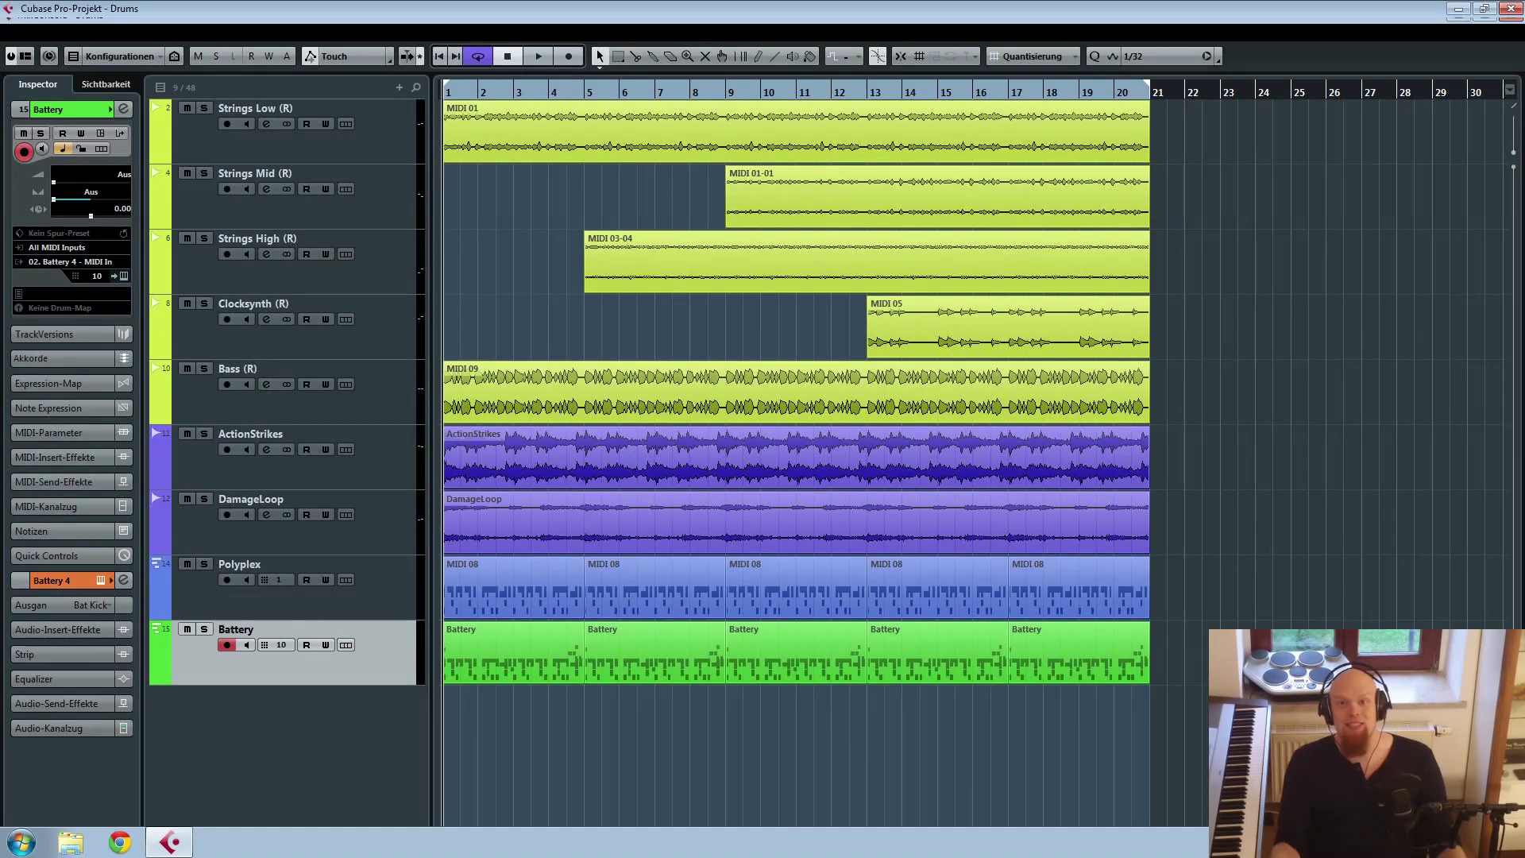
Step: Play back the full arrangement from bar 1 with all tracks audible, and stop playback
{"action": "key", "text": "space"}
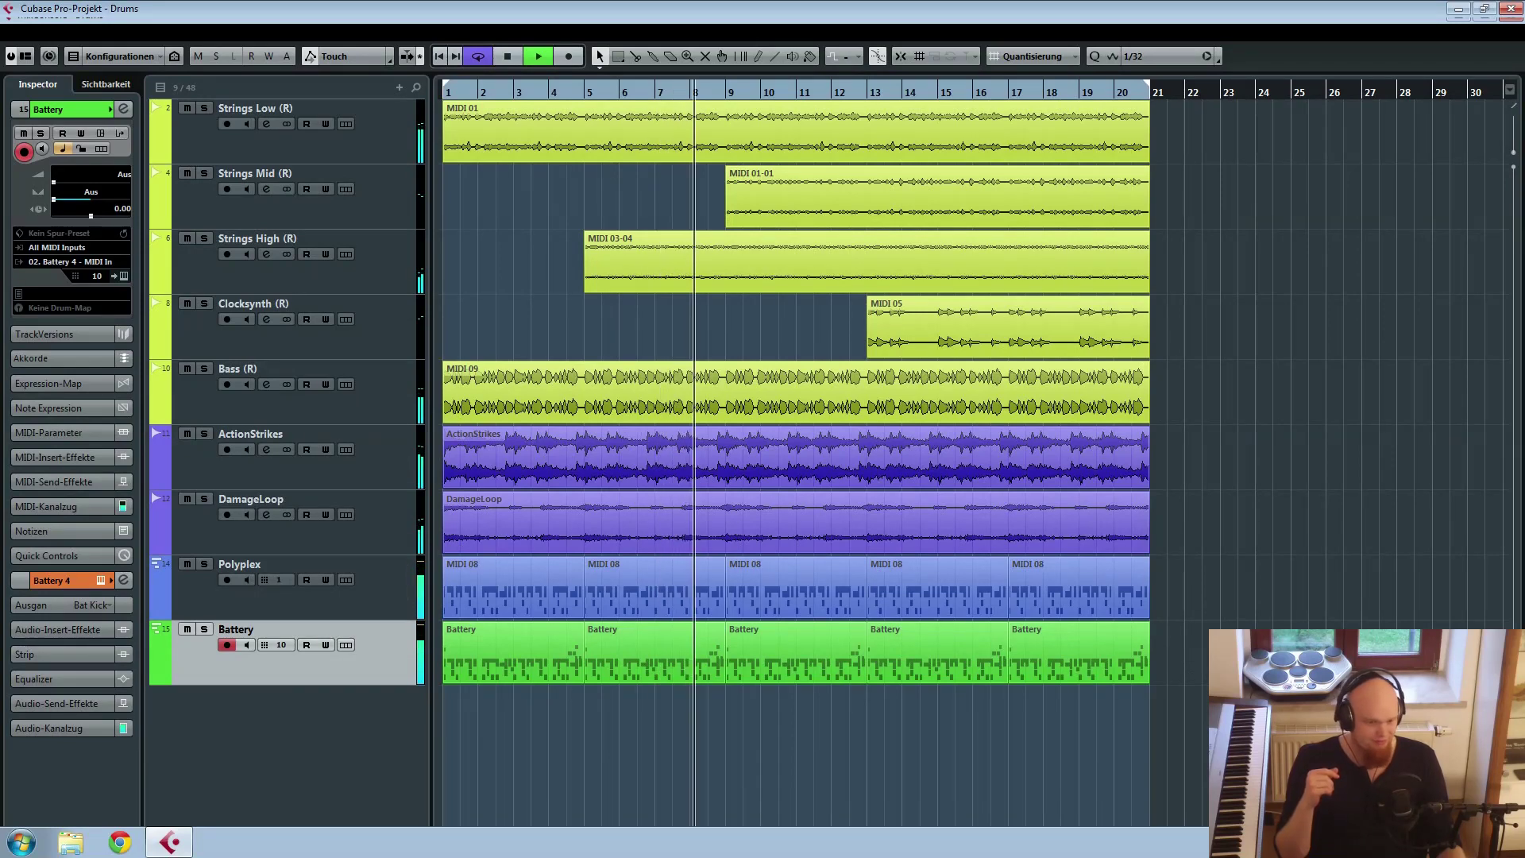
{"action": "key", "text": "space"}
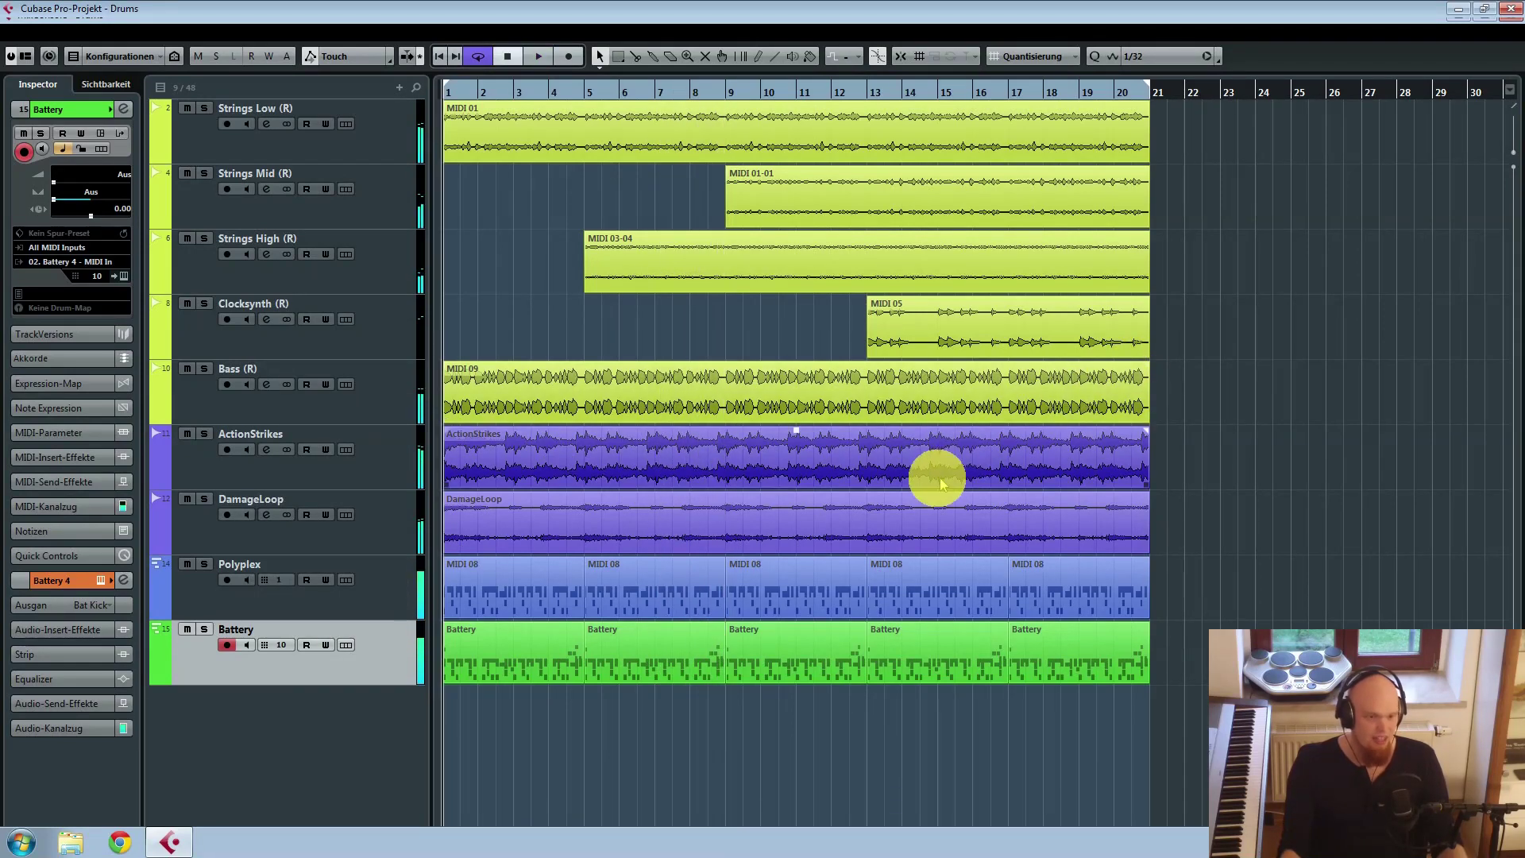
Step: Look through the drum tracks ActionStrikes, DamageLoop, Polyplex and Battery by selecting them in the track list
{"action": "left_click", "coordinate": [382, 469]}
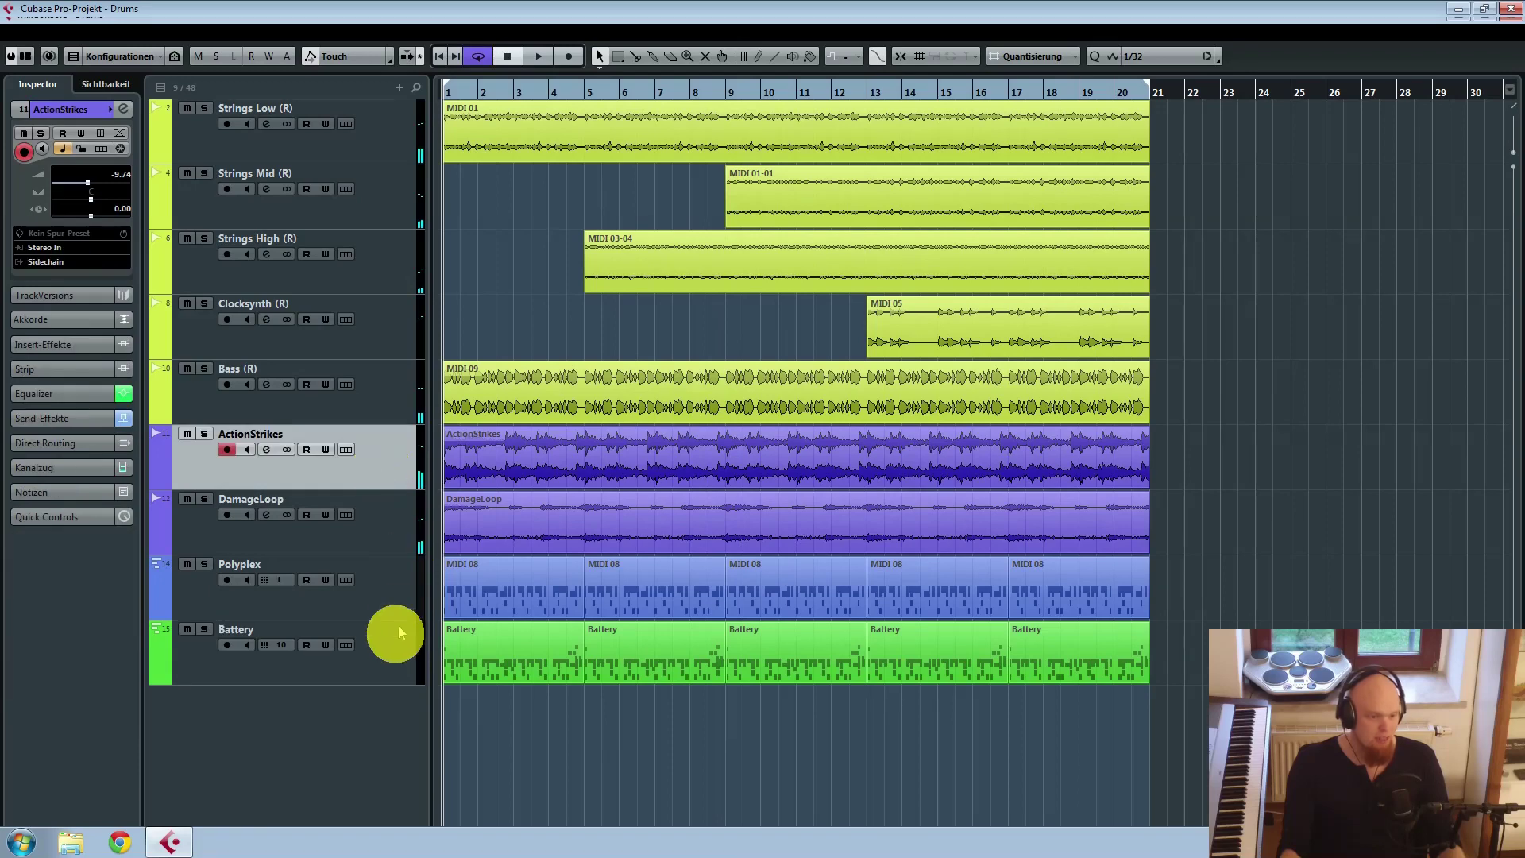
{"action": "left_click", "coordinate": [392, 651], "text": "shift"}
{"action": "left_click", "coordinate": [395, 481]}
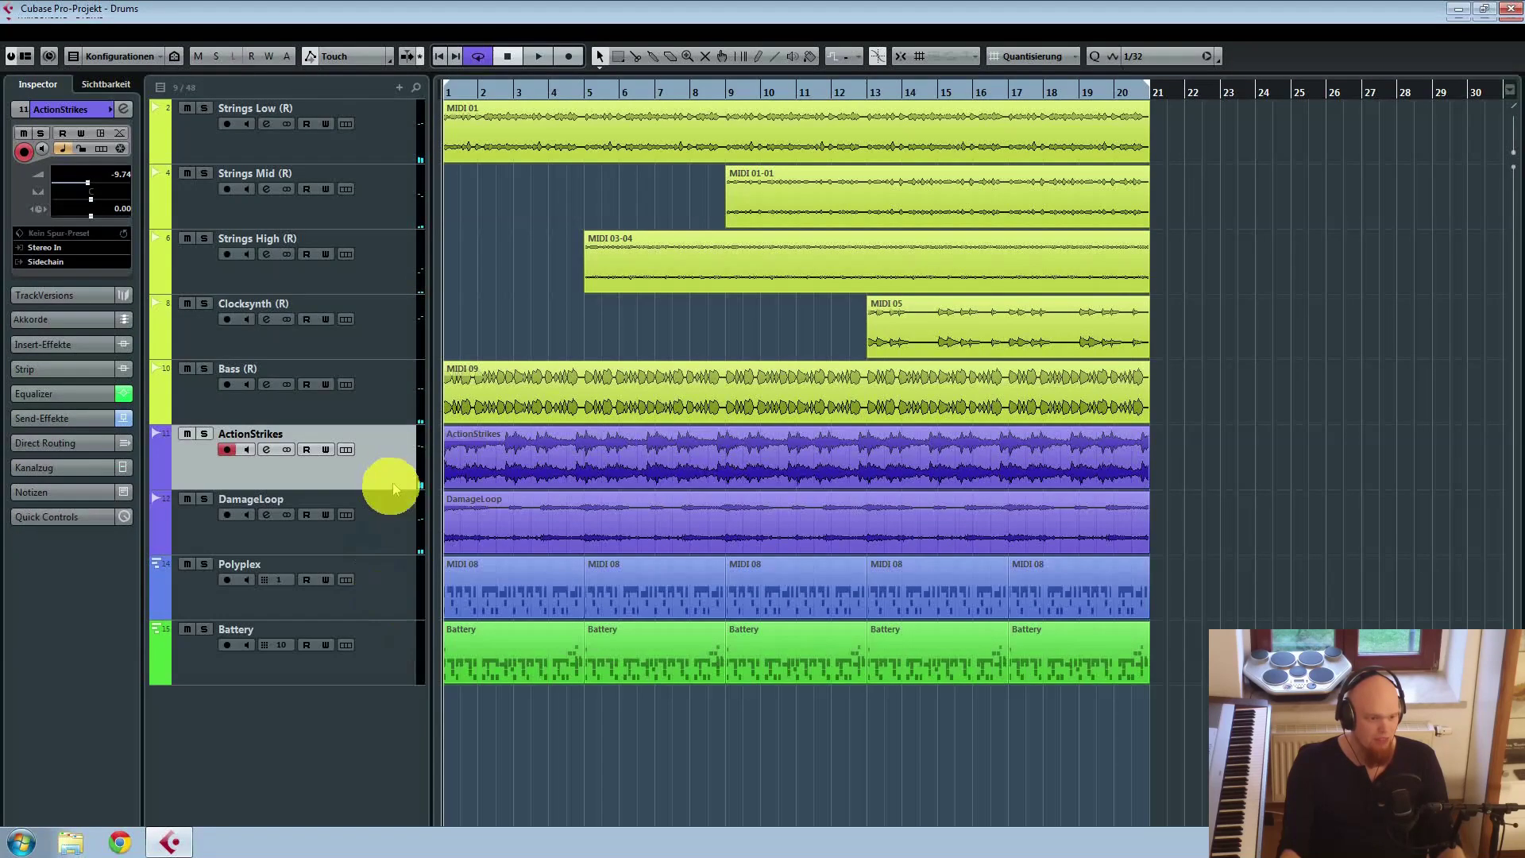
{"action": "left_click", "coordinate": [381, 650]}
{"action": "left_click", "coordinate": [379, 598]}
{"action": "left_click", "coordinate": [391, 663]}
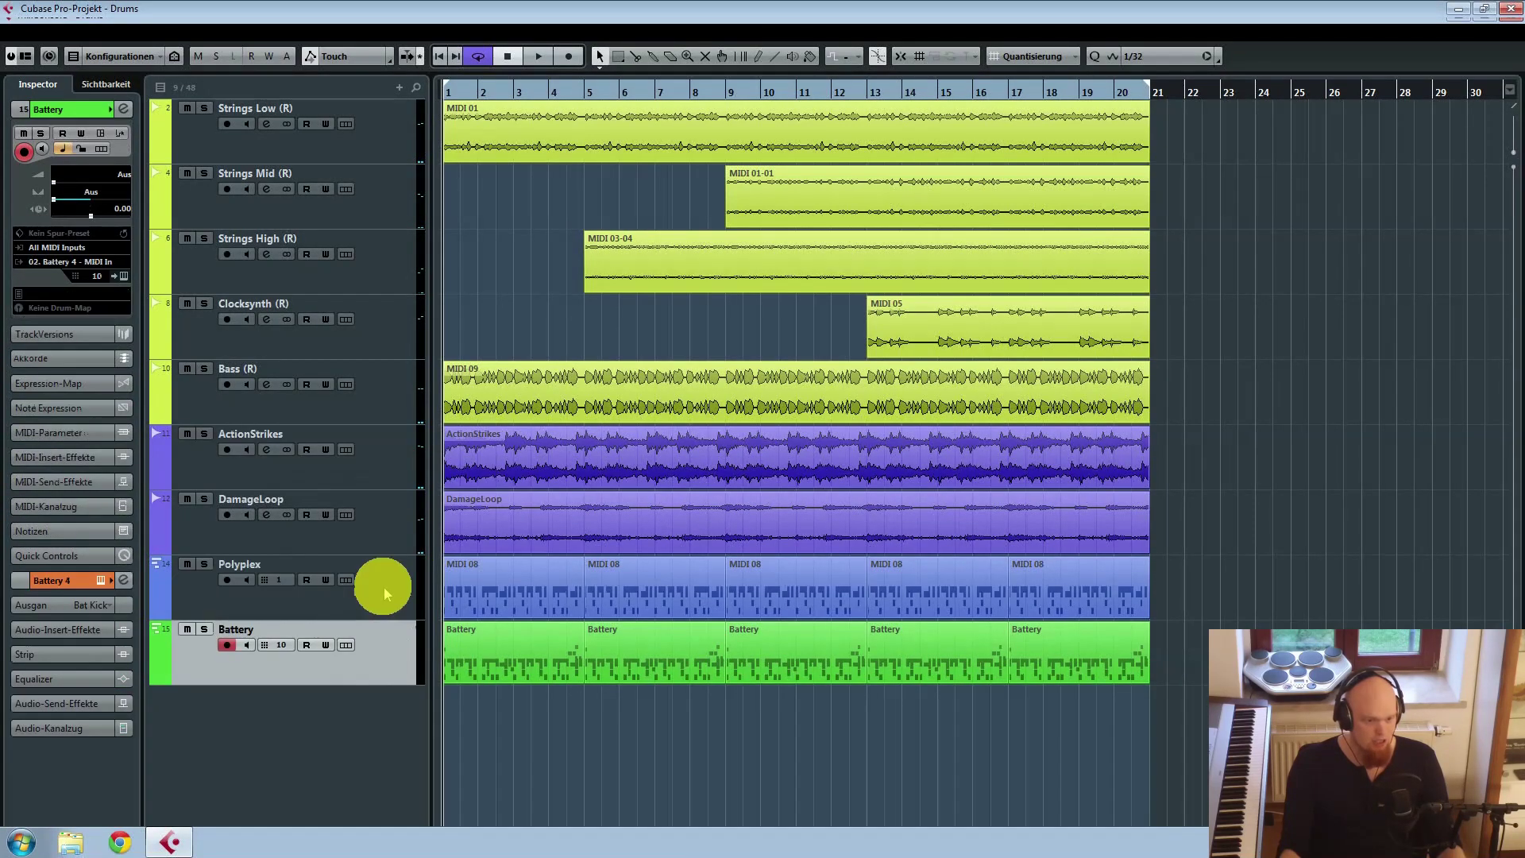
{"action": "left_click", "coordinate": [384, 588]}
{"action": "left_click", "coordinate": [386, 667]}
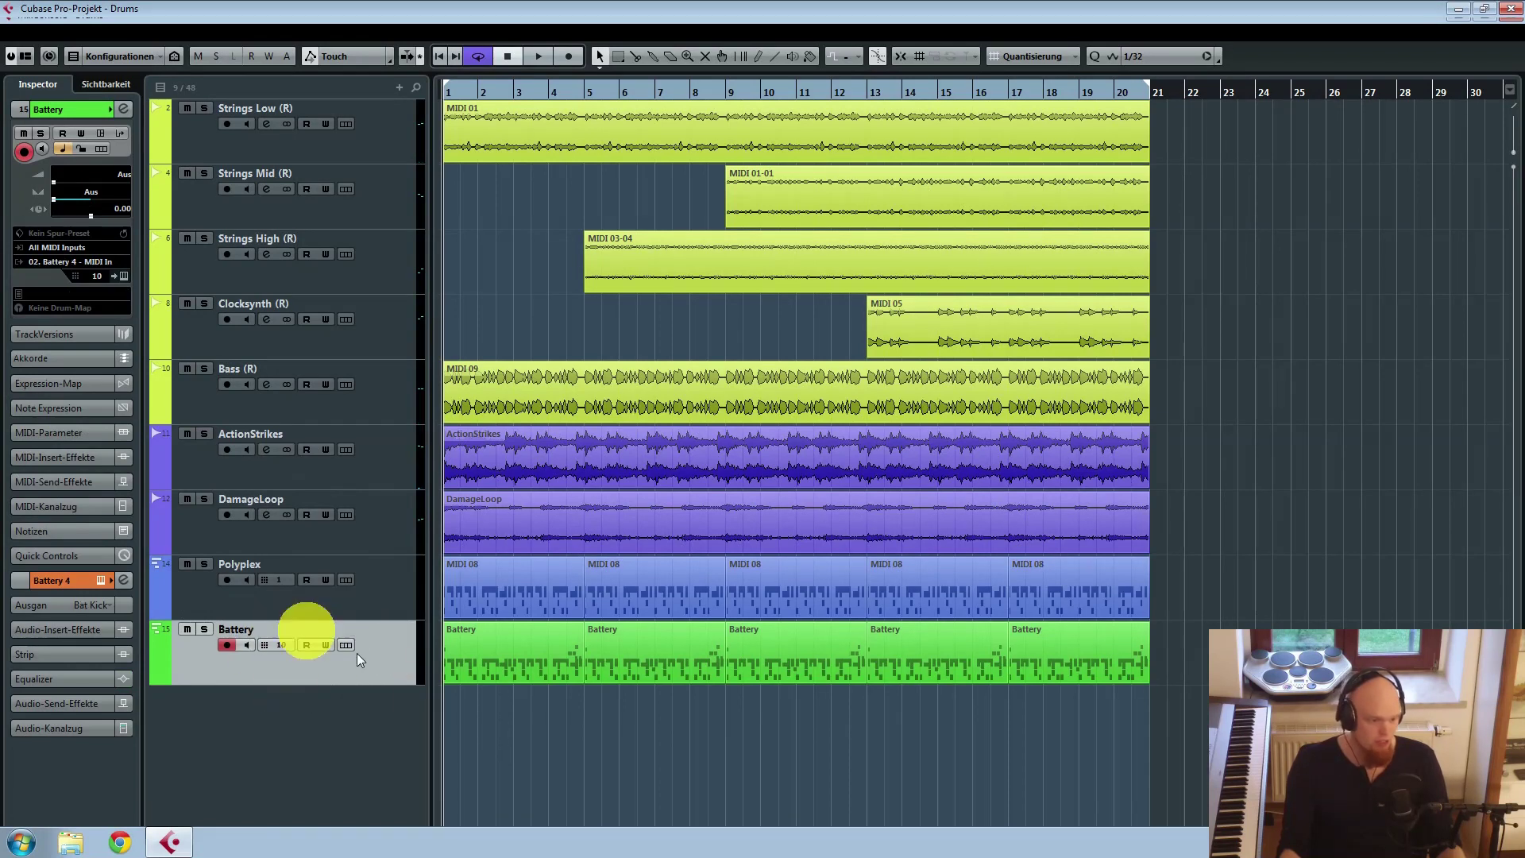
{"action": "left_click", "coordinate": [379, 588]}
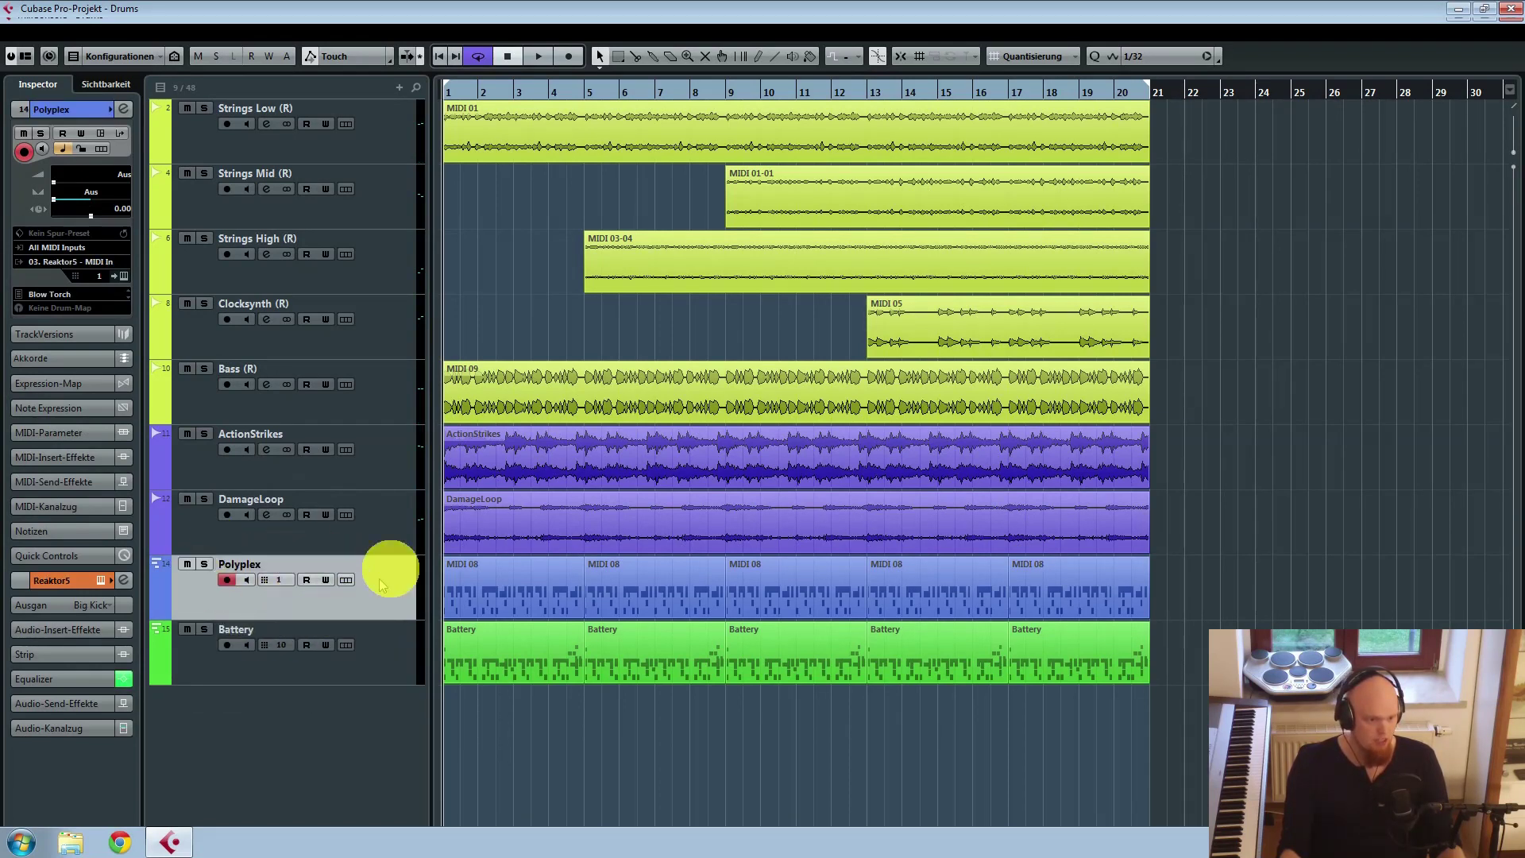
{"action": "left_click", "coordinate": [407, 532]}
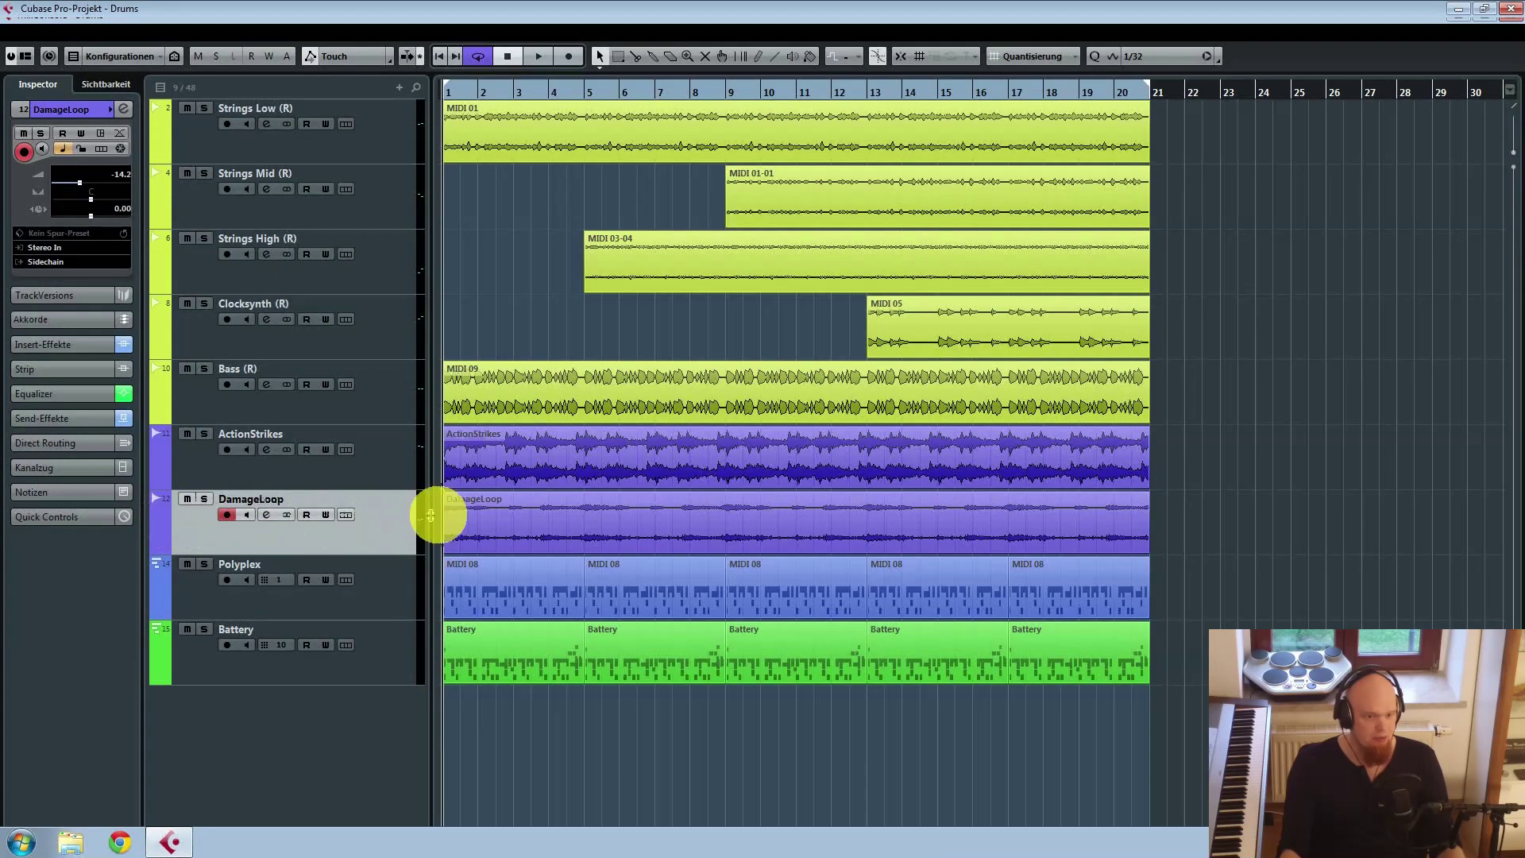
{"action": "left_click", "coordinate": [792, 520]}
{"action": "left_click", "coordinate": [204, 520]}
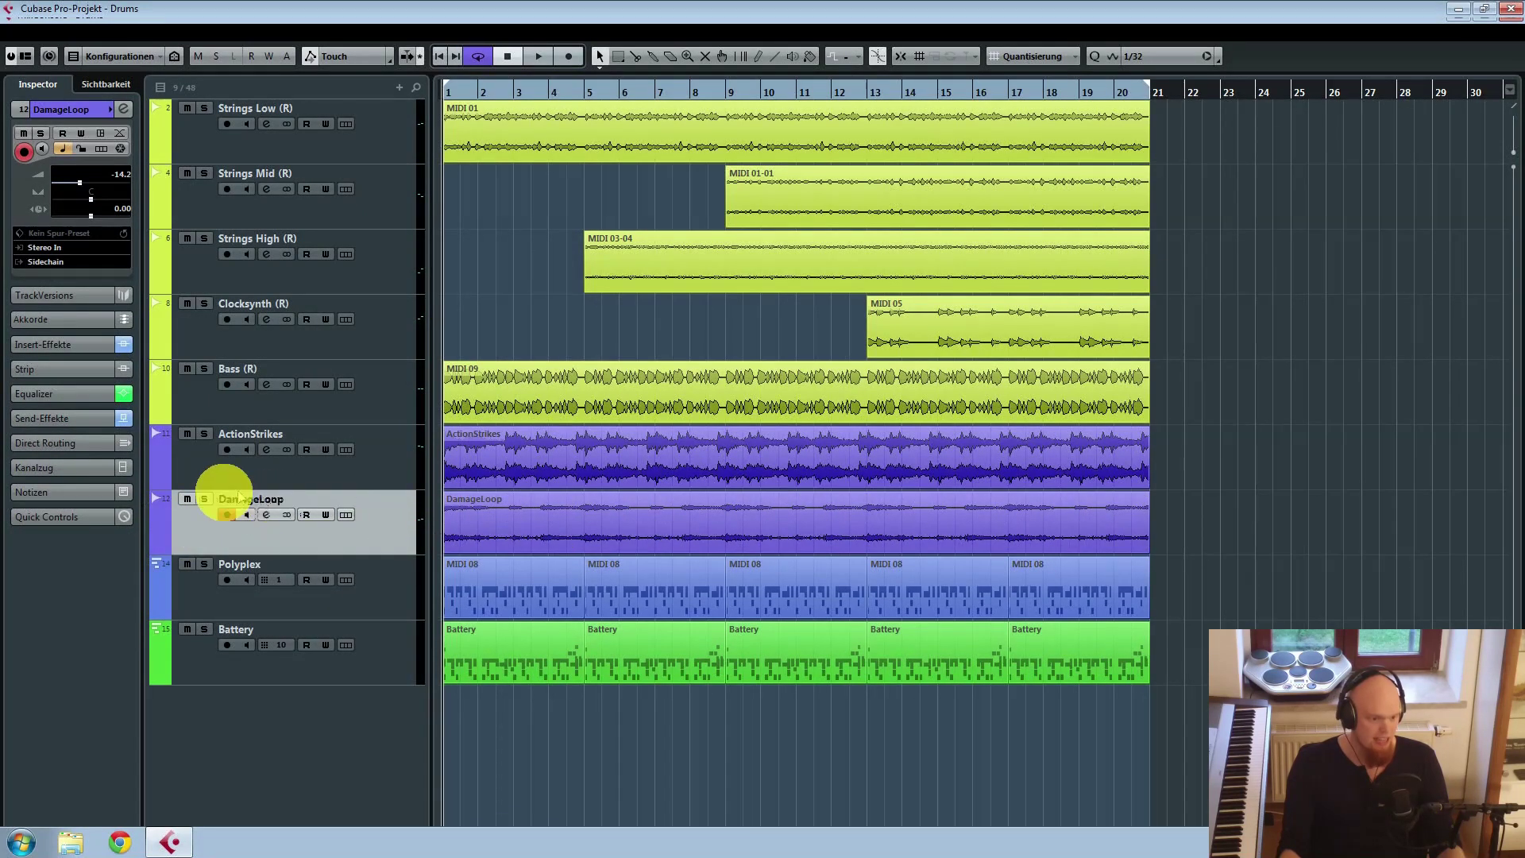
Step: Audition the ActionStrikes track in solo, and turn its solo off after playback
{"action": "left_click", "coordinate": [374, 470]}
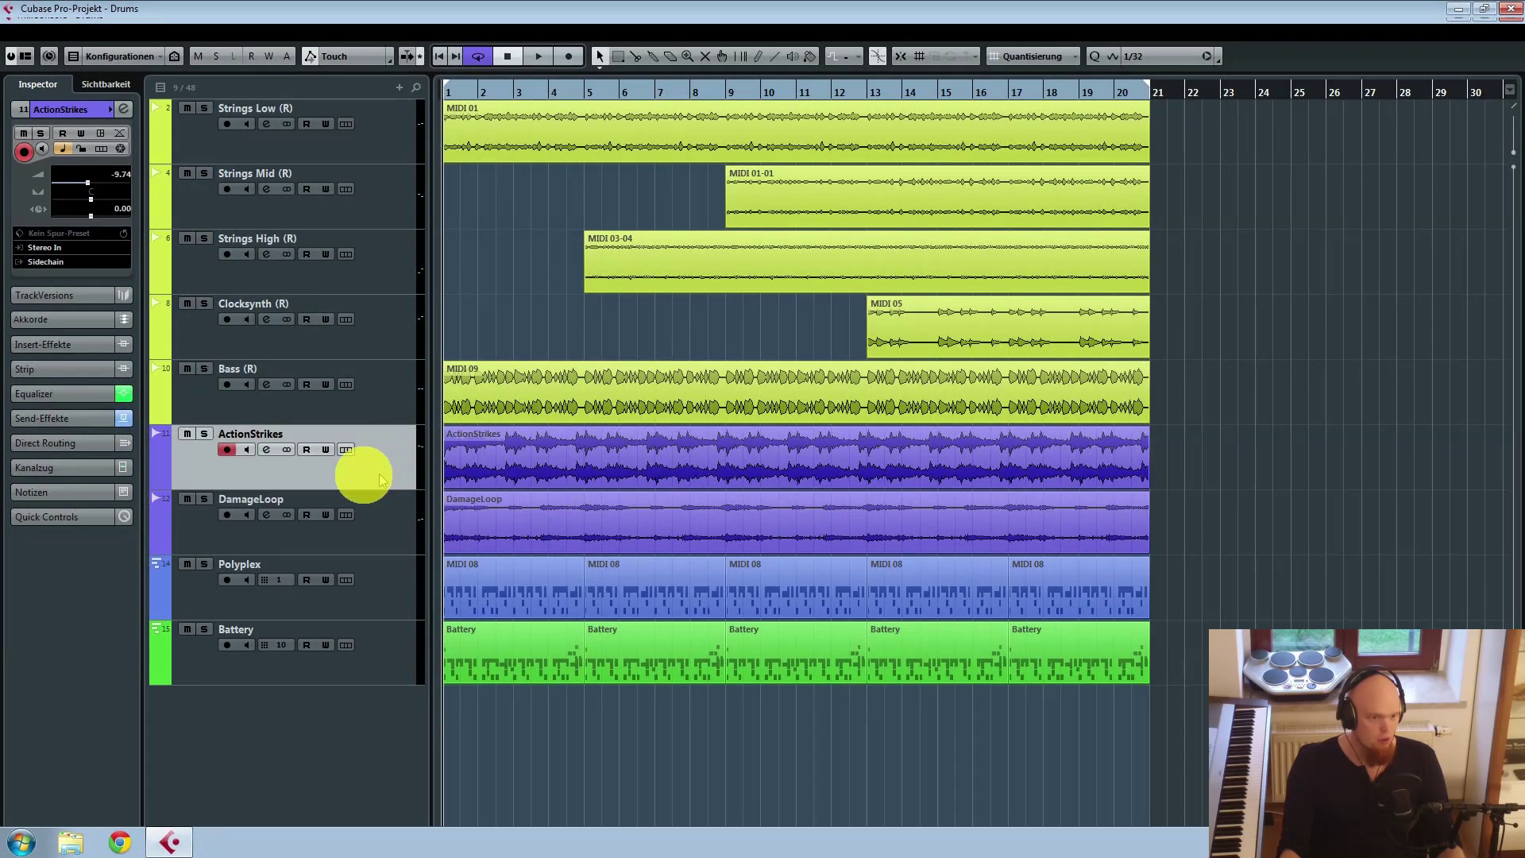
{"action": "left_click", "coordinate": [204, 433]}
{"action": "key", "text": "space"}
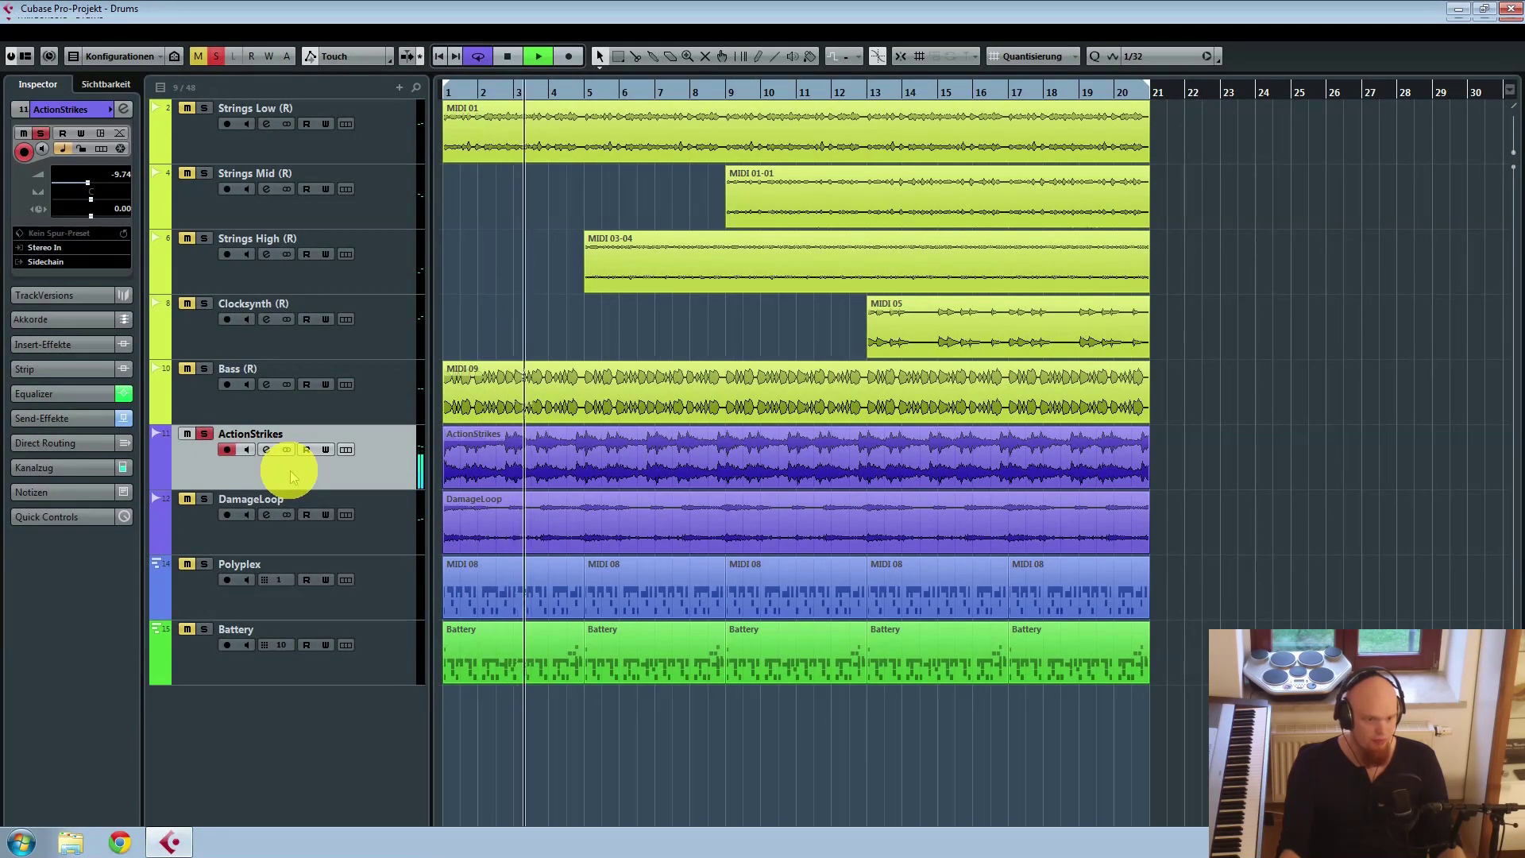
{"action": "key", "text": "space"}
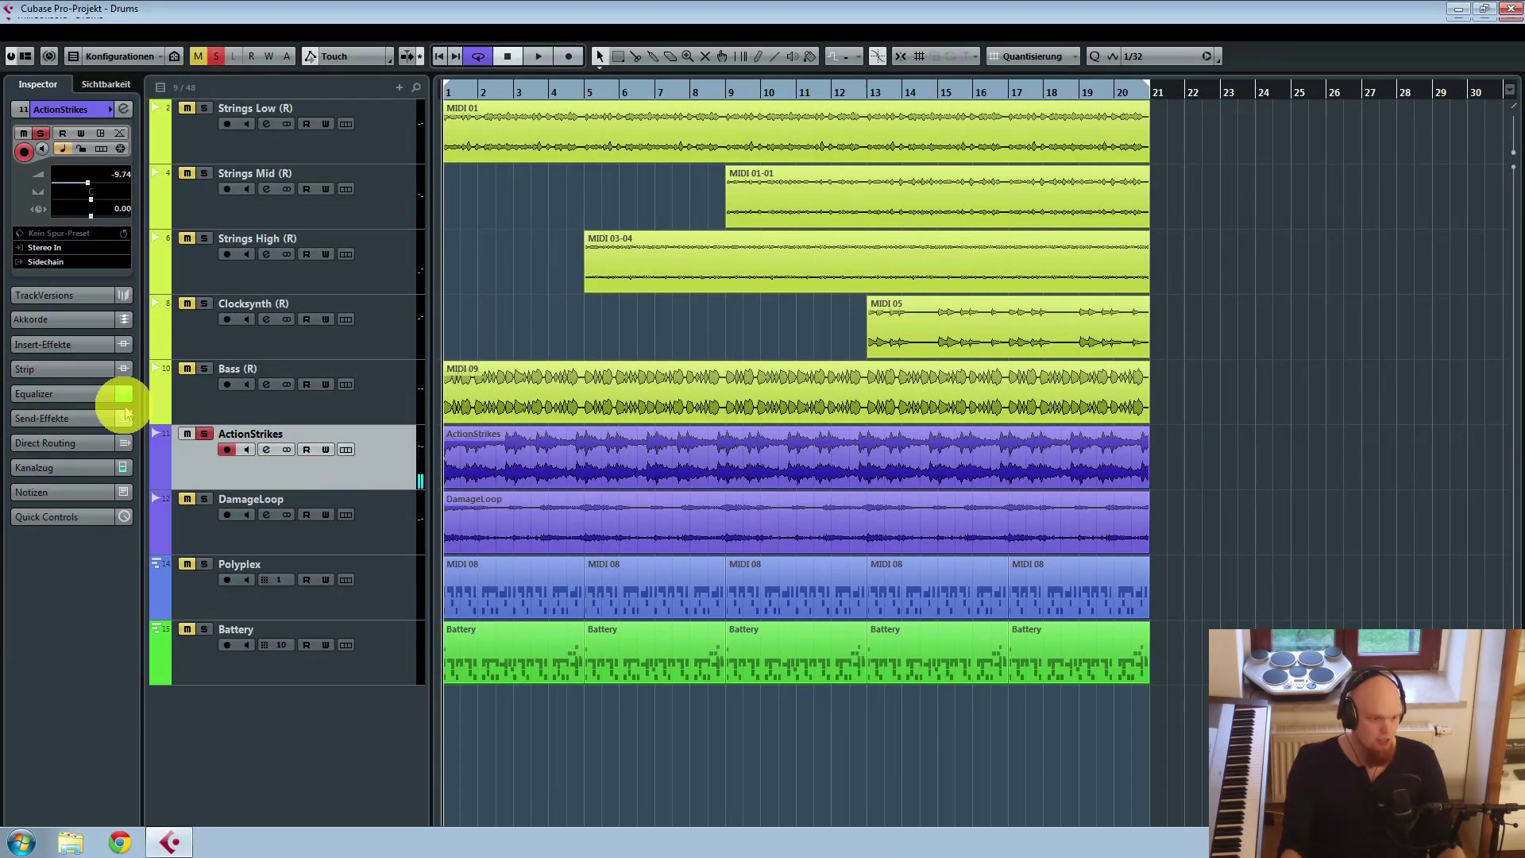
{"action": "left_click", "coordinate": [205, 433]}
Step: Audition the DamageLoop track in solo, and turn its solo off after playback
{"action": "left_click", "coordinate": [203, 537]}
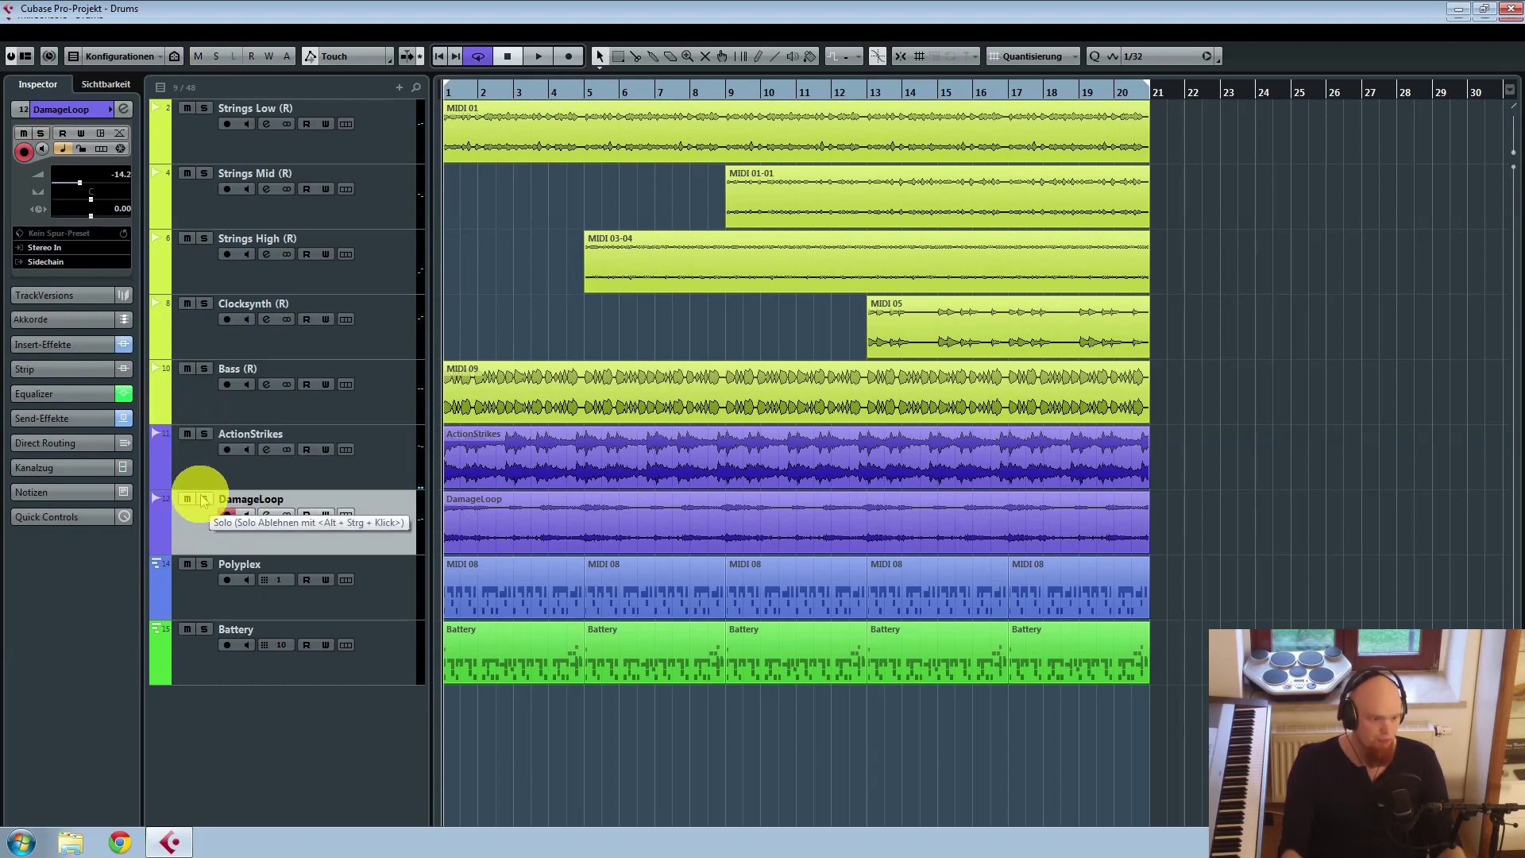
{"action": "left_click", "coordinate": [204, 499]}
{"action": "key", "text": "space"}
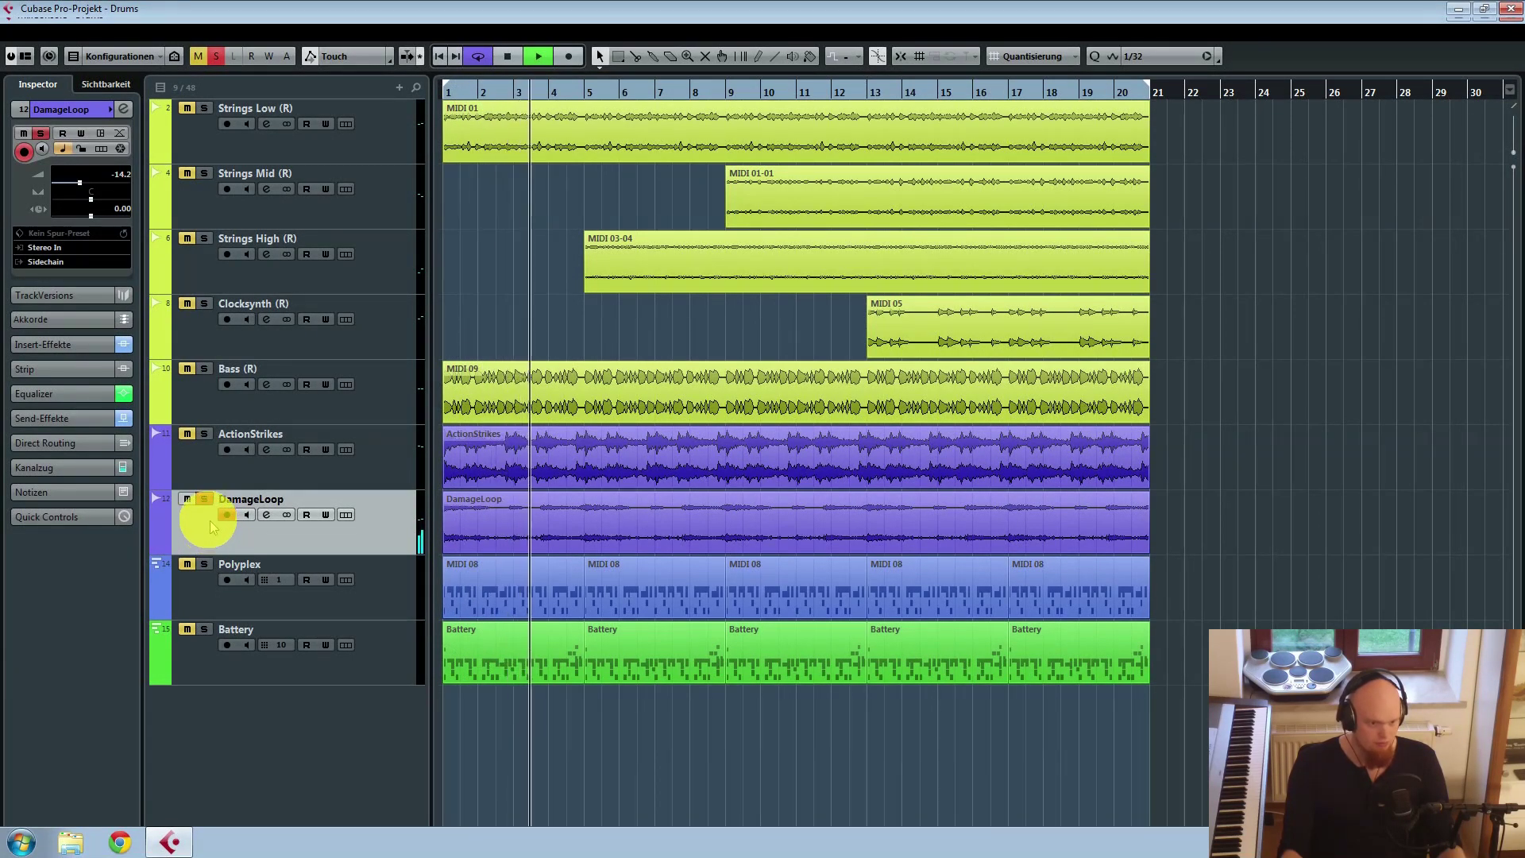
{"action": "key", "text": "space"}
{"action": "left_click", "coordinate": [204, 499]}
Step: Audition the Polyplex track in solo, and turn its solo off after playback
{"action": "left_click", "coordinate": [216, 582]}
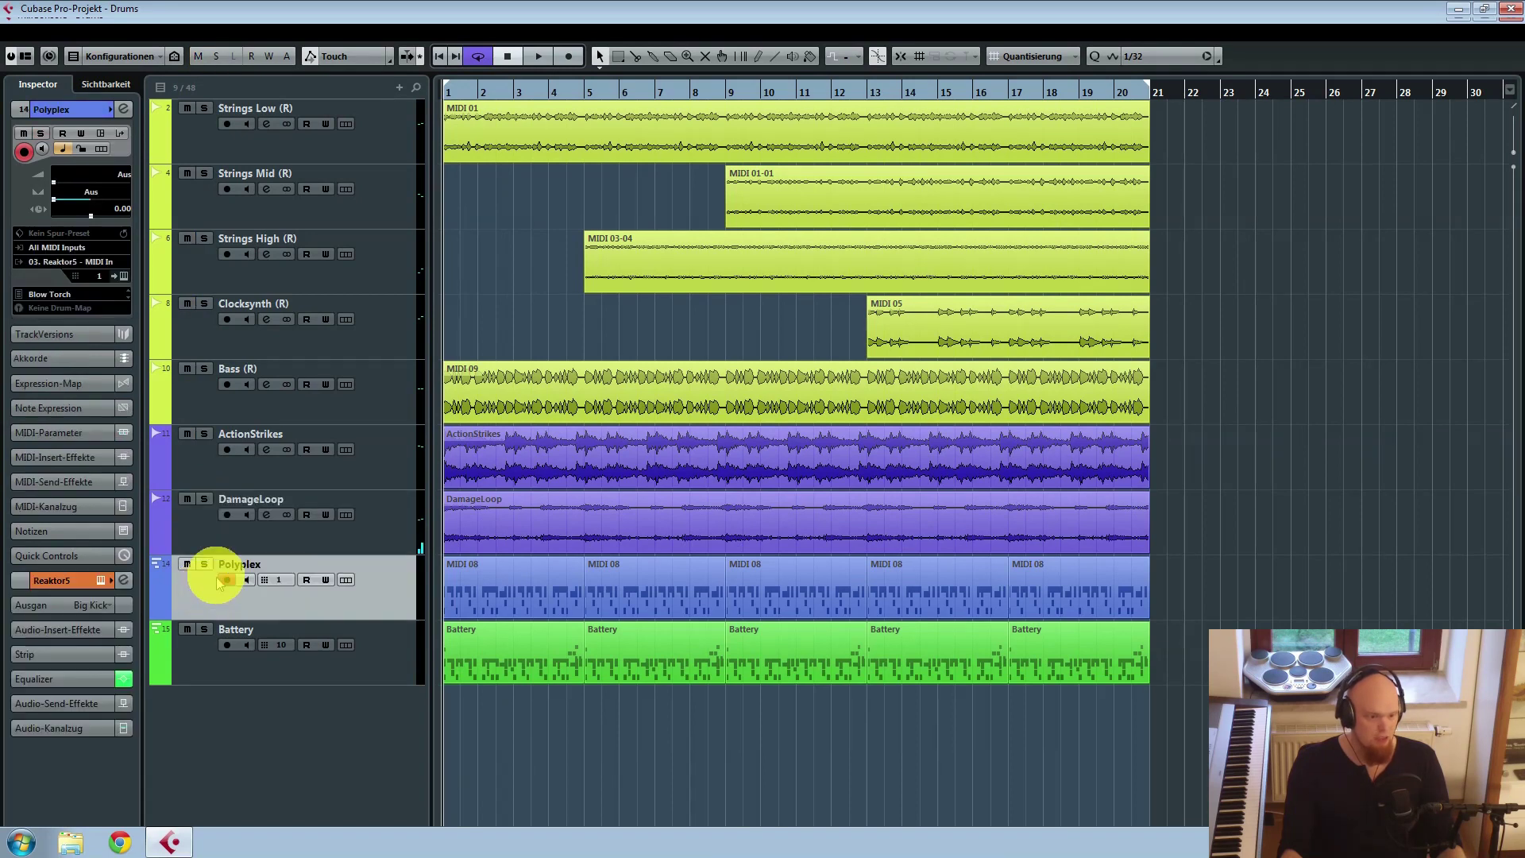
{"action": "left_click", "coordinate": [204, 564]}
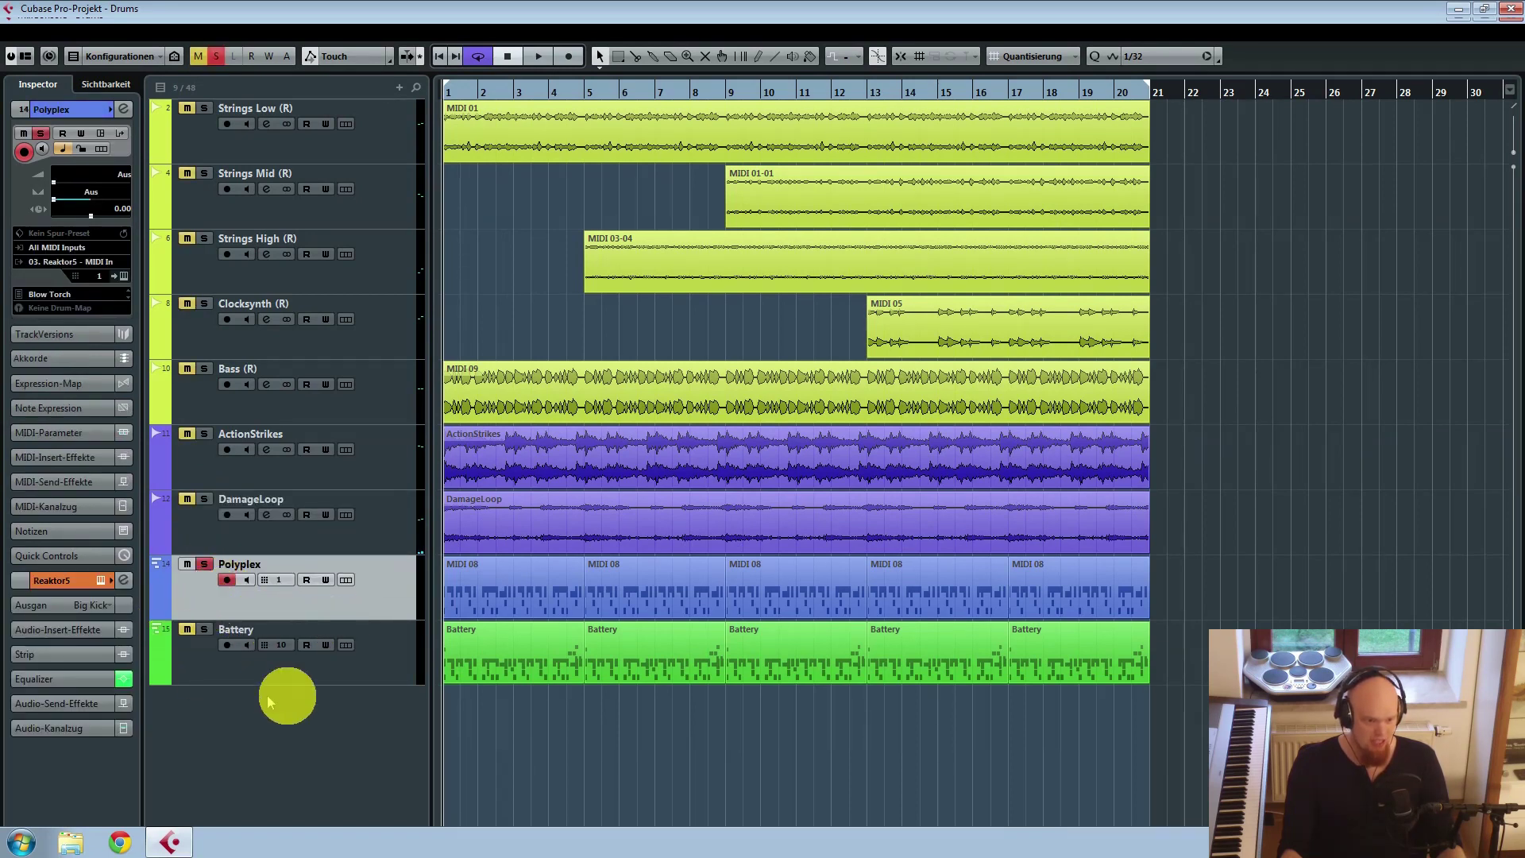
{"action": "key", "text": "space"}
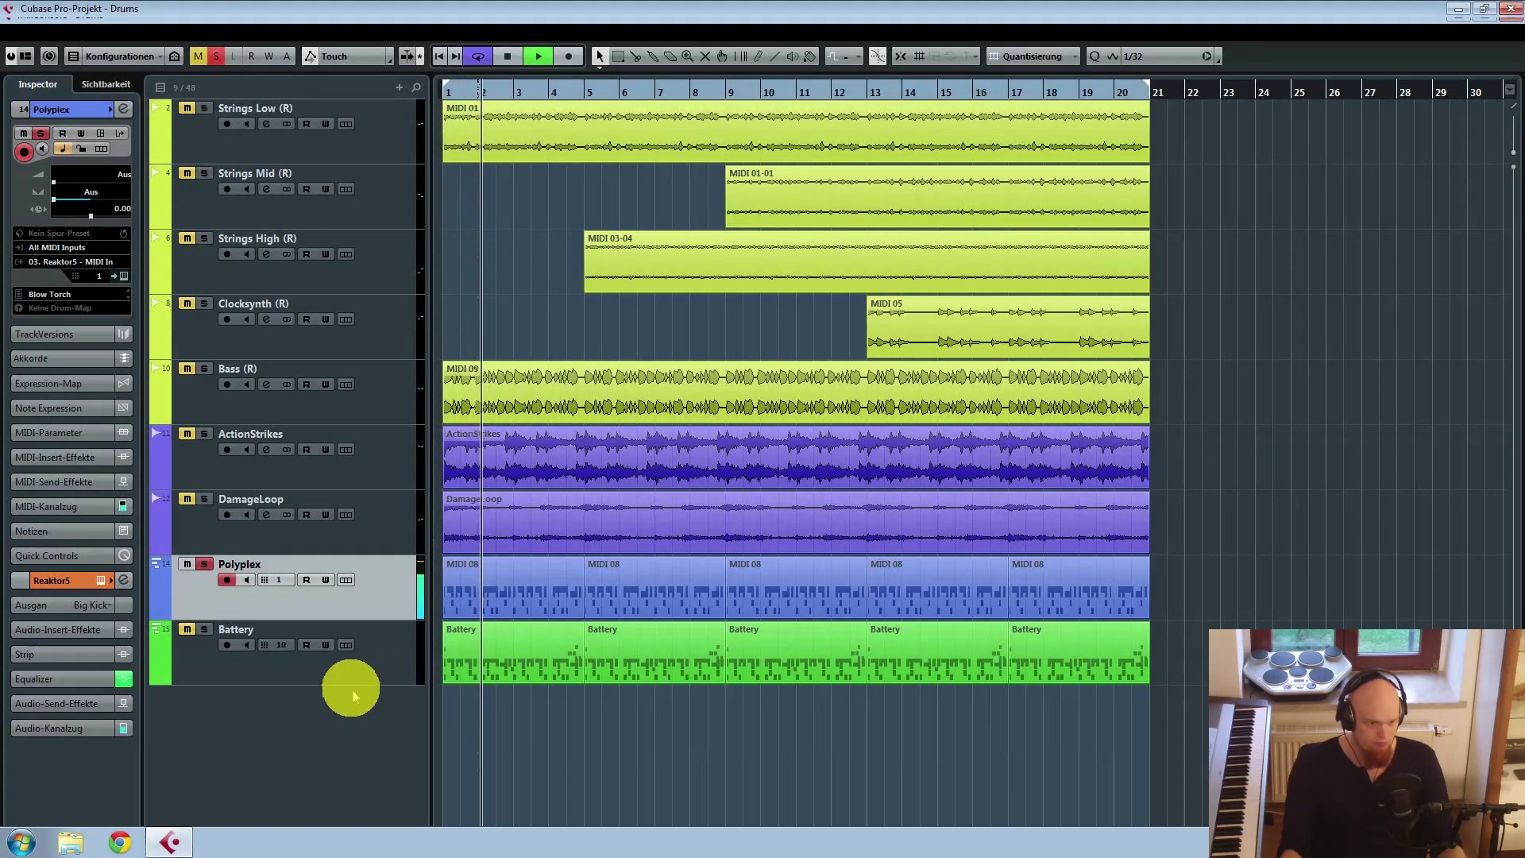
{"action": "key", "text": "space"}
{"action": "left_click", "coordinate": [226, 580]}
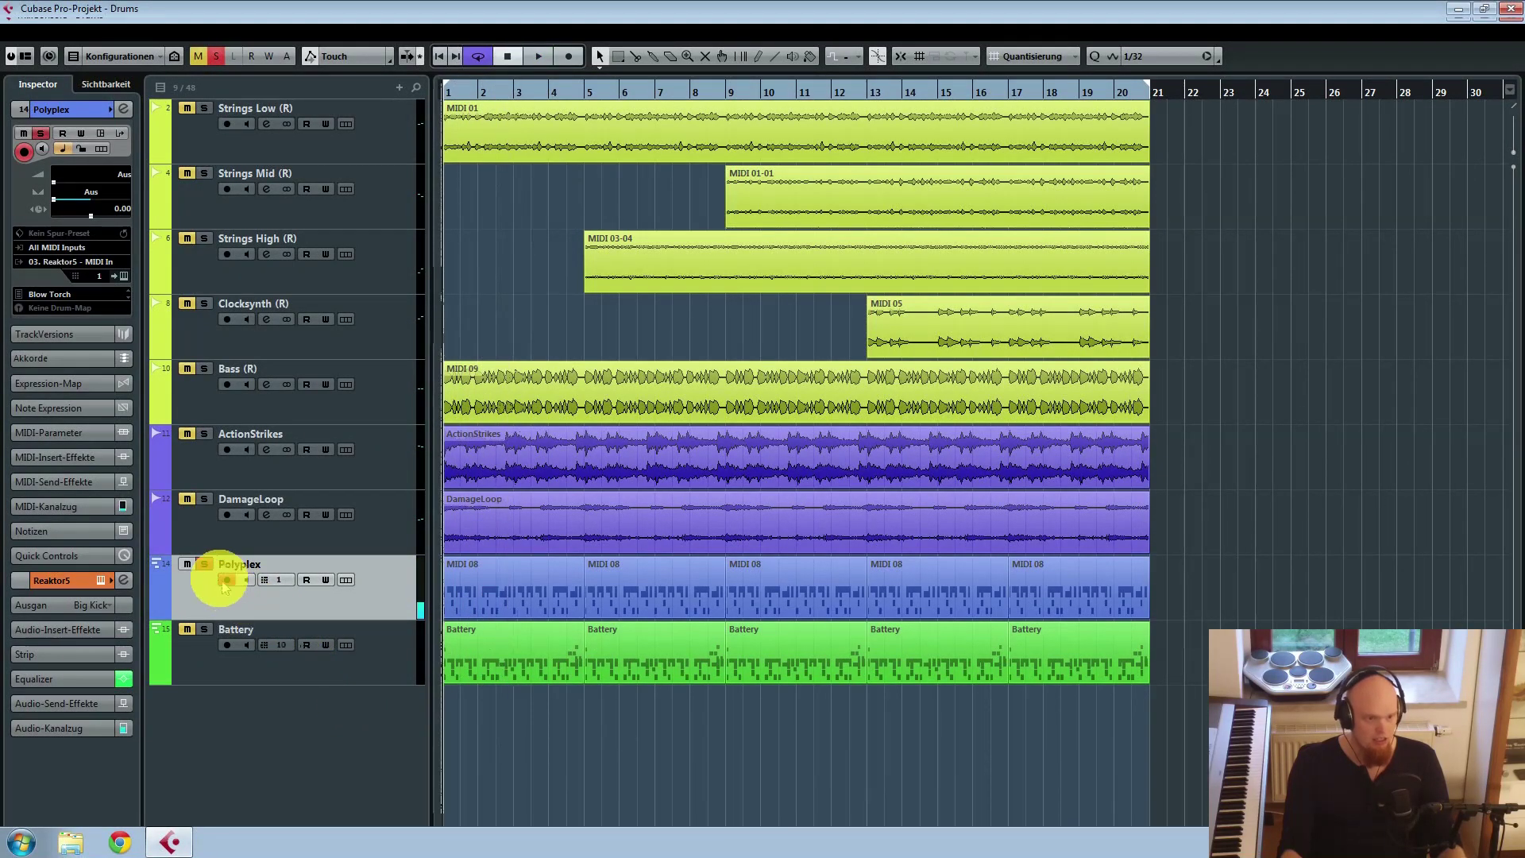
{"action": "left_click", "coordinate": [205, 564]}
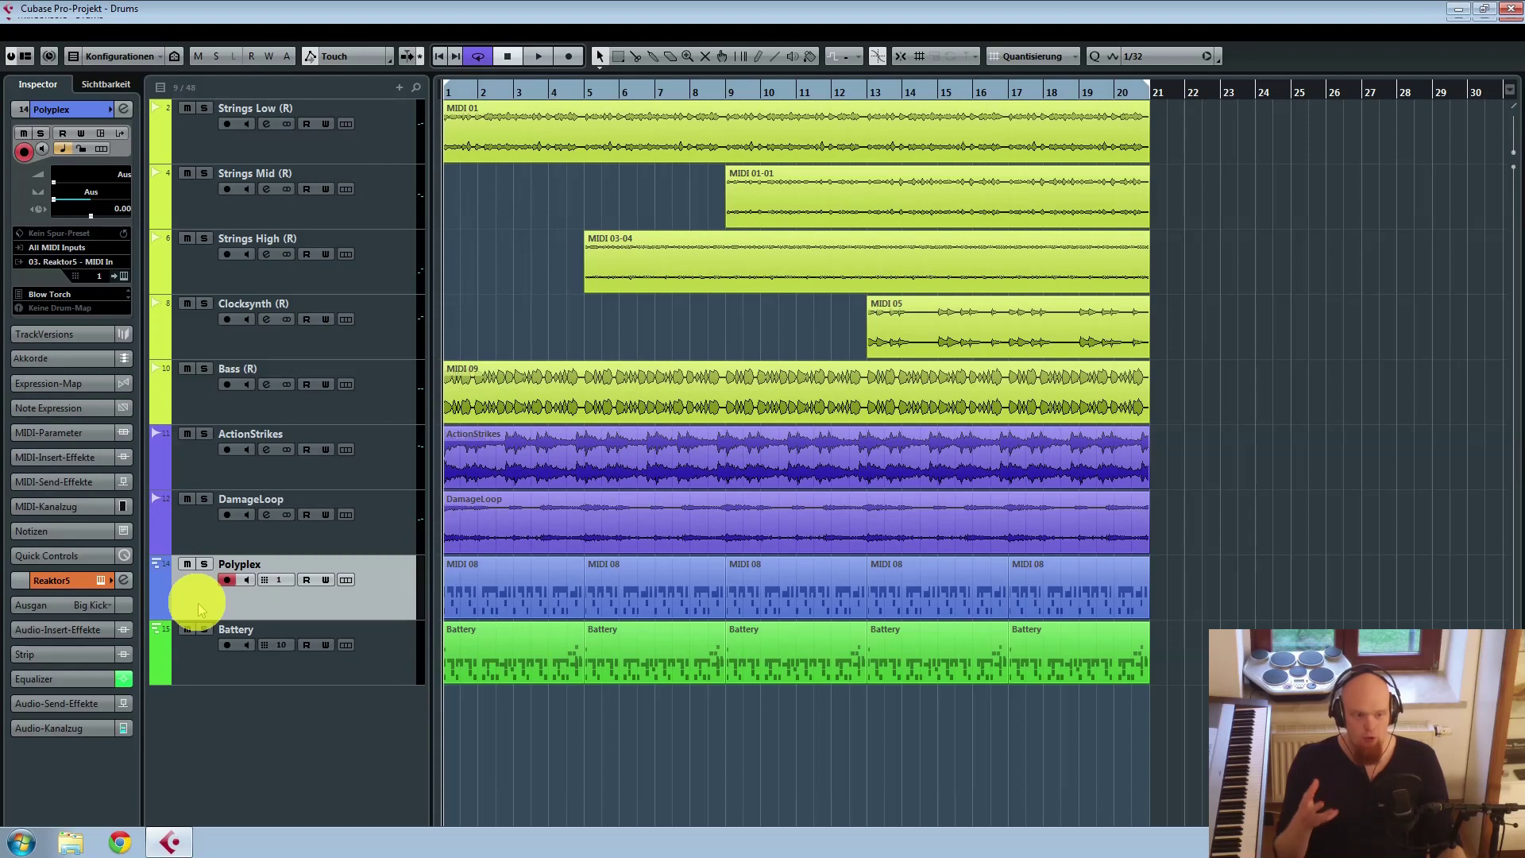
Step: Audition the Battery track in solo, and turn its solo off after playback
{"action": "left_click", "coordinate": [218, 669]}
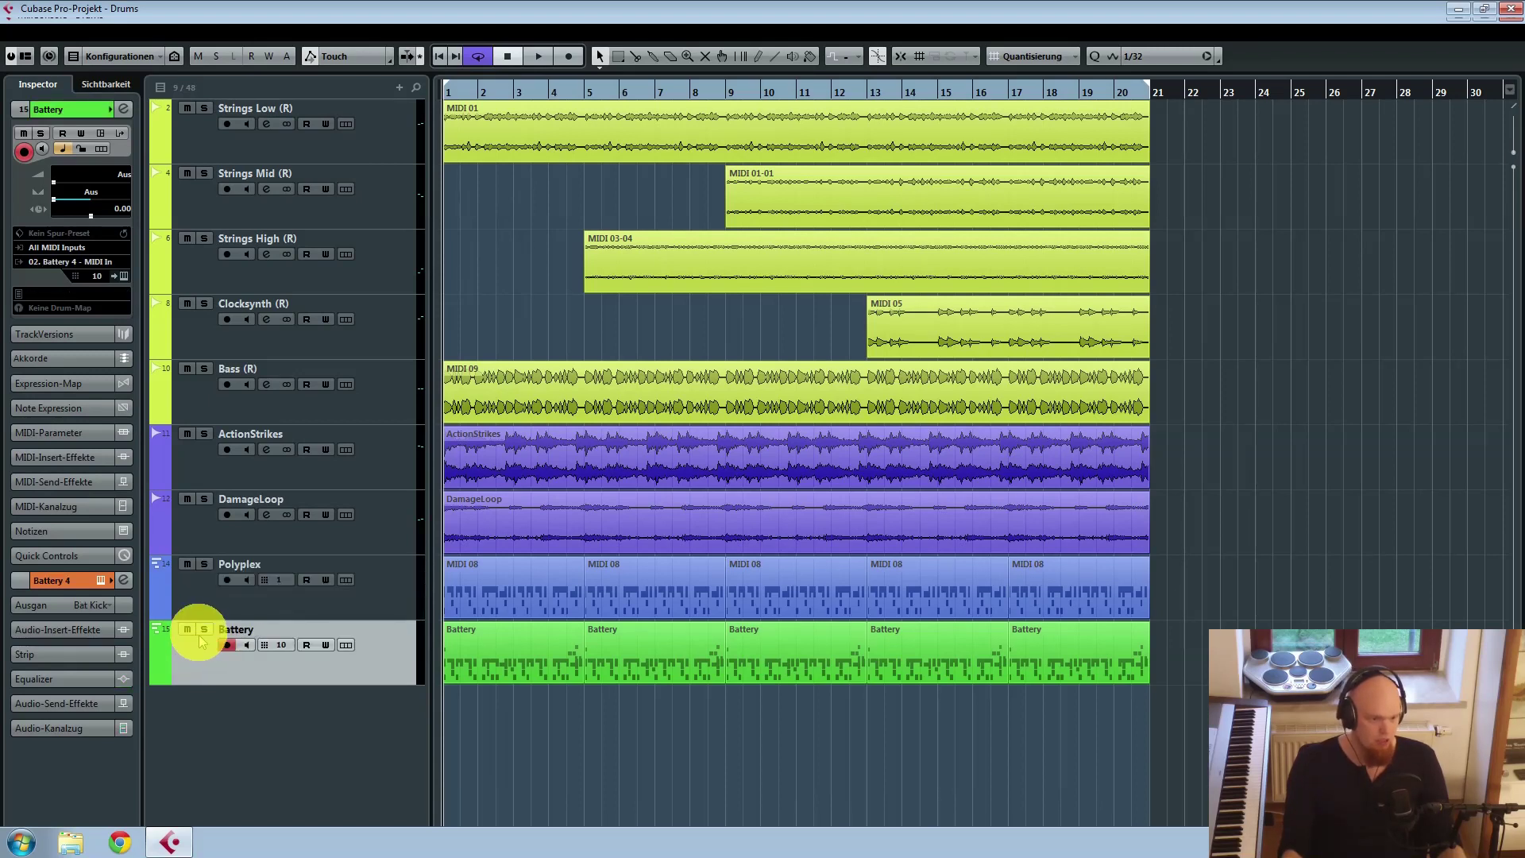
{"action": "left_click", "coordinate": [204, 630]}
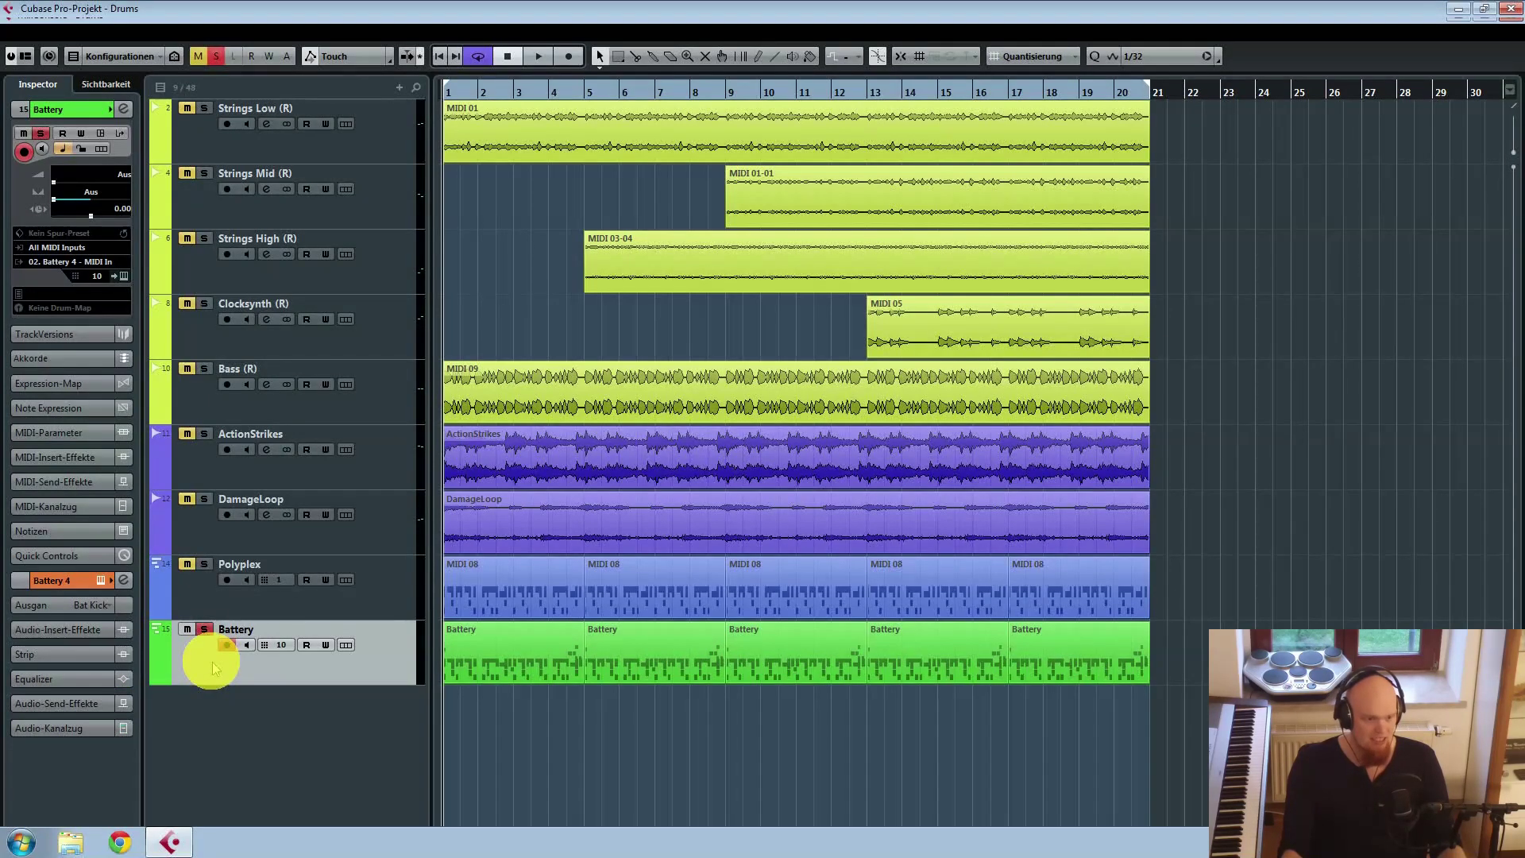
{"action": "key", "text": "space"}
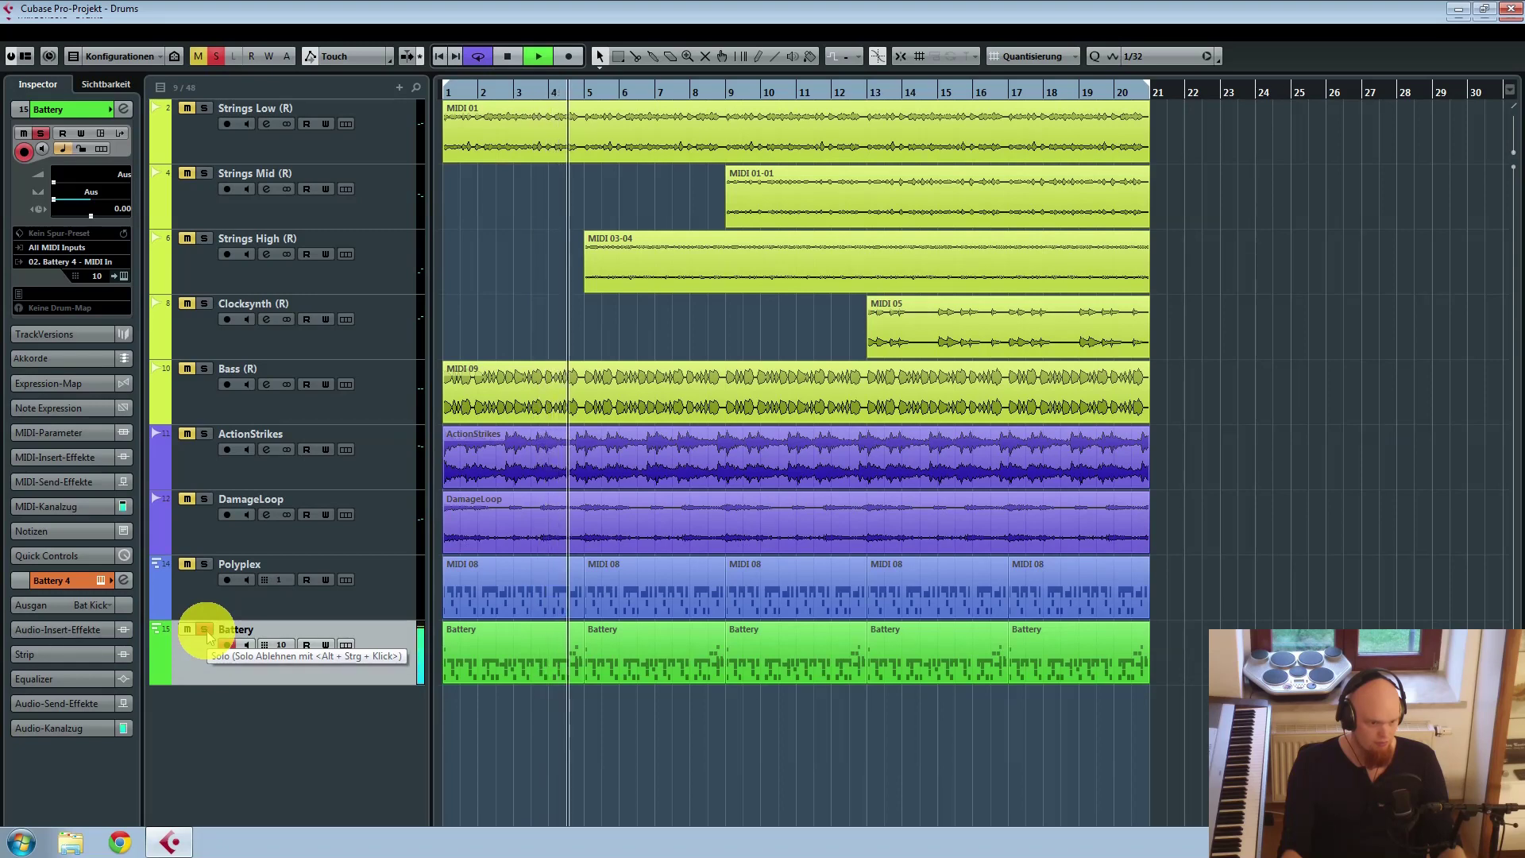
{"action": "key", "text": "space"}
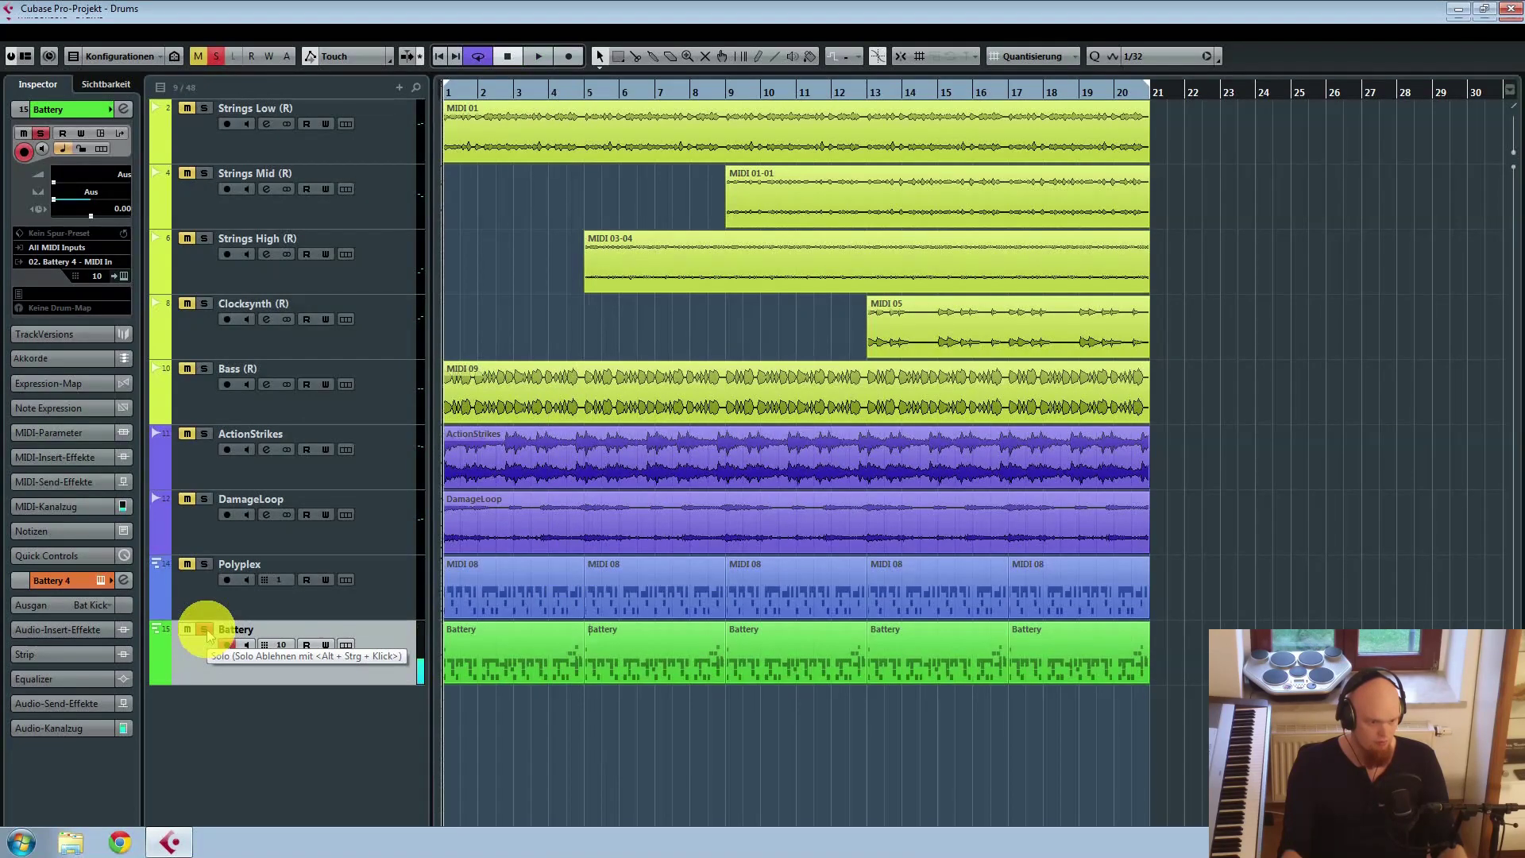
{"action": "left_click", "coordinate": [205, 631]}
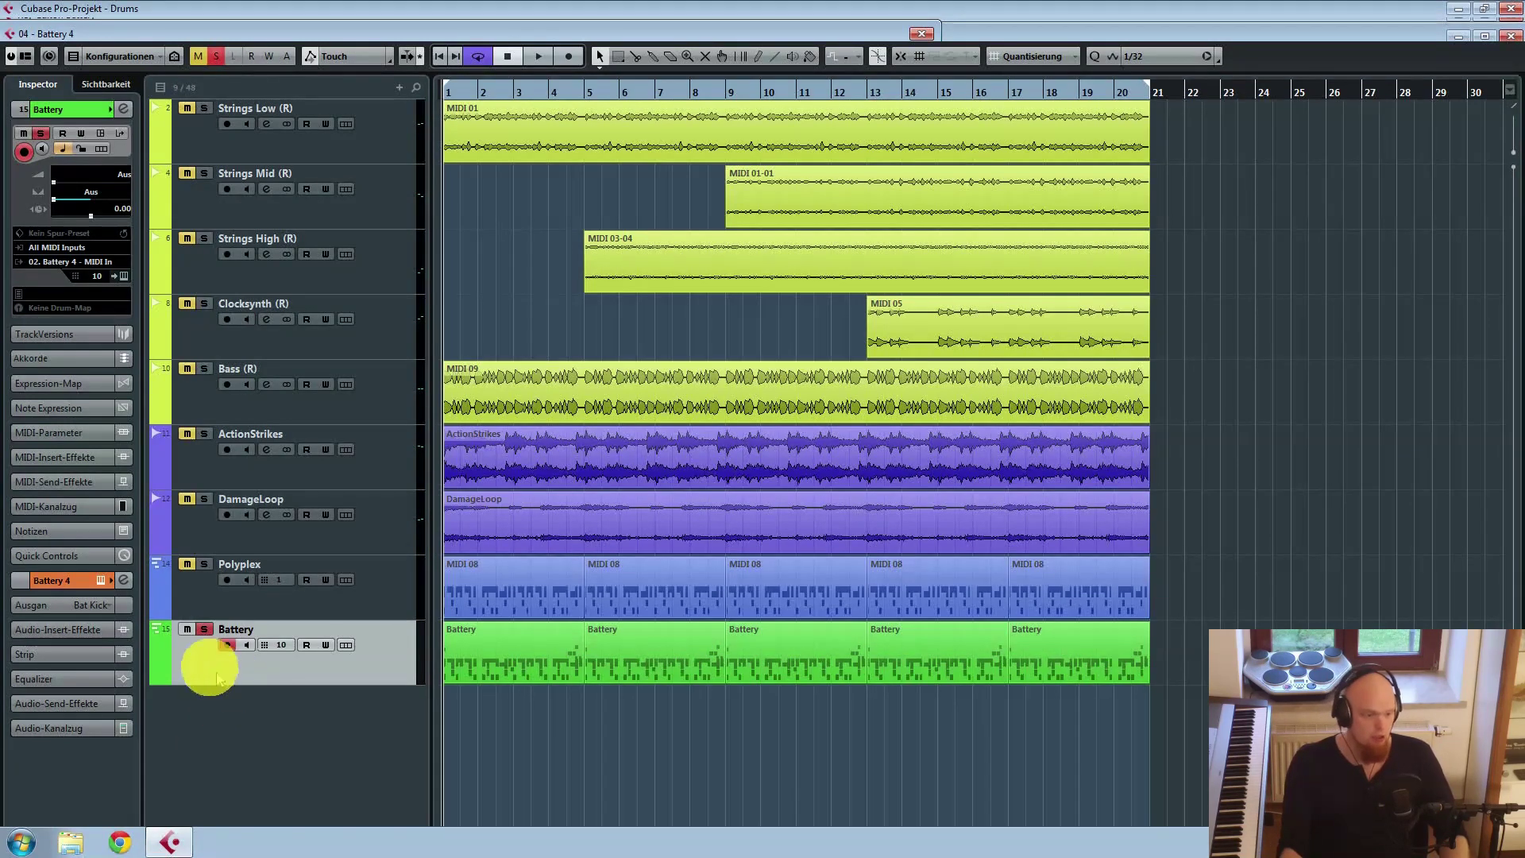
{"action": "left_click", "coordinate": [204, 628]}
Step: Examine the programmed drum notes of the first Battery part in the Key Editor and close the editor
{"action": "left_click", "coordinate": [485, 659]}
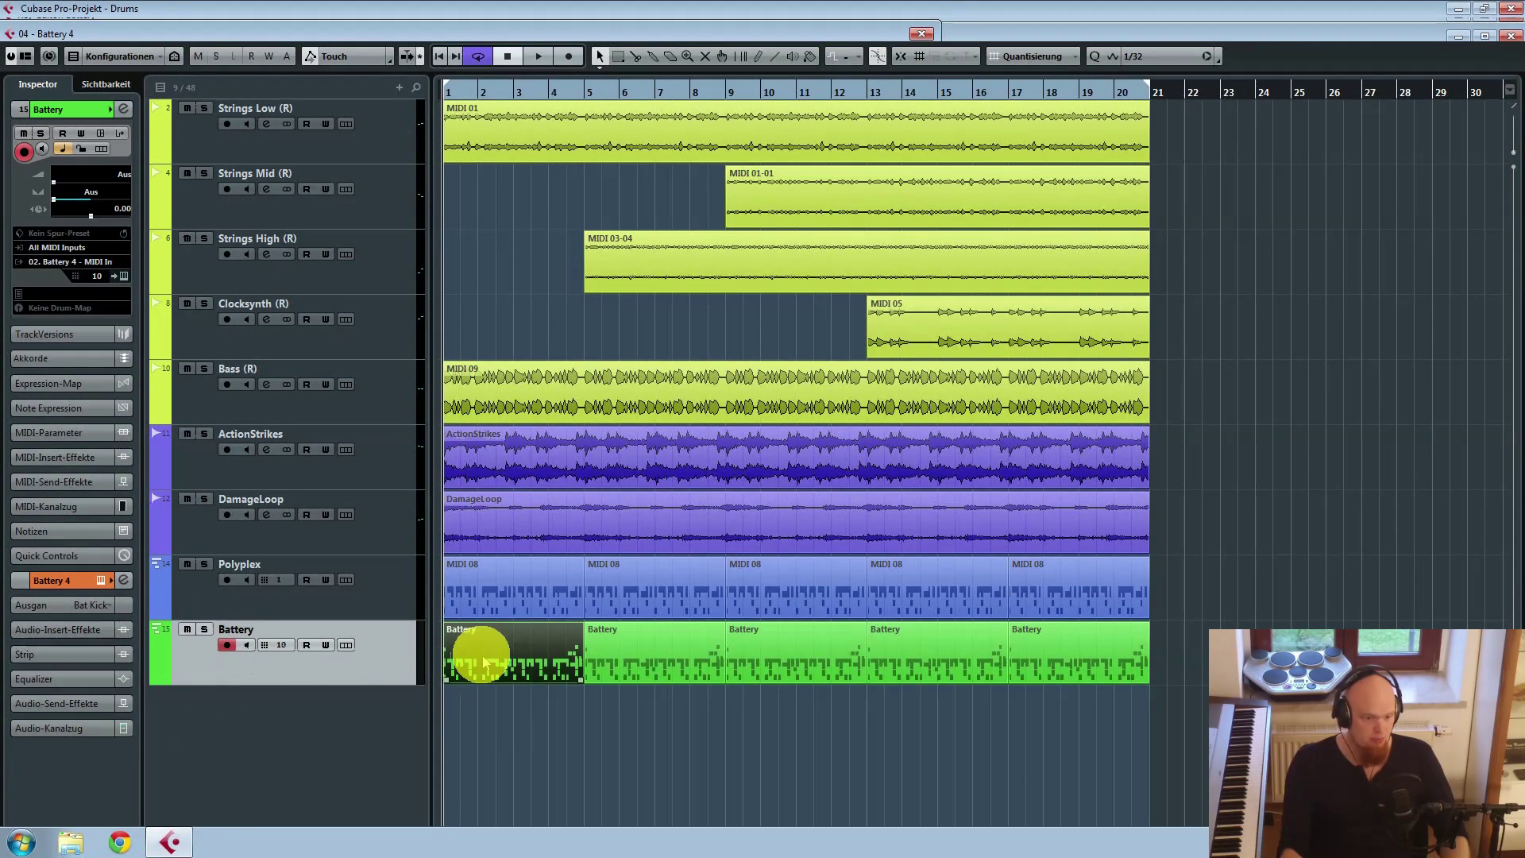
{"action": "double_click", "coordinate": [484, 659]}
{"action": "left_click_drag", "start_coordinate": [333, 512], "coordinate": [350, 551]}
{"action": "left_click_drag", "start_coordinate": [273, 477], "coordinate": [313, 452]}
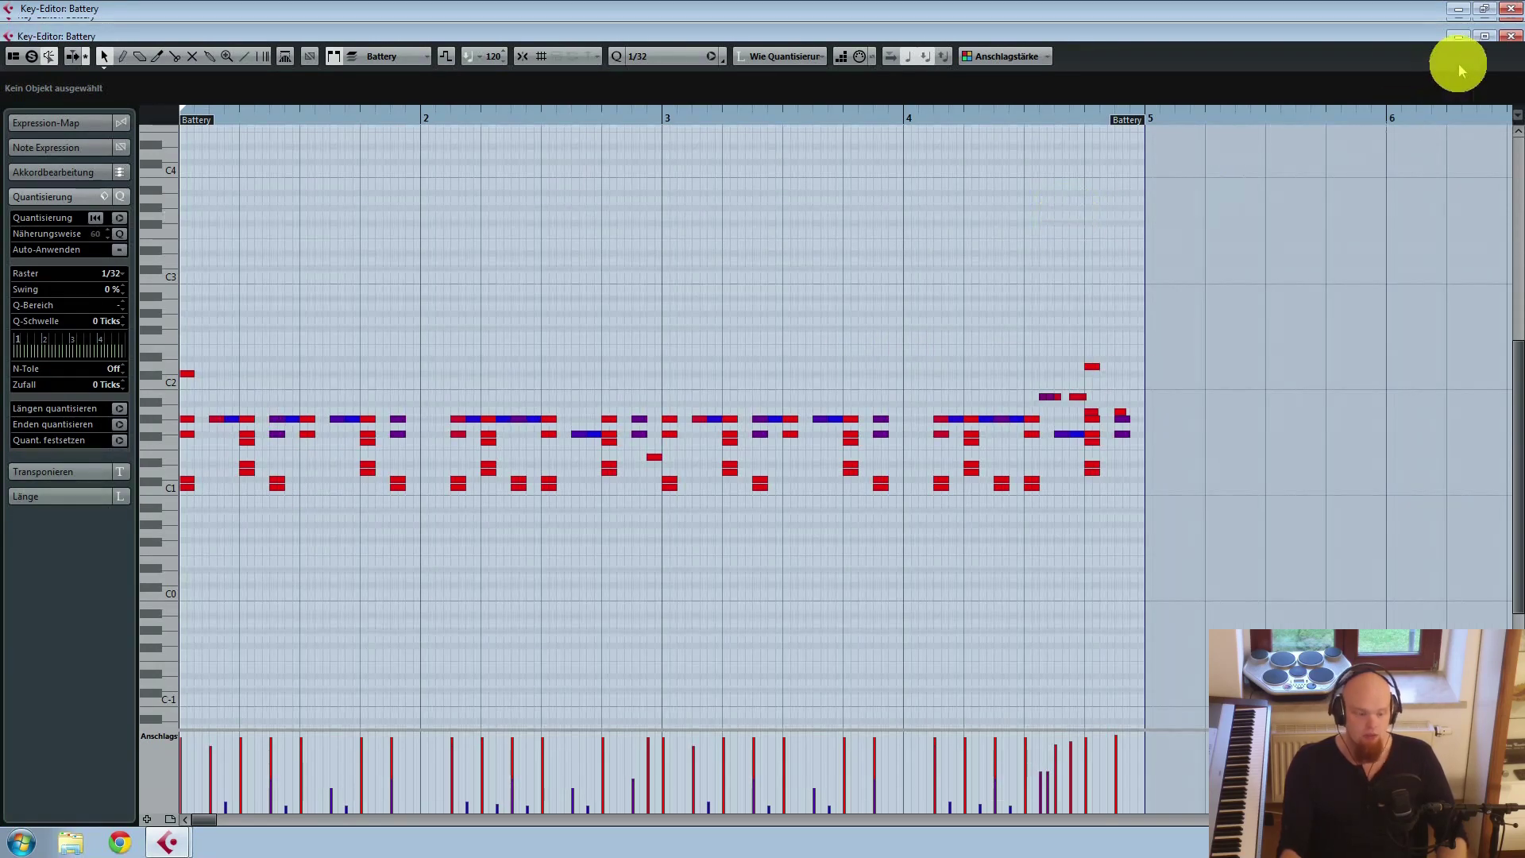
{"action": "key", "text": "Return"}
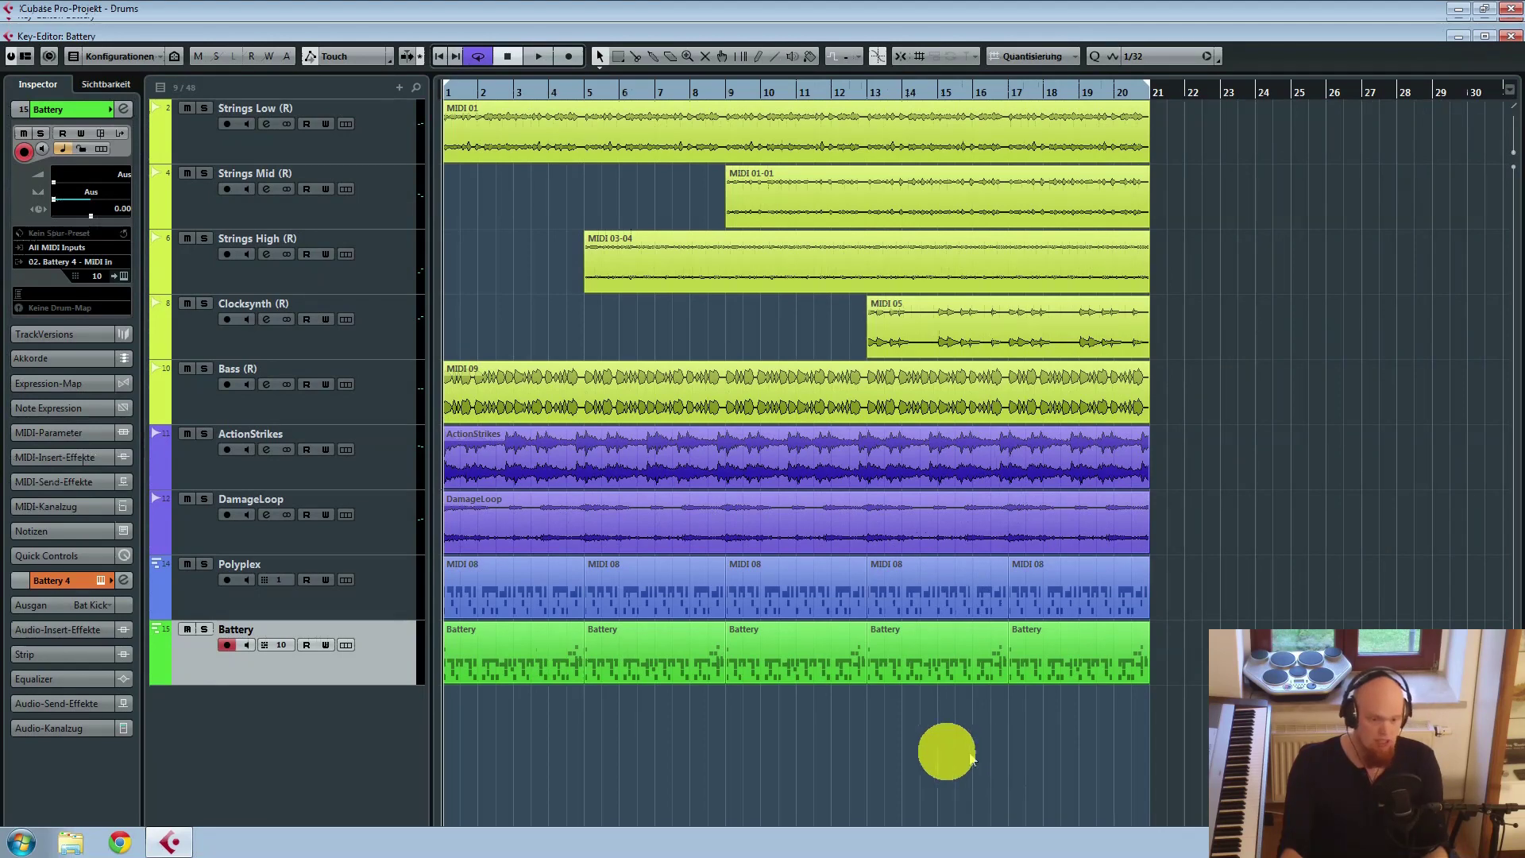
Step: Show the VST instrument rack and check which outputs are activated for Battery 4
{"action": "key", "text": "F11"}
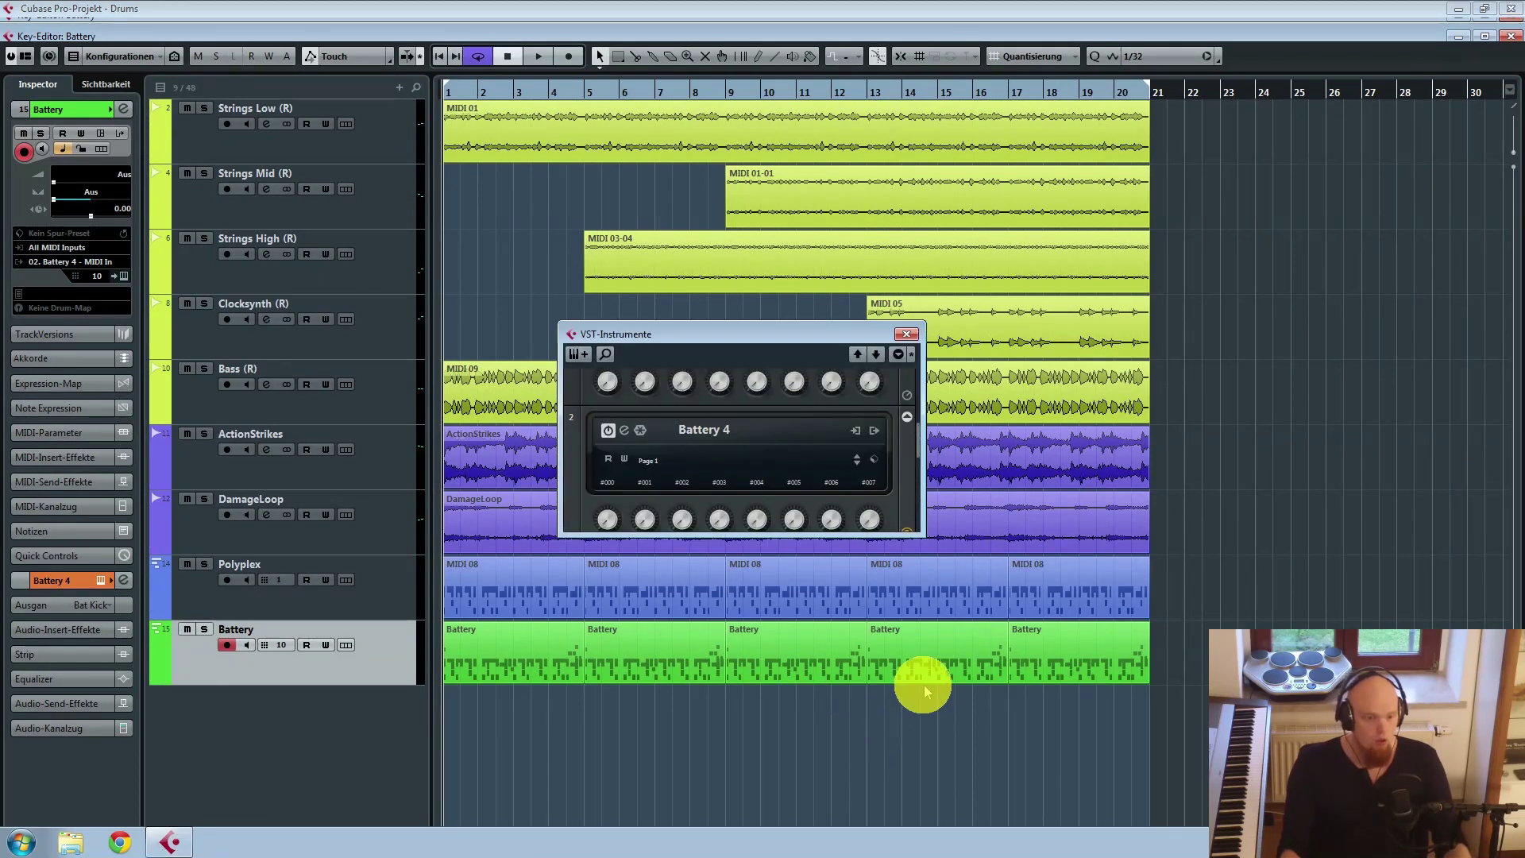
{"action": "left_click", "coordinate": [876, 436]}
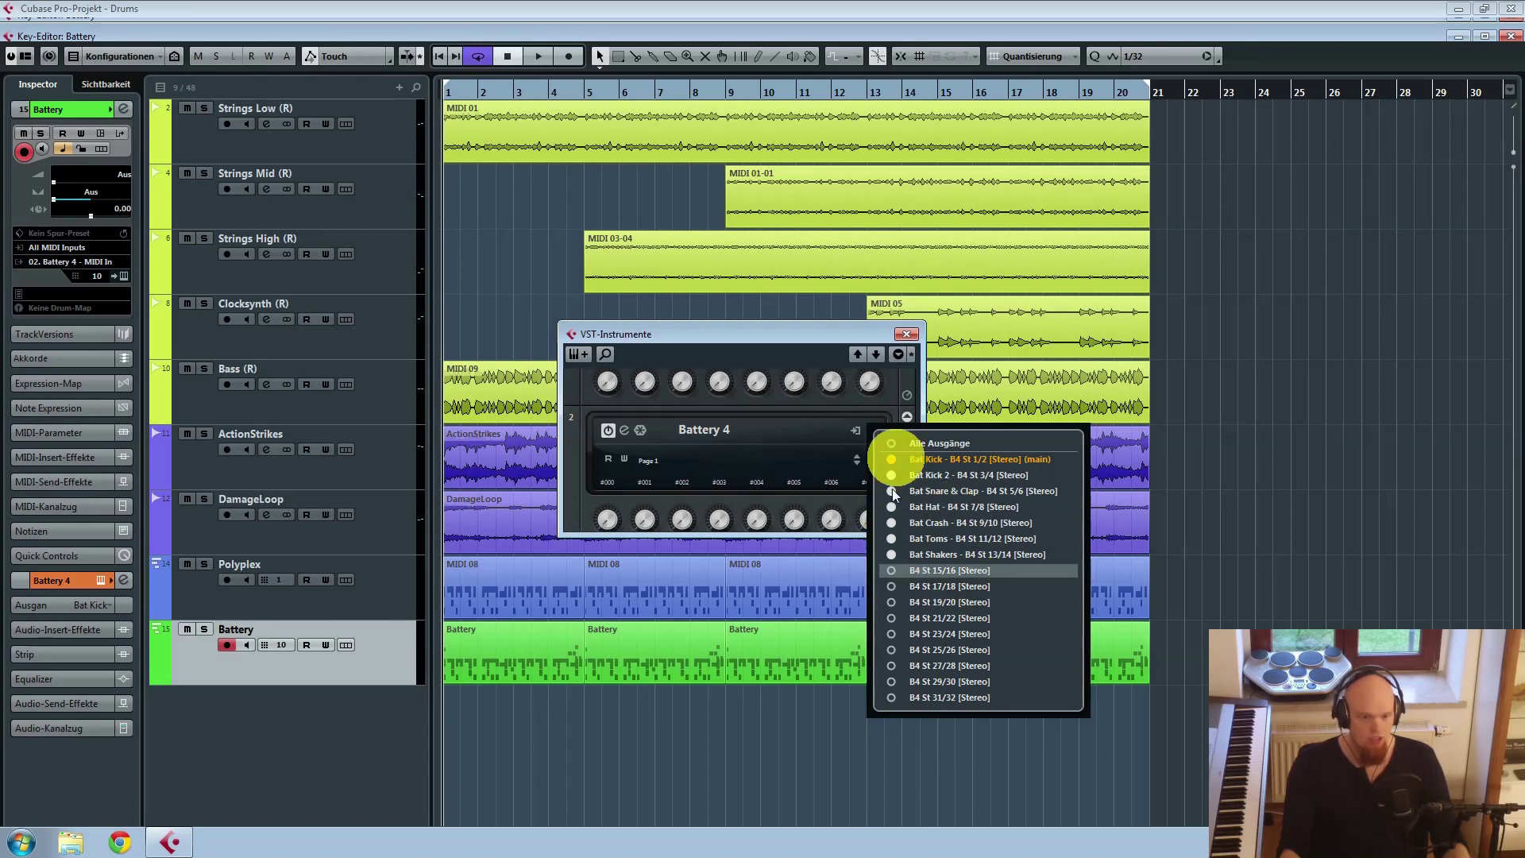
{"action": "left_click", "coordinate": [821, 352]}
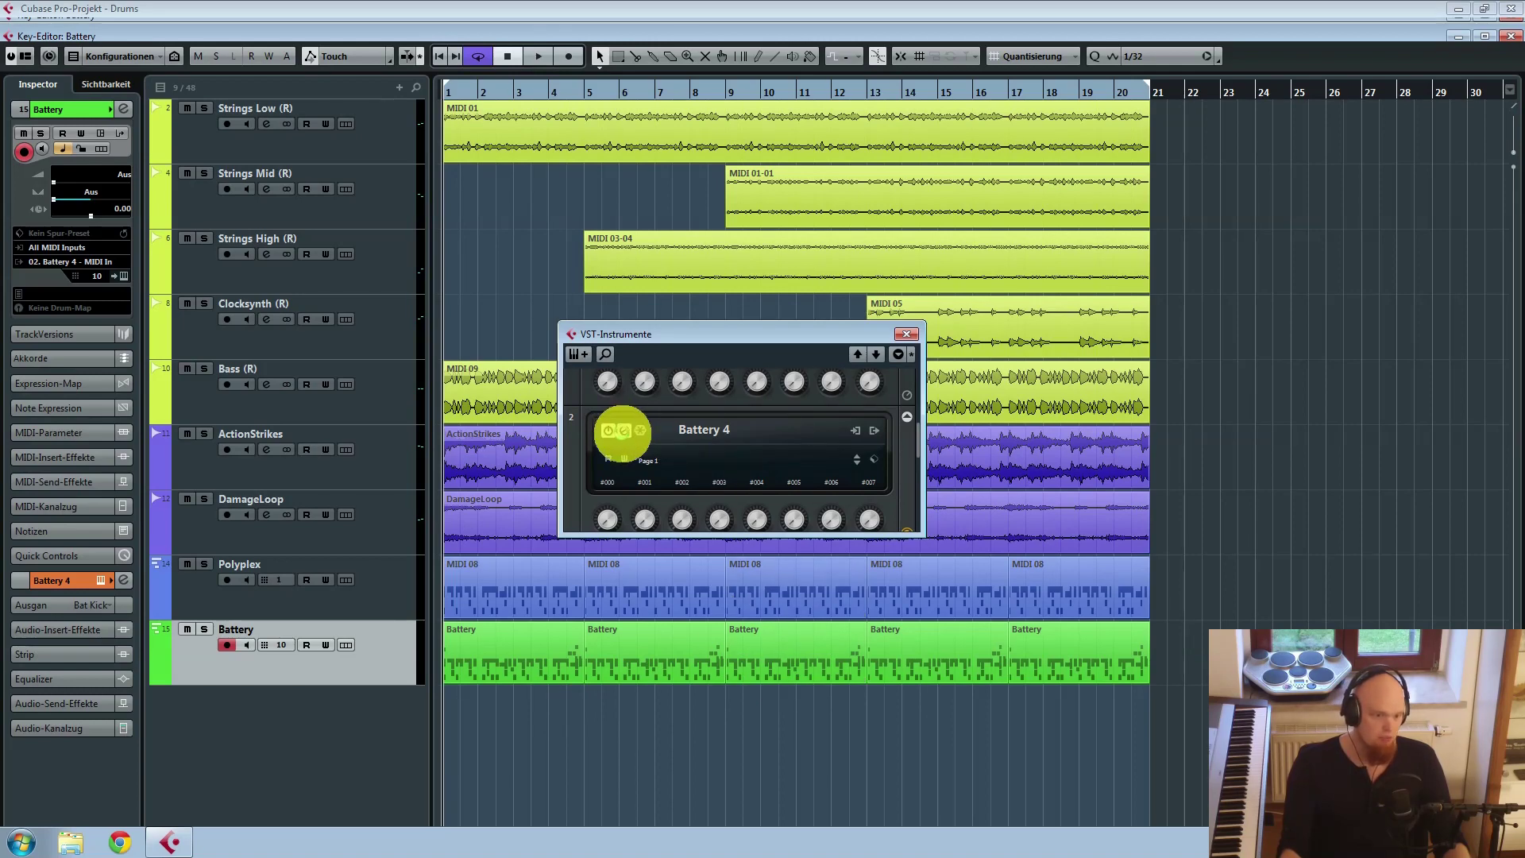
Step: Open the Battery 4 instrument window and check which direct output the first Crash 909X cell is routed to
{"action": "left_click", "coordinate": [623, 443]}
{"action": "left_click_drag", "start_coordinate": [897, 208], "coordinate": [788, 104]}
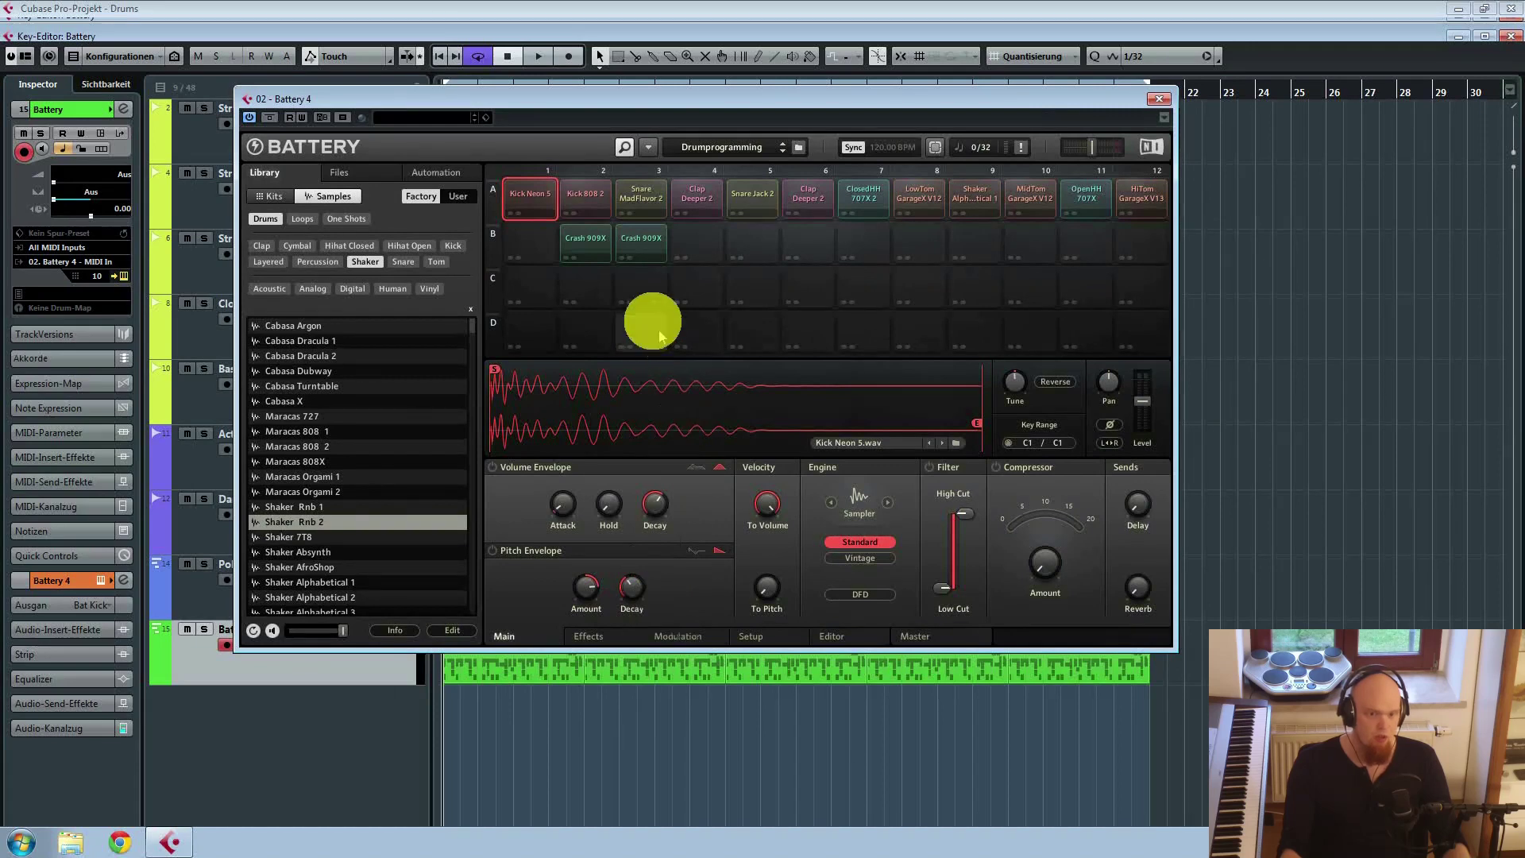
{"action": "left_click", "coordinate": [584, 248]}
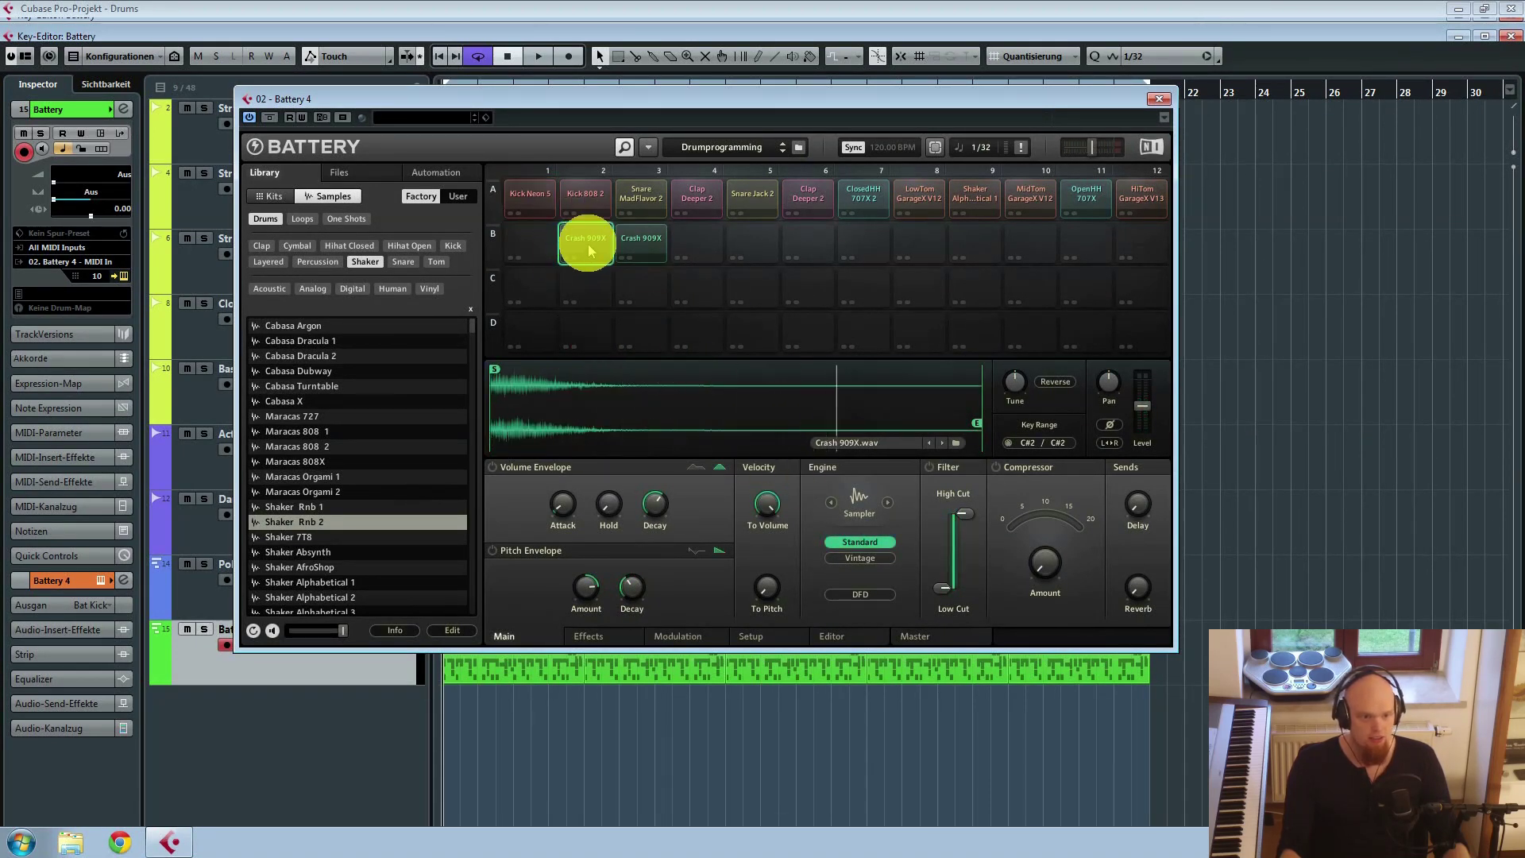
{"action": "right_click", "coordinate": [586, 243]}
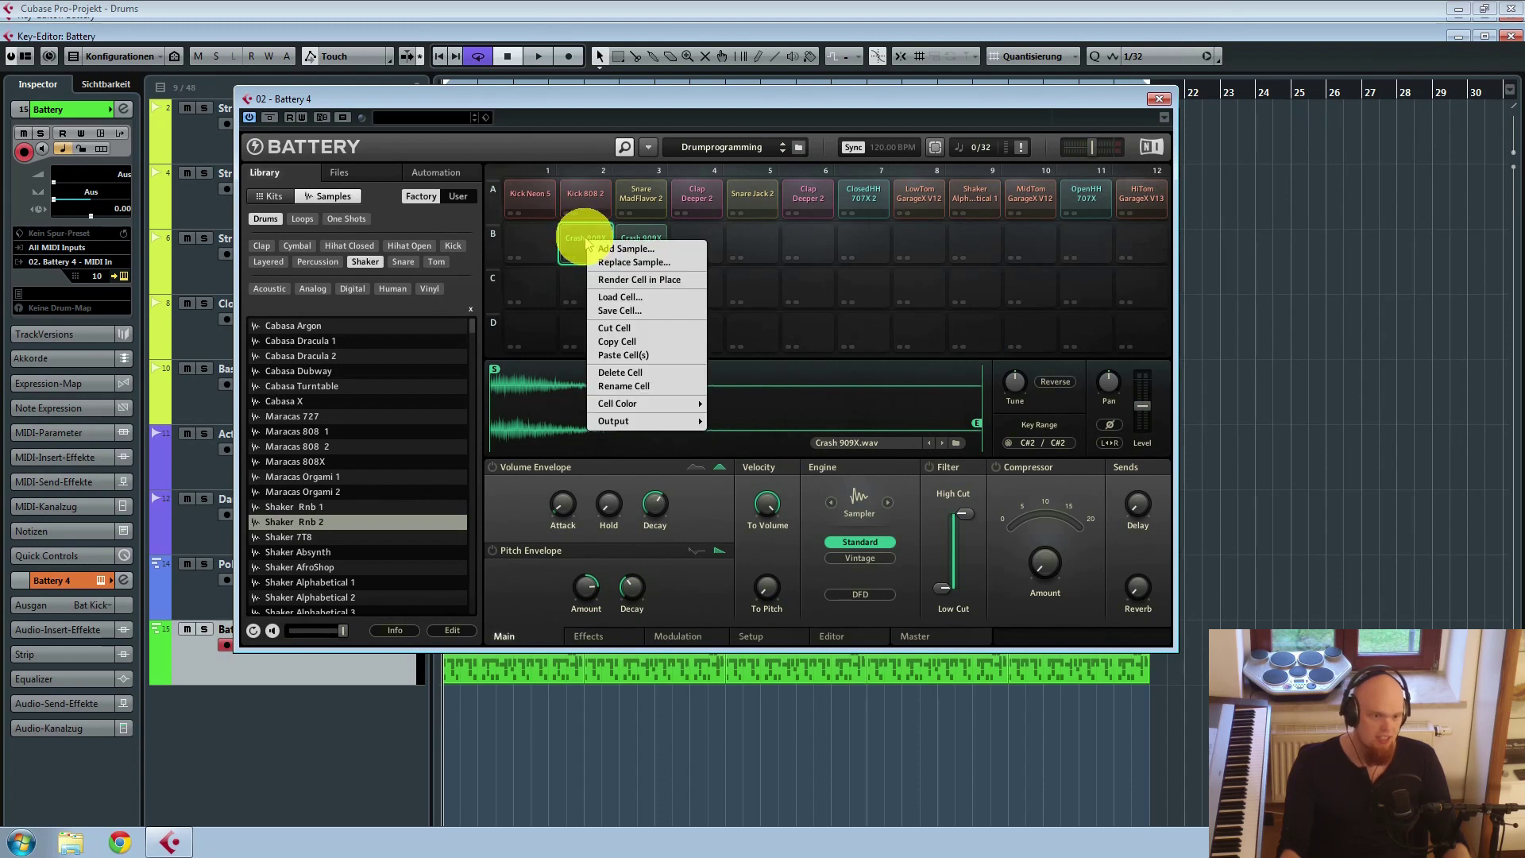
{"action": "mouse_move", "coordinate": [618, 425]}
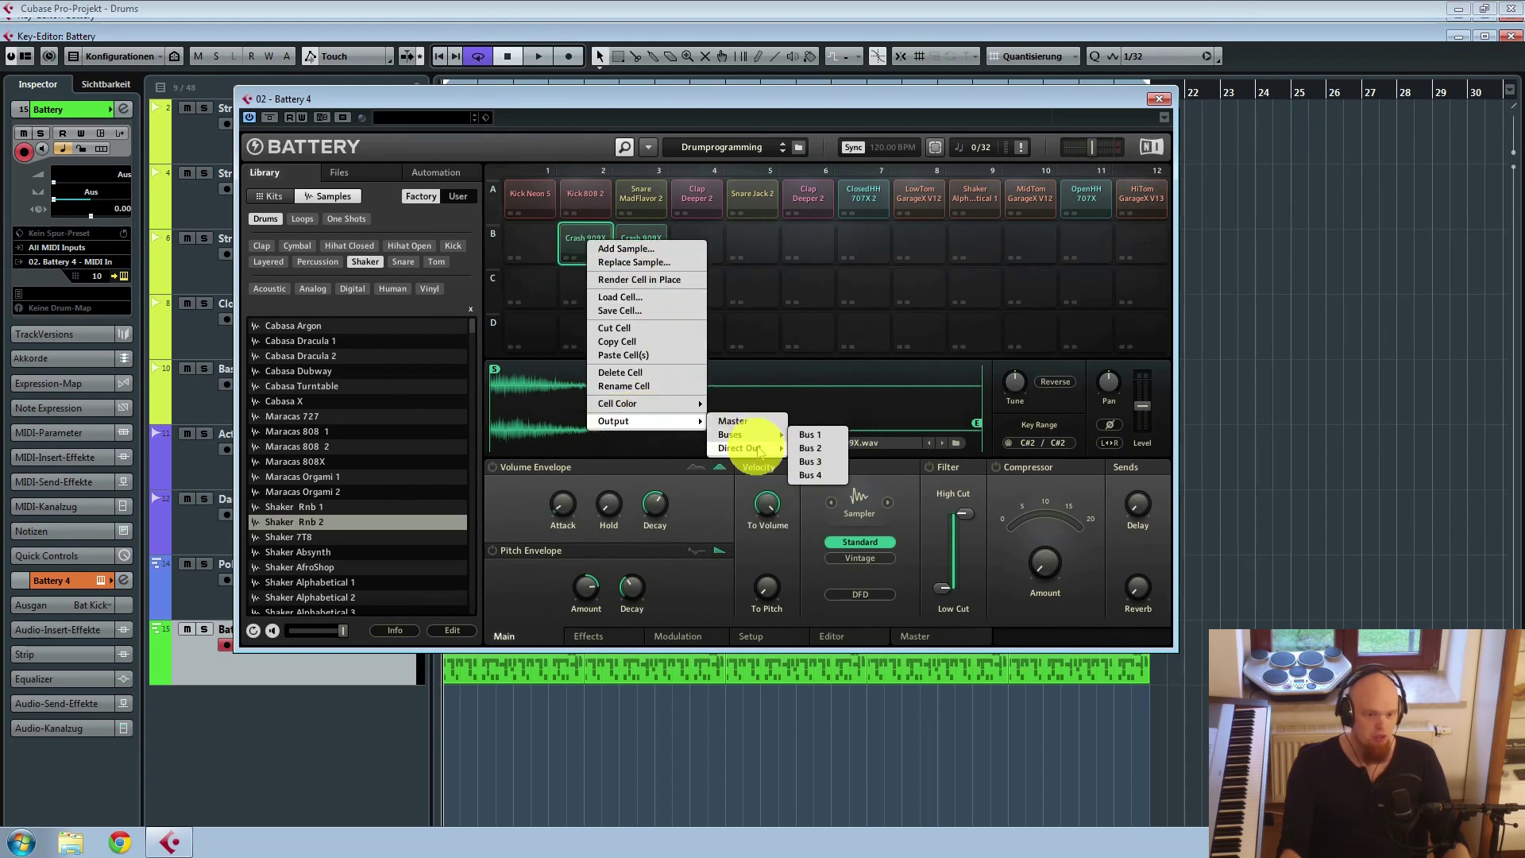
{"action": "mouse_move", "coordinate": [766, 447]}
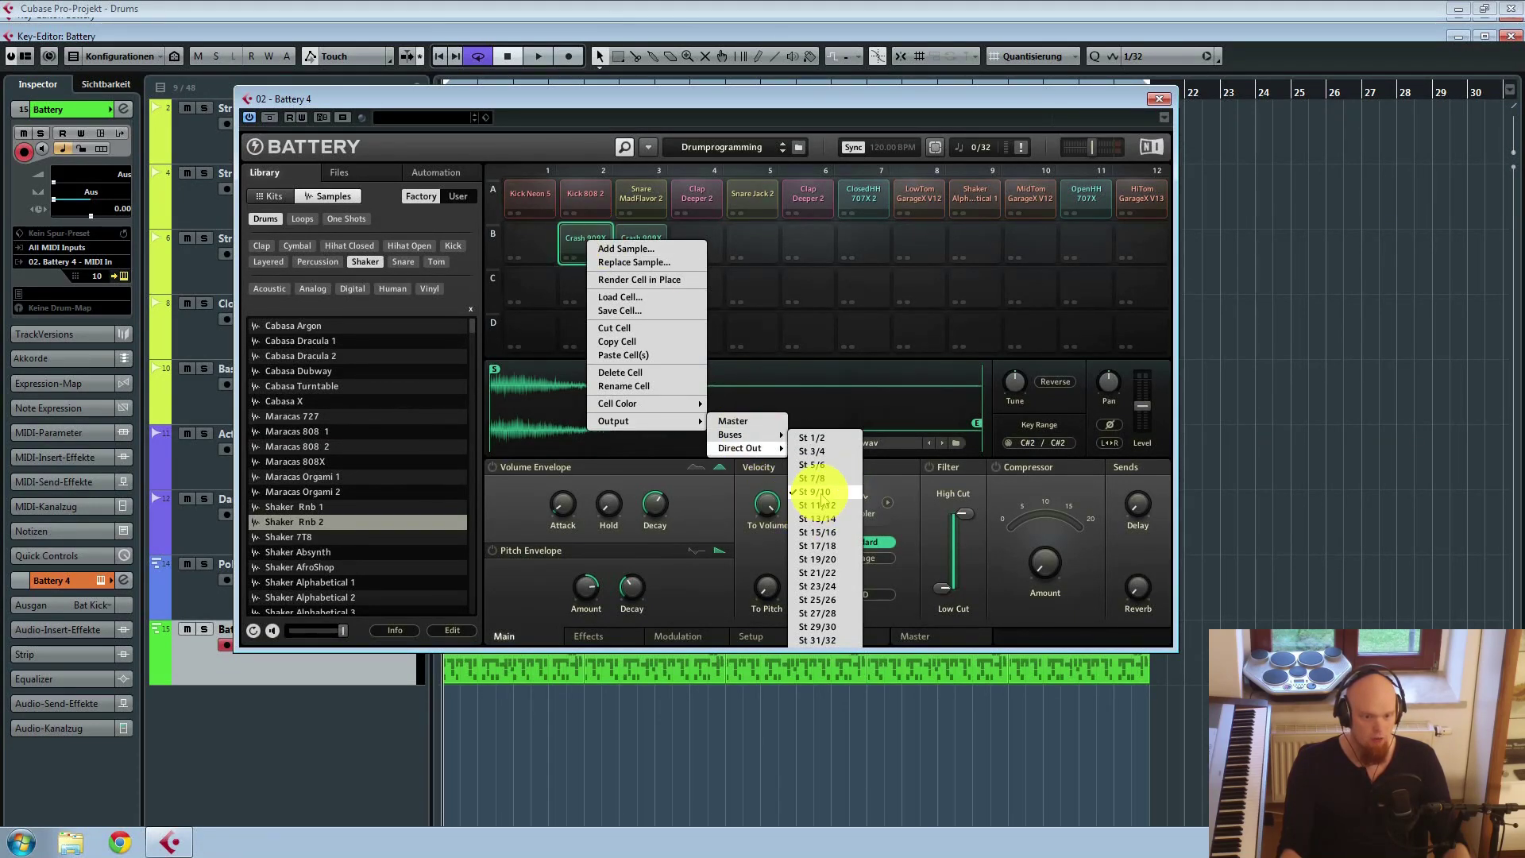
{"action": "left_click", "coordinate": [508, 483]}
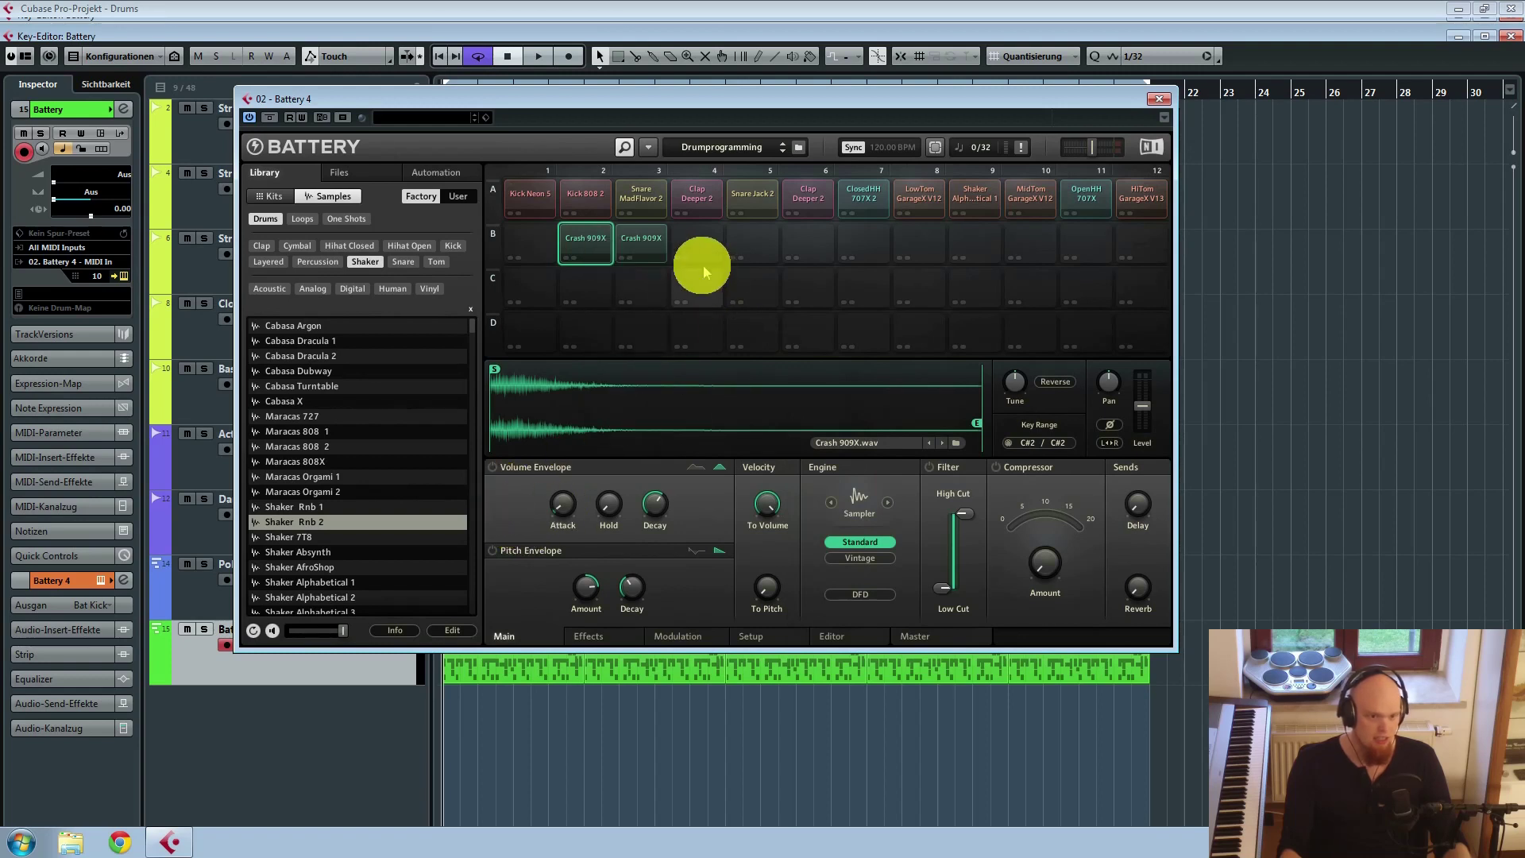
Step: Route both Crash 909X cells together to direct output St 9/10, and close the Battery 4 and VST instrument rack windows
{"action": "left_click", "coordinate": [649, 248]}
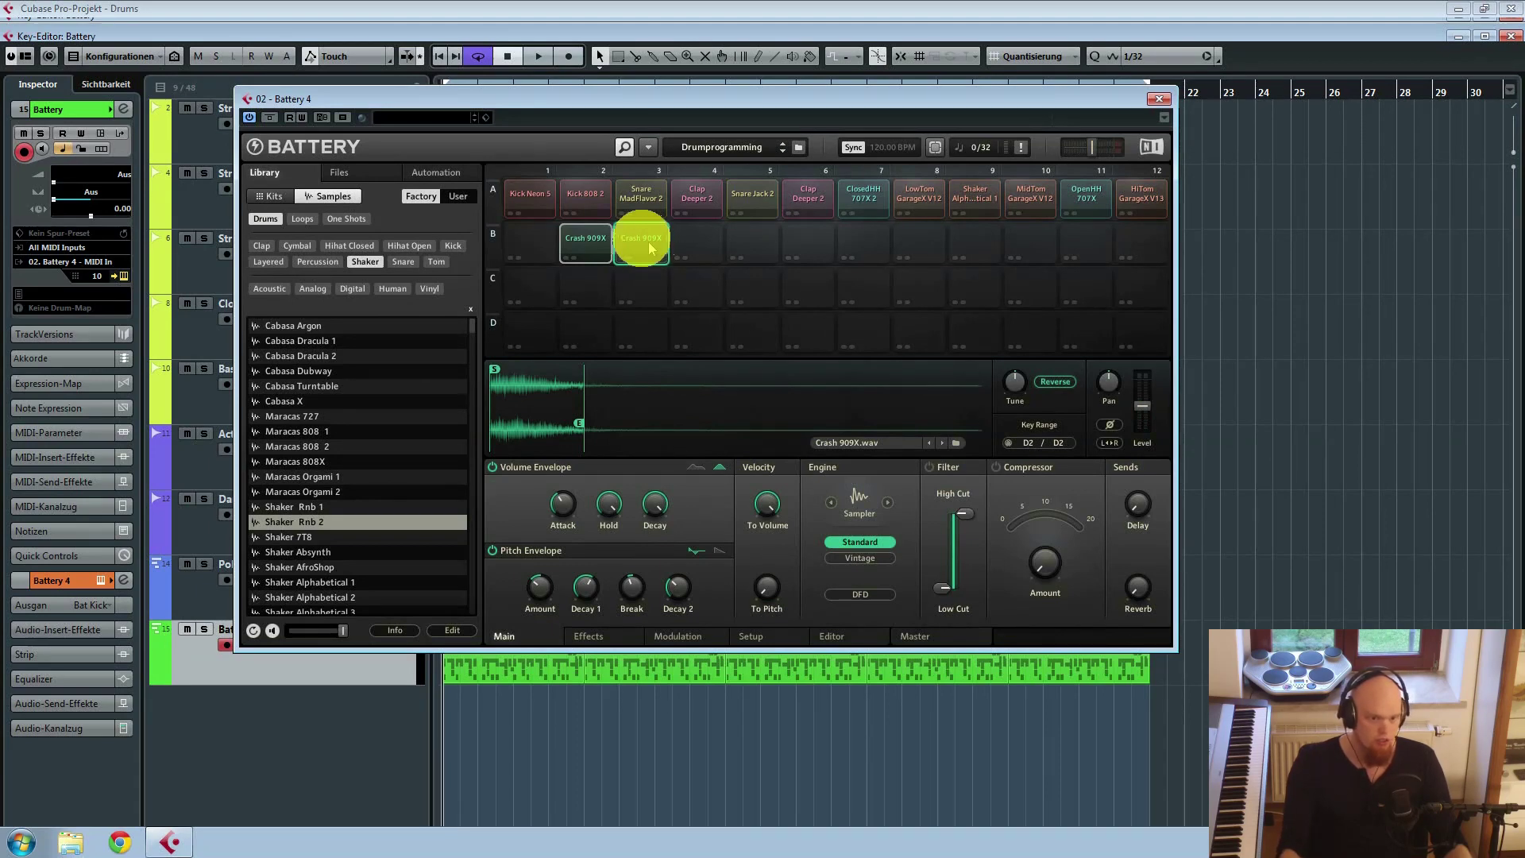
{"action": "right_click", "coordinate": [638, 240]}
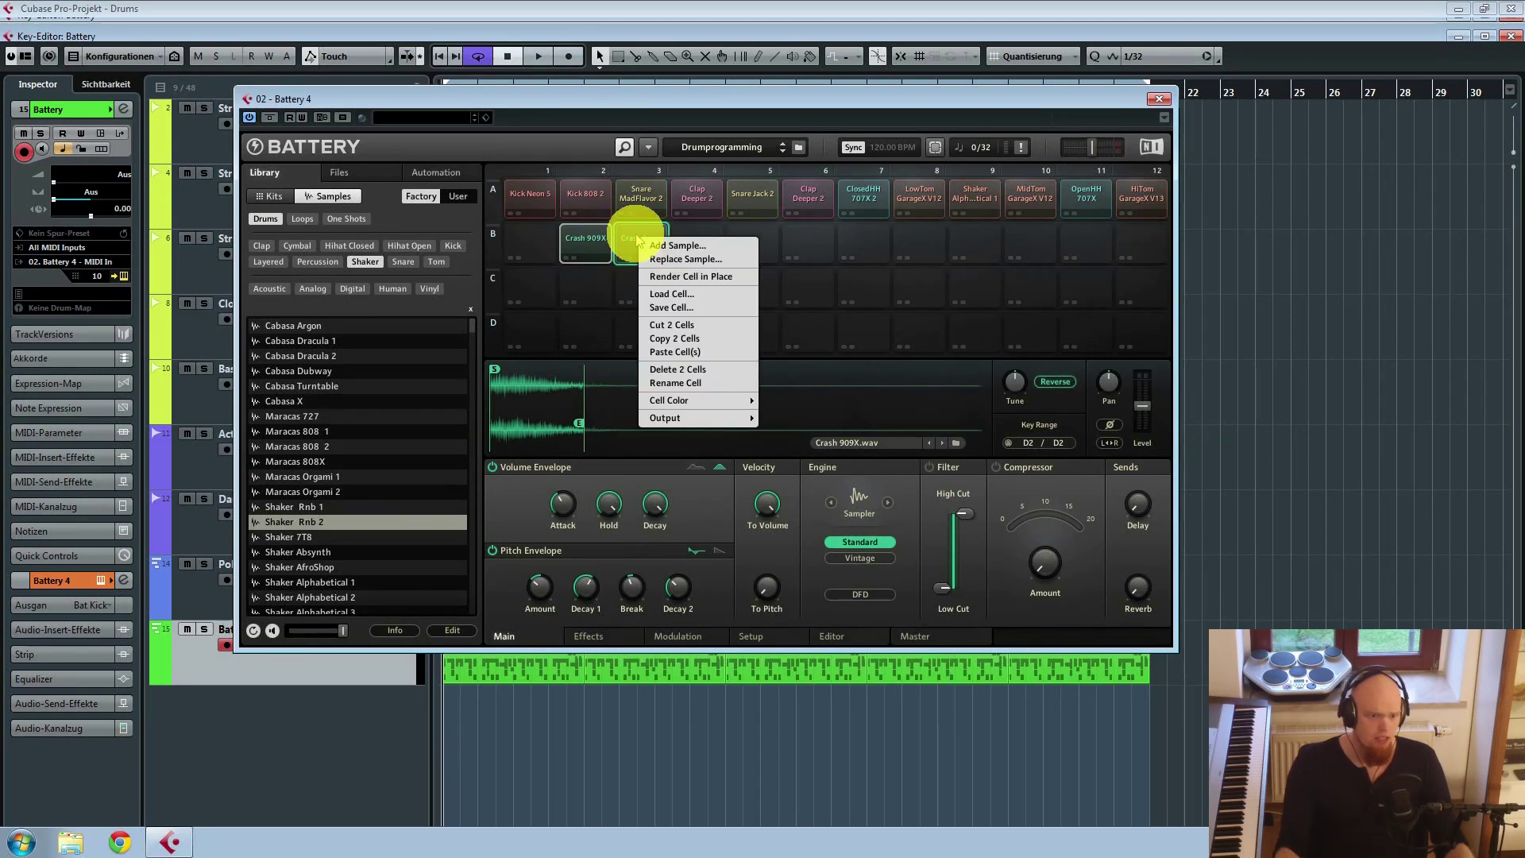
{"action": "mouse_move", "coordinate": [747, 419]}
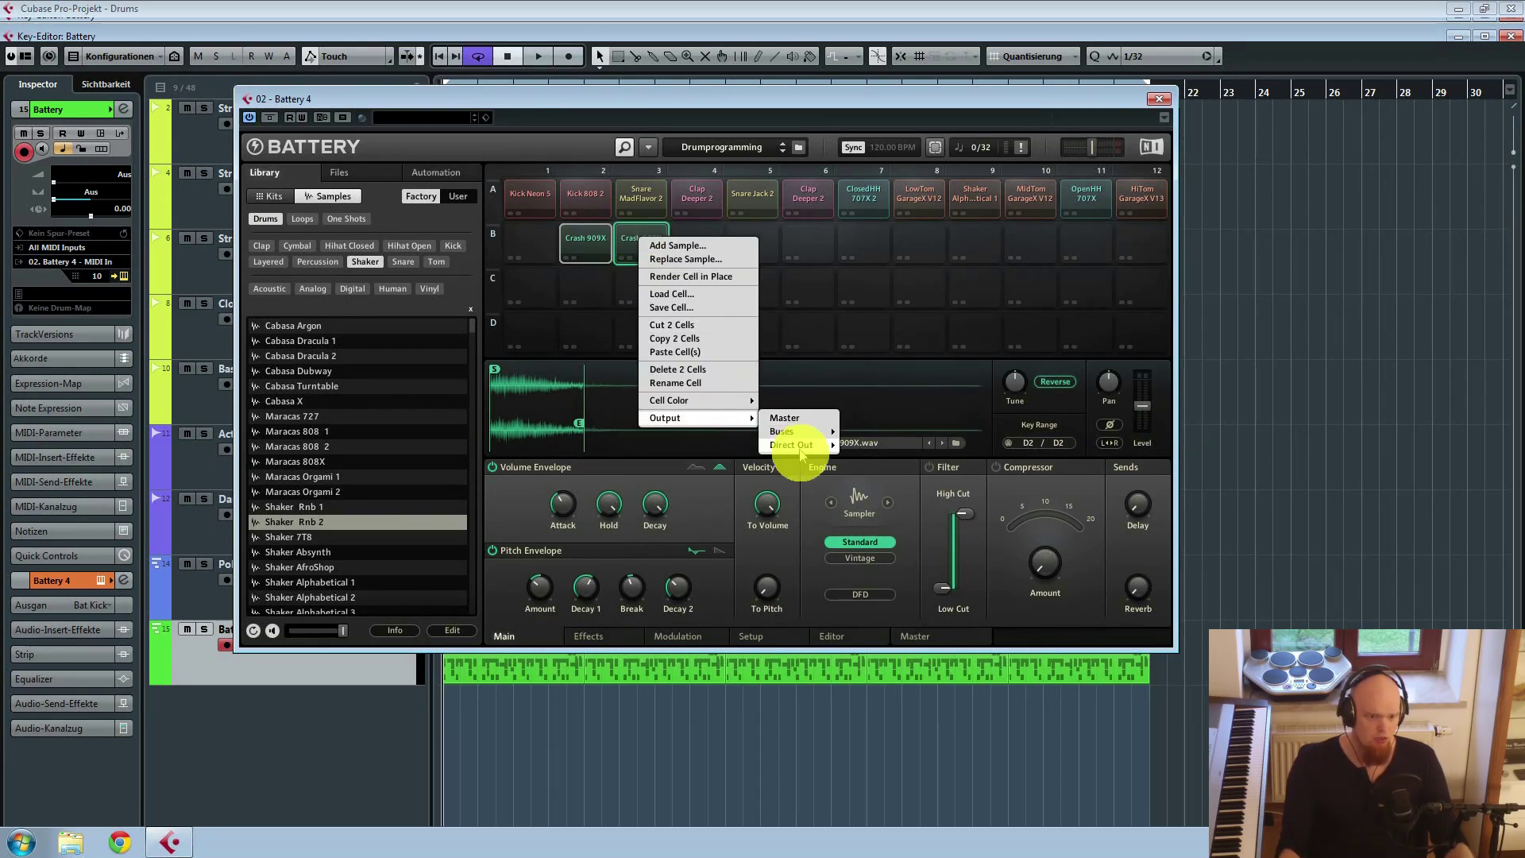
{"action": "left_click", "coordinate": [874, 493]}
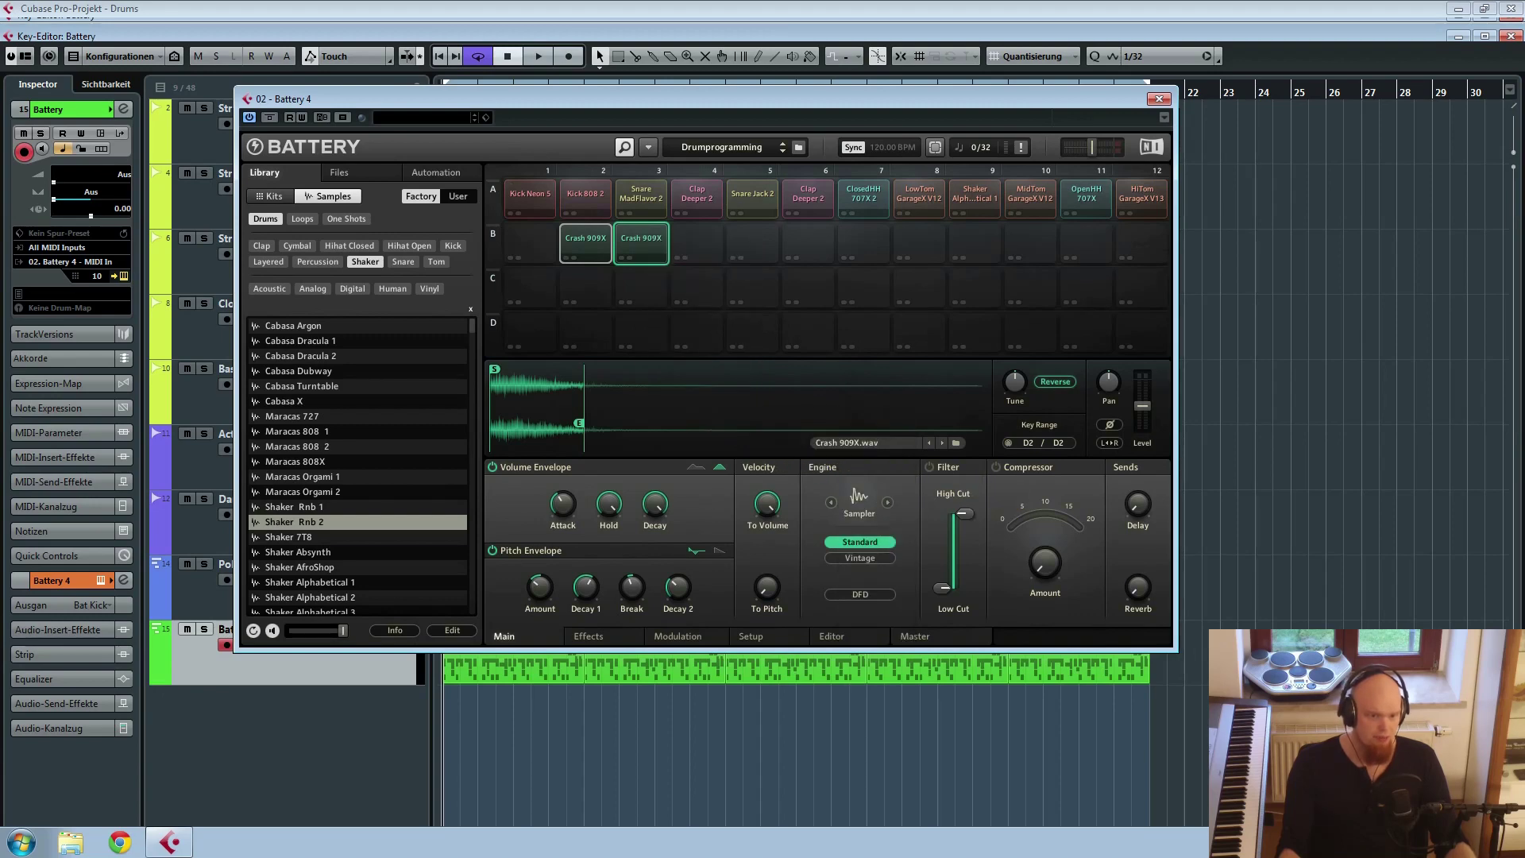
{"action": "left_click", "coordinate": [1158, 99]}
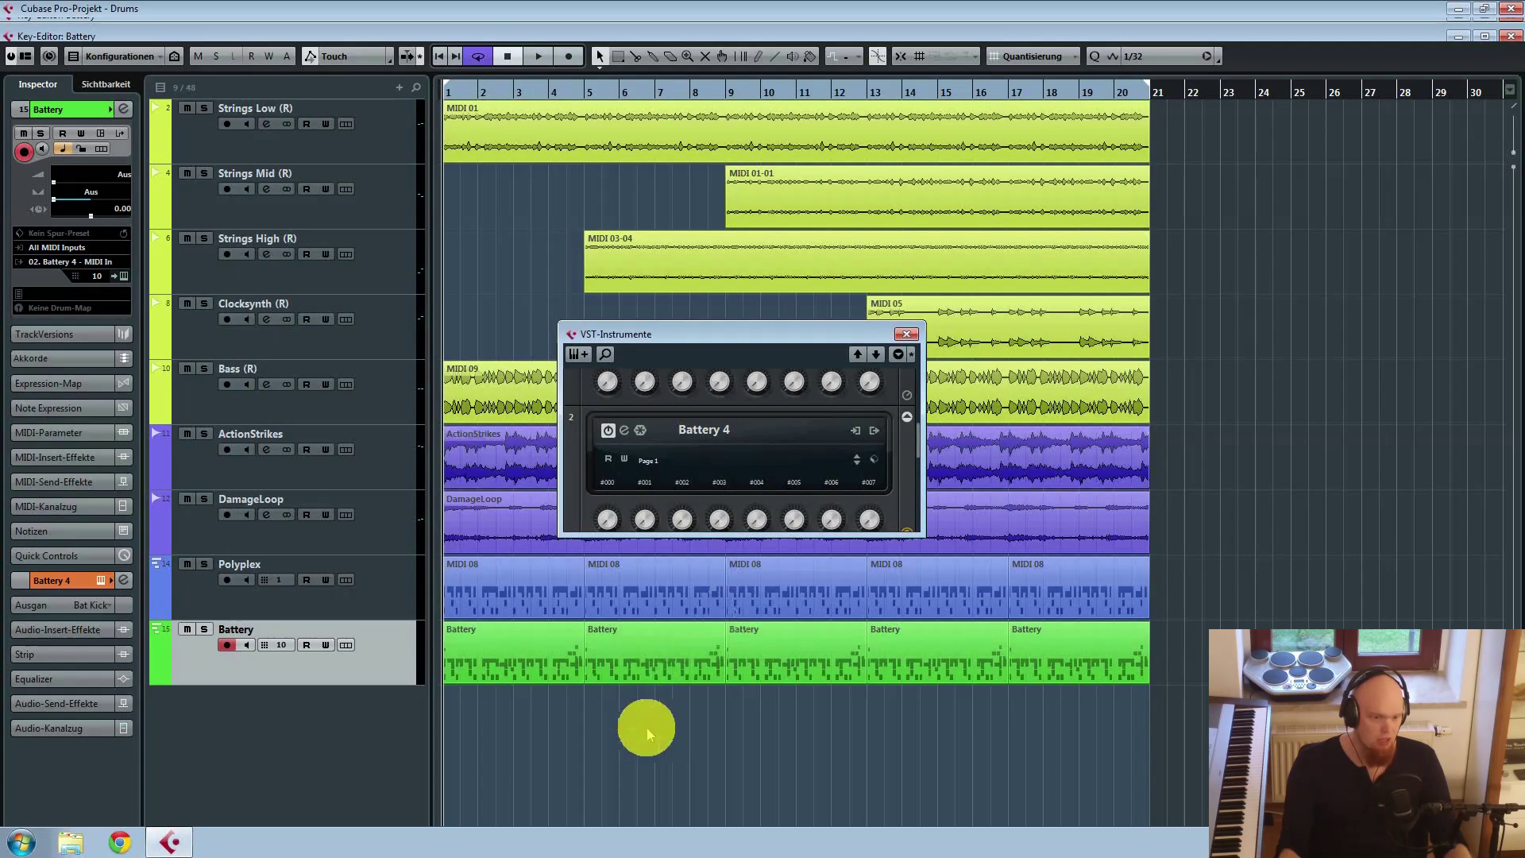
{"action": "left_click", "coordinate": [906, 333]}
Step: Open the Polyplex track's instrument window and check the output assigned to Sound 1
{"action": "left_click", "coordinate": [368, 594]}
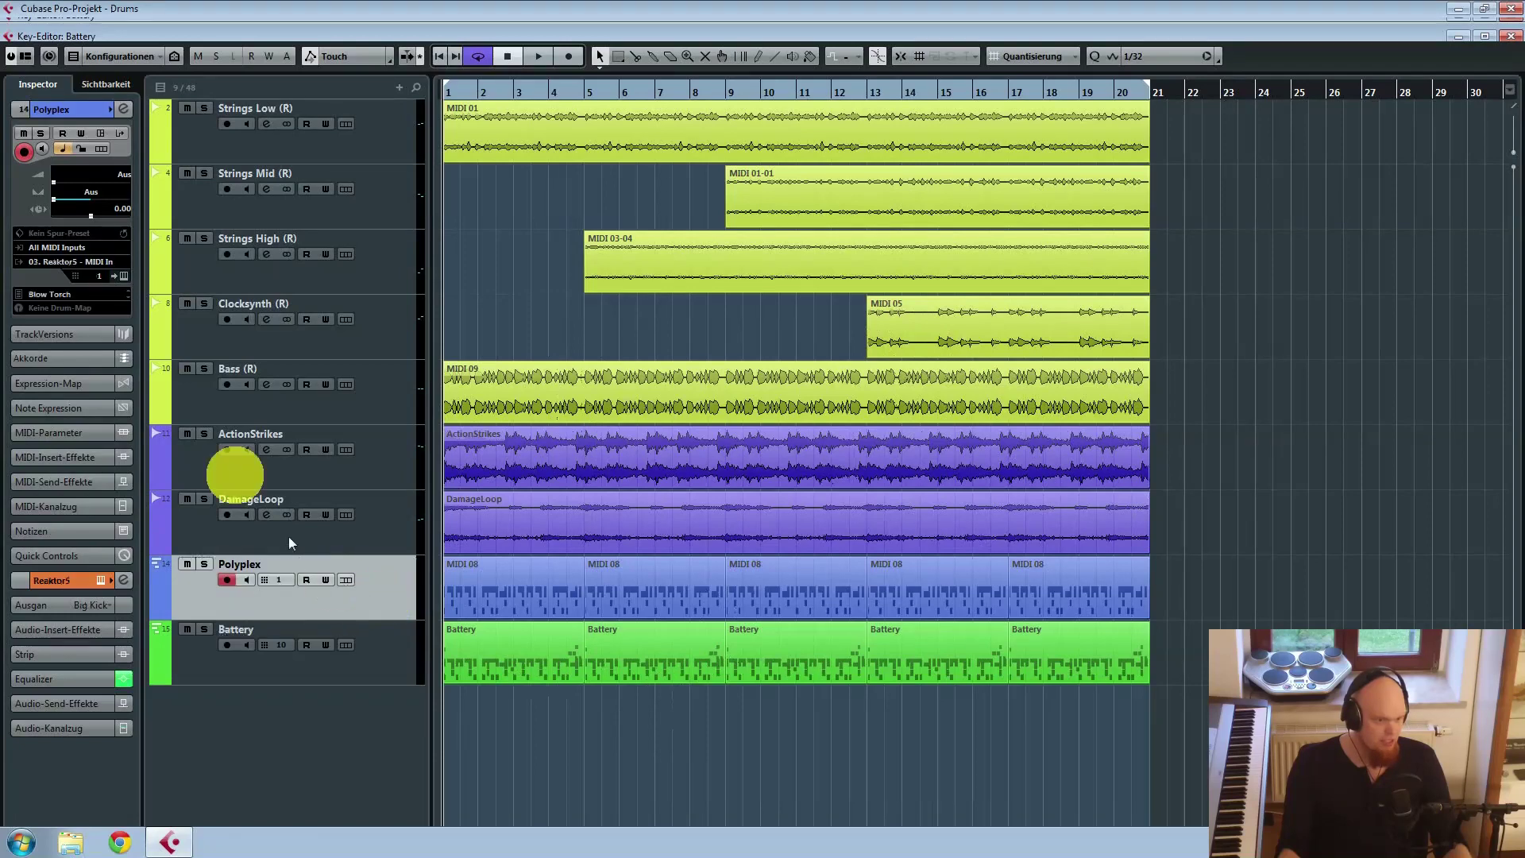
{"action": "left_click", "coordinate": [123, 275]}
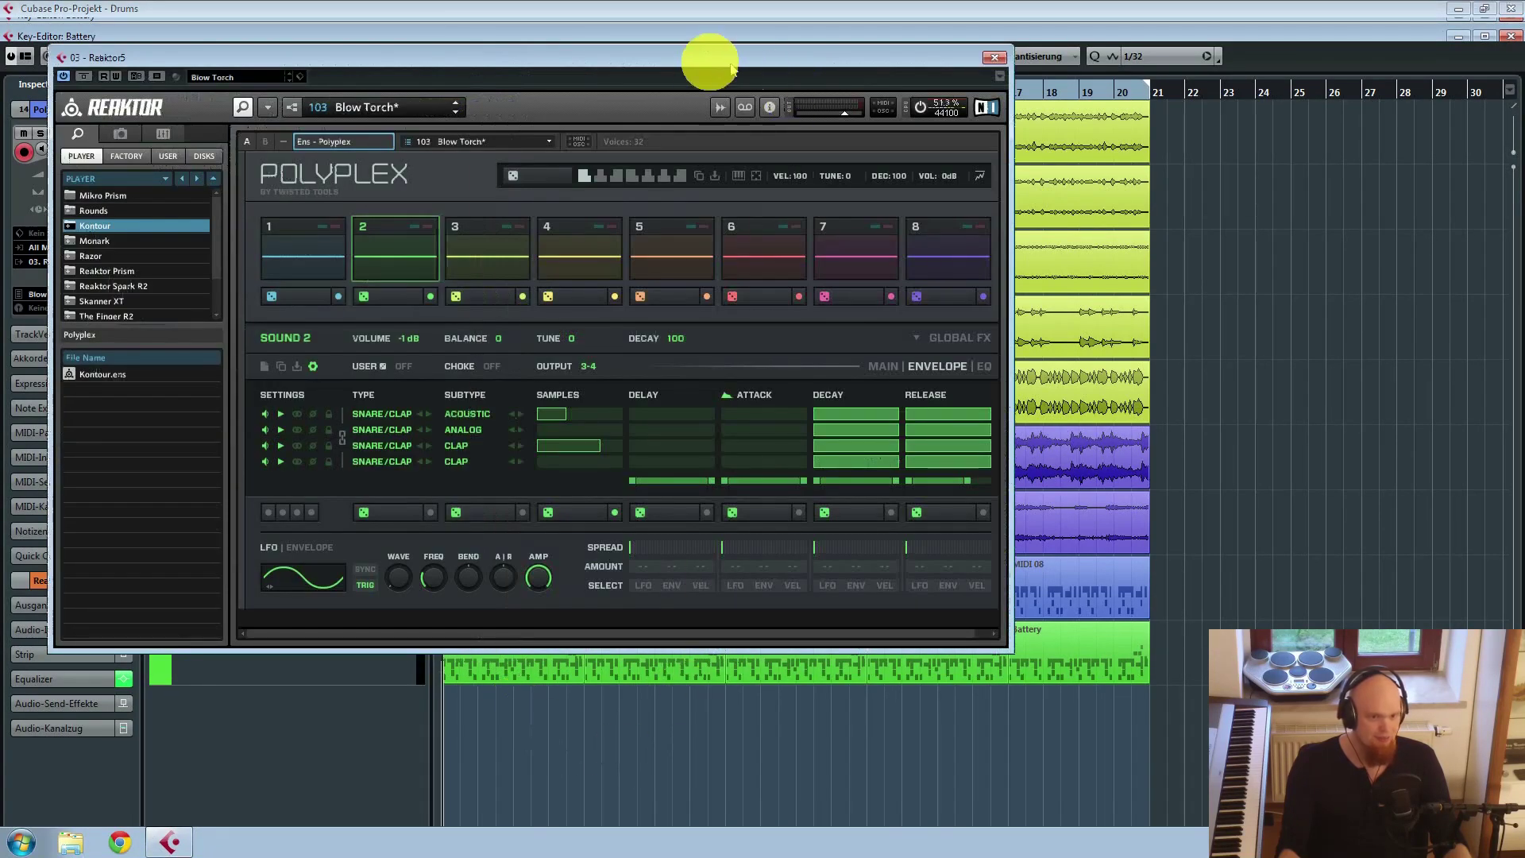
{"action": "left_click_drag", "start_coordinate": [708, 58], "coordinate": [705, 120]}
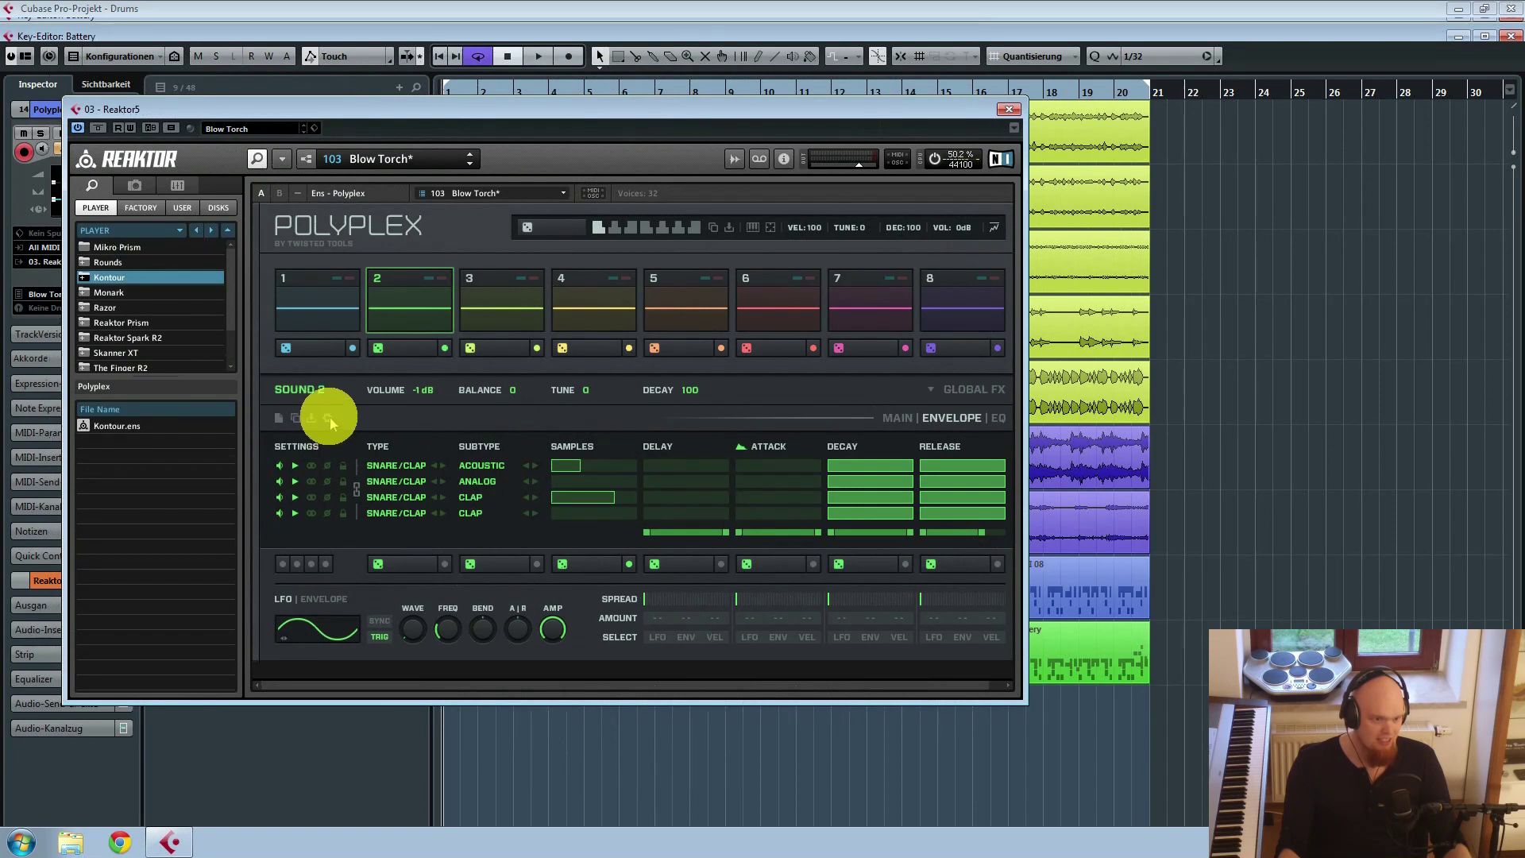
{"action": "left_click", "coordinate": [333, 310]}
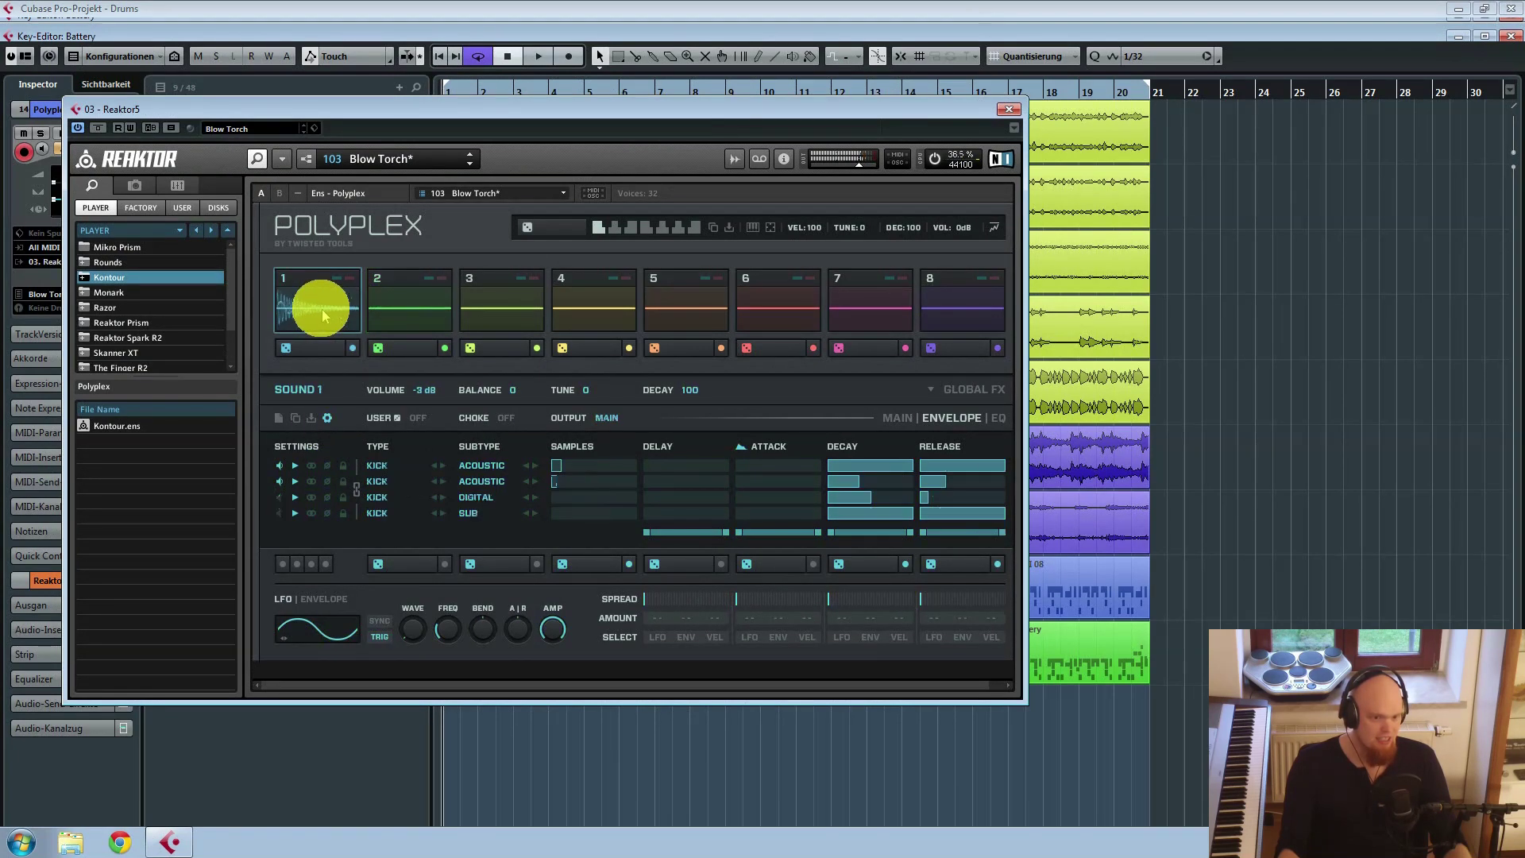
Step: Set the output of Polyplex Sound 2 to 3-4 and close the instrument window
{"action": "left_click", "coordinate": [450, 310]}
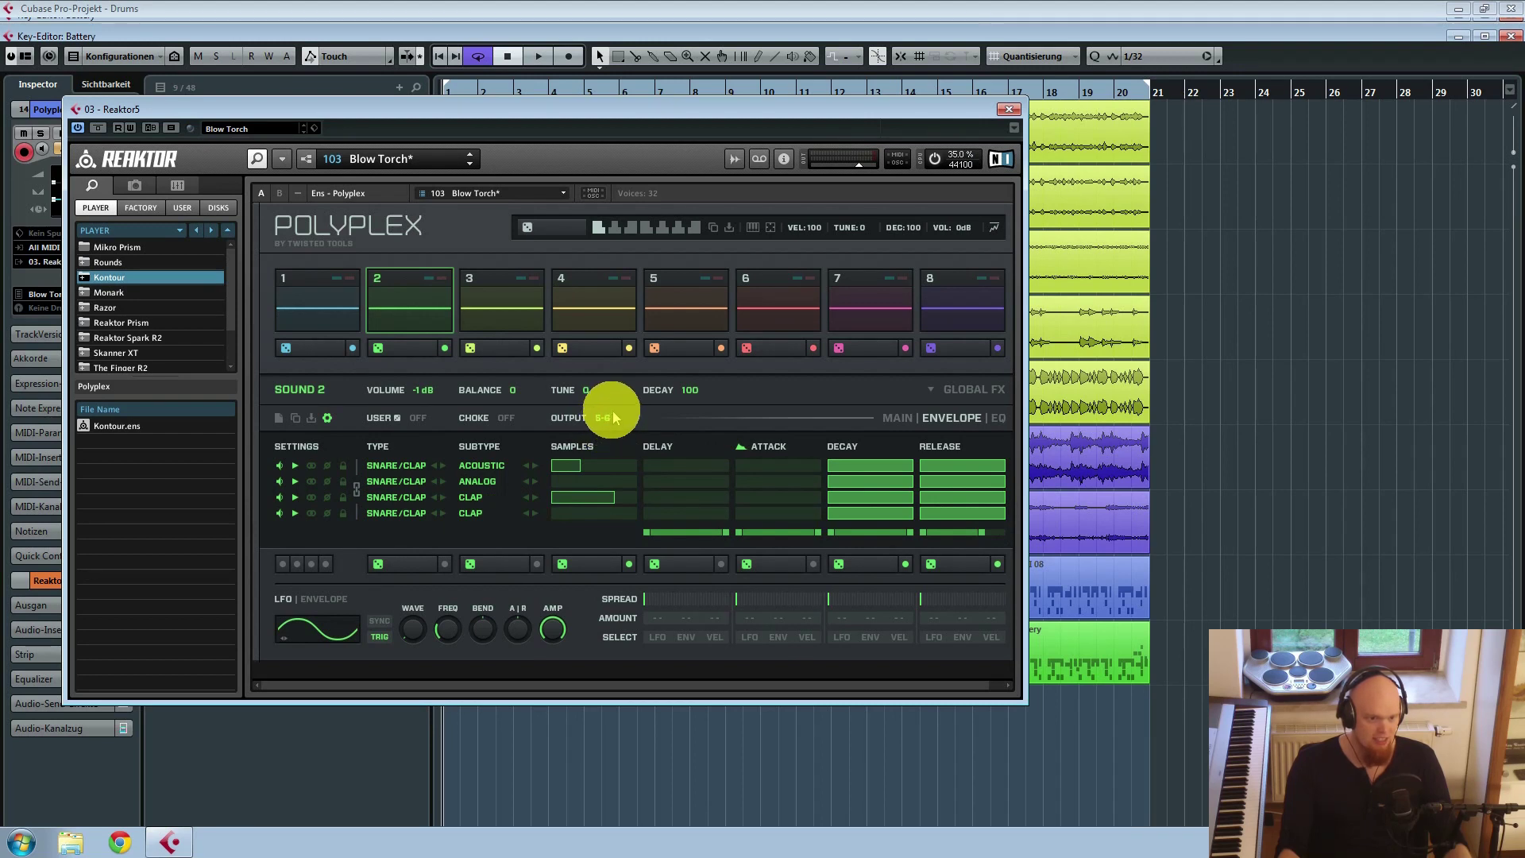
{"action": "left_click_drag", "start_coordinate": [613, 418], "coordinate": [580, 403]}
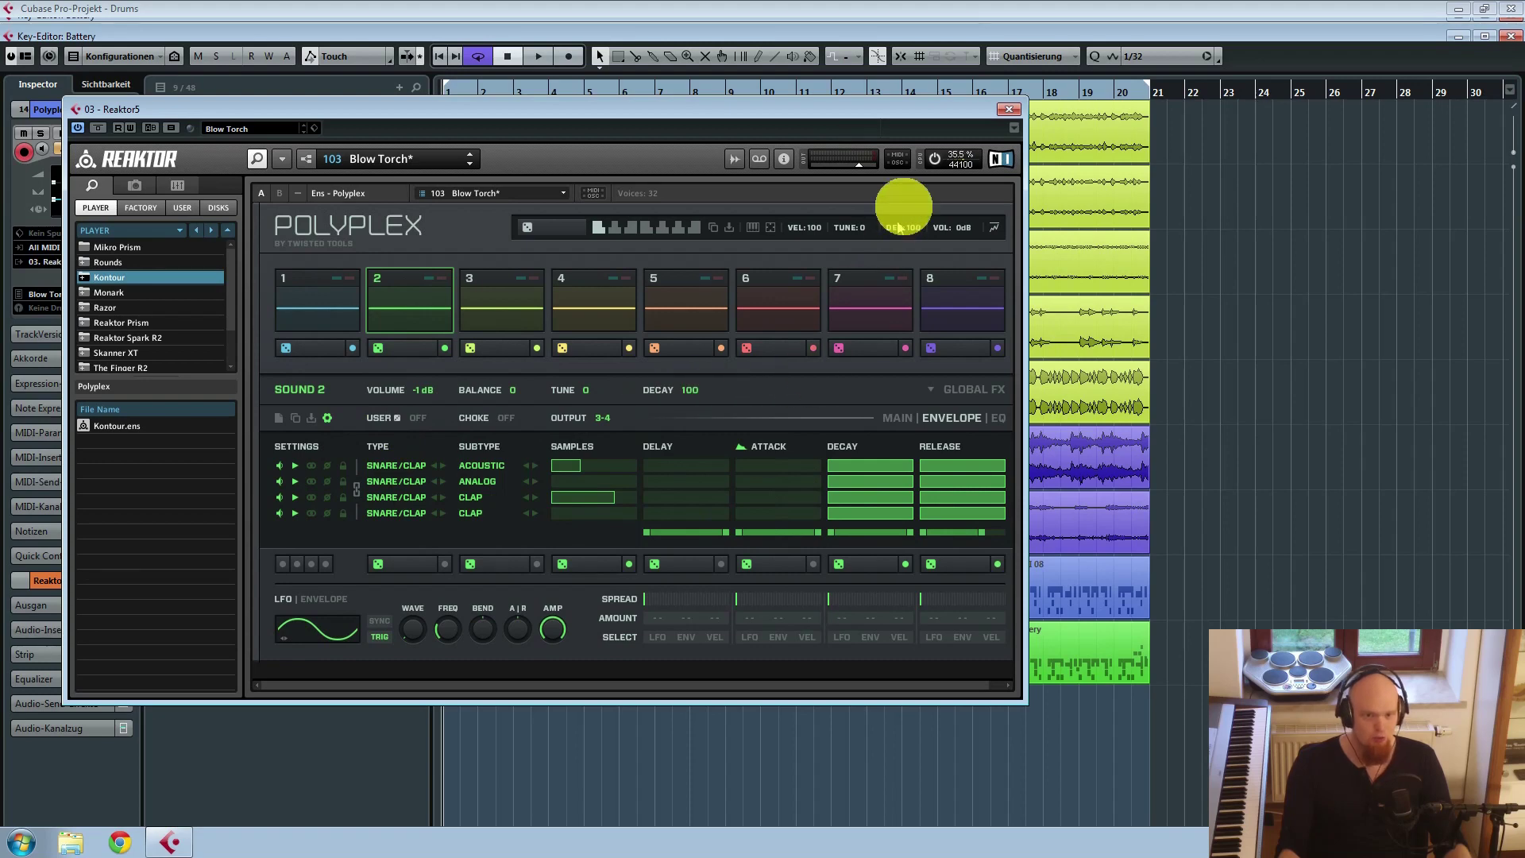
{"action": "left_click", "coordinate": [1009, 111]}
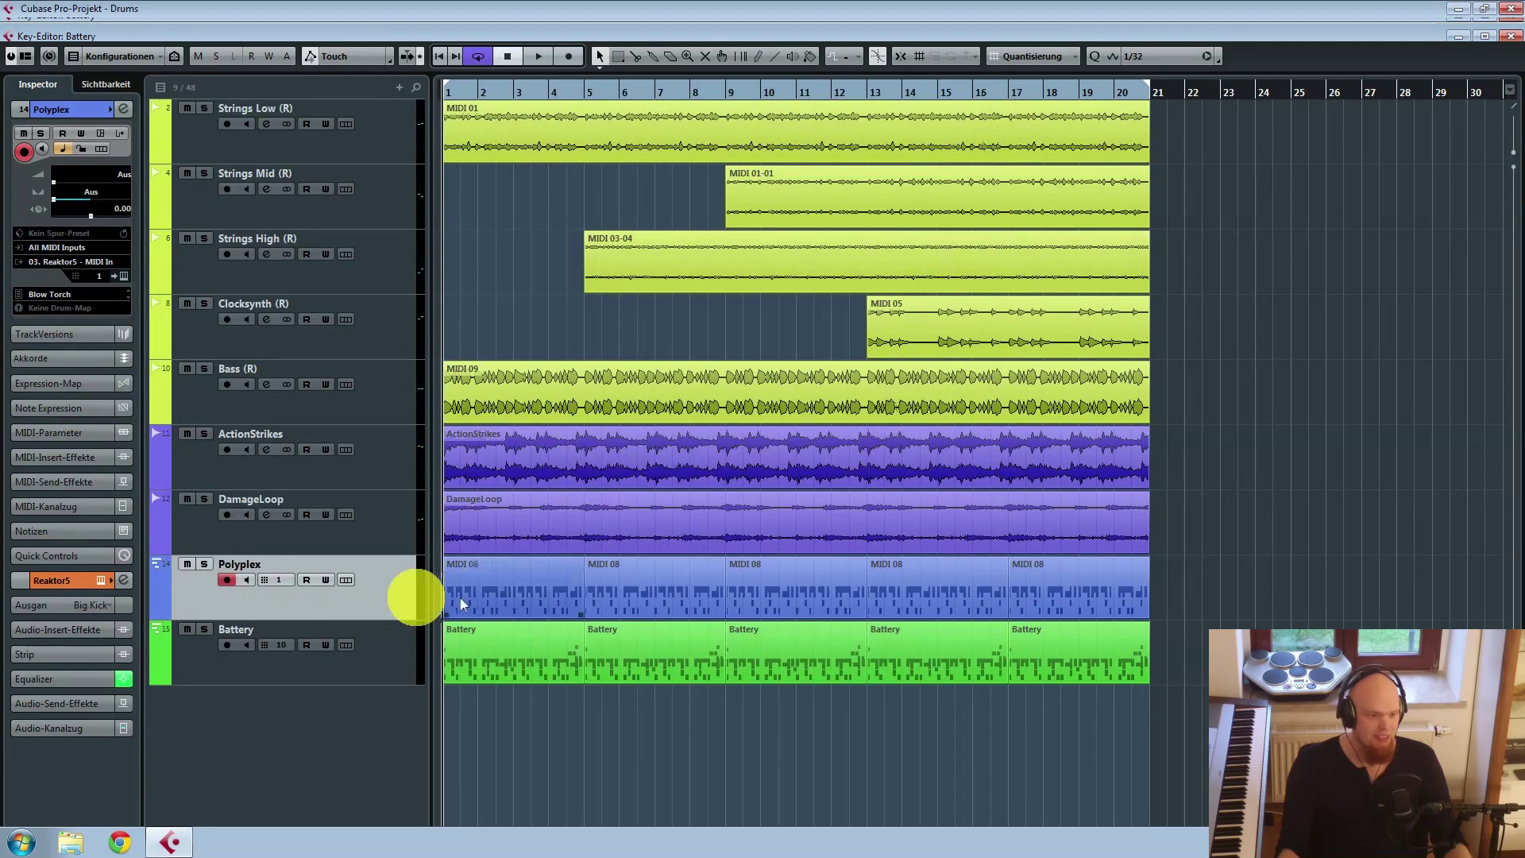
Step: Select the ActionStrikes and DamageLoop audio tracks in turn to point them out in the track list
{"action": "left_click", "coordinate": [379, 525]}
{"action": "left_click", "coordinate": [400, 457]}
{"action": "left_click", "coordinate": [379, 540]}
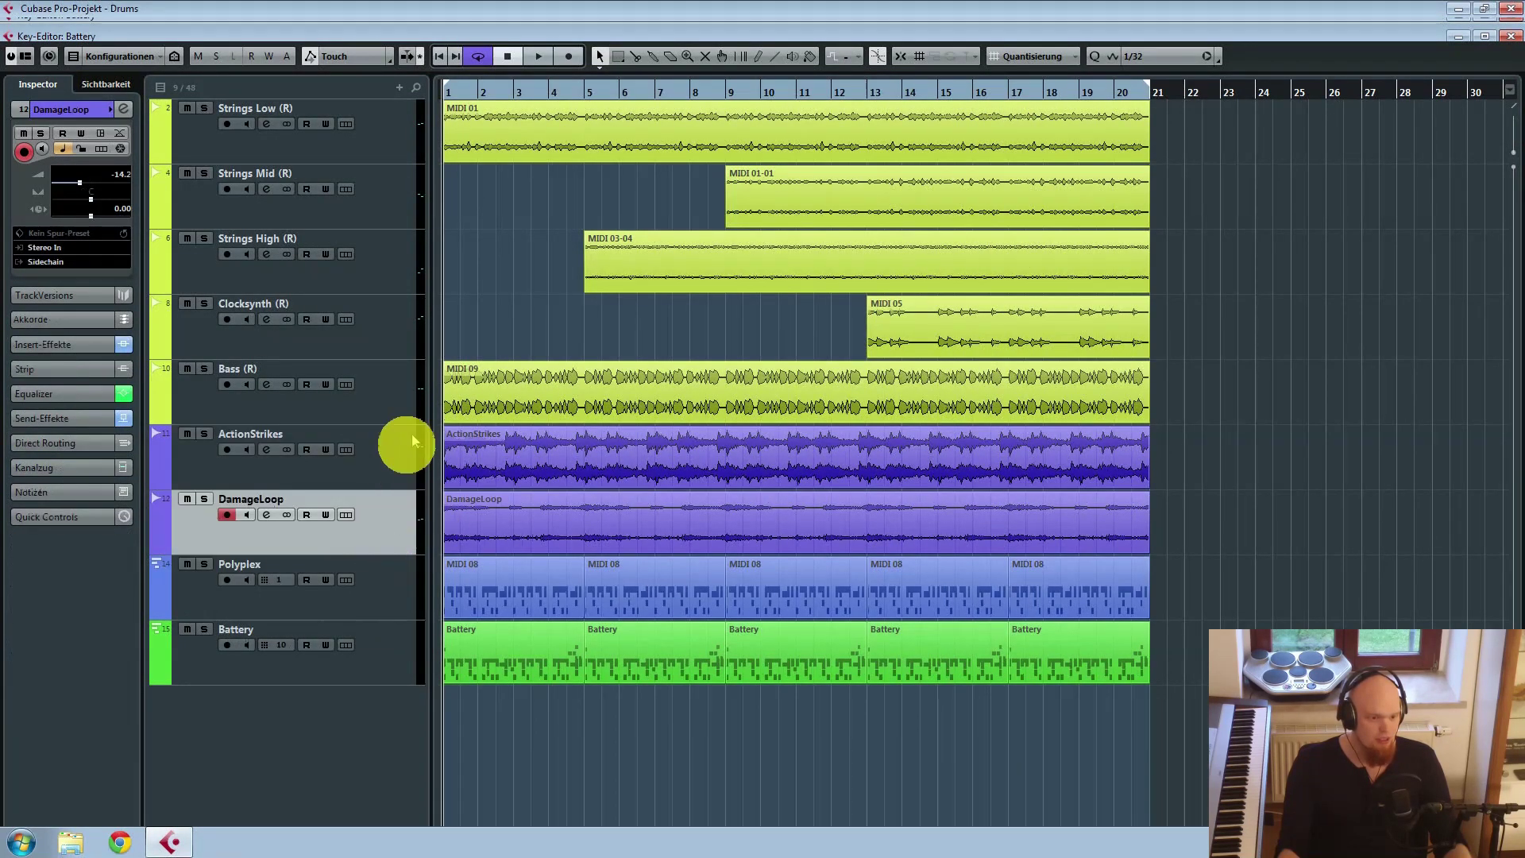
{"action": "left_click", "coordinate": [397, 461]}
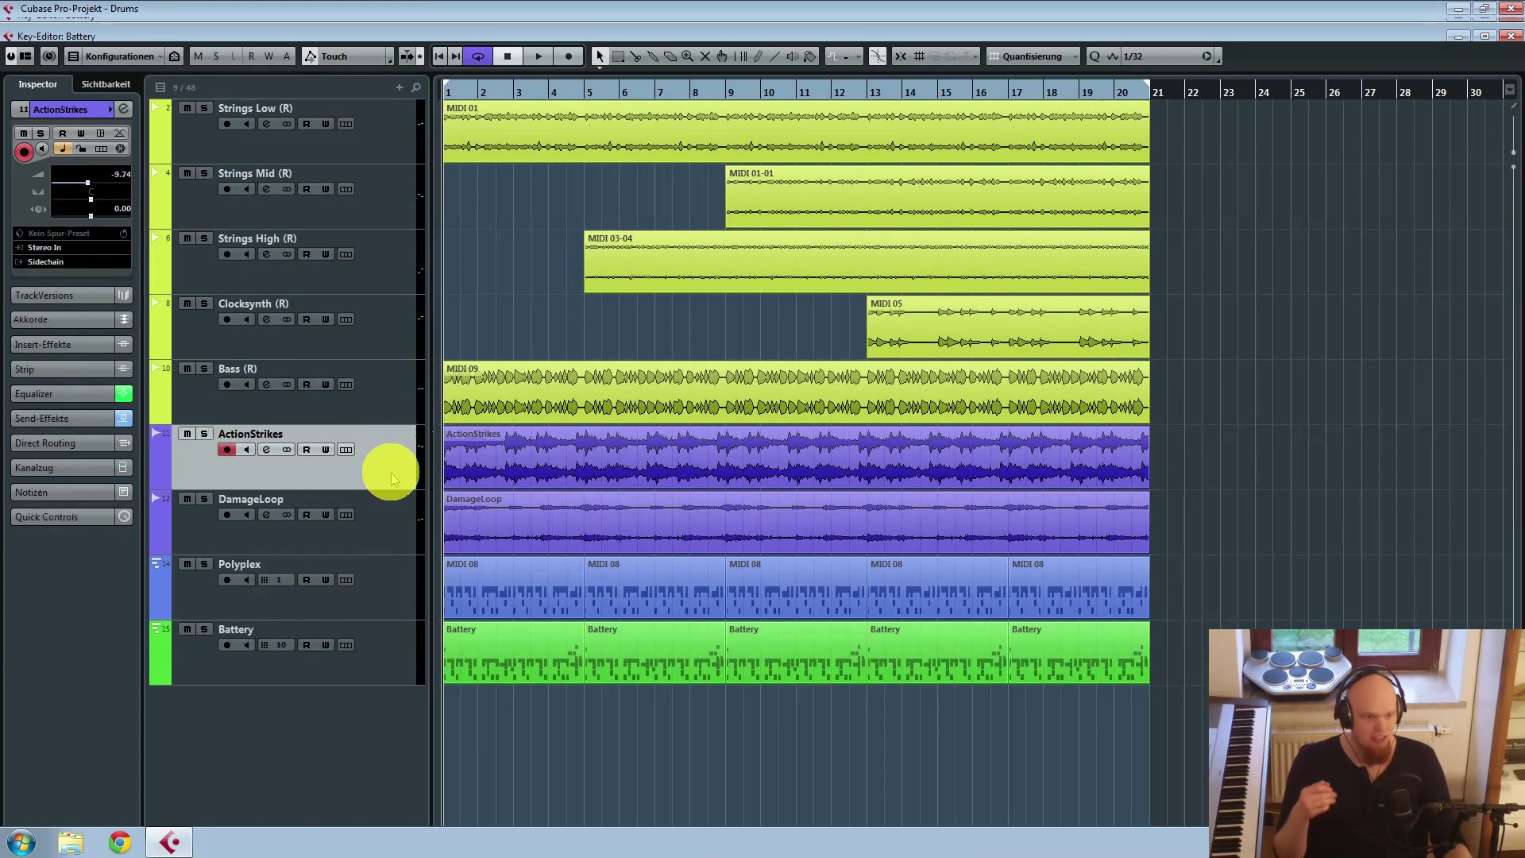
{"action": "left_click", "coordinate": [385, 537]}
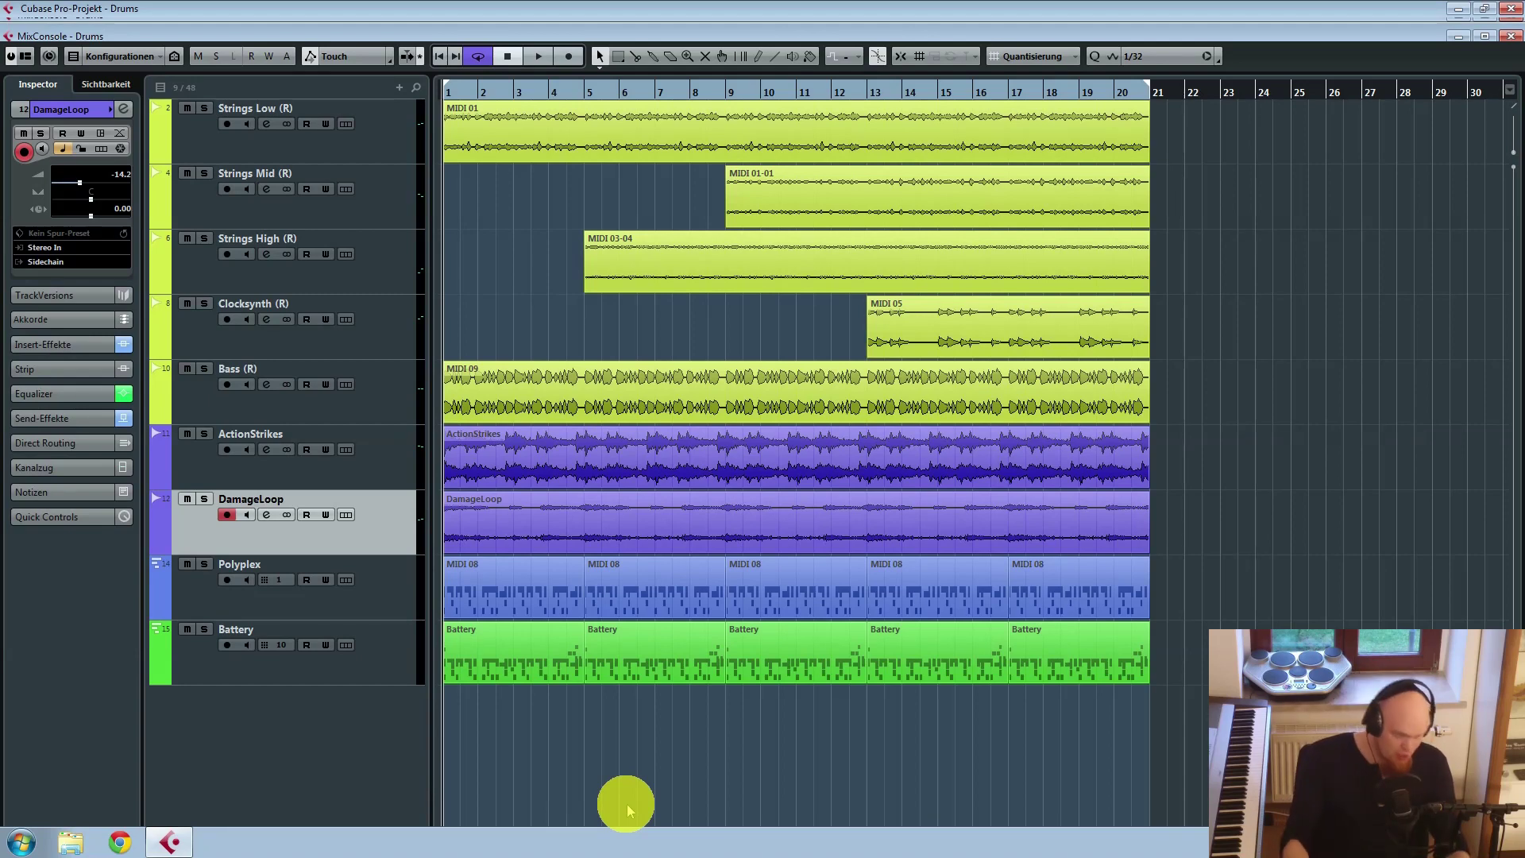
Step: Open the MixConsole and select the Battery output channels from Bat Kick through Bat Shakers
{"action": "key", "text": "F3"}
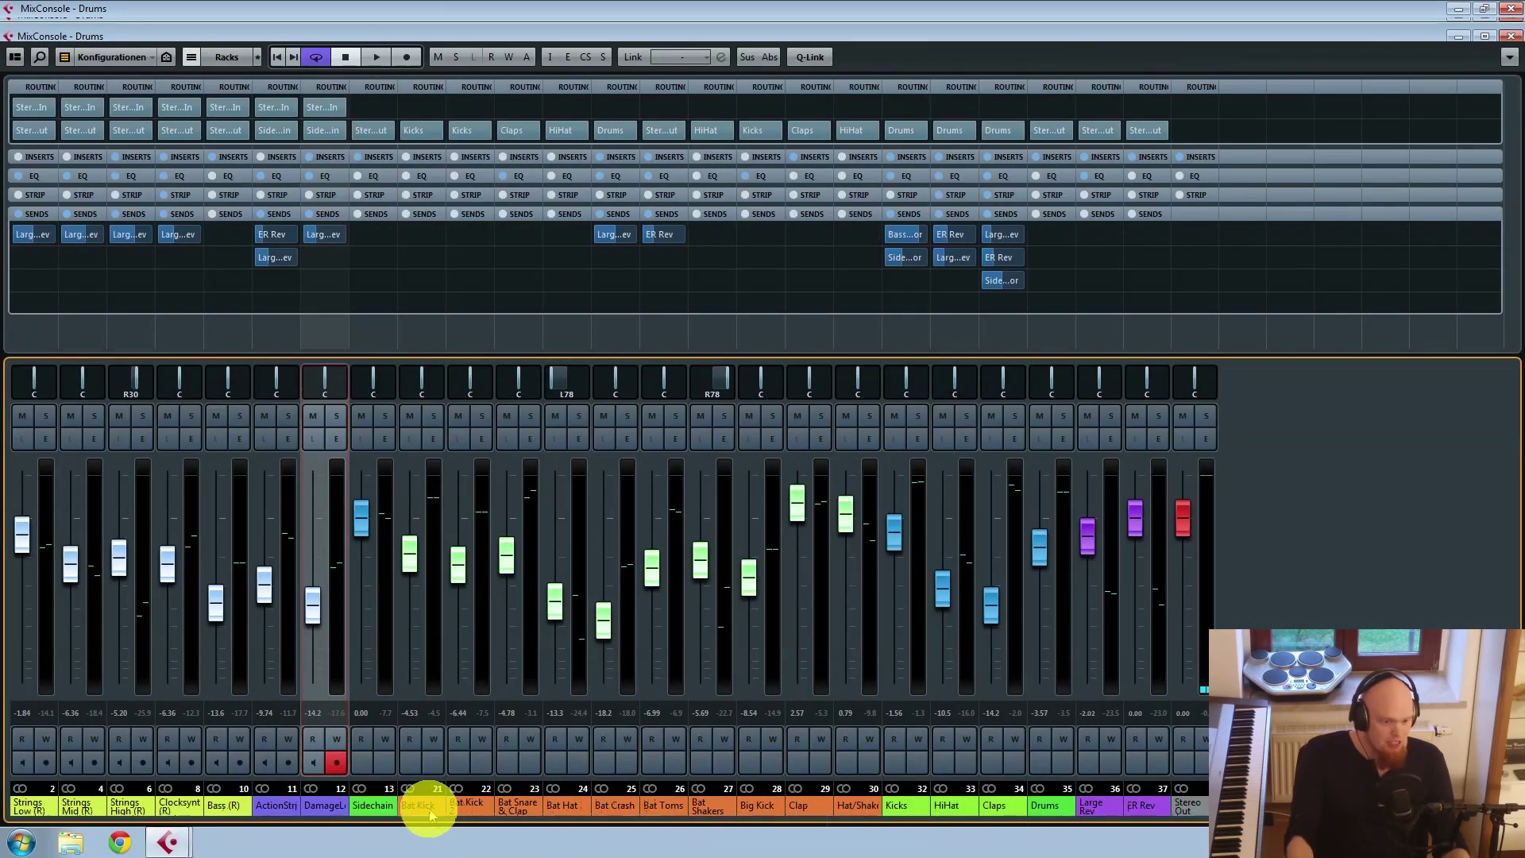
{"action": "left_click", "coordinate": [429, 814]}
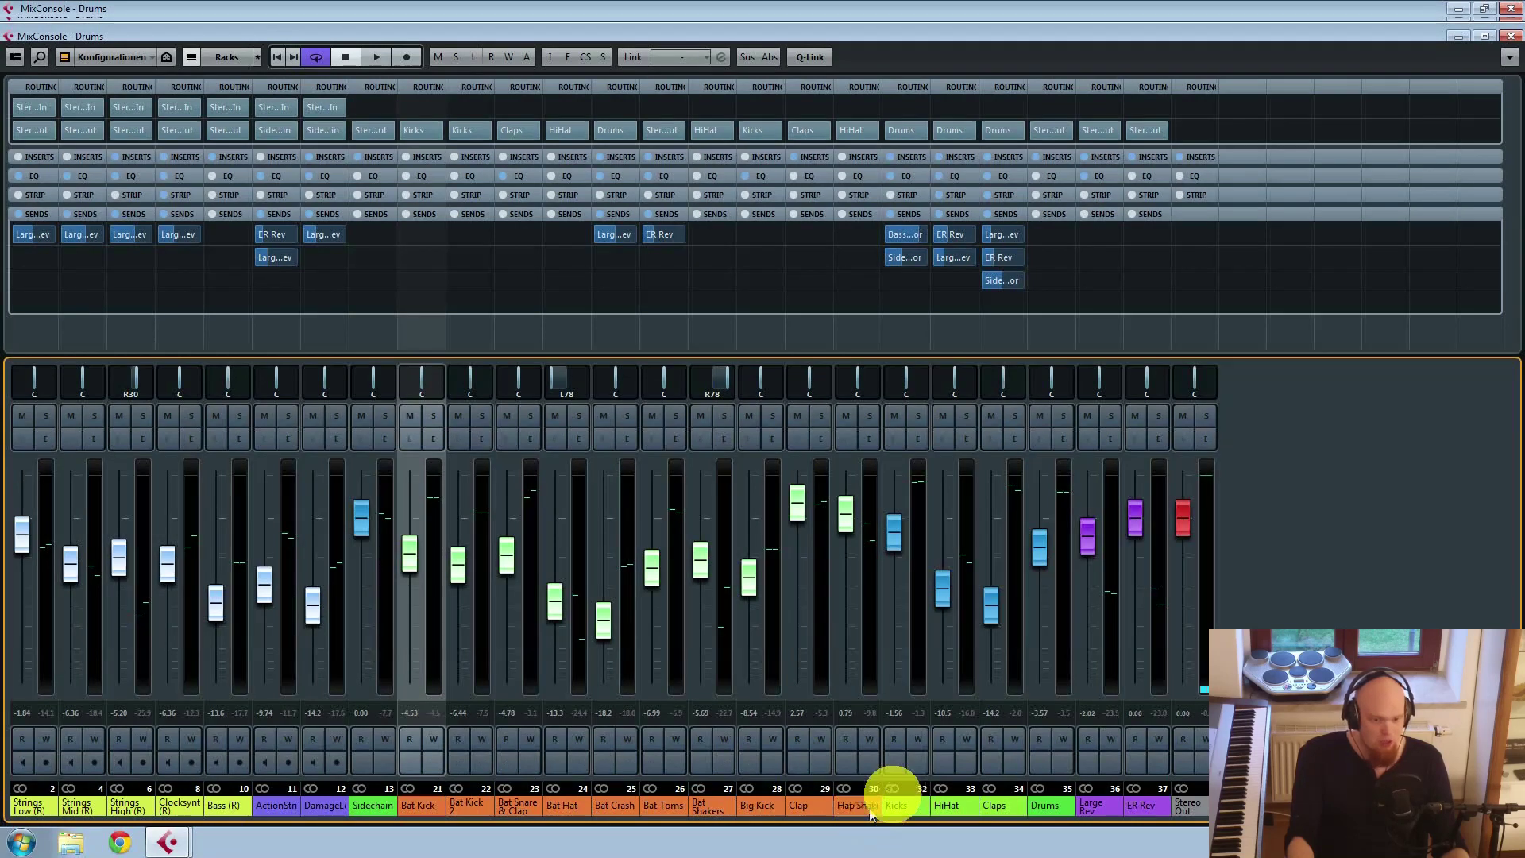
{"action": "left_click", "coordinate": [711, 805], "text": "shift"}
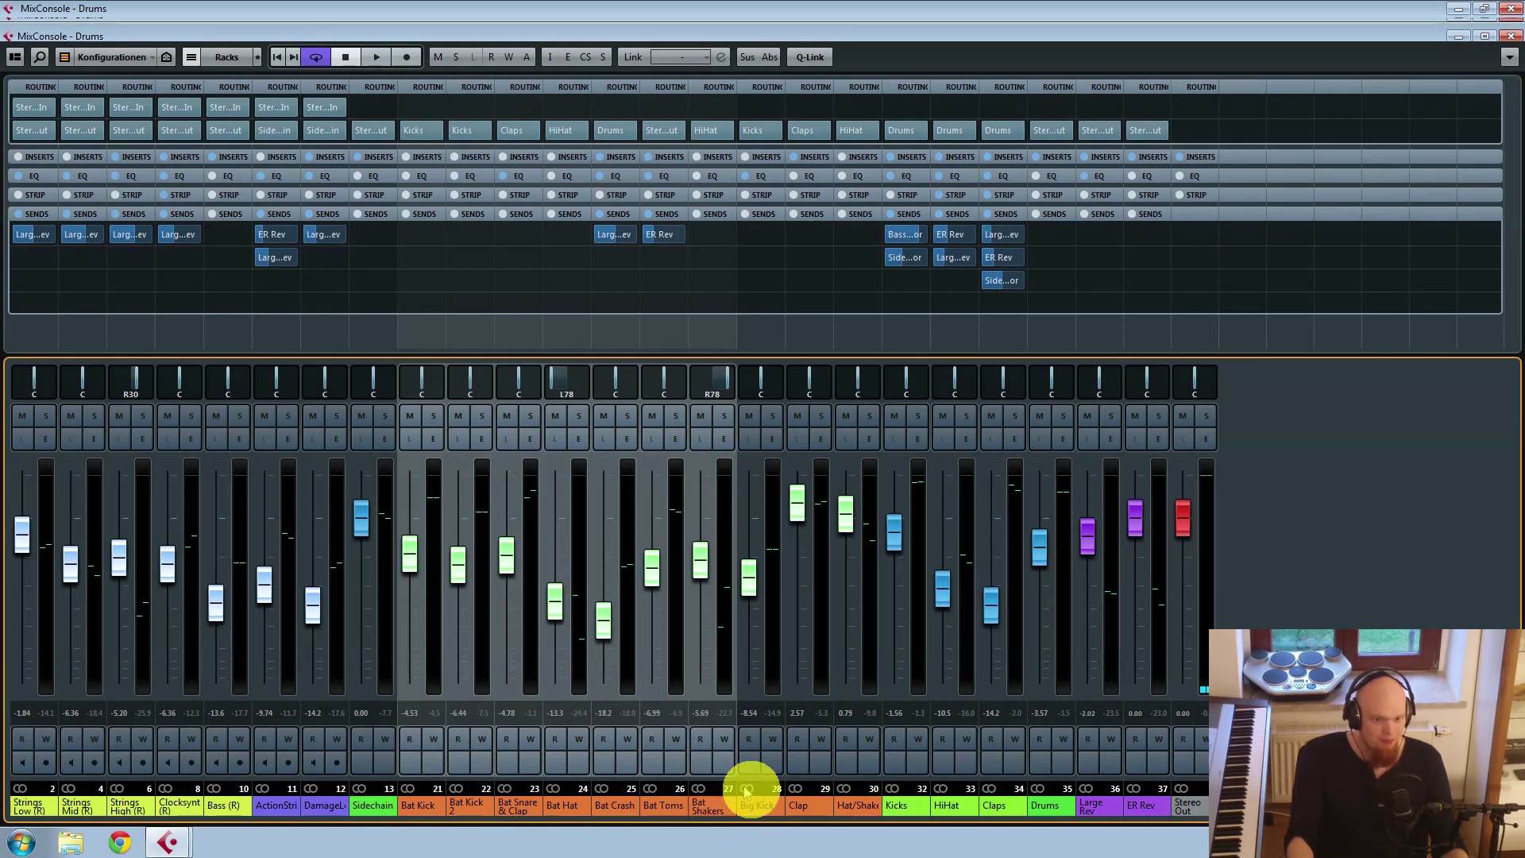
Step: Select the Polyplex output channels from Big Kick through Hat/Shaker, ending on the Hat/Shaker channel alone
{"action": "left_click", "coordinate": [755, 803]}
{"action": "left_click", "coordinate": [852, 804], "text": "shift"}
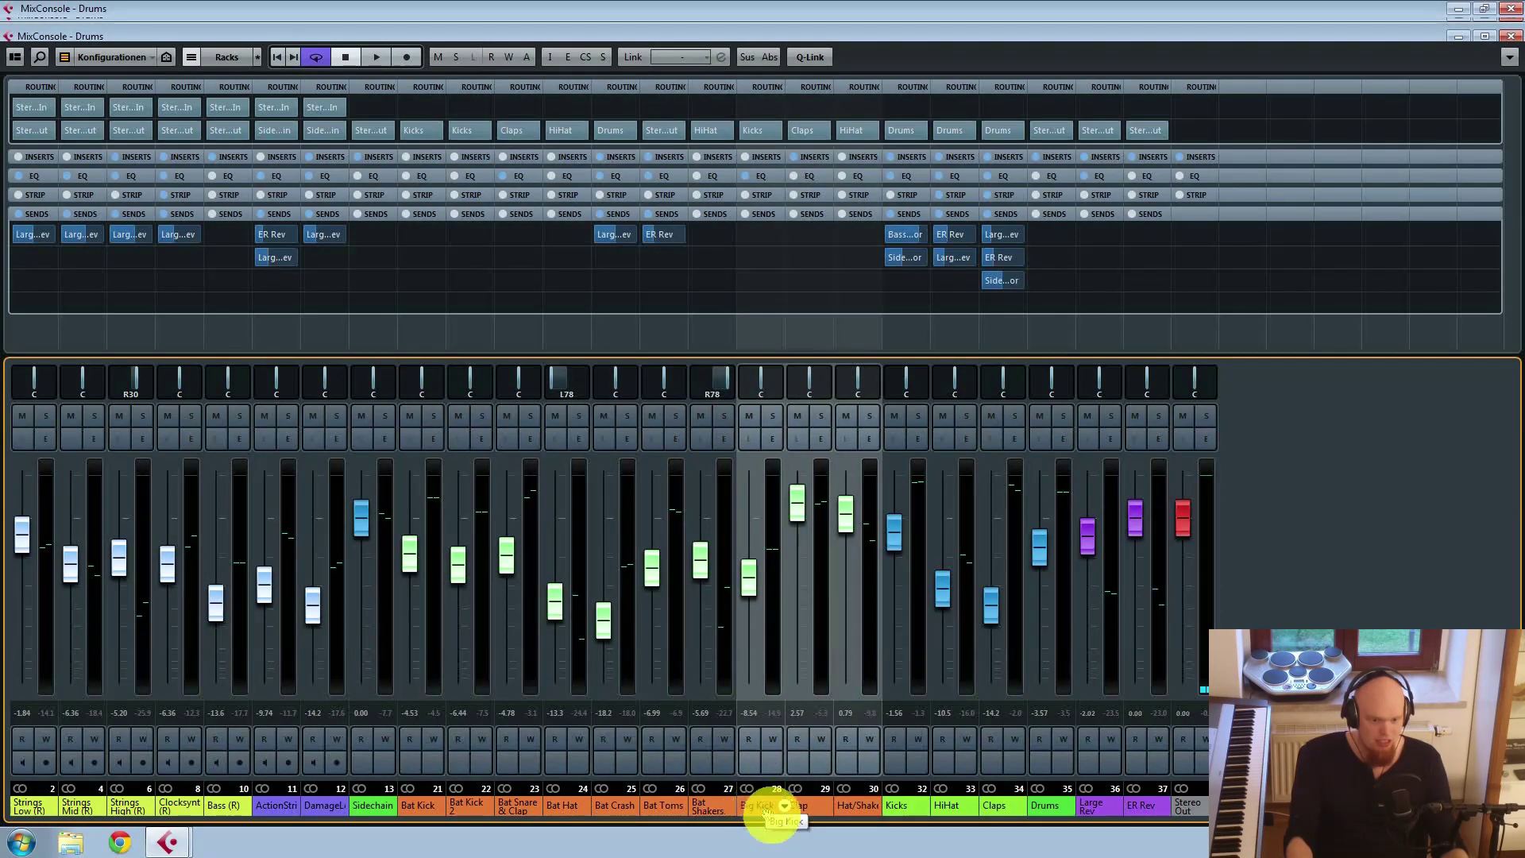
{"action": "left_click", "coordinate": [861, 808]}
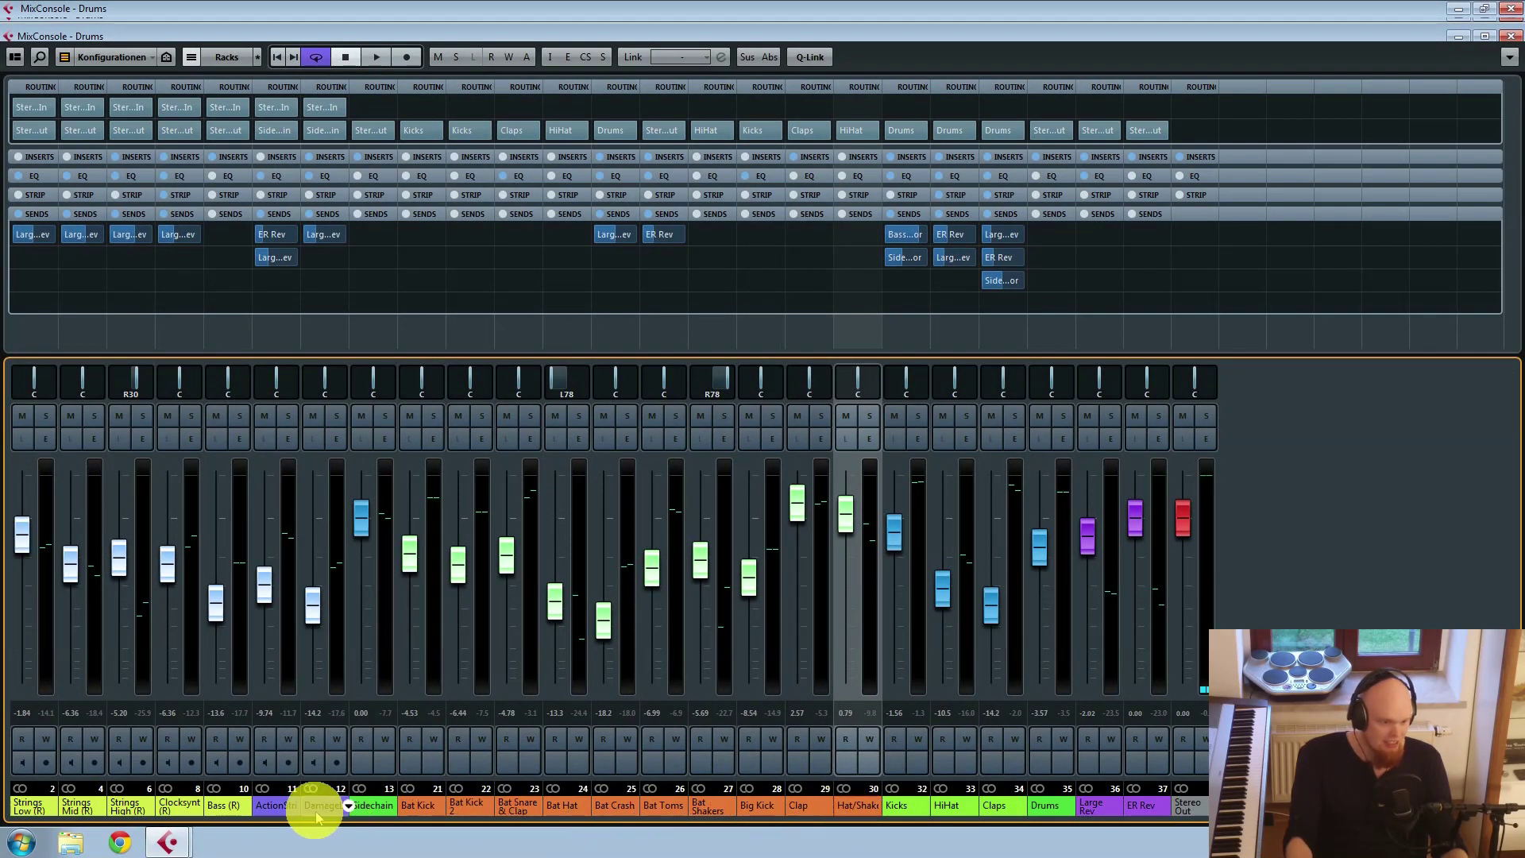
Step: Select the ActionStrikes and DamageLoop channels alternately in the mixer to point them out
{"action": "left_click", "coordinate": [266, 806]}
{"action": "left_click", "coordinate": [323, 806]}
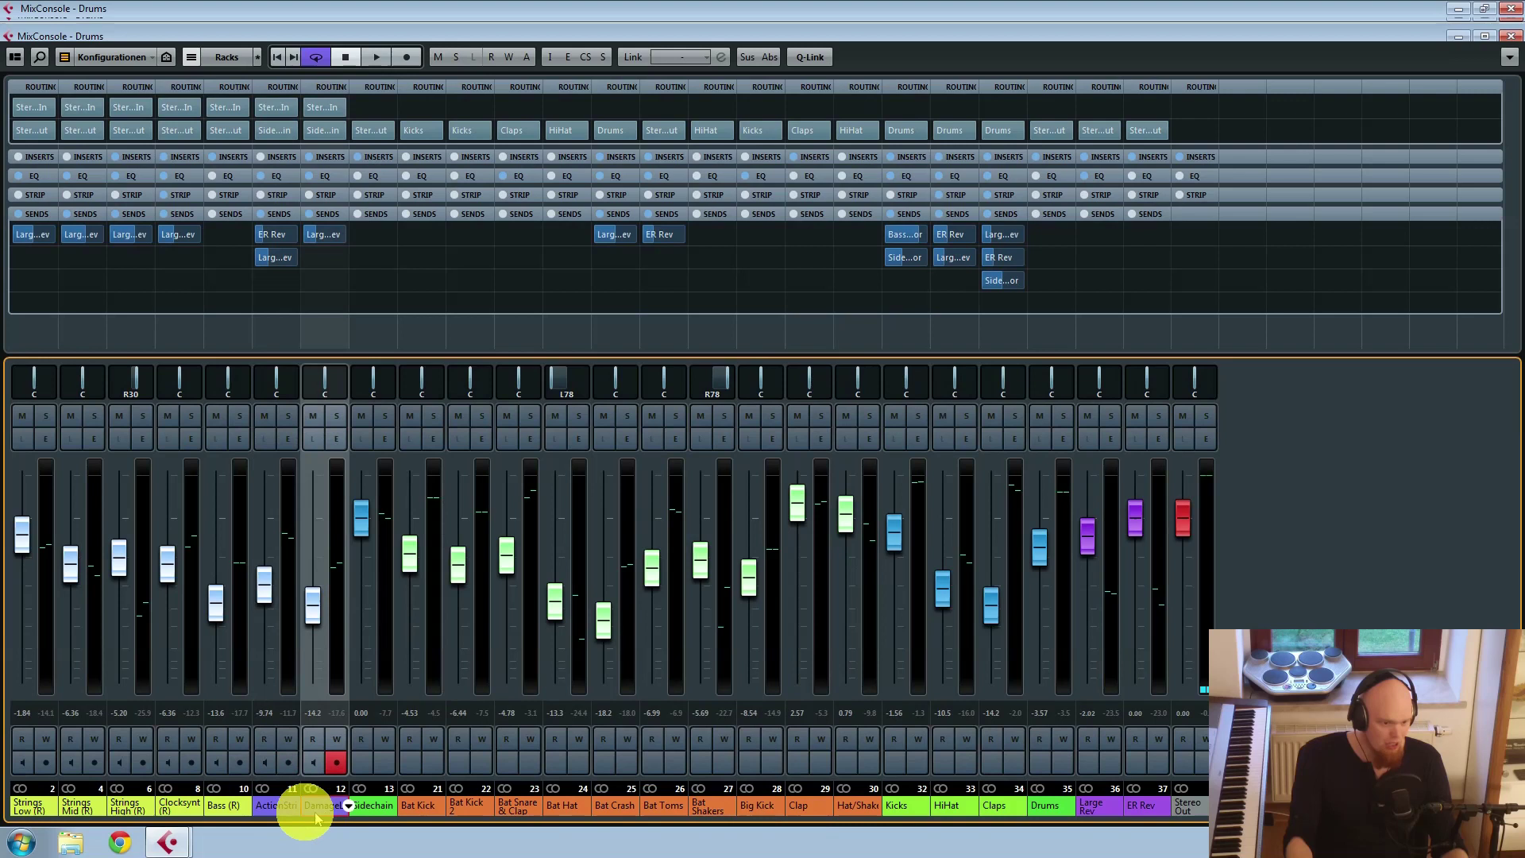
{"action": "left_click", "coordinate": [274, 806]}
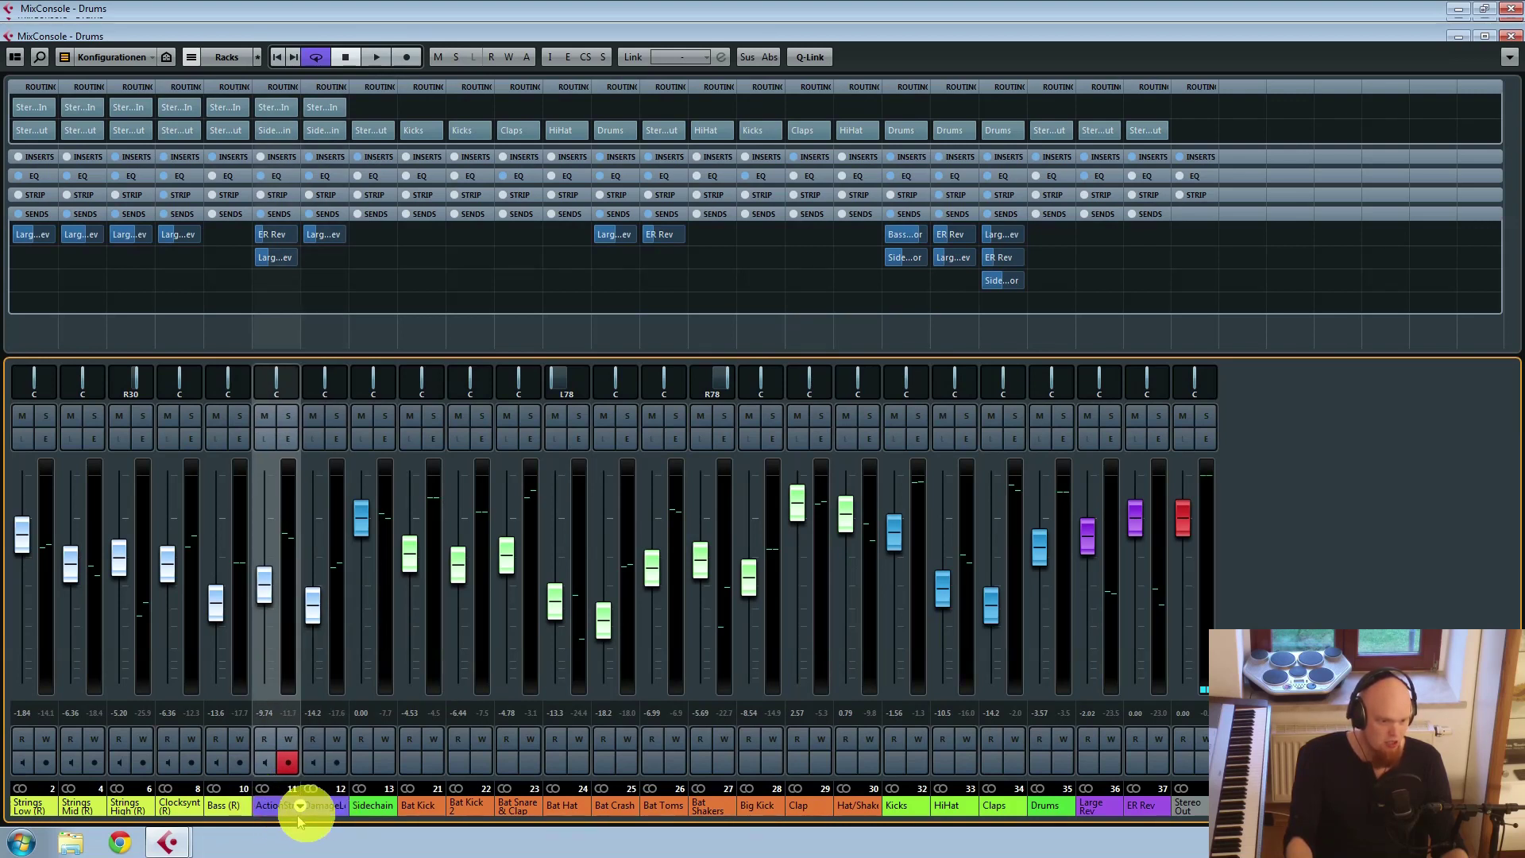
Step: Select the ActionStrikes and DamageLoop channels together, open the dialog for adding a group channel to them, and cancel it
{"action": "left_click", "coordinate": [330, 807]}
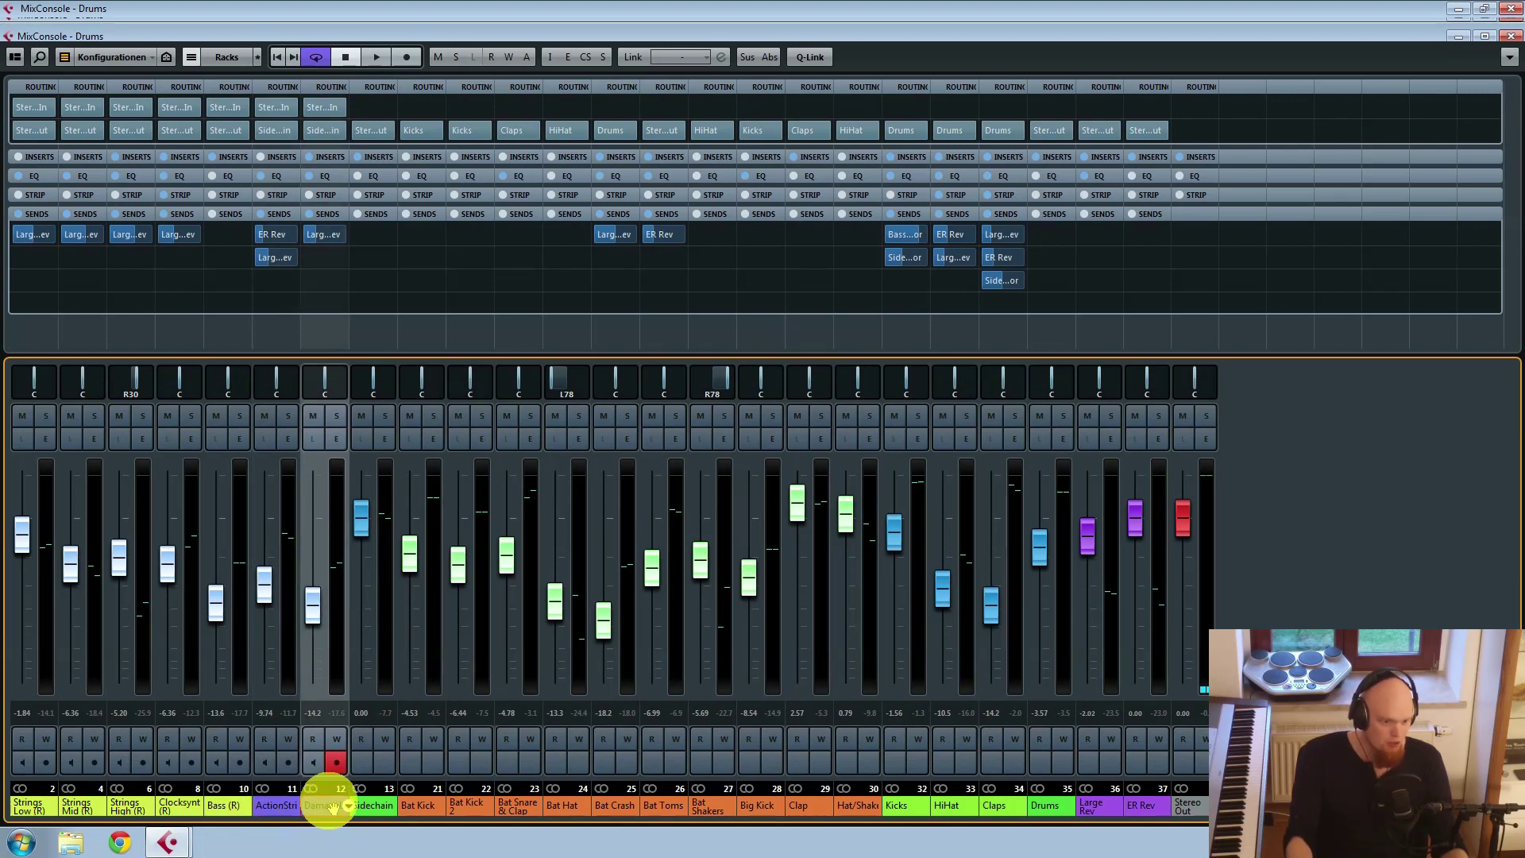
{"action": "left_click", "coordinate": [280, 806], "text": "ctrl"}
{"action": "right_click", "coordinate": [272, 806]}
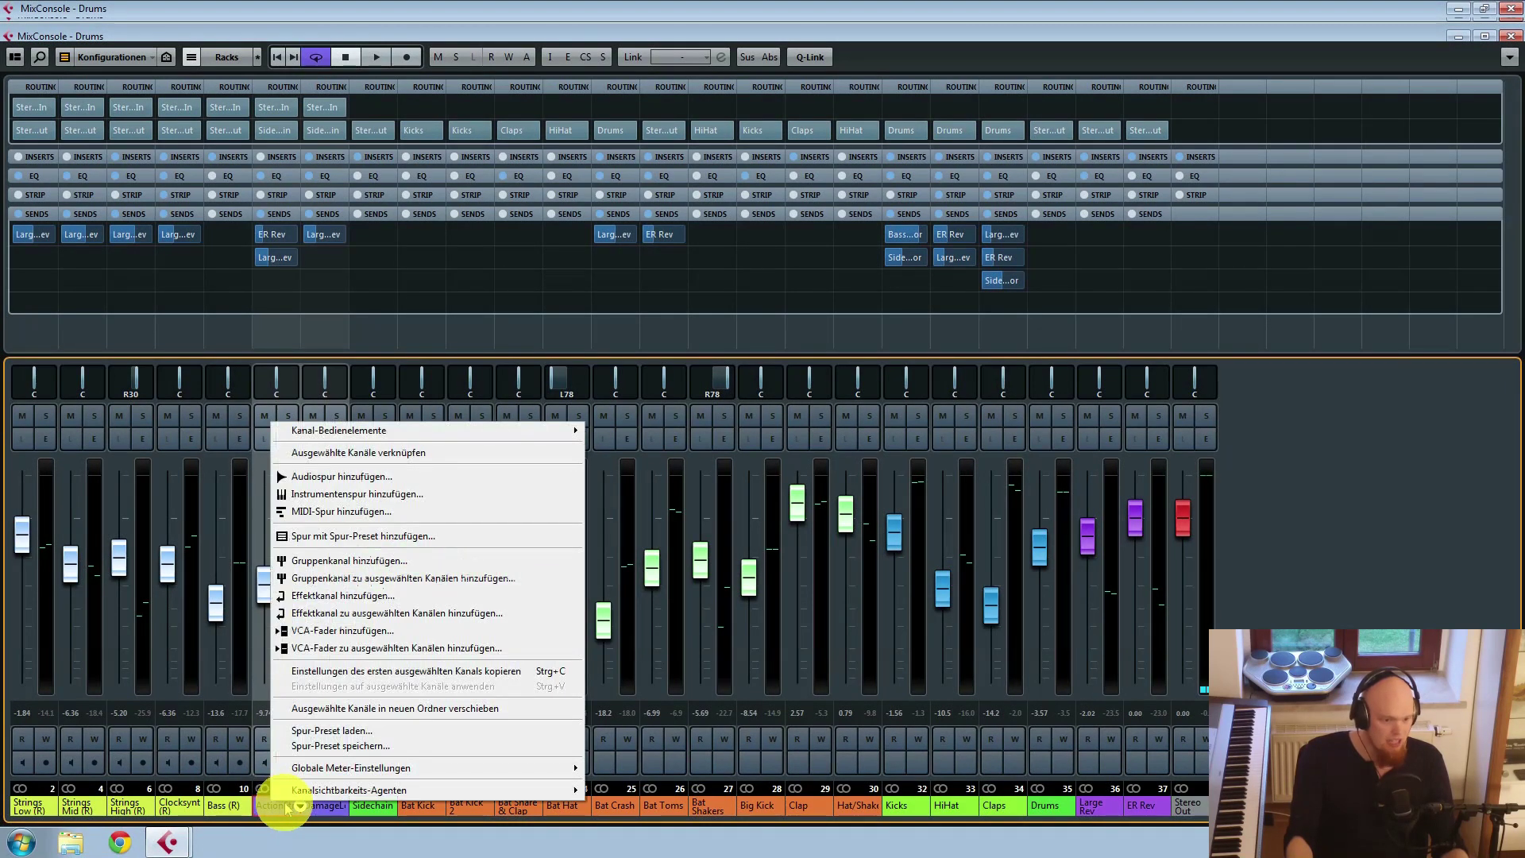
{"action": "left_click", "coordinate": [280, 818]}
{"action": "left_click", "coordinate": [291, 807], "text": "ctrl"}
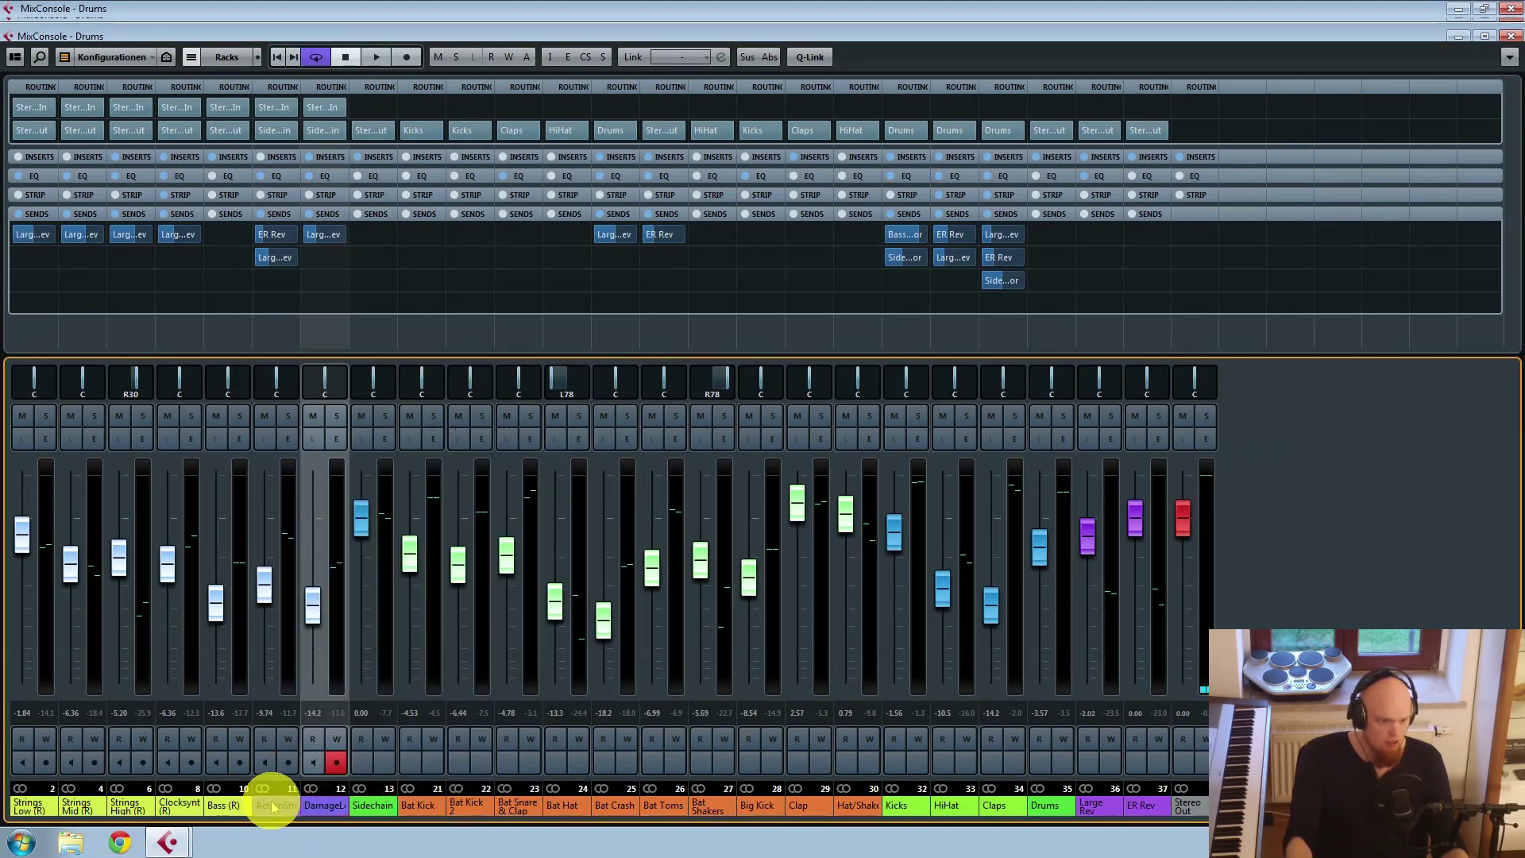
{"action": "left_click", "coordinate": [274, 808], "text": "ctrl"}
{"action": "right_click", "coordinate": [273, 805]}
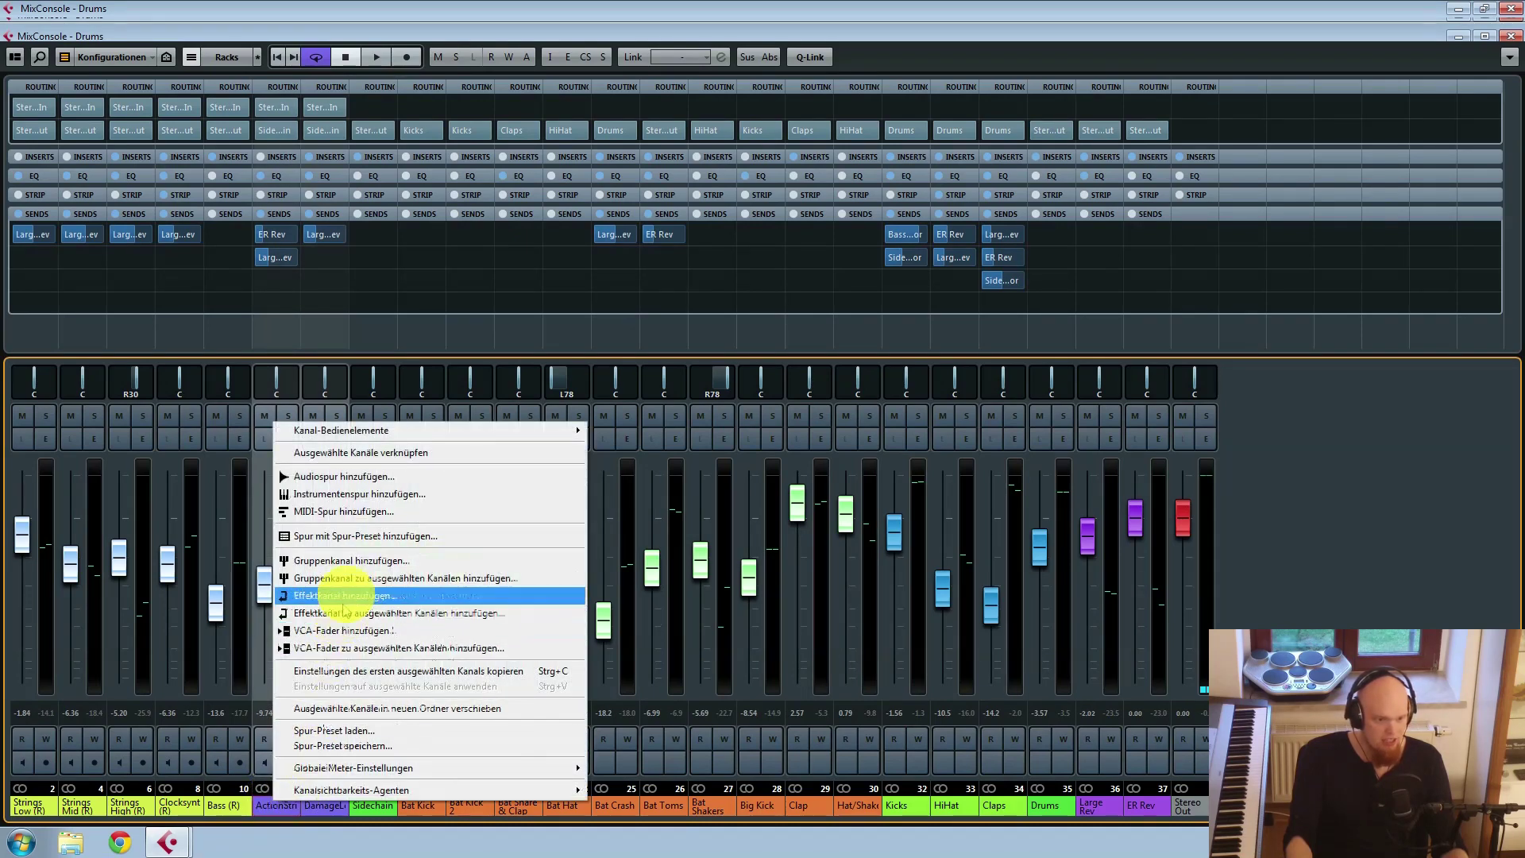
{"action": "left_click", "coordinate": [415, 579]}
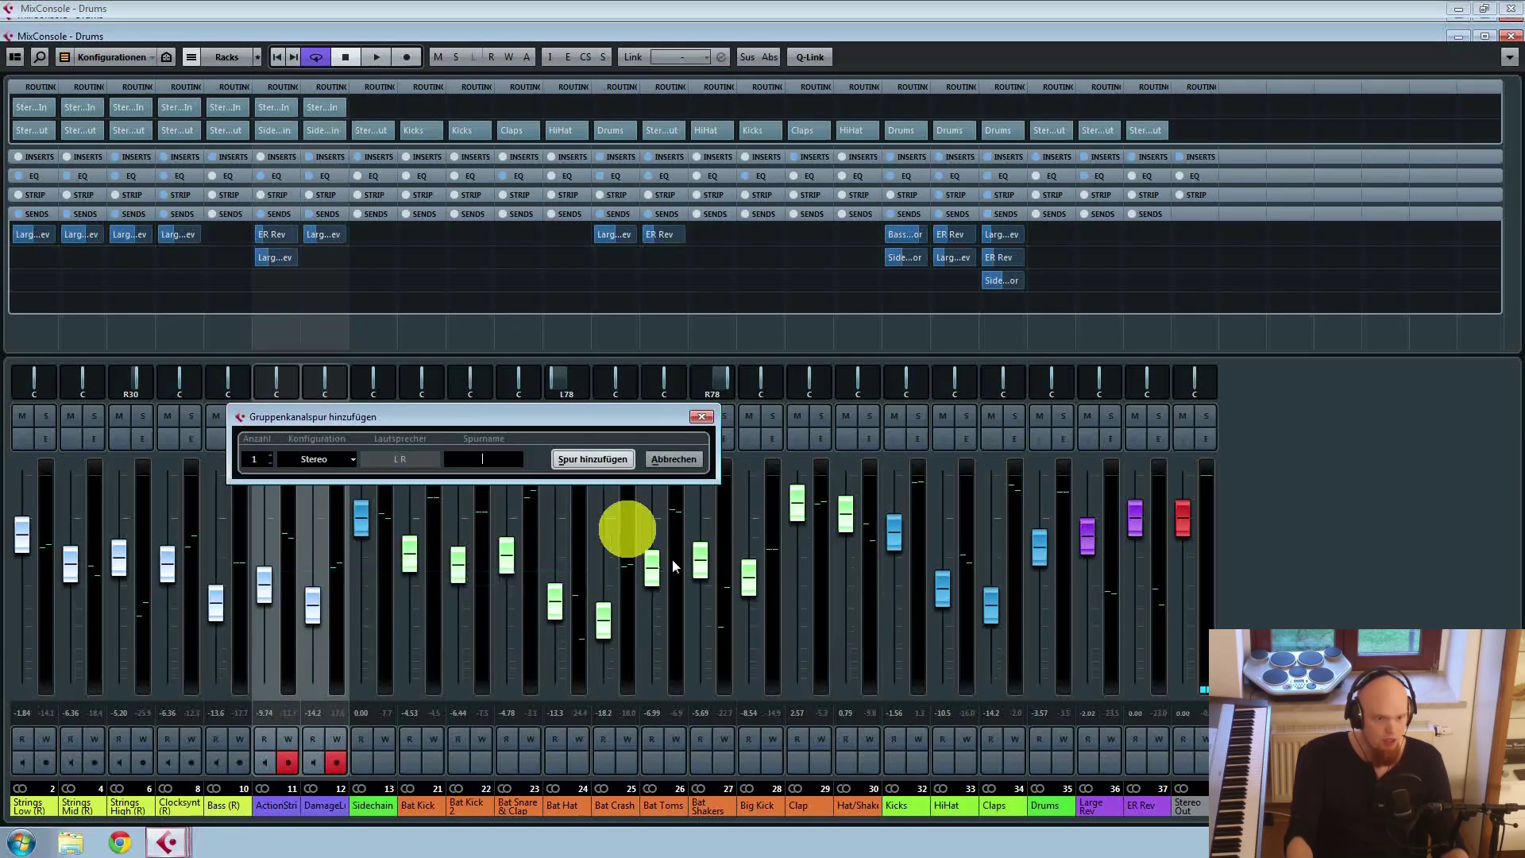
{"action": "left_click", "coordinate": [675, 459]}
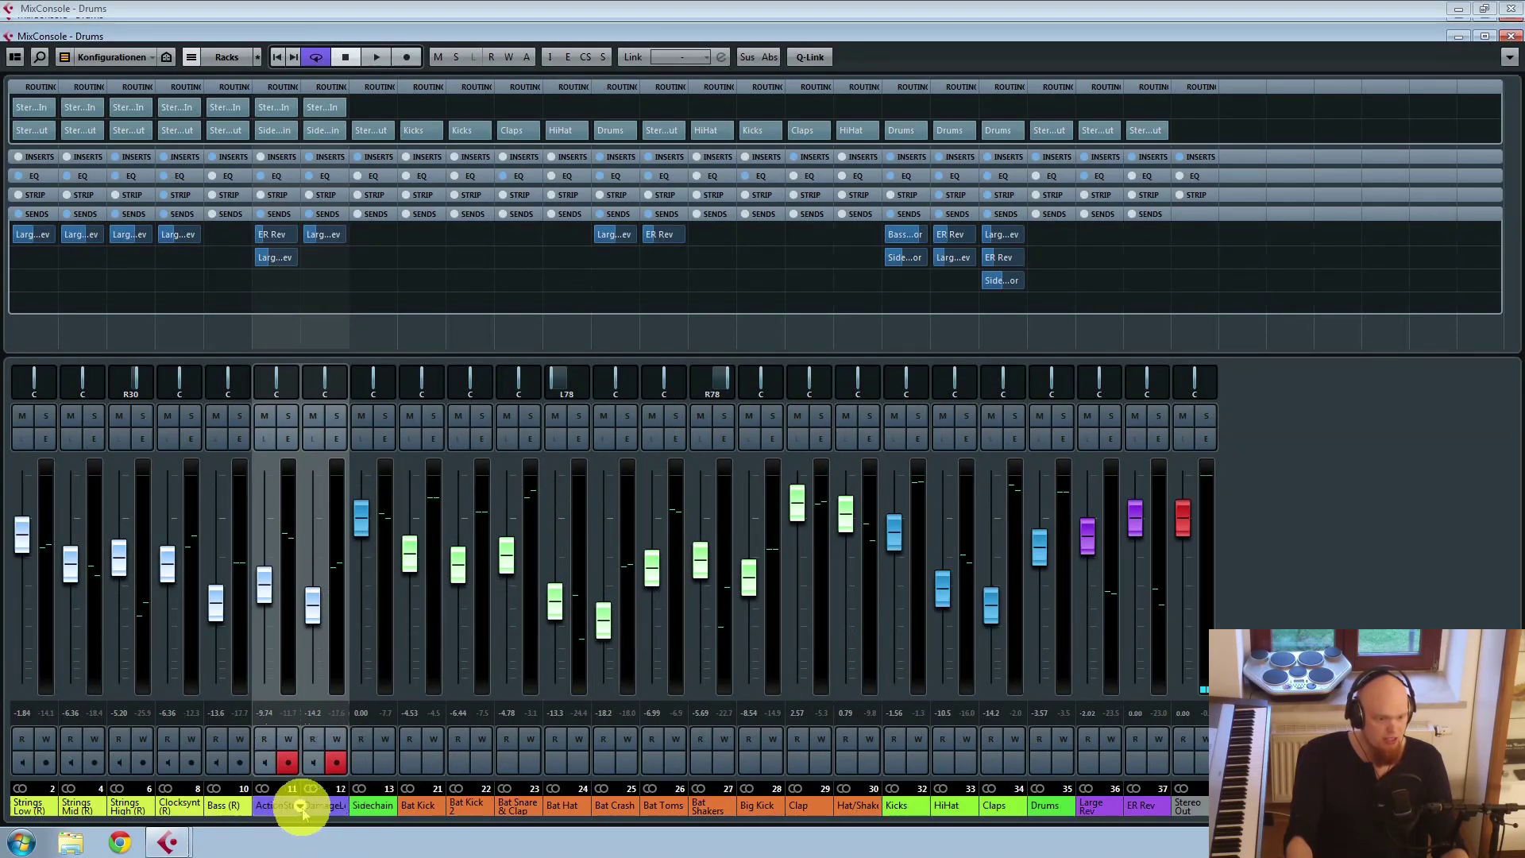
Step: Select the Sidechain, ActionStrikes and DamageLoop channels one after another to point out their routing, ending on Sidechain
{"action": "left_click", "coordinate": [373, 808]}
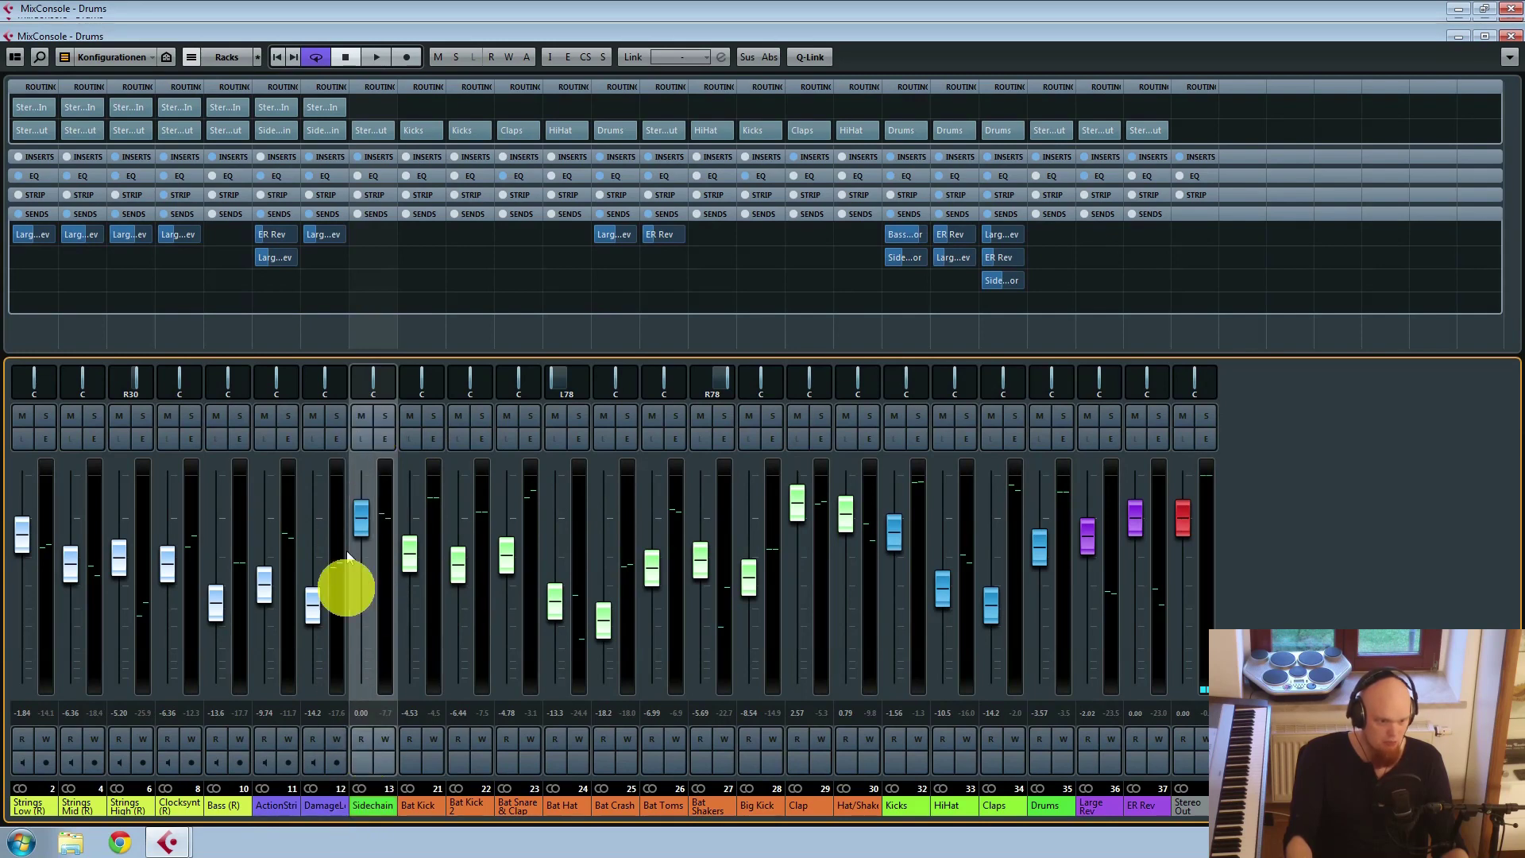
{"action": "left_click", "coordinate": [274, 808]}
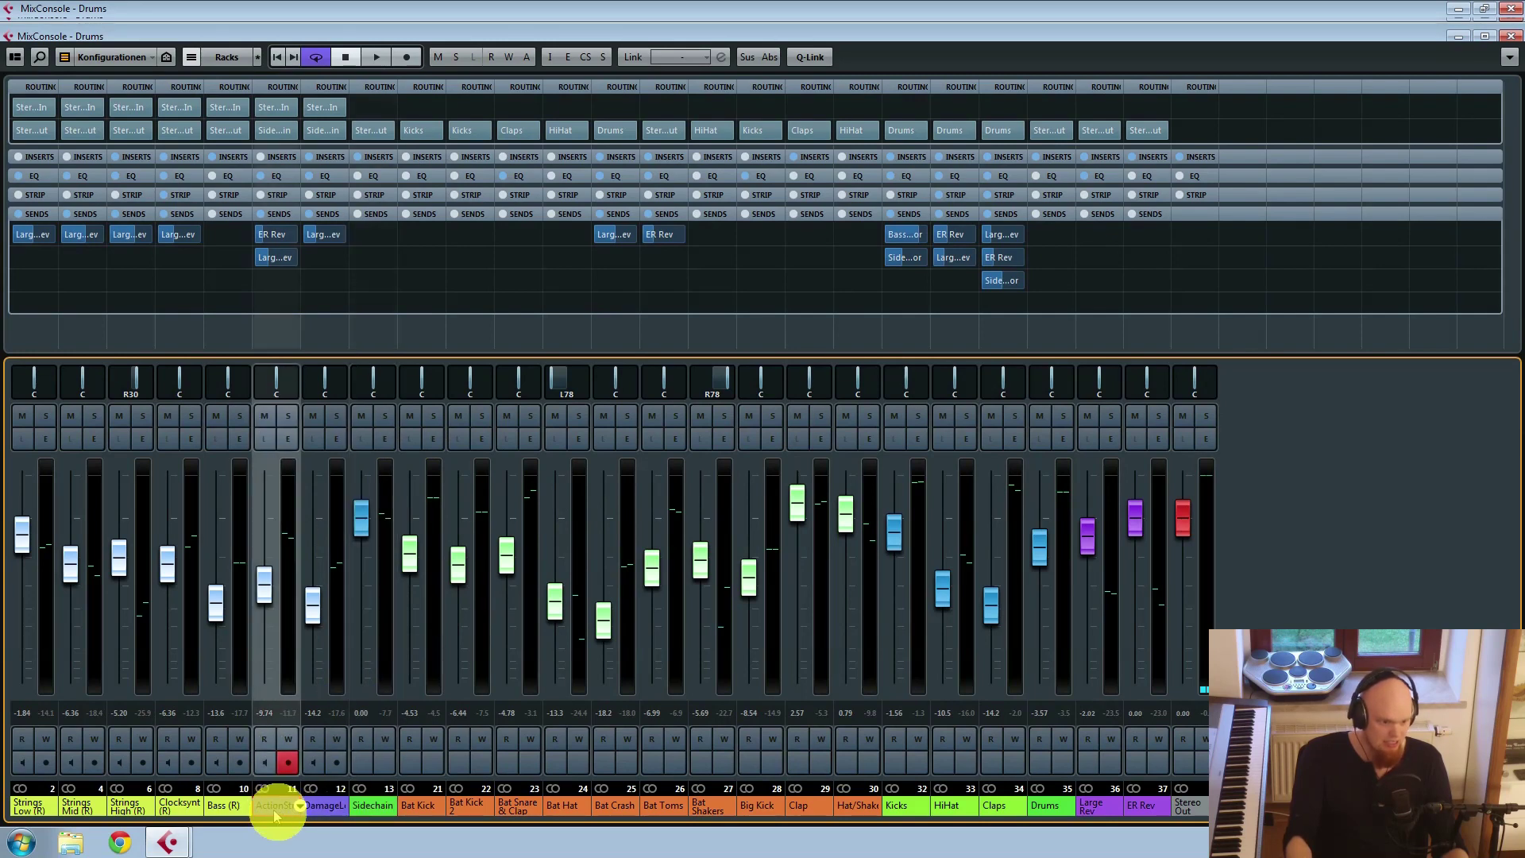
{"action": "left_click", "coordinate": [324, 809]}
{"action": "left_click", "coordinate": [369, 804]}
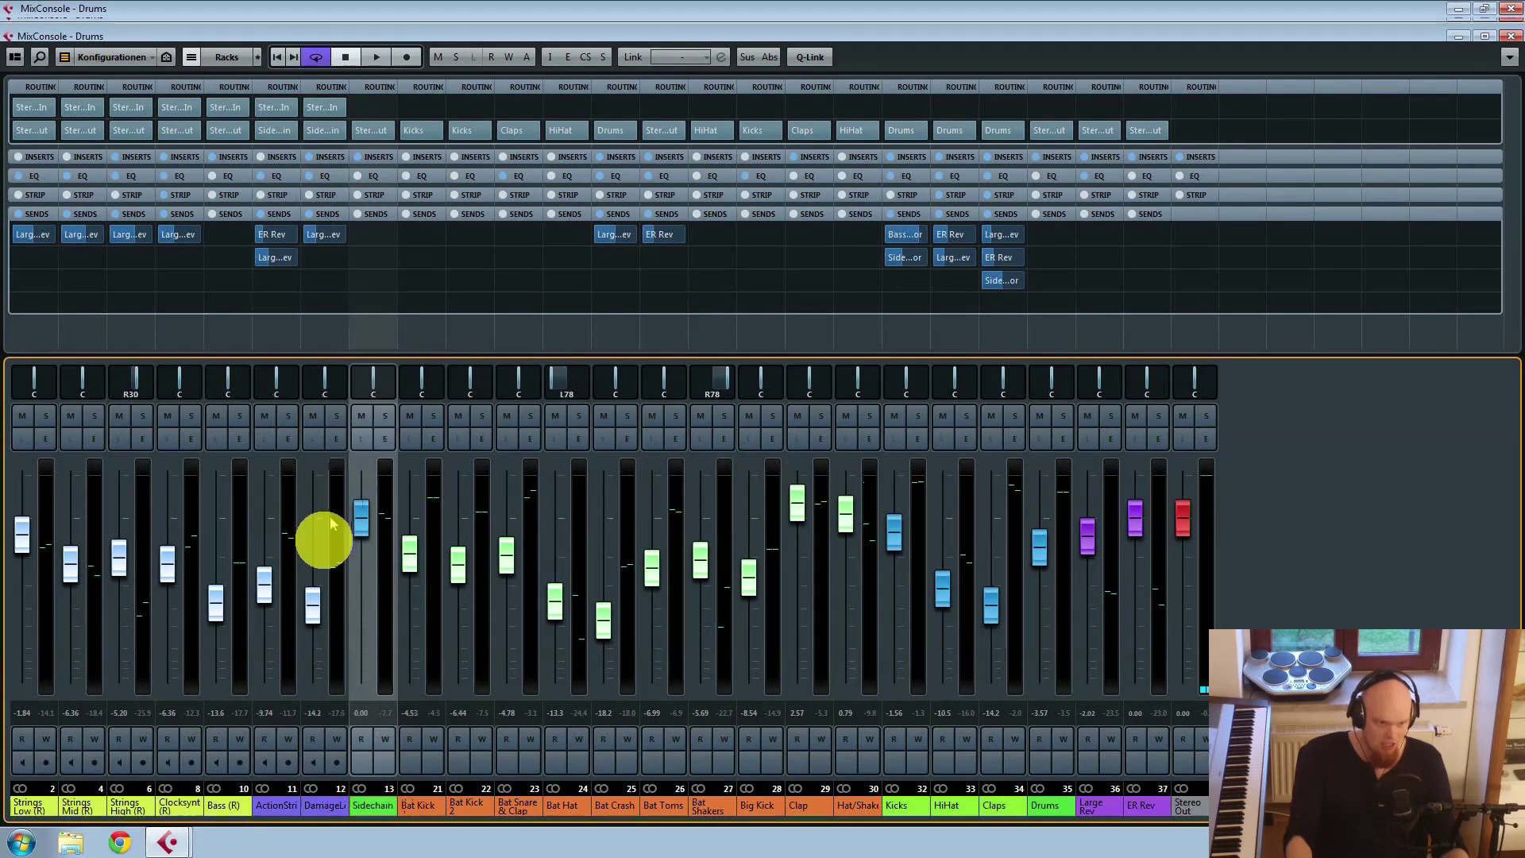
Step: Select the Bat Kick, Bat Kick 2 and Big Kick channels together, followed by their Kicks group channel
{"action": "left_click", "coordinate": [419, 807]}
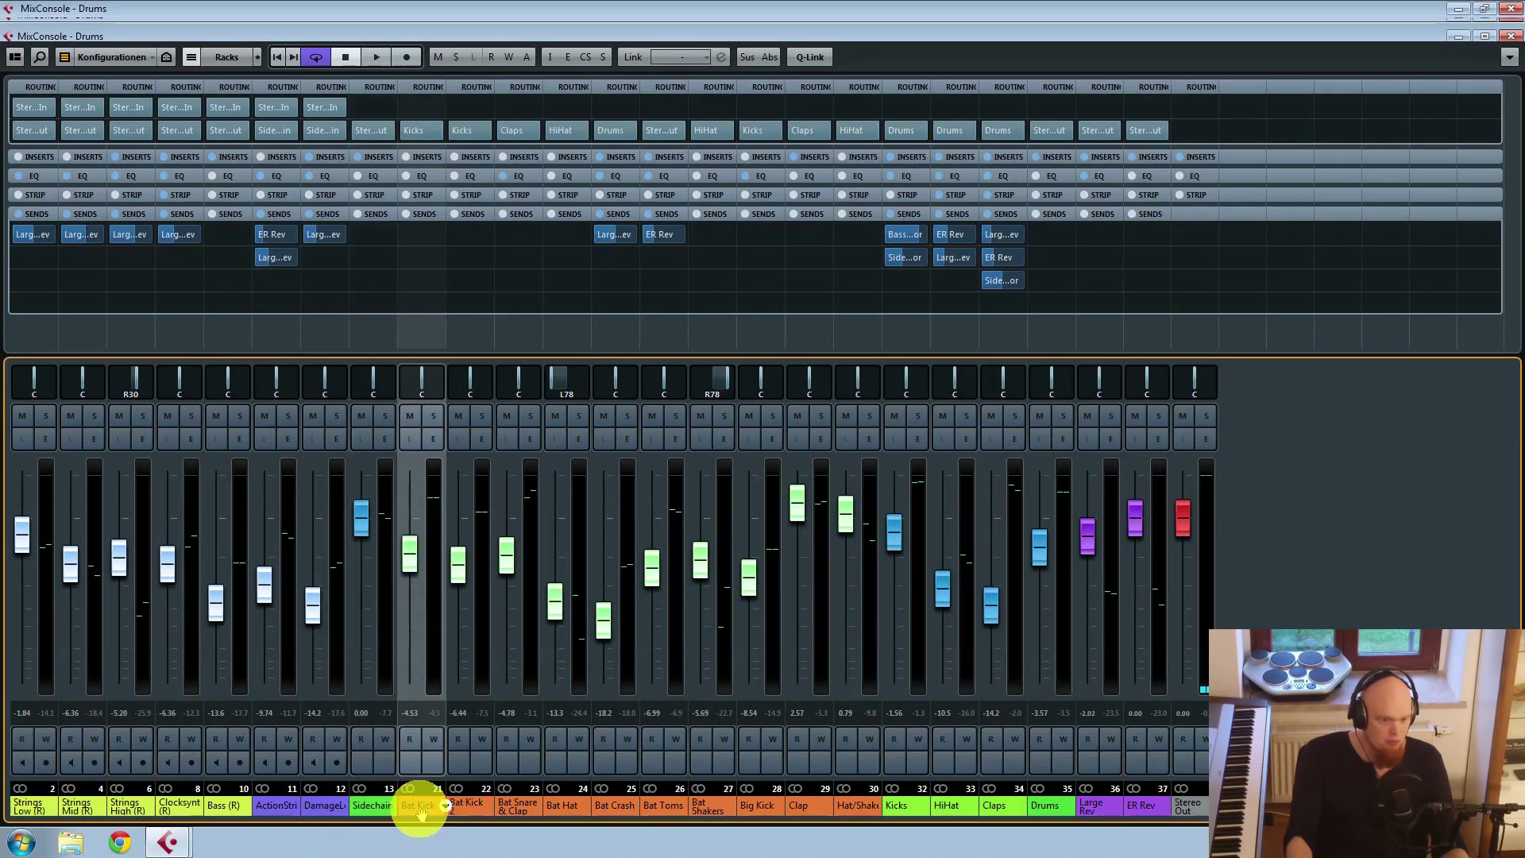
{"action": "left_click", "coordinate": [469, 805], "text": "ctrl"}
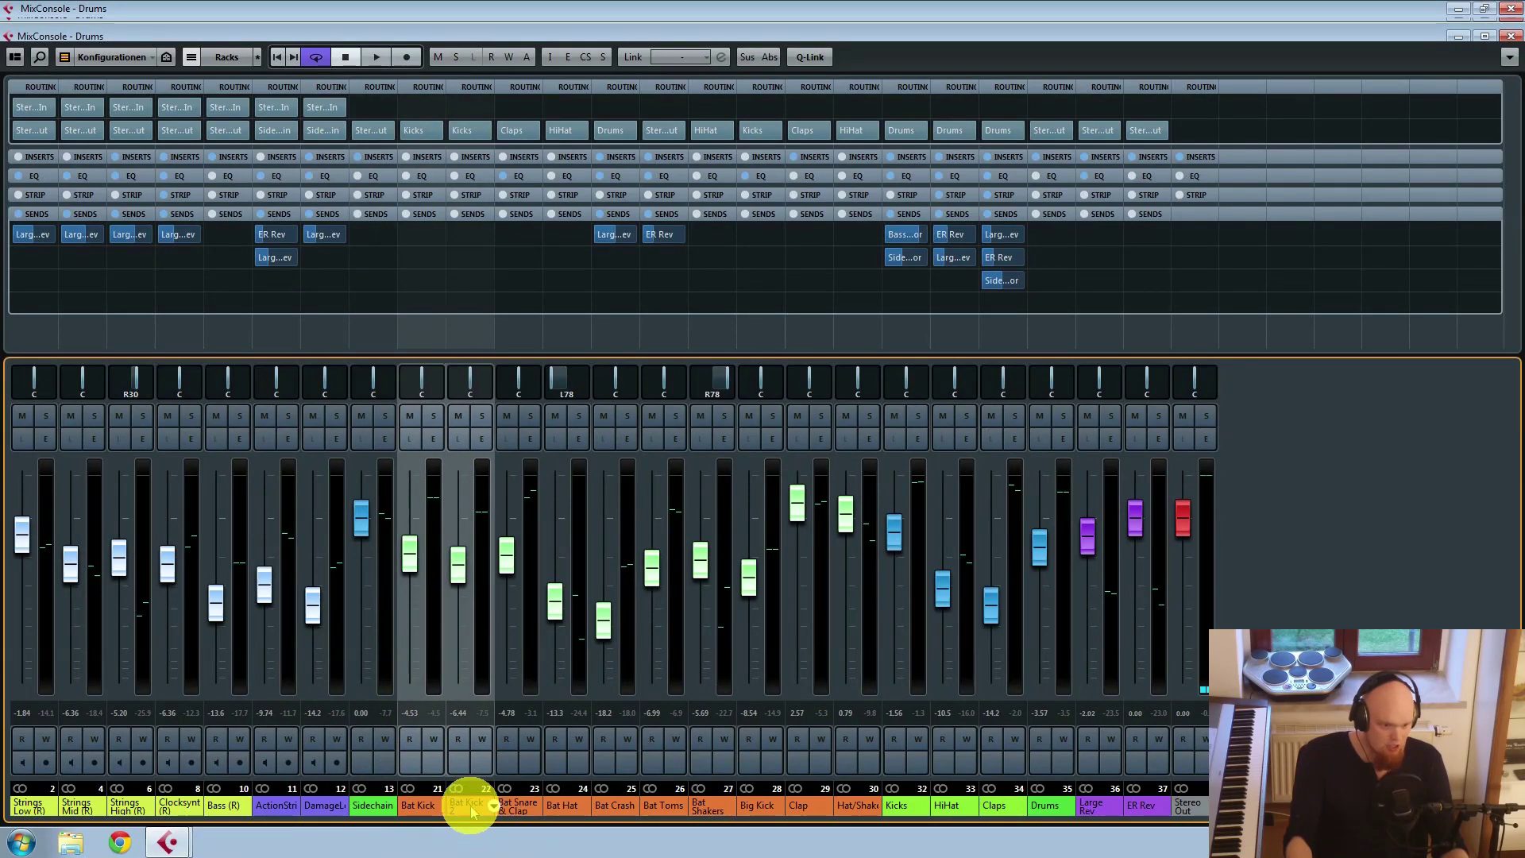
{"action": "left_click", "coordinate": [743, 806], "text": "ctrl"}
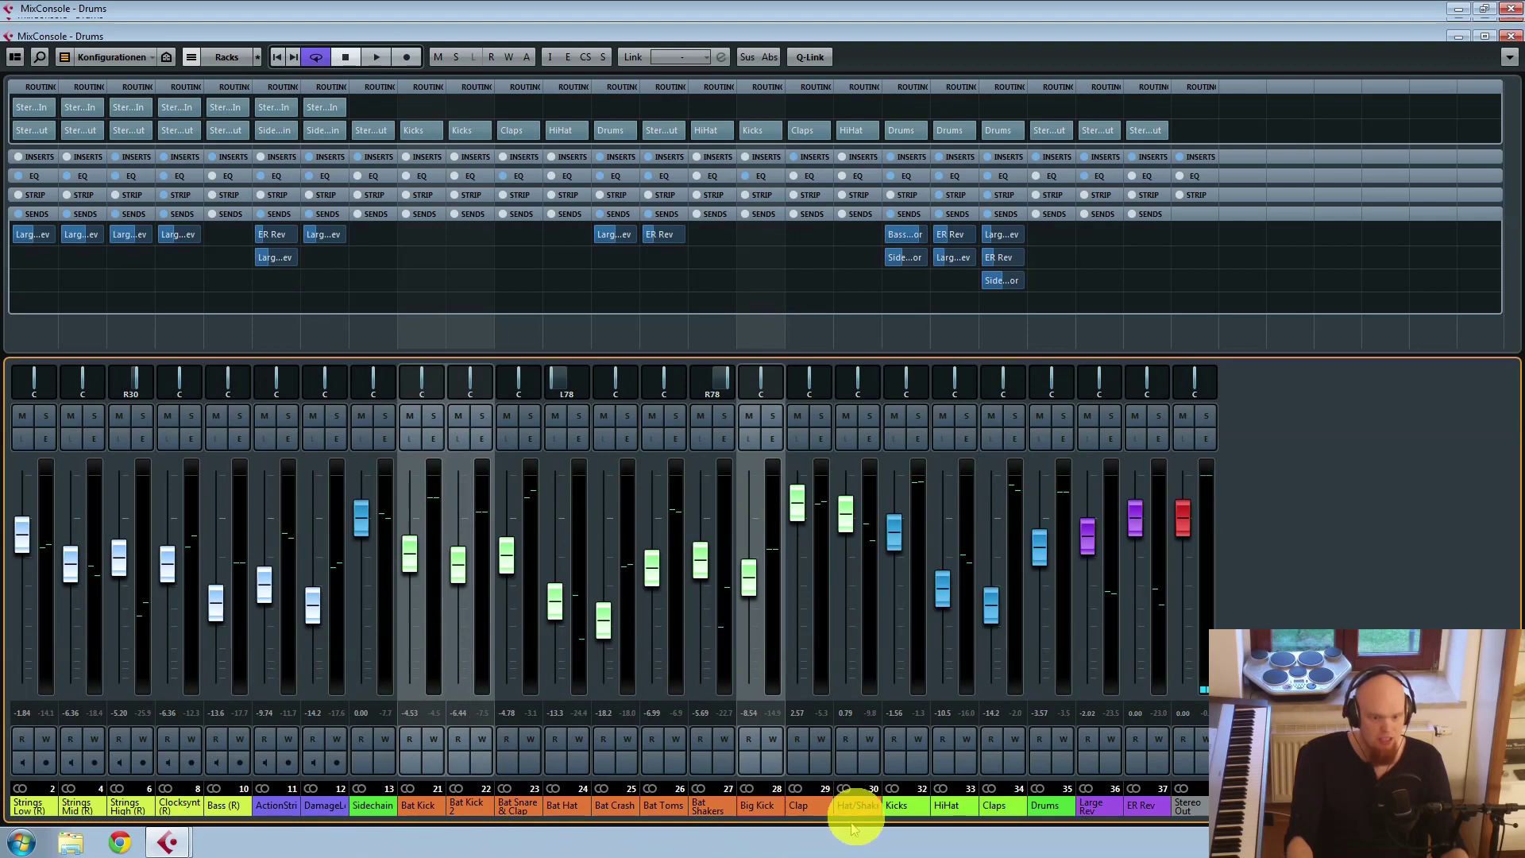
{"action": "left_click", "coordinate": [896, 805]}
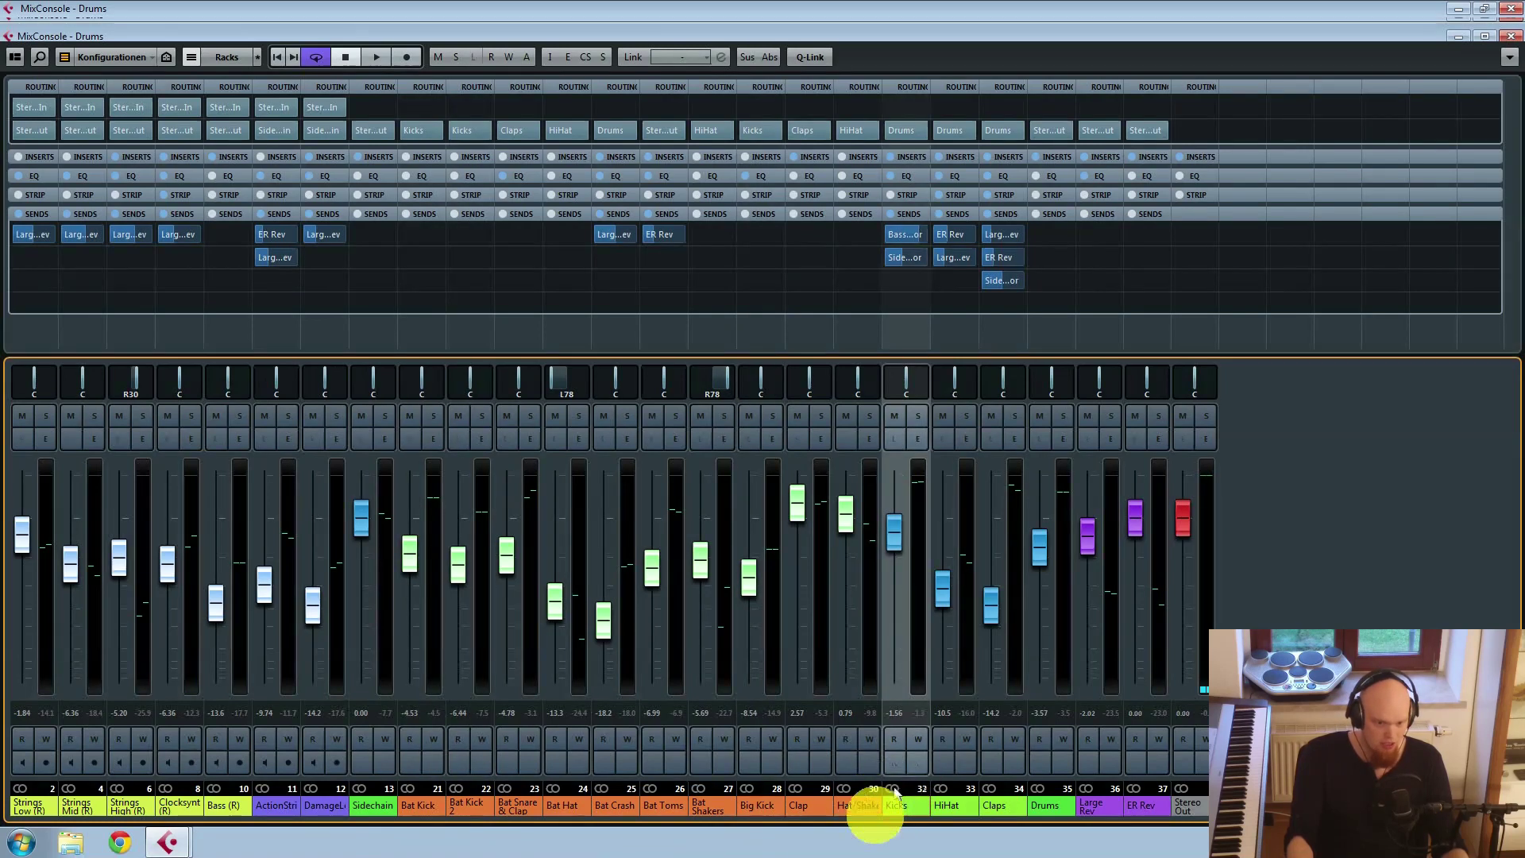
Step: Select the Bat Hat, Hat/Shaker and Bat Shakers channels together, followed by their HiHat group channel
{"action": "left_click", "coordinate": [562, 806]}
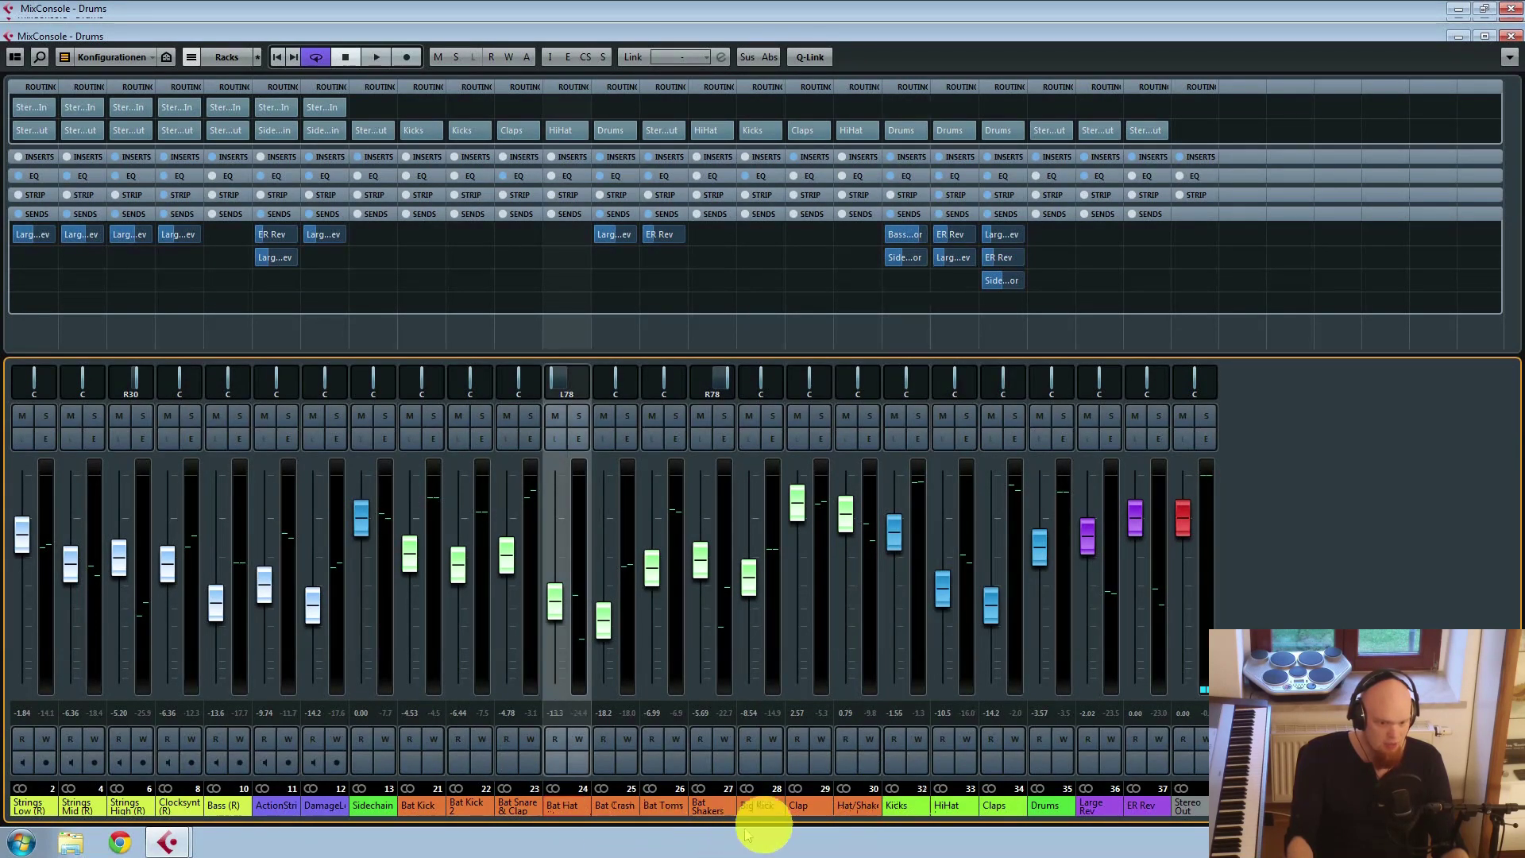
{"action": "left_click", "coordinate": [858, 808], "text": "ctrl"}
{"action": "left_click", "coordinate": [706, 808], "text": "ctrl"}
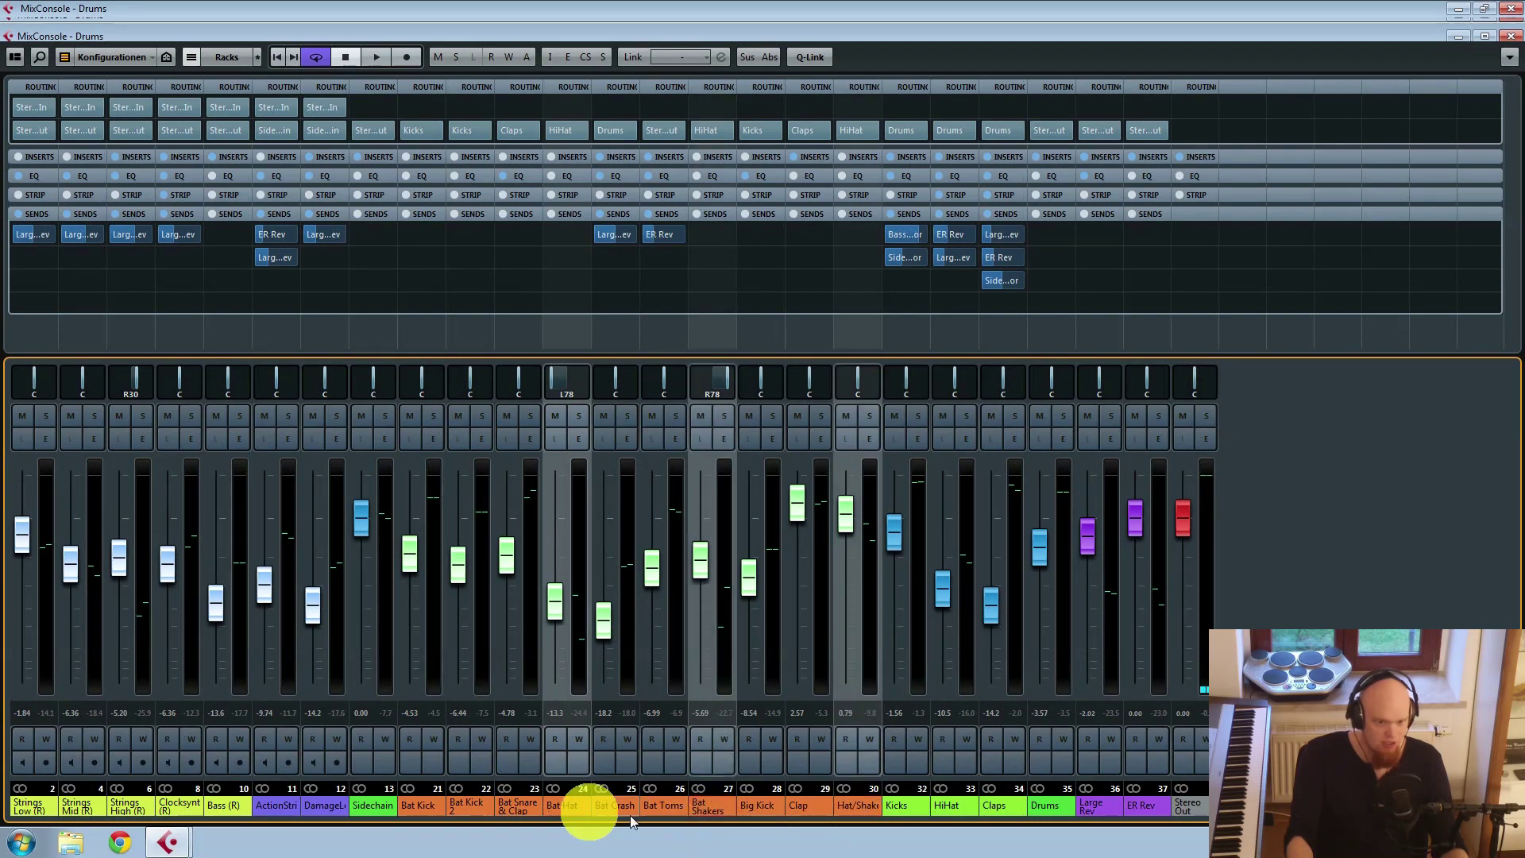
{"action": "left_click", "coordinate": [953, 807]}
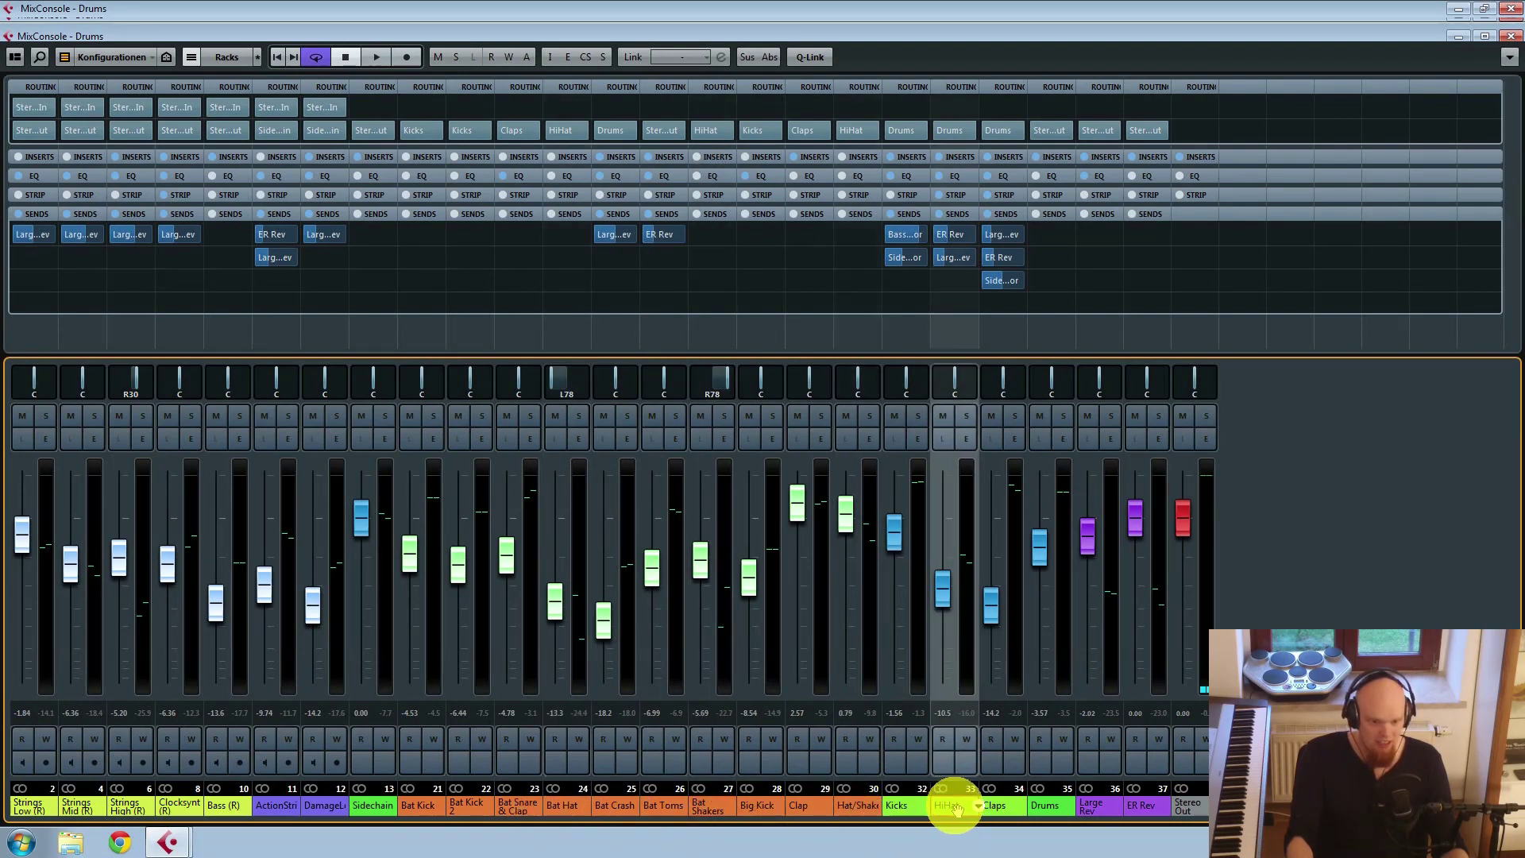
Step: Select the Bat Snare & Clap and Clap channels together with the Claps group, ending on the Claps group alone
{"action": "left_click", "coordinate": [505, 804]}
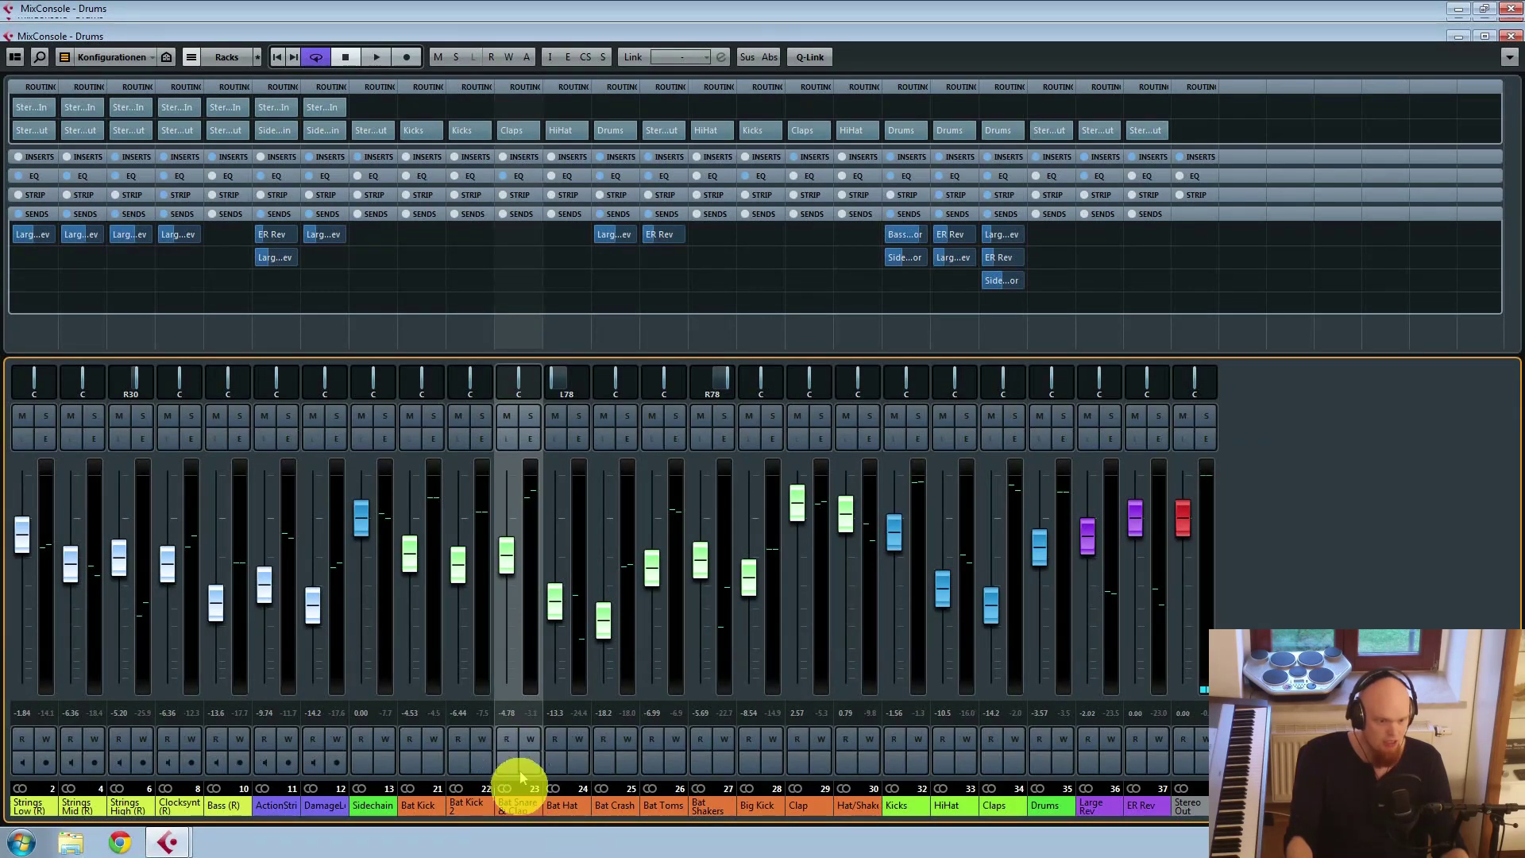
{"action": "left_click", "coordinate": [807, 806], "text": "ctrl"}
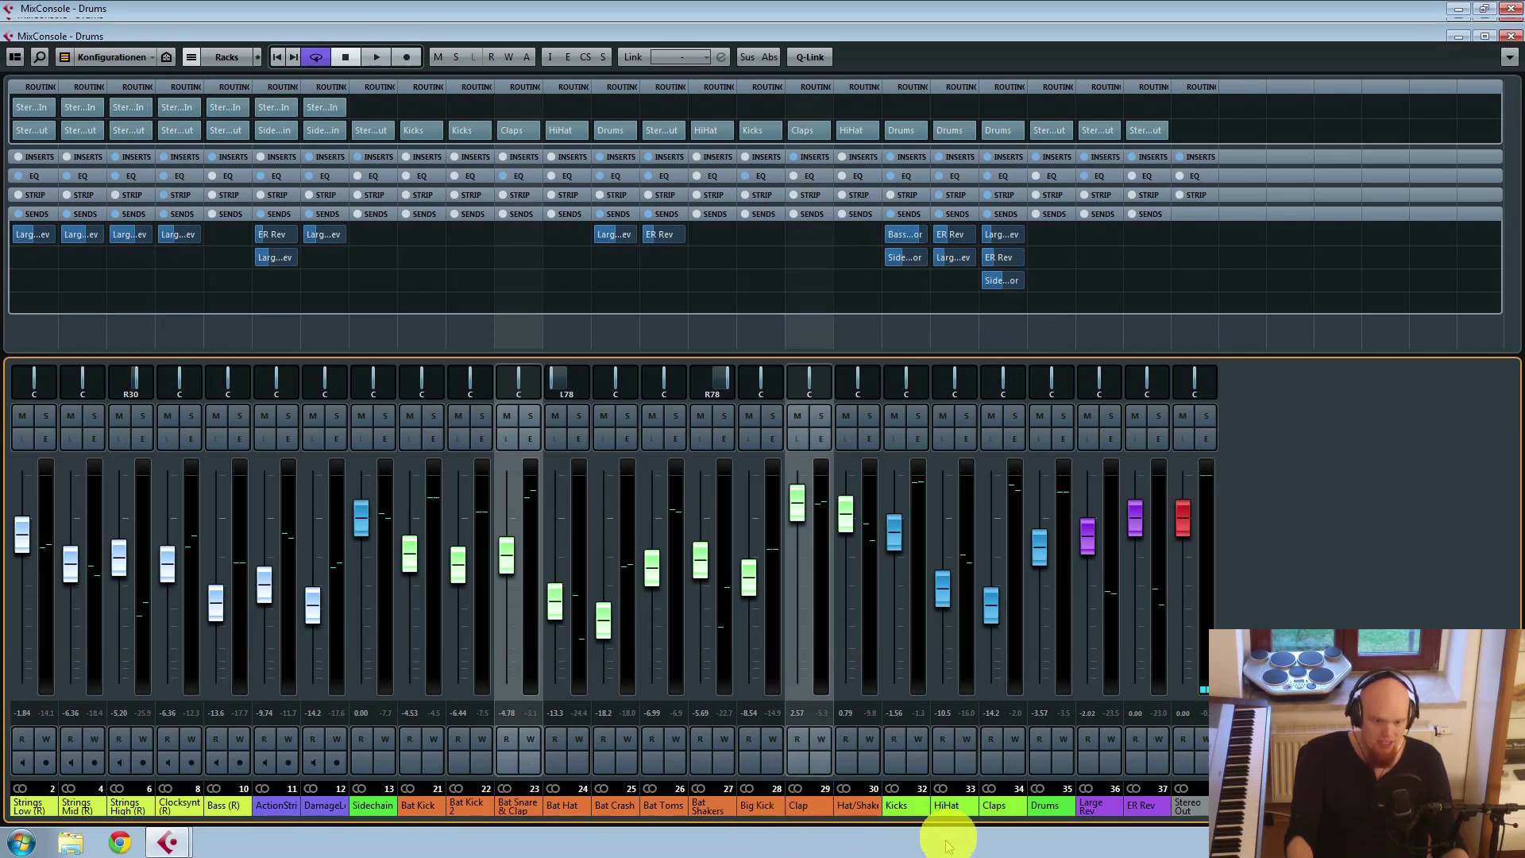
{"action": "left_click", "coordinate": [993, 806], "text": "ctrl"}
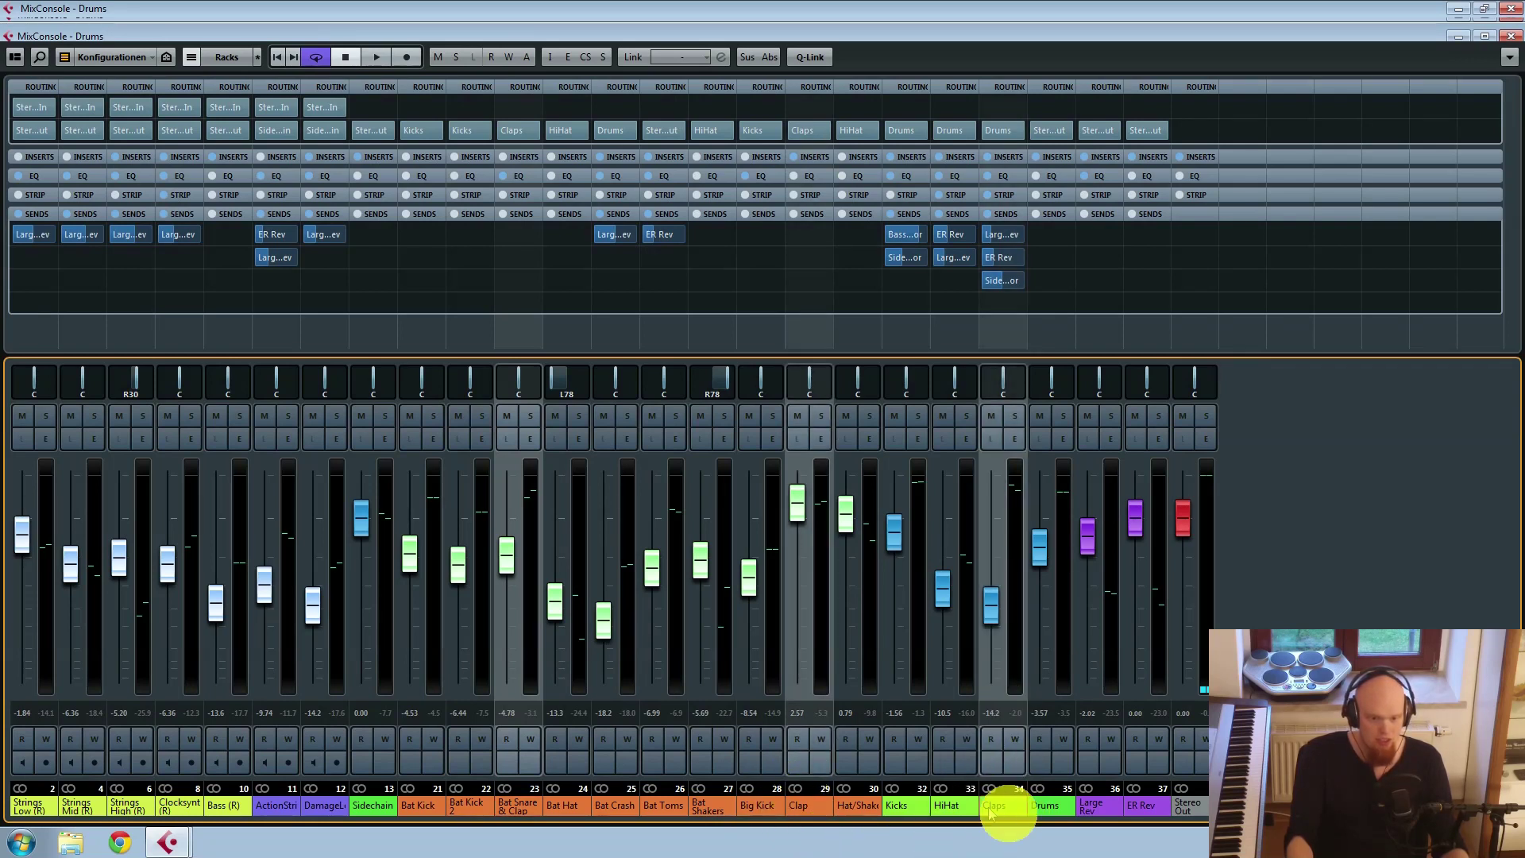
{"action": "left_click", "coordinate": [999, 806]}
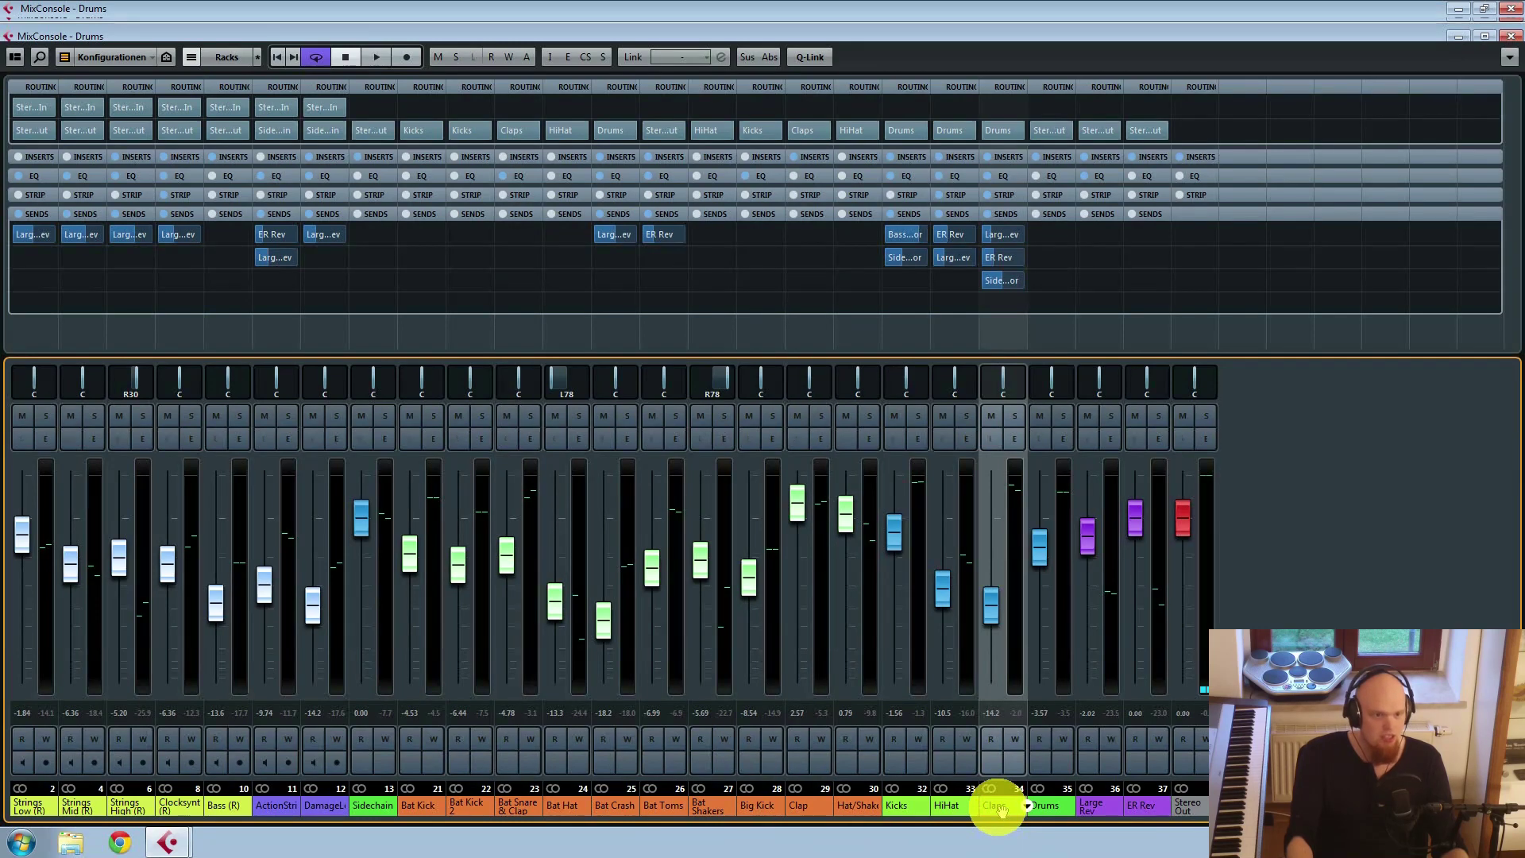
Step: Select the Bat Crash channel with the Kicks, HiHat and Claps groups, followed by the Drums group they feed
{"action": "left_click", "coordinate": [614, 804]}
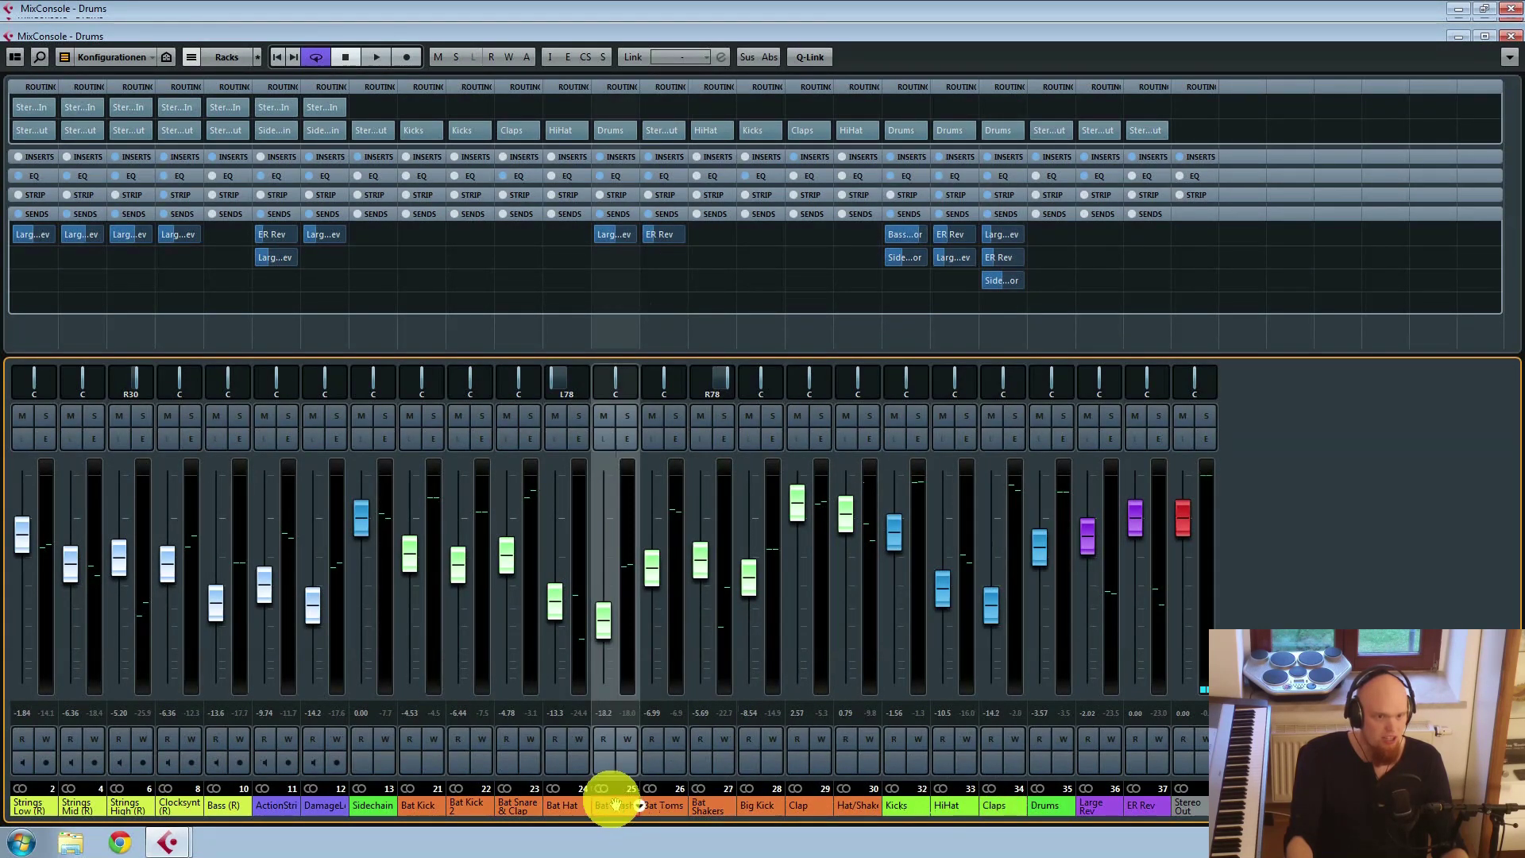
{"action": "left_click", "coordinate": [900, 807], "text": "ctrl"}
{"action": "left_click", "coordinate": [949, 806], "text": "ctrl"}
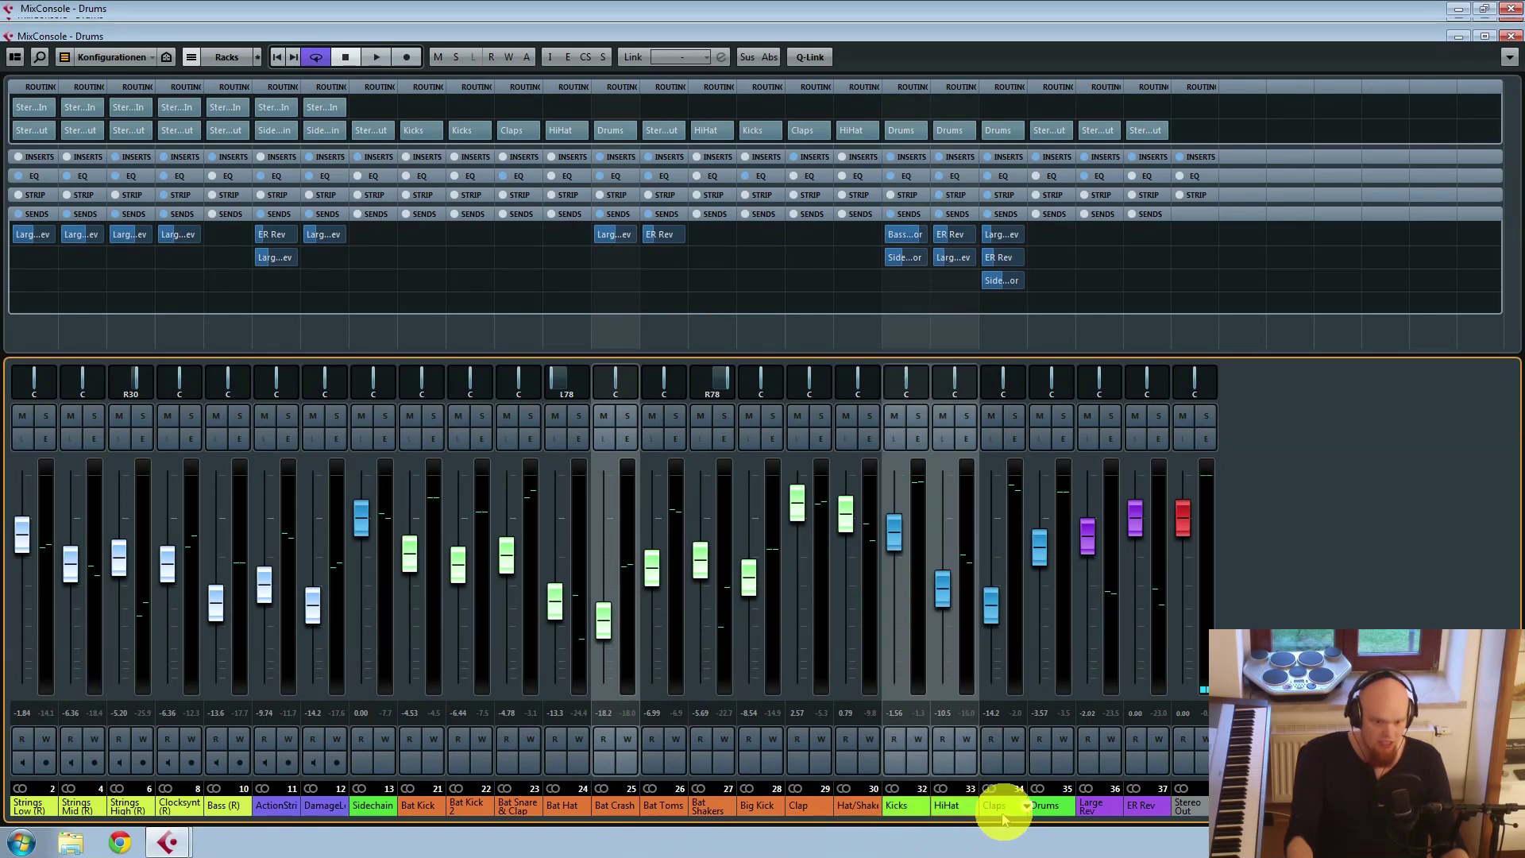
{"action": "left_click", "coordinate": [1002, 807], "text": "ctrl"}
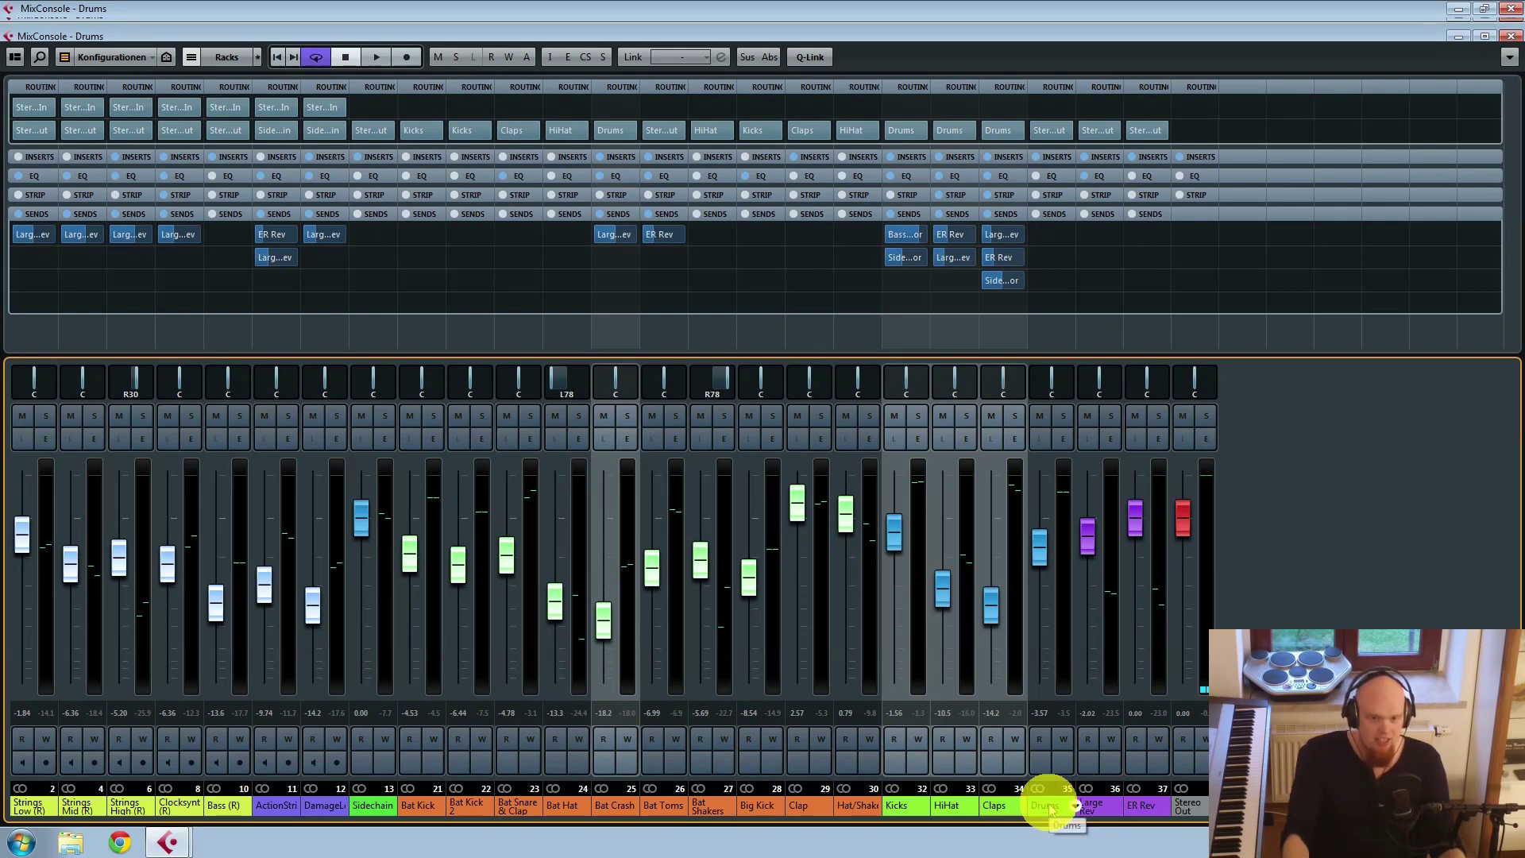
{"action": "left_click", "coordinate": [1048, 806]}
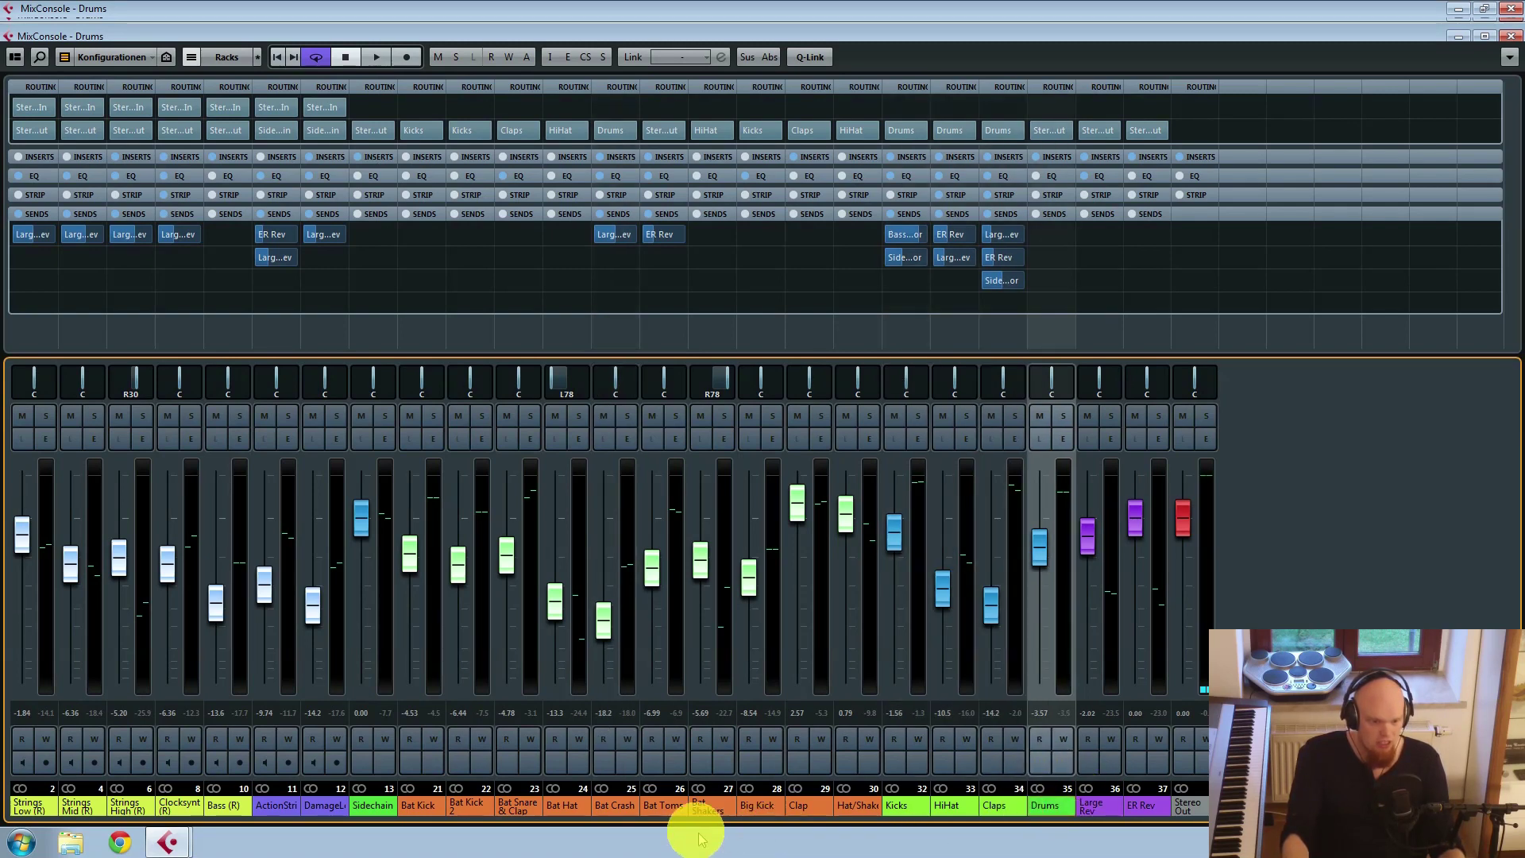
Step: Point out the Bat Toms channel, followed by the Large Rev and ER Rev effect channels, by selecting each in turn
{"action": "left_click", "coordinate": [671, 810]}
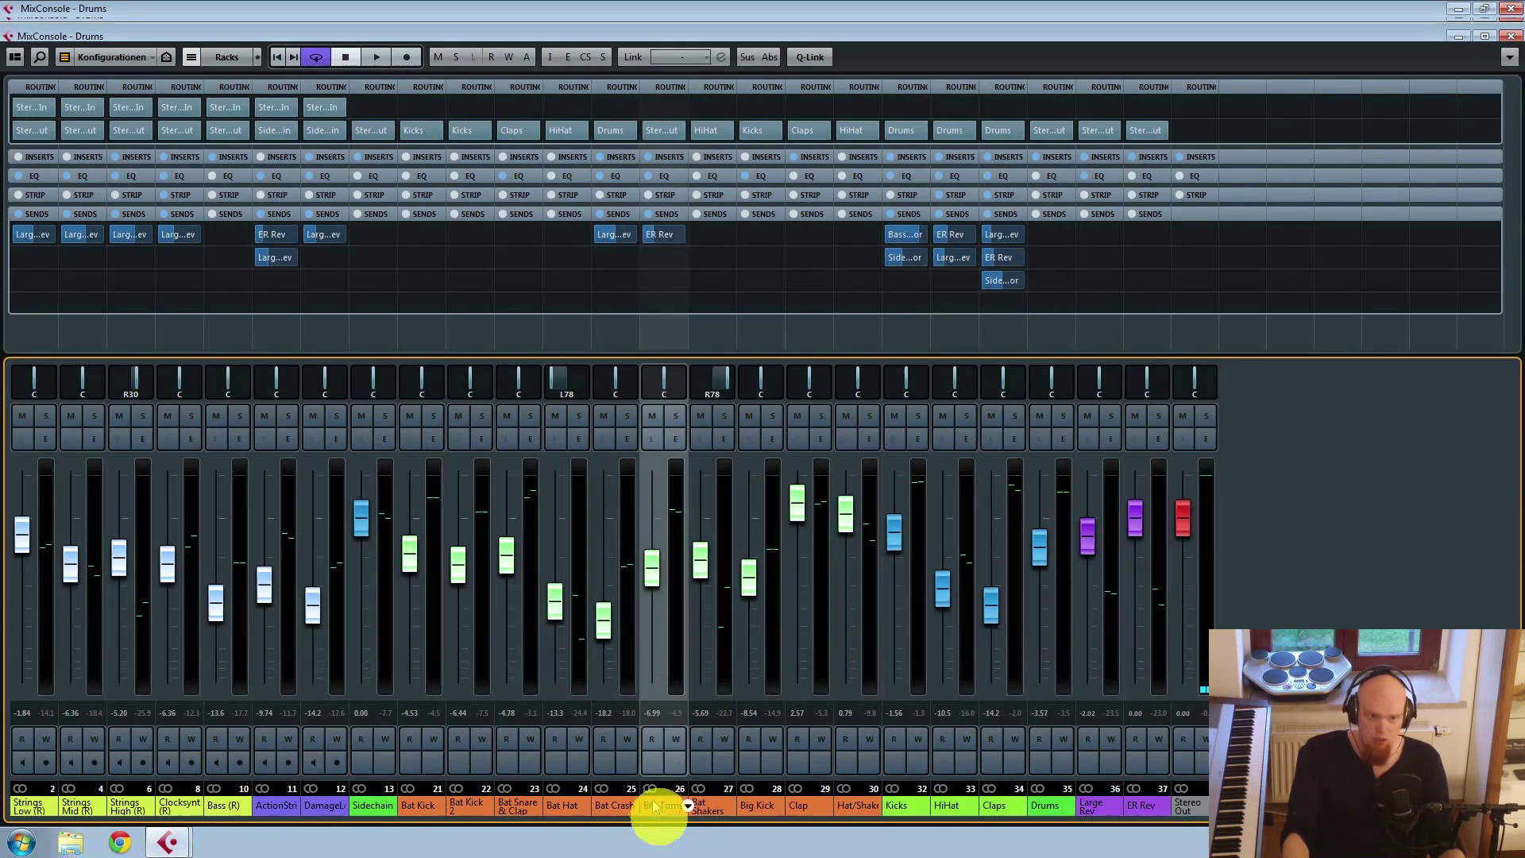
{"action": "left_click", "coordinate": [1096, 816]}
{"action": "left_click", "coordinate": [1147, 817]}
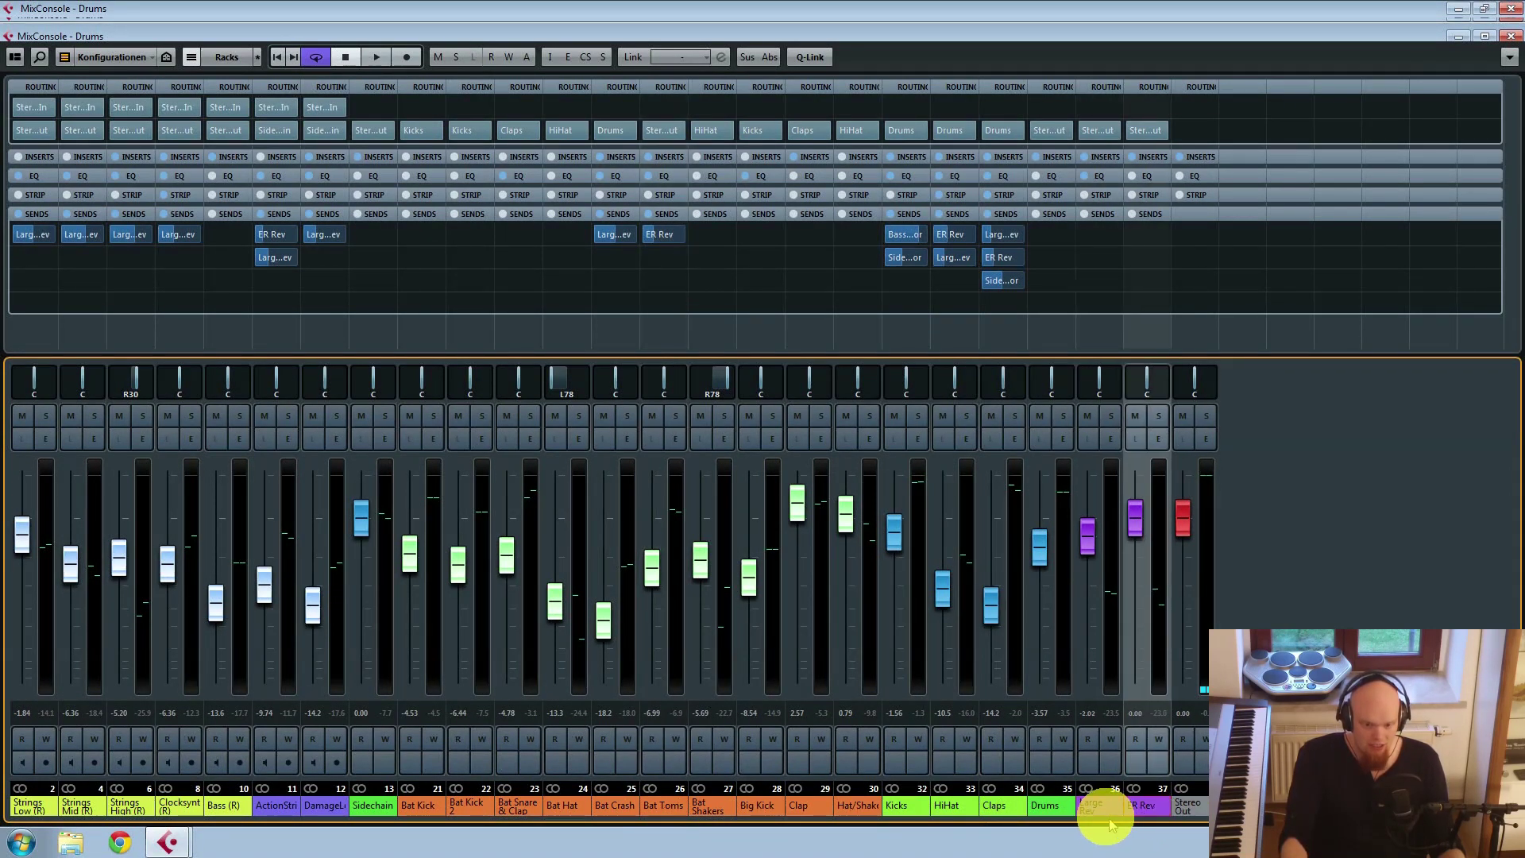
{"action": "left_click", "coordinate": [1096, 818]}
{"action": "left_click", "coordinate": [1151, 817]}
Step: Open the Large Rev channel settings to show its REVelation insert and equalizer curve, and close them
{"action": "left_click", "coordinate": [1100, 810]}
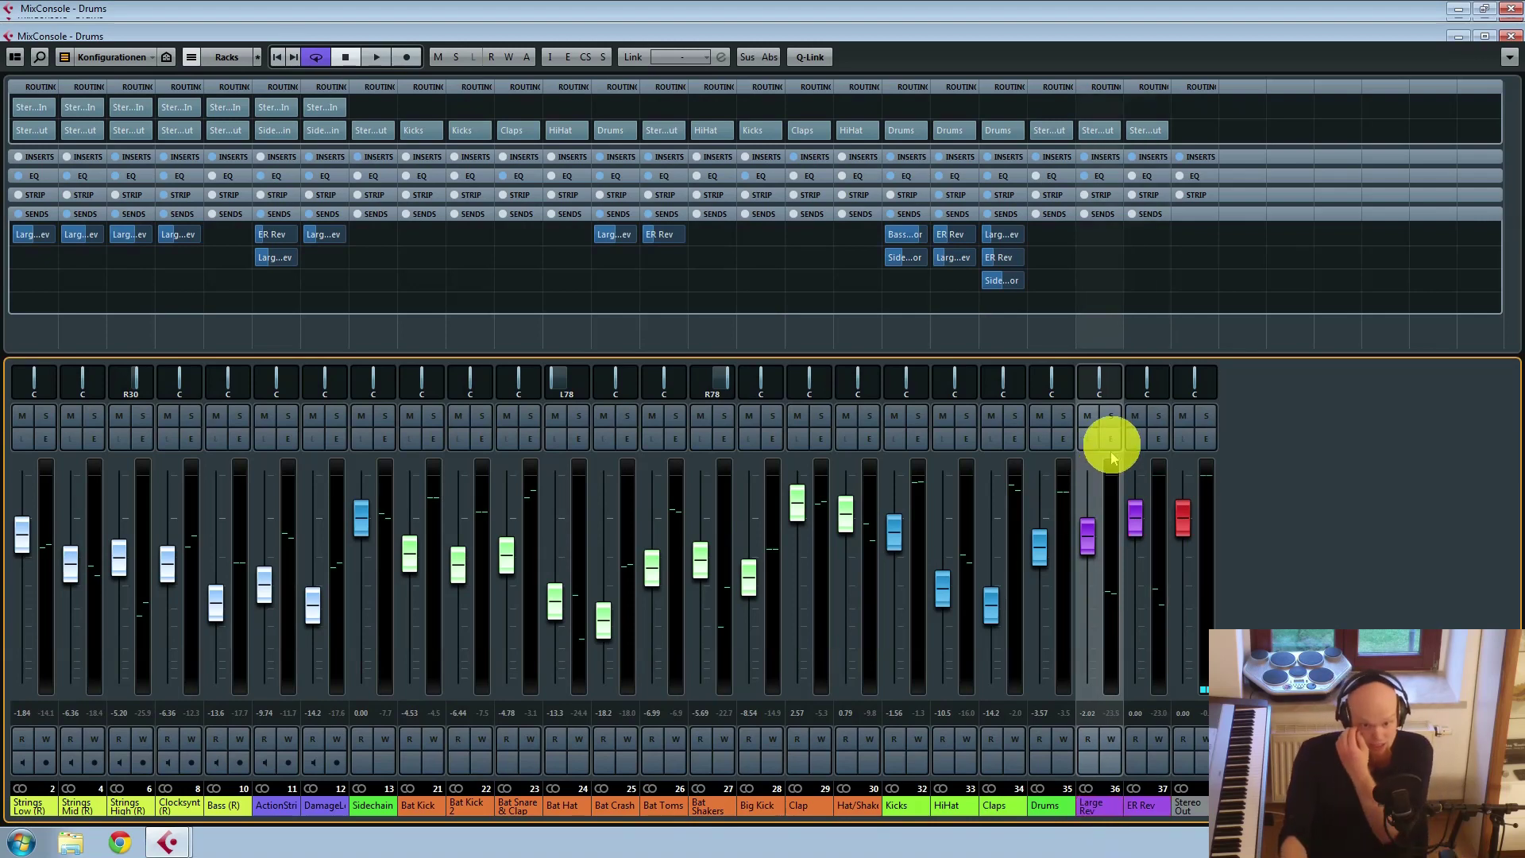
{"action": "left_click", "coordinate": [1111, 442]}
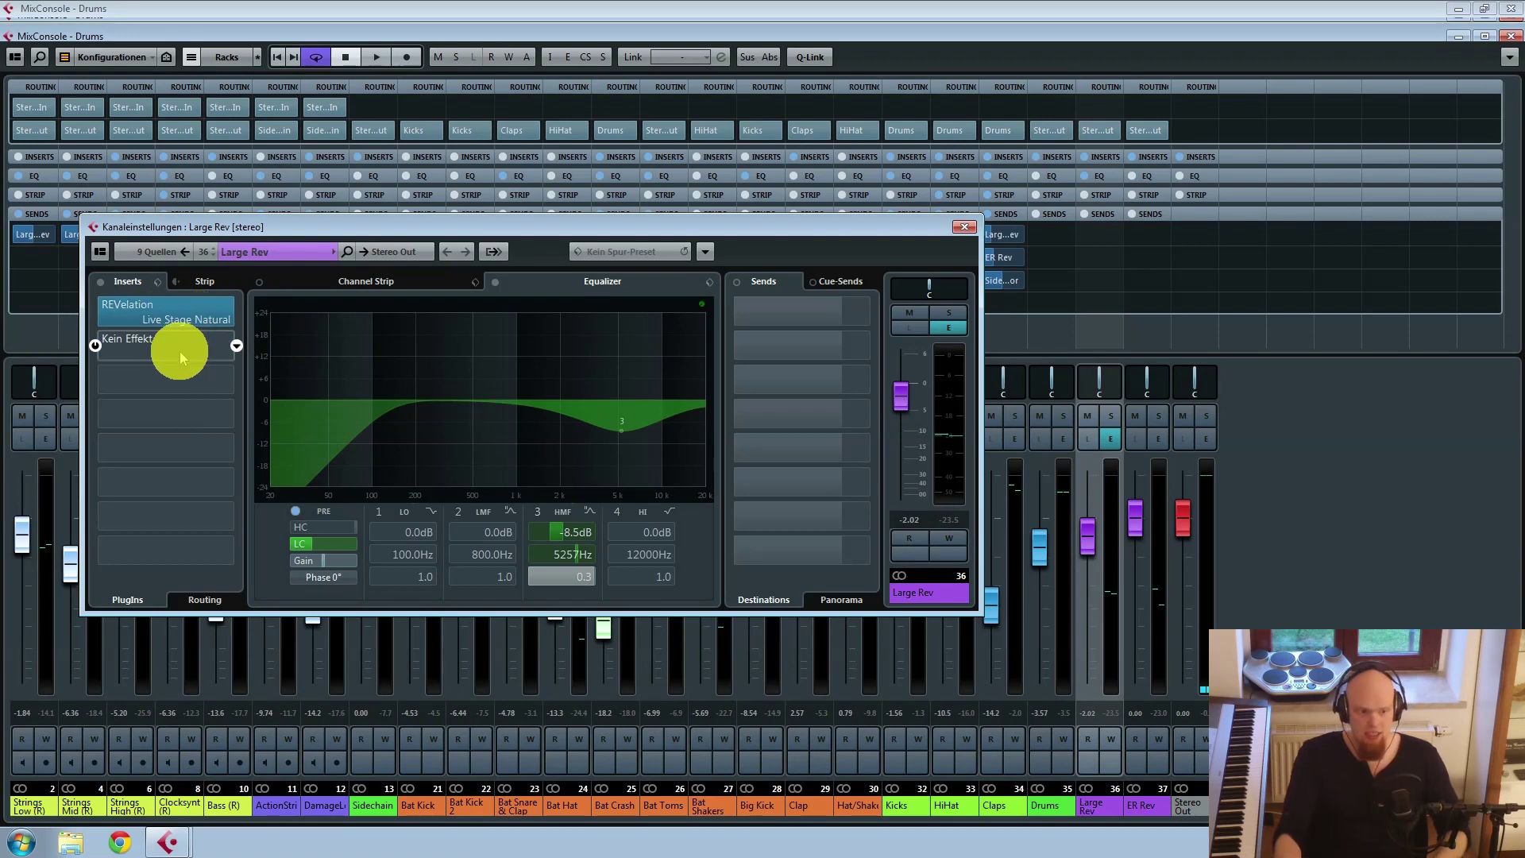
{"action": "left_click", "coordinate": [966, 228]}
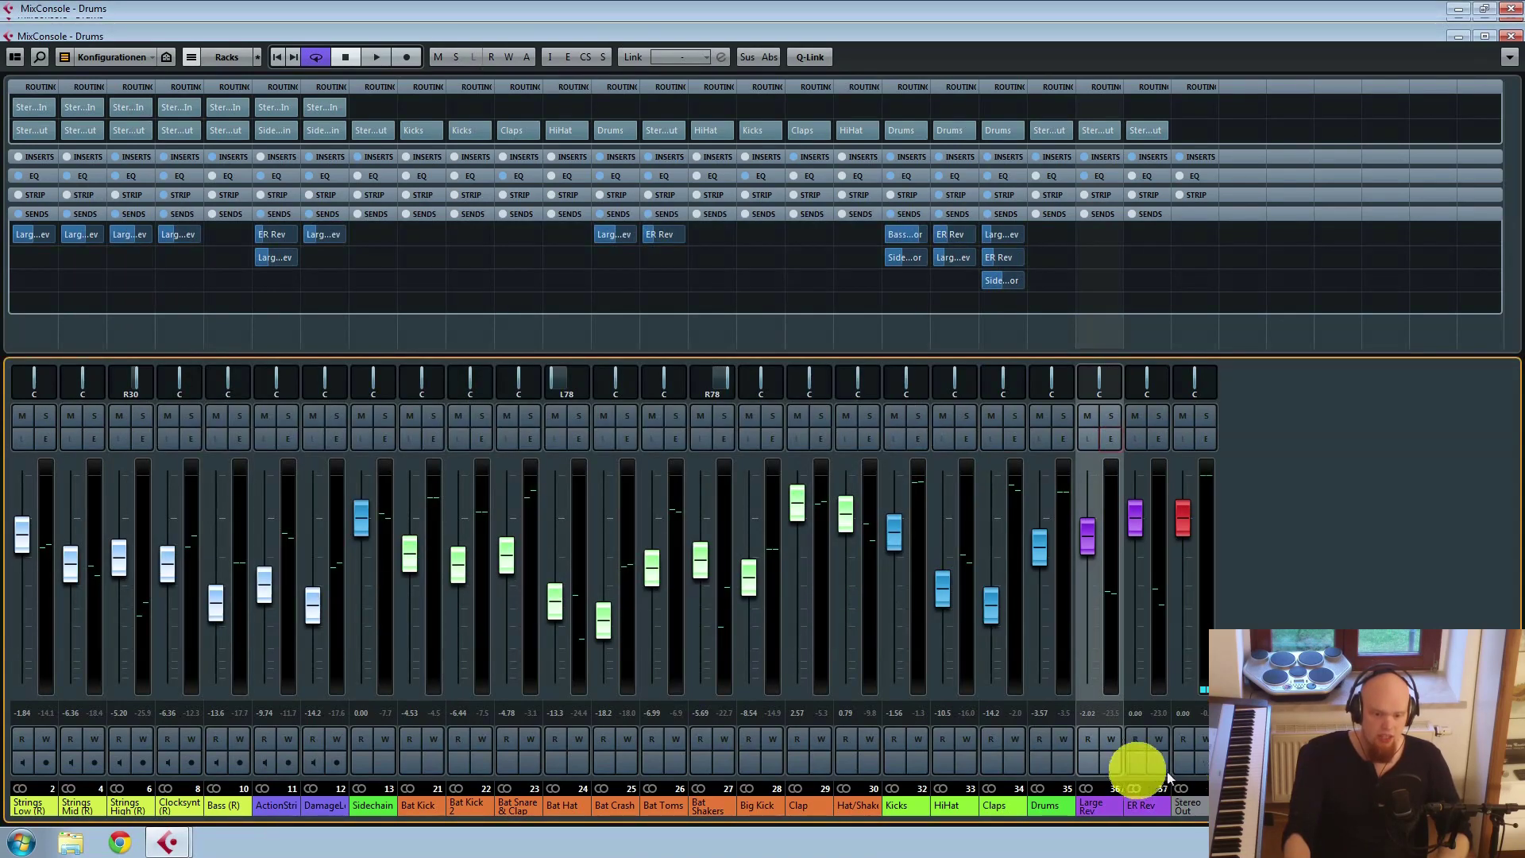
Step: Open the ER Rev channel settings to show its REVelation insert with the Studio ERs Bright preset, and close them
{"action": "left_click", "coordinate": [1144, 805]}
{"action": "left_click", "coordinate": [1158, 438]}
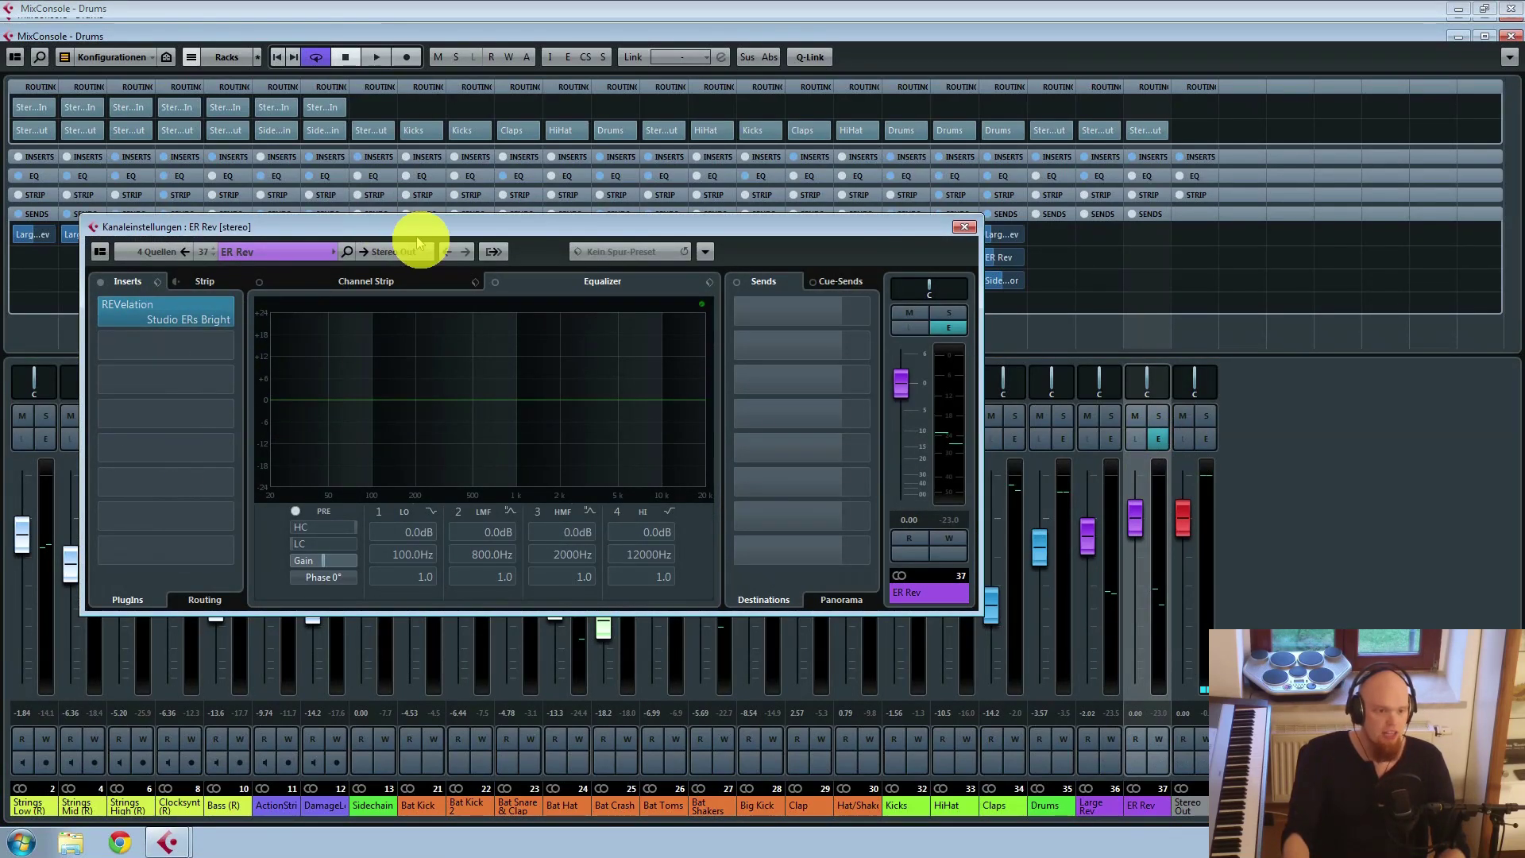
{"action": "left_click_drag", "start_coordinate": [416, 232], "coordinate": [439, 264]}
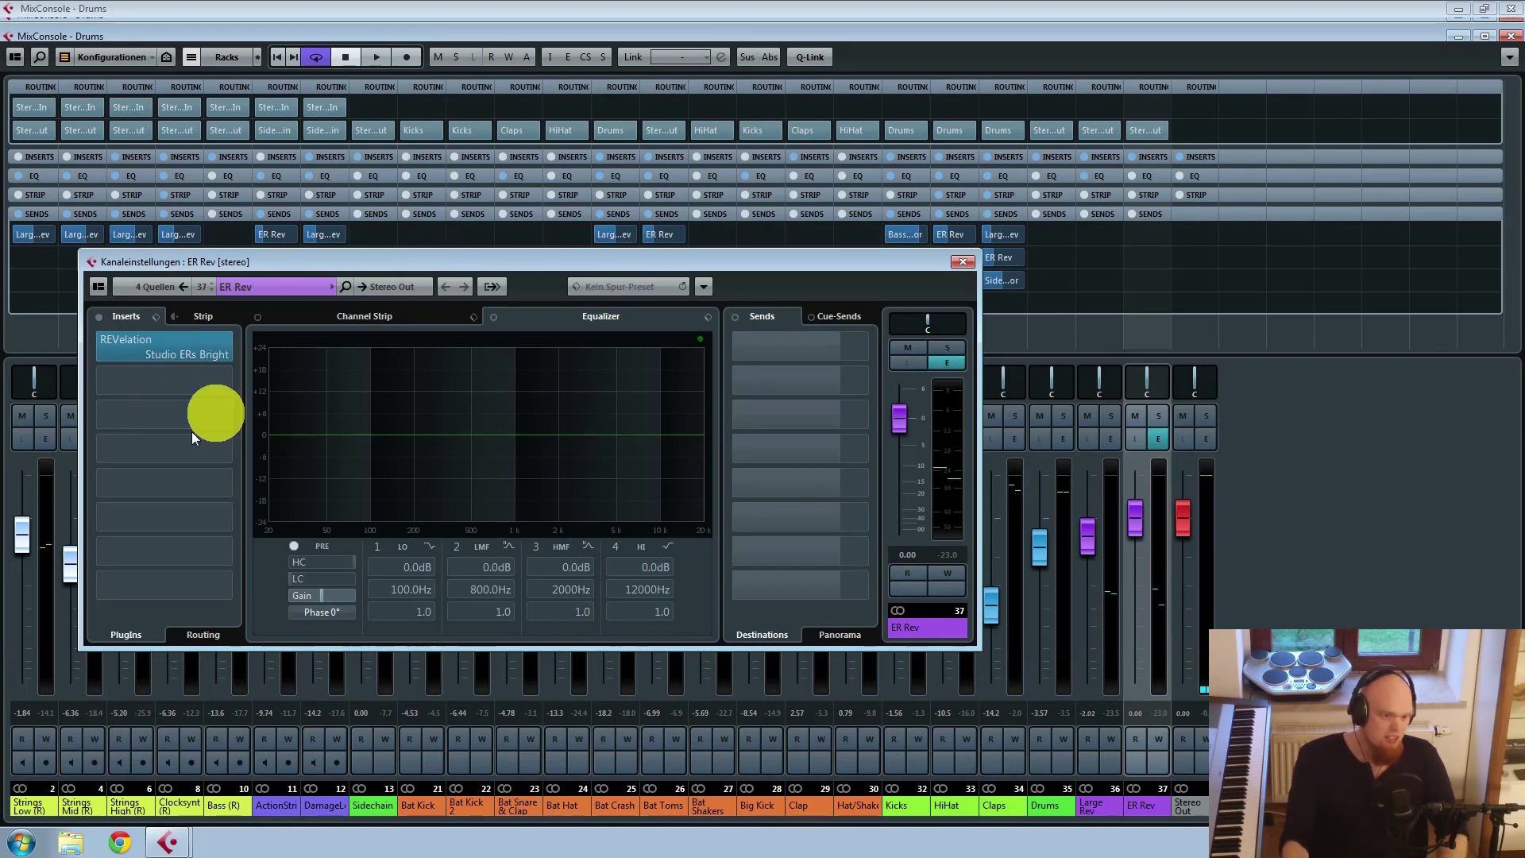
{"action": "left_click_drag", "start_coordinate": [519, 269], "coordinate": [597, 264]}
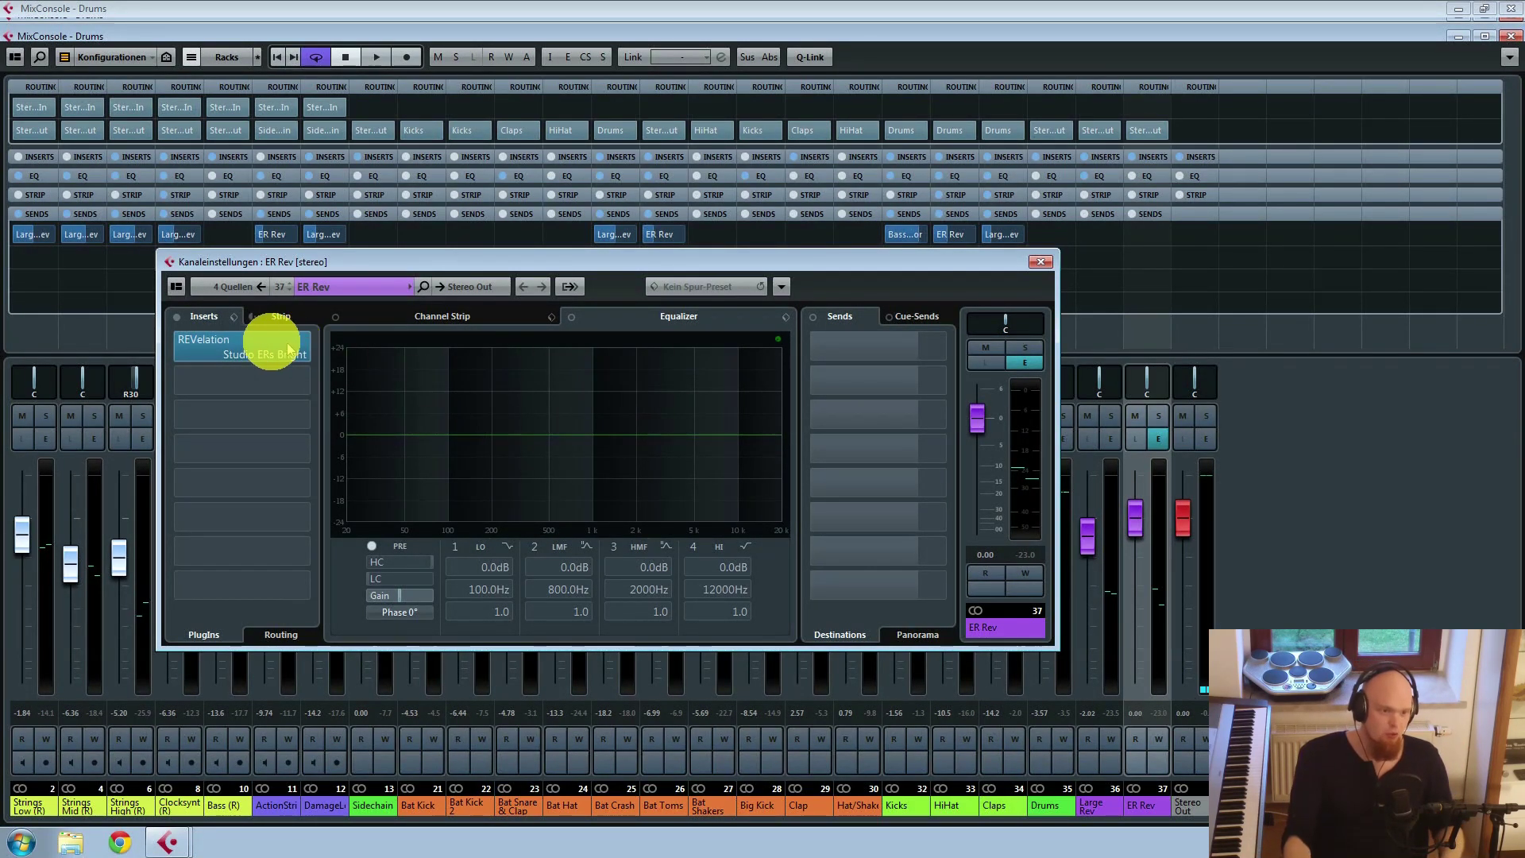
{"action": "left_click", "coordinate": [1038, 263]}
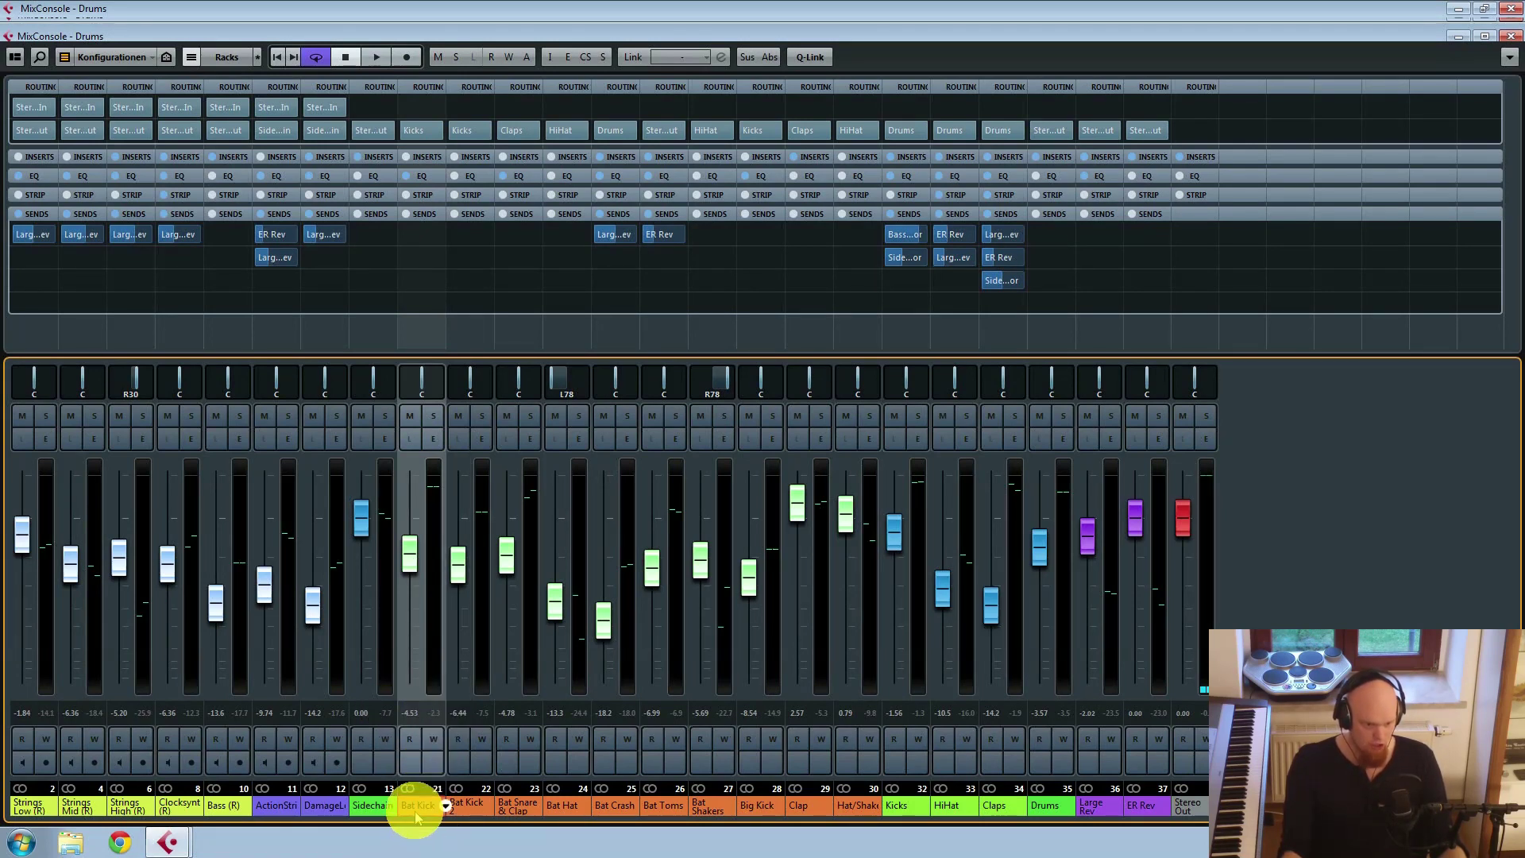
Step: Select the Bat Kick, Bat Kick 2 and Big Kick channels in turn for comparison, ending on the Bass channel
{"action": "left_click", "coordinate": [463, 804]}
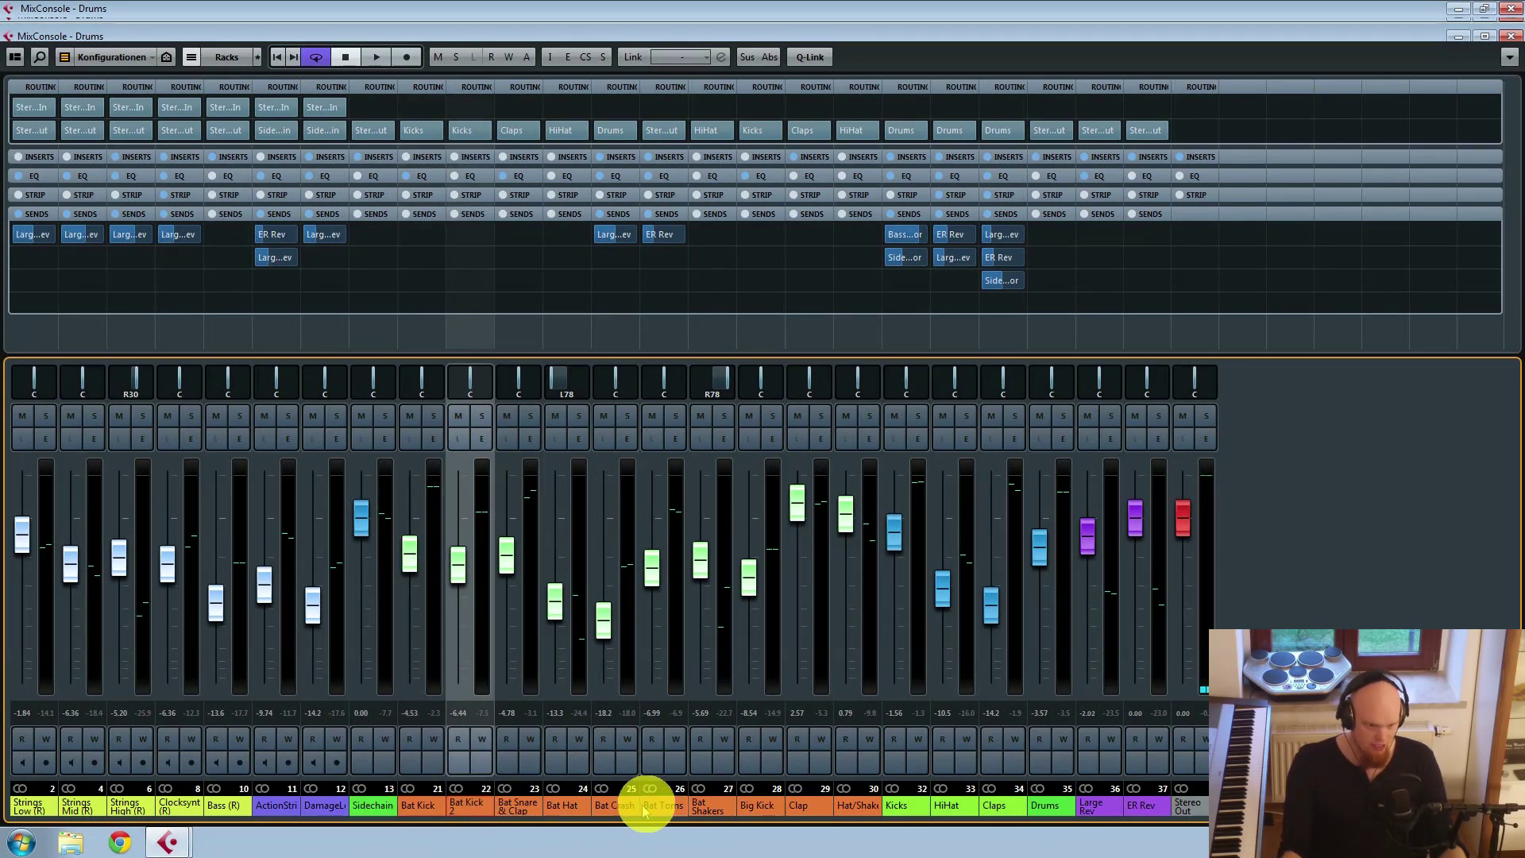
{"action": "left_click", "coordinate": [754, 807]}
{"action": "left_click", "coordinate": [415, 806]}
{"action": "left_click", "coordinate": [468, 806]}
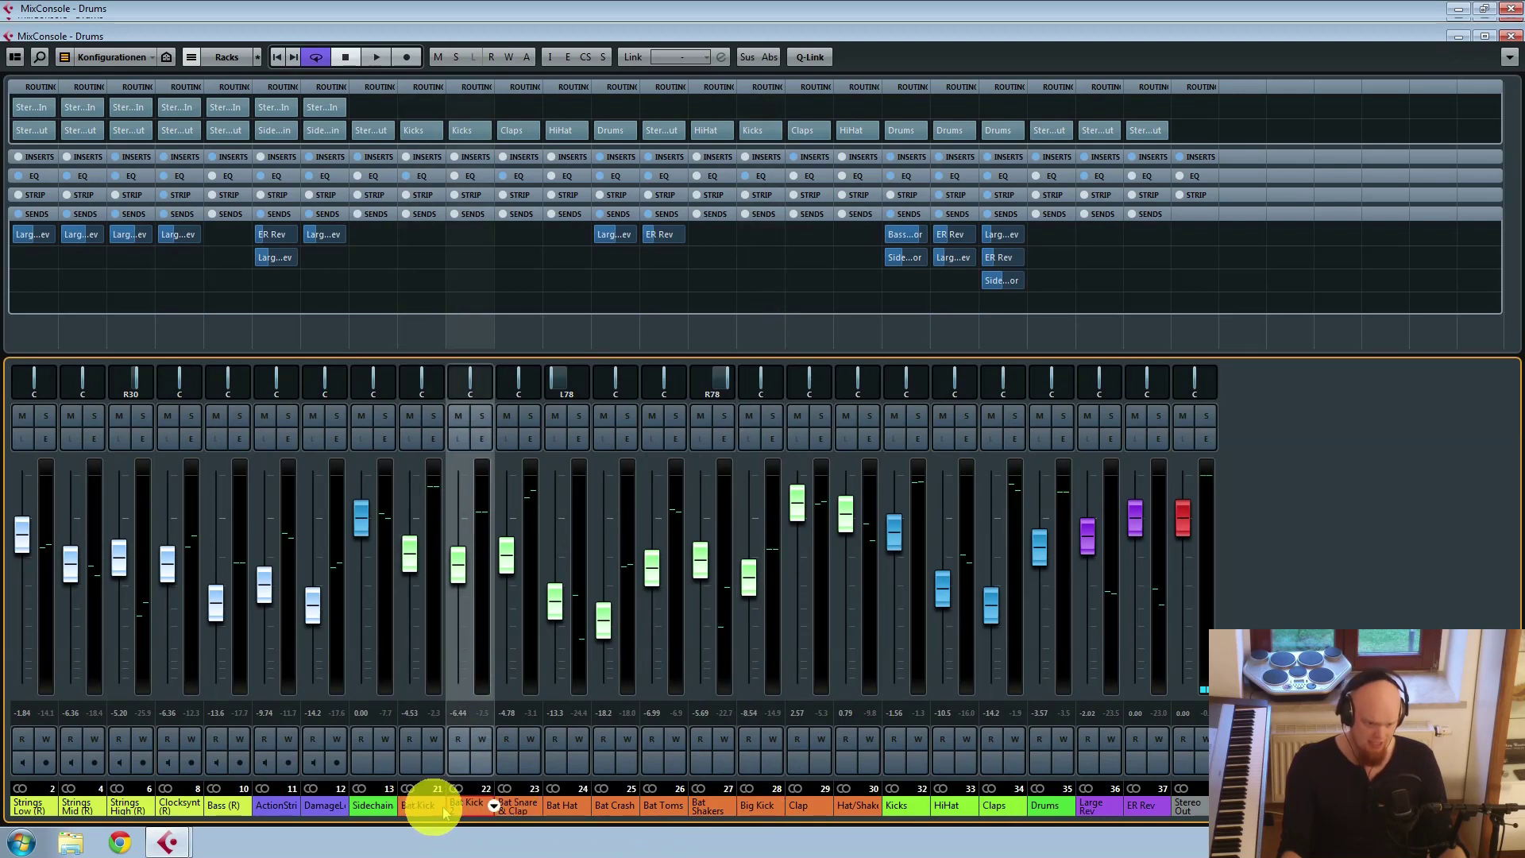
{"action": "left_click", "coordinate": [430, 810]}
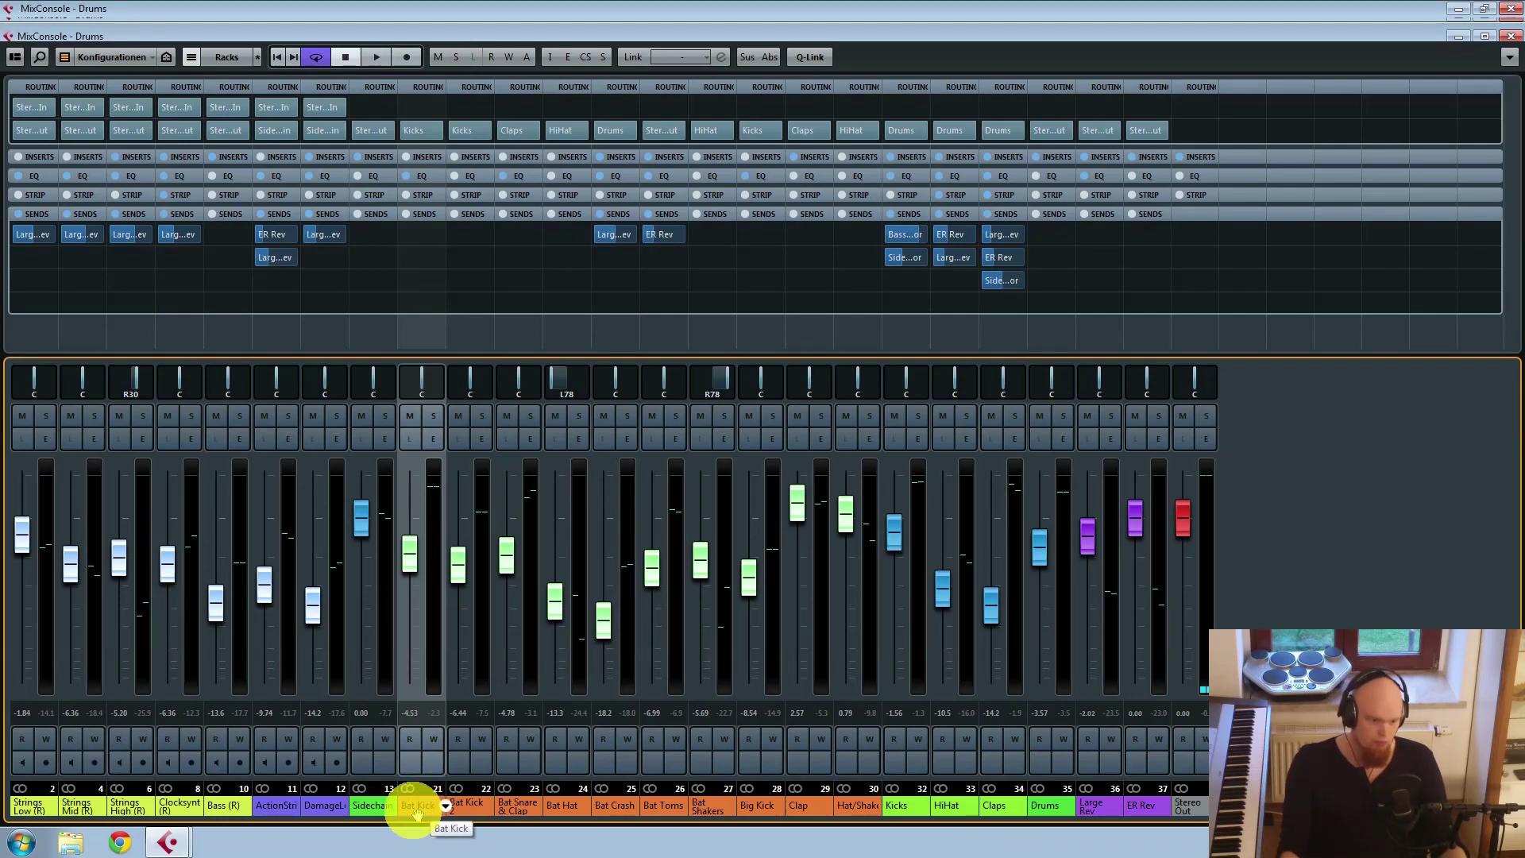
{"action": "left_click", "coordinate": [228, 809]}
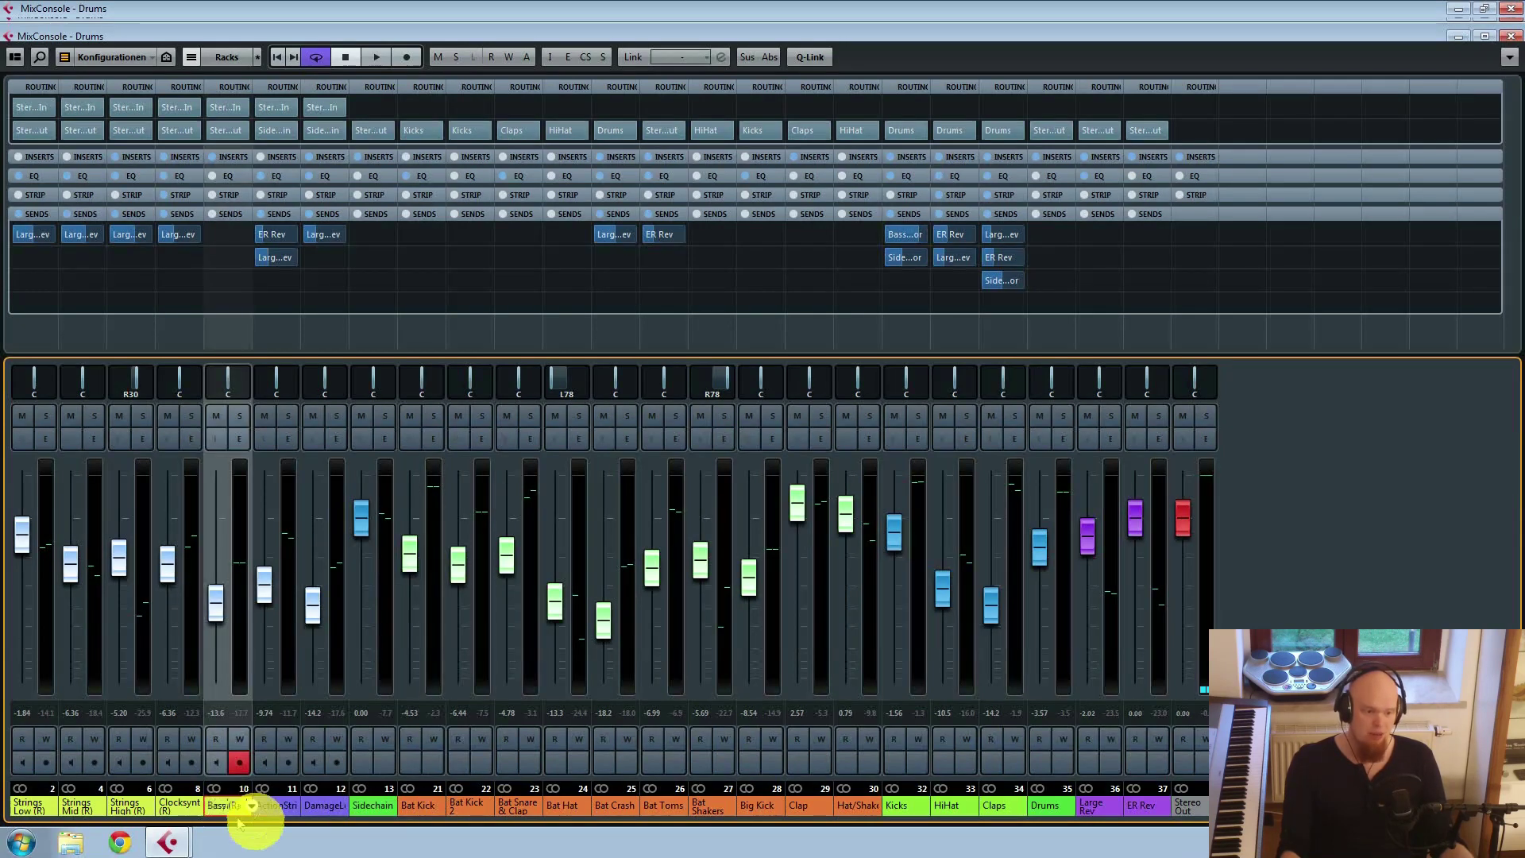
Step: In the Bat Kick channel settings, move the first EQ band to about 108 Hz with a 2.6 dB boost and solo the channel
{"action": "left_click", "coordinate": [416, 810]}
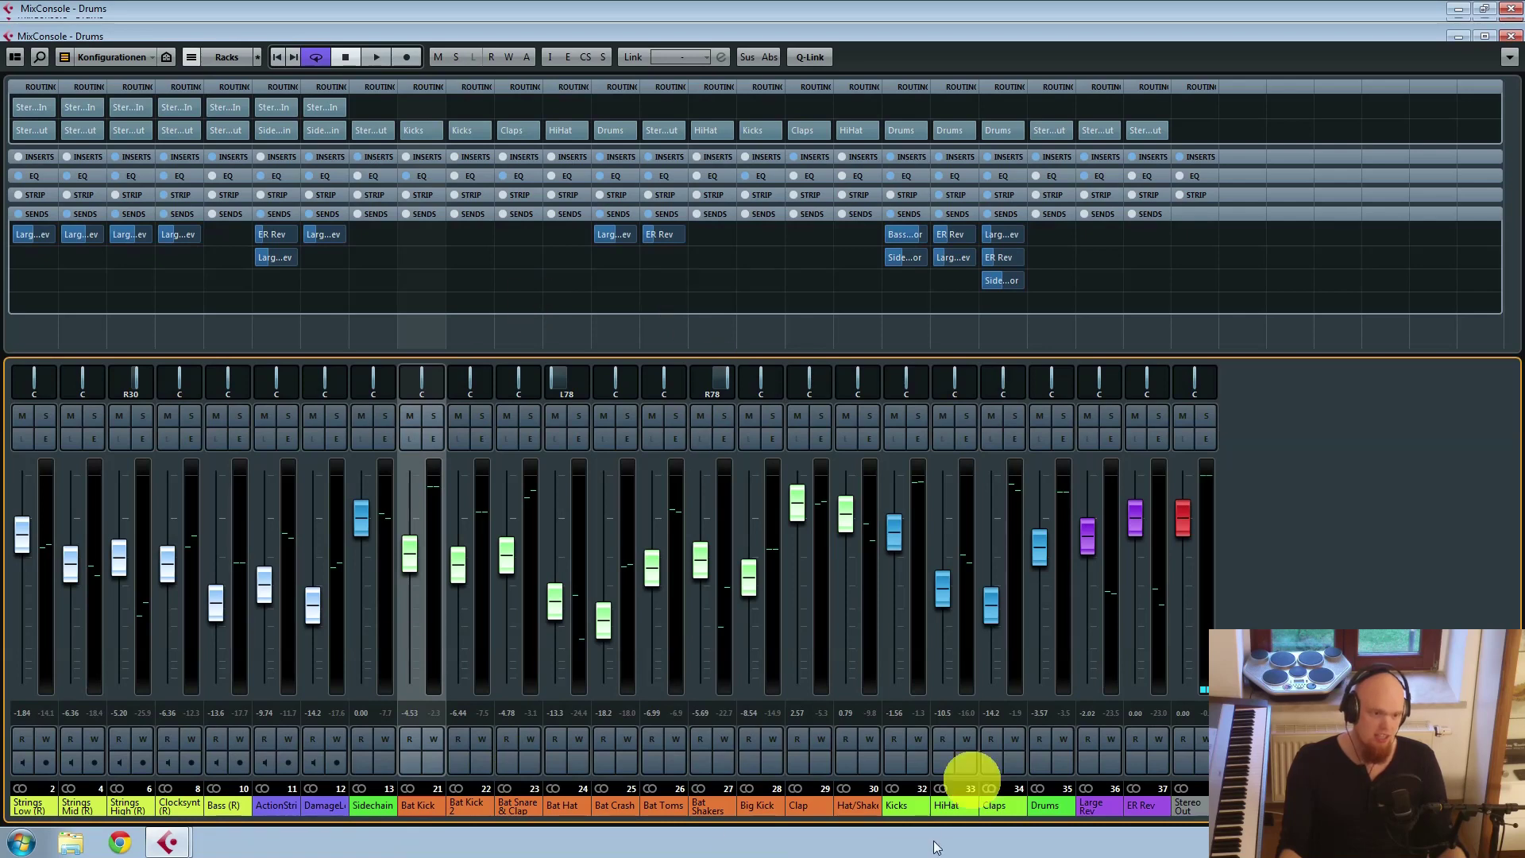
{"action": "left_click", "coordinate": [433, 439]}
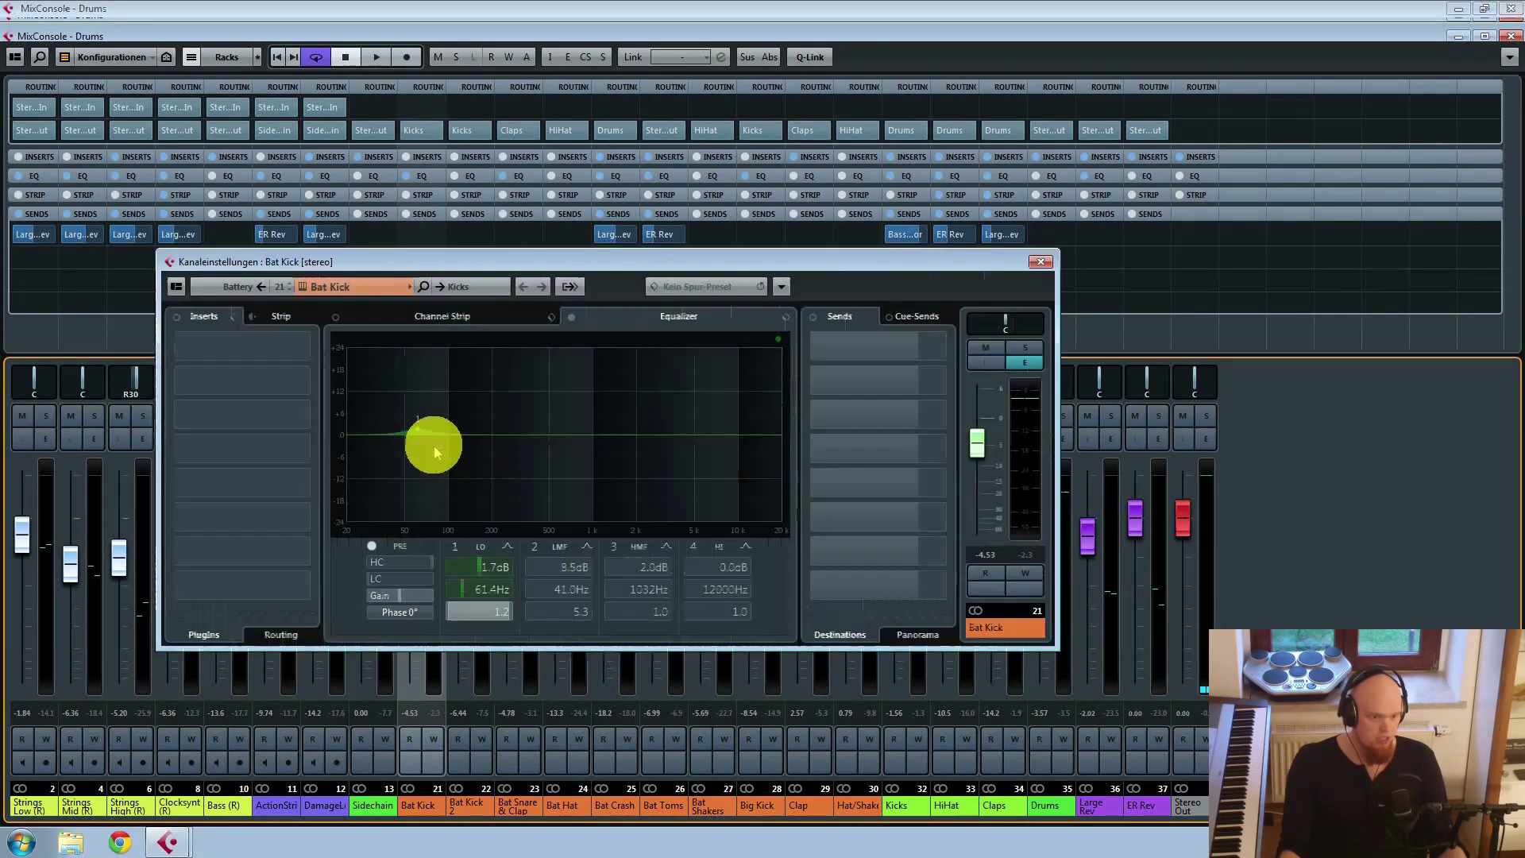
{"action": "left_click_drag", "start_coordinate": [416, 431], "coordinate": [455, 435]}
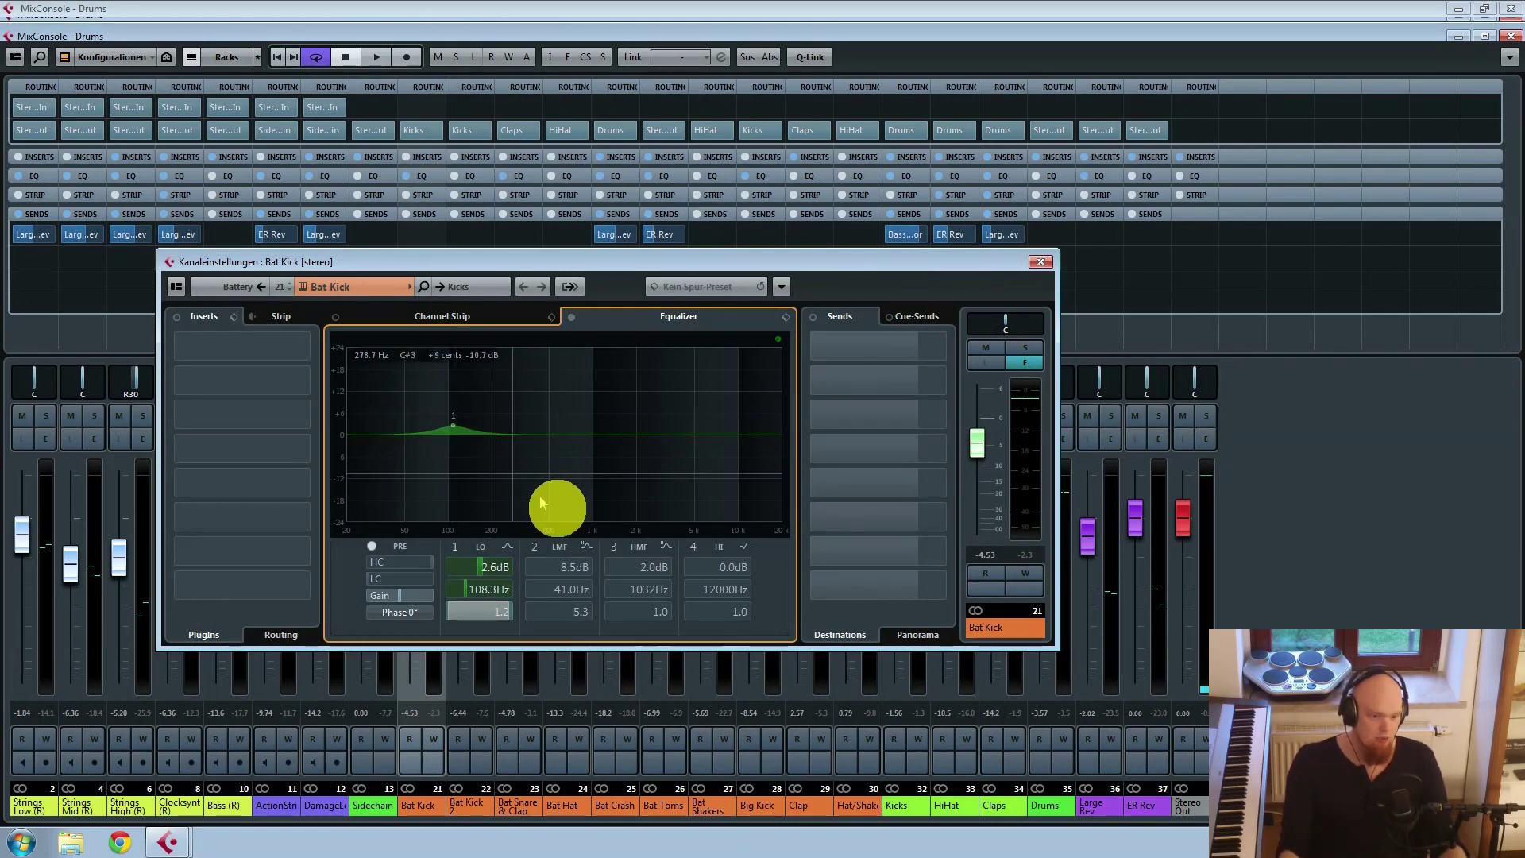
{"action": "left_click", "coordinate": [1028, 349]}
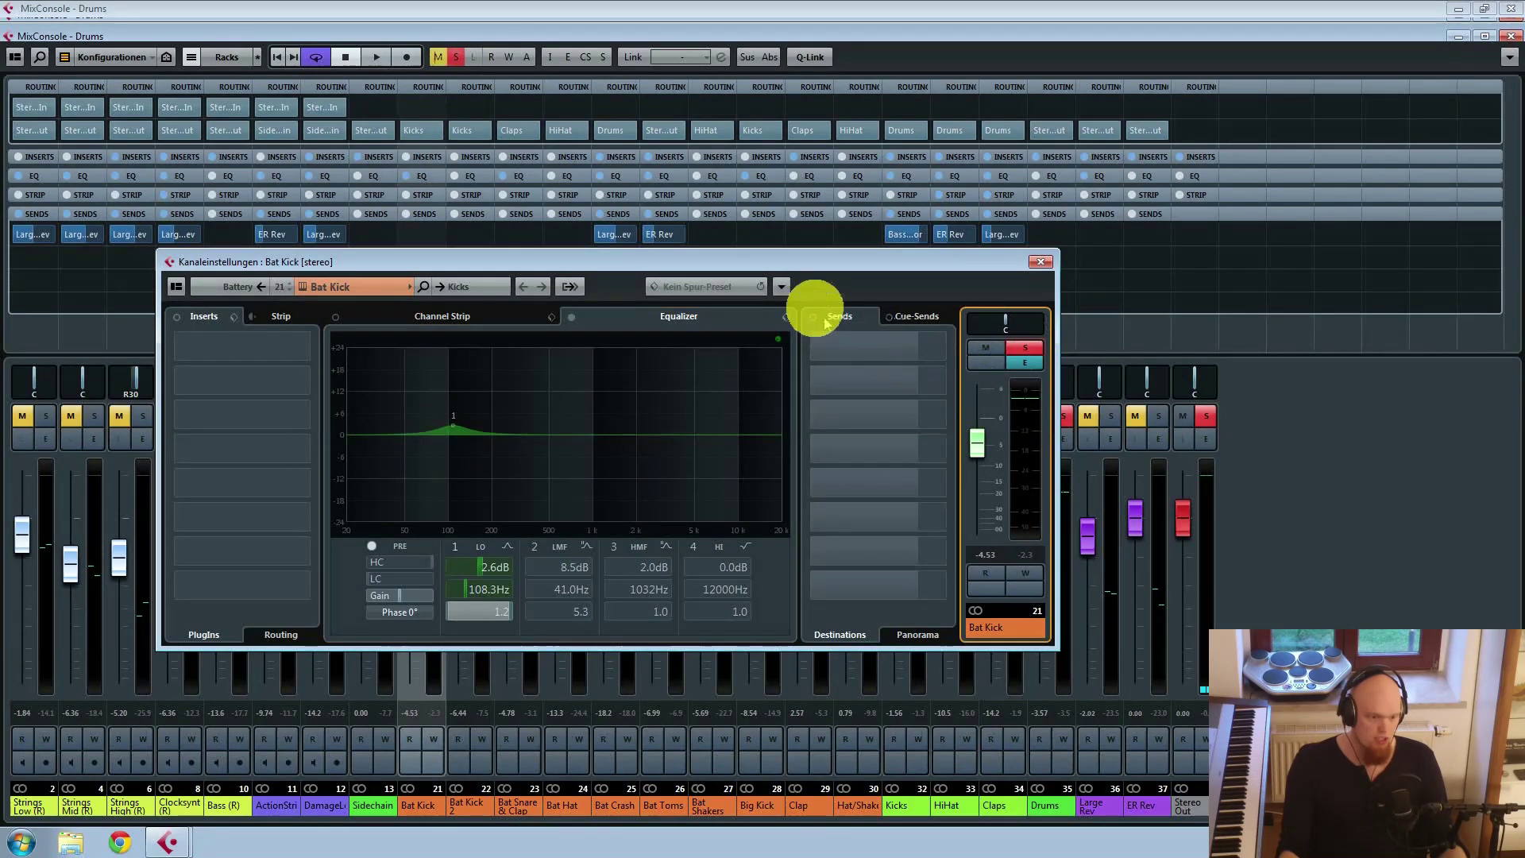
Step: Switch off the first EQ band of the Bat Kick channel and play the kick back without equalization
{"action": "left_click_drag", "start_coordinate": [725, 265], "coordinate": [823, 293]}
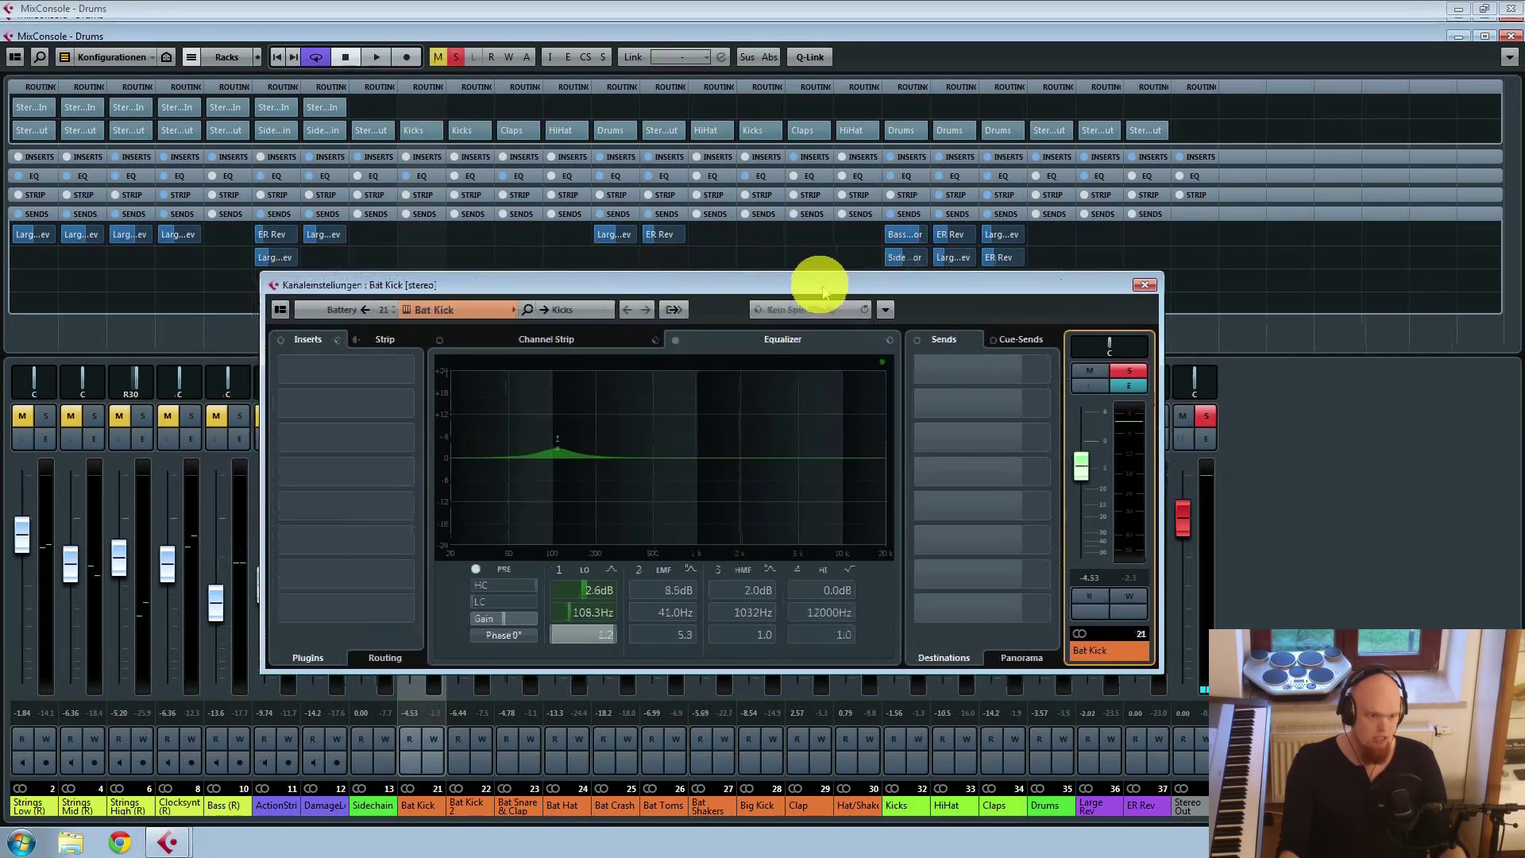
{"action": "left_click", "coordinate": [558, 570]}
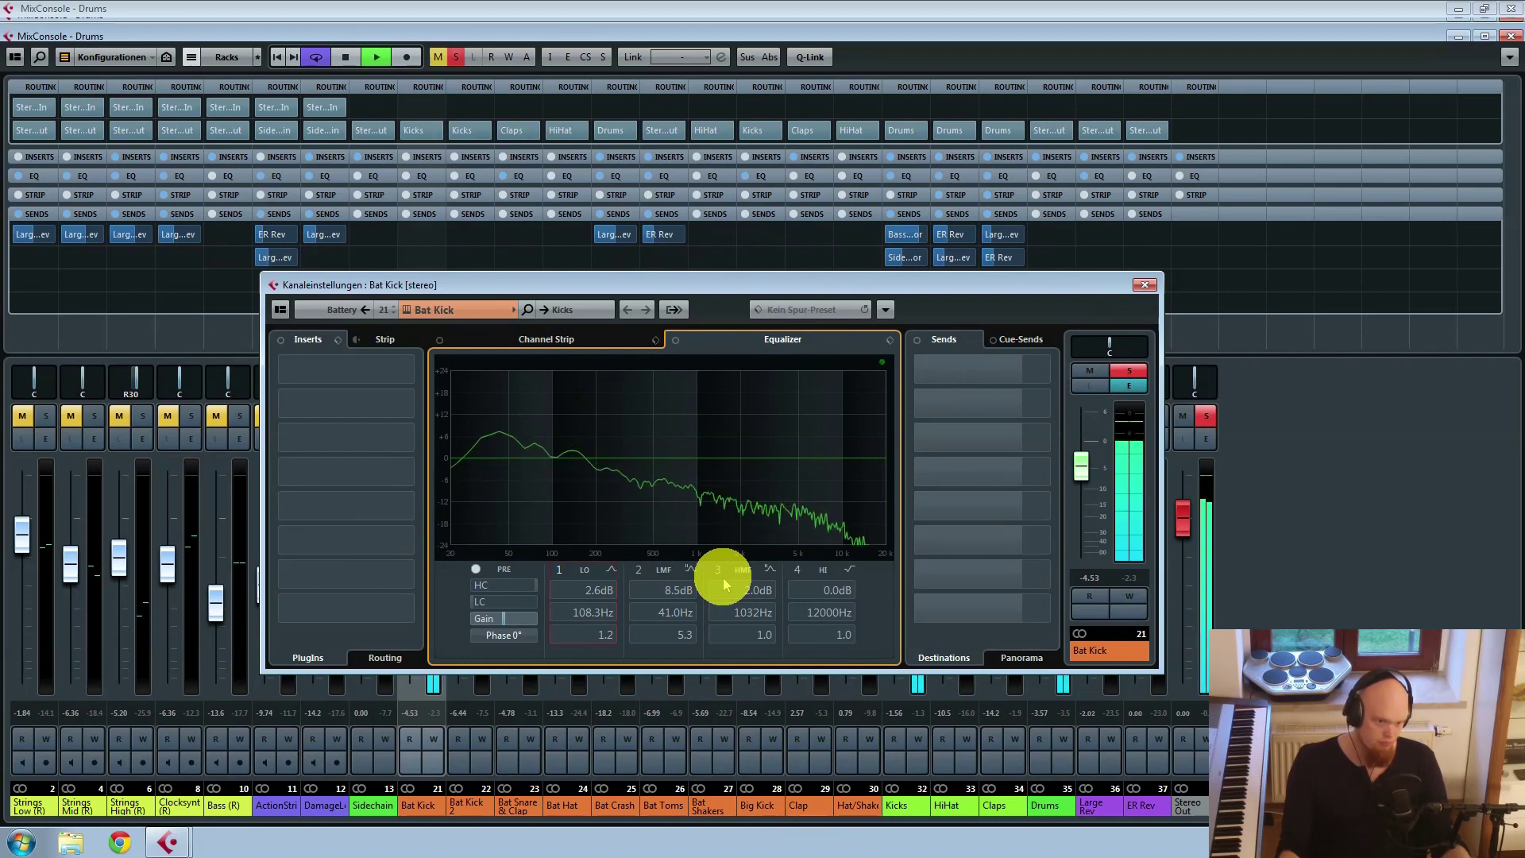
{"action": "key", "text": "space"}
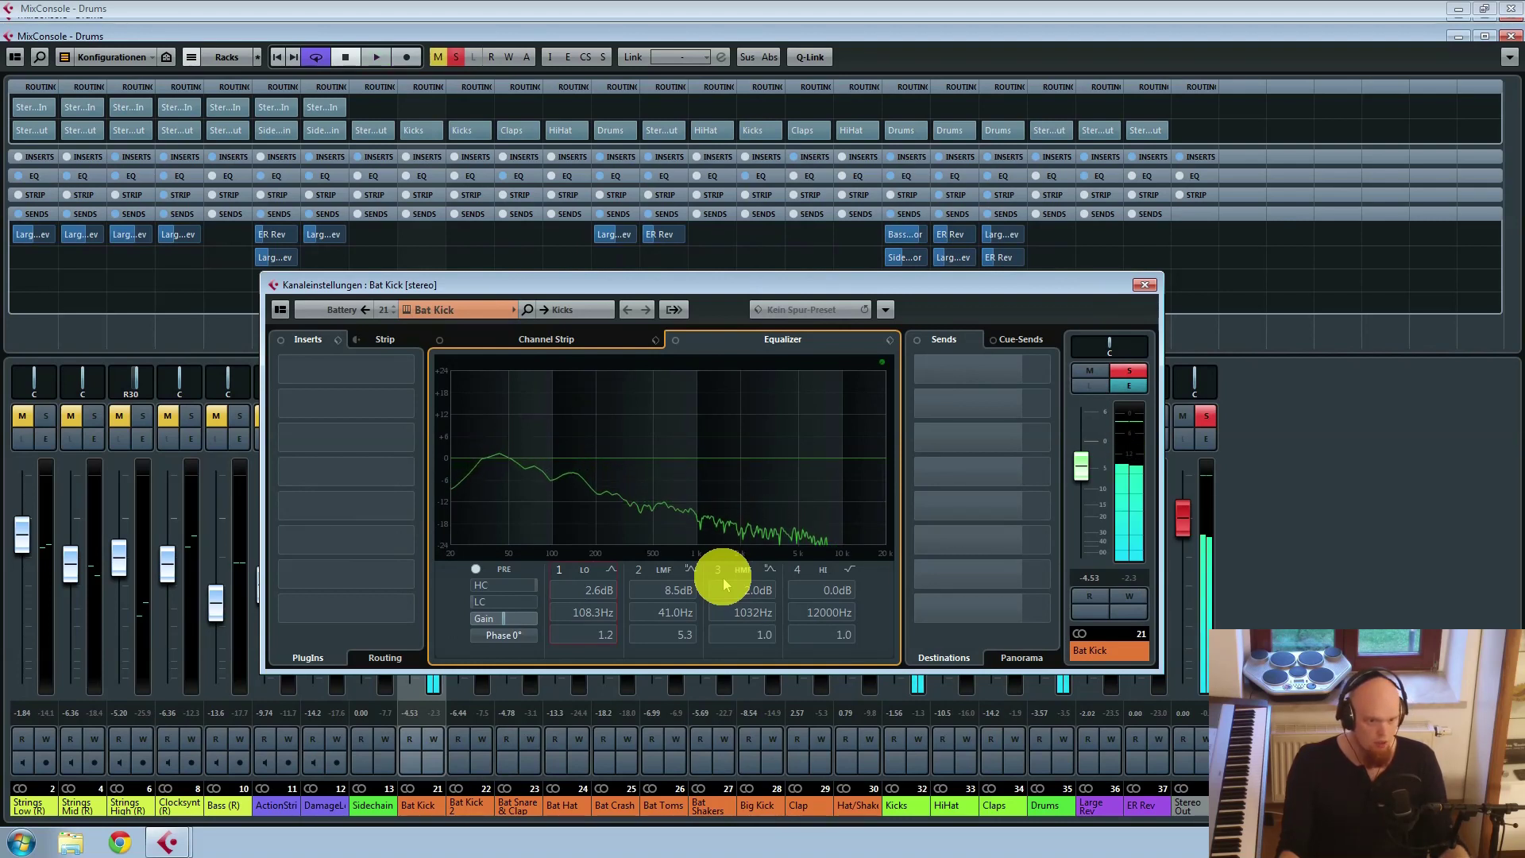
Step: Enable the Bat Kick's second EQ band with a Q of 11.3 and sweep its boost down to 35.7 Hz at 7.2 dB
{"action": "left_click", "coordinate": [604, 451]}
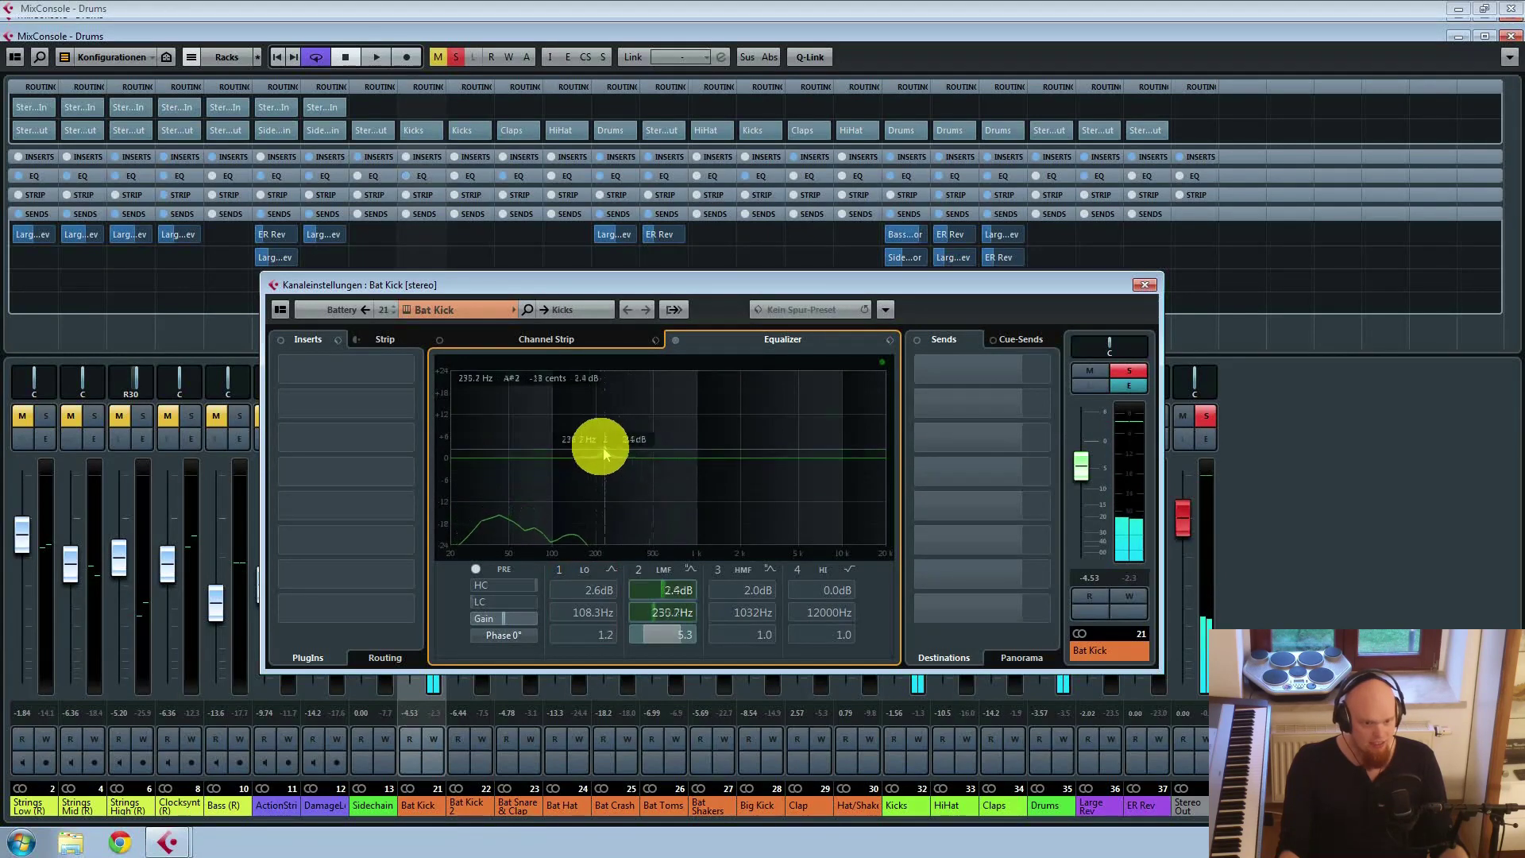
{"action": "left_click_drag", "start_coordinate": [603, 451], "coordinate": [577, 433]}
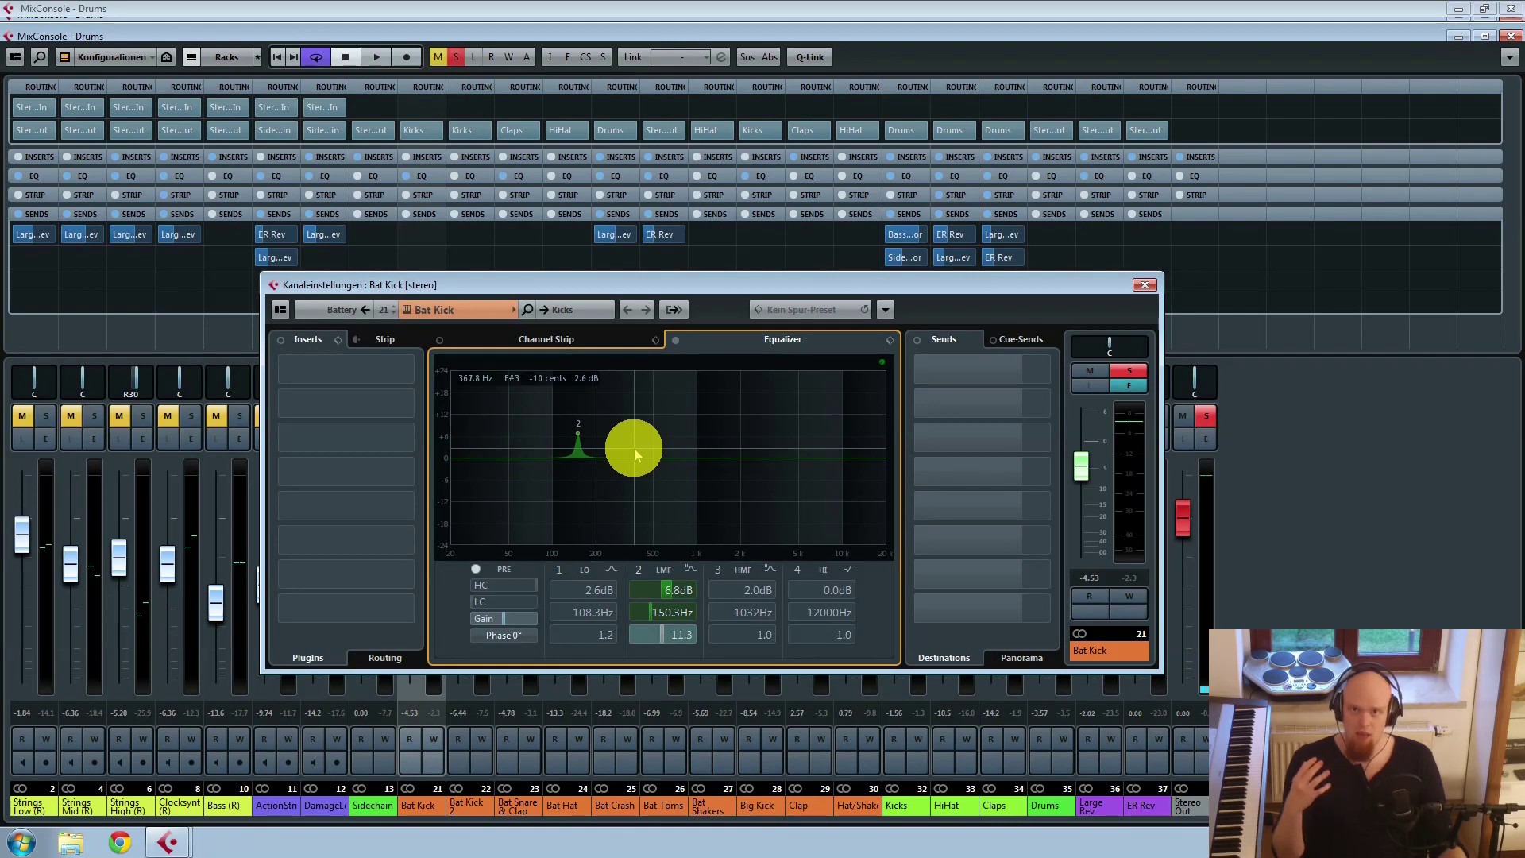
{"action": "mouse_move", "coordinate": [579, 436]}
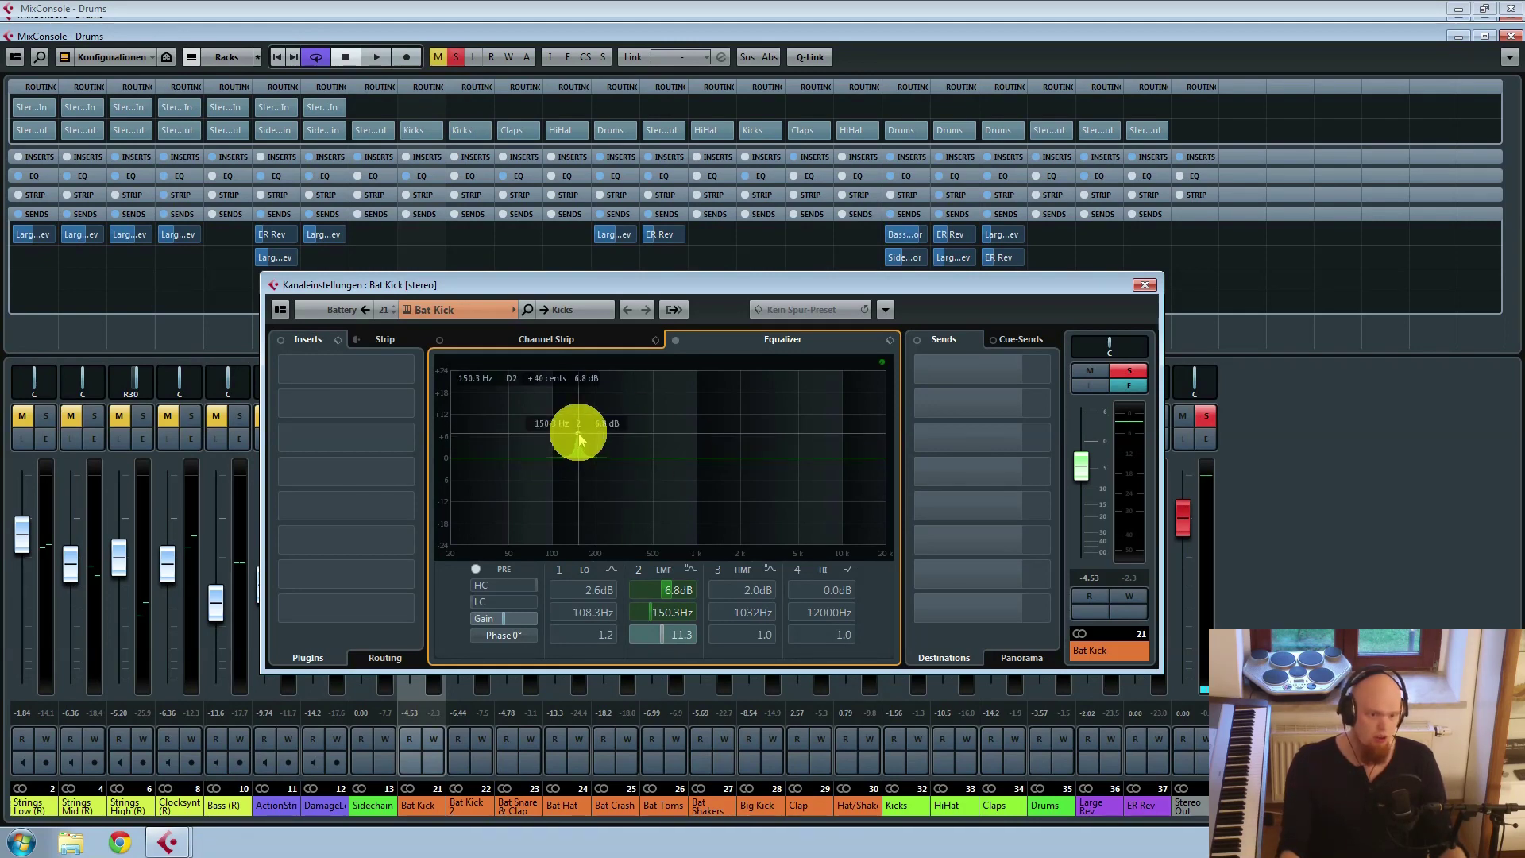
{"action": "left_click_drag", "start_coordinate": [579, 436], "coordinate": [493, 436]}
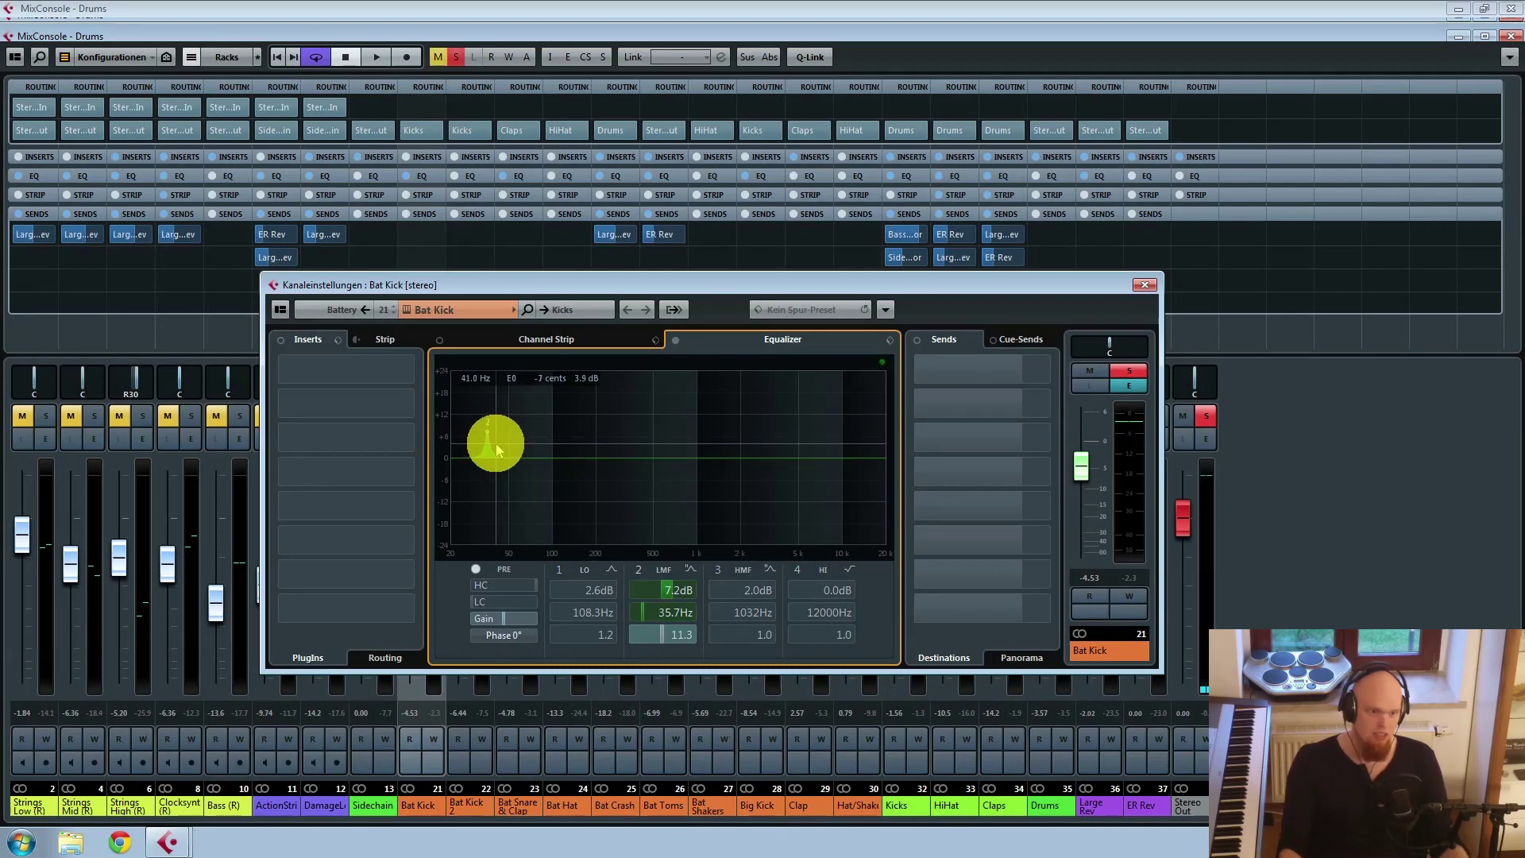
Step: While auditioning the Bat Kick, move the second EQ band to 41 Hz with a 10.3 dB boost
{"action": "key", "text": "space"}
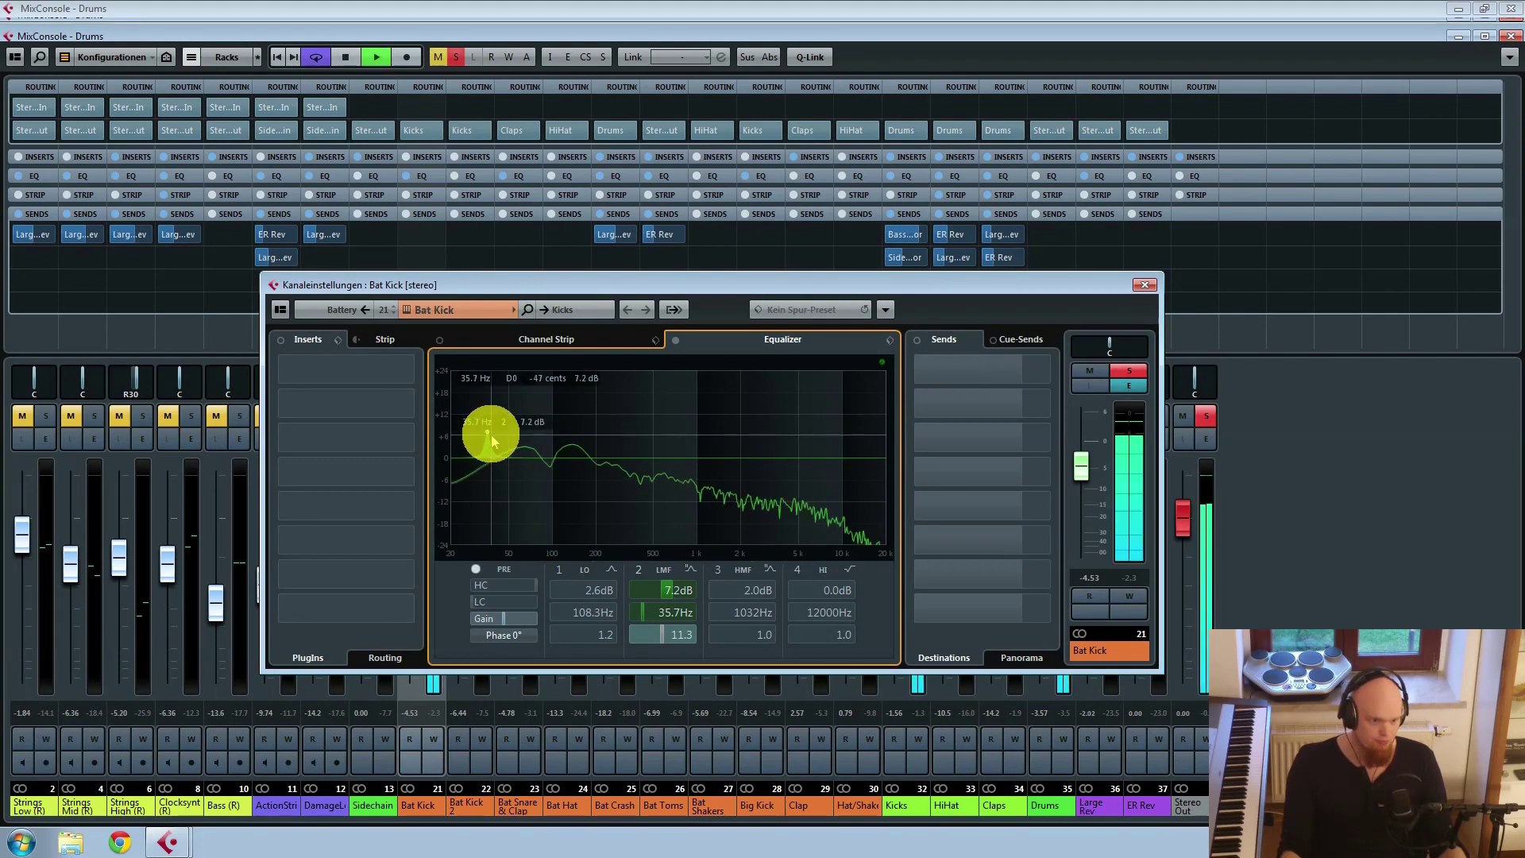
{"action": "mouse_move", "coordinate": [488, 435]}
{"action": "left_mouse_down"}
{"action": "mouse_move", "coordinate": [473, 434]}
{"action": "mouse_move", "coordinate": [498, 425]}
{"action": "left_mouse_up"}
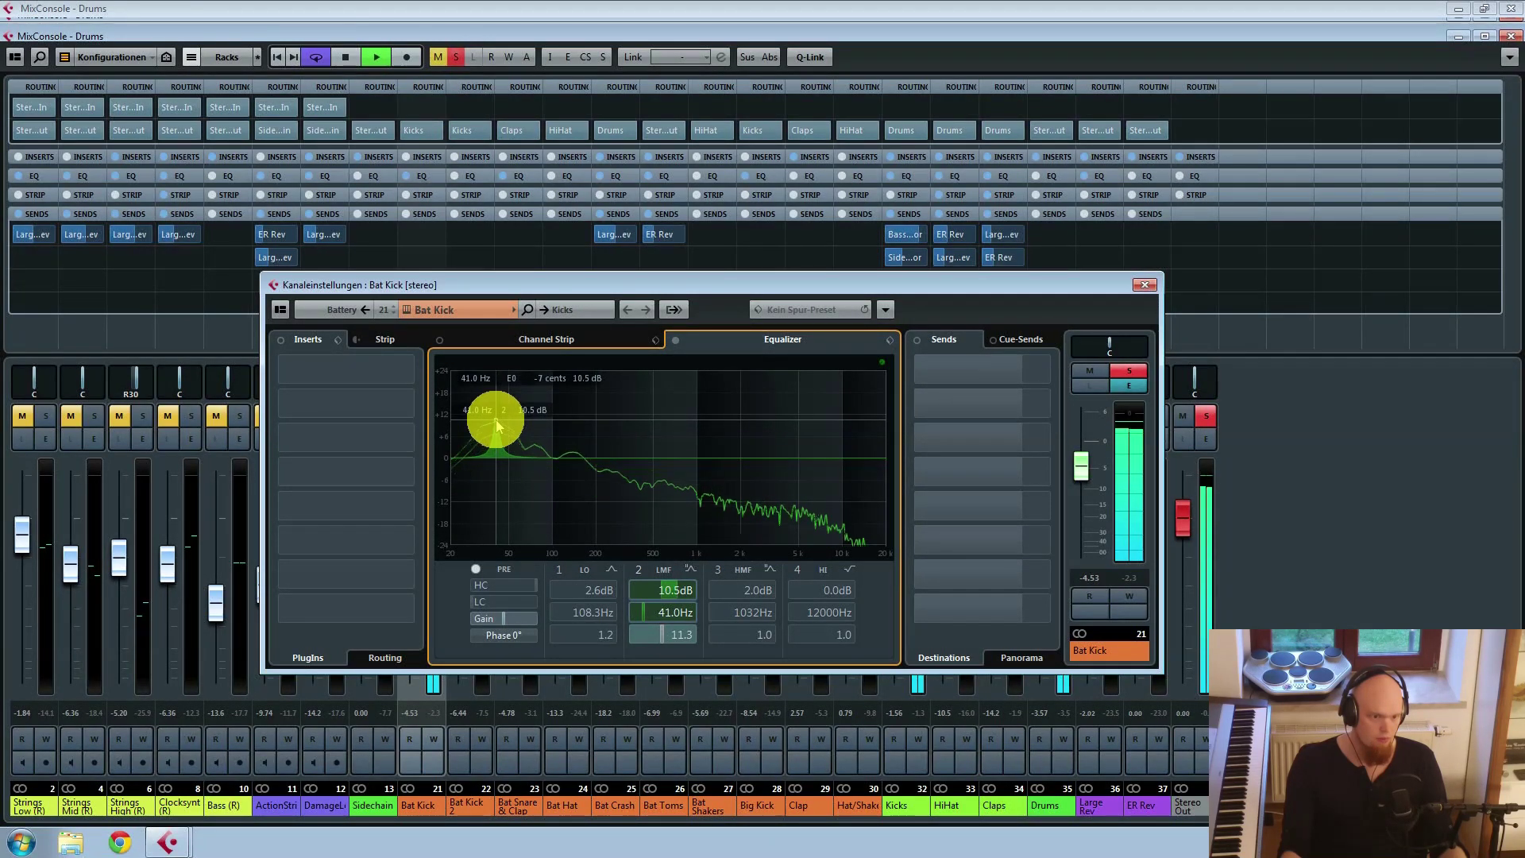
{"action": "key", "text": "space"}
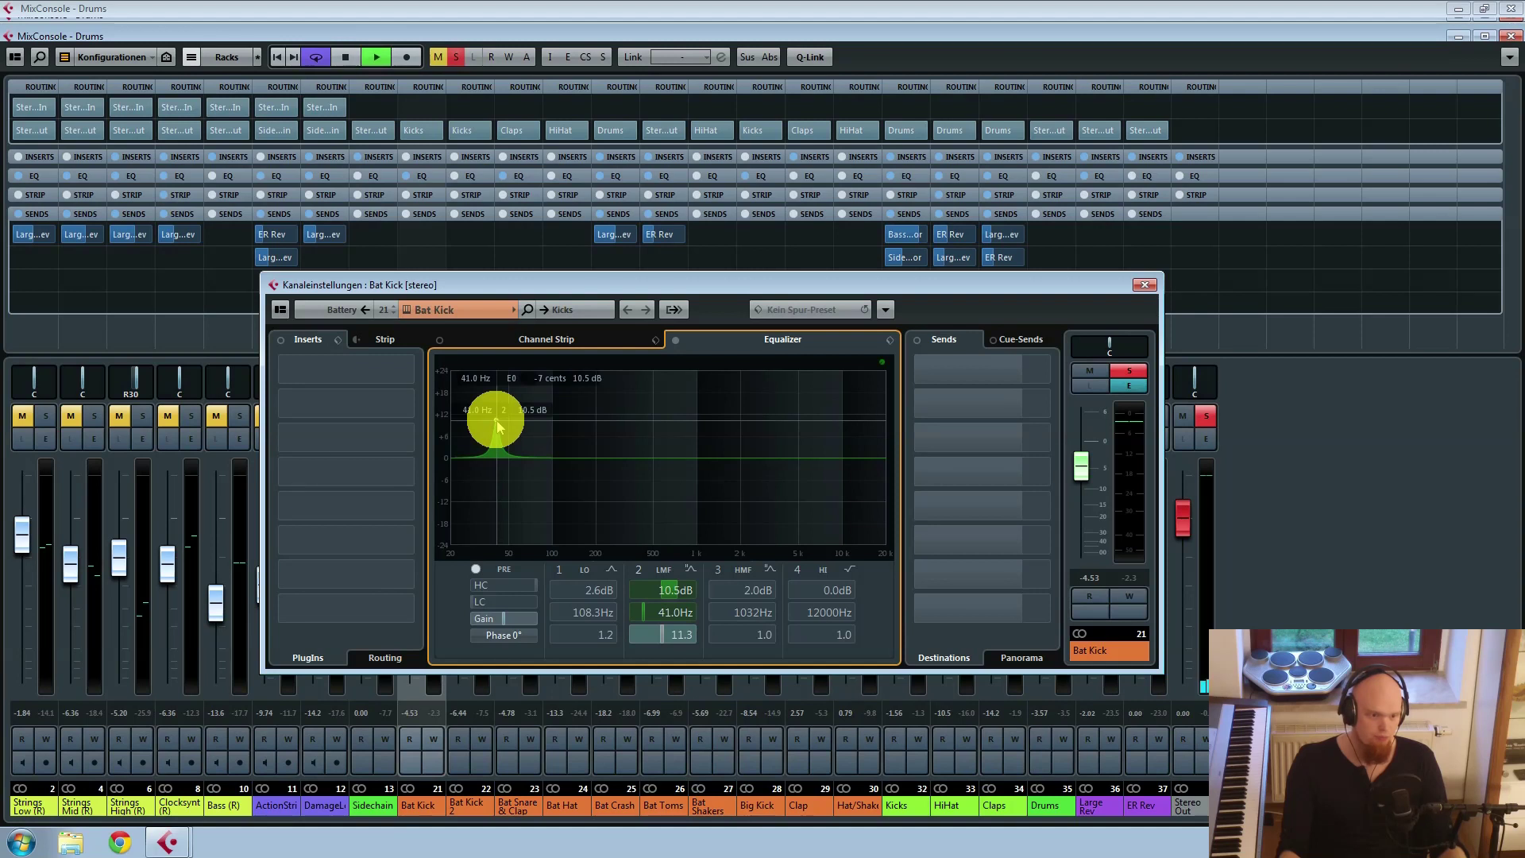
{"action": "left_click_drag", "start_coordinate": [498, 427], "coordinate": [494, 426]}
{"action": "key", "text": "space"}
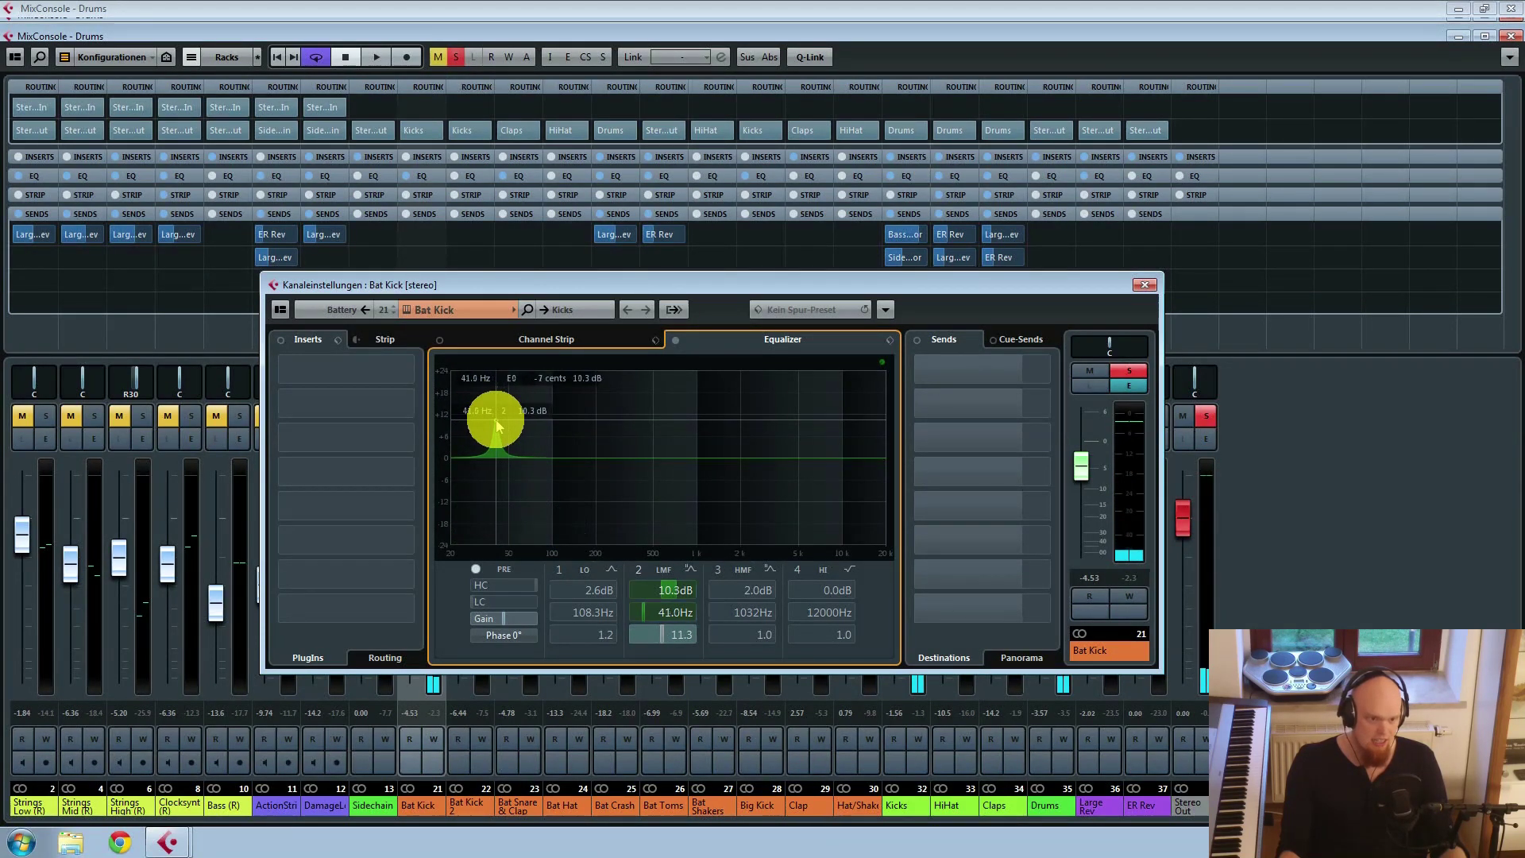
Step: Open the Battery 4 instrument to point out the Tune control for the Kick Neon S sample, and close it
{"action": "left_click", "coordinate": [405, 311]}
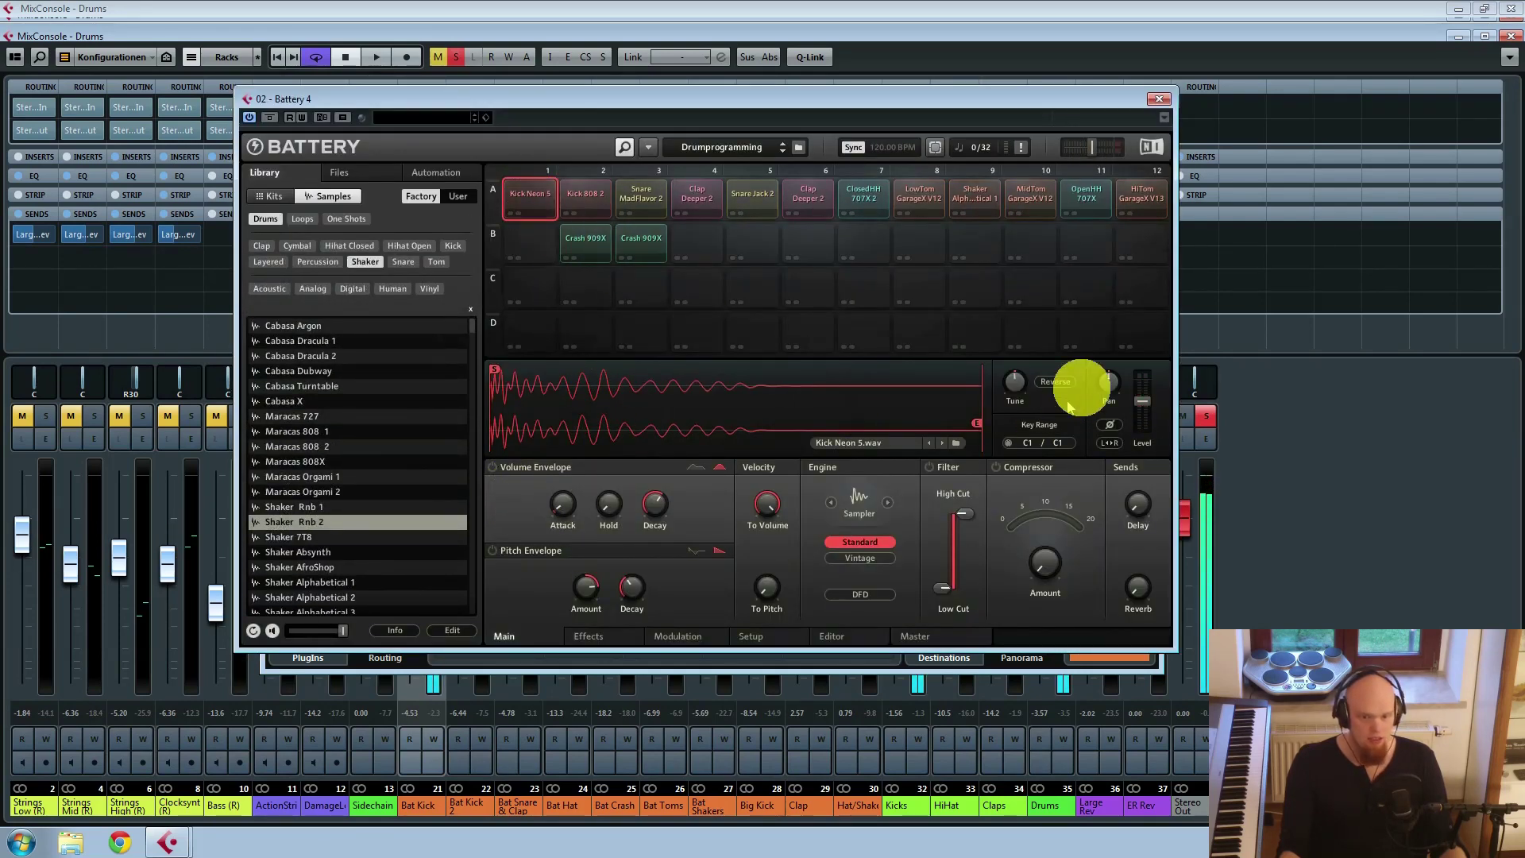
{"action": "mouse_move", "coordinate": [1013, 387]}
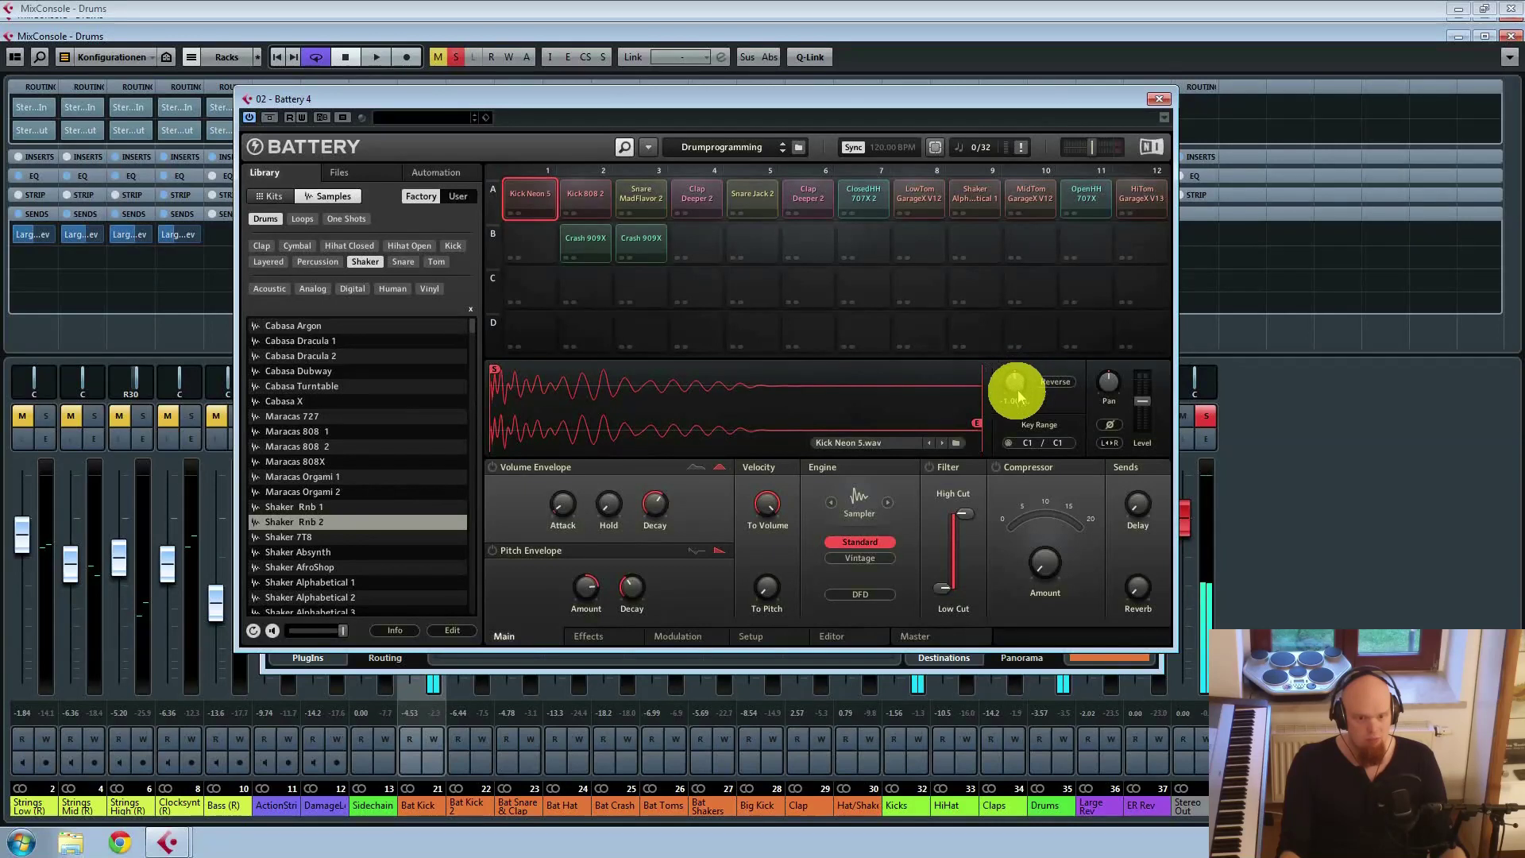
{"action": "left_click_drag", "start_coordinate": [1018, 395], "coordinate": [1020, 364]}
{"action": "left_click", "coordinate": [1159, 98]}
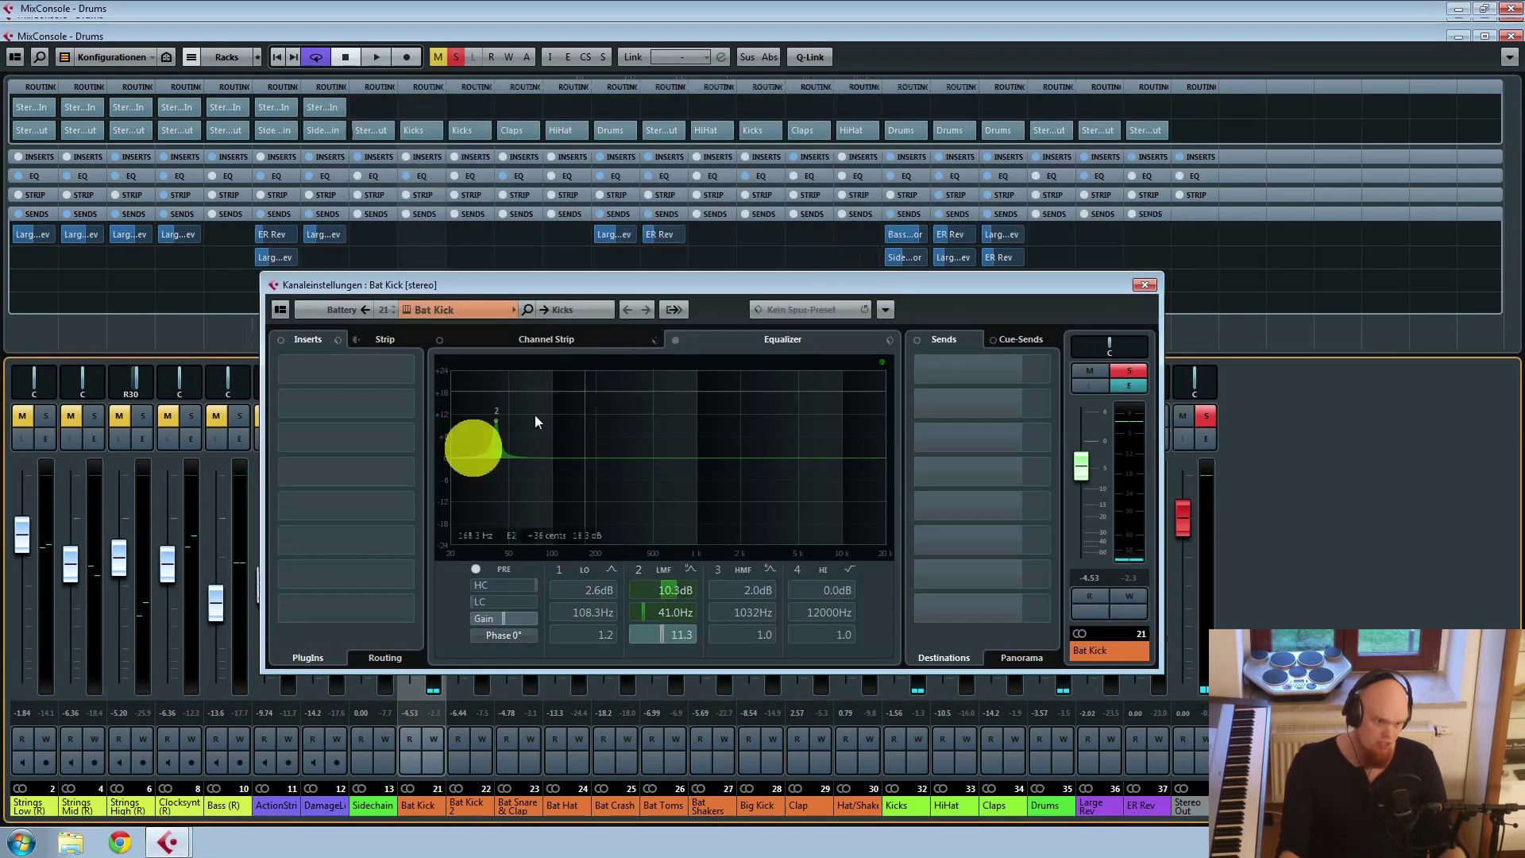
Step: Switch off the second EQ band of the Bat Kick and close its channel settings
{"action": "mouse_move", "coordinate": [469, 442]}
{"action": "left_mouse_down"}
{"action": "mouse_move", "coordinate": [527, 436]}
{"action": "mouse_move", "coordinate": [479, 429]}
{"action": "mouse_move", "coordinate": [492, 433]}
{"action": "left_mouse_up"}
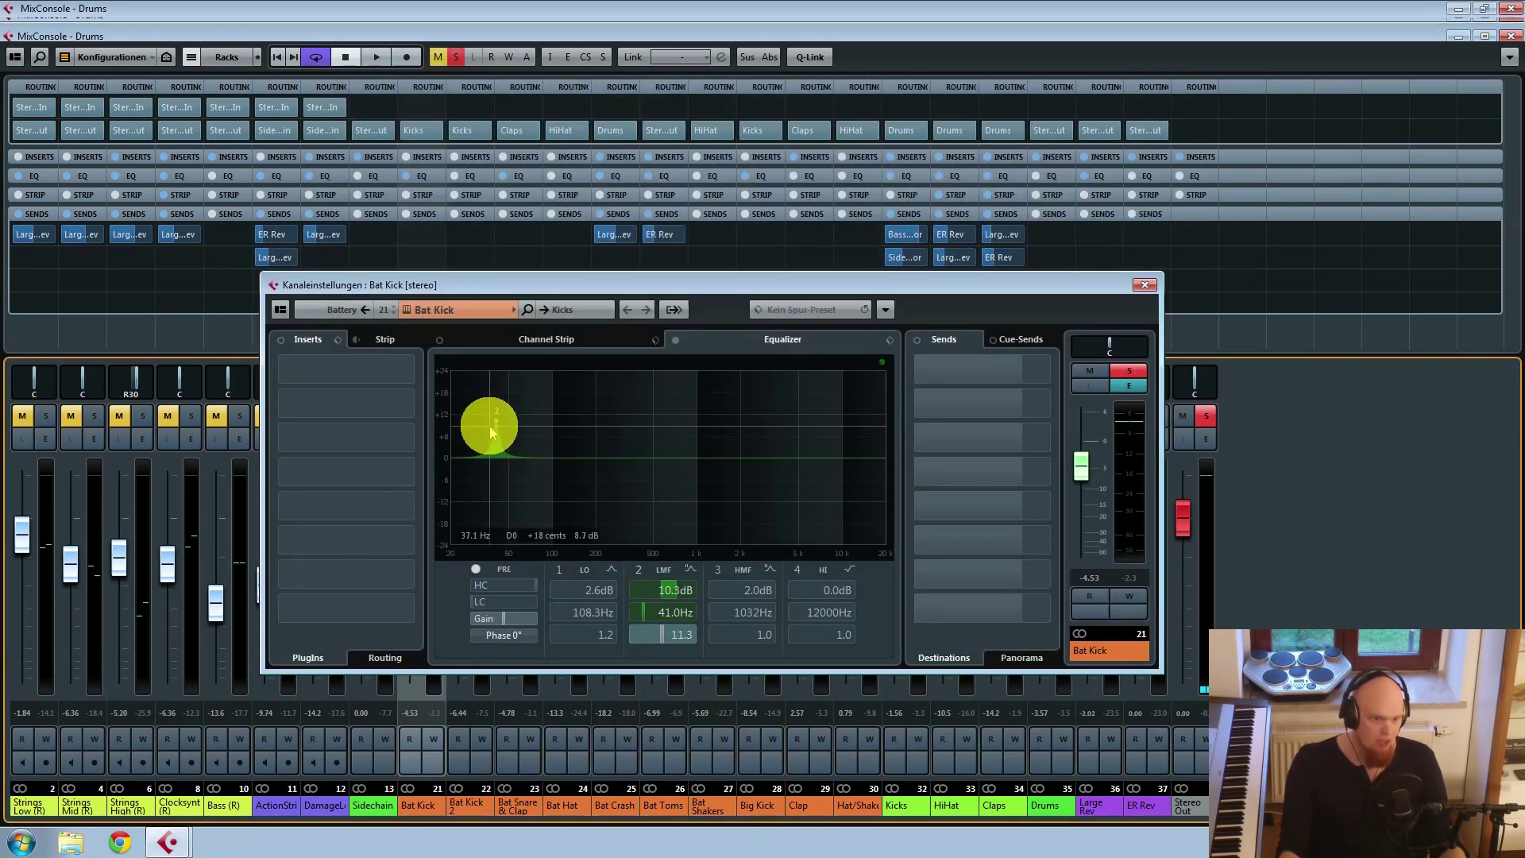
{"action": "left_click", "coordinate": [637, 569]}
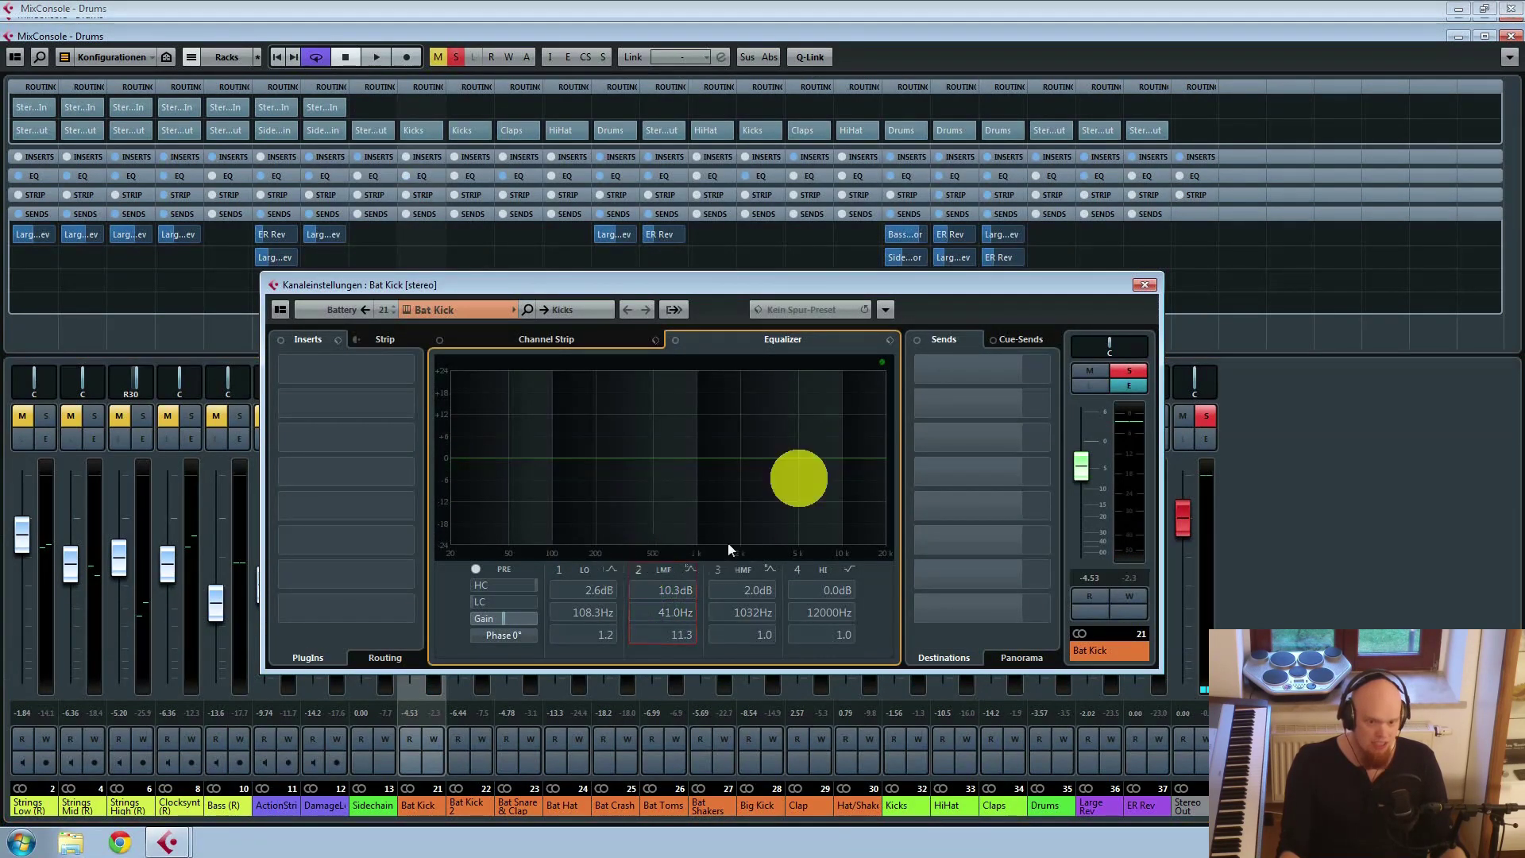
{"action": "left_click", "coordinate": [1144, 284]}
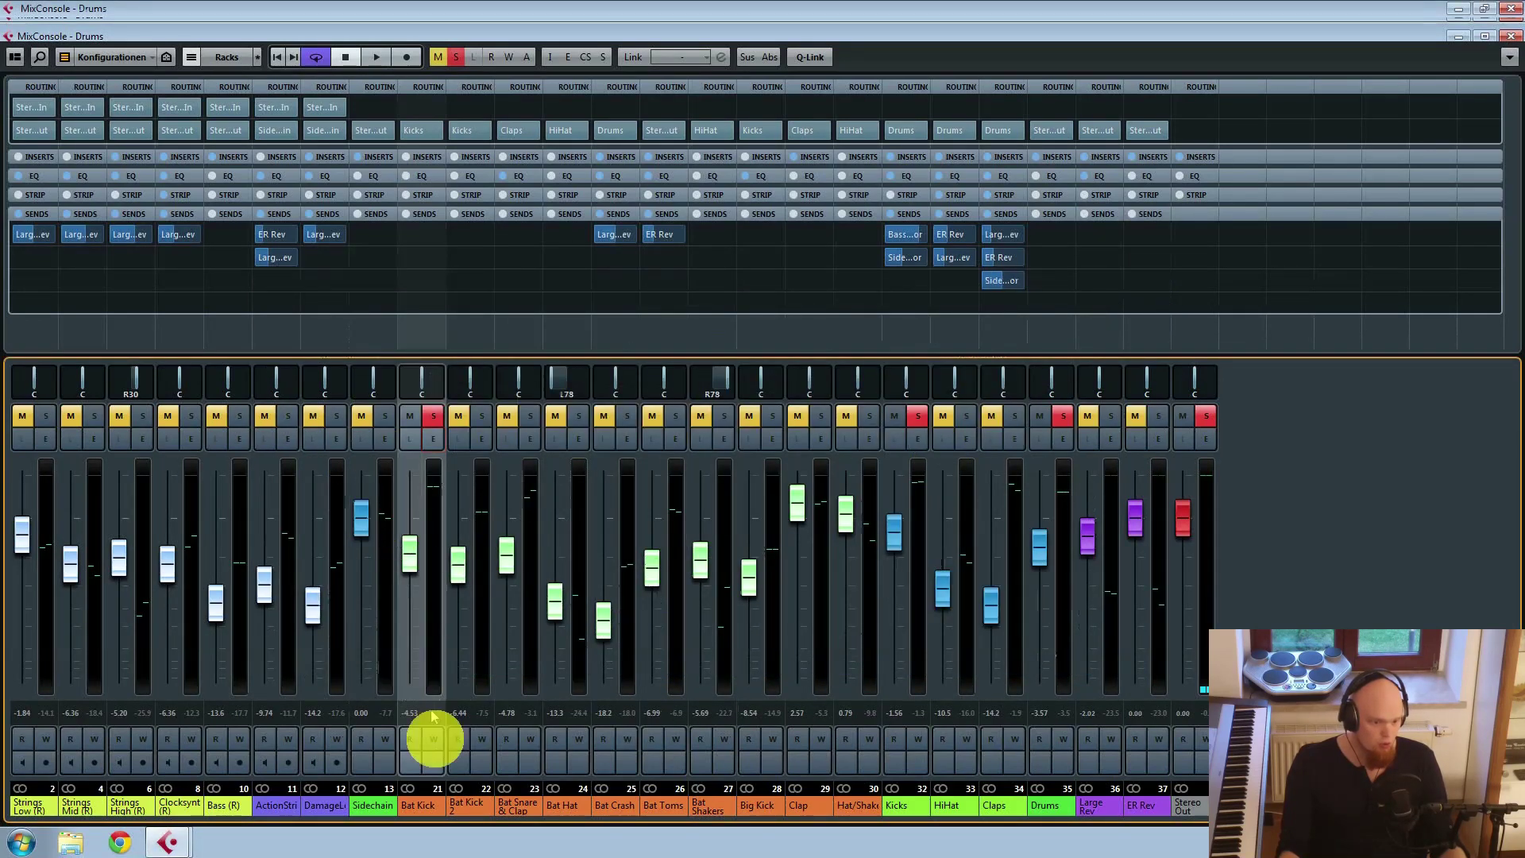
Step: Solo Bat Kick 2 and Big Kick alongside Bat Kick, and play all three kicks together through the Kicks group
{"action": "left_click", "coordinate": [482, 416]}
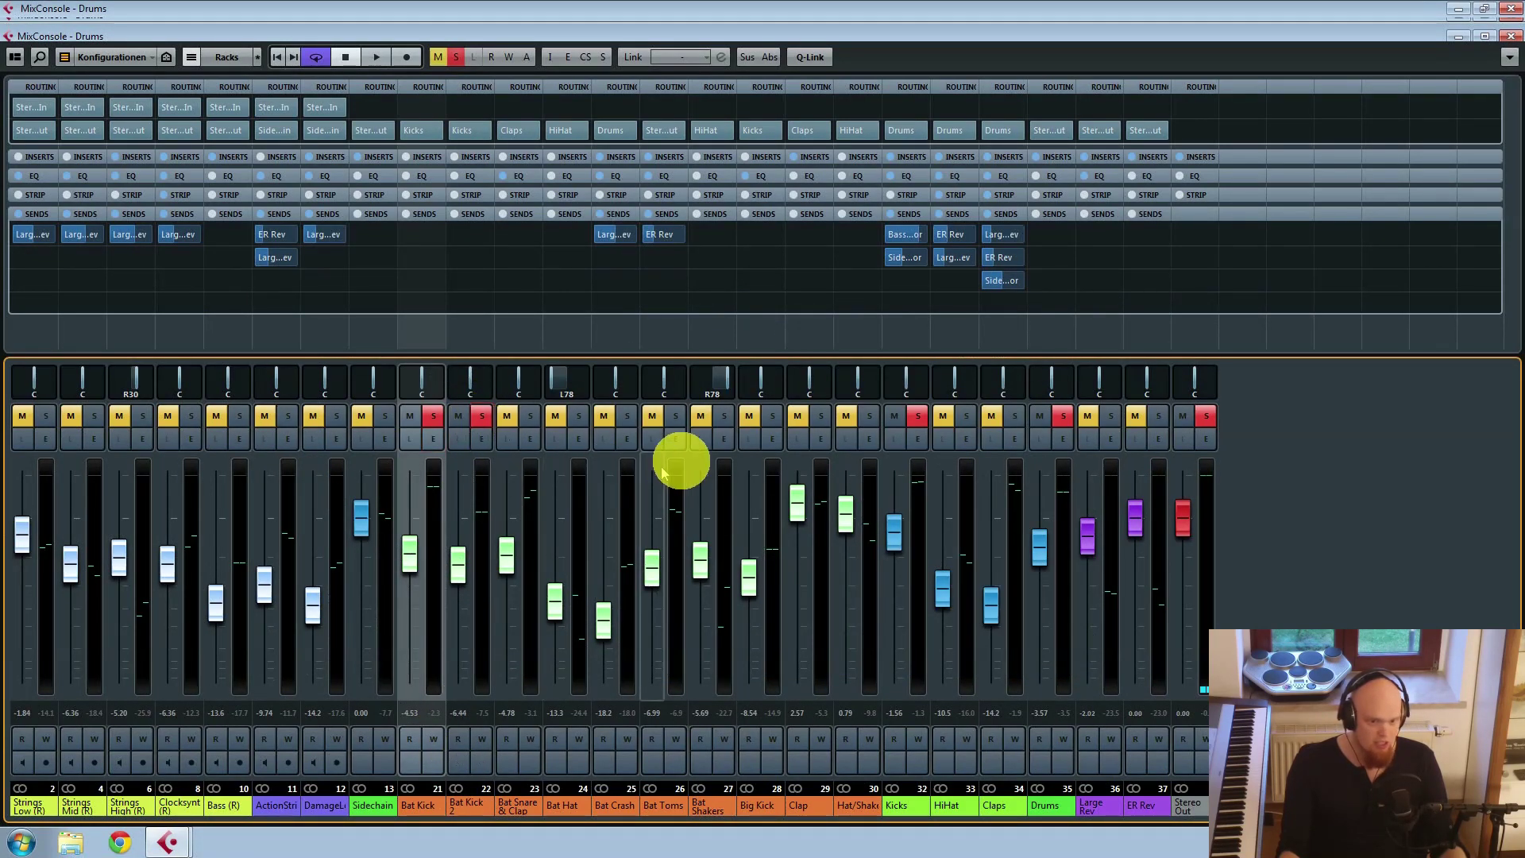
{"action": "left_click", "coordinate": [773, 415]}
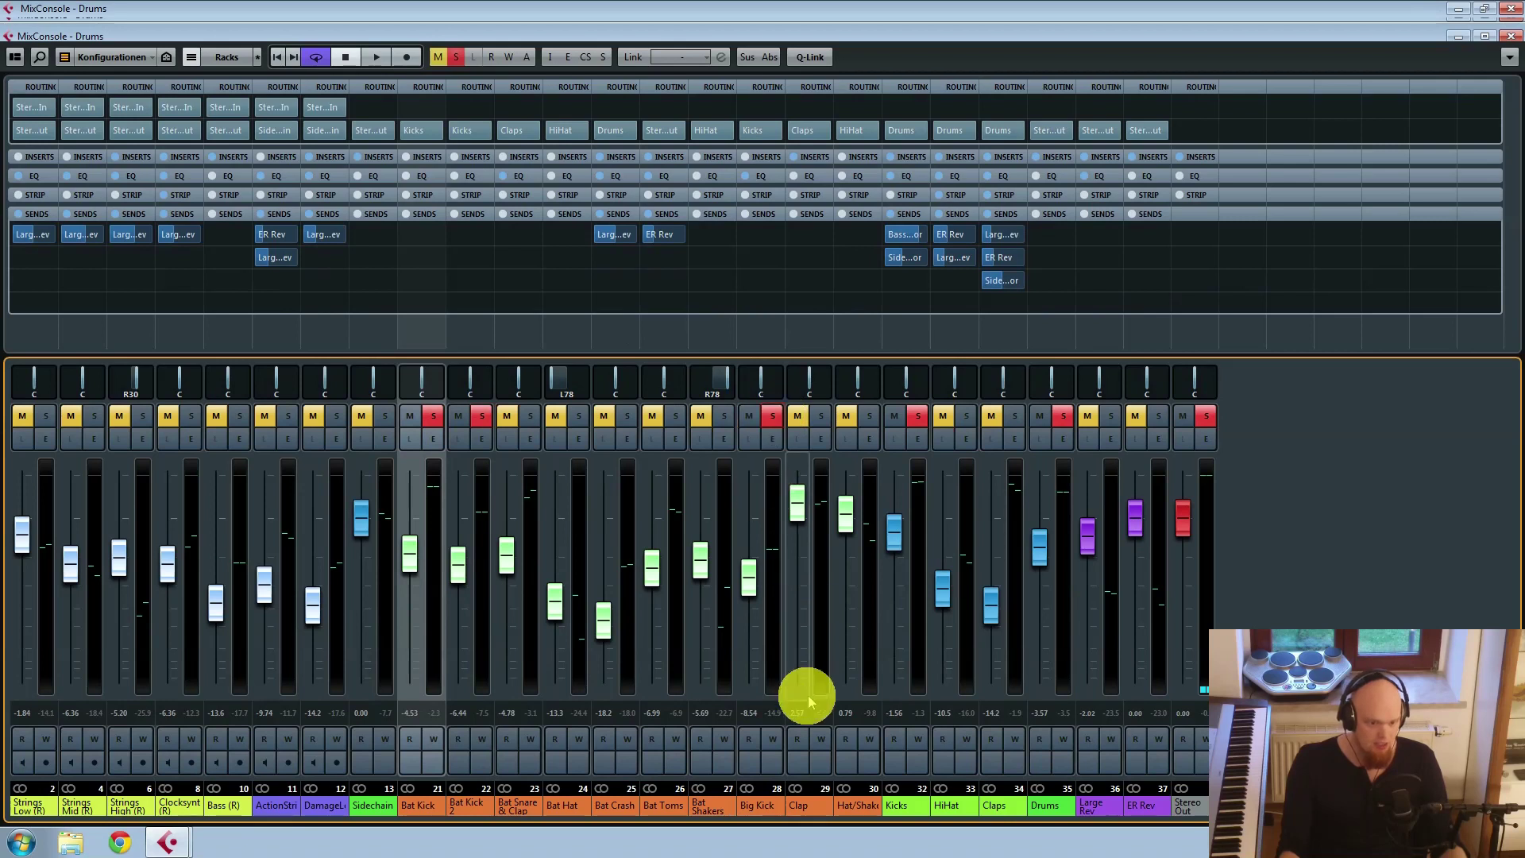
{"action": "key", "text": "space"}
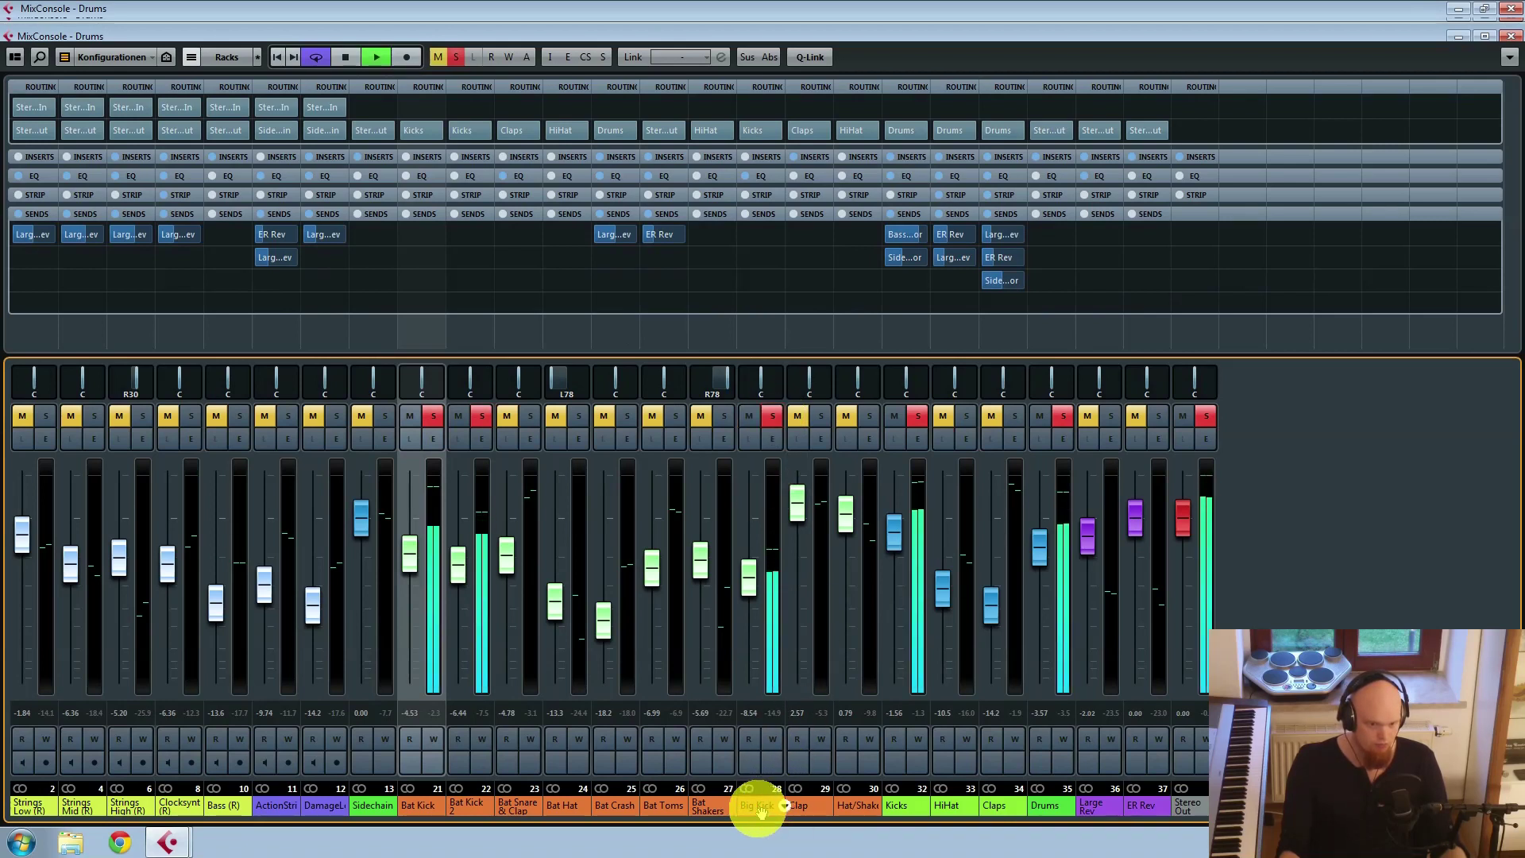
{"action": "left_click", "coordinate": [760, 806]}
{"action": "left_click", "coordinate": [893, 705]}
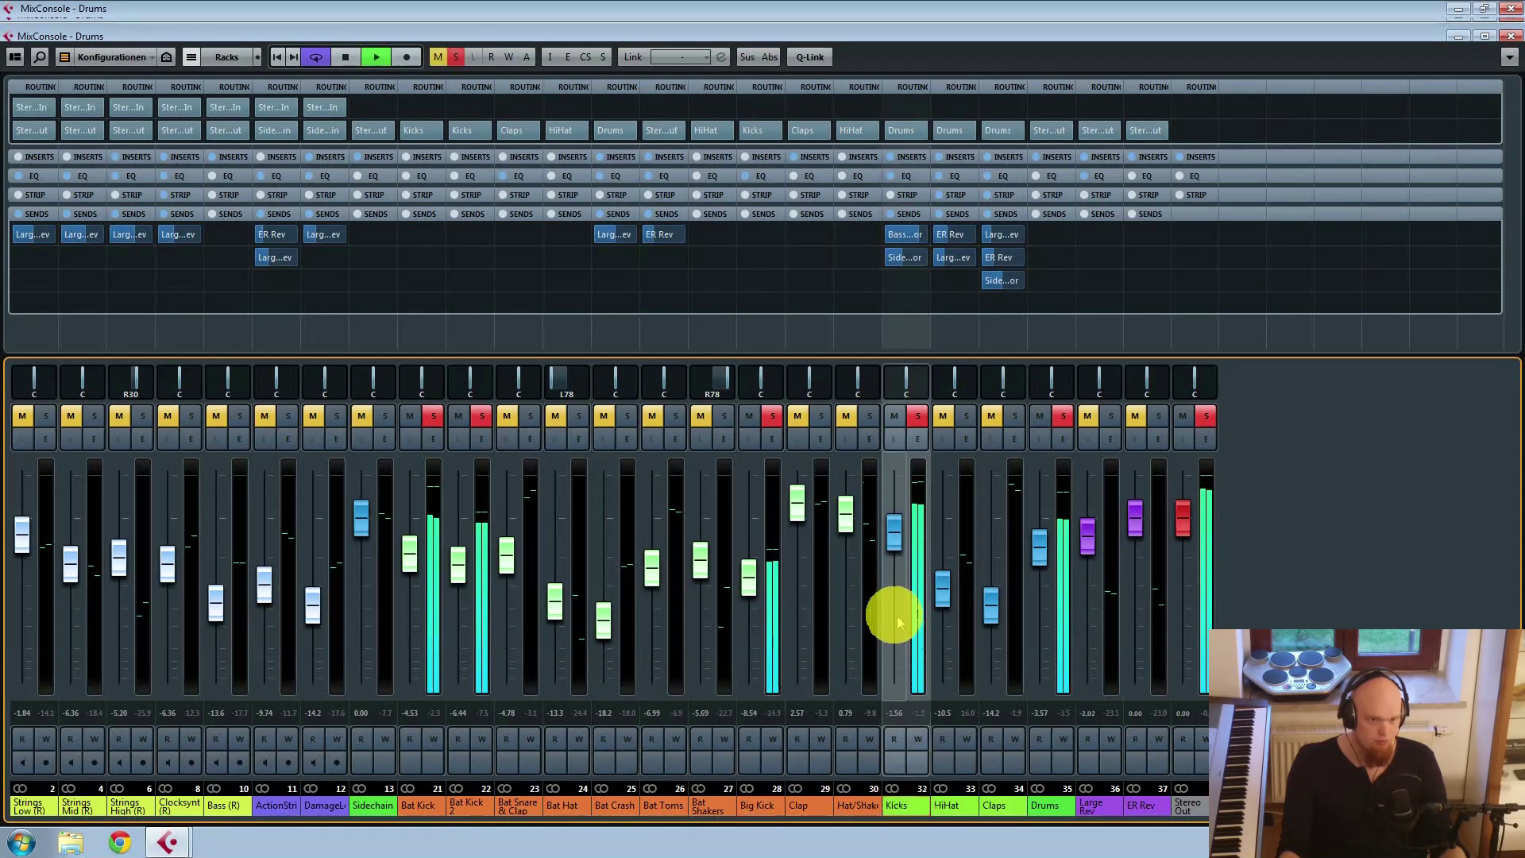
{"action": "key", "text": "space"}
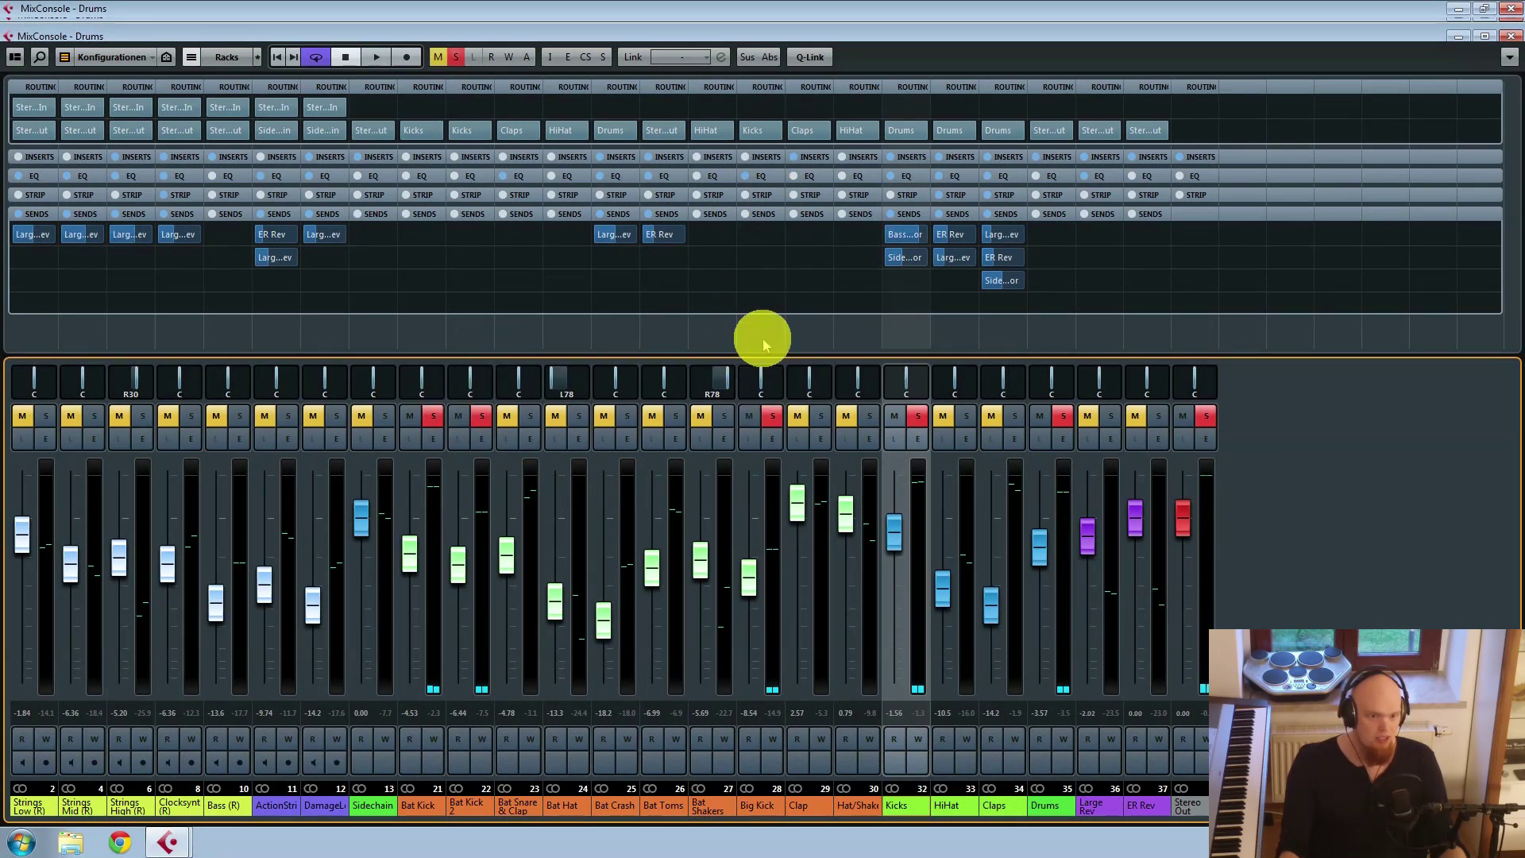
Step: Open the Big Kick channel settings to examine its low cut and equalizer curve, and close them
{"action": "left_click", "coordinate": [772, 438]}
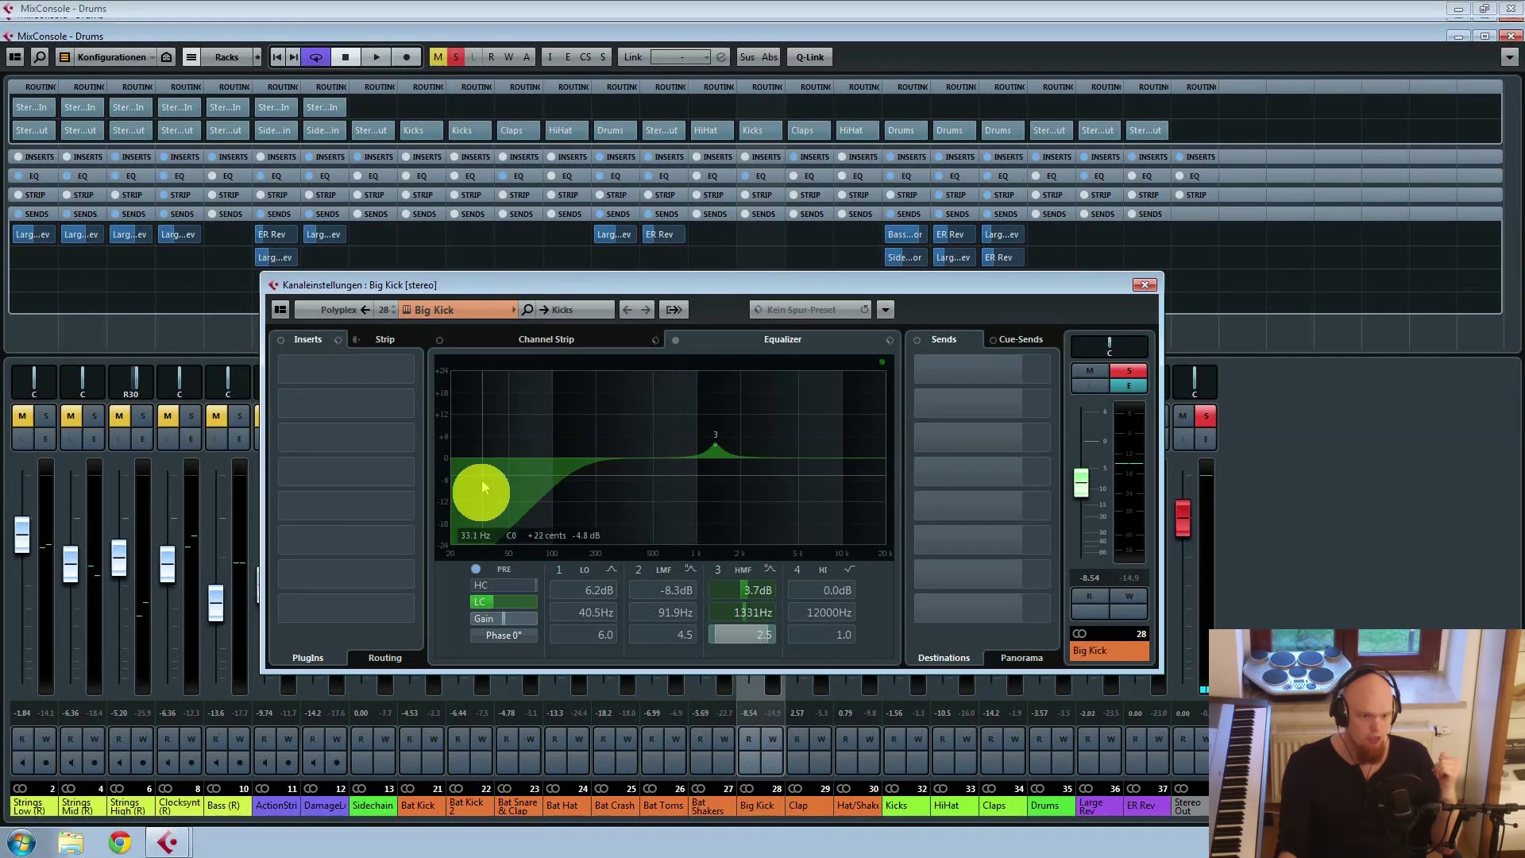
{"action": "left_click", "coordinate": [1143, 285]}
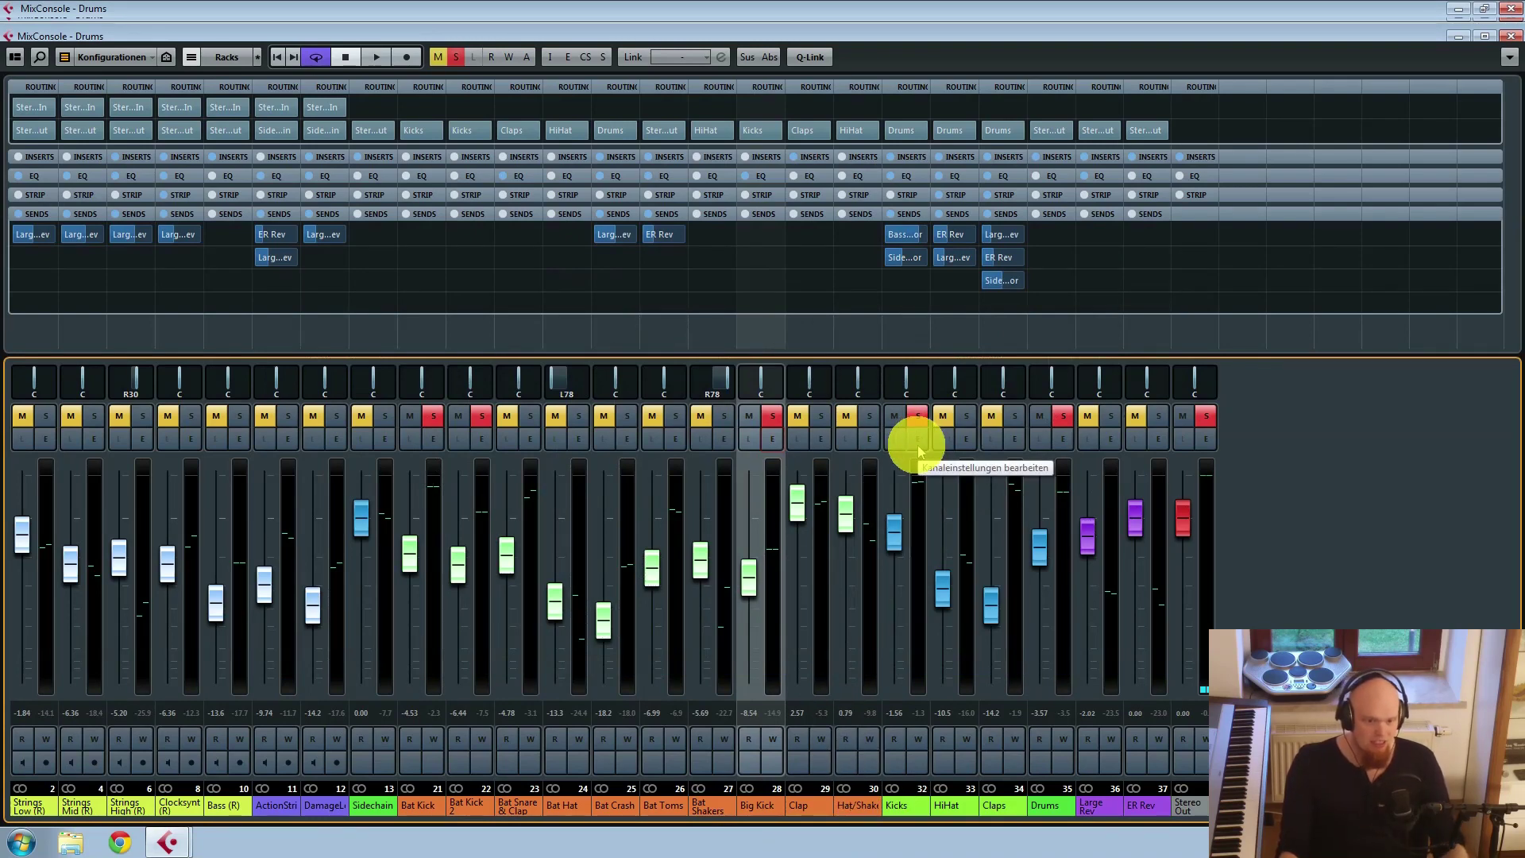
Step: In the Kicks group channel settings, set the third EQ band's gain to 1.8 dB and the fourth's to 2.2 dB while listening
{"action": "left_click", "coordinate": [918, 438]}
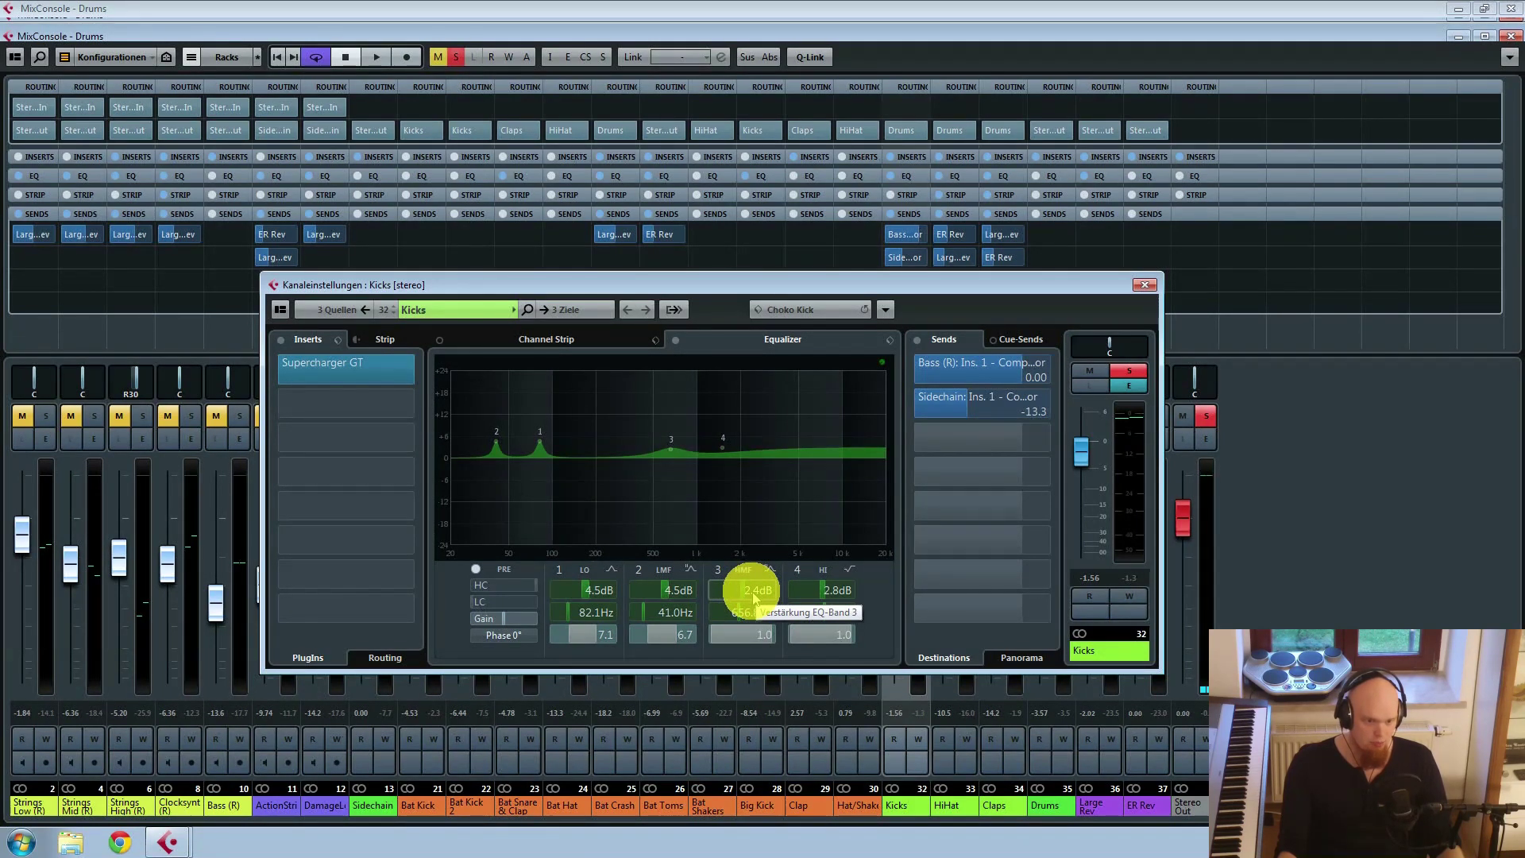
{"action": "key", "text": "space"}
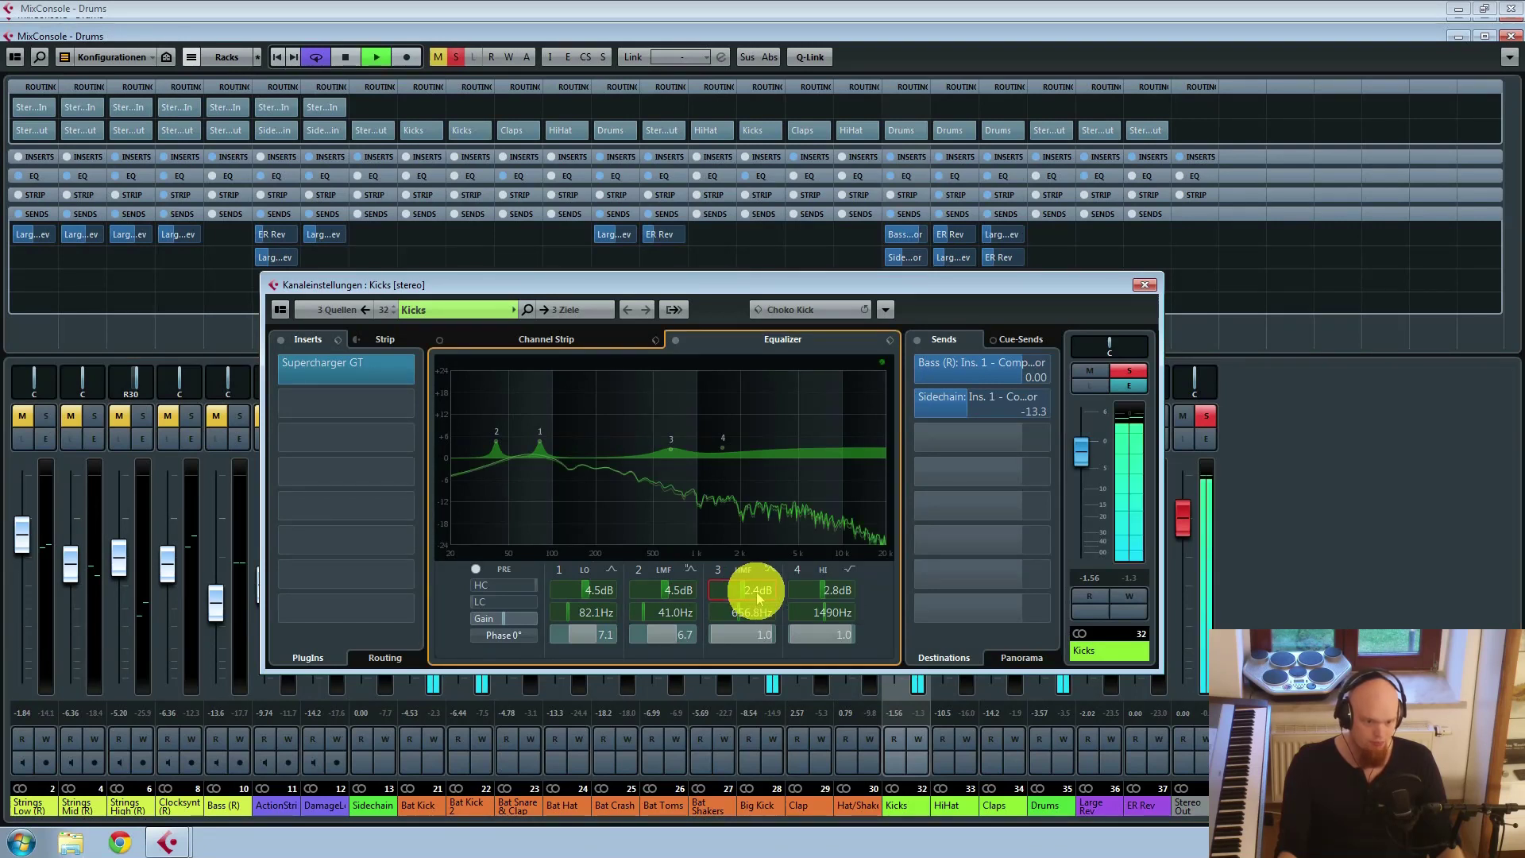
{"action": "left_click_drag", "start_coordinate": [756, 593], "coordinate": [850, 597]}
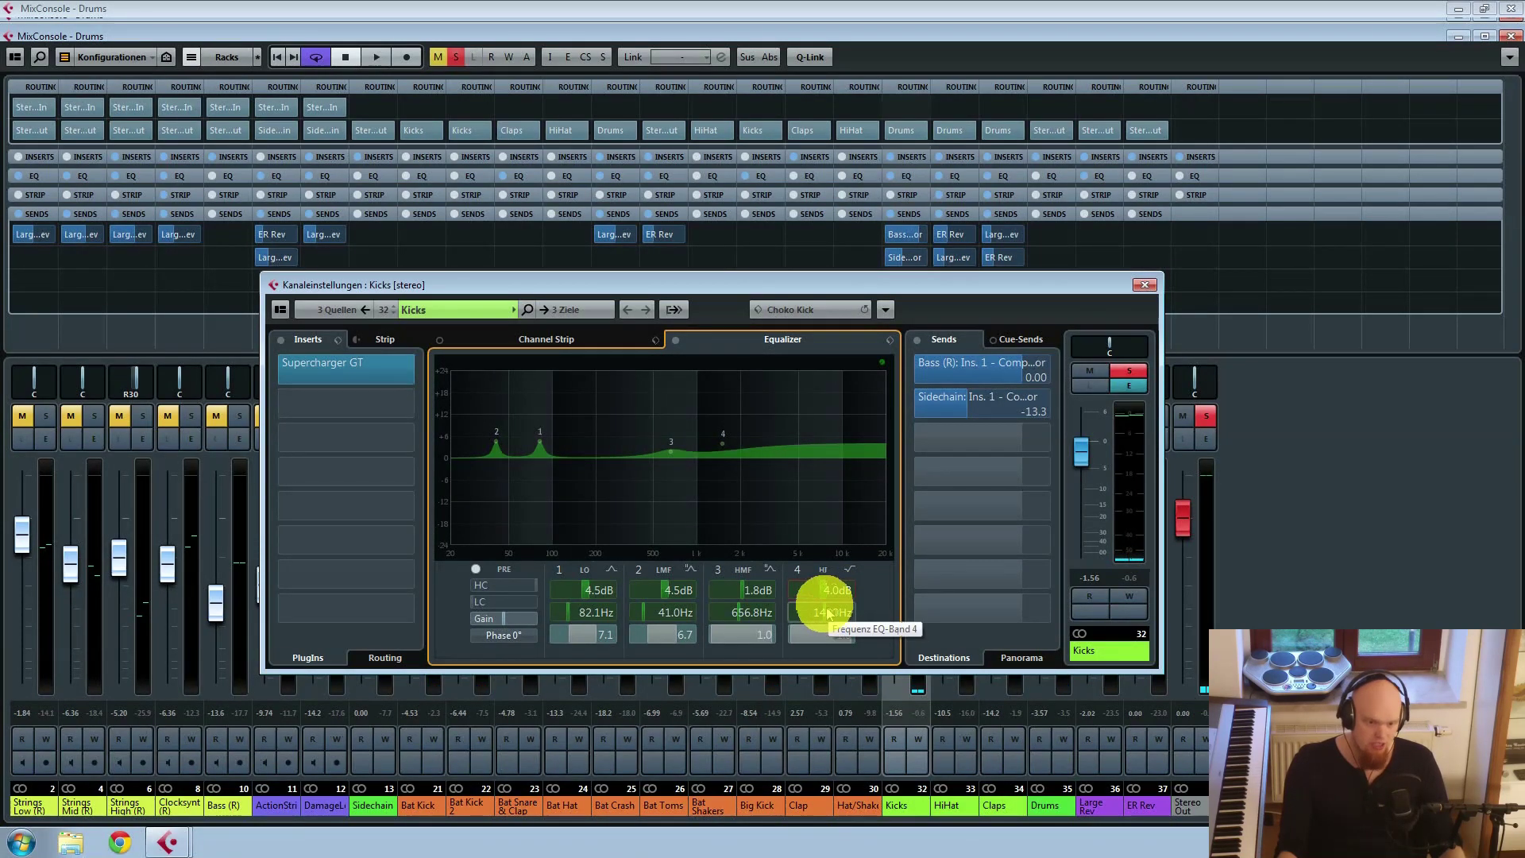
{"action": "mouse_move", "coordinate": [834, 589]}
{"action": "left_mouse_down"}
{"action": "mouse_move", "coordinate": [847, 596]}
{"action": "mouse_move", "coordinate": [813, 596]}
{"action": "mouse_move", "coordinate": [834, 602]}
{"action": "left_mouse_up"}
{"action": "key", "text": "space"}
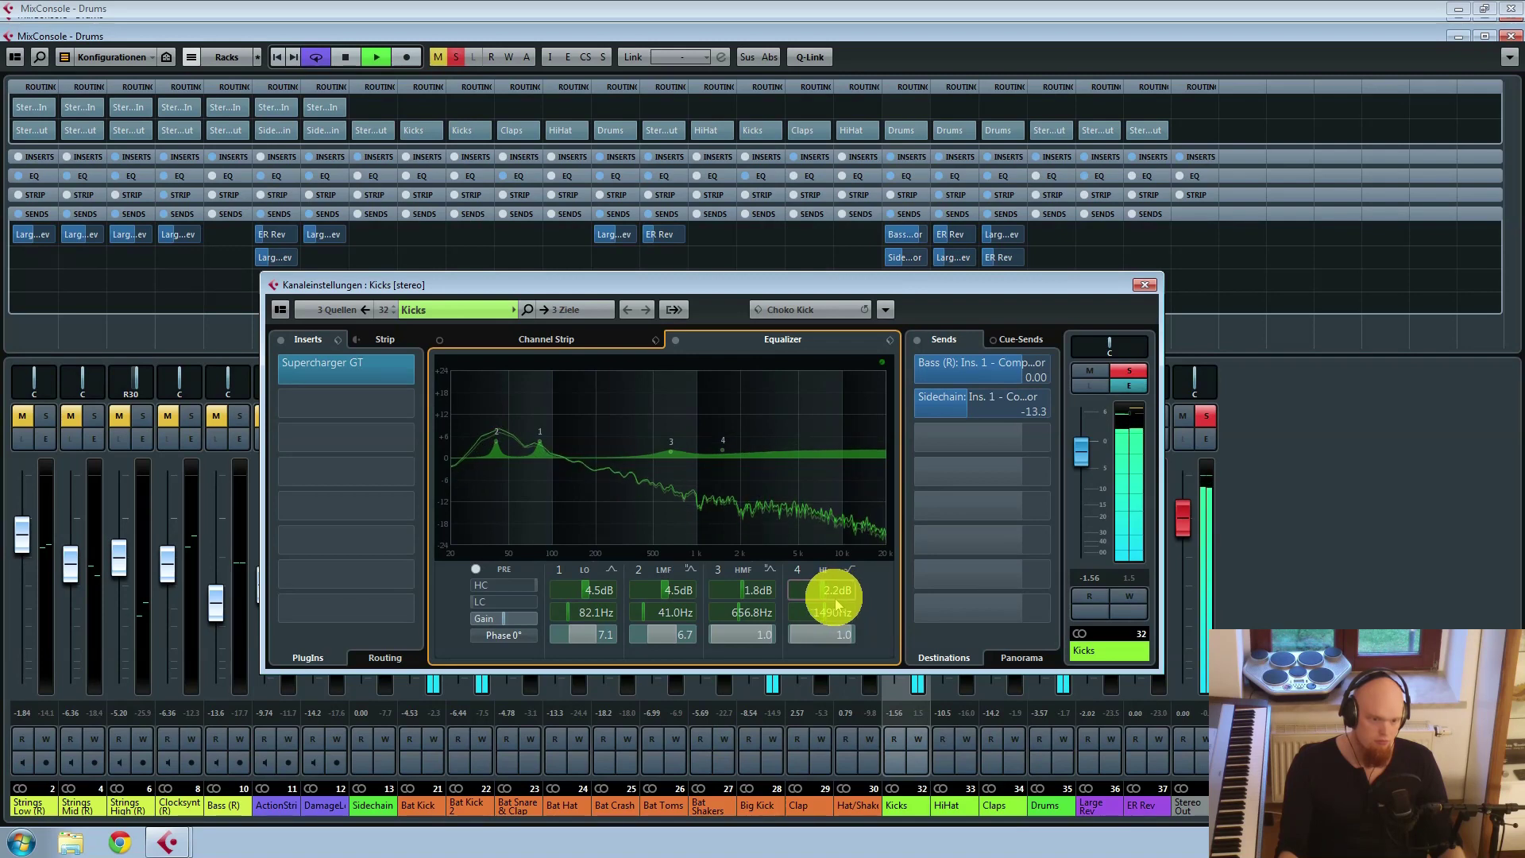
{"action": "key", "text": "space"}
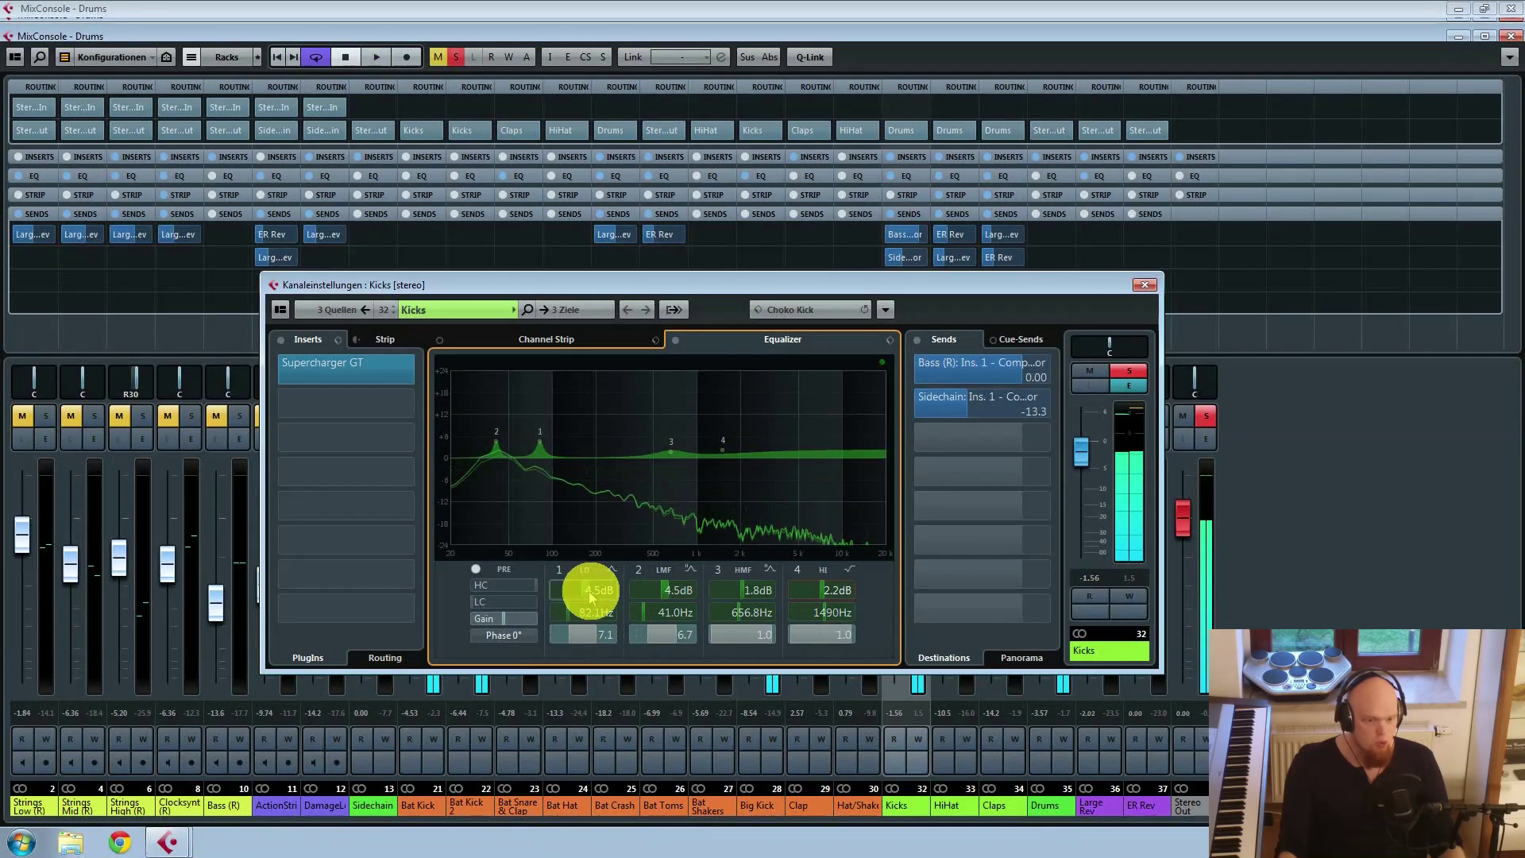
Step: Audition the low EQ boosts on the Kicks group, leaving the first band at 4.5 dB and the second at 4.4 dB
{"action": "key", "text": "space"}
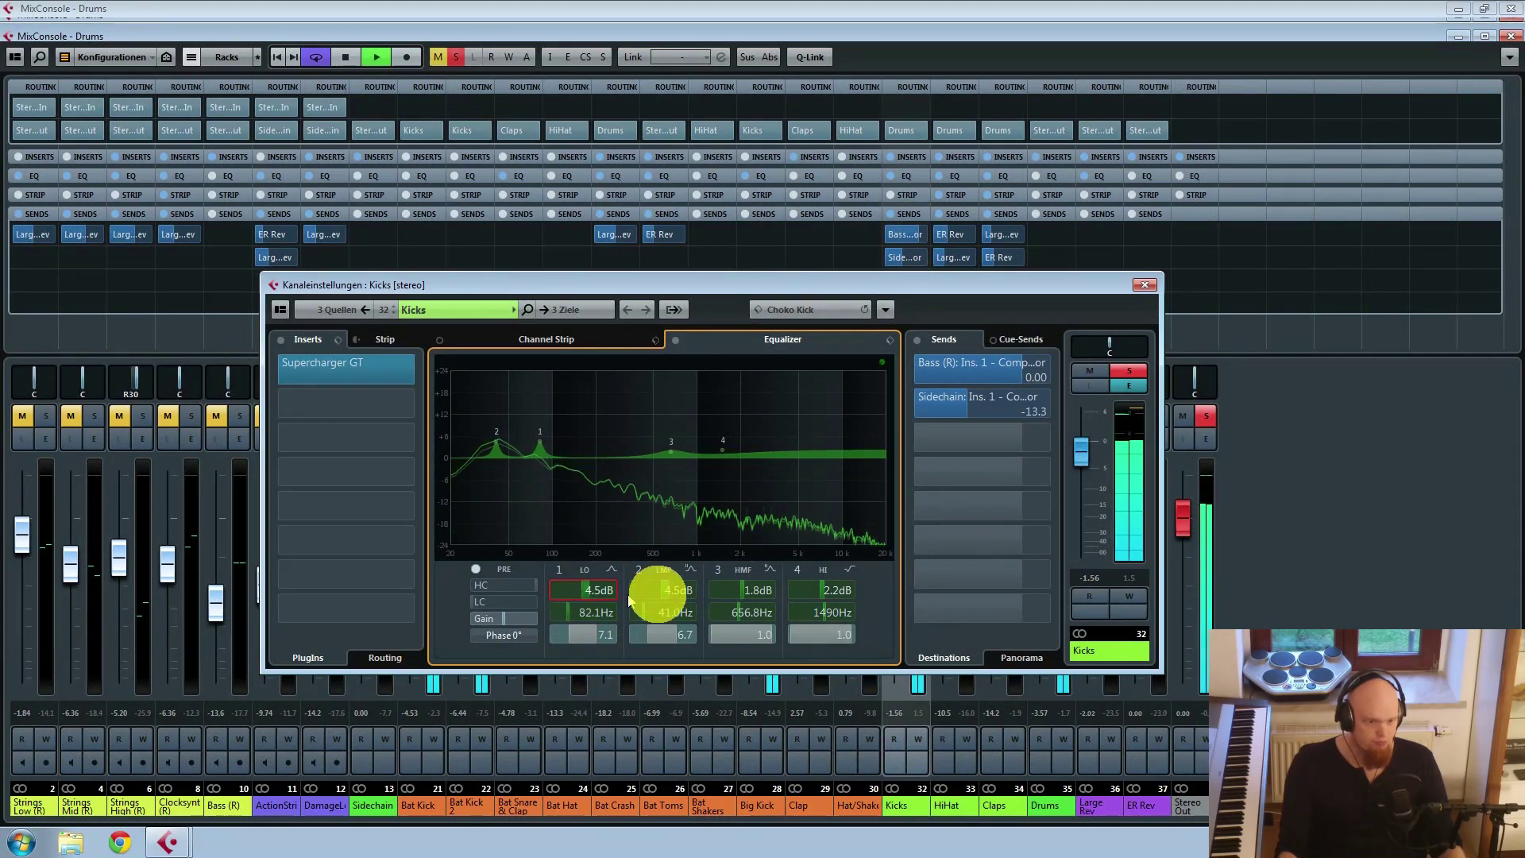
{"action": "left_click_drag", "start_coordinate": [630, 601], "coordinate": [522, 461]}
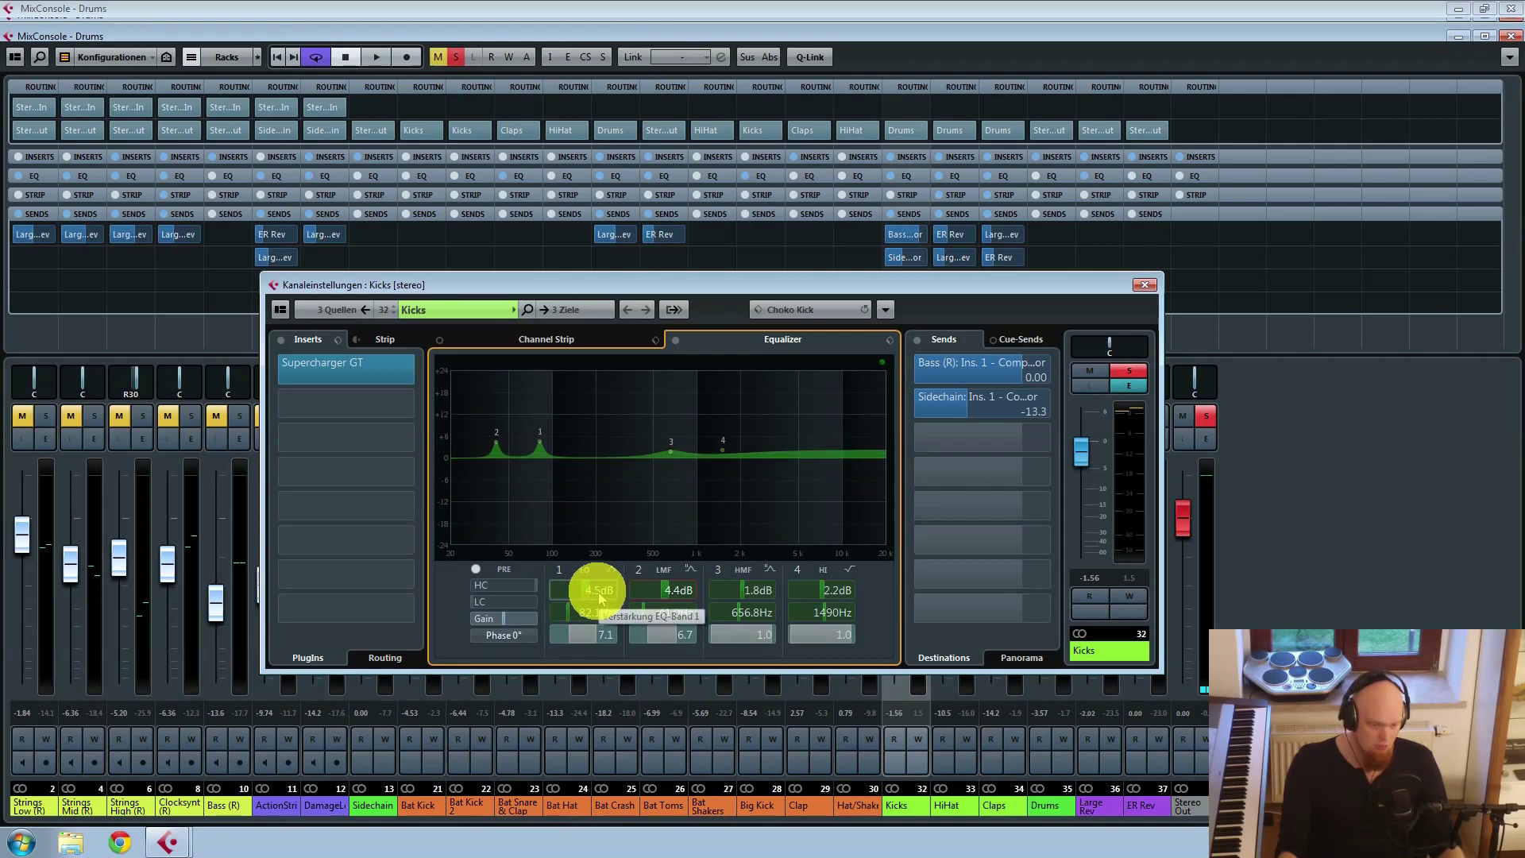
{"action": "key", "text": "space"}
{"action": "mouse_move", "coordinate": [601, 591]}
{"action": "left_mouse_down"}
{"action": "mouse_move", "coordinate": [565, 596]}
{"action": "mouse_move", "coordinate": [602, 591]}
{"action": "left_mouse_up"}
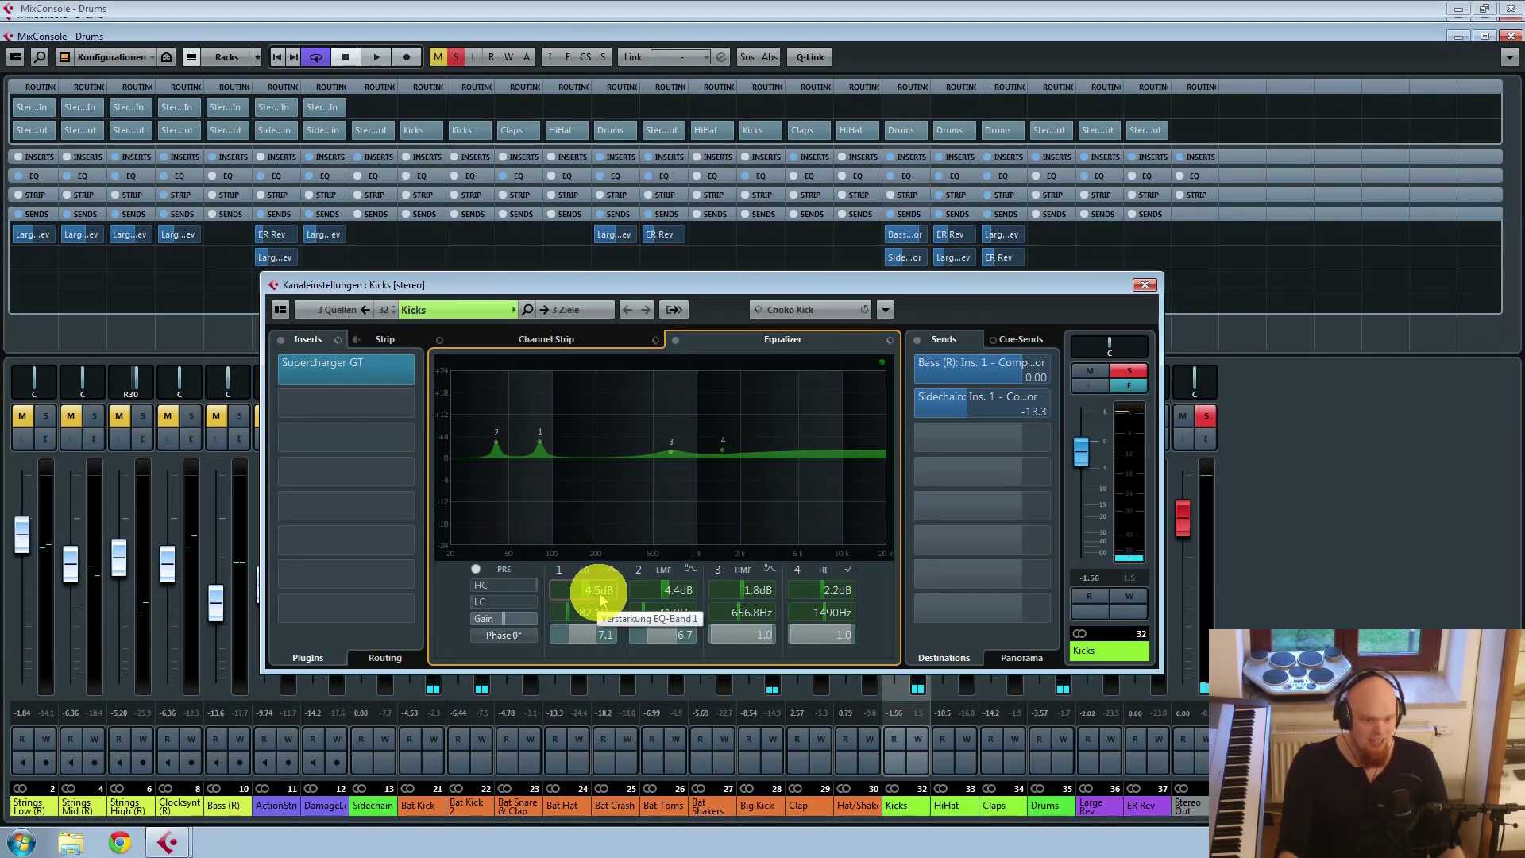
{"action": "left_click_drag", "start_coordinate": [599, 593], "coordinate": [595, 594]}
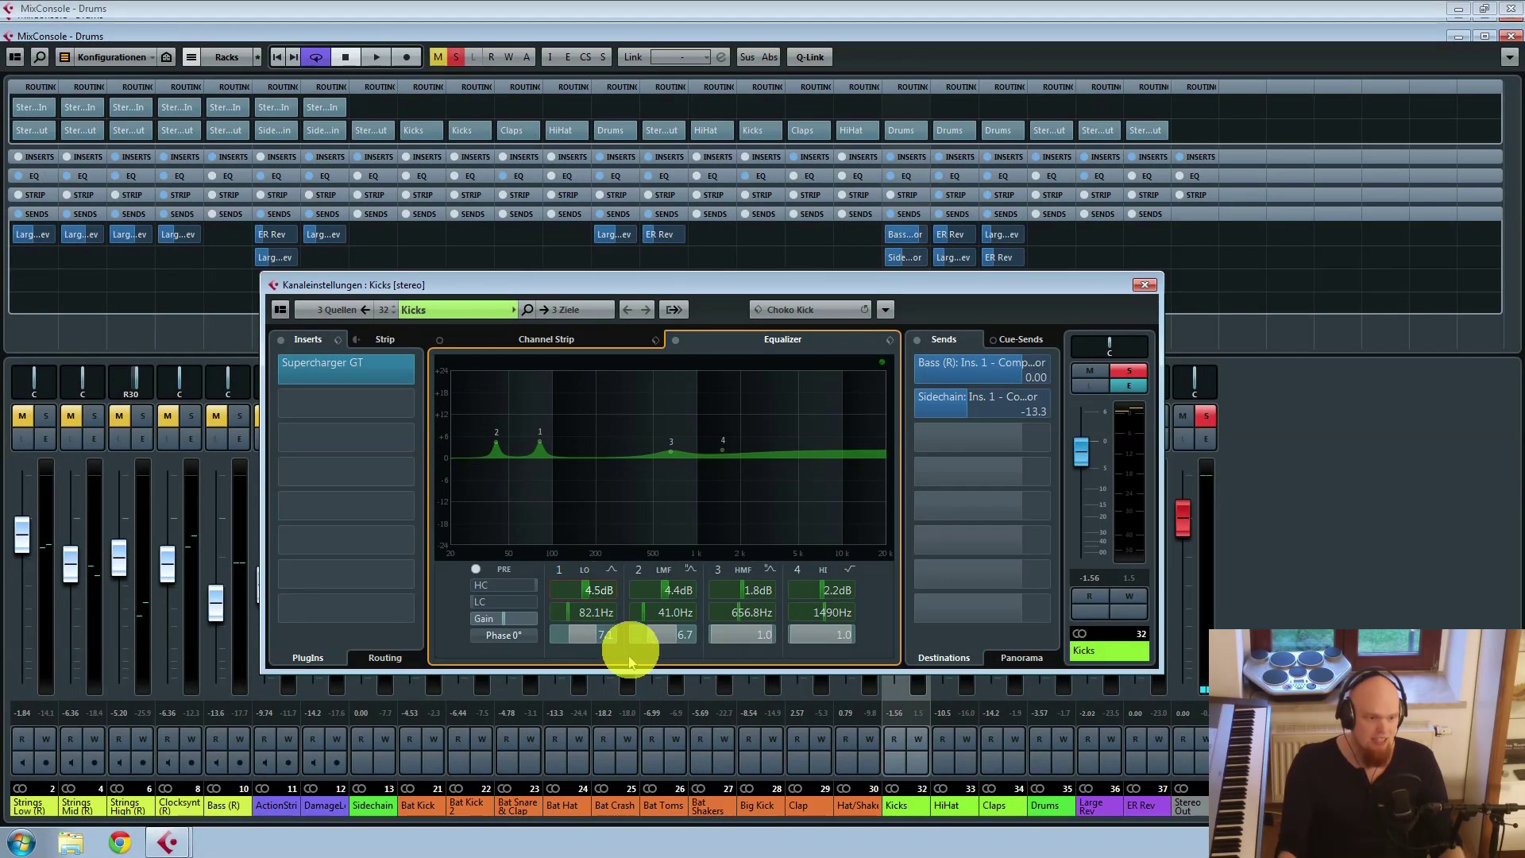
Step: Open the Supercharger GT insert on the Kicks group and play the kicks to examine its input trim
{"action": "left_click", "coordinate": [524, 332]}
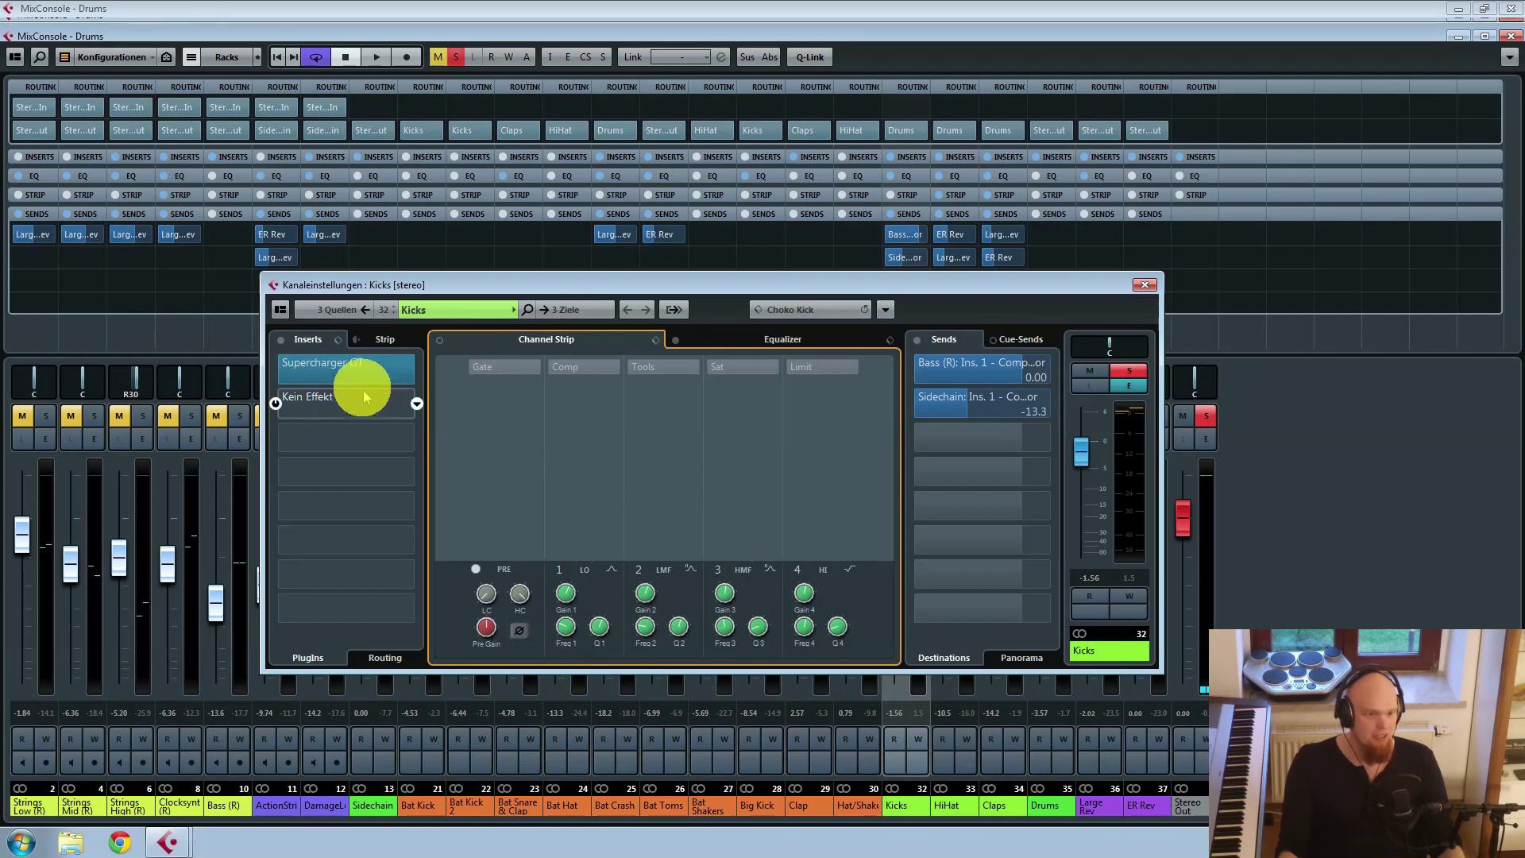
{"action": "left_click", "coordinate": [345, 367]}
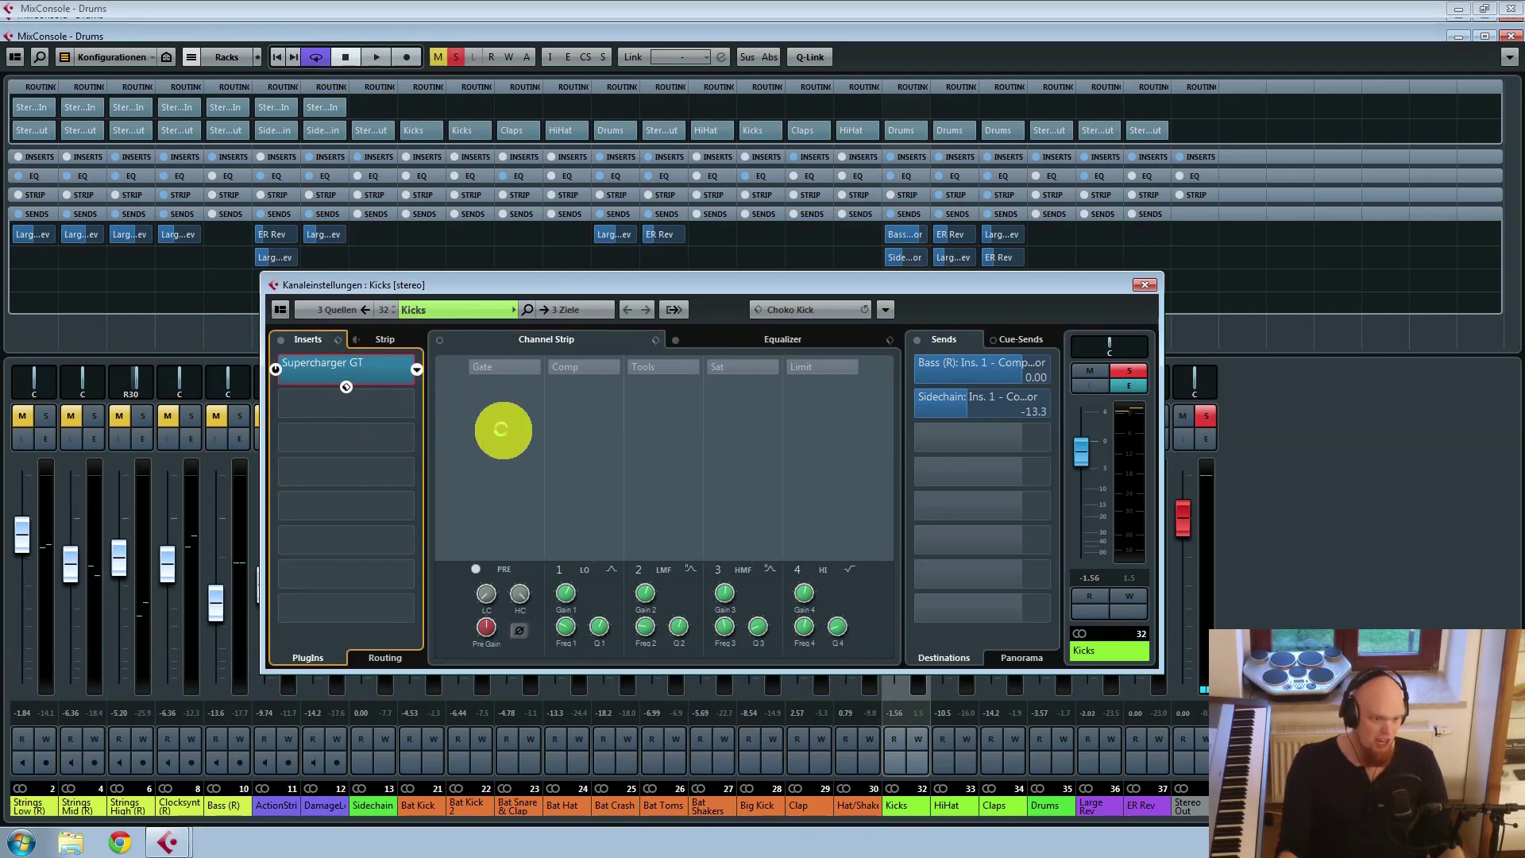
{"action": "left_click_drag", "start_coordinate": [827, 283], "coordinate": [597, 192]}
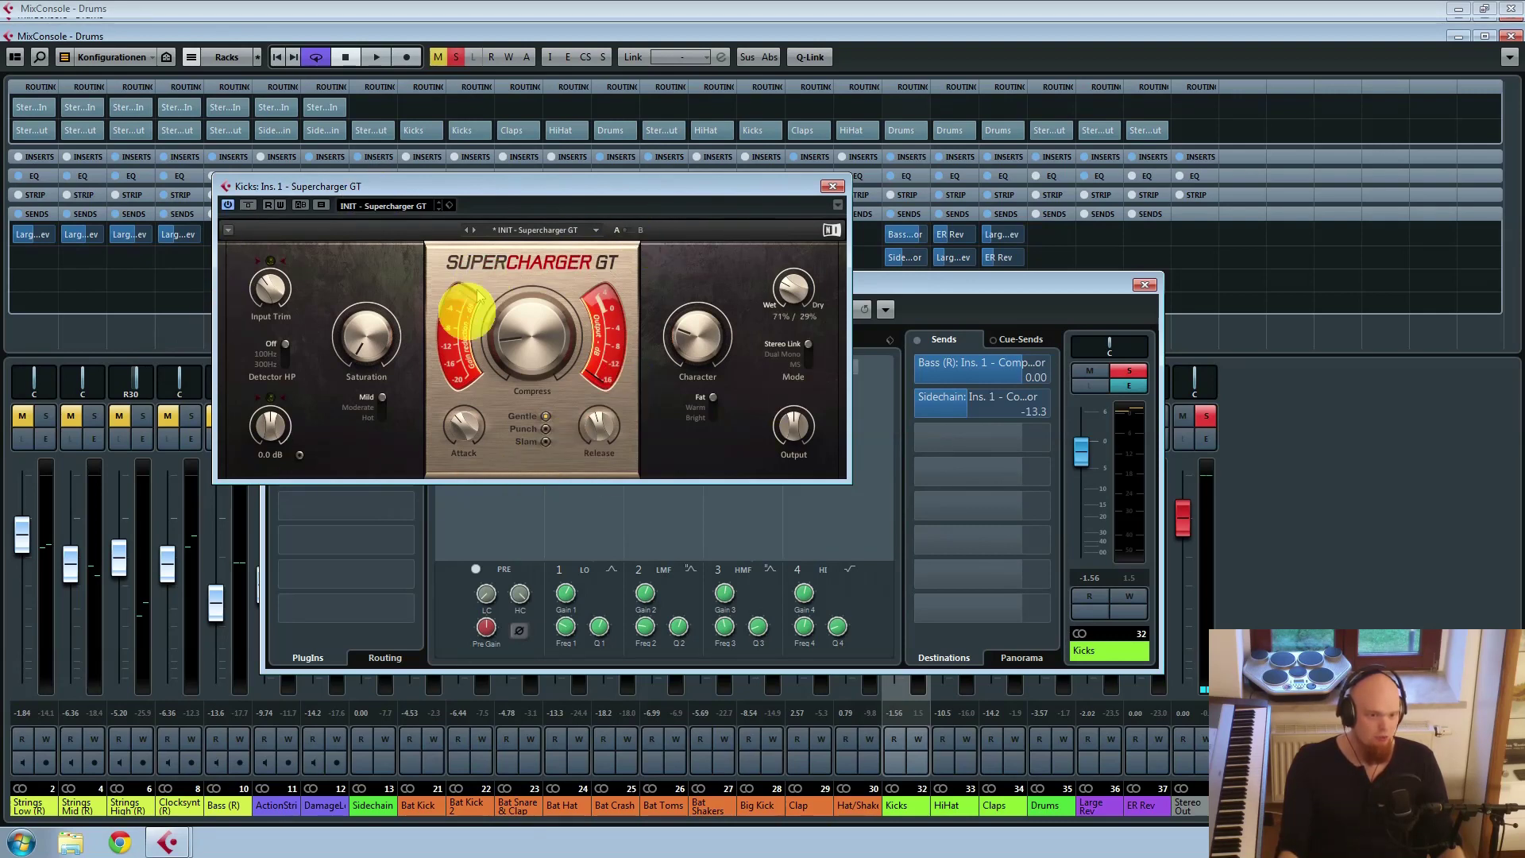
{"action": "key", "text": "space"}
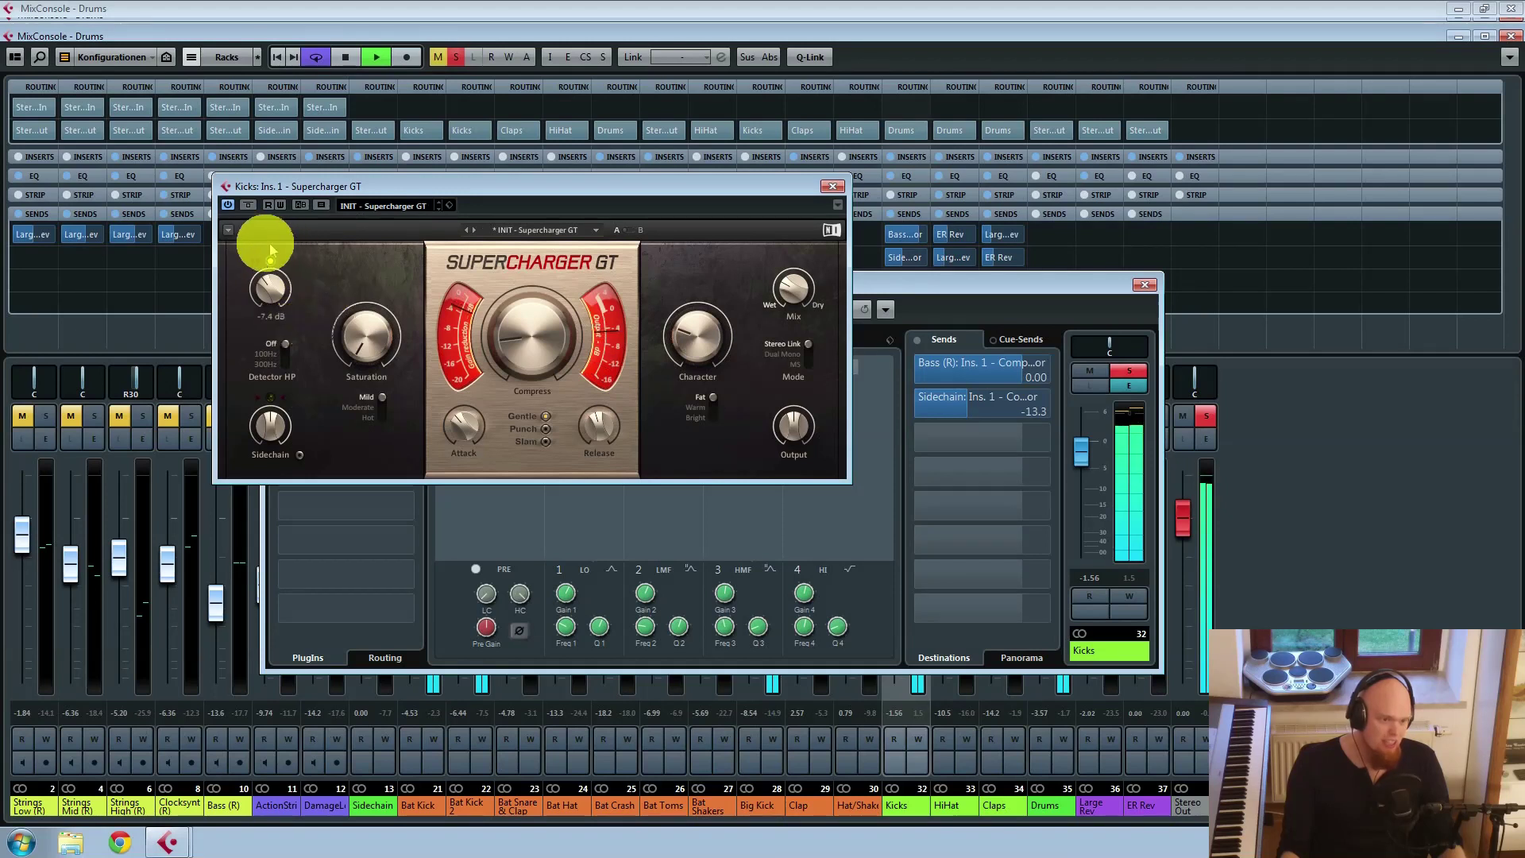
{"action": "left_click_drag", "start_coordinate": [273, 238], "coordinate": [269, 301]}
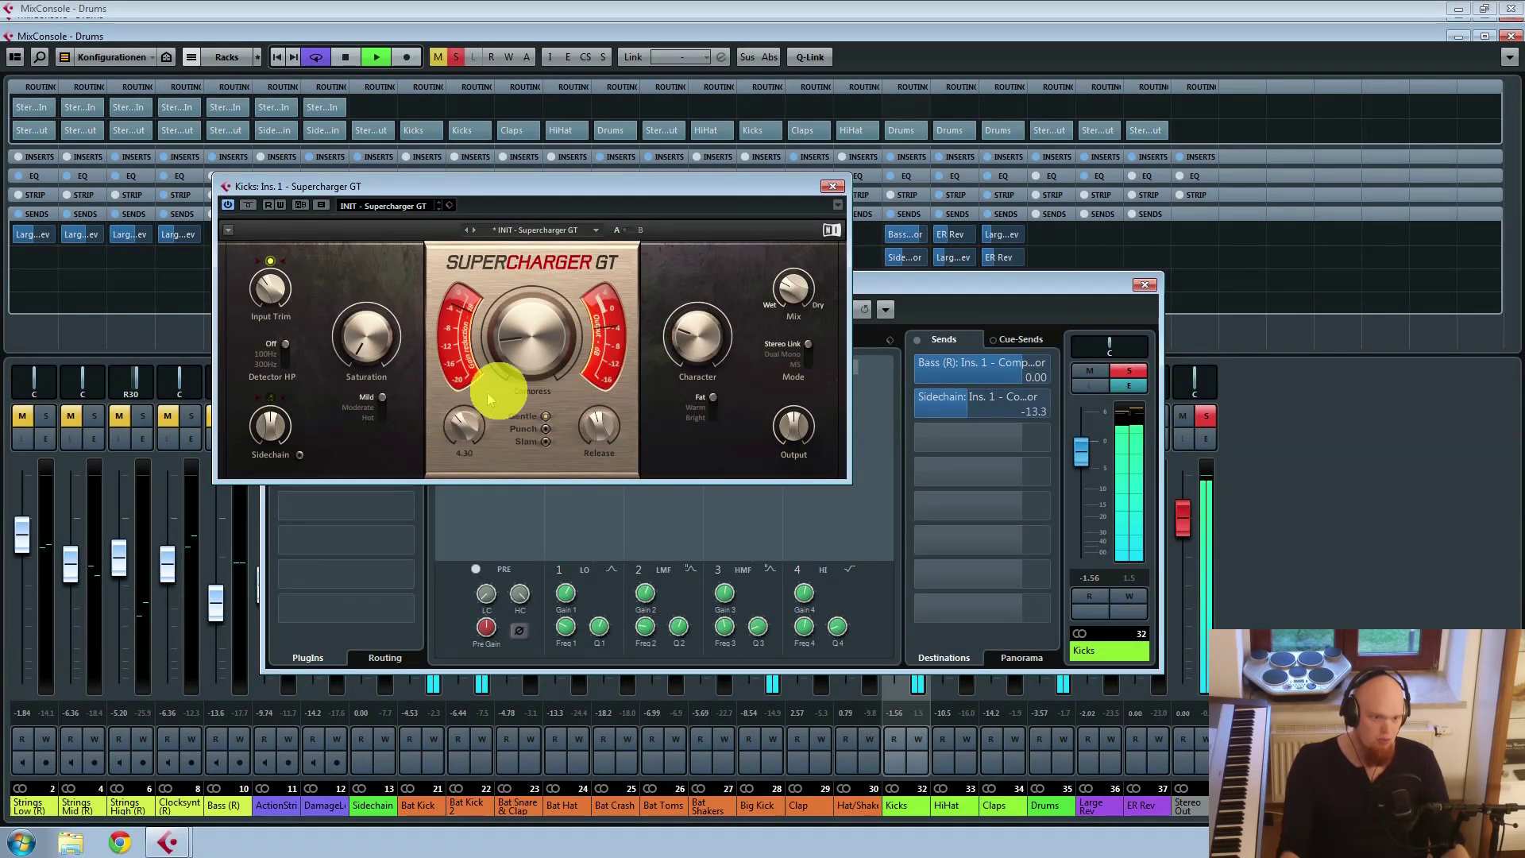
Step: Examine Supercharger GT's compression, character and wet/dry mix during playback, close it, and close the Kicks channel settings from the equalizer view
{"action": "mouse_move", "coordinate": [529, 317]}
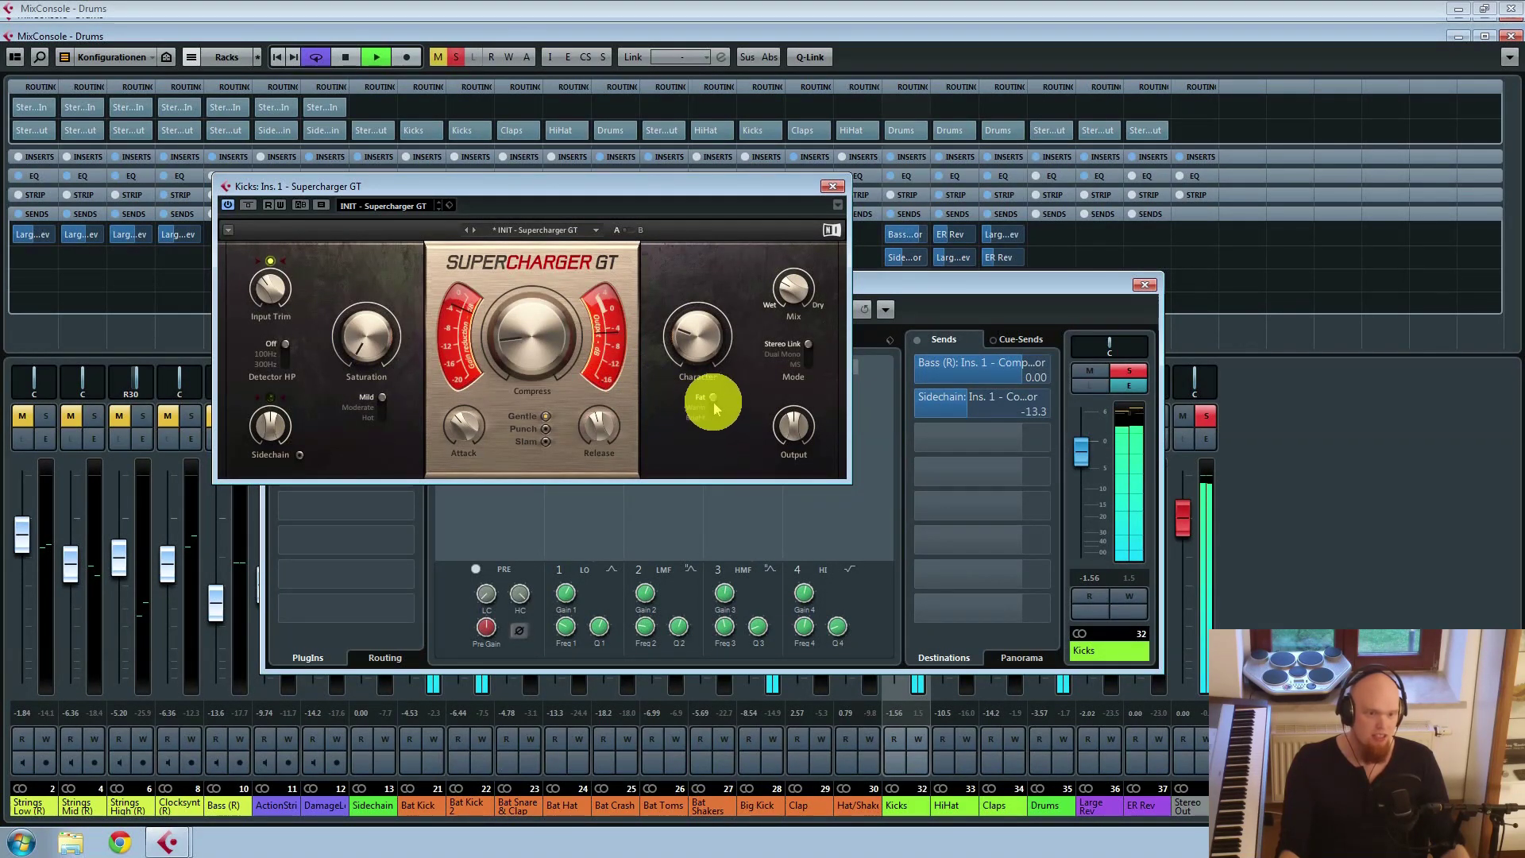
{"action": "left_click", "coordinate": [698, 352]}
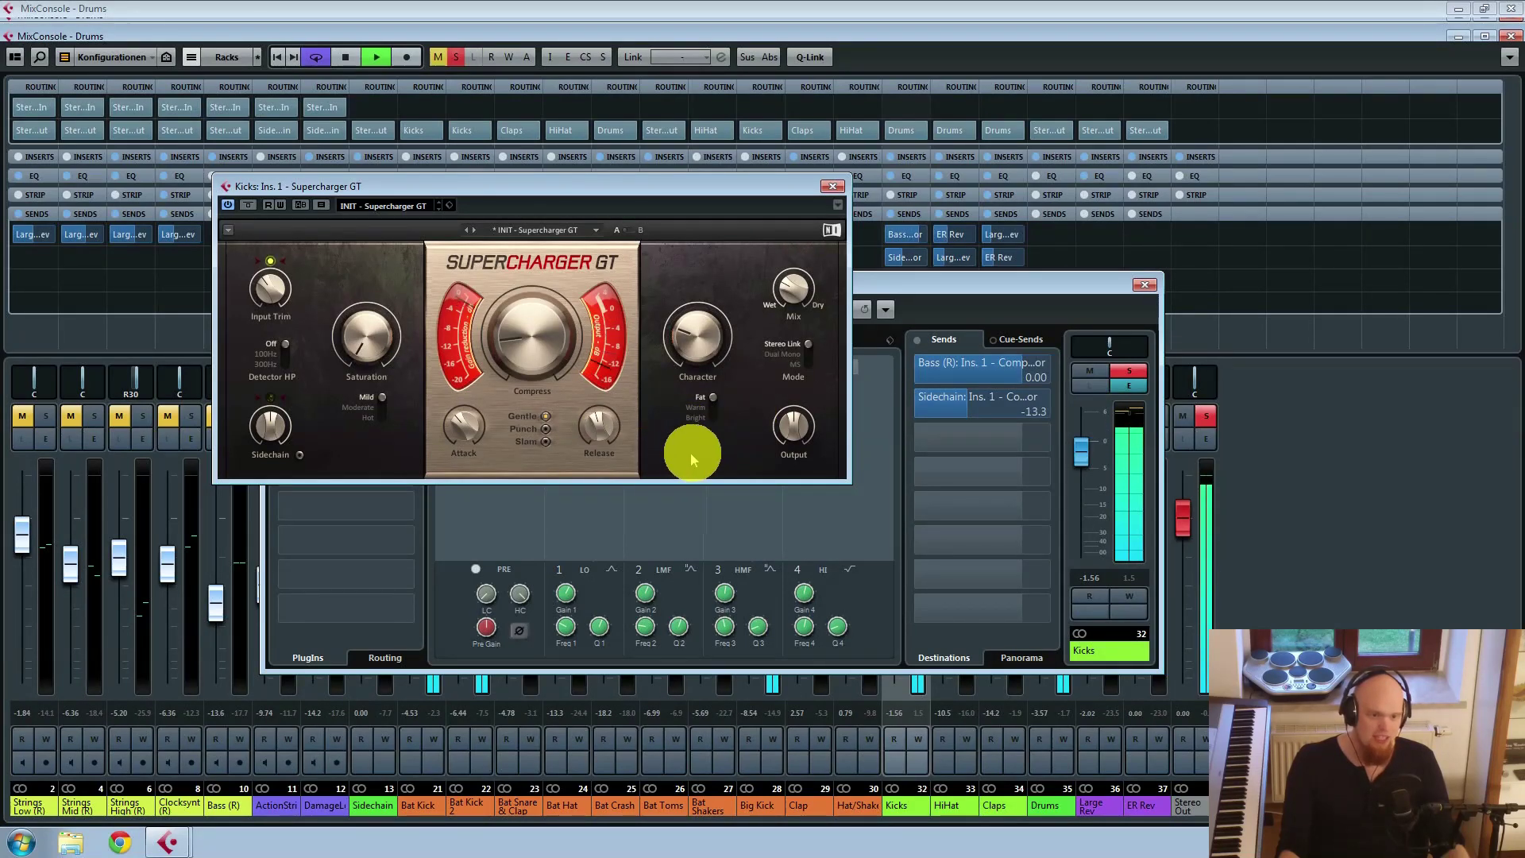
{"action": "mouse_move", "coordinate": [768, 284]}
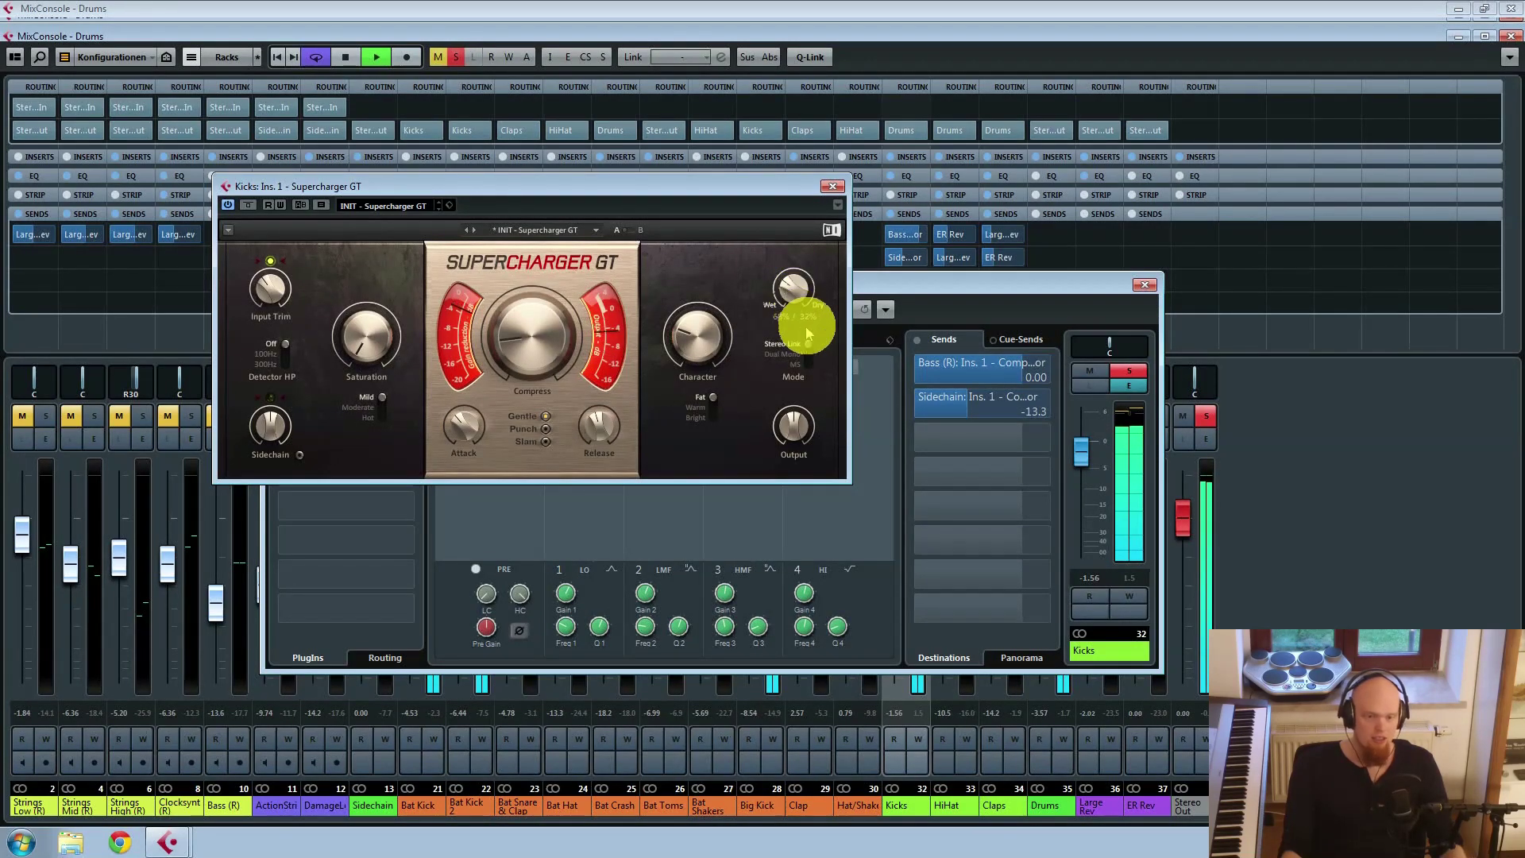
{"action": "key", "text": "space"}
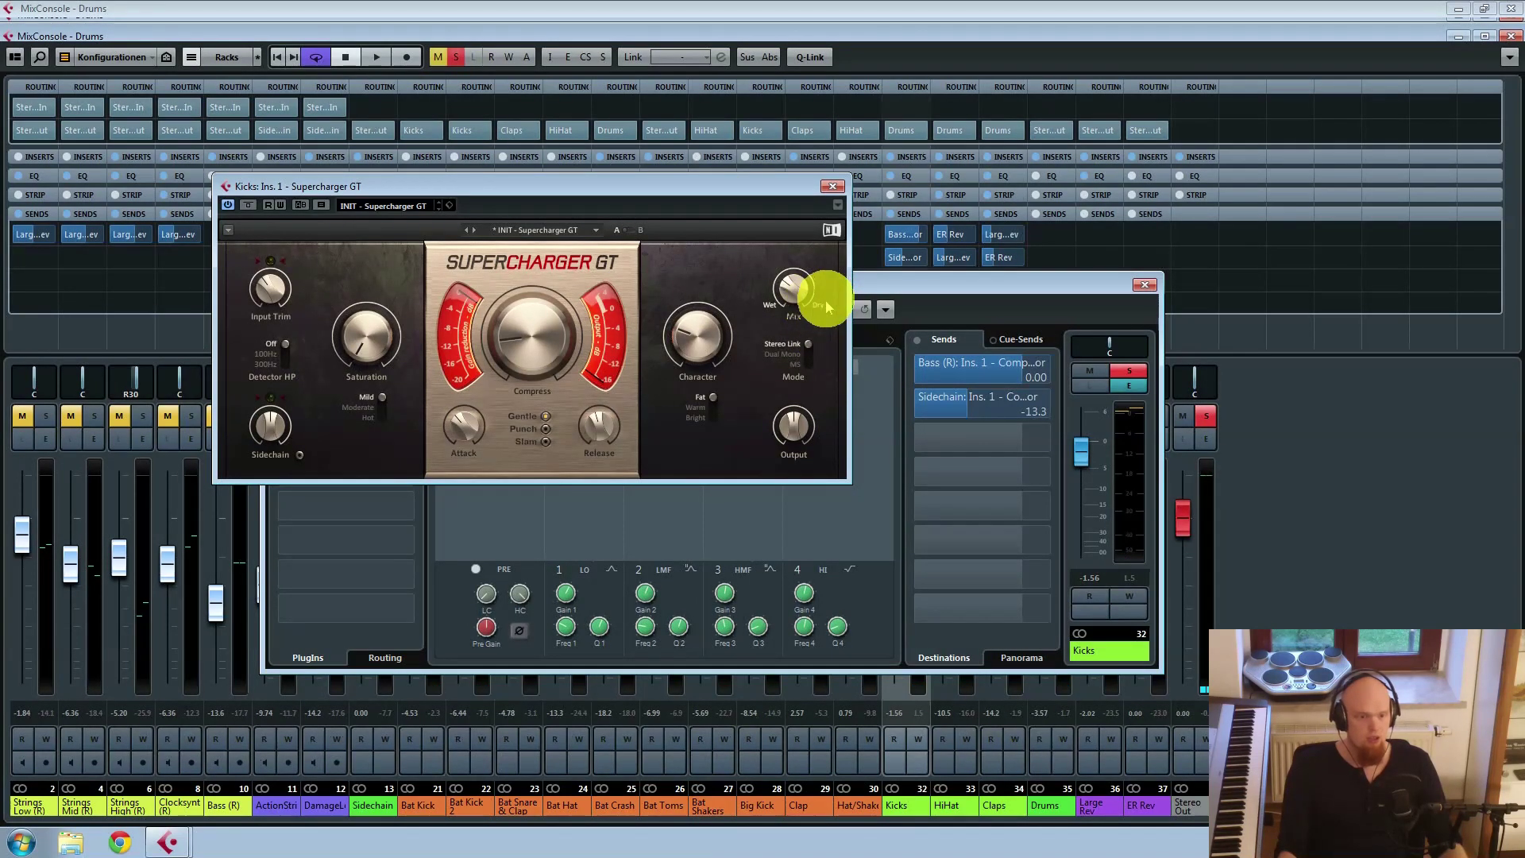
{"action": "left_click", "coordinate": [832, 186]}
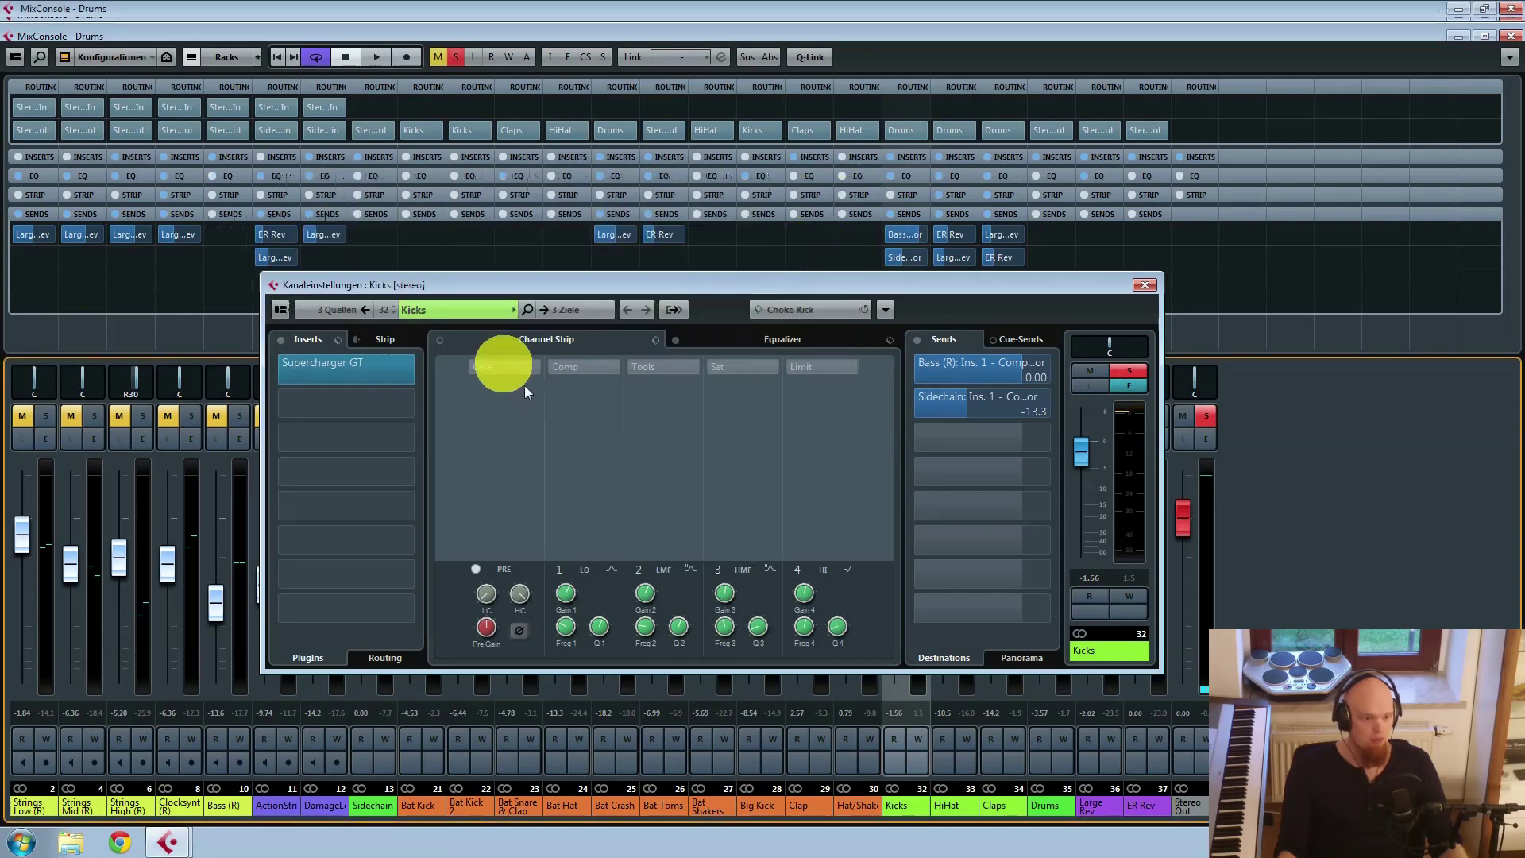
{"action": "left_click", "coordinate": [794, 342]}
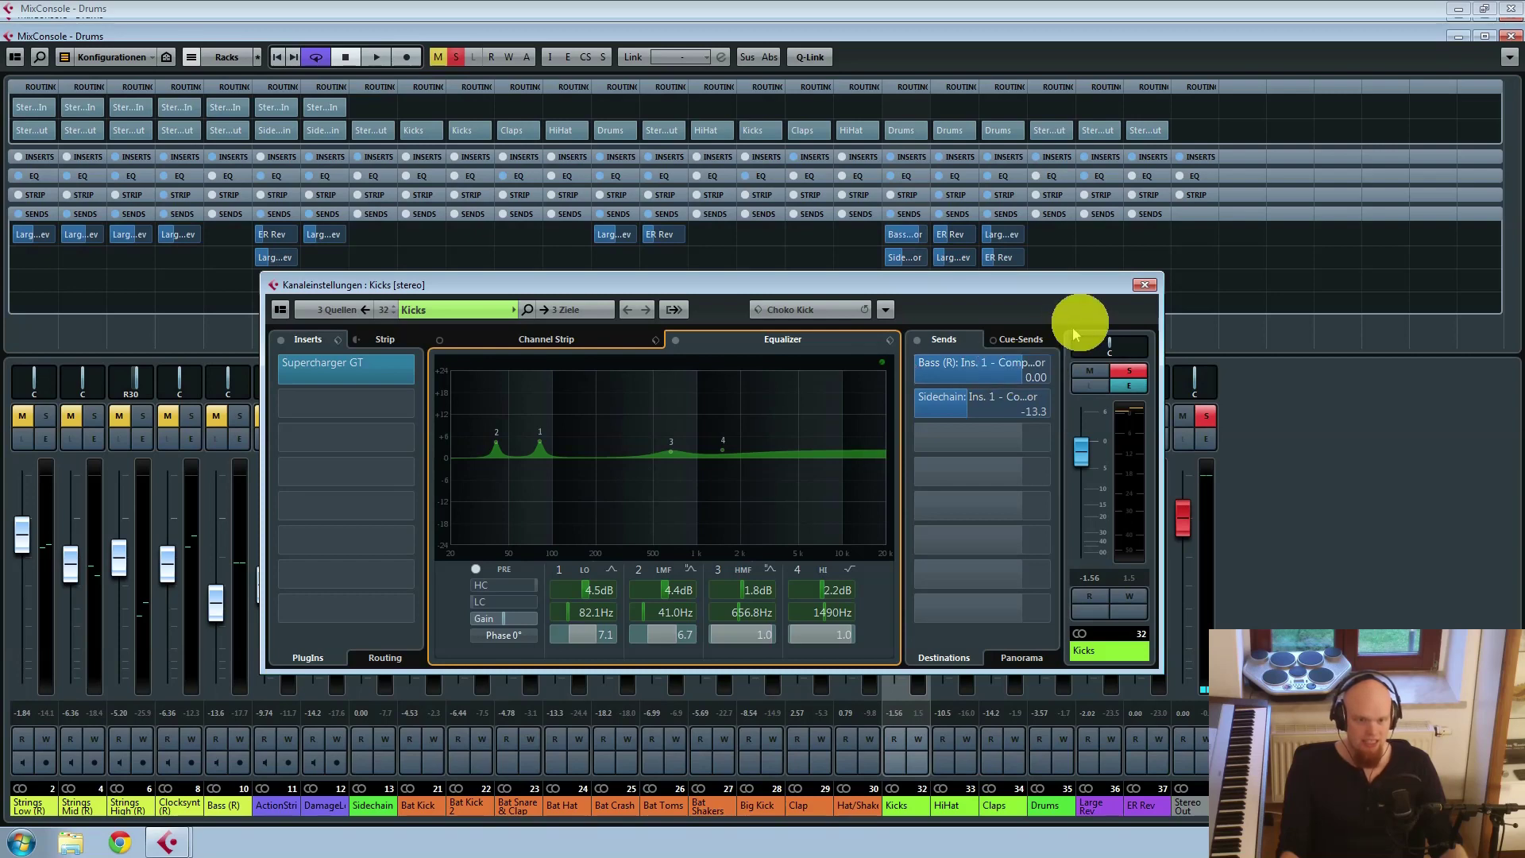
{"action": "left_click", "coordinate": [1145, 284]}
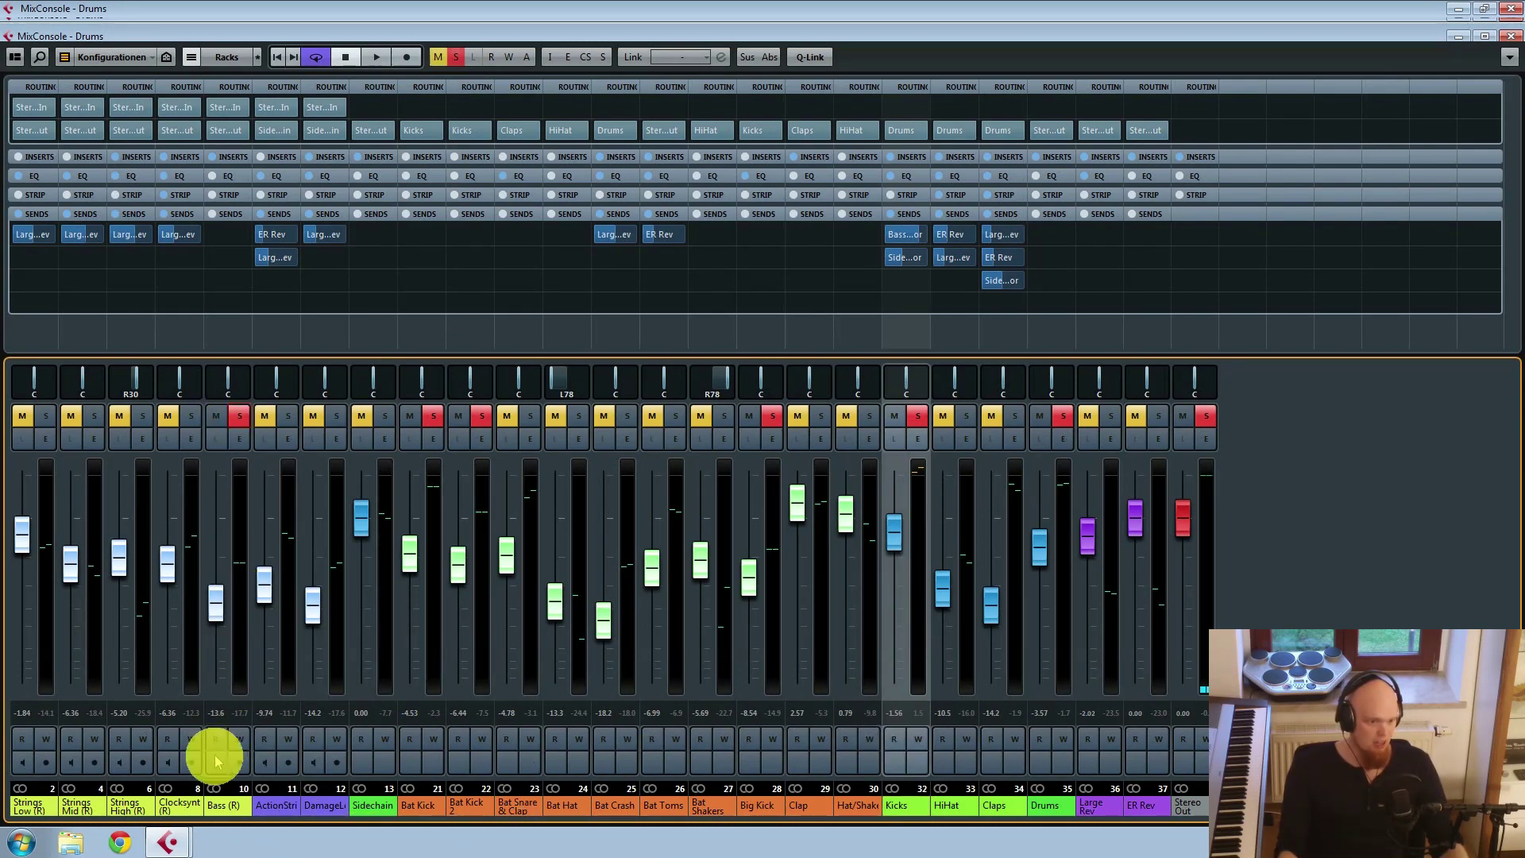
Step: Open the Compressor insert on the Bass (R) channel to examine its side-chain setup, and close both windows
{"action": "left_click", "coordinate": [237, 438]}
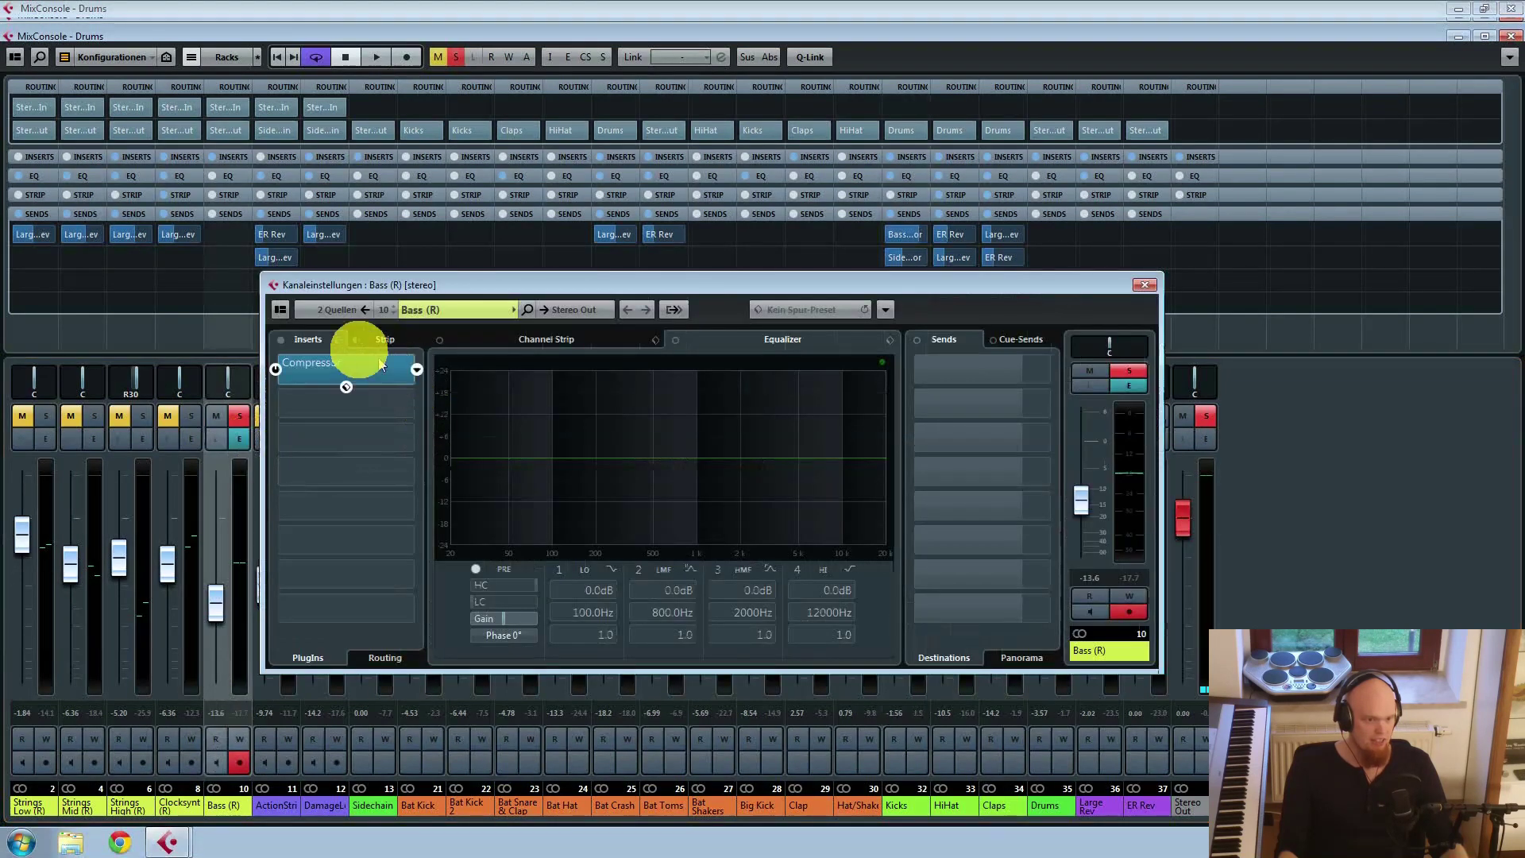
{"action": "left_click", "coordinate": [322, 363]}
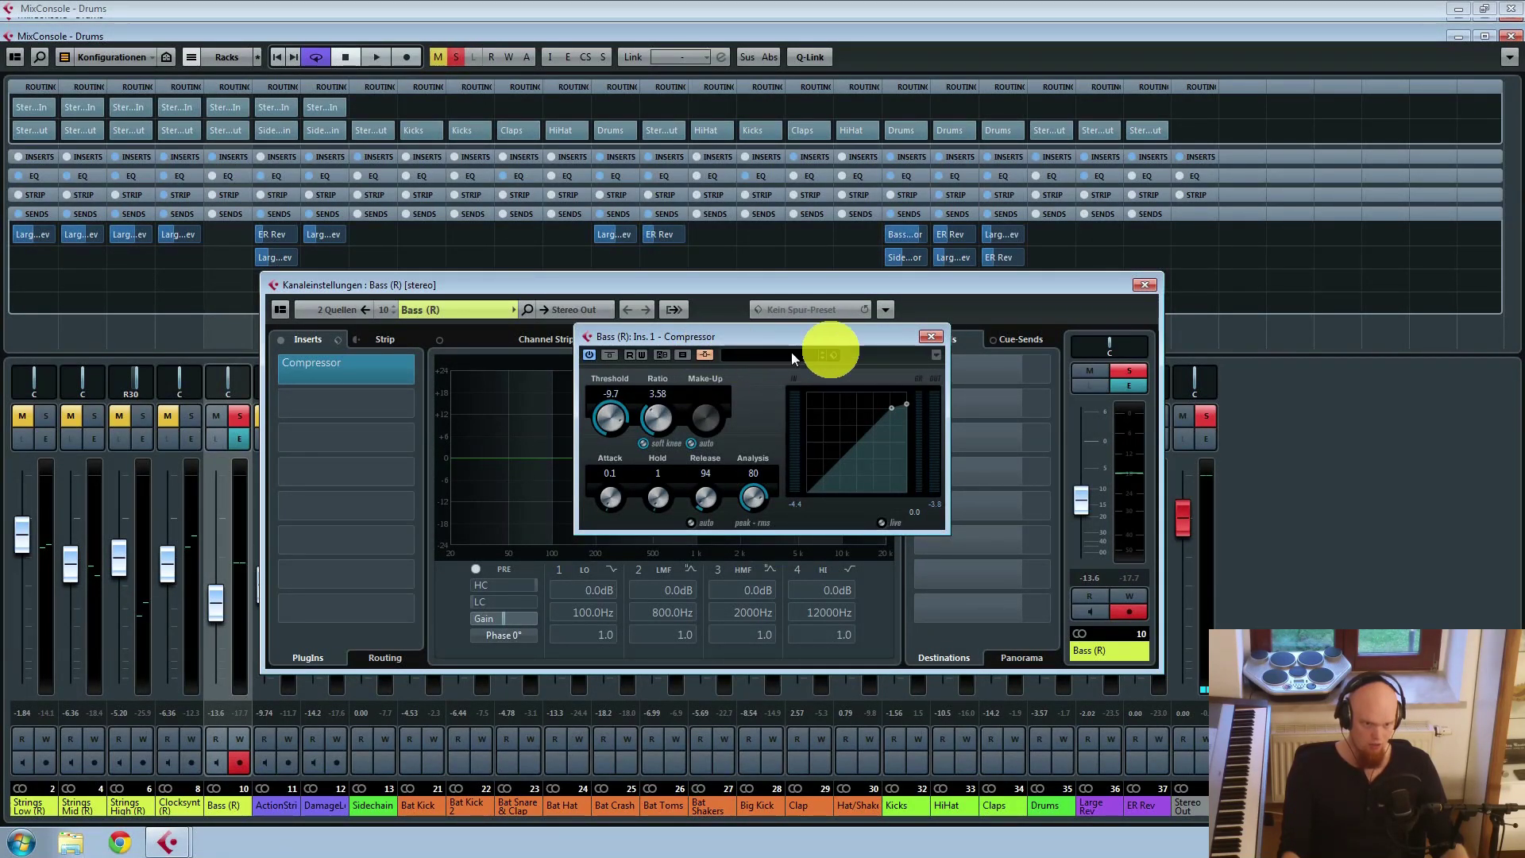
{"action": "left_click", "coordinate": [930, 336]}
{"action": "left_click", "coordinate": [1141, 286]}
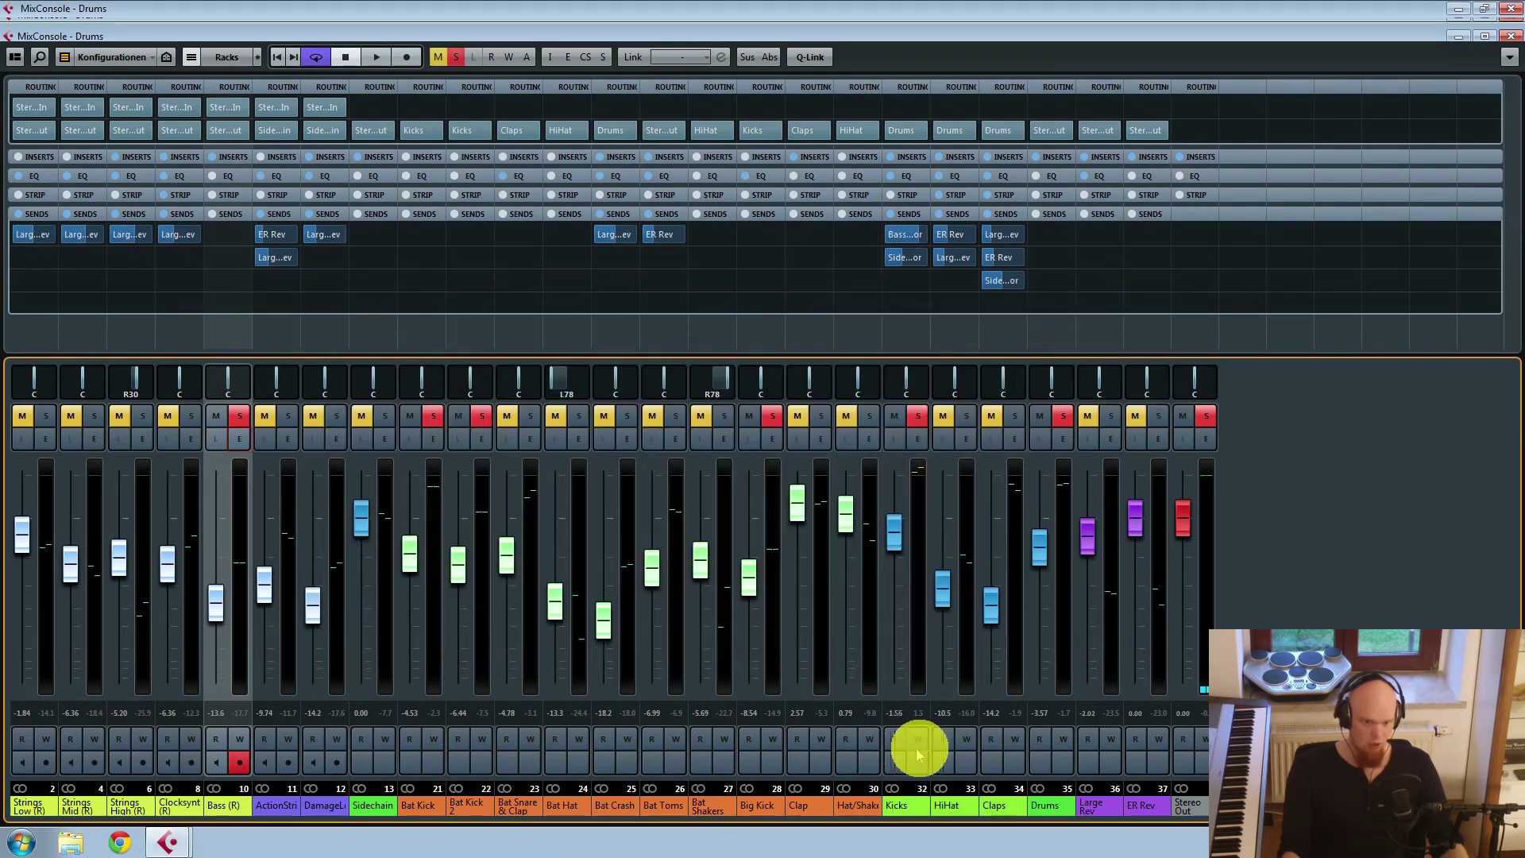
Step: Review the side-chain destinations of the Kicks group's first send, keep Bass (R): Ins. 1 - Compressor selected, and close the channel settings
{"action": "left_click", "coordinate": [902, 729]}
{"action": "left_click", "coordinate": [919, 441]}
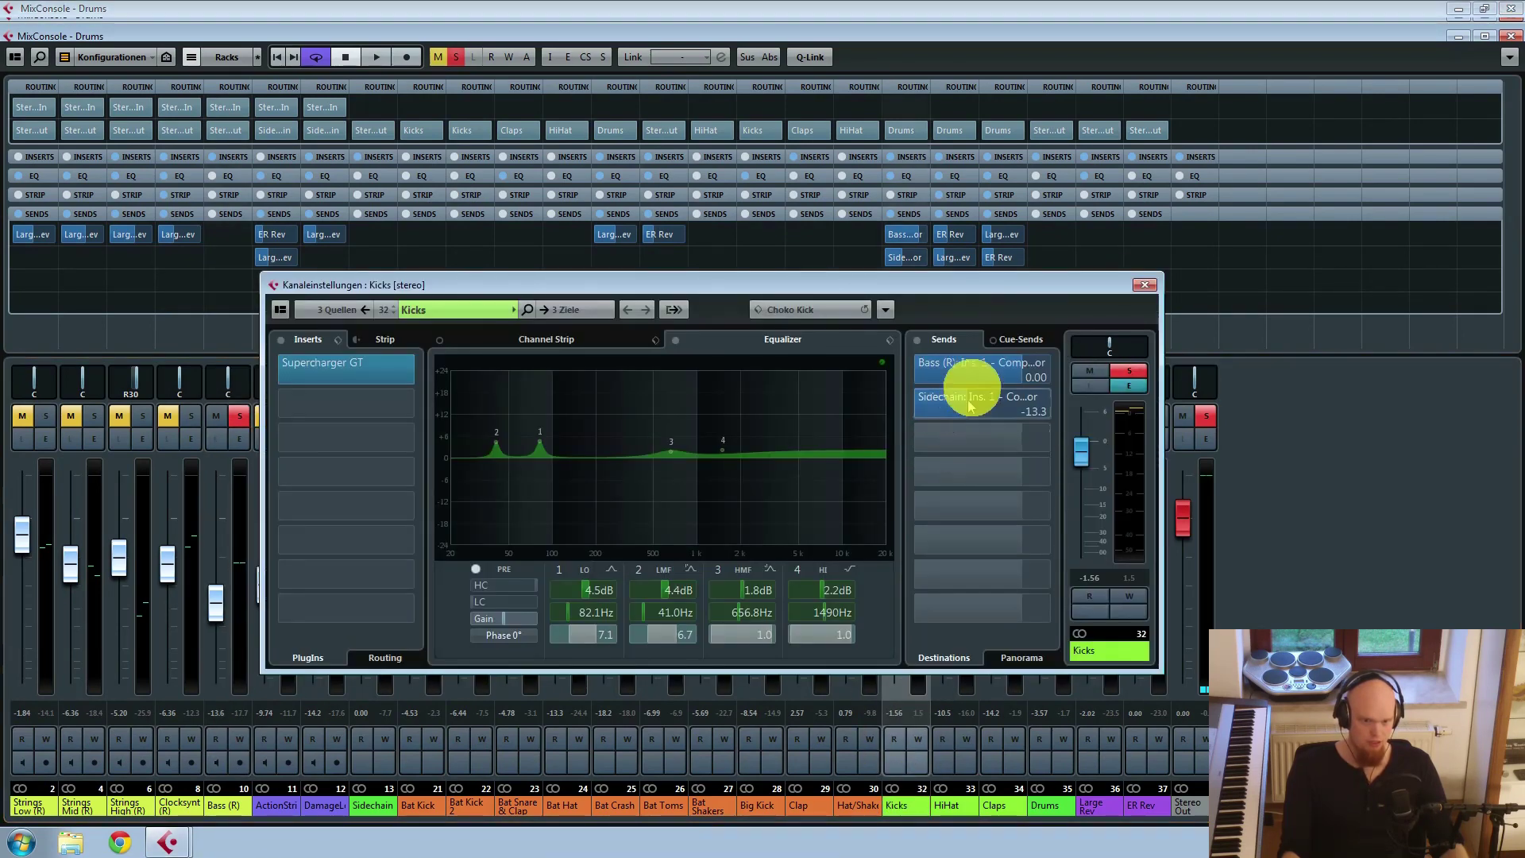
{"action": "left_click", "coordinate": [1056, 372]}
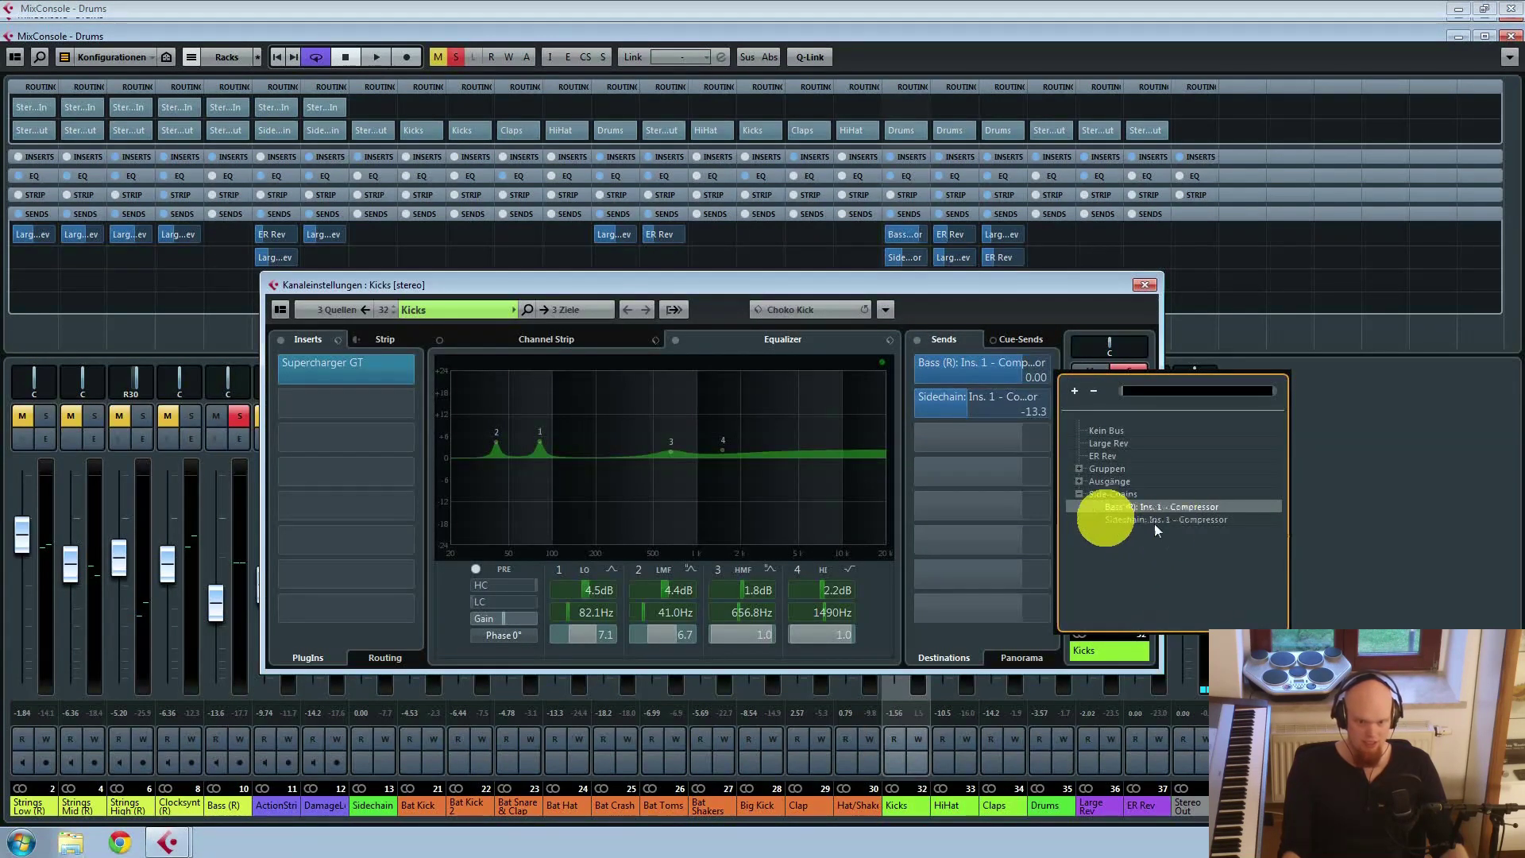
{"action": "left_click", "coordinate": [1096, 493]}
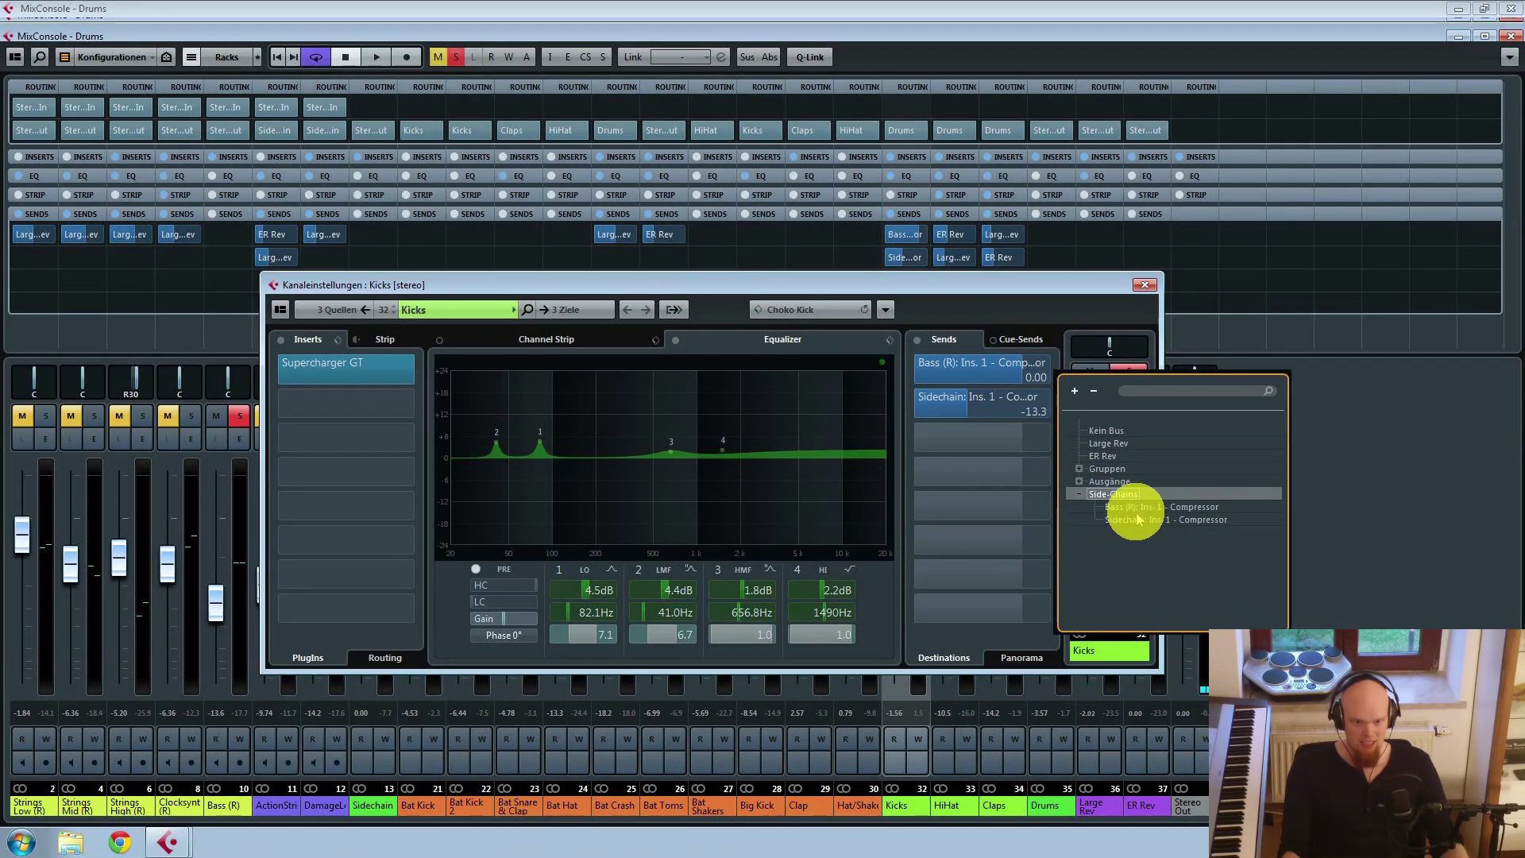
{"action": "left_click", "coordinate": [1141, 506]}
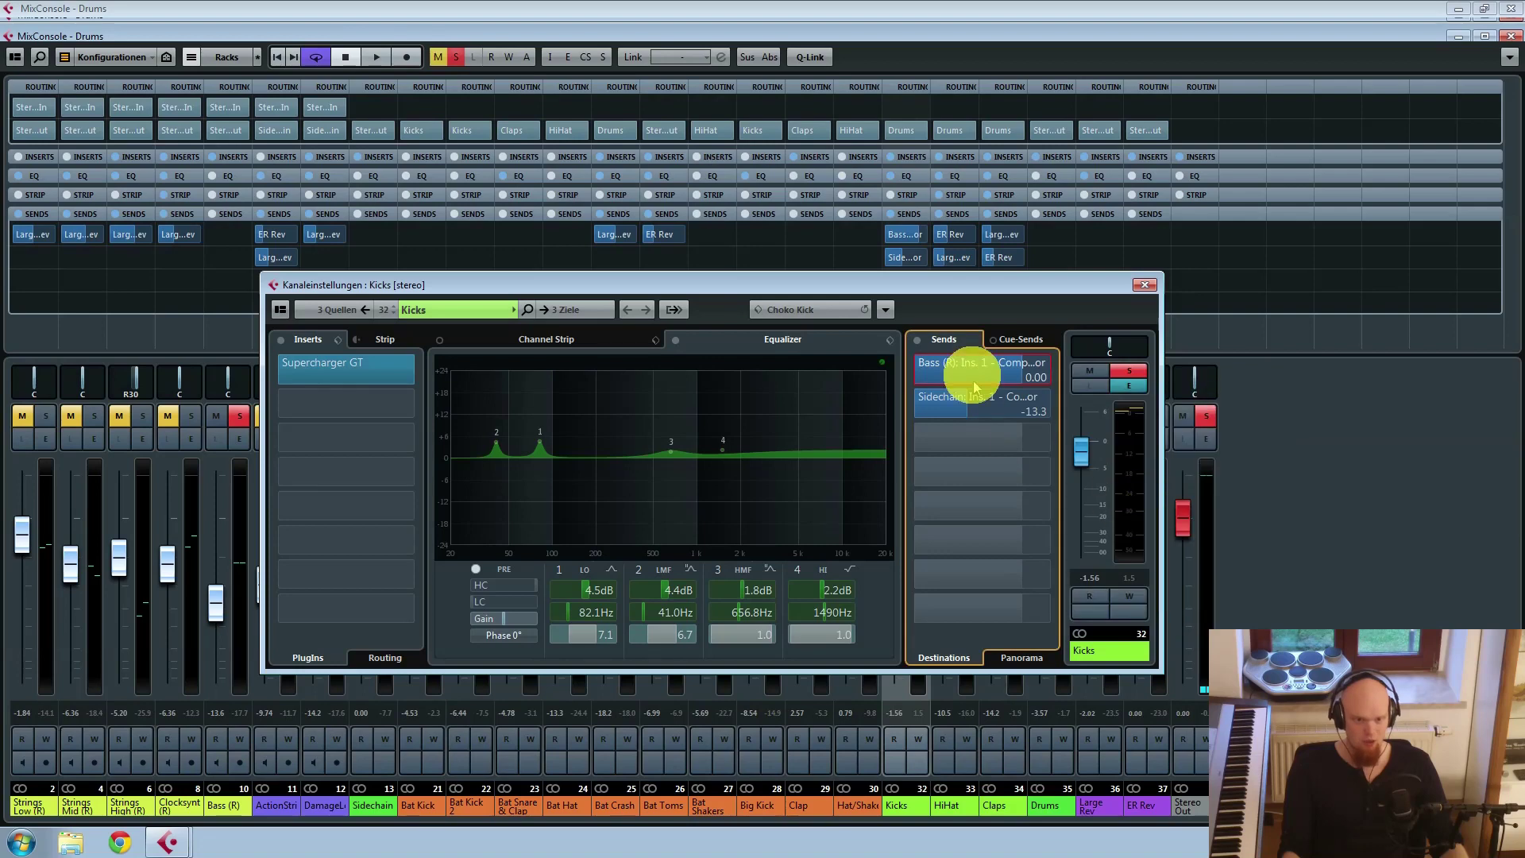
{"action": "left_click", "coordinate": [1145, 285]}
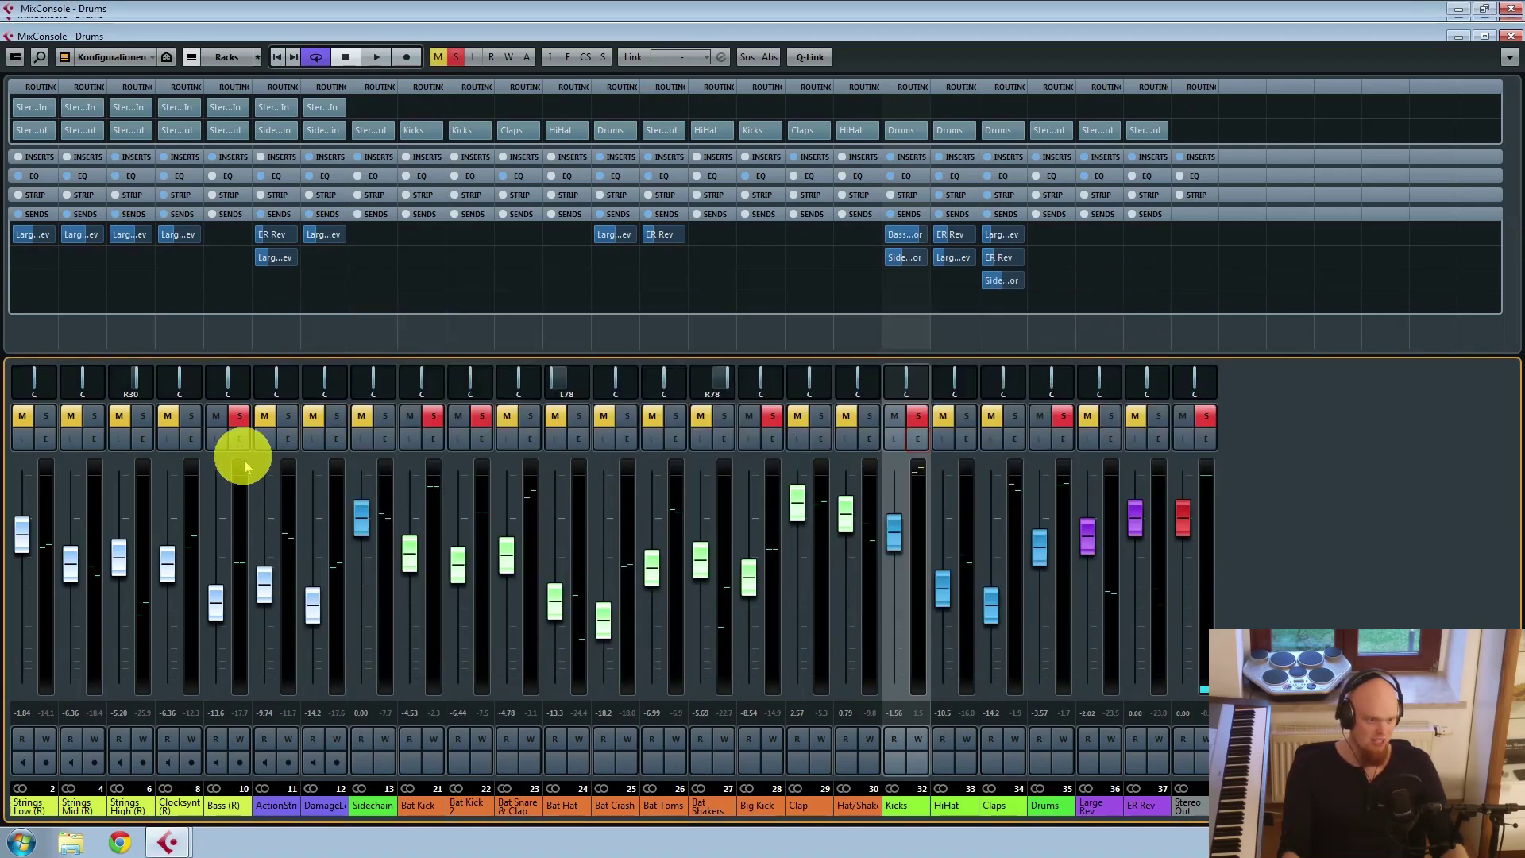
Step: Reopen the Bass (R) channel's Compressor and start playback to watch it react to the kicks
{"action": "left_click", "coordinate": [239, 438]}
{"action": "left_click", "coordinate": [357, 359]}
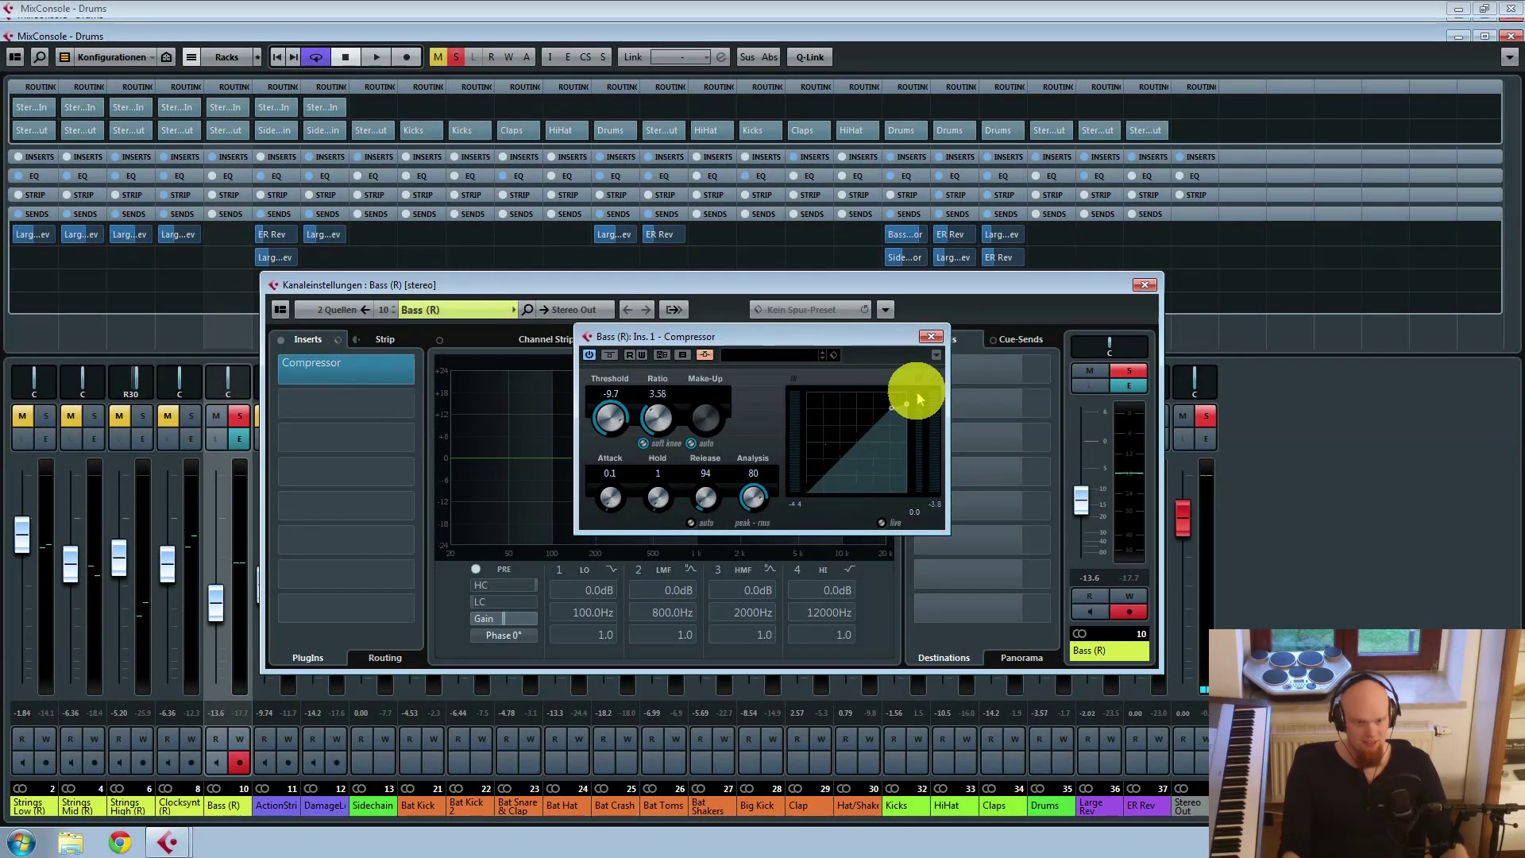
{"action": "key", "text": "space"}
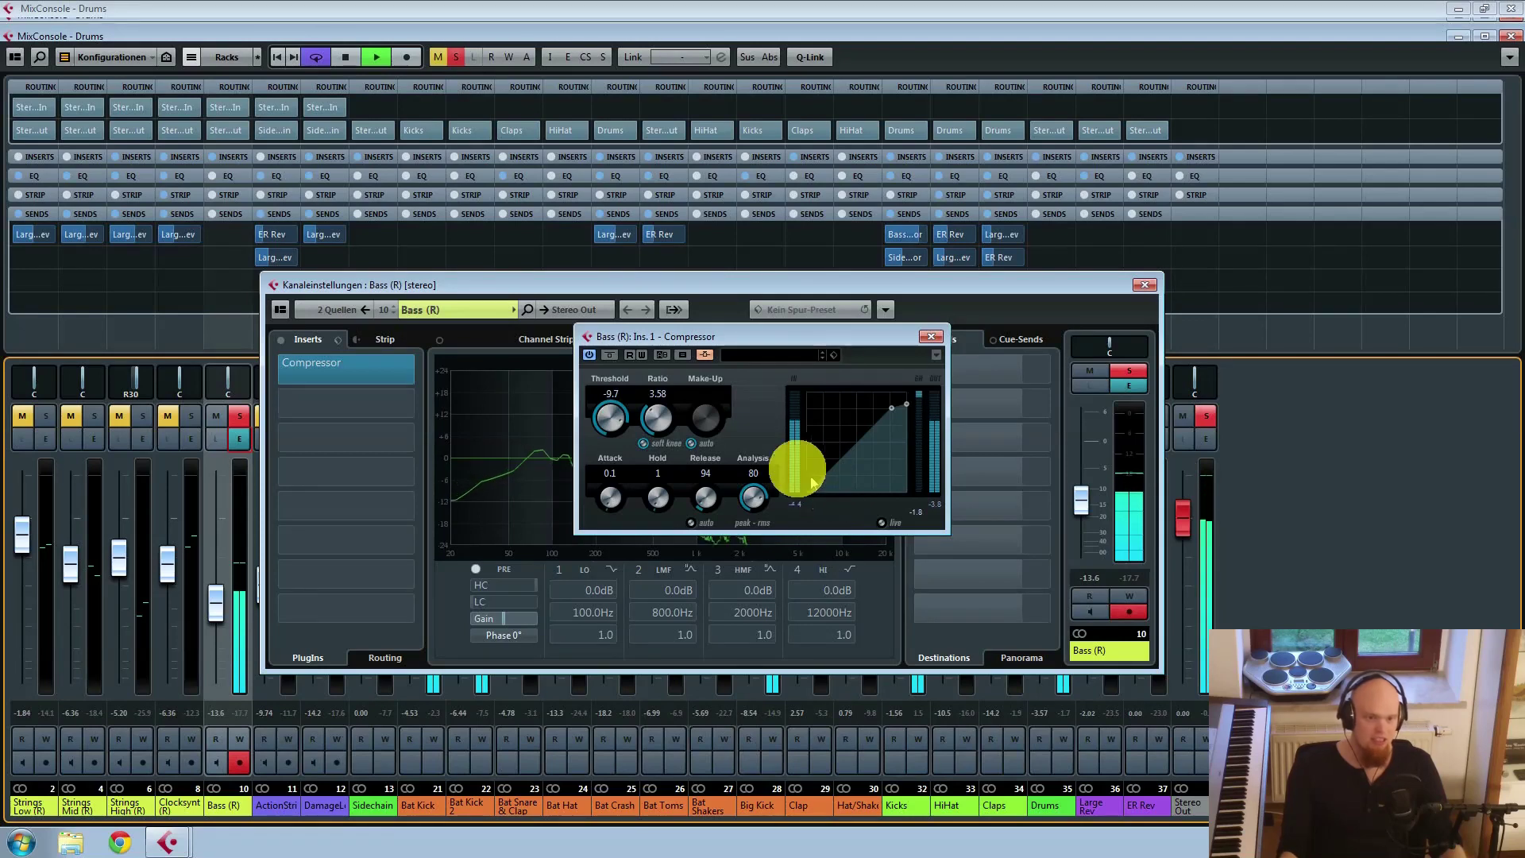
Step: Try the bass compressor's threshold at -33.7 during playback, stop, and raise it to -3.2
{"action": "left_click_drag", "start_coordinate": [635, 441], "coordinate": [612, 485]}
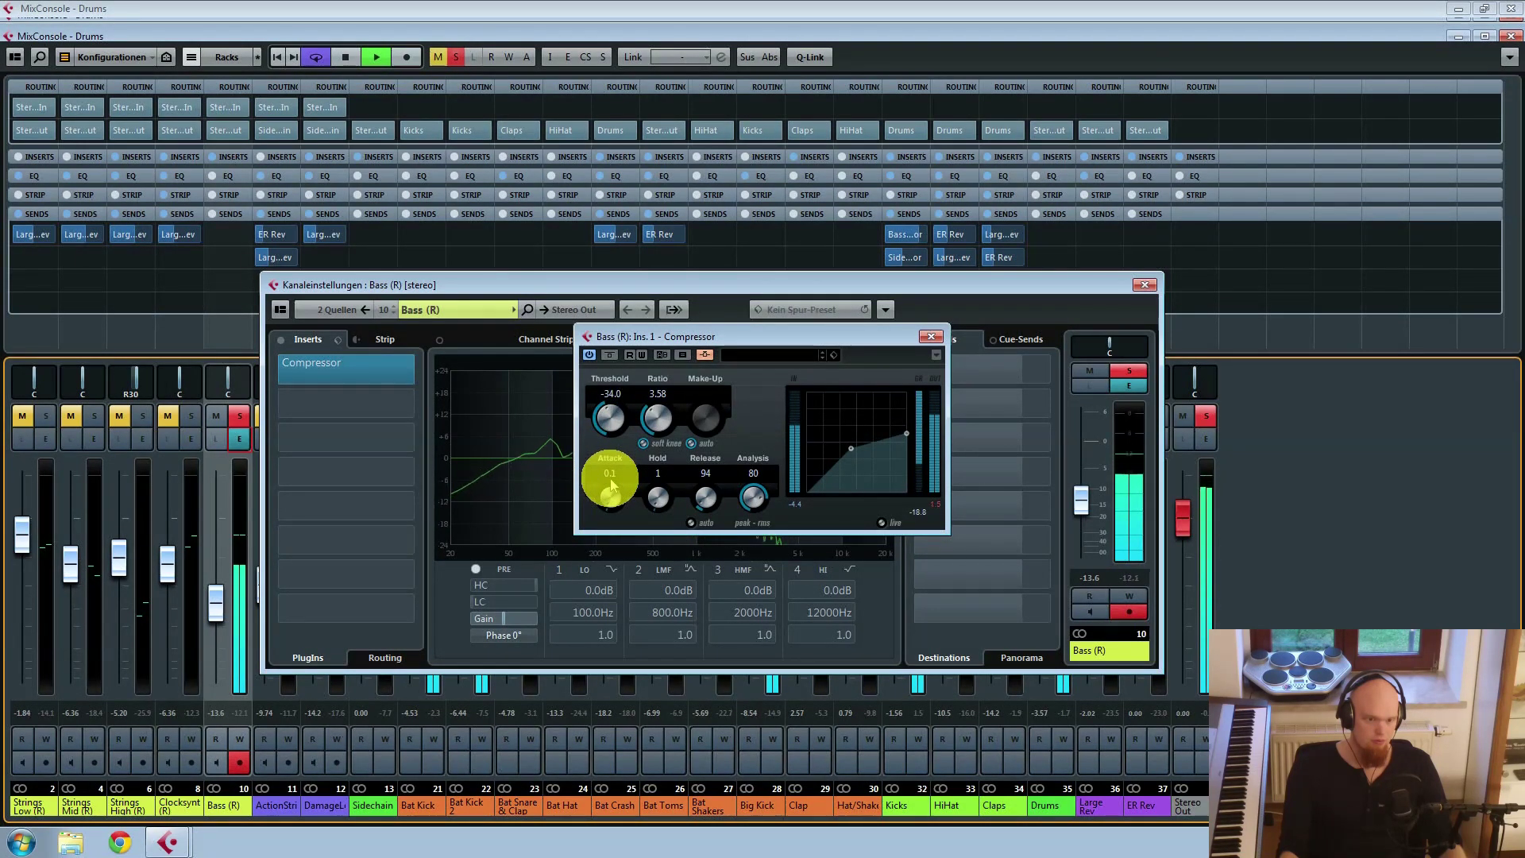
{"action": "key", "text": "space"}
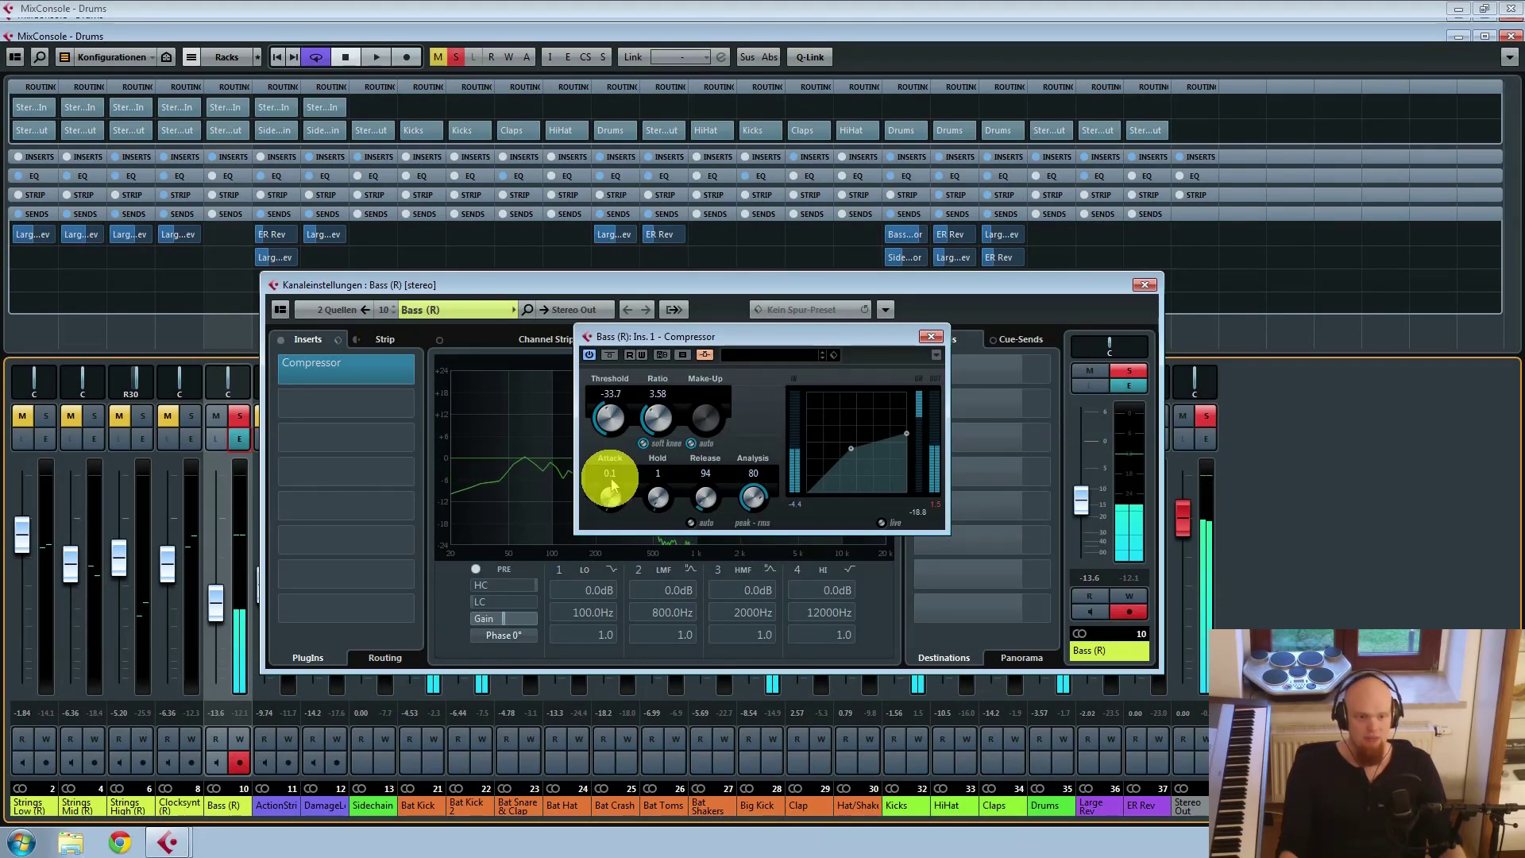
{"action": "left_click_drag", "start_coordinate": [612, 484], "coordinate": [618, 421]}
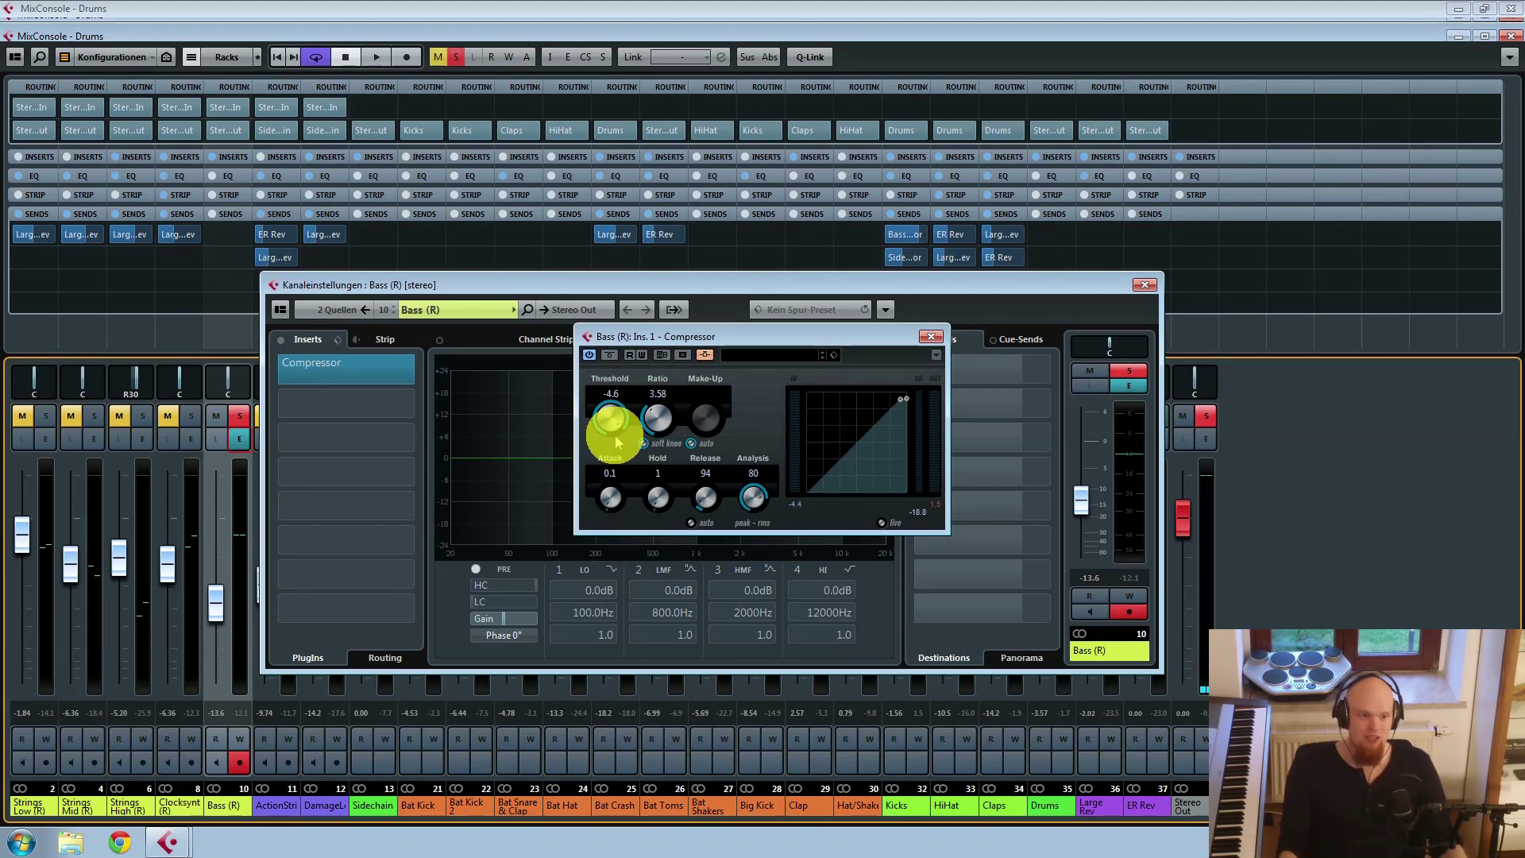
{"action": "left_click_drag", "start_coordinate": [616, 442], "coordinate": [613, 433]}
Step: Set the bass compressor's threshold to -10.0 during playback, stop, and close the plug-in and channel settings
{"action": "key", "text": "space"}
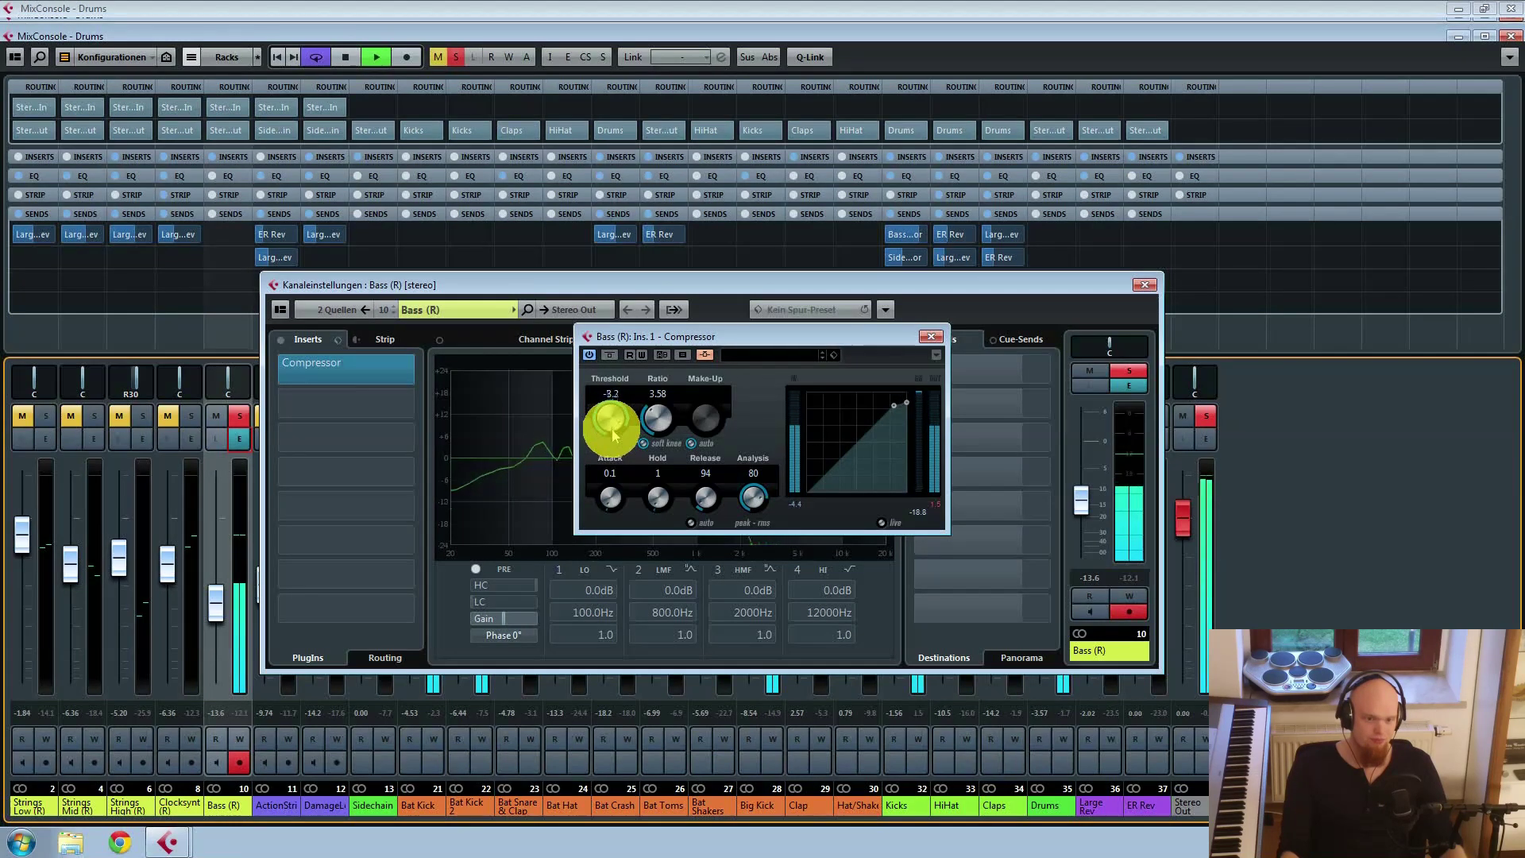
{"action": "scroll", "coordinate": [612, 433], "scroll_direction": "down", "scroll_amount": 7}
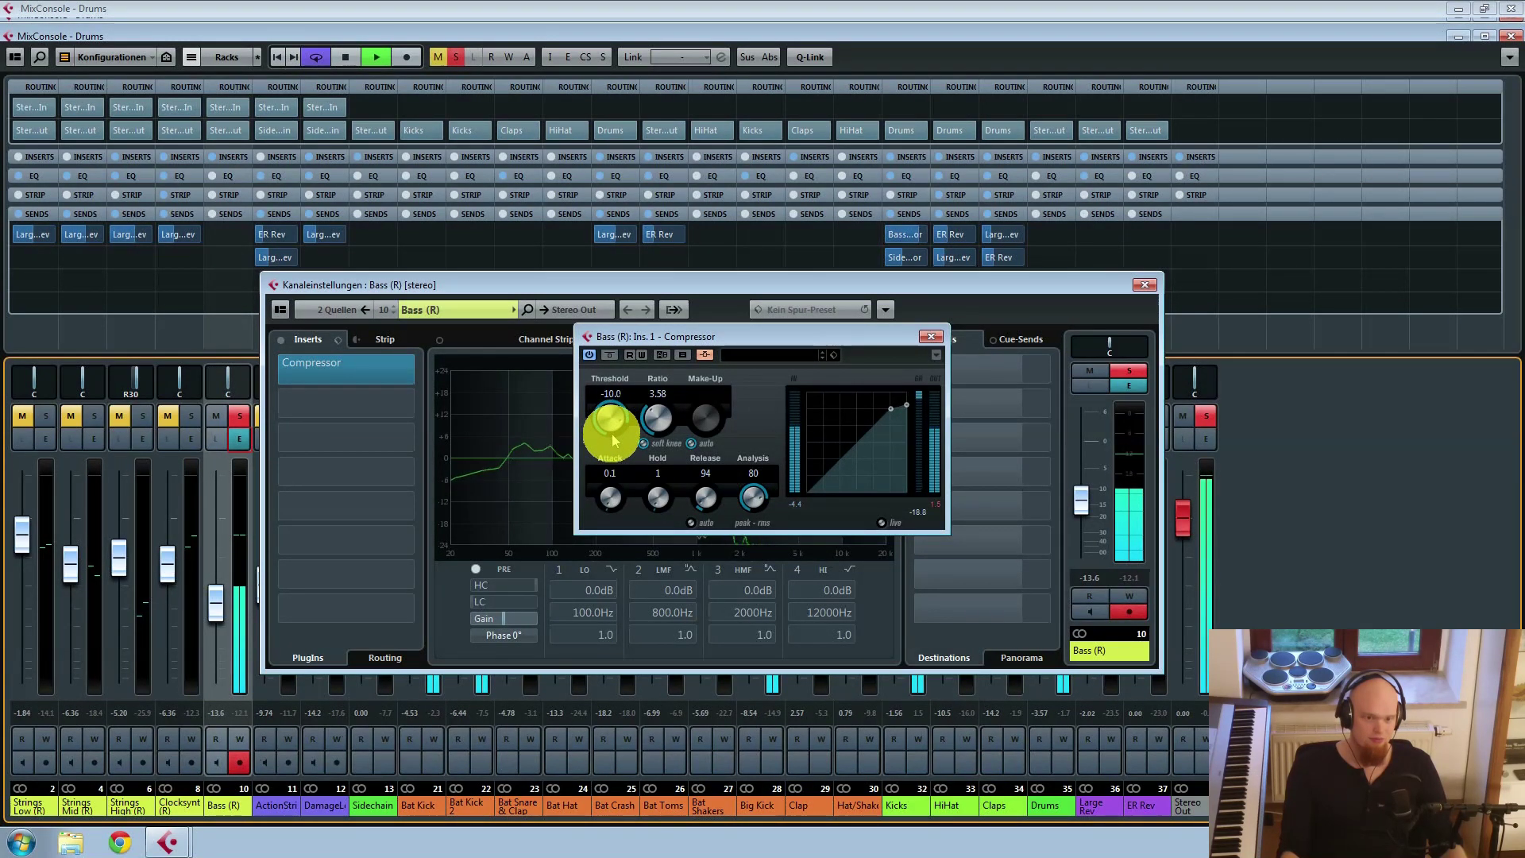
{"action": "key", "text": "space"}
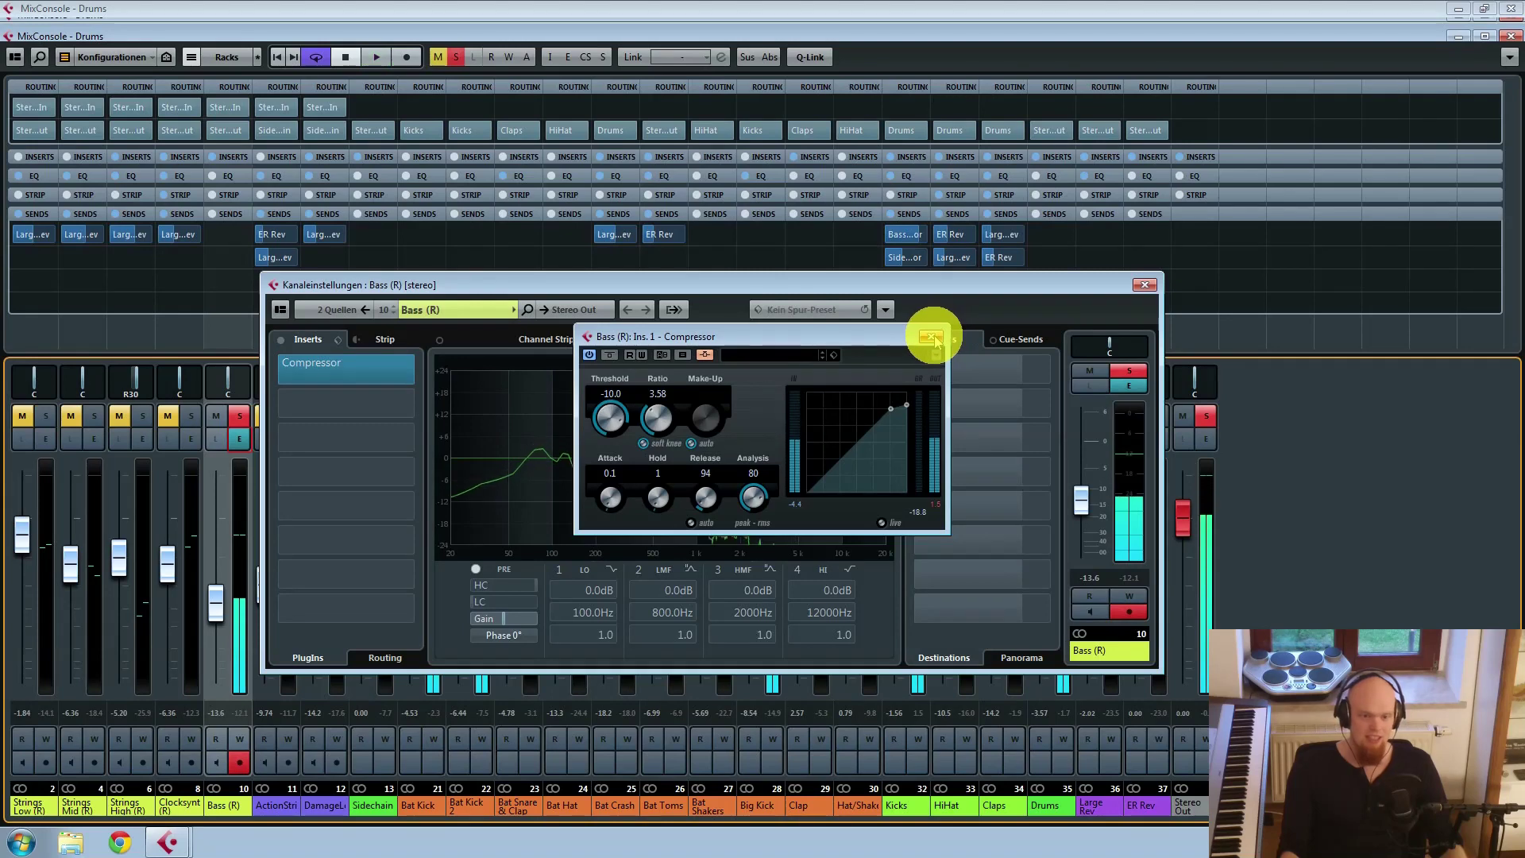
{"action": "left_click", "coordinate": [935, 340]}
{"action": "left_click", "coordinate": [1144, 284]}
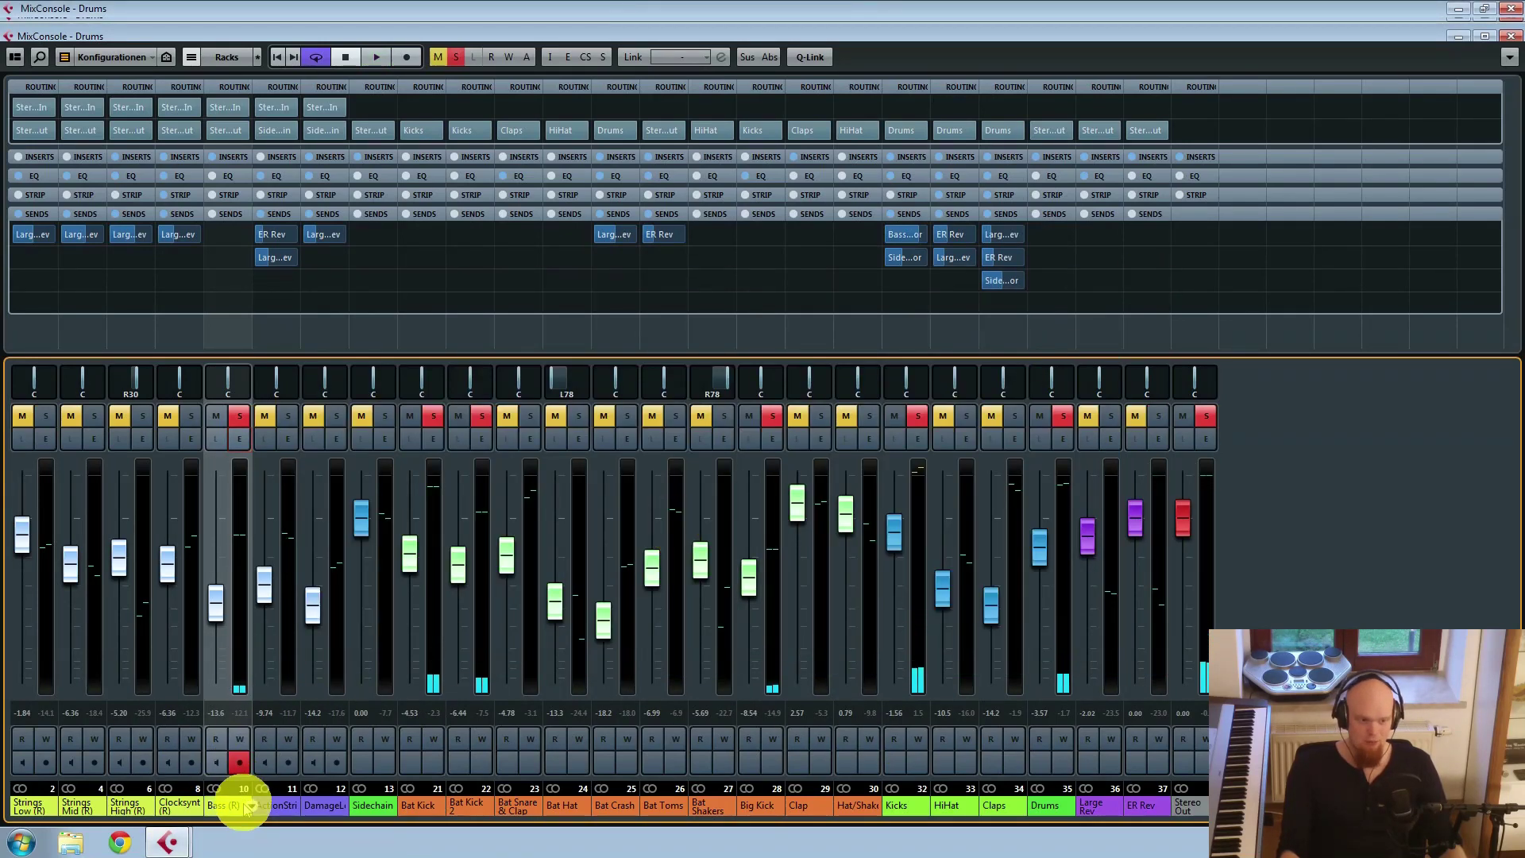
Step: Open the Kicks group's channel settings to examine its second send to the Sidechain compressor, and close them
{"action": "left_click", "coordinate": [904, 807]}
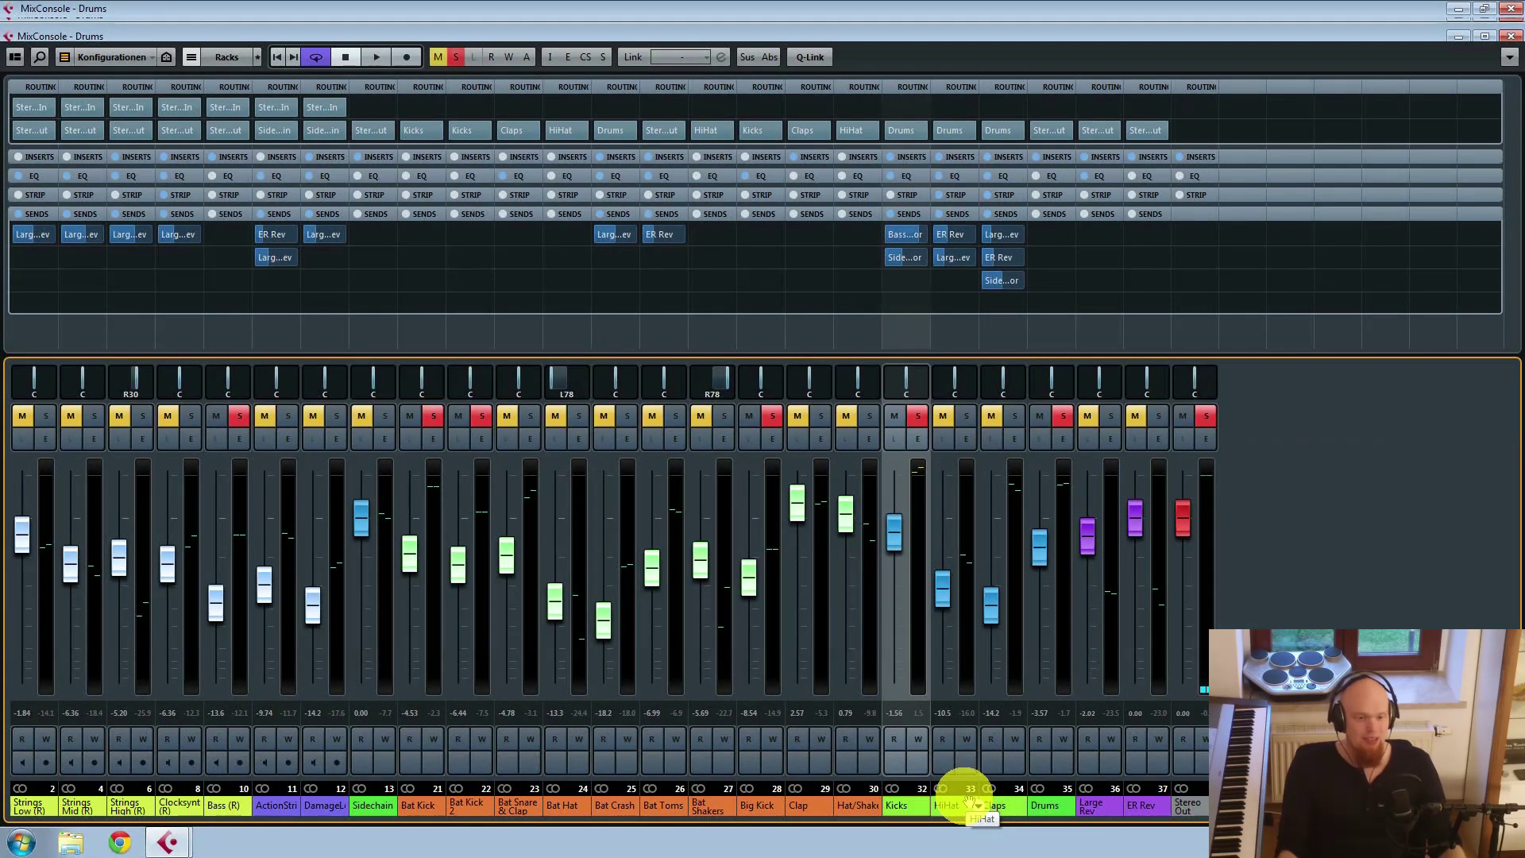
{"action": "left_click", "coordinate": [917, 439]}
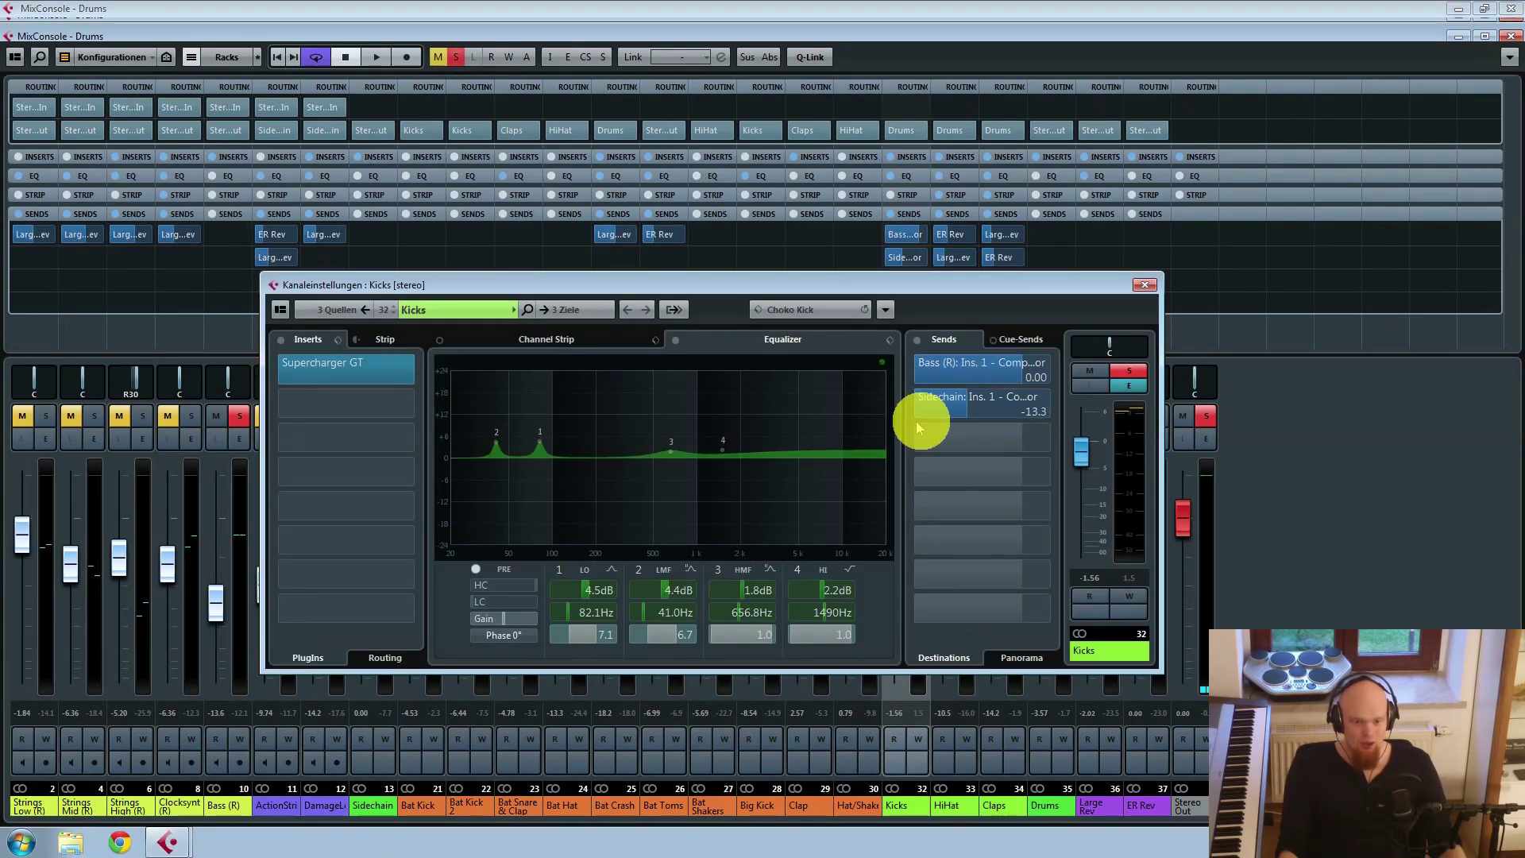
{"action": "mouse_move", "coordinate": [1011, 389]}
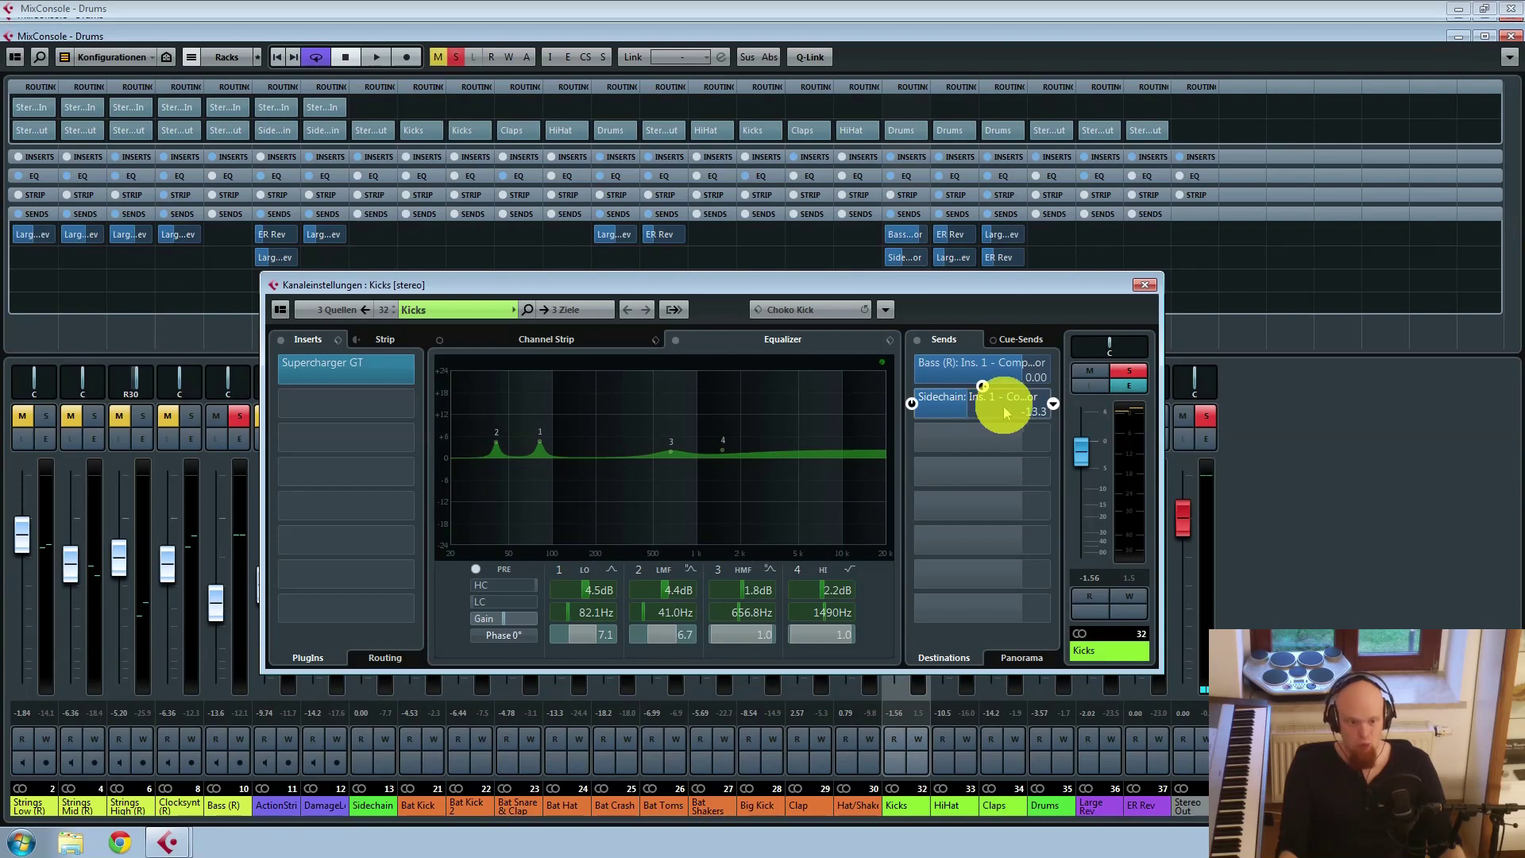
{"action": "left_click", "coordinate": [1142, 280]}
Step: Solo the Sidechain group and open its channel settings
{"action": "left_click", "coordinate": [361, 805]}
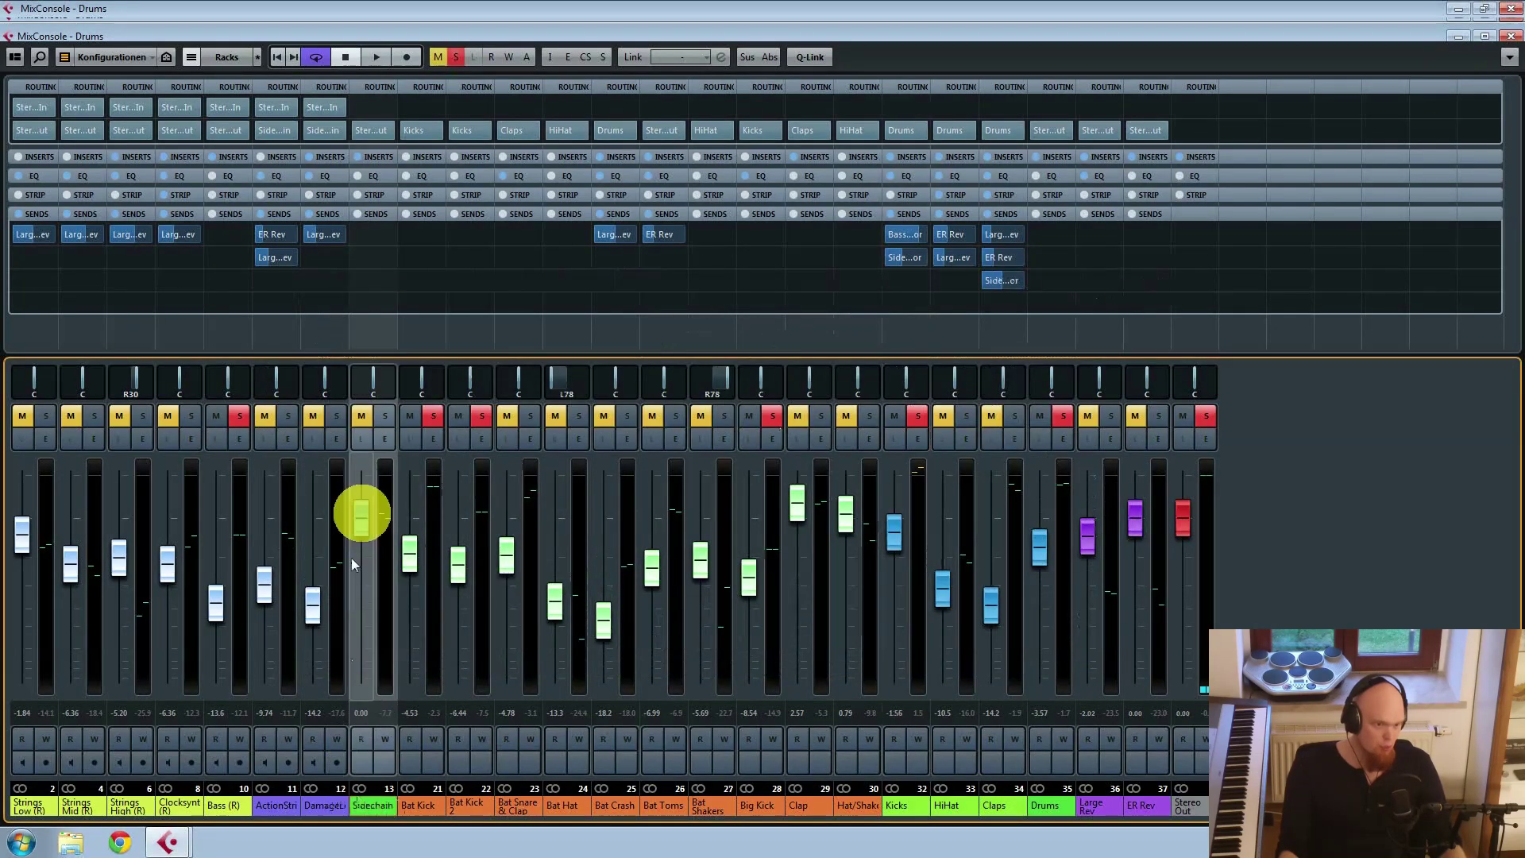
{"action": "left_click", "coordinate": [384, 415]}
{"action": "left_click", "coordinate": [361, 416]}
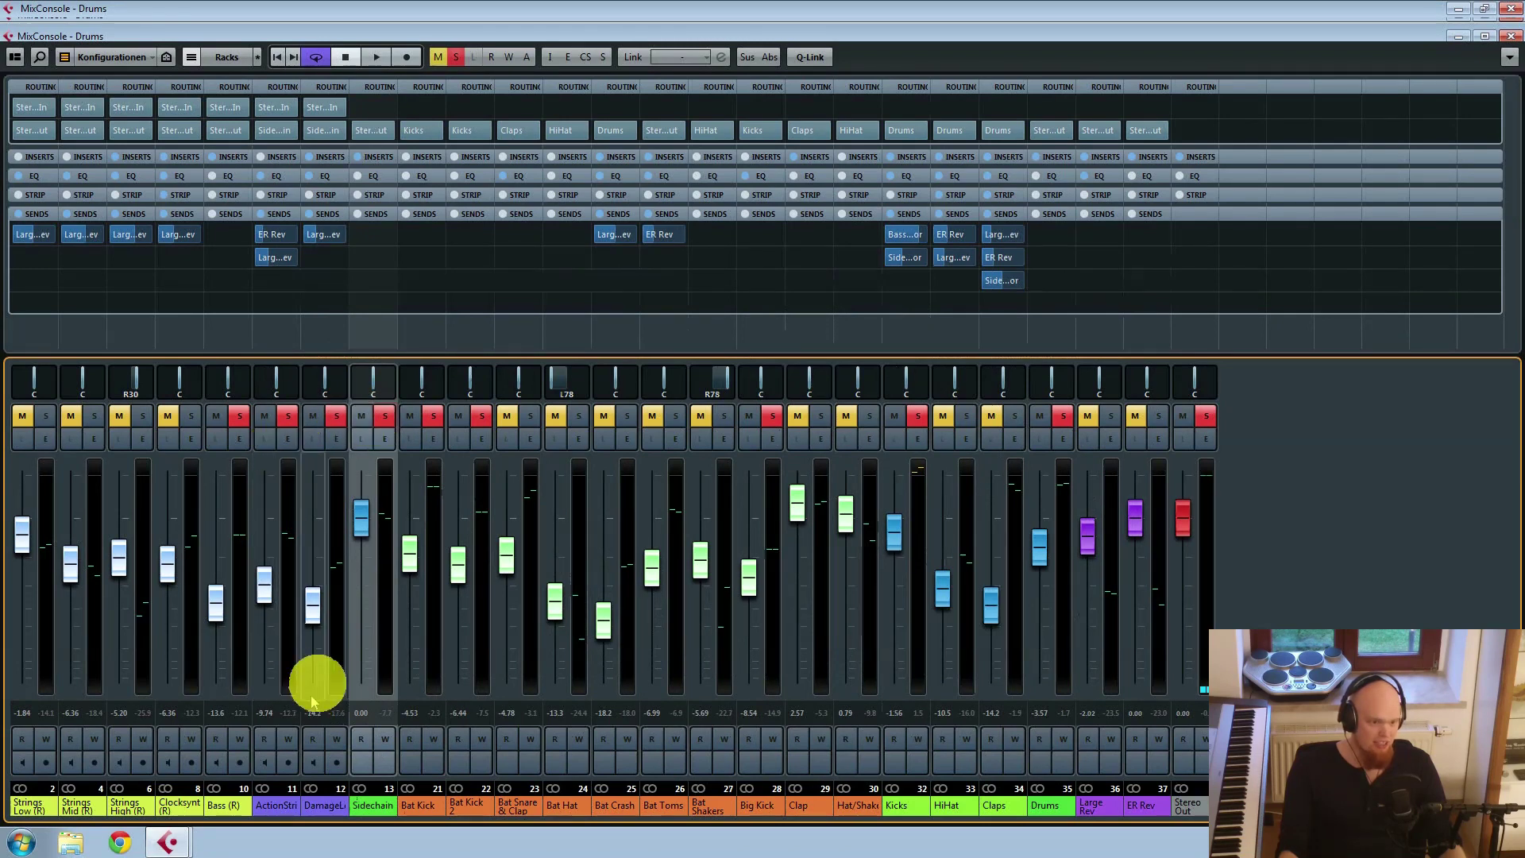
{"action": "left_click", "coordinate": [383, 439]}
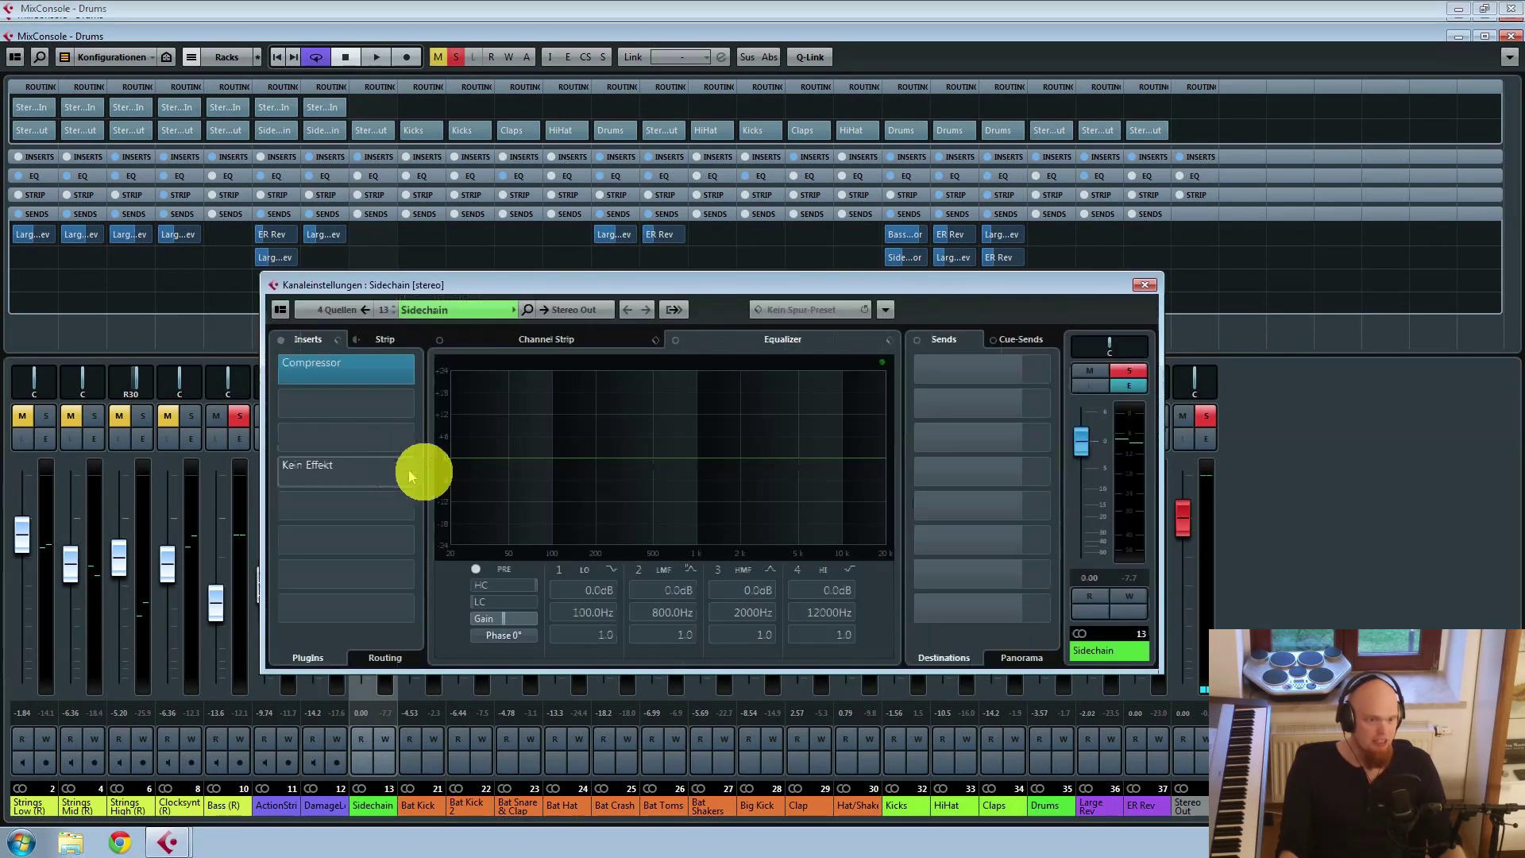
Step: Open the Sidechain group's compressor to examine its settings, and close the plug-in and channel settings
{"action": "left_click", "coordinate": [343, 366]}
{"action": "left_click_drag", "start_coordinate": [817, 341], "coordinate": [798, 438]}
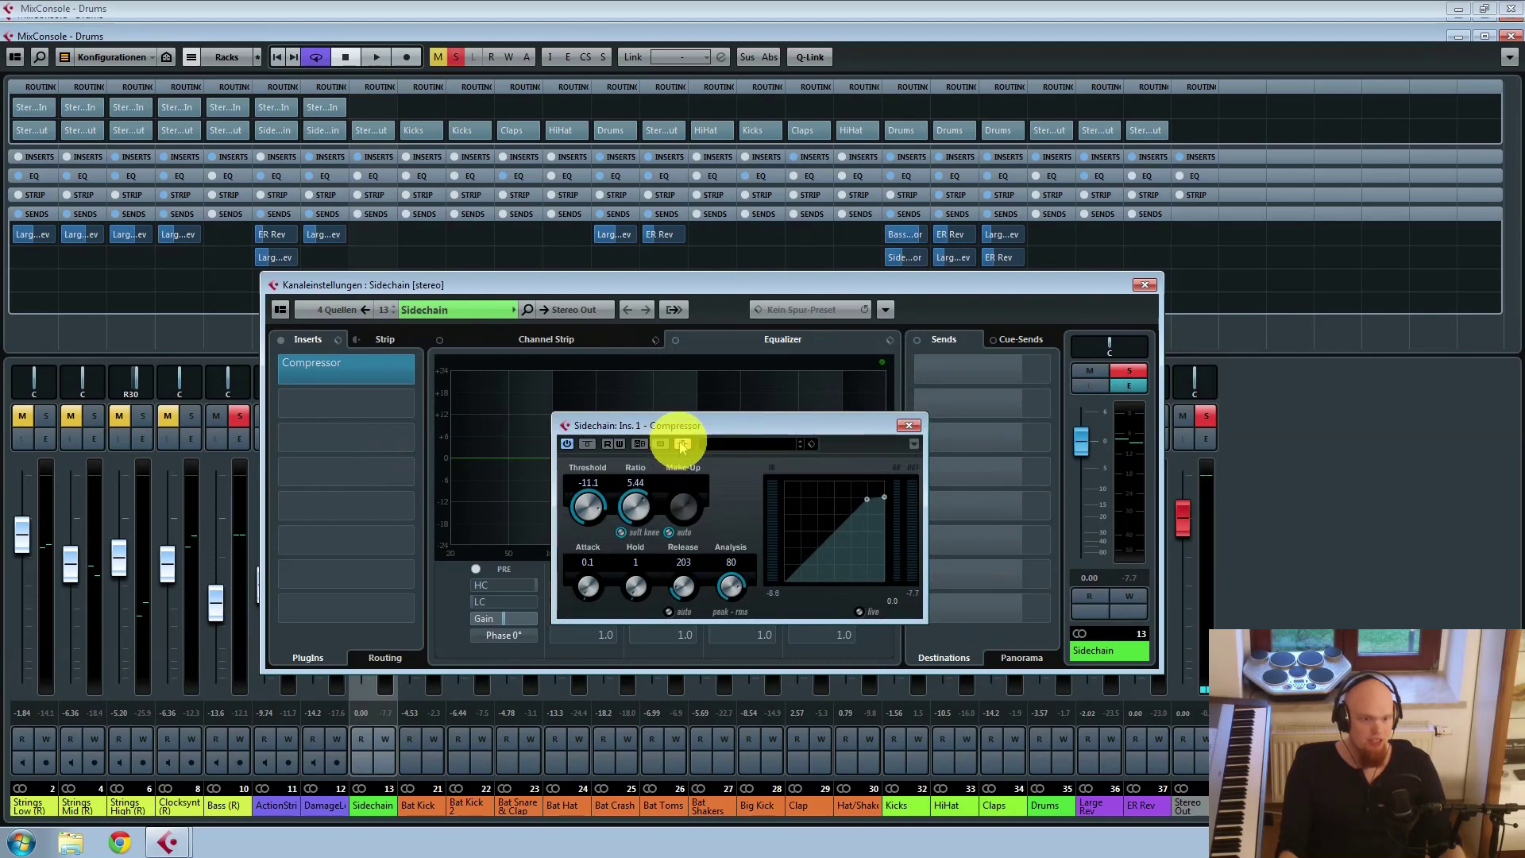
{"action": "left_click", "coordinate": [908, 425]}
{"action": "left_click", "coordinate": [1145, 286]}
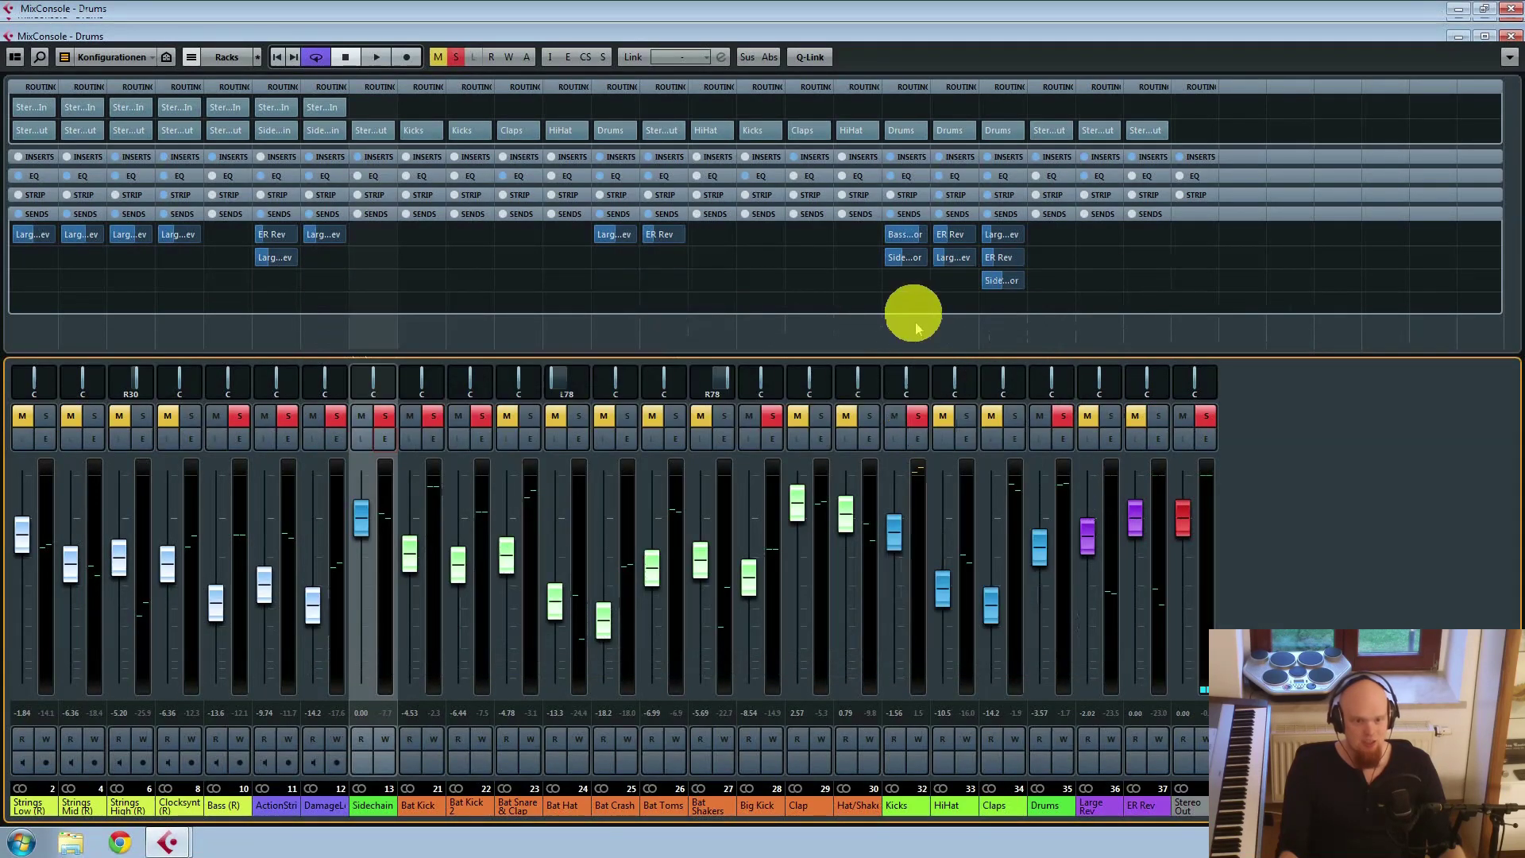
Step: Add the Claps group to the soloed channels and start playback
{"action": "left_click", "coordinate": [997, 806]}
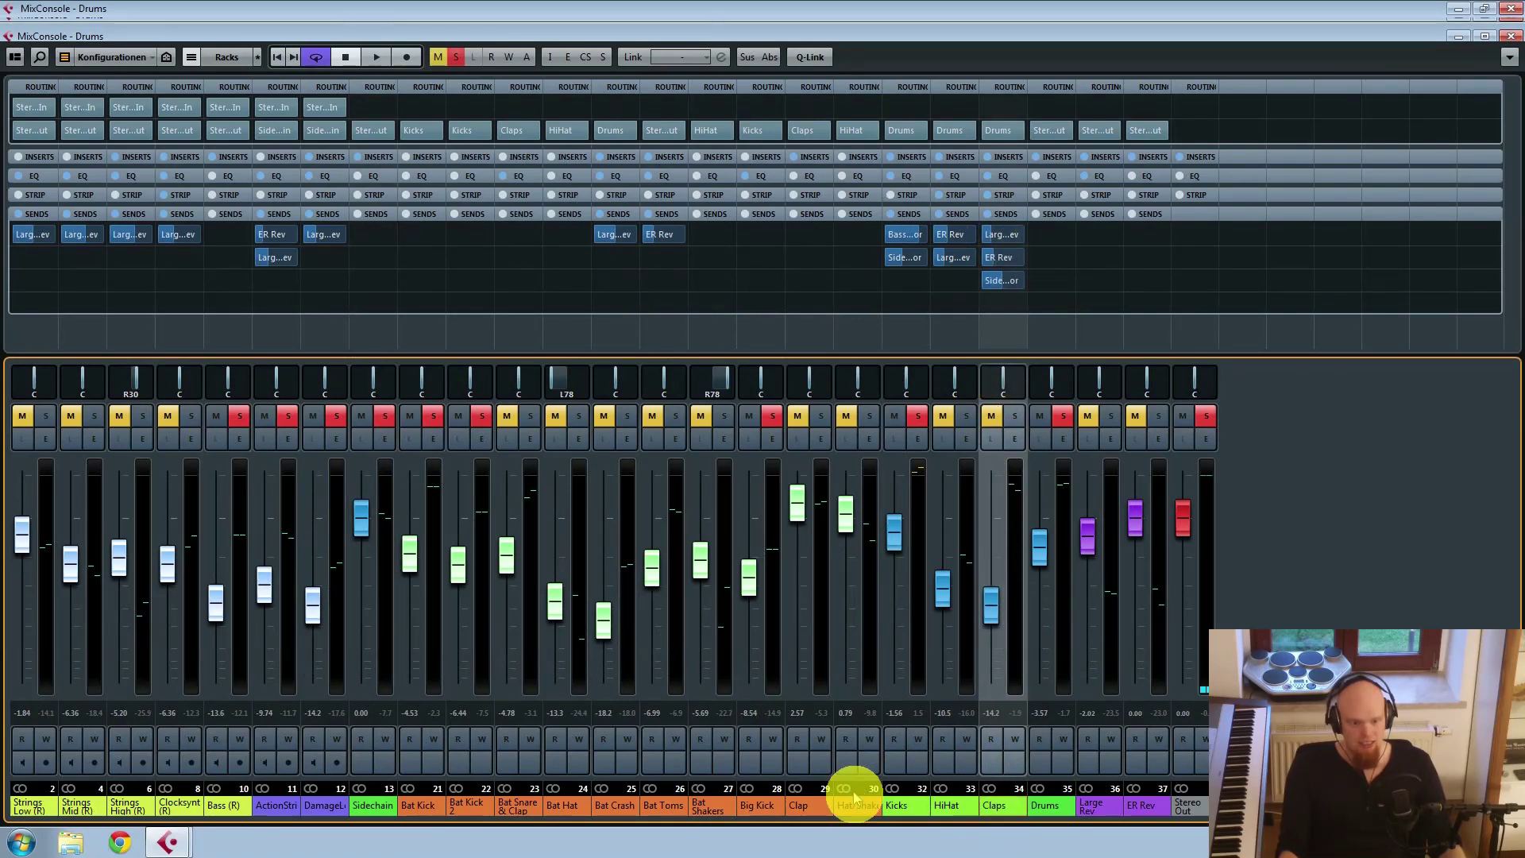
{"action": "left_click", "coordinate": [906, 808]}
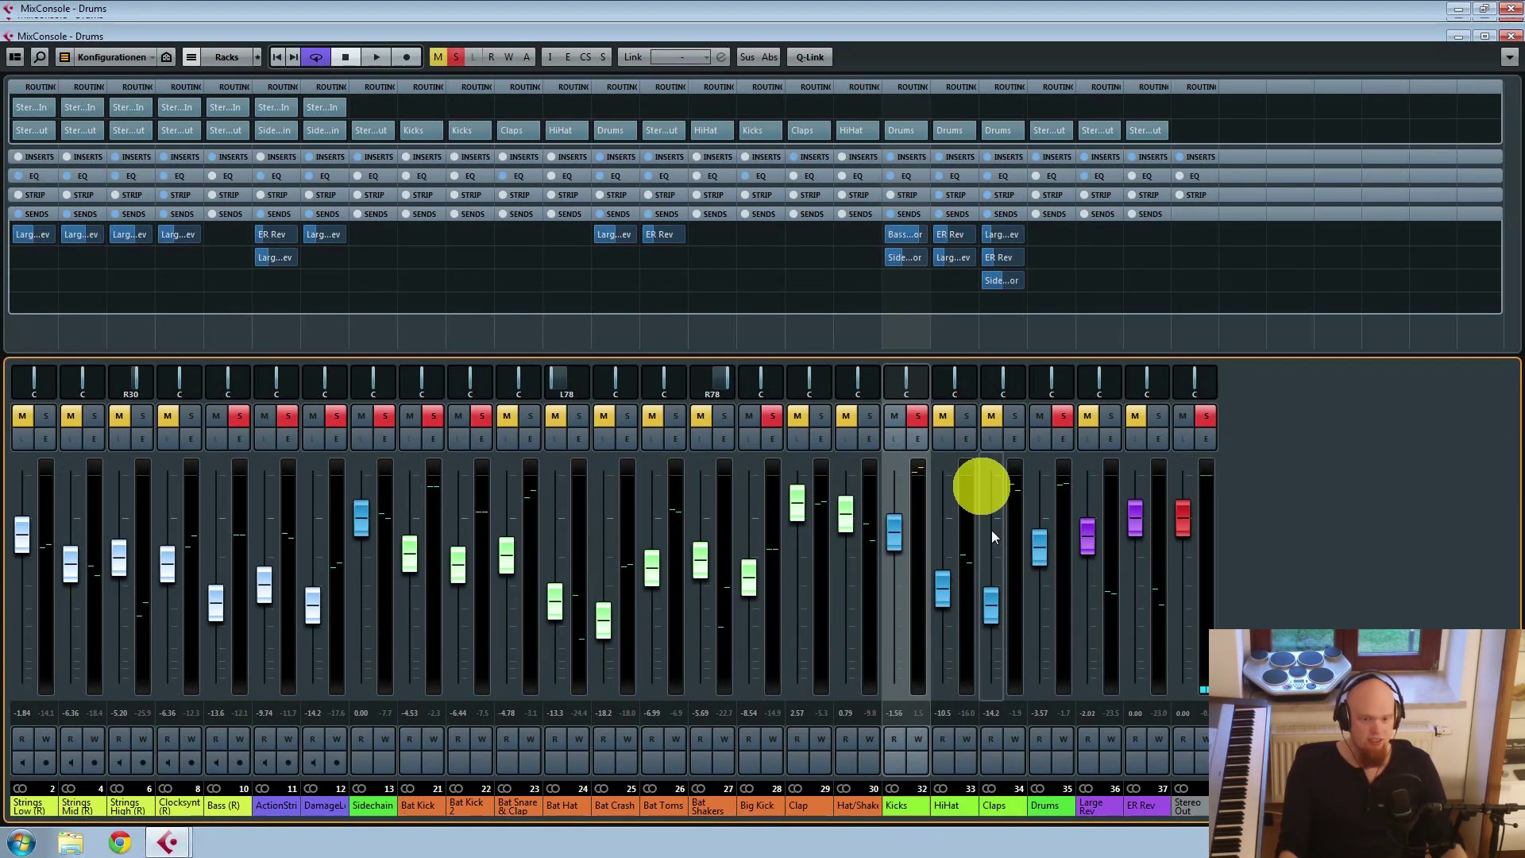
{"action": "left_click", "coordinate": [1014, 415]}
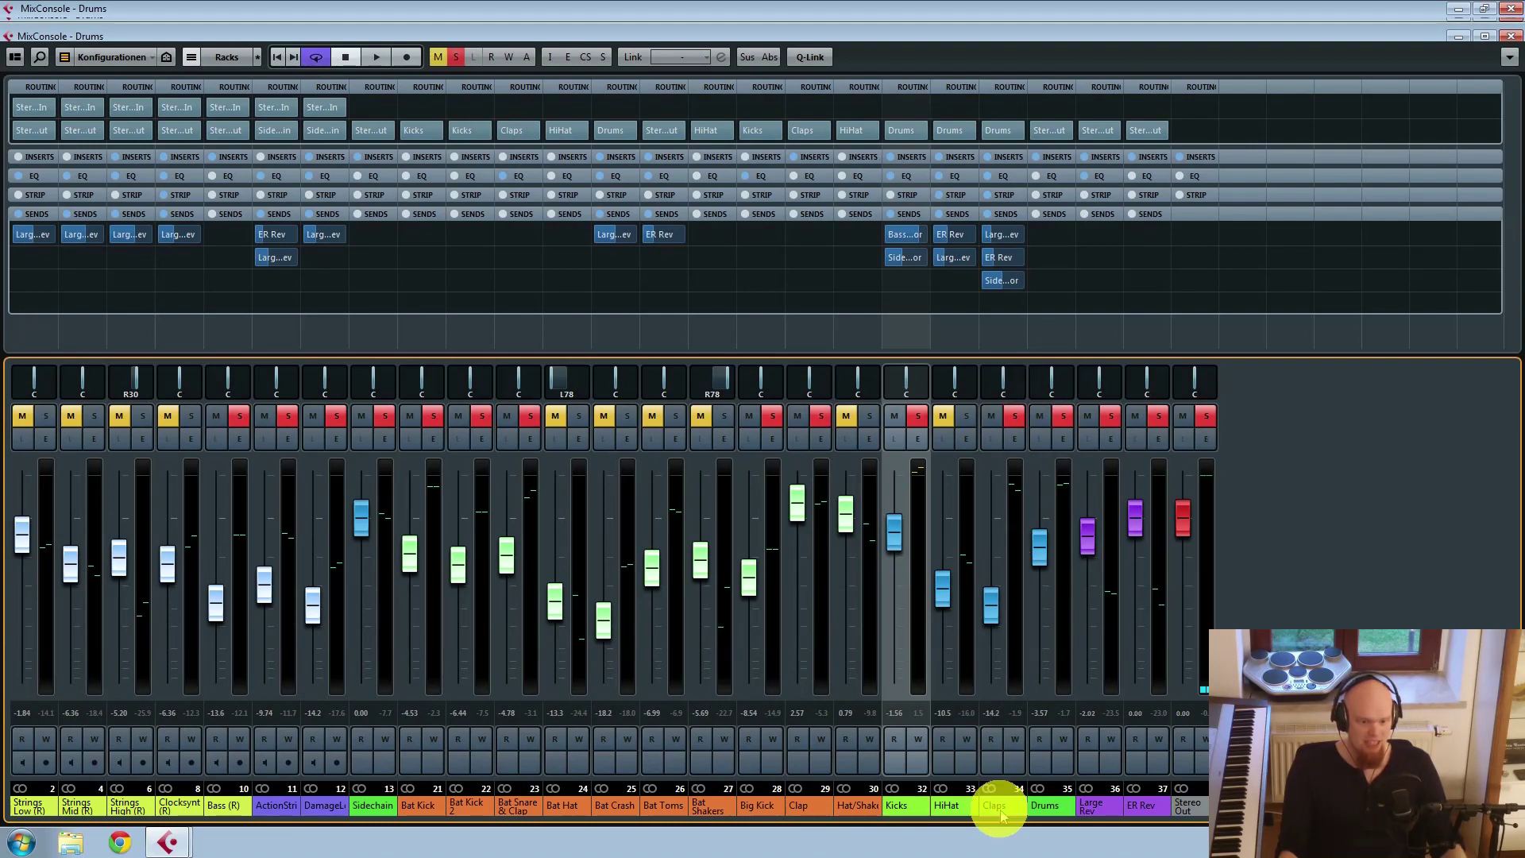
{"action": "key", "text": "space"}
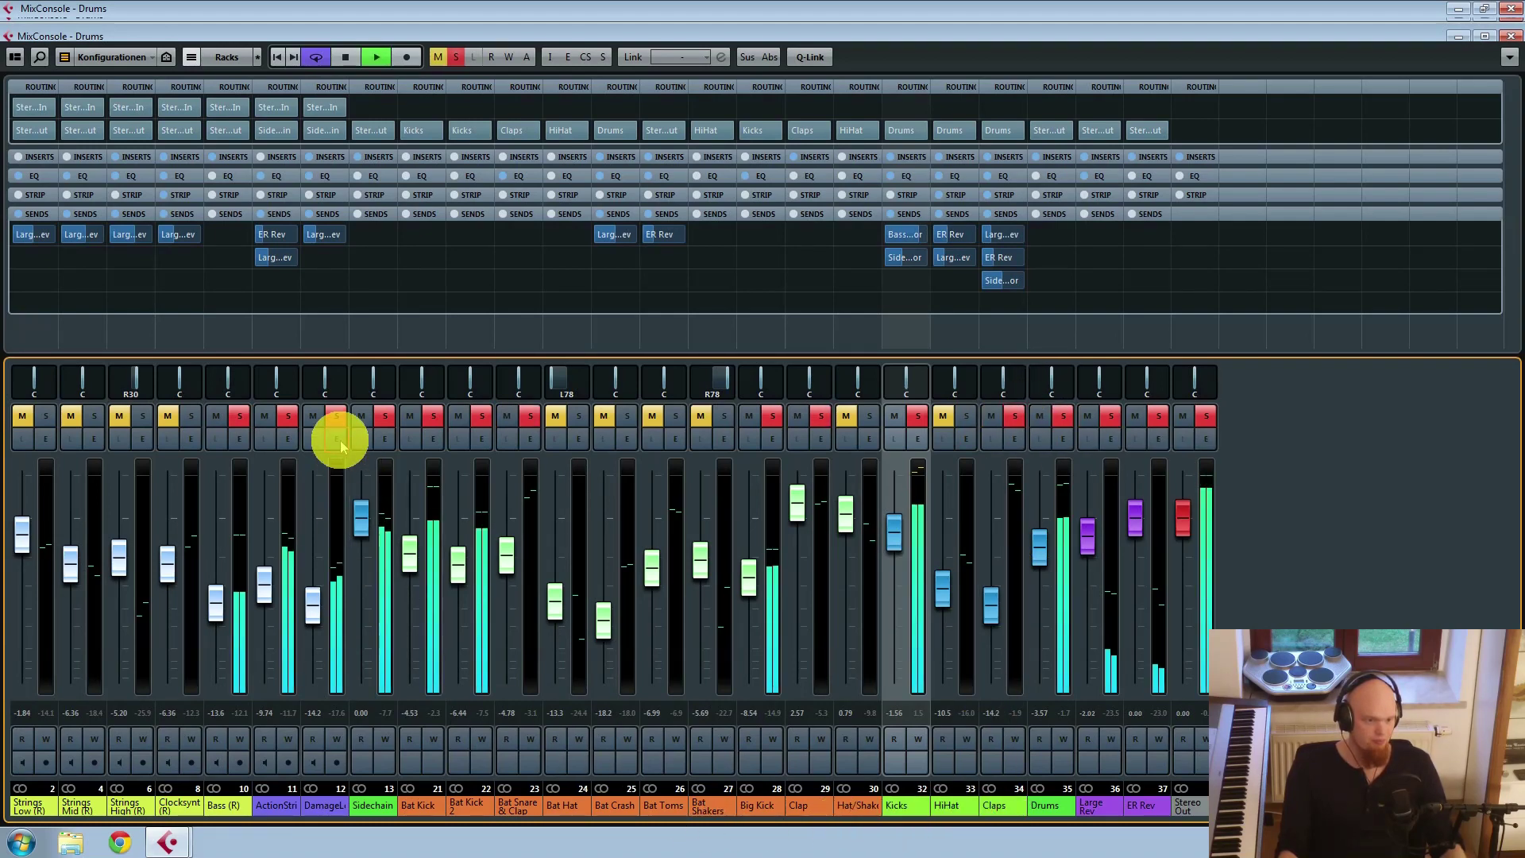
Step: Set the Sidechain group compressor's threshold to -21.0 during playback, stop, and close the plug-in and channel settings
{"action": "left_click", "coordinate": [337, 439]}
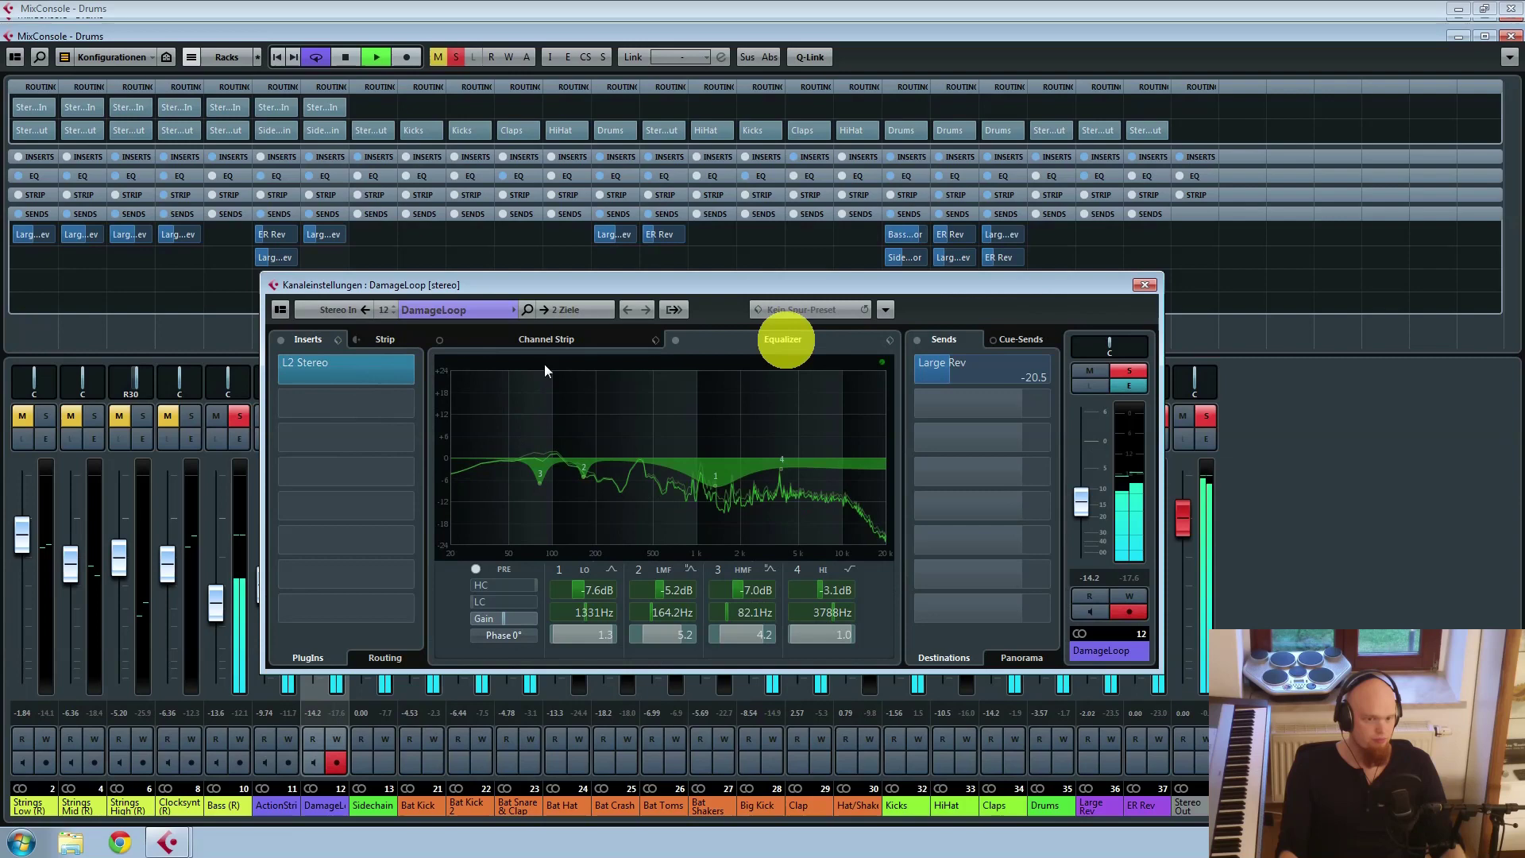
{"action": "left_click", "coordinate": [1145, 284]}
{"action": "left_click", "coordinate": [382, 809]}
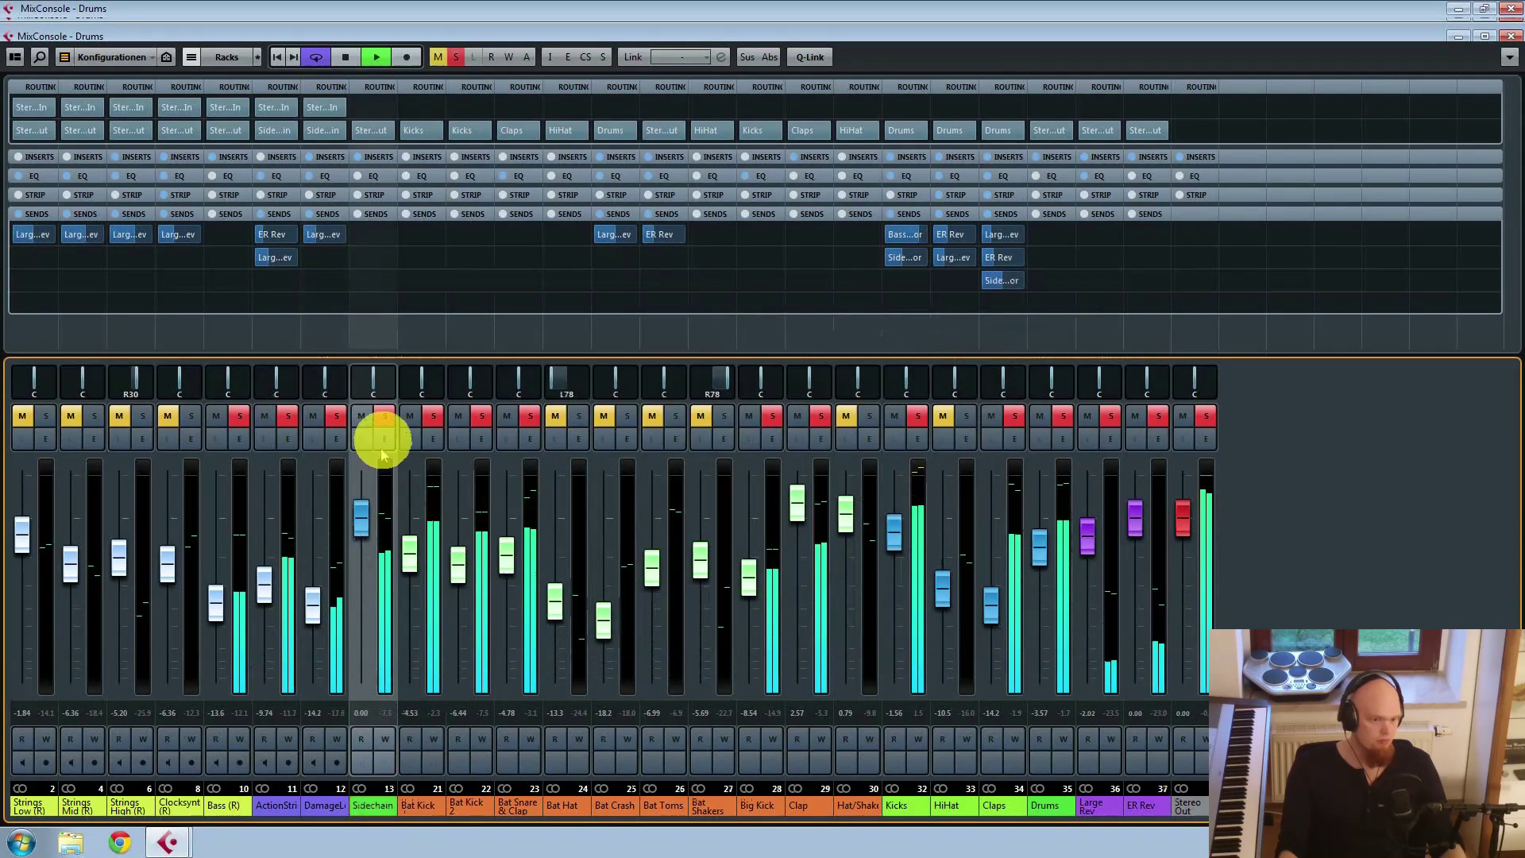
{"action": "left_click", "coordinate": [385, 439]}
{"action": "left_click", "coordinate": [332, 365]}
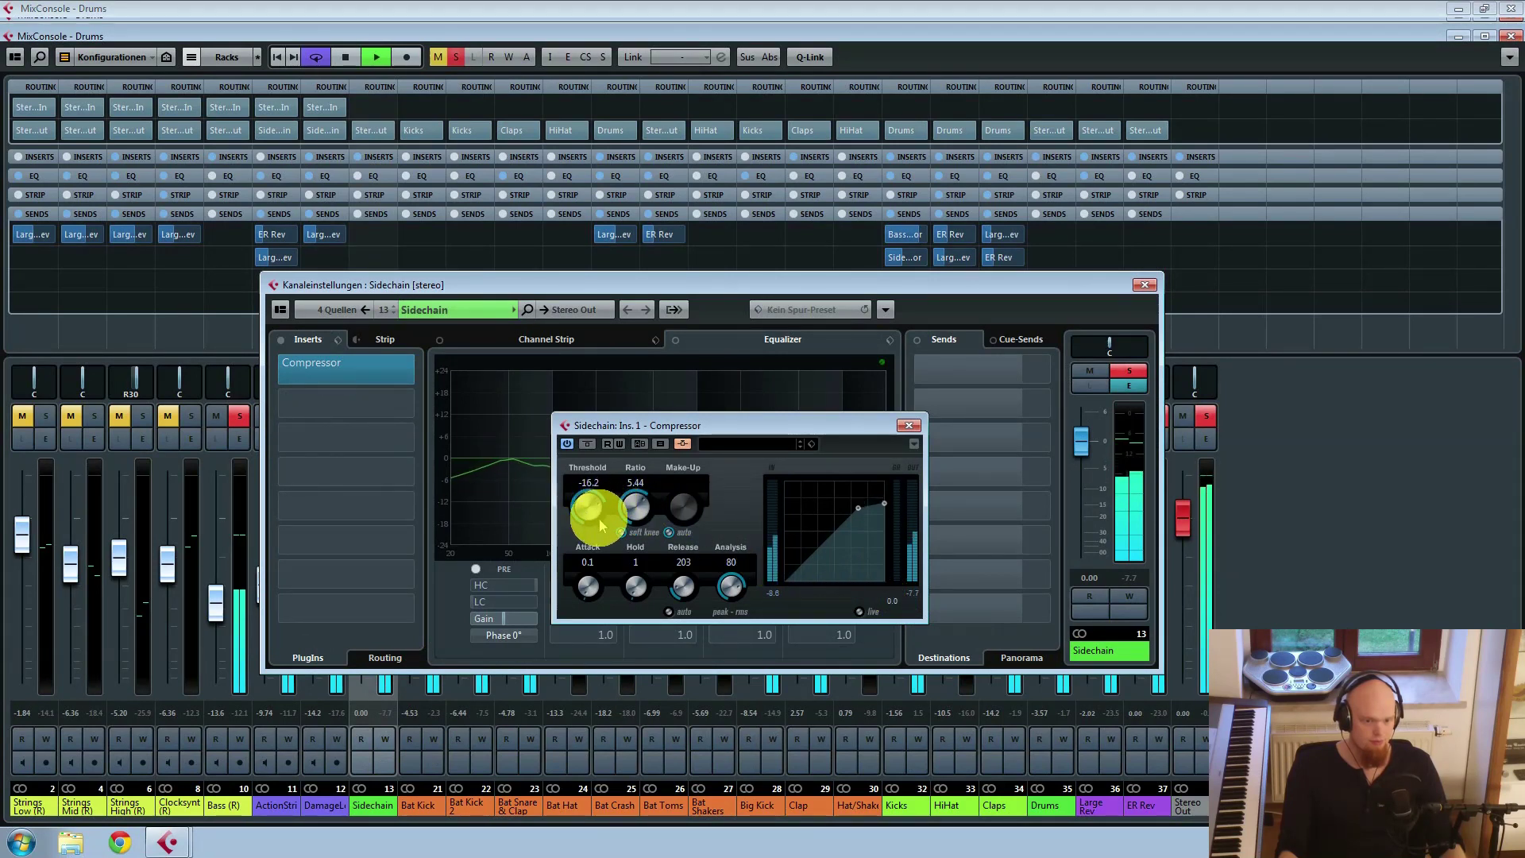
{"action": "mouse_move", "coordinate": [601, 530]}
{"action": "left_mouse_down"}
{"action": "mouse_move", "coordinate": [598, 545]}
{"action": "mouse_move", "coordinate": [600, 530]}
{"action": "left_mouse_up"}
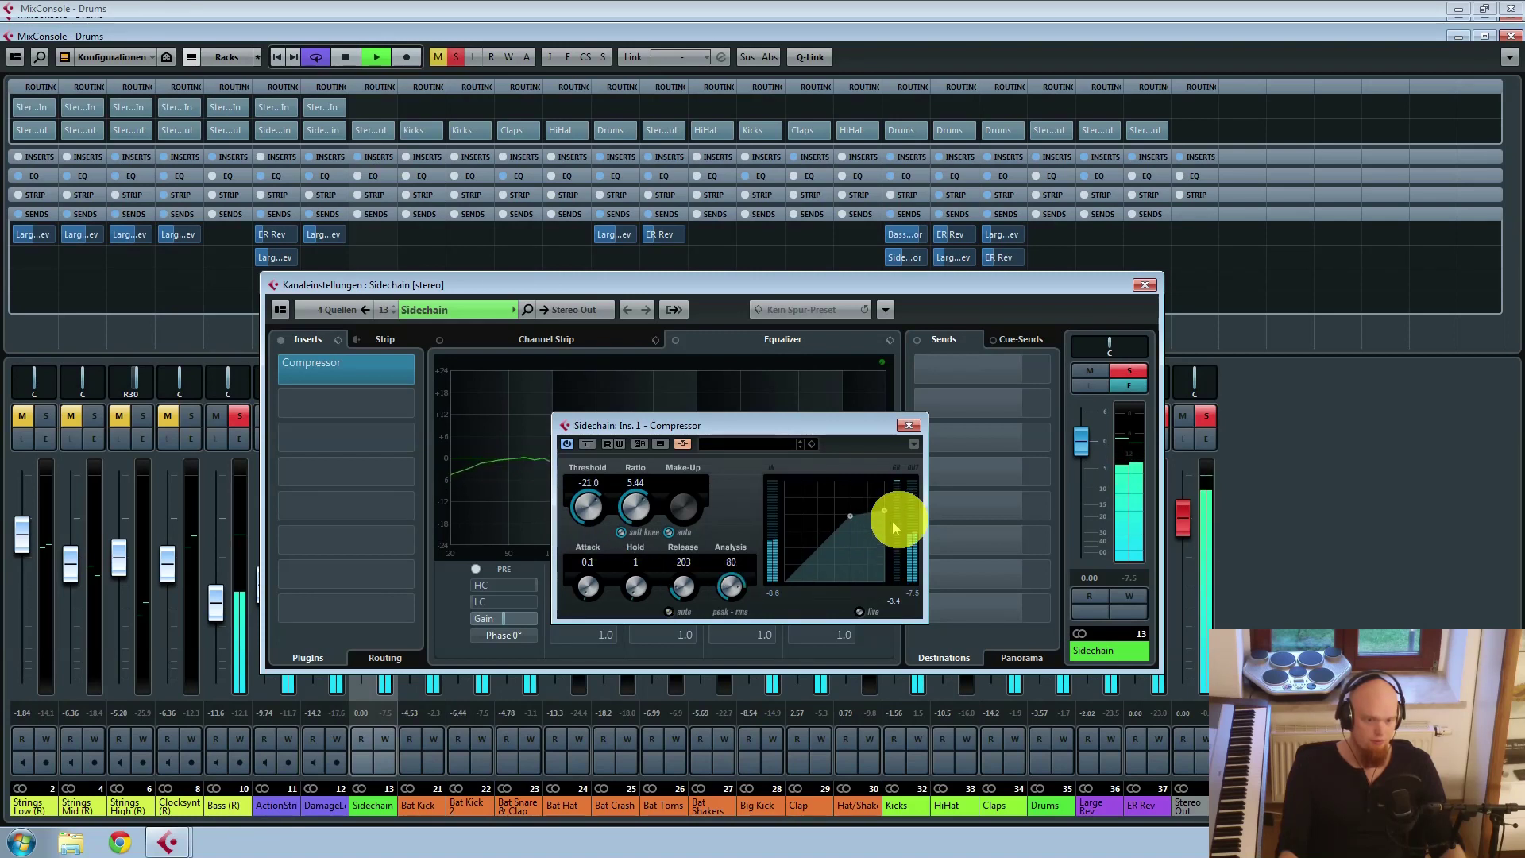
{"action": "mouse_move", "coordinate": [952, 548]}
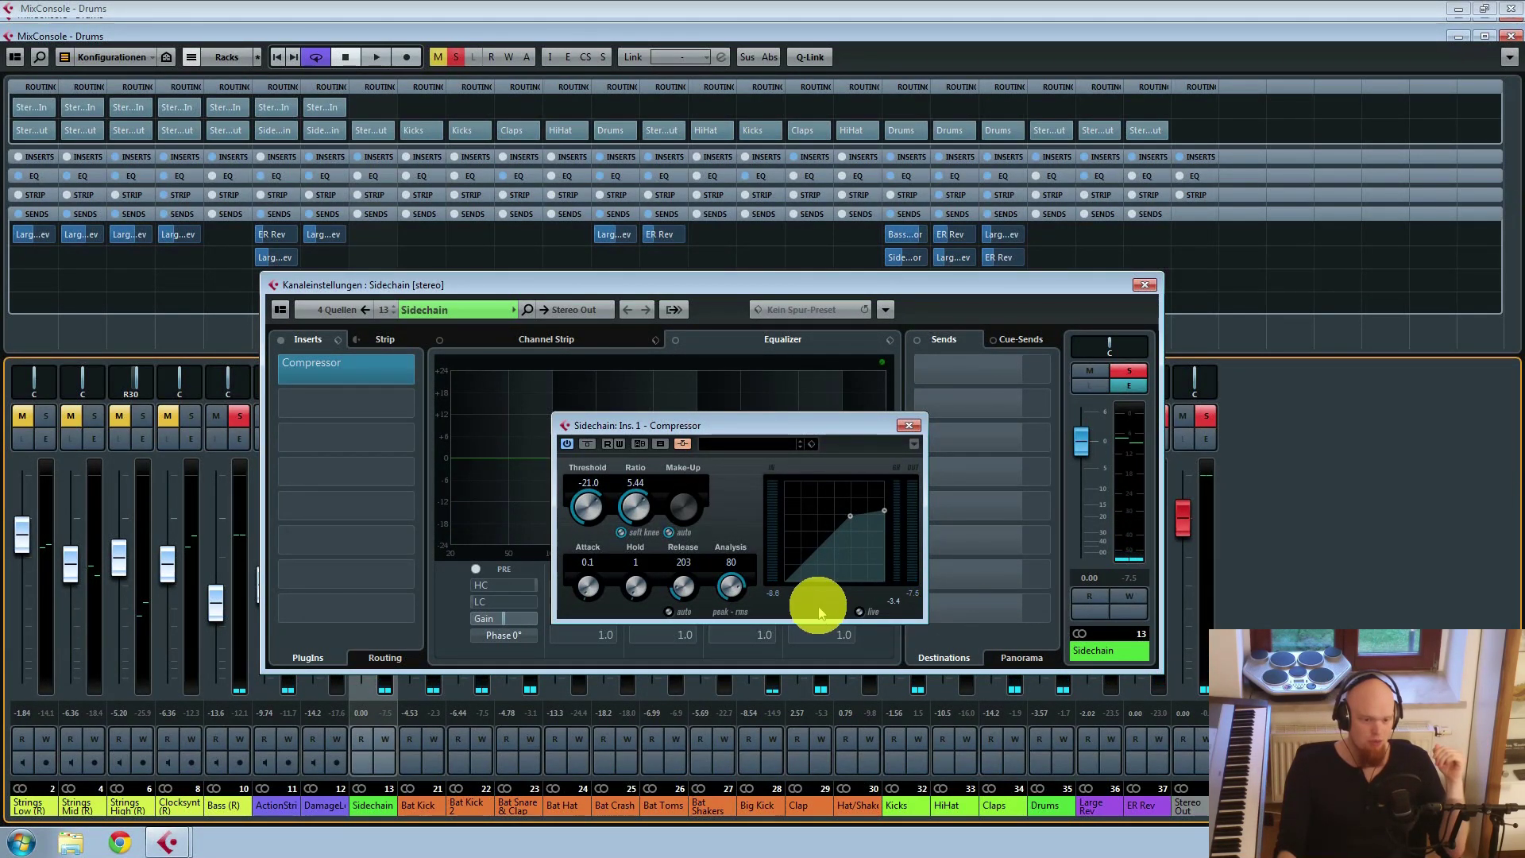
{"action": "left_click", "coordinate": [910, 429]}
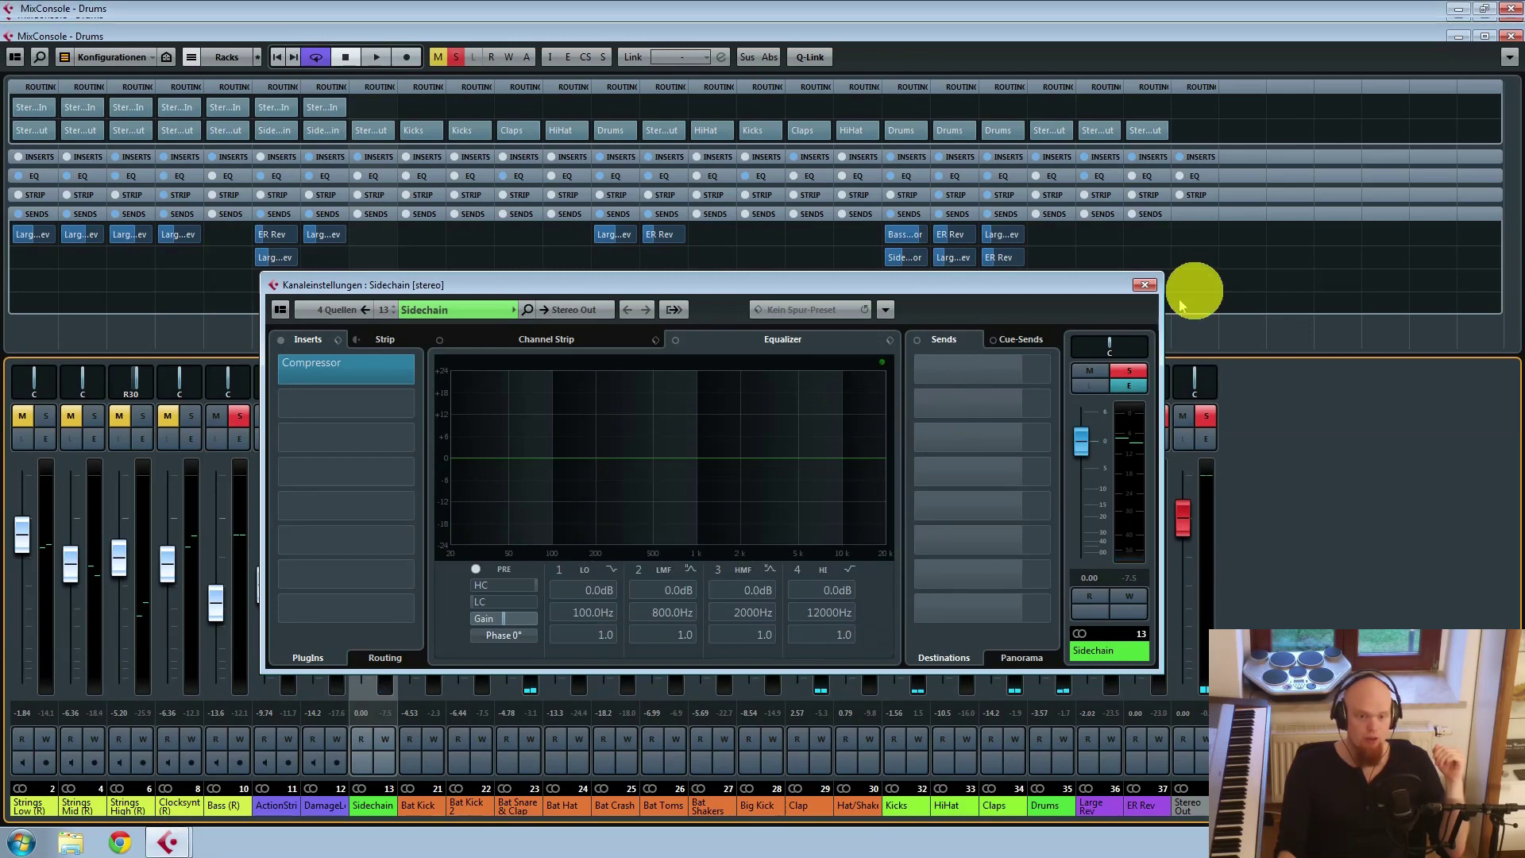
{"action": "left_click", "coordinate": [1142, 284]}
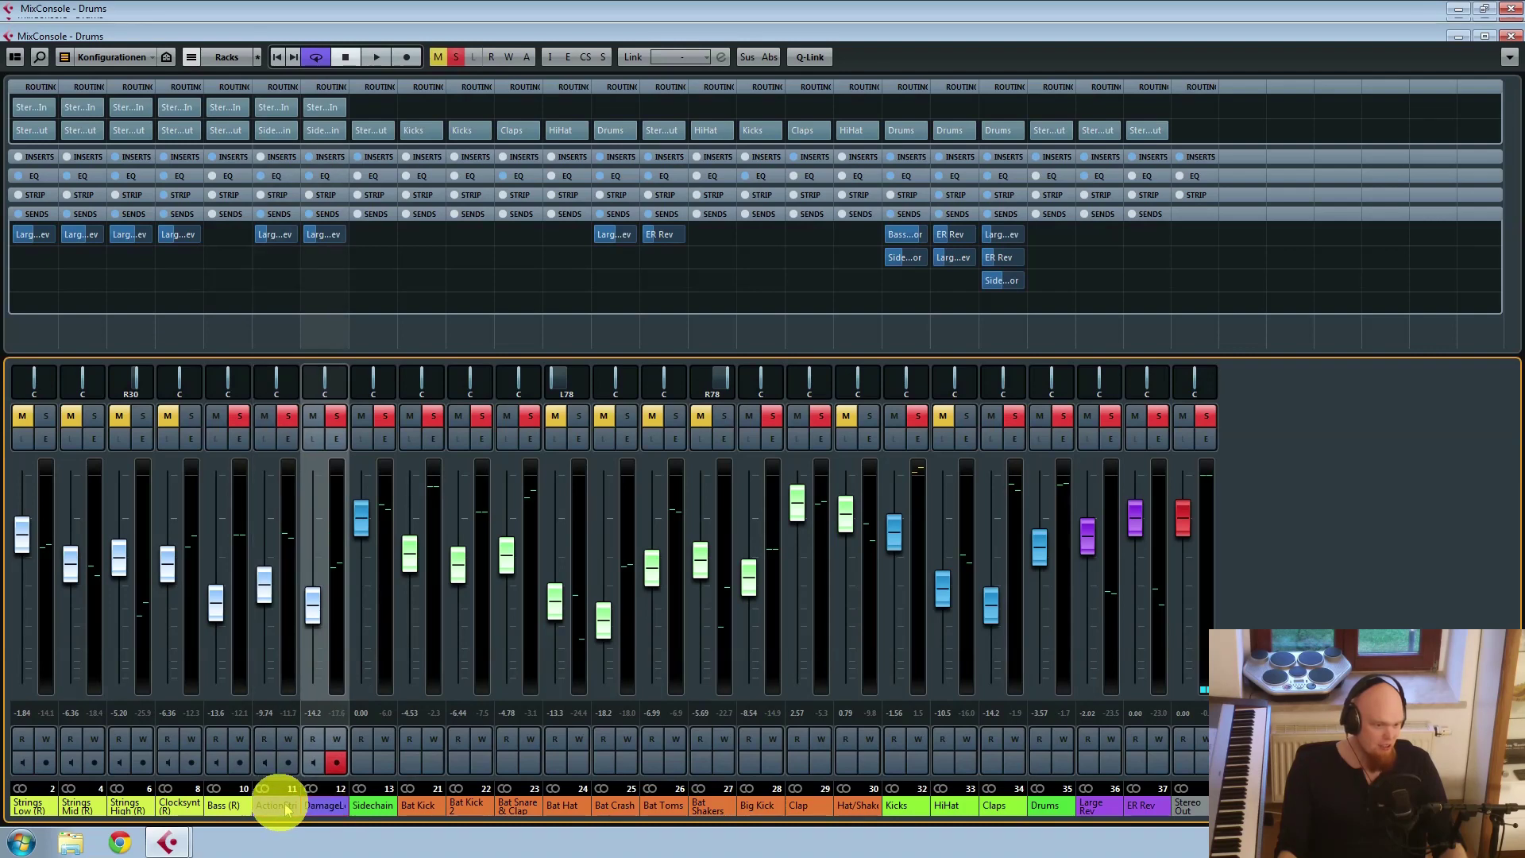
Step: Examine the ActionStrikes channel's EQ and Large Rev send during playback, stop, and close its channel settings
{"action": "left_click", "coordinate": [288, 439]}
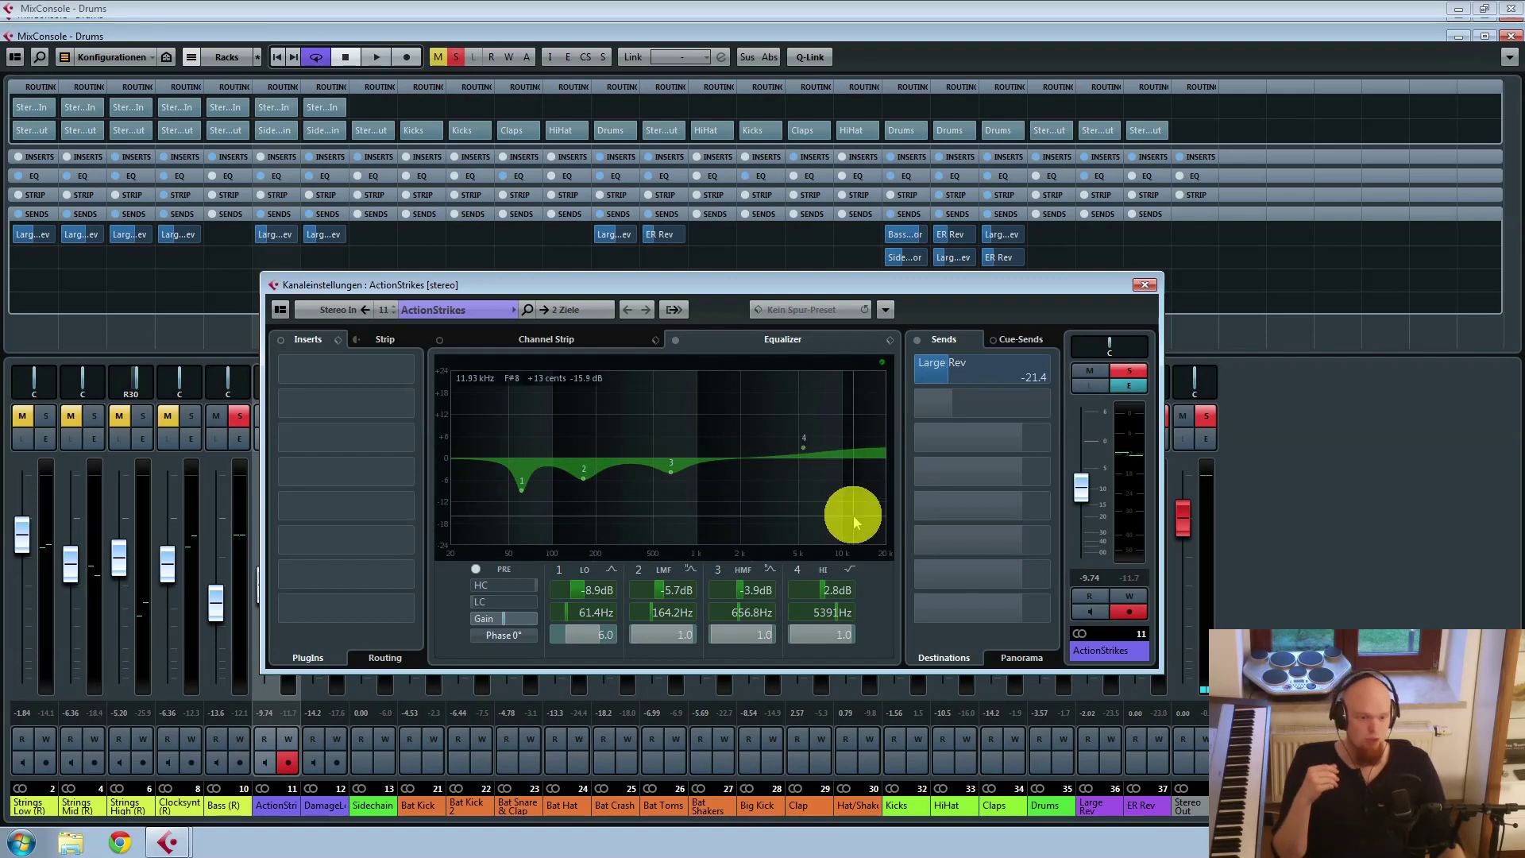
{"action": "key", "text": "space"}
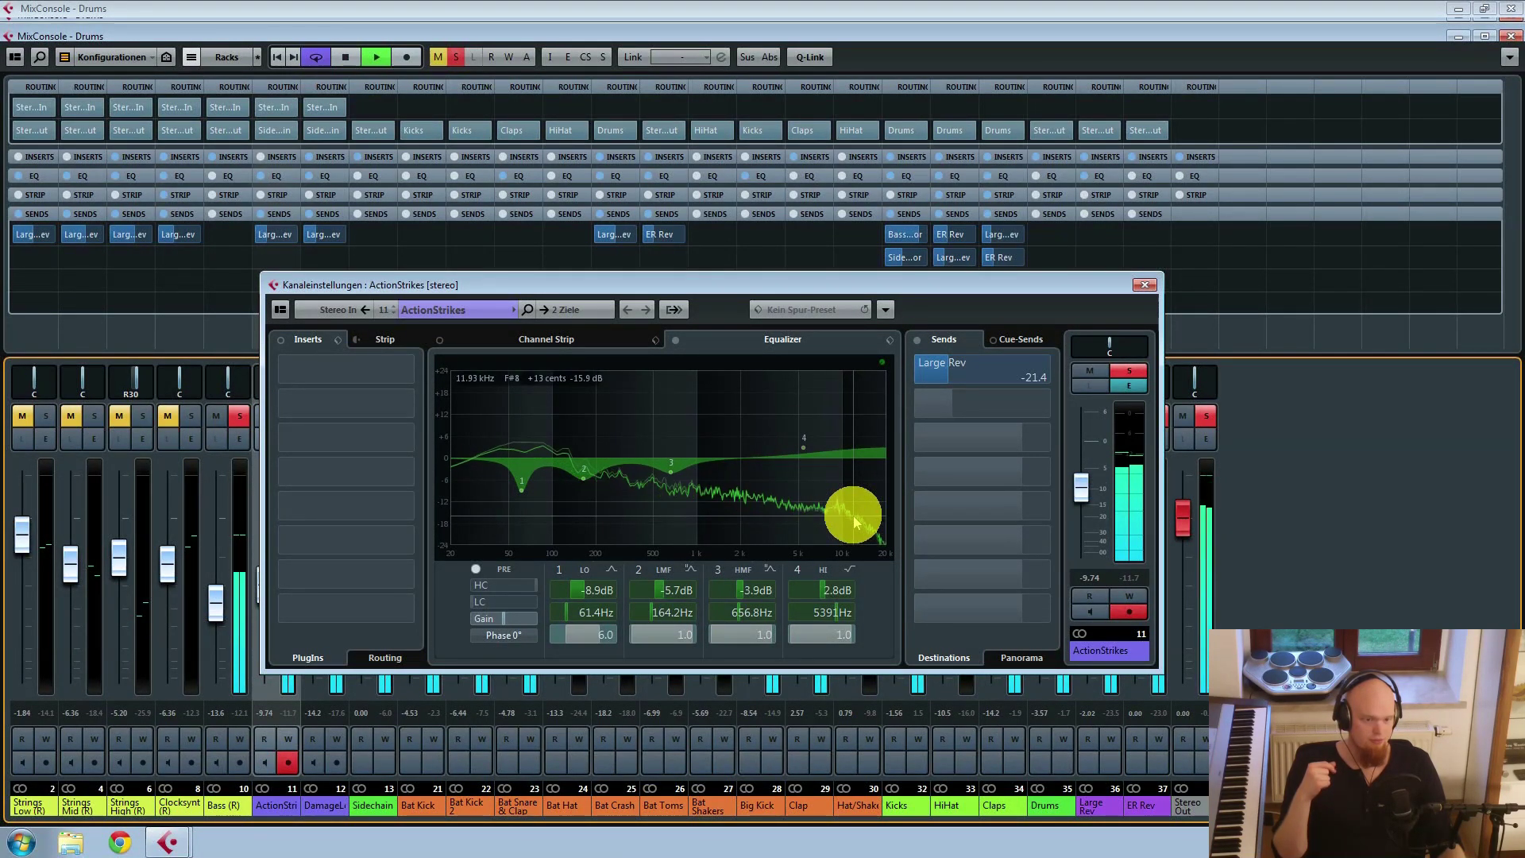
{"action": "key", "text": "space"}
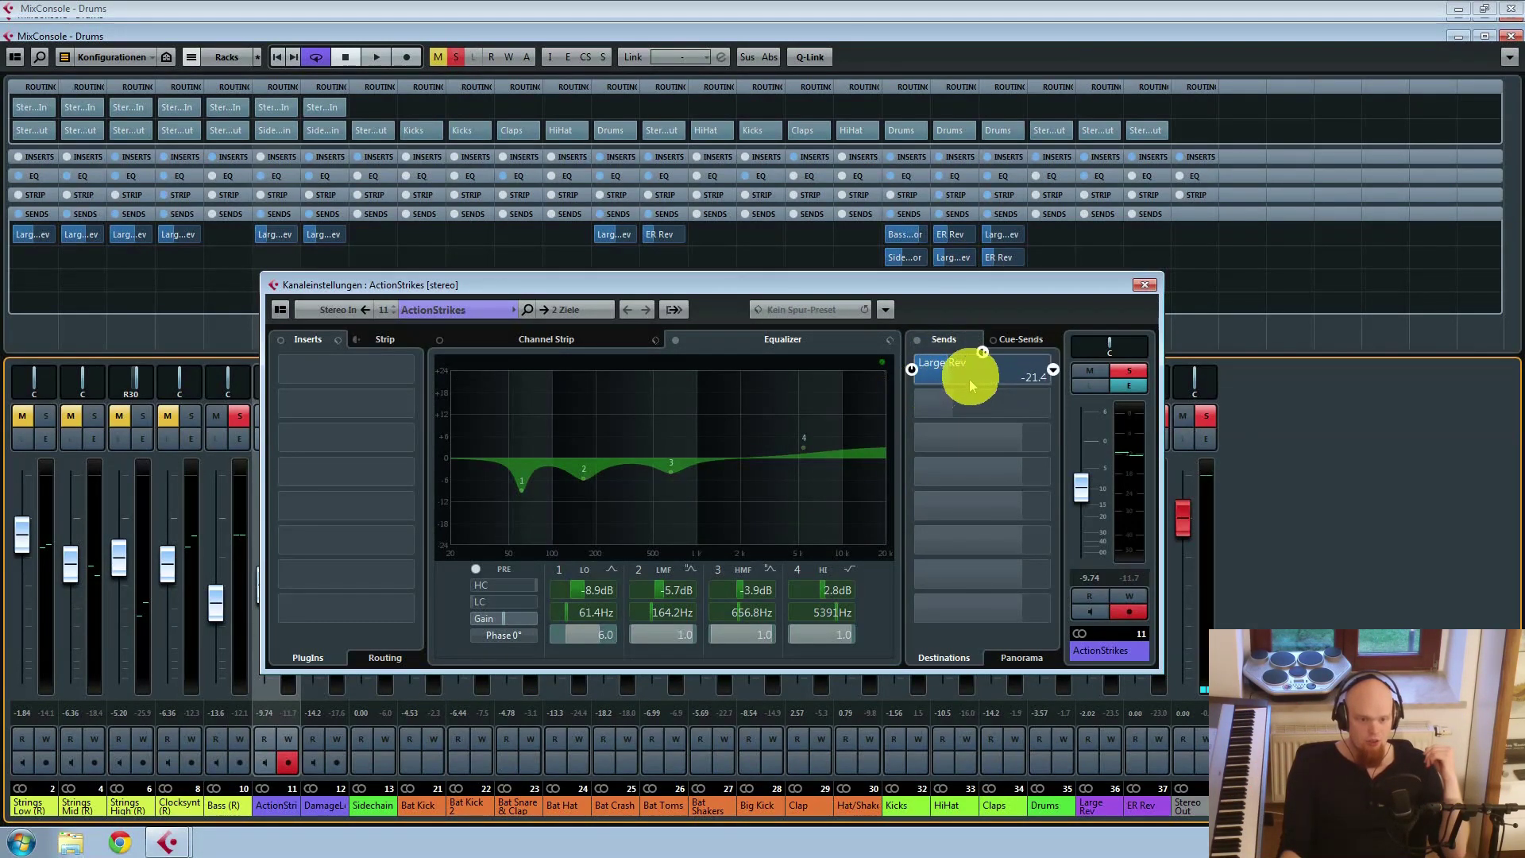
{"action": "mouse_move", "coordinate": [953, 381]}
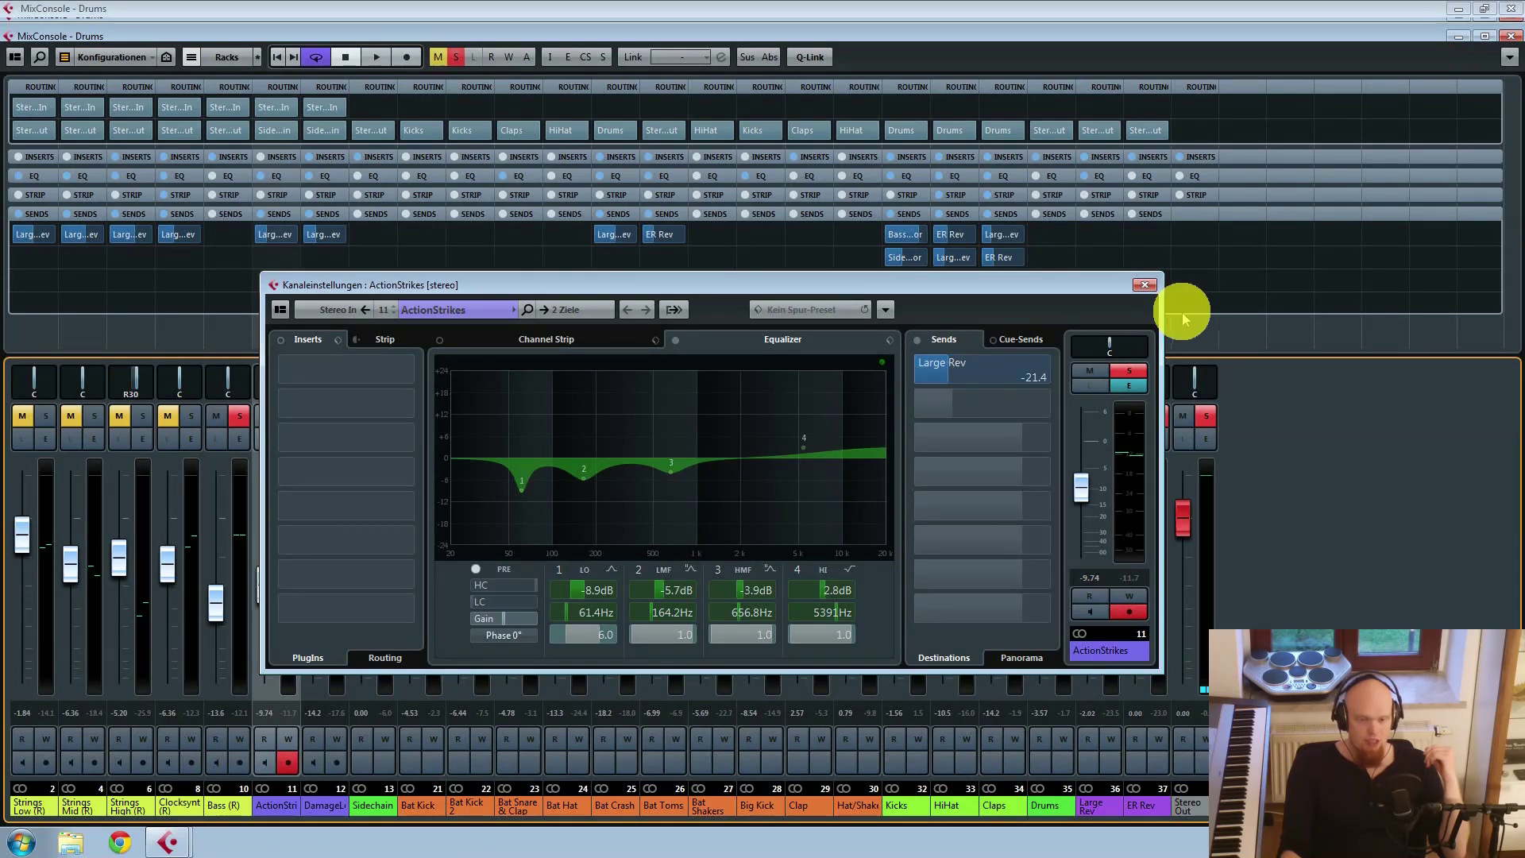
{"action": "left_click", "coordinate": [1144, 284]}
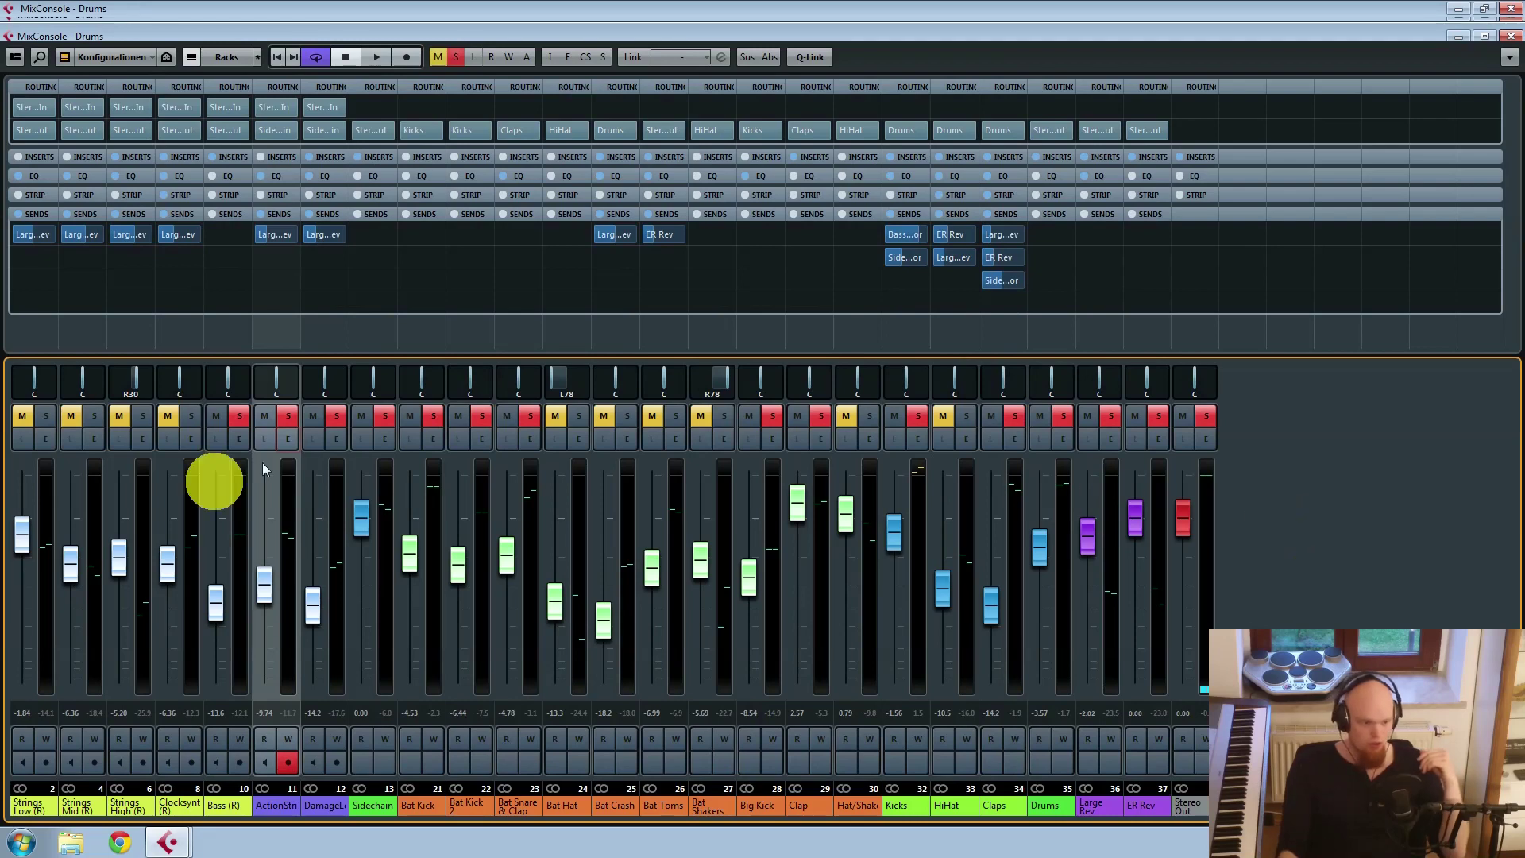
Step: Lower the DamageLoop fader to -18.5, set its EQ band 1 frequency to 1297 Hz, and audition the loop
{"action": "left_click_drag", "start_coordinate": [313, 605], "coordinate": [313, 623]}
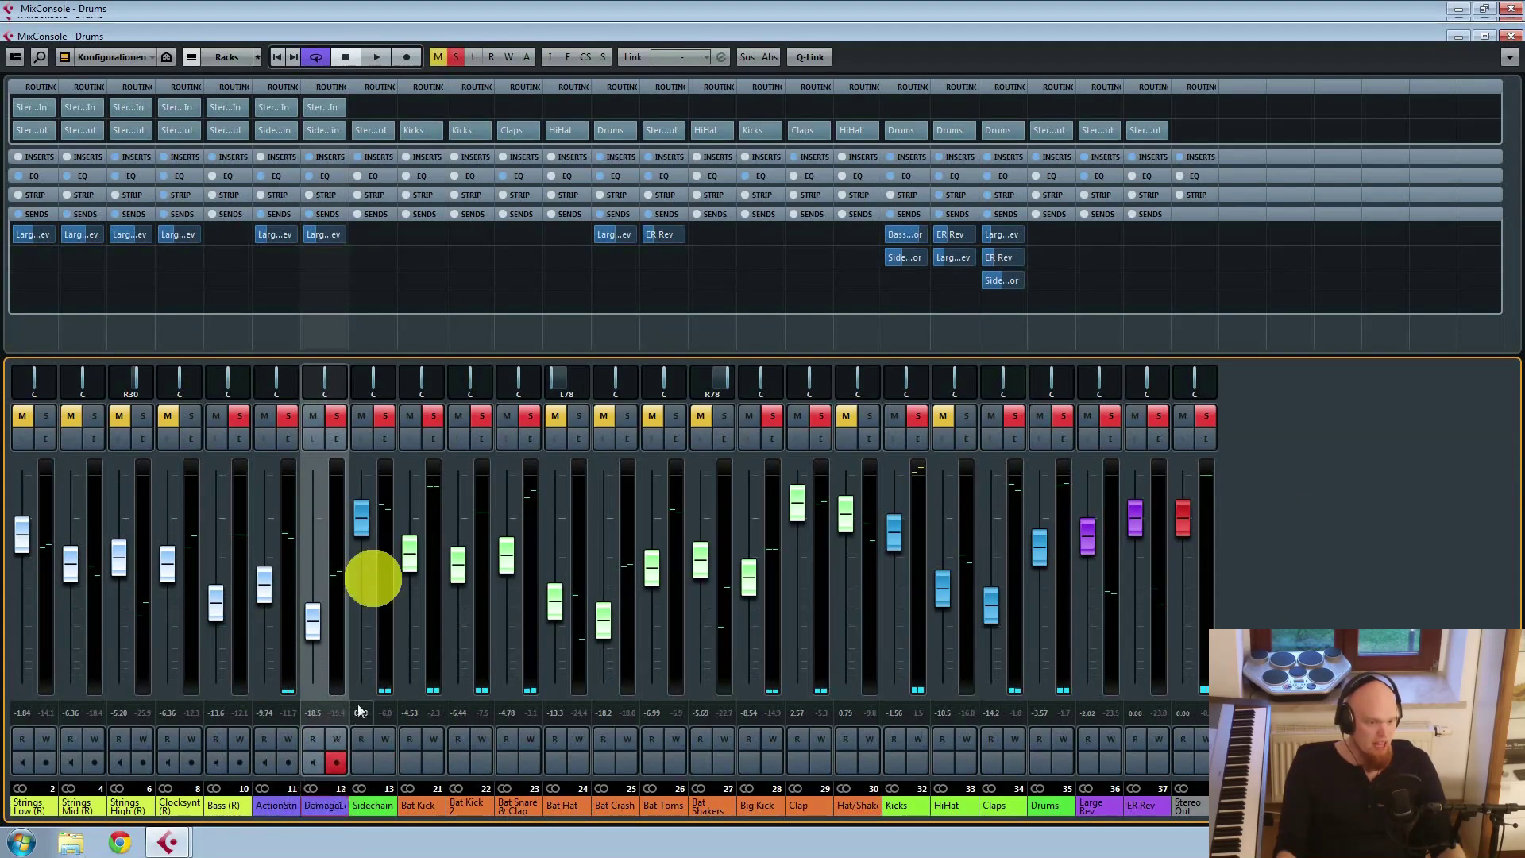
{"action": "left_click", "coordinate": [336, 439]}
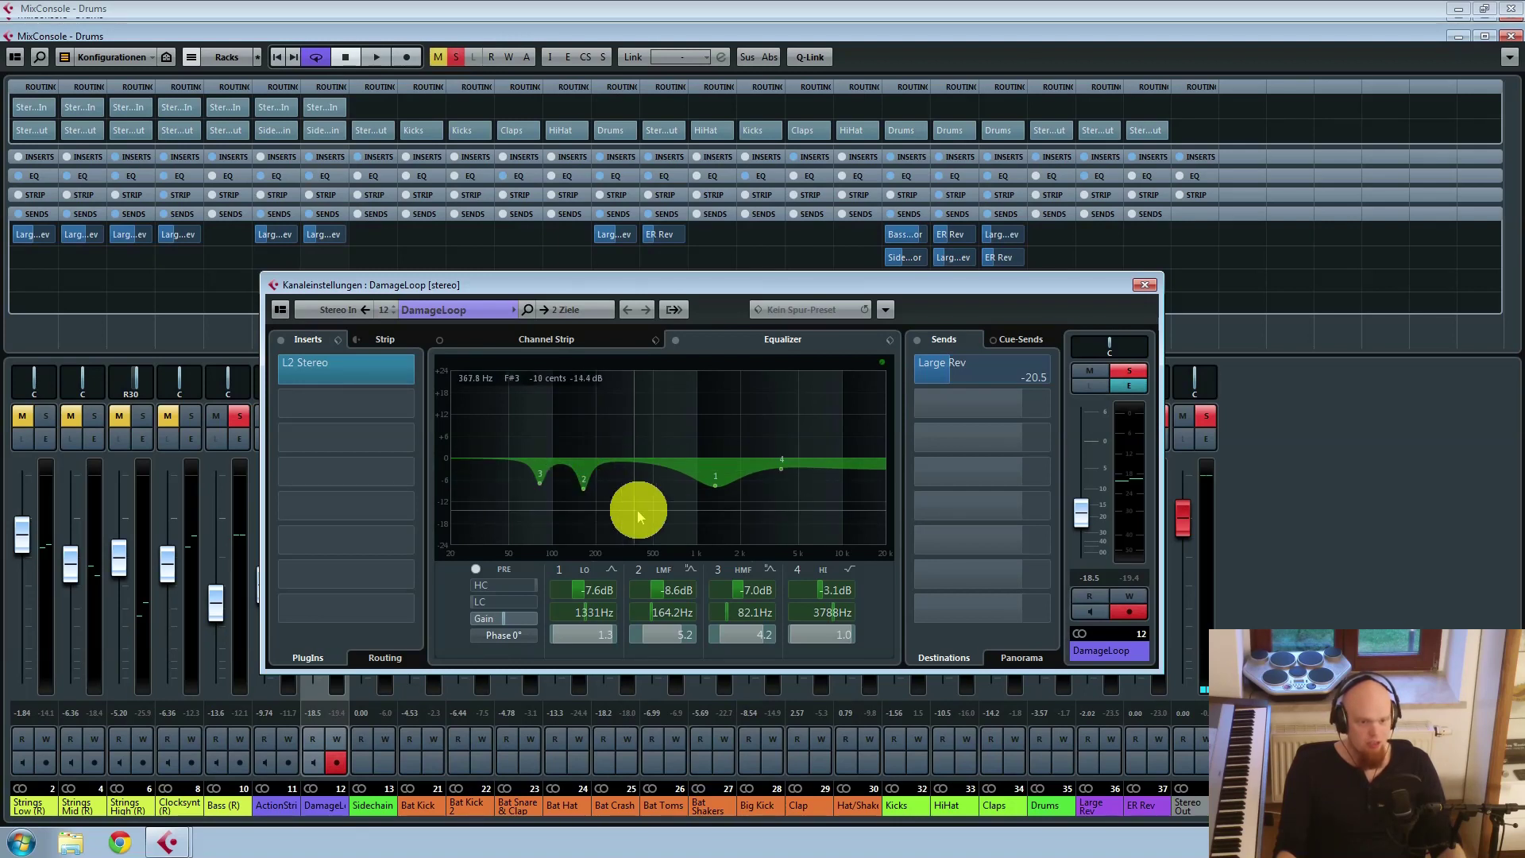
{"action": "left_click_drag", "start_coordinate": [711, 487], "coordinate": [714, 490]}
{"action": "key", "text": "space"}
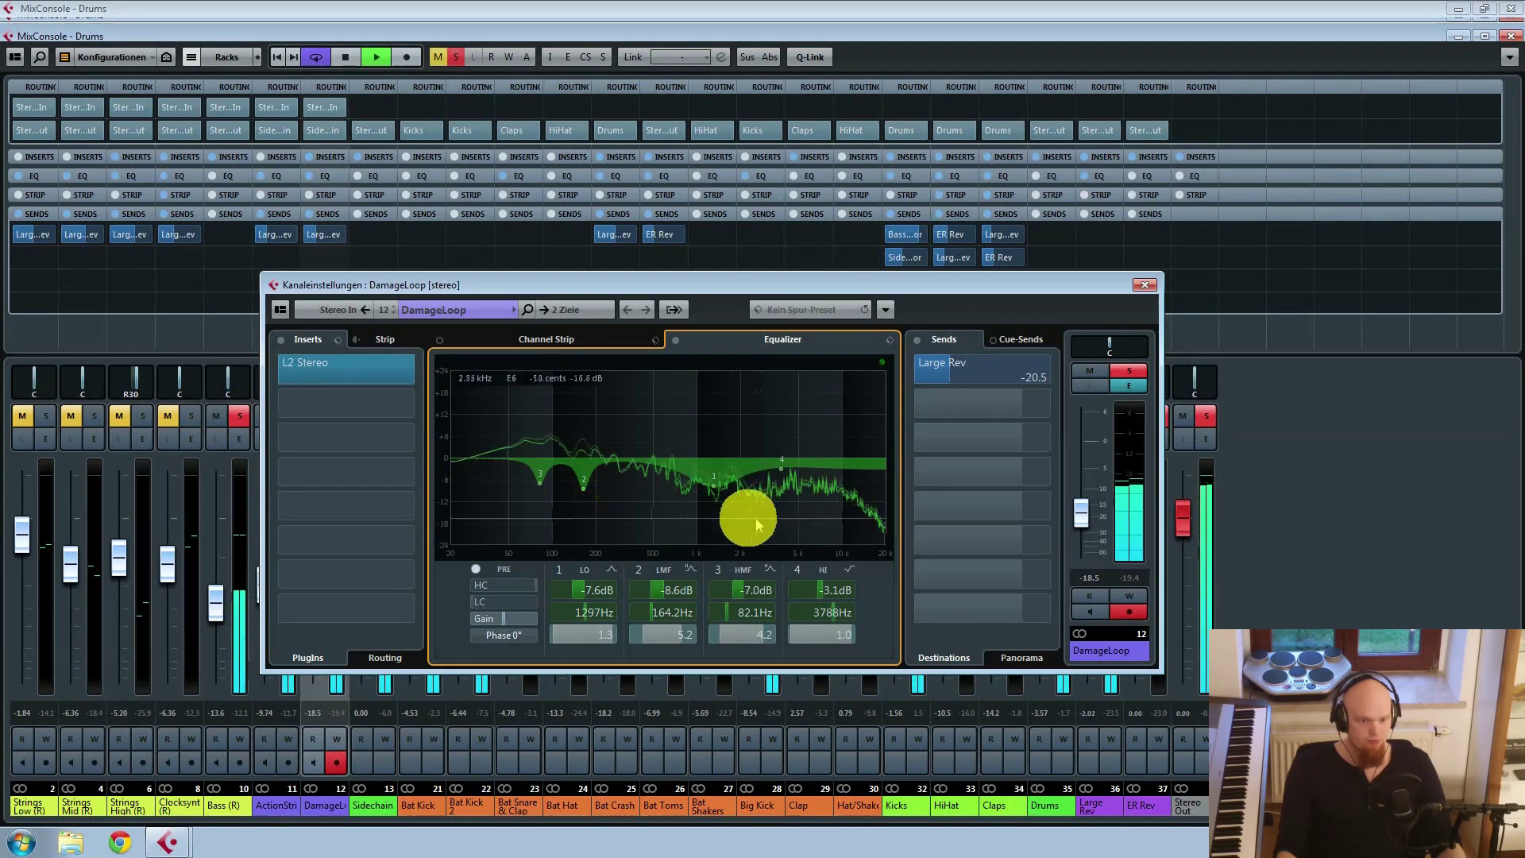
{"action": "key", "text": "space"}
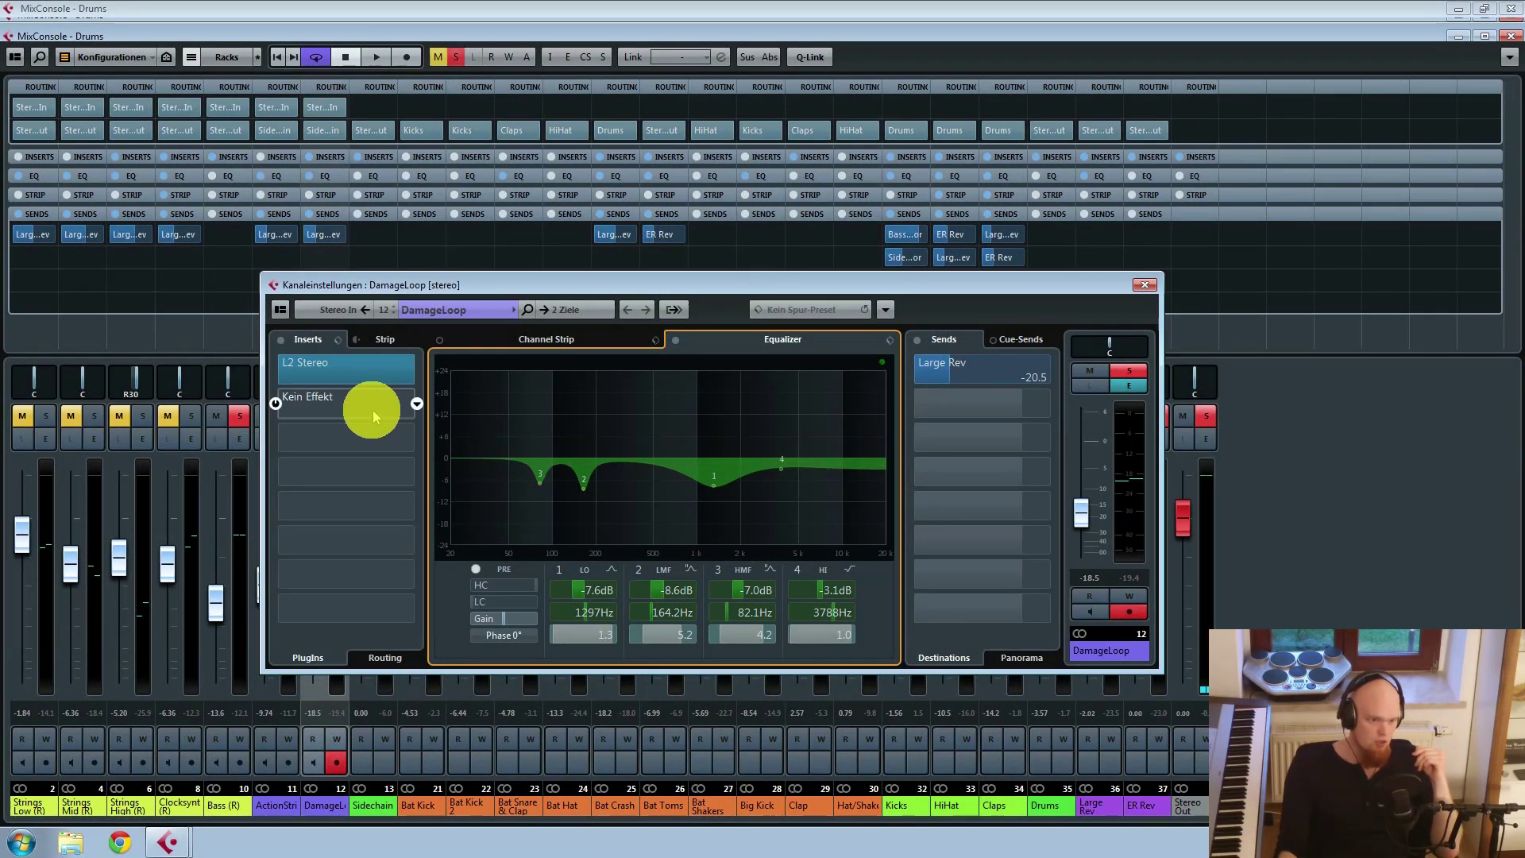
Step: Examine the L2 Stereo limiter on DamageLoop during playback, and close the plug-in and channel settings
{"action": "mouse_move", "coordinate": [358, 362]}
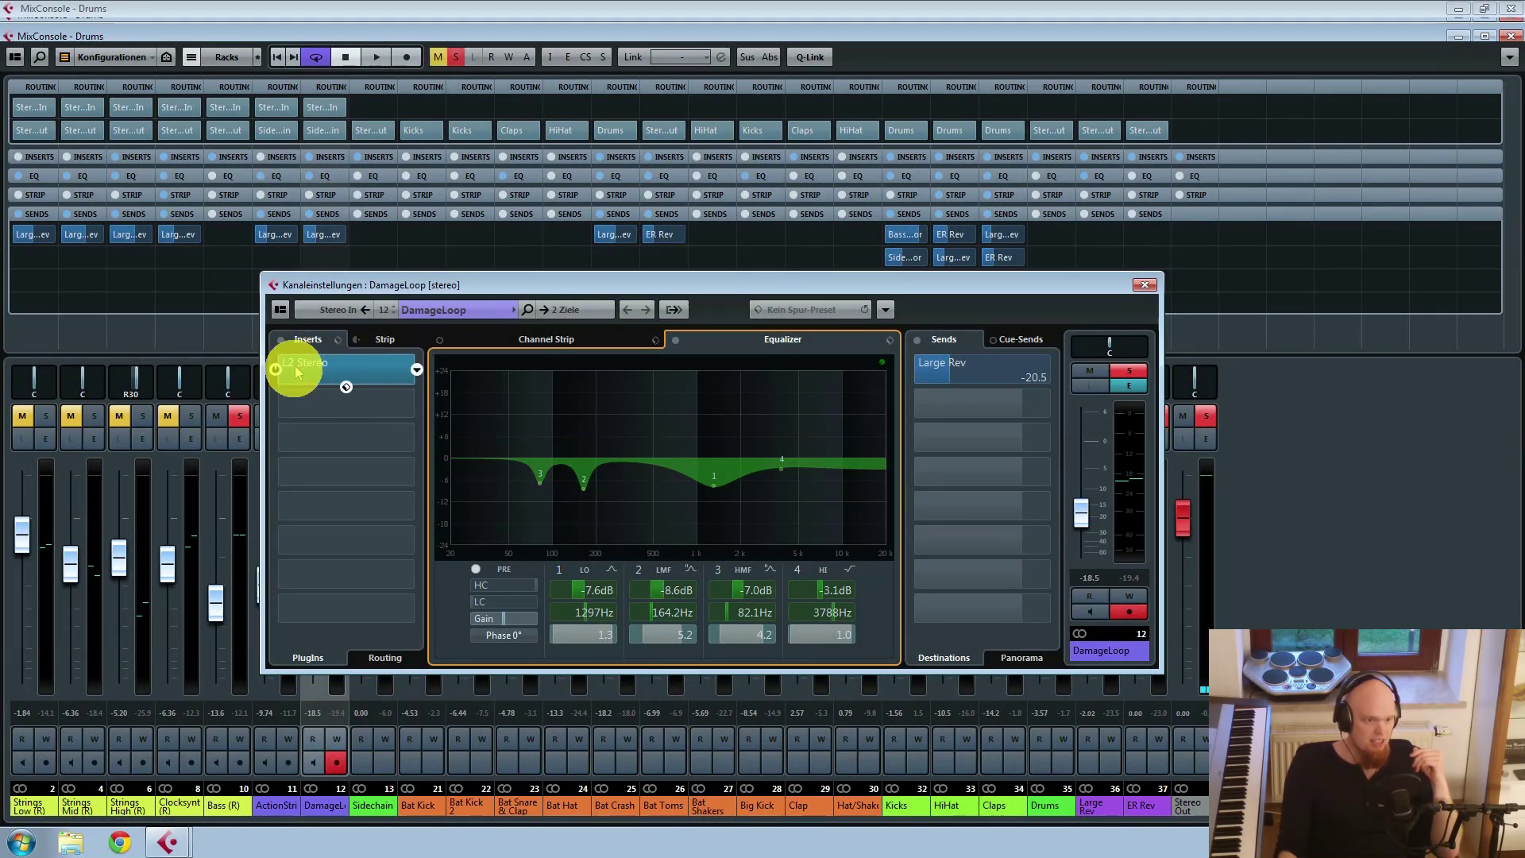
{"action": "left_click", "coordinate": [321, 366]}
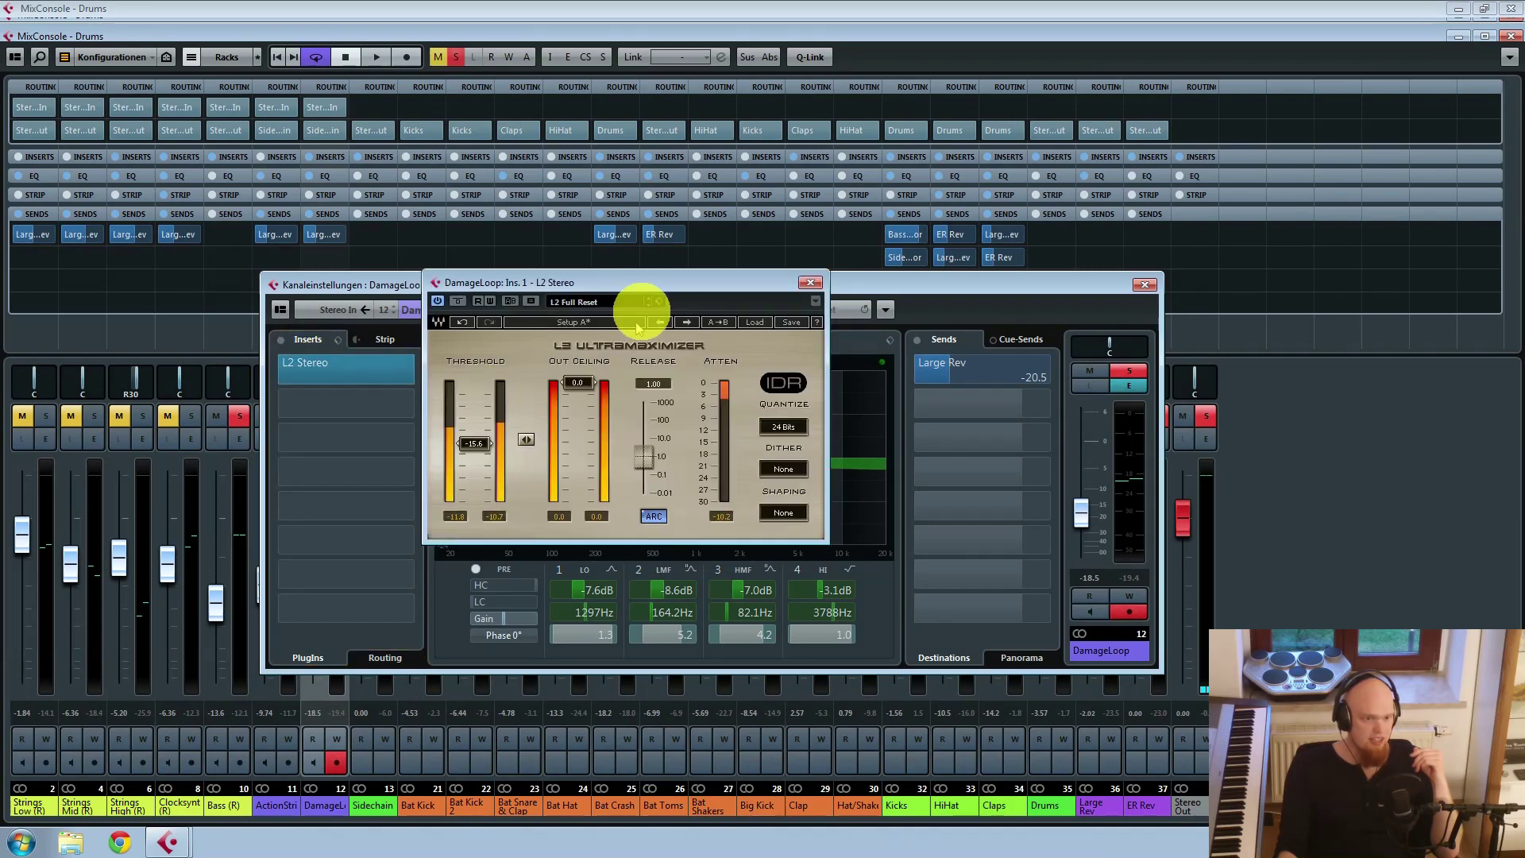
{"action": "left_click_drag", "start_coordinate": [640, 273], "coordinate": [590, 251]}
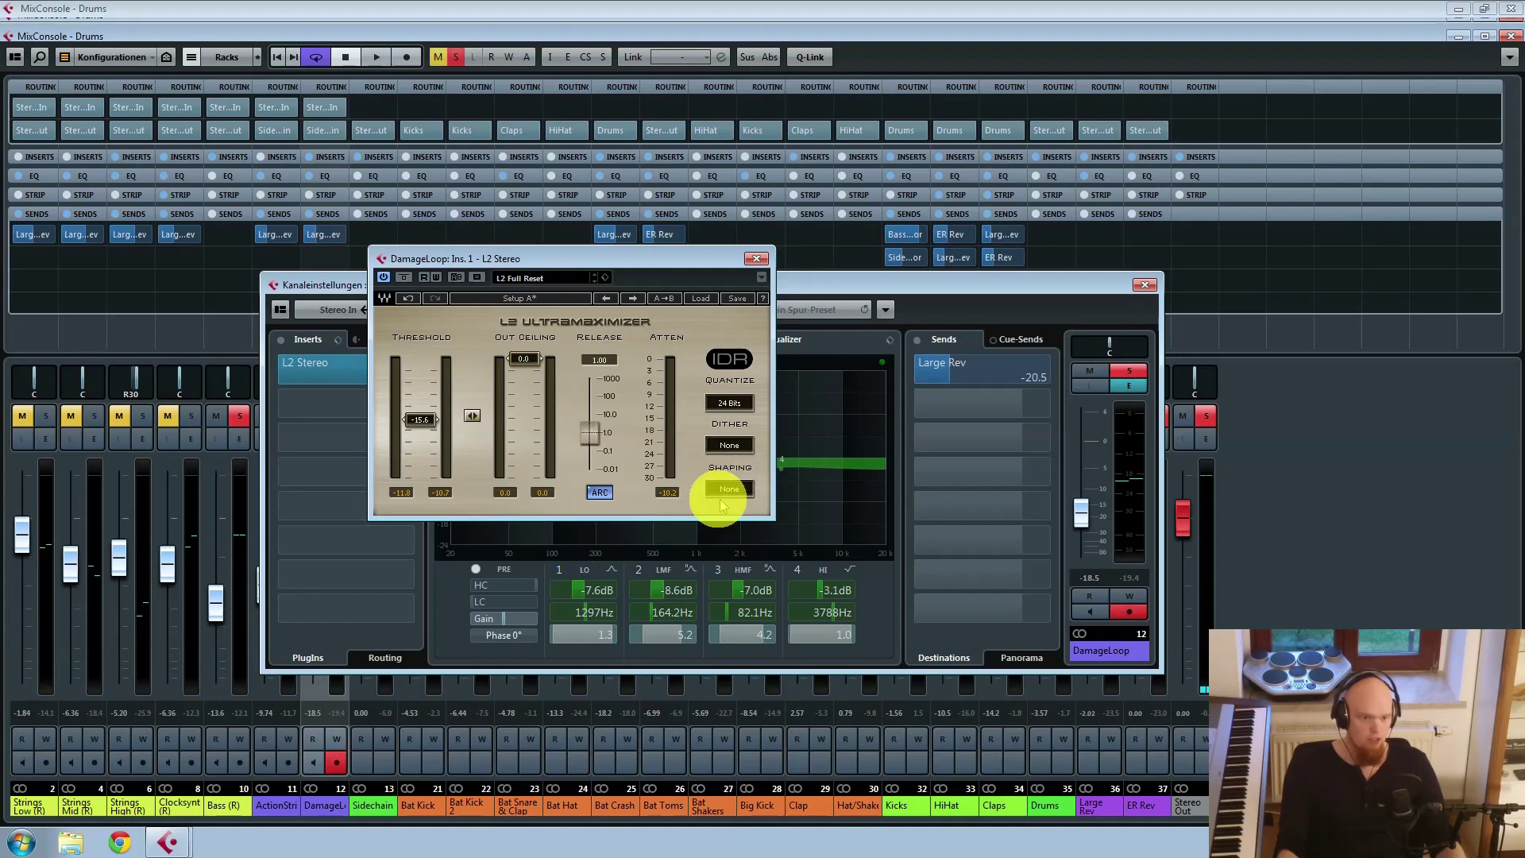
{"action": "key", "text": "space"}
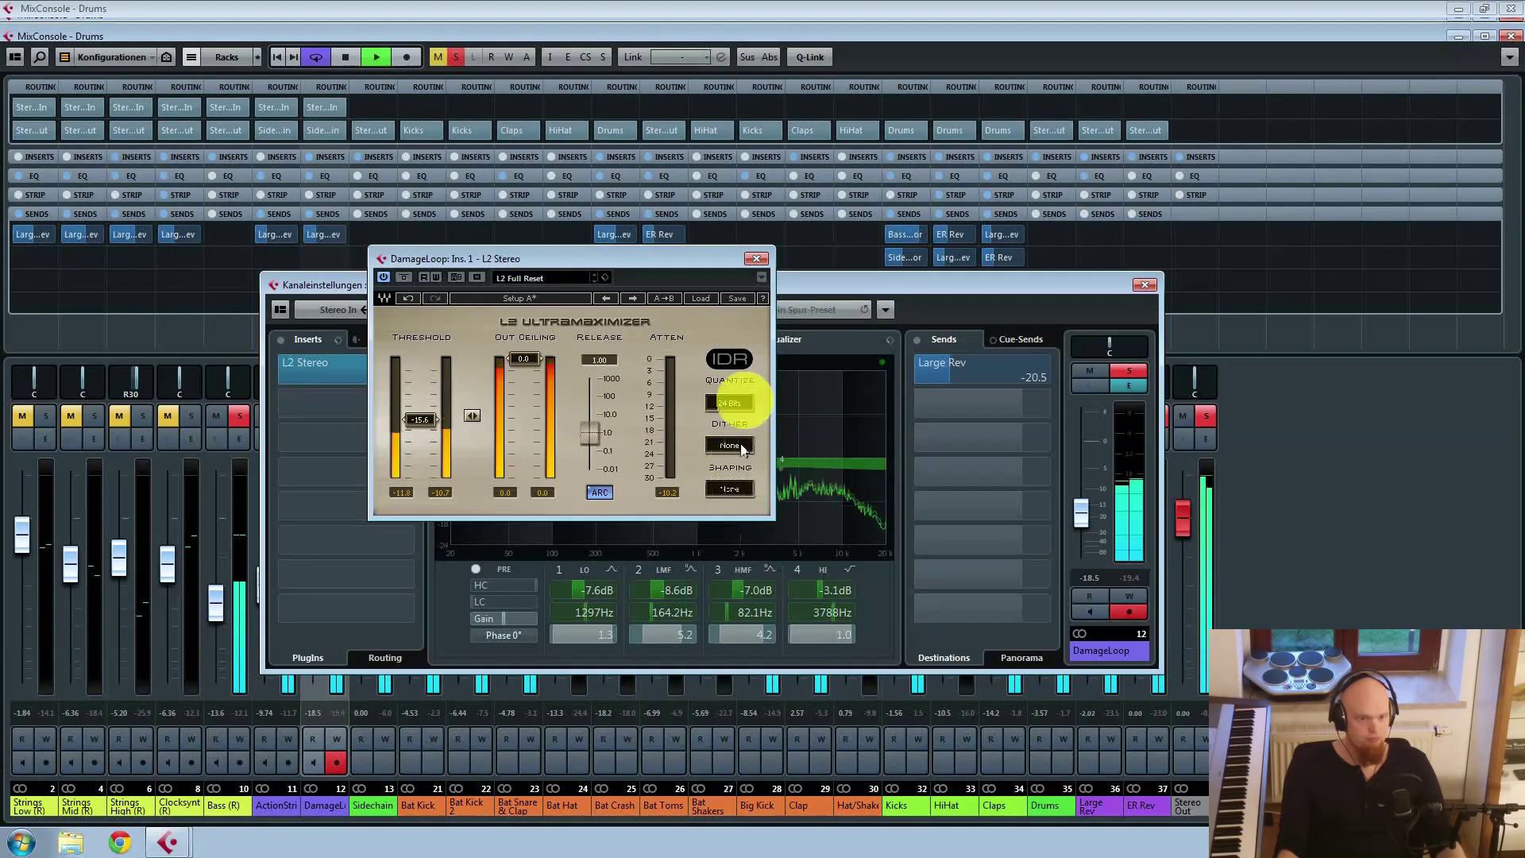
{"action": "left_click", "coordinate": [756, 258]}
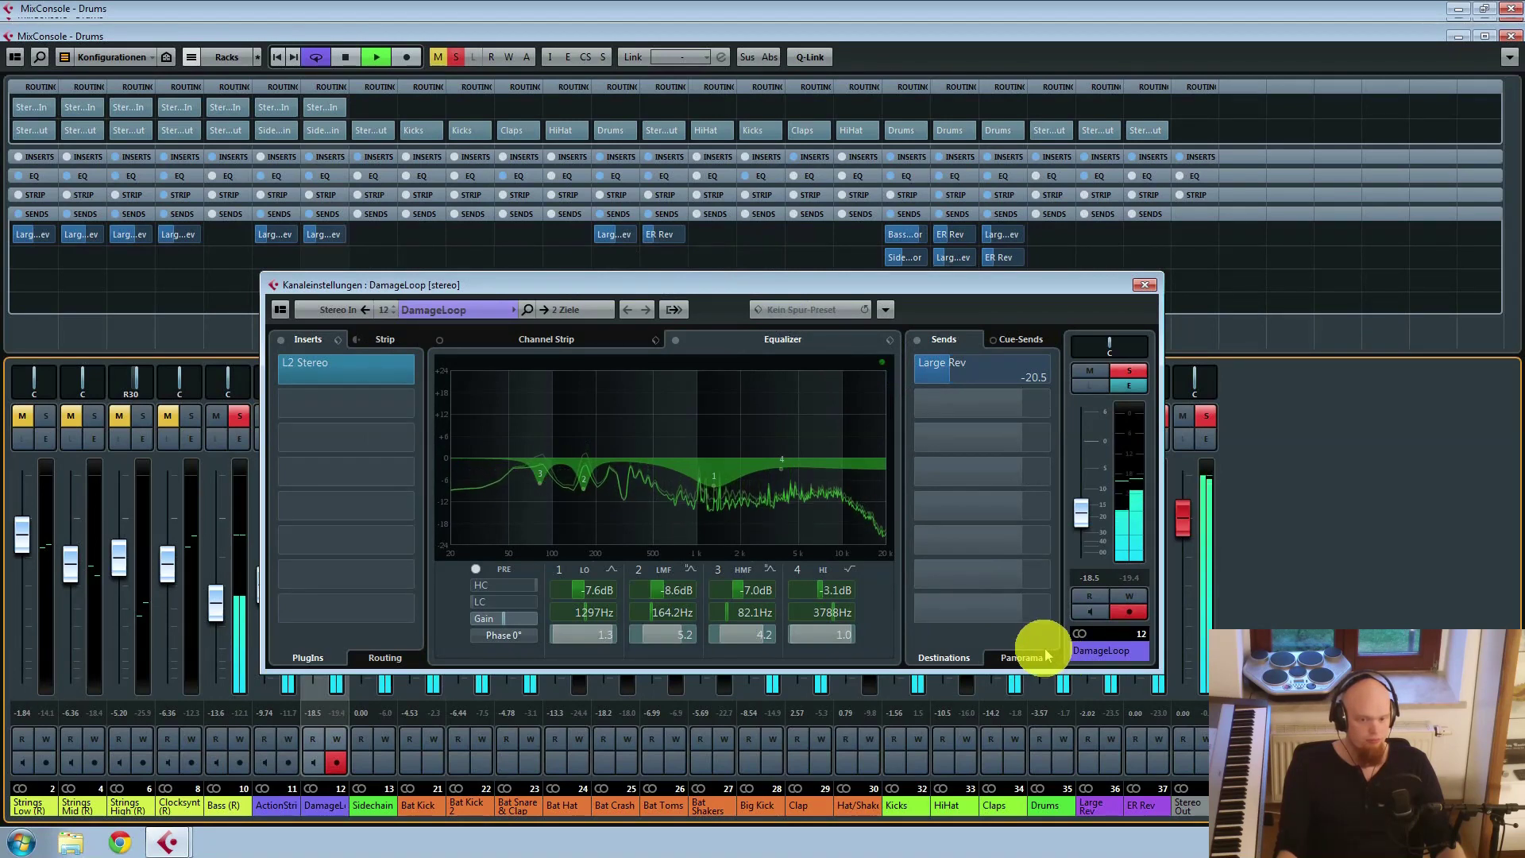
{"action": "left_click", "coordinate": [1144, 284]}
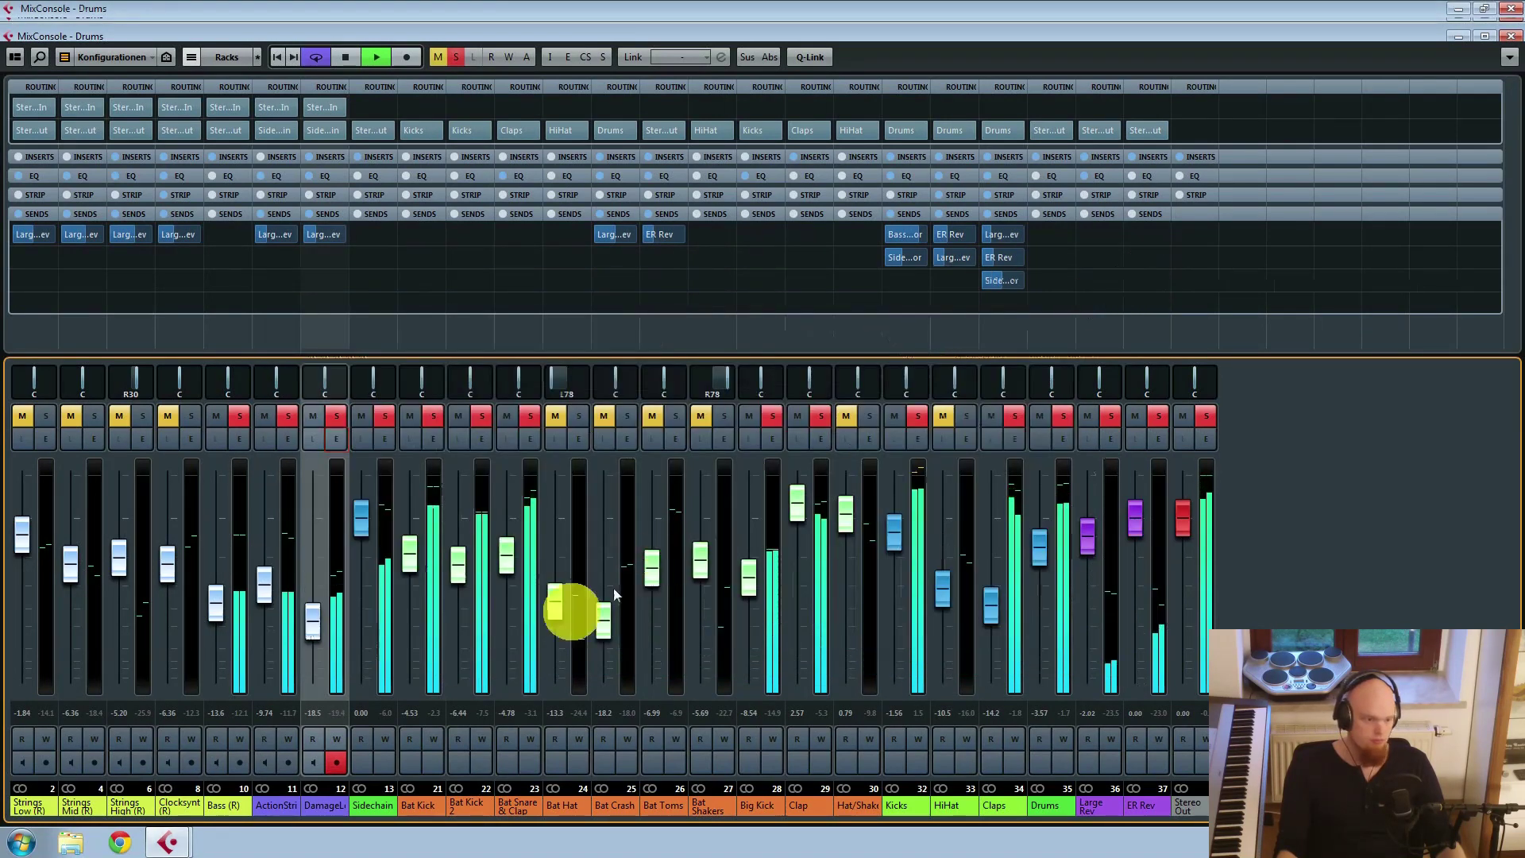
Step: Stop playback, open the Sidechain group's channel settings to point out its compressor insert, and close them
{"action": "left_click", "coordinate": [367, 803]}
{"action": "key", "text": "space"}
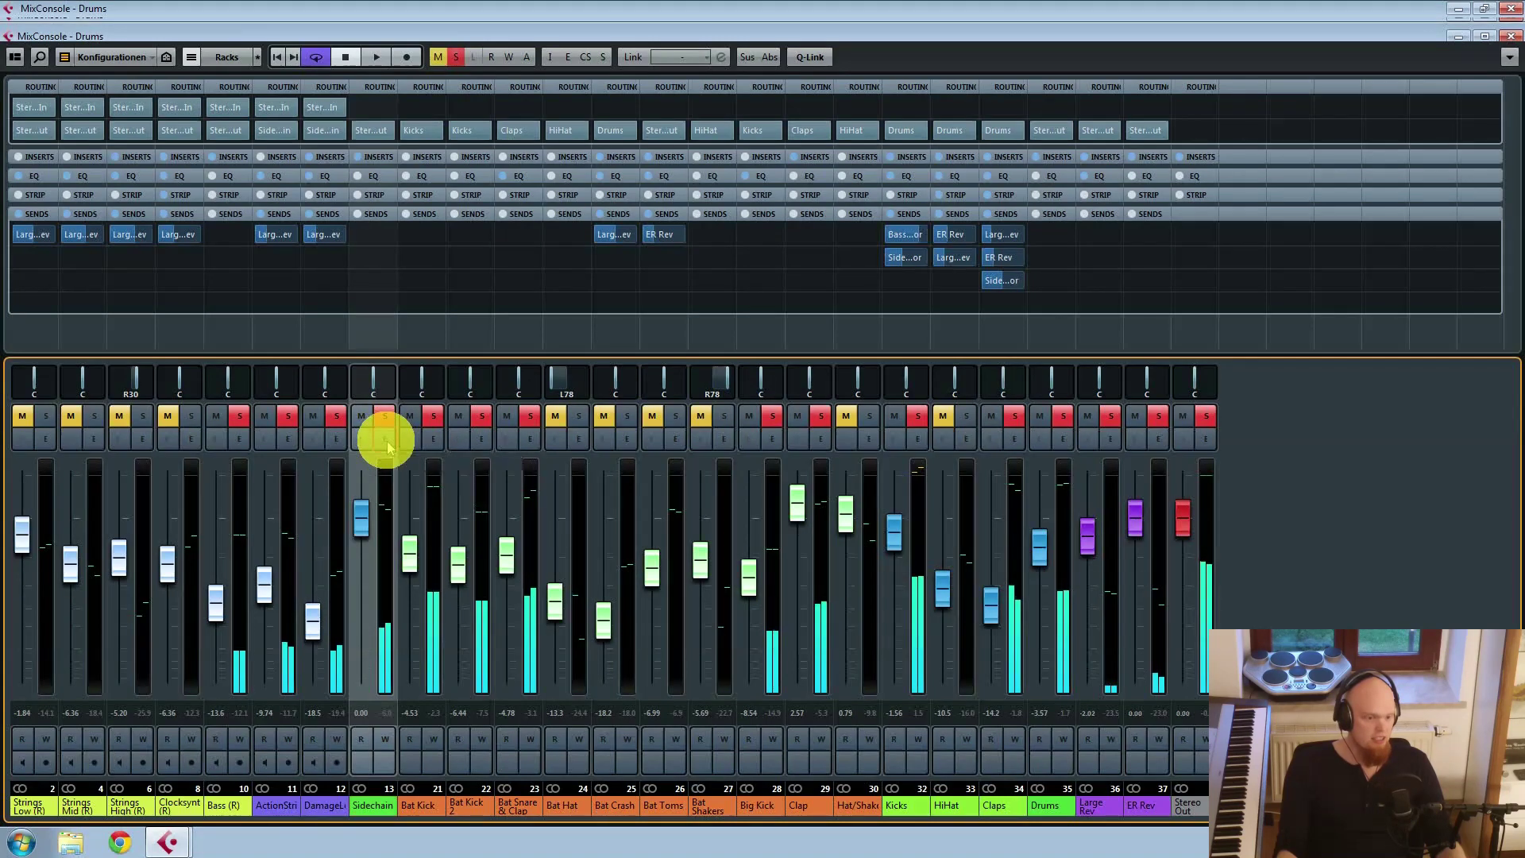
{"action": "left_click", "coordinate": [382, 437]}
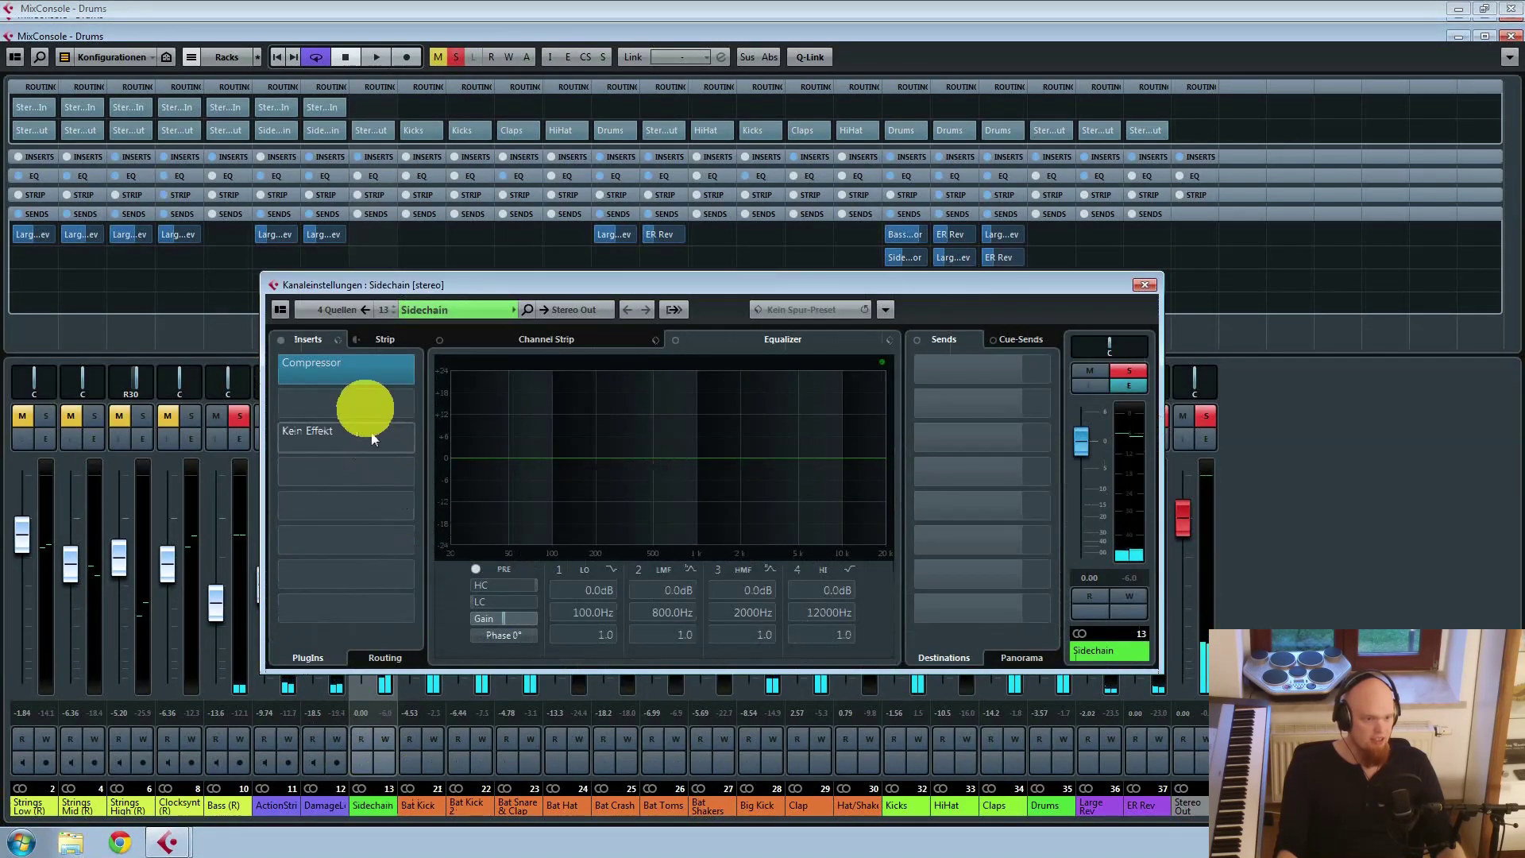
{"action": "mouse_move", "coordinate": [290, 371]}
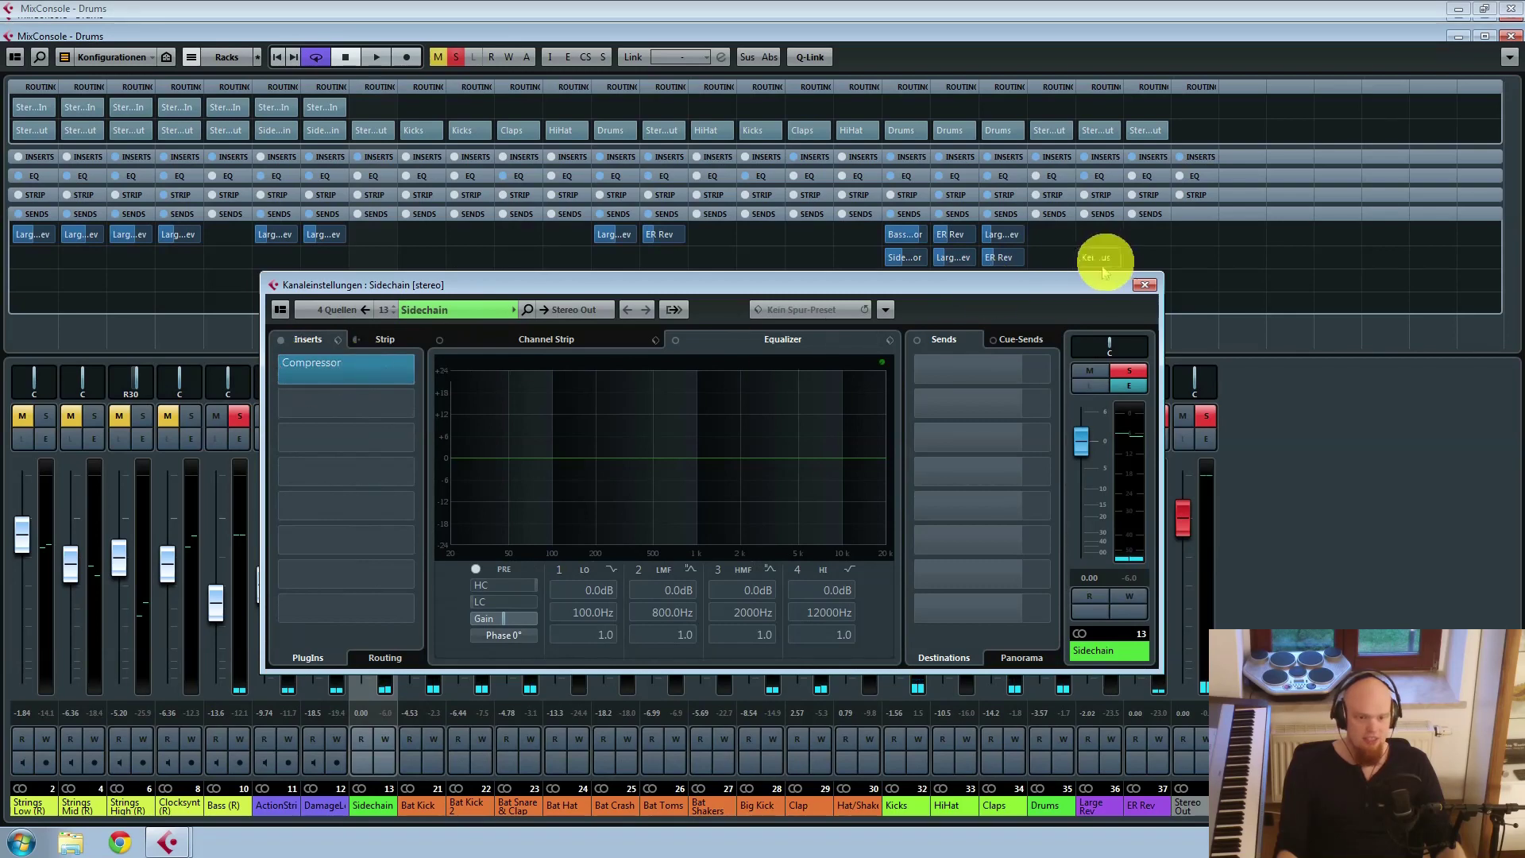
{"action": "left_click", "coordinate": [1144, 284]}
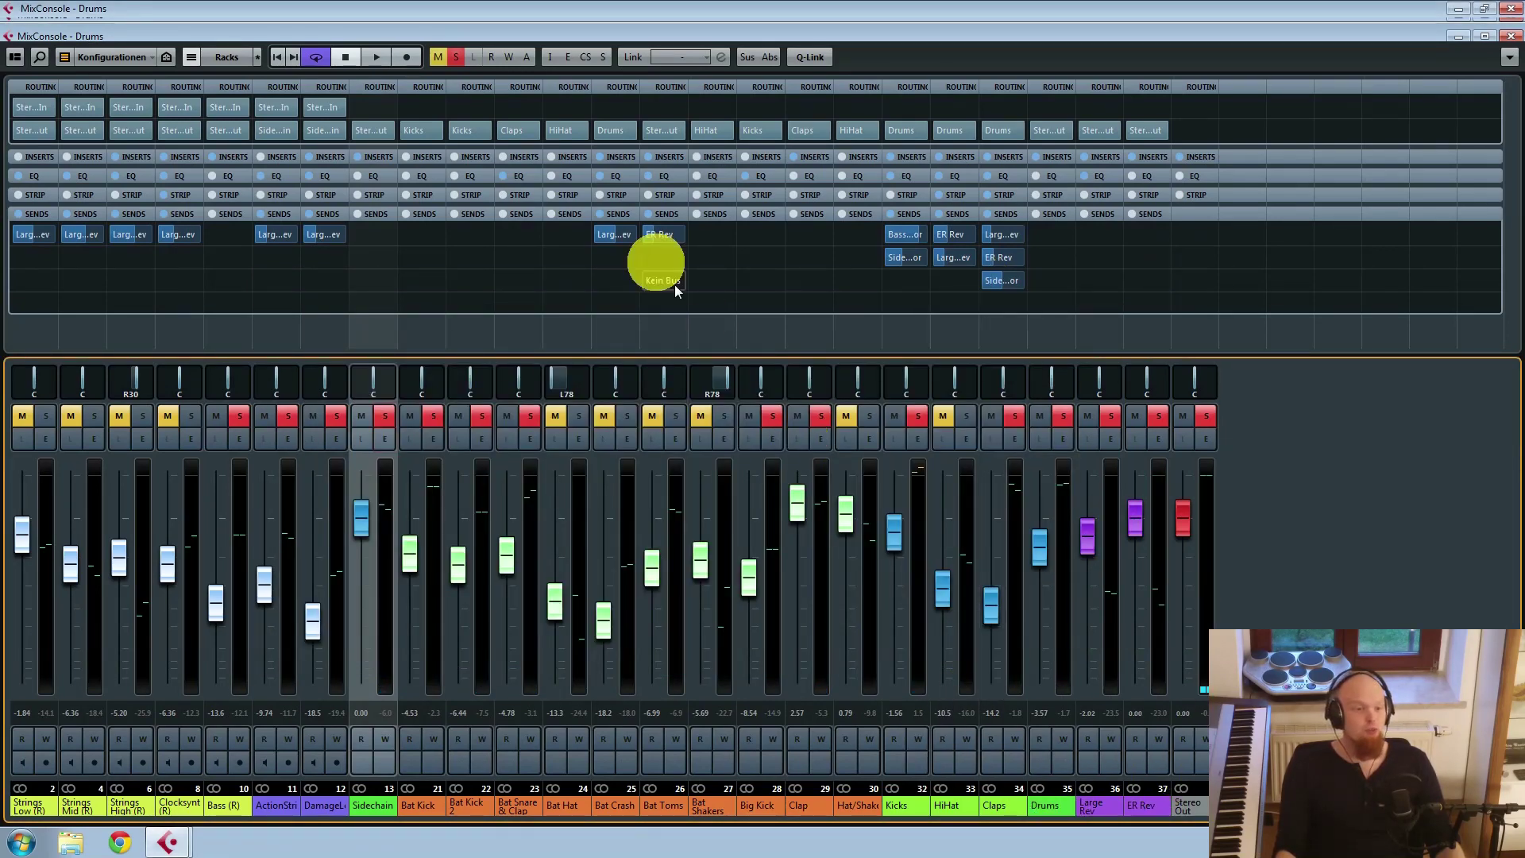
Step: Clear all solos, solo only the Claps group, and select the Bat Snare & Clap channel
{"action": "left_click", "coordinate": [455, 60]}
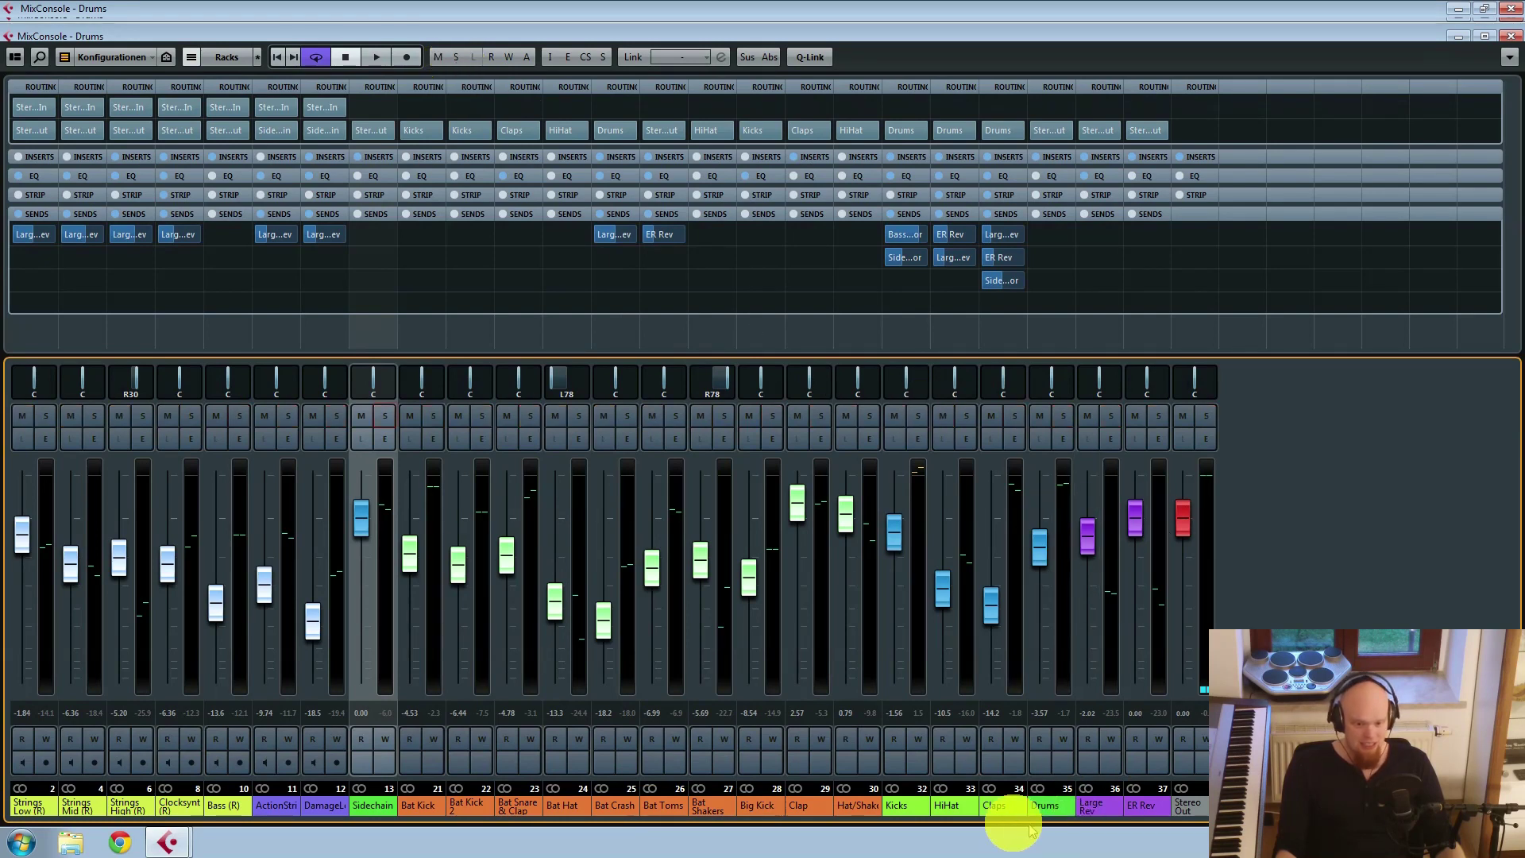
{"action": "left_click", "coordinate": [1007, 804]}
{"action": "left_click", "coordinate": [1014, 416]}
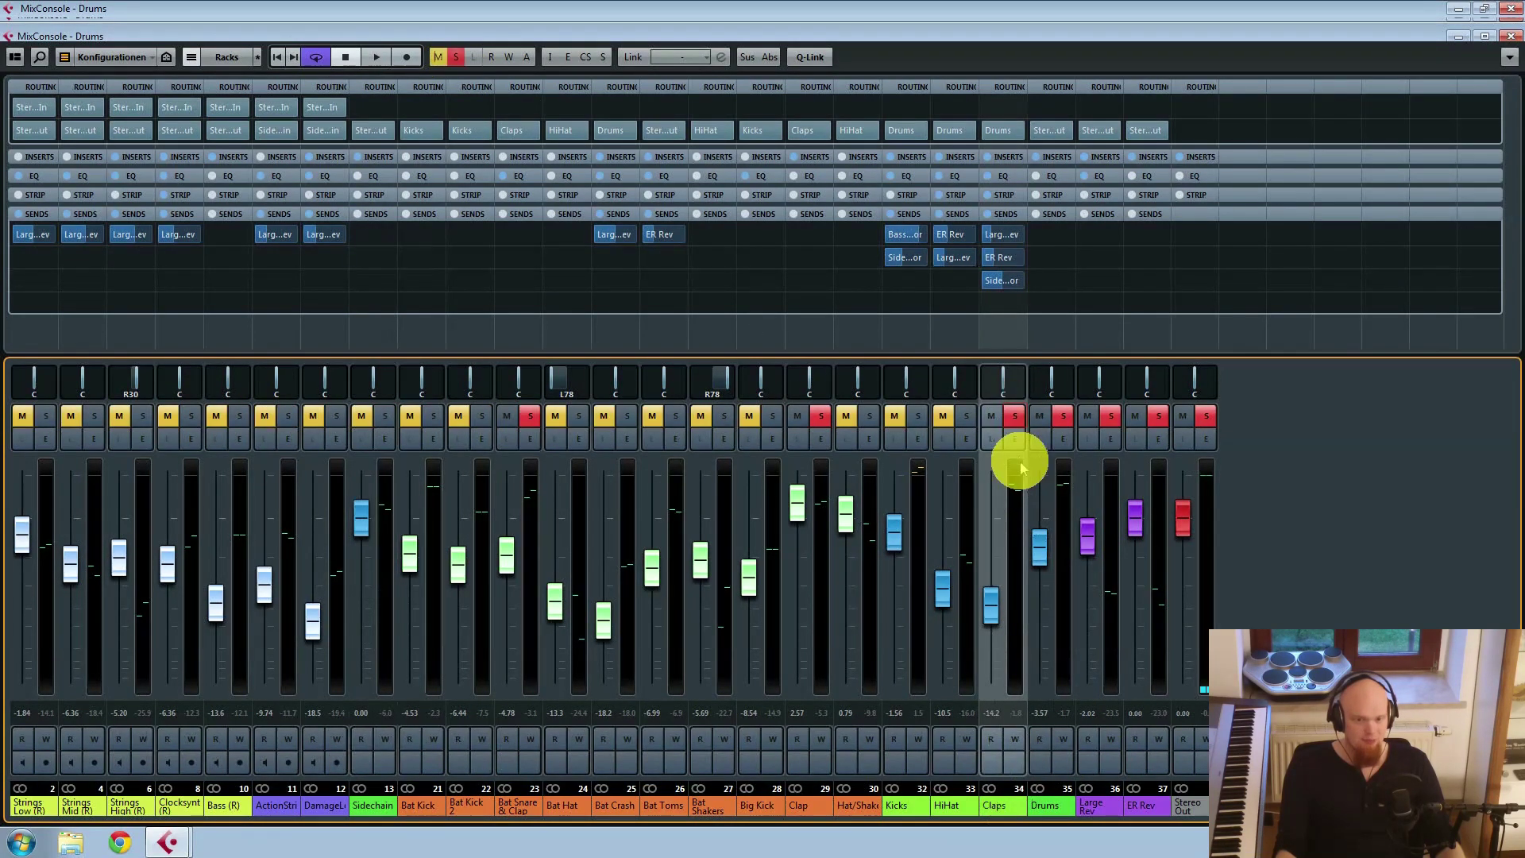
{"action": "left_click", "coordinate": [511, 806]}
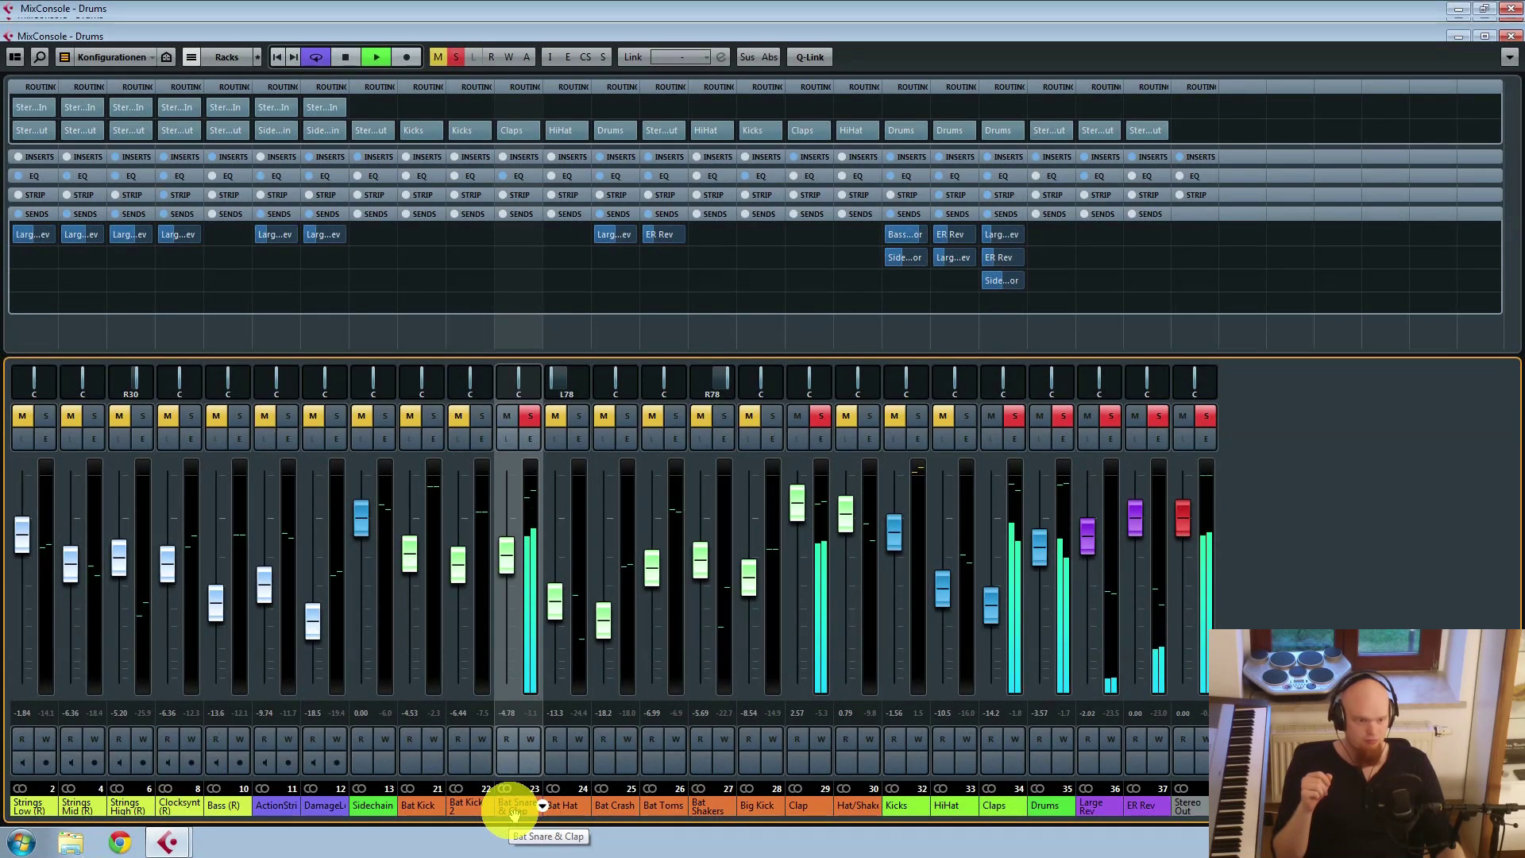
Step: Stop playback, point out the Clap channel, and open the Bat Snare & Clap channel's settings and its Battery 4 instrument
{"action": "key", "text": "space"}
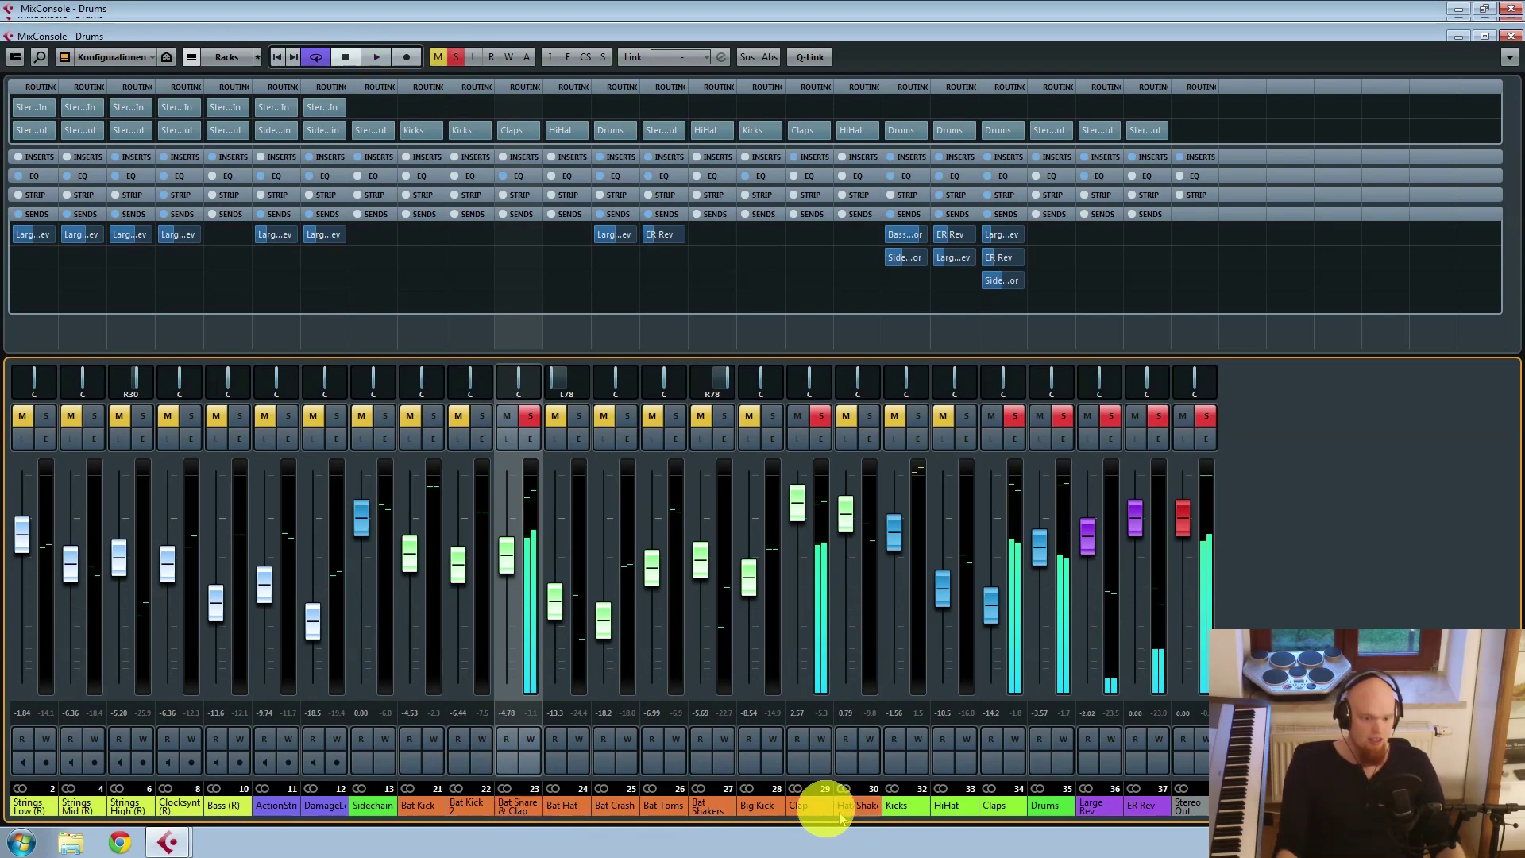
{"action": "left_click", "coordinate": [816, 767]}
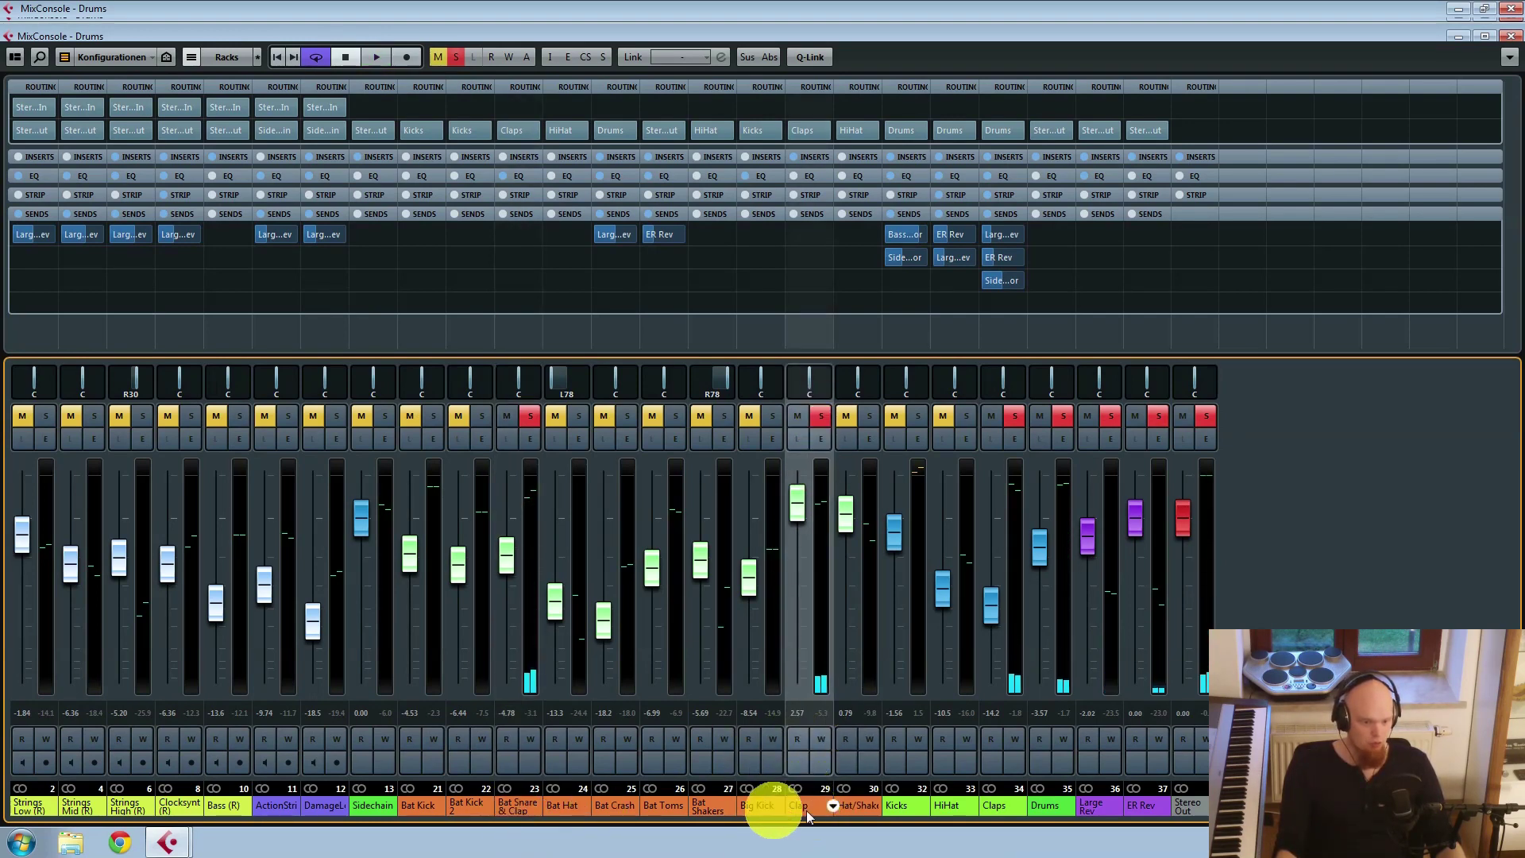
{"action": "left_click", "coordinate": [517, 806]}
{"action": "left_click", "coordinate": [540, 441]}
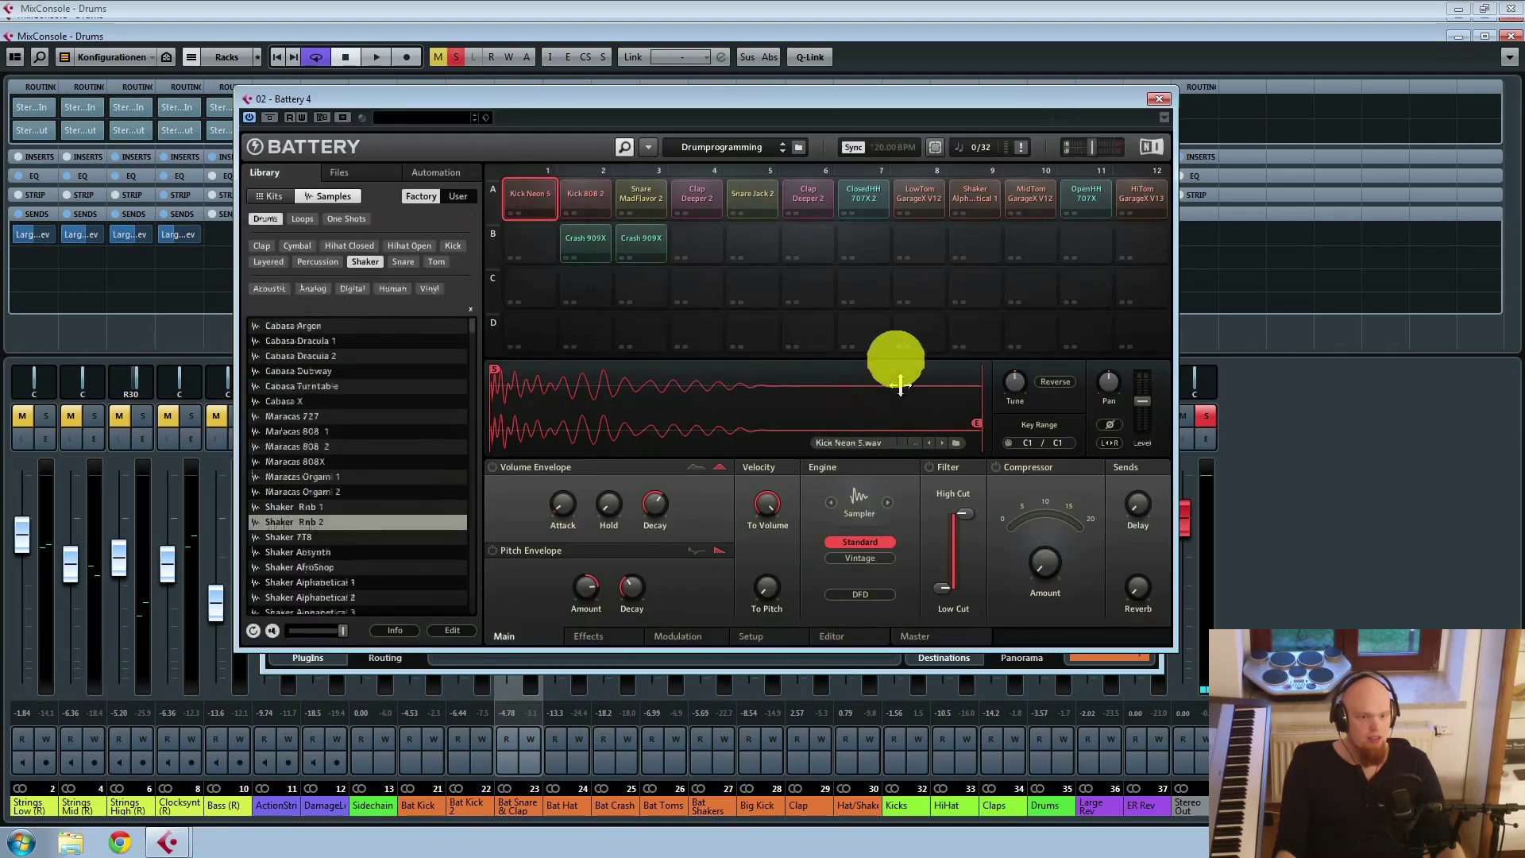
Step: Audition and compare the two Clap Deeper 2 cells in Battery 4, and close the instrument
{"action": "left_click", "coordinate": [788, 202]}
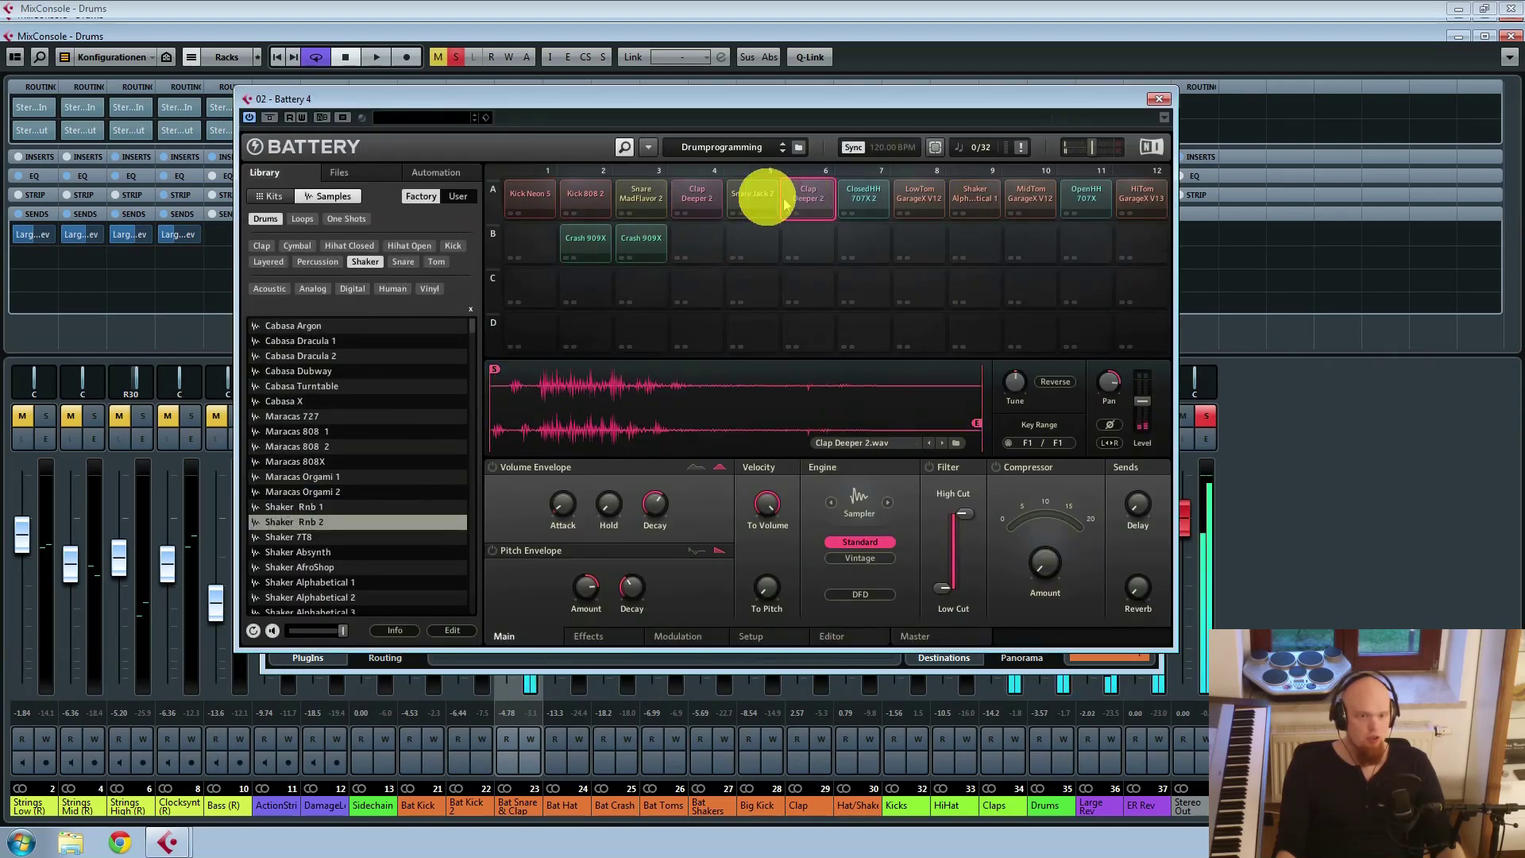
{"action": "left_click", "coordinate": [698, 196]}
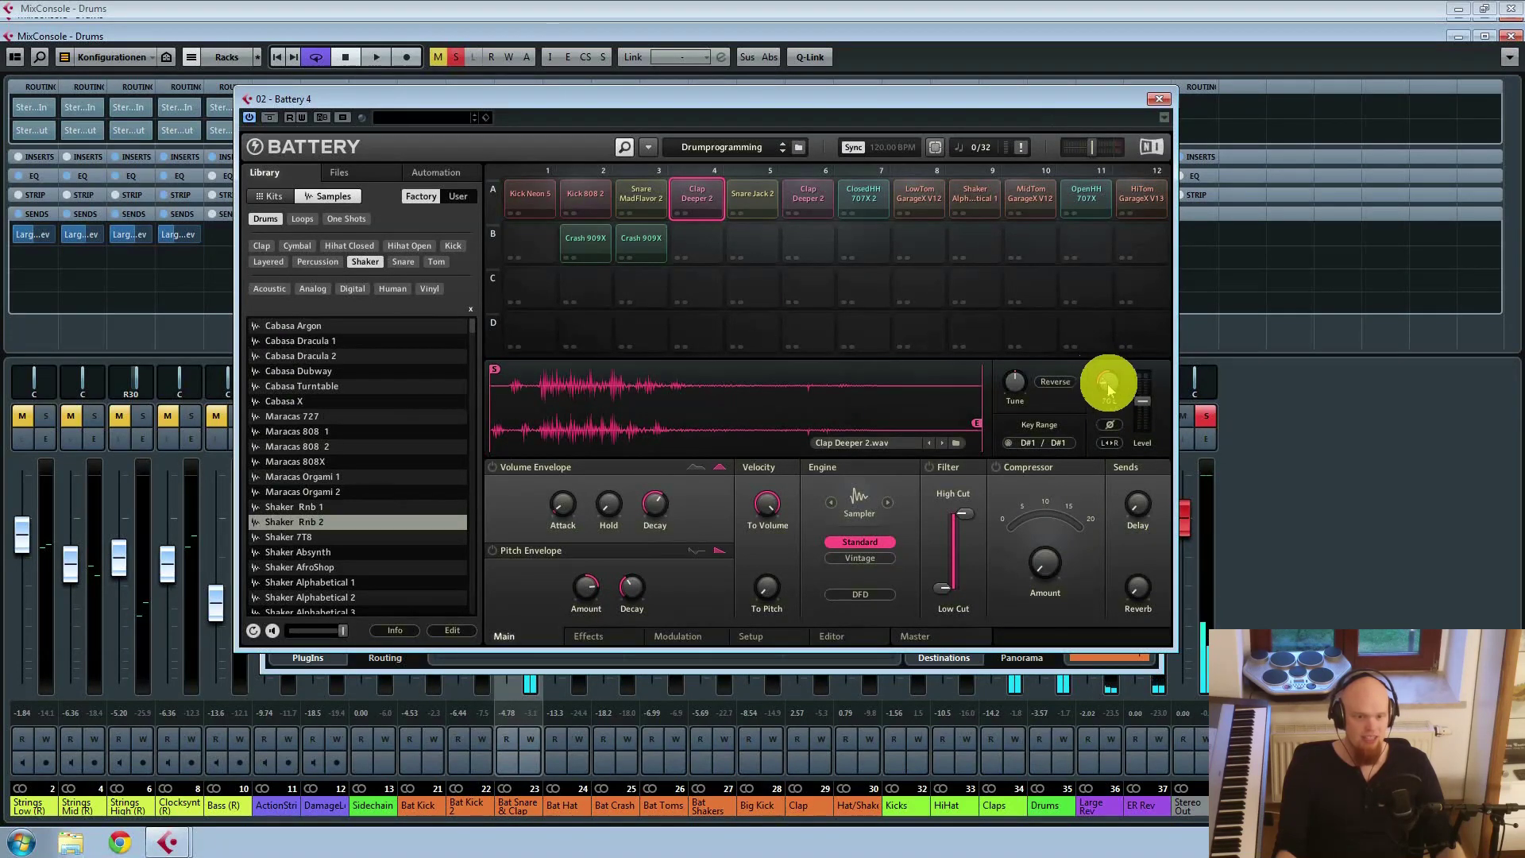
{"action": "left_click", "coordinate": [807, 196]}
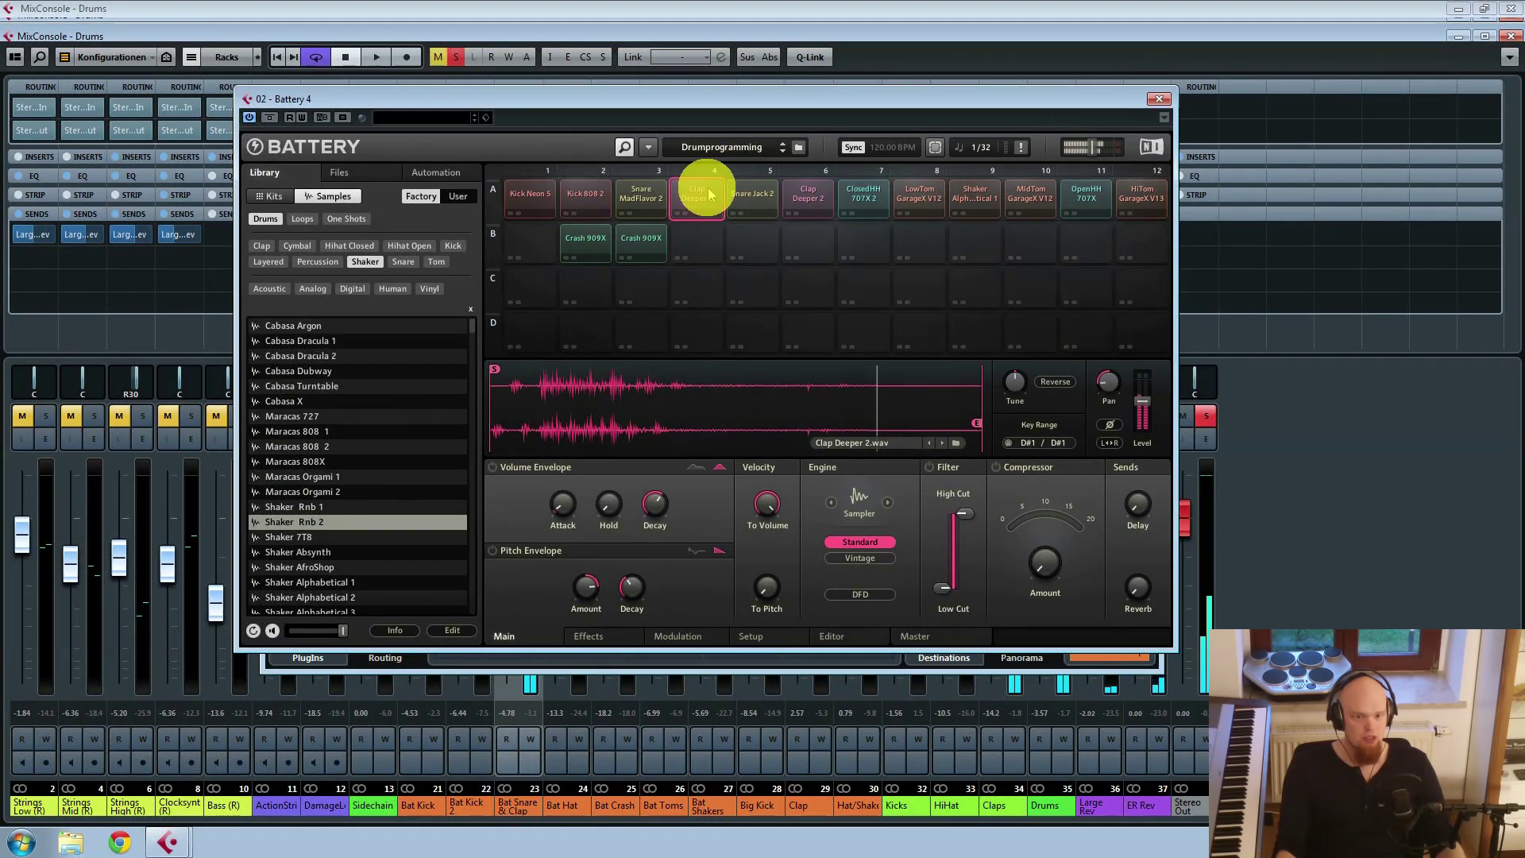
{"action": "left_click", "coordinate": [802, 196]}
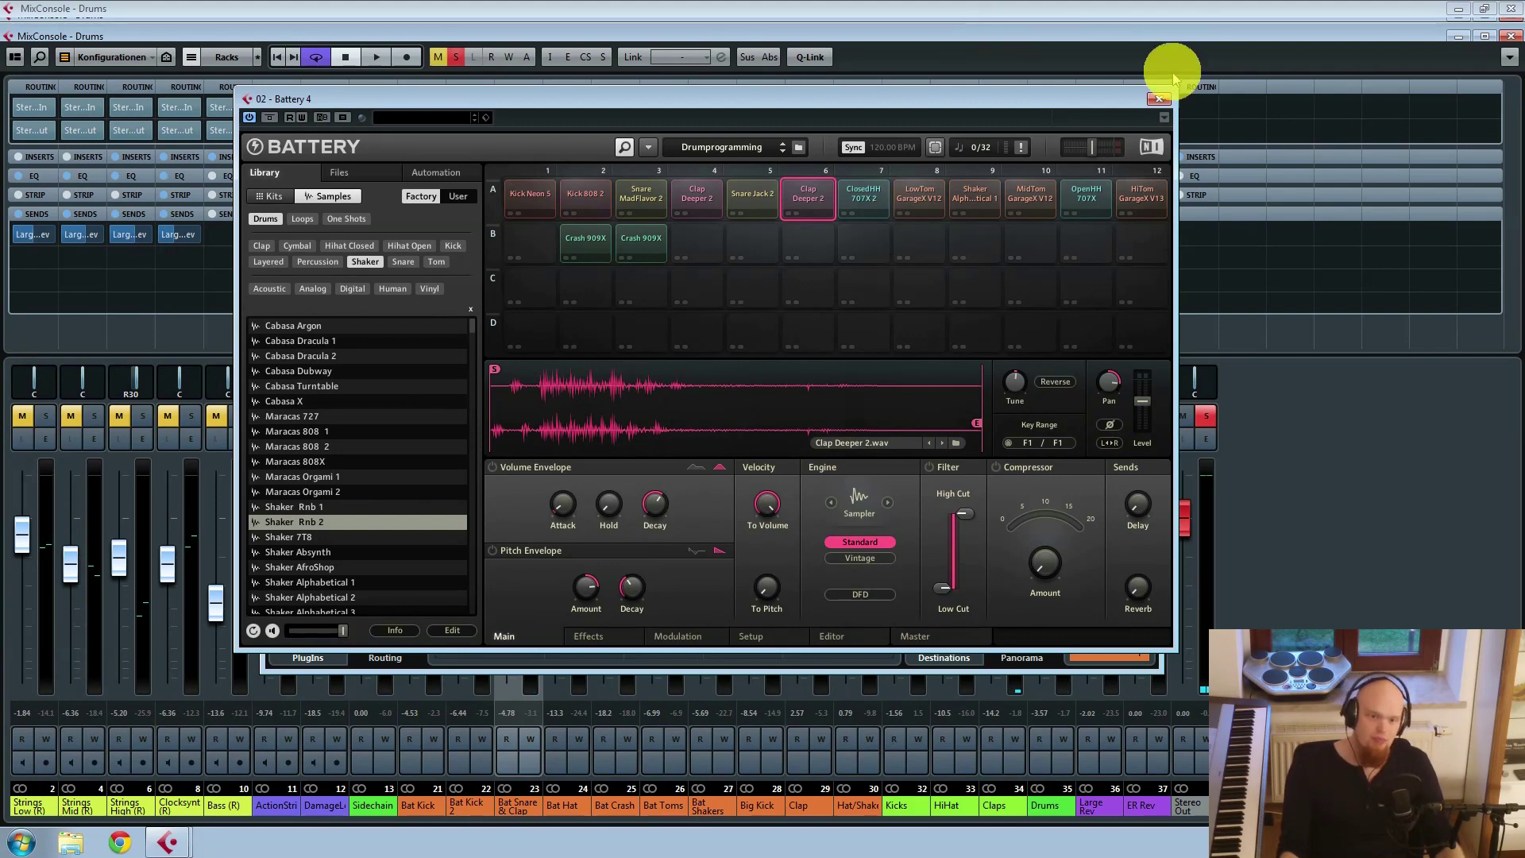
{"action": "left_click", "coordinate": [1159, 101]}
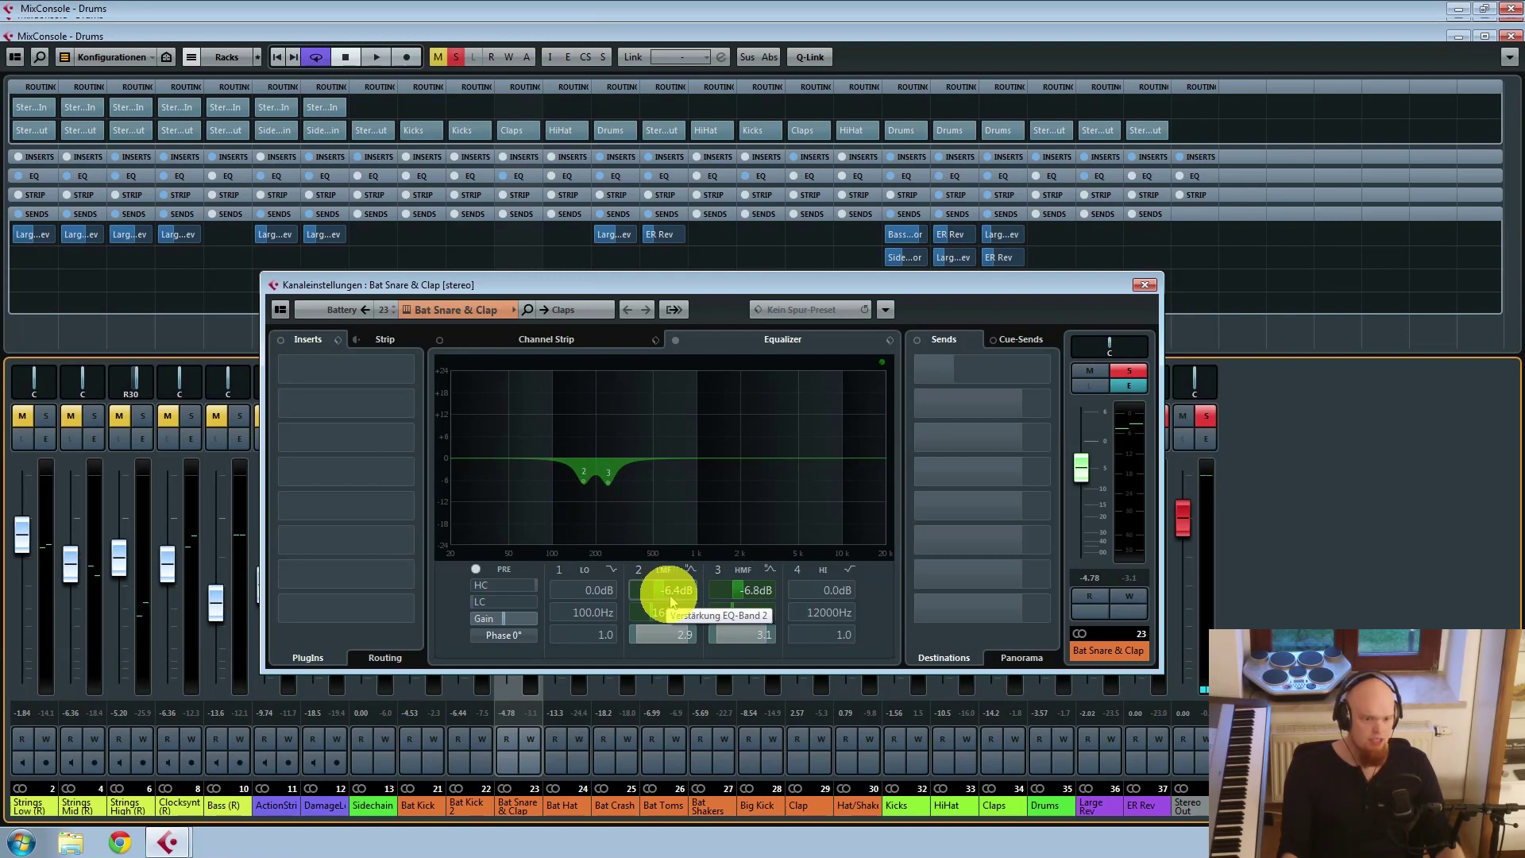
Step: Compare Bat Snare & Clap with EQ bands 2 and 3 off and on during playback, and close its channel settings
{"action": "left_click", "coordinate": [629, 569]}
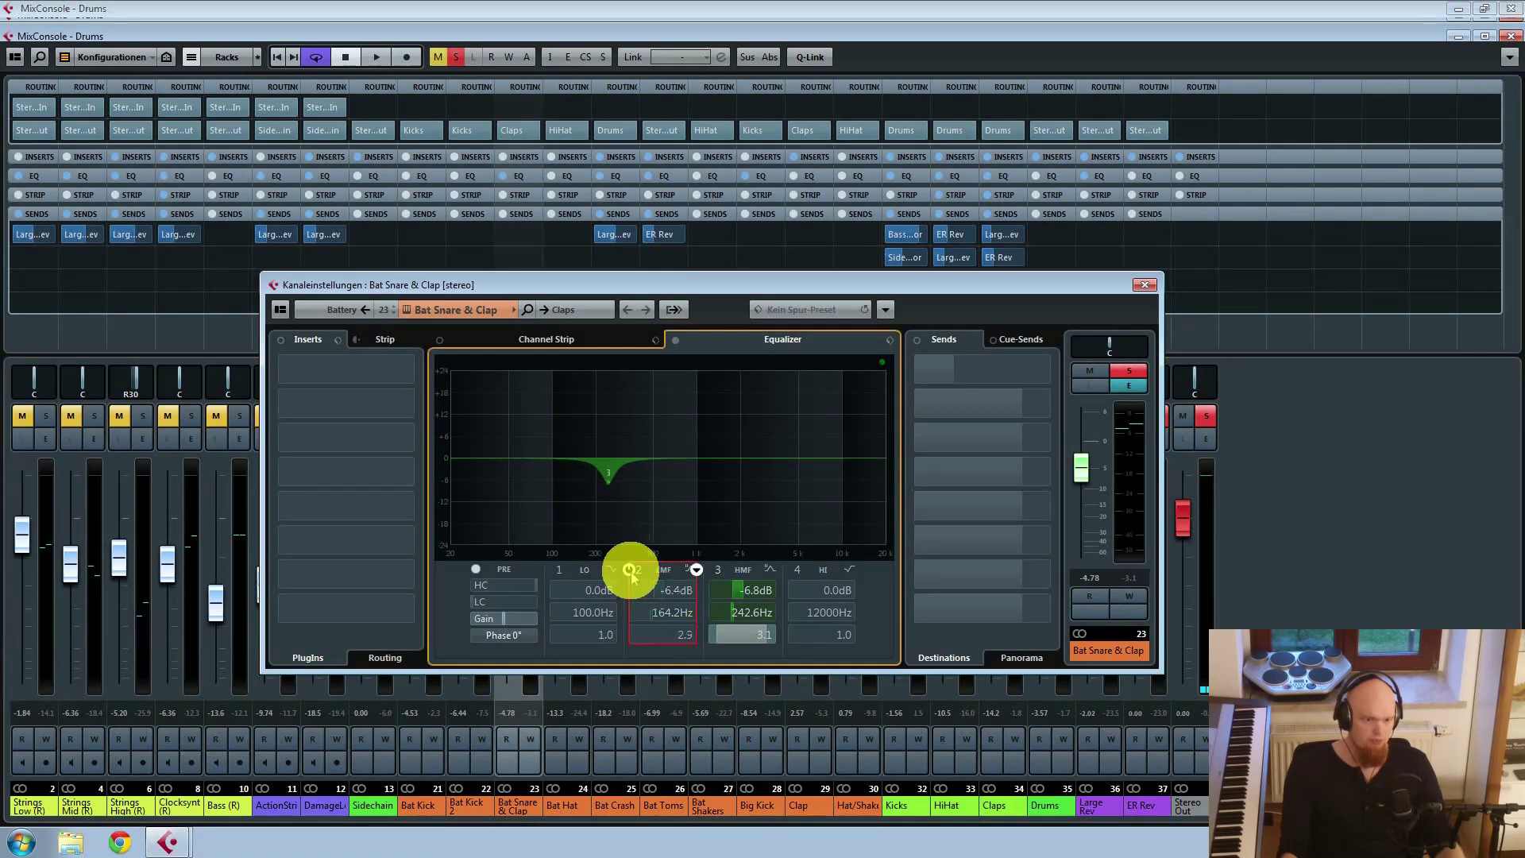
{"action": "key", "text": "space"}
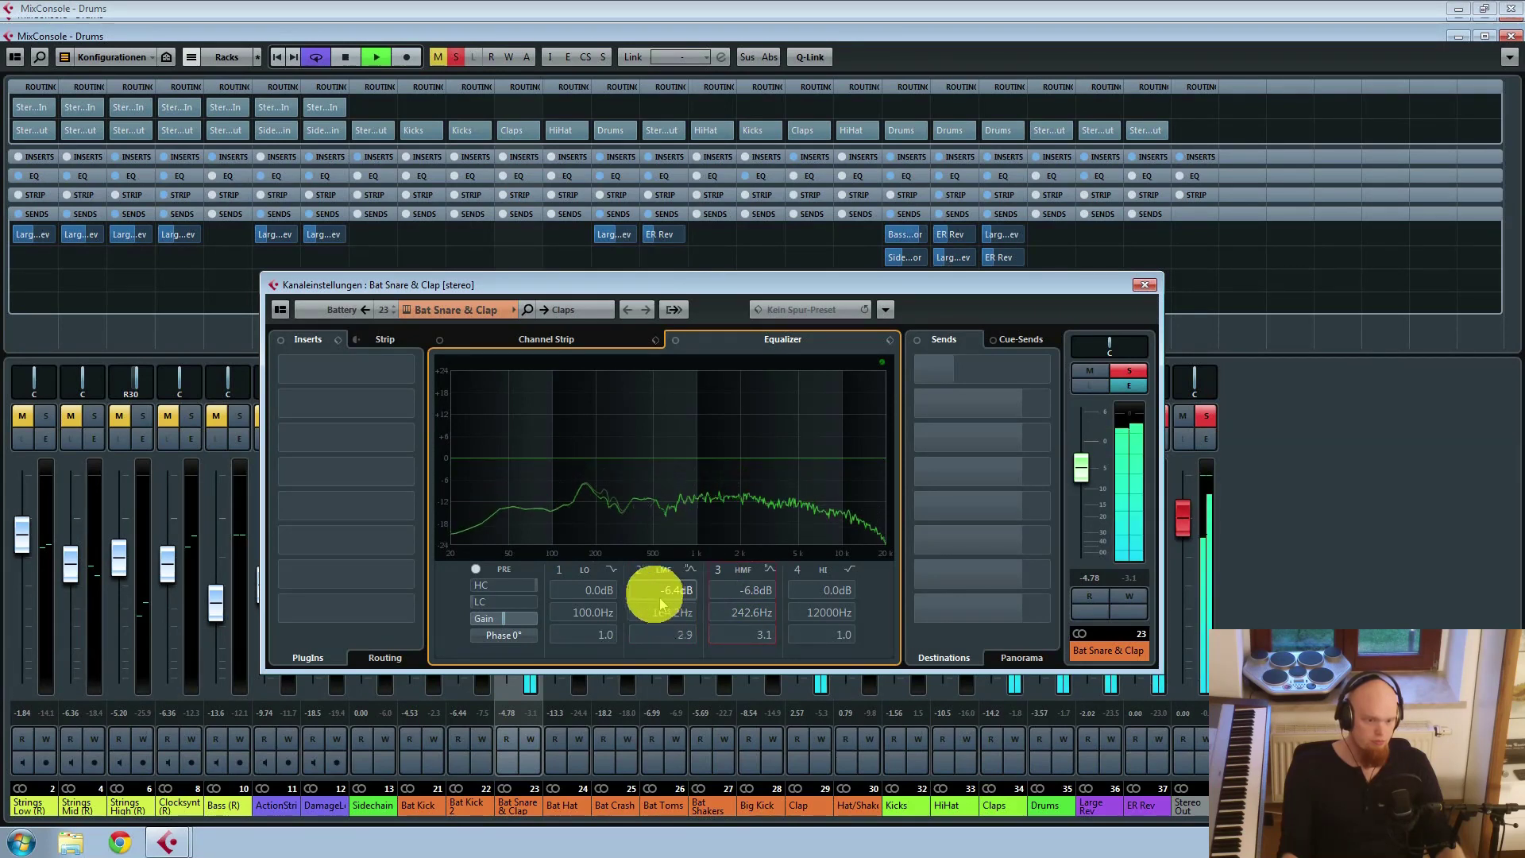
{"action": "left_click", "coordinate": [633, 569]}
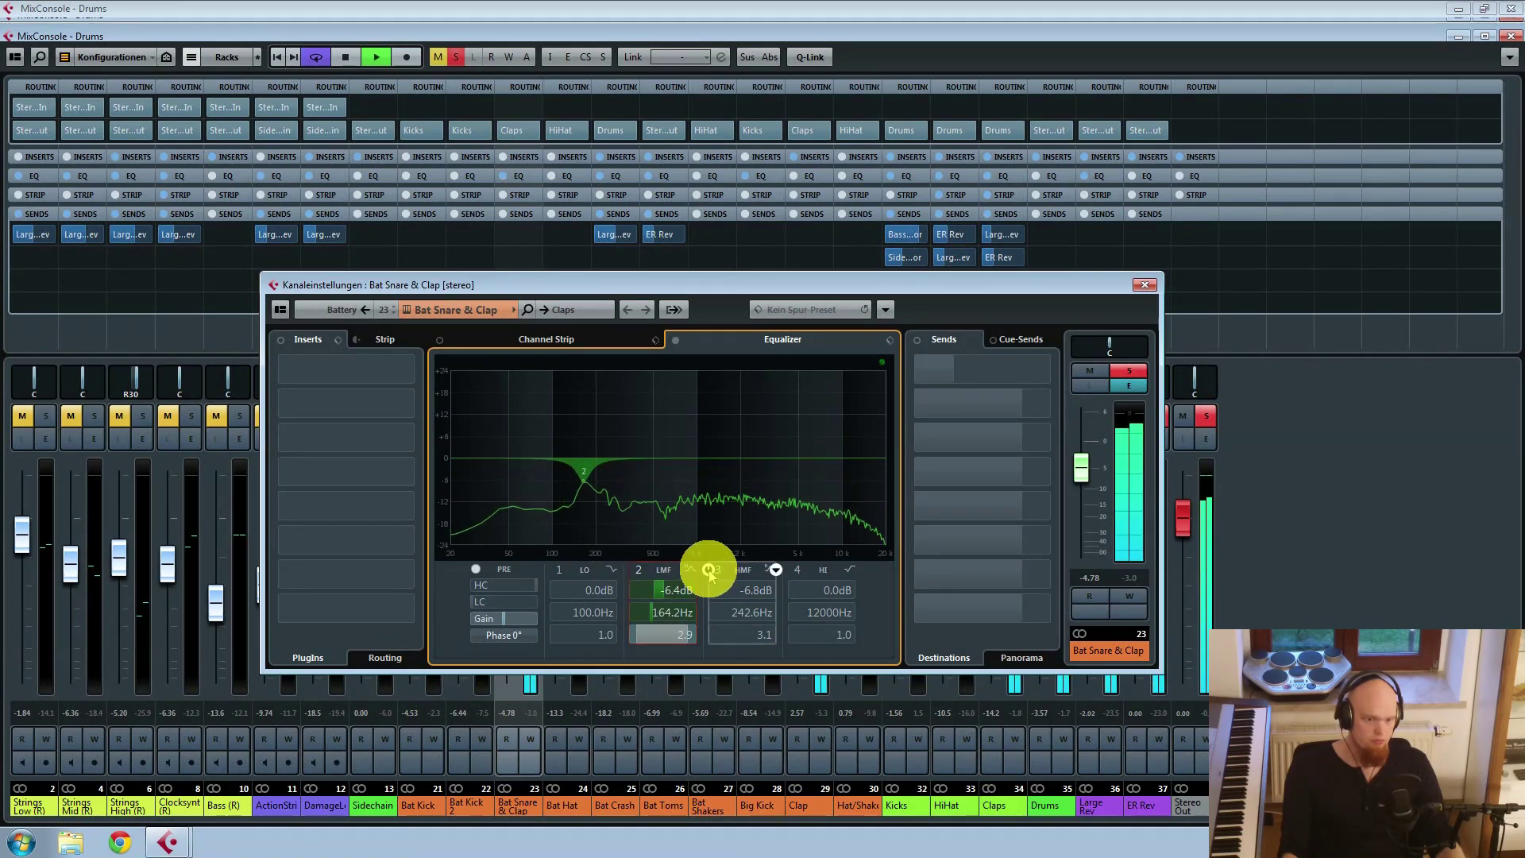
{"action": "left_click", "coordinate": [709, 571]}
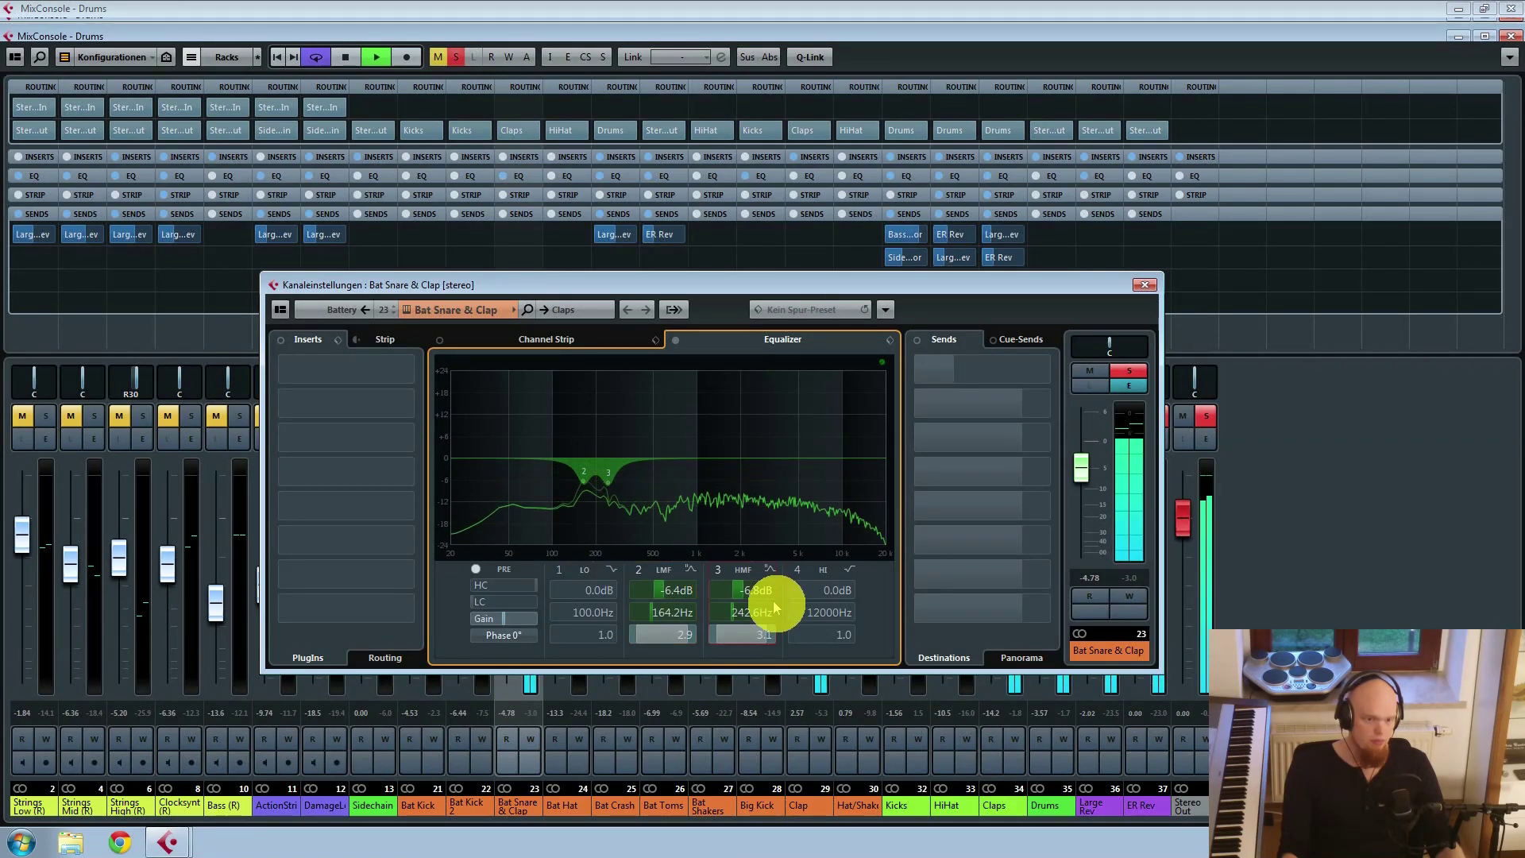
{"action": "key", "text": "space"}
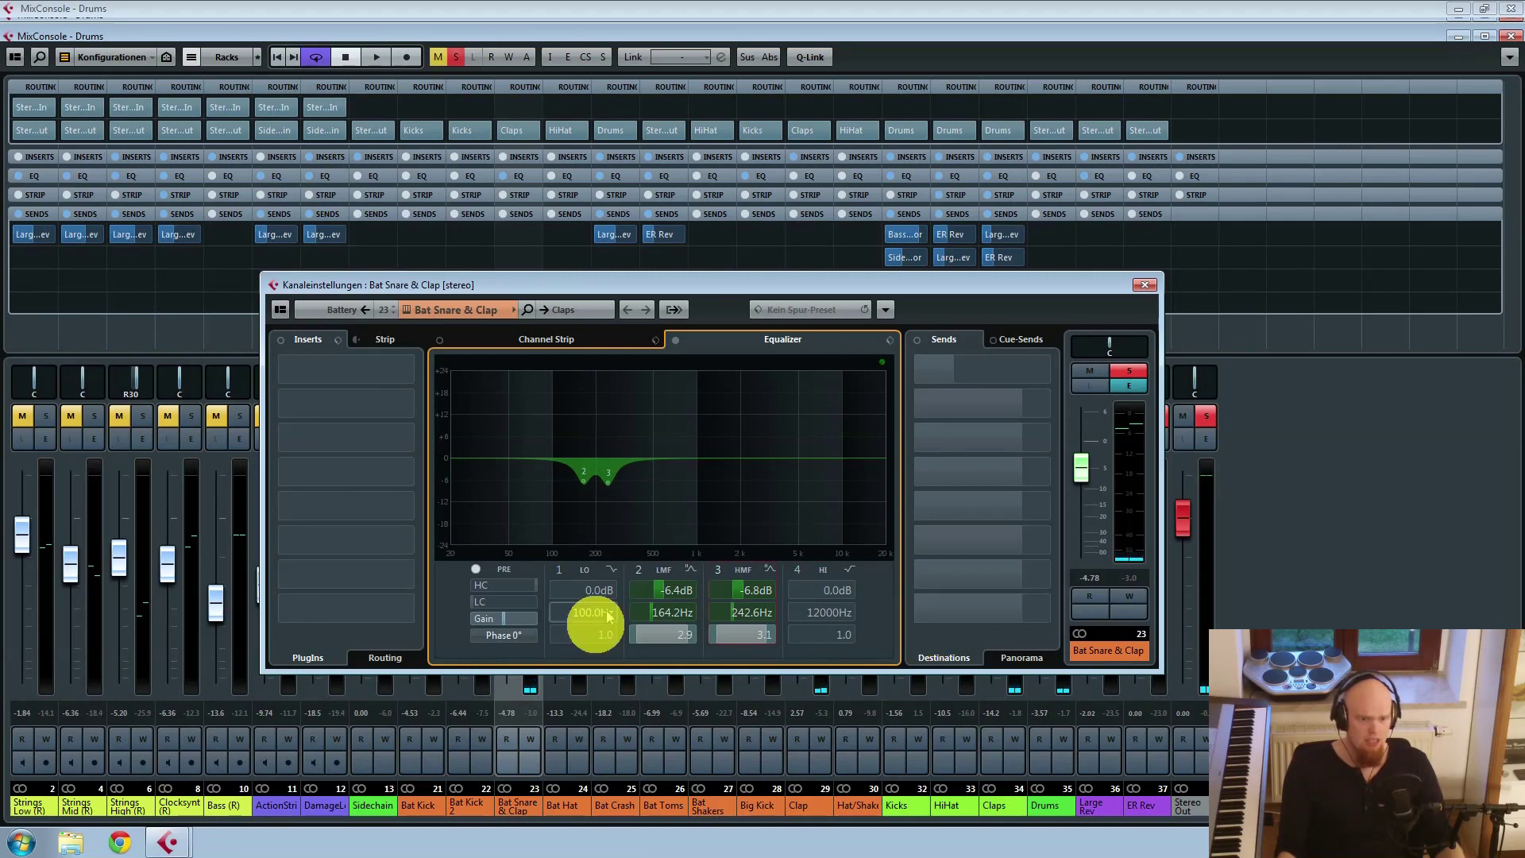
{"action": "left_click", "coordinate": [1145, 285]}
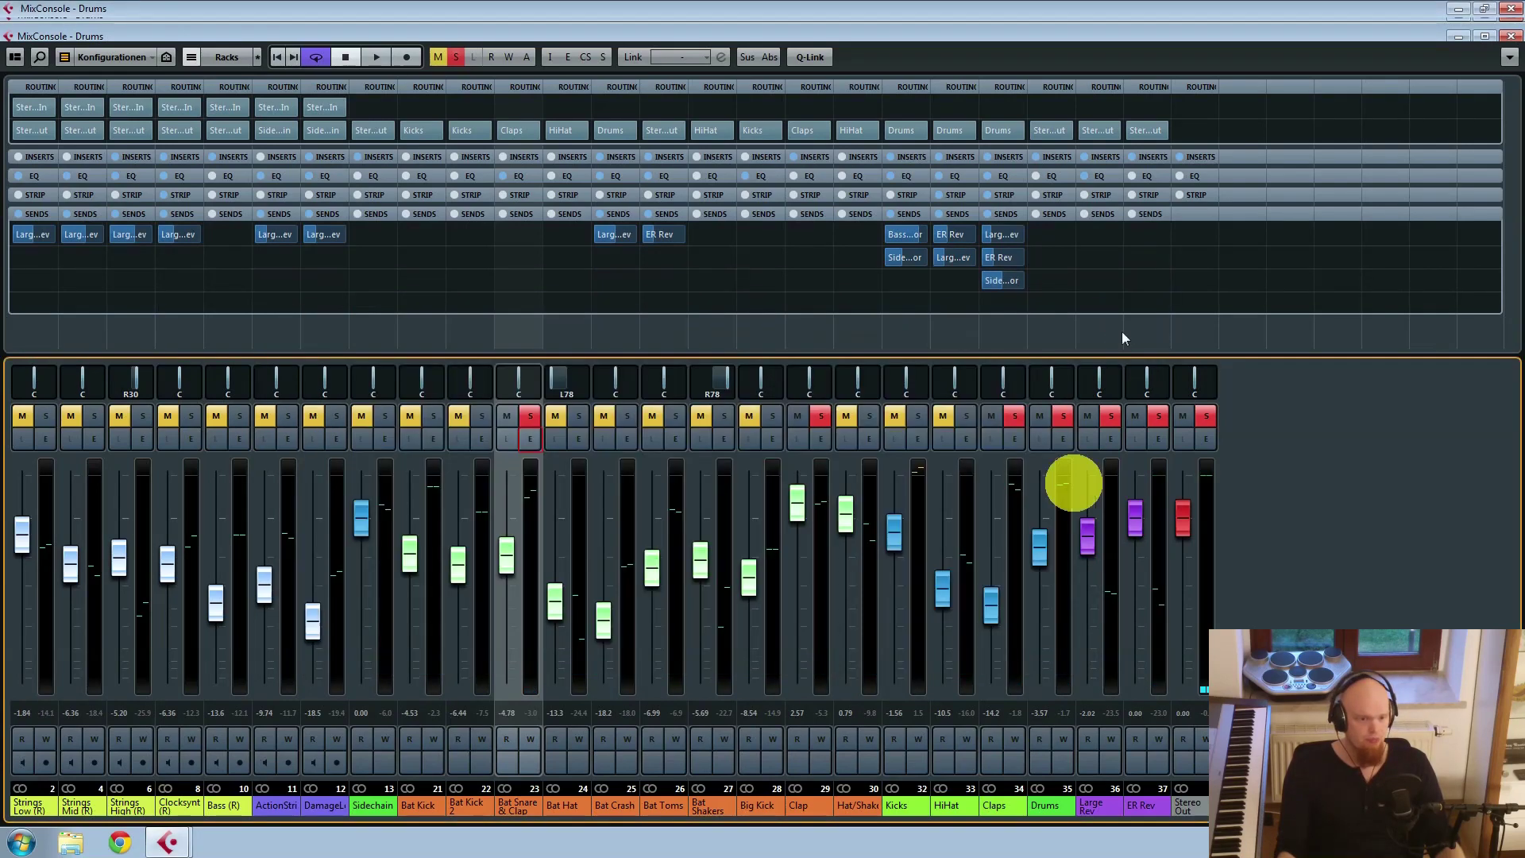
Step: Point out the Claps group, open the Clap channel's settings, examine the Doubler2 Stereo insert's voice delays, and close the plug-in
{"action": "left_click", "coordinate": [1002, 805]}
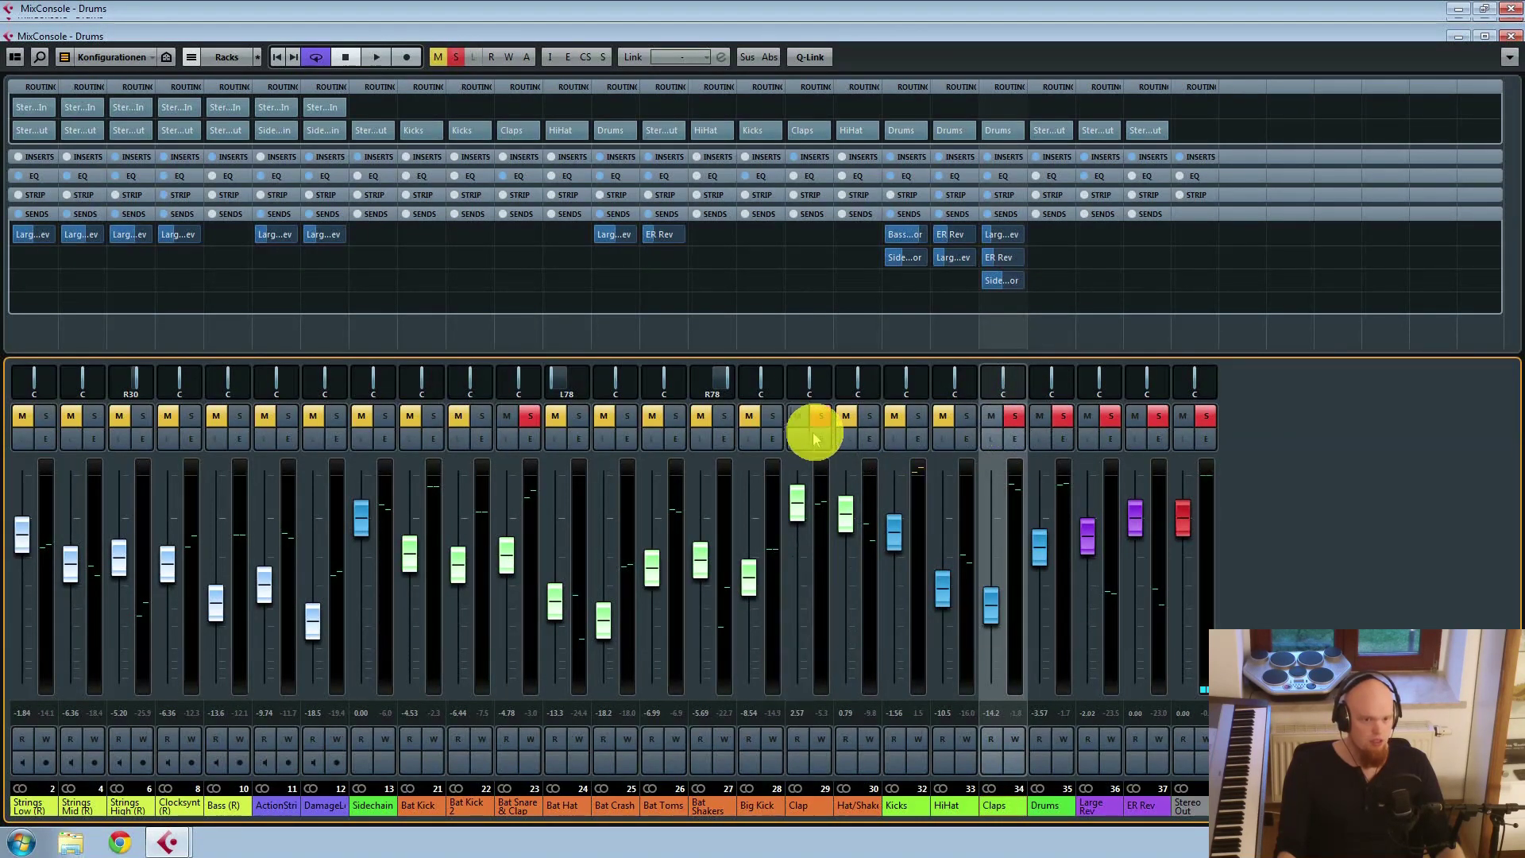
{"action": "left_click", "coordinate": [823, 440]}
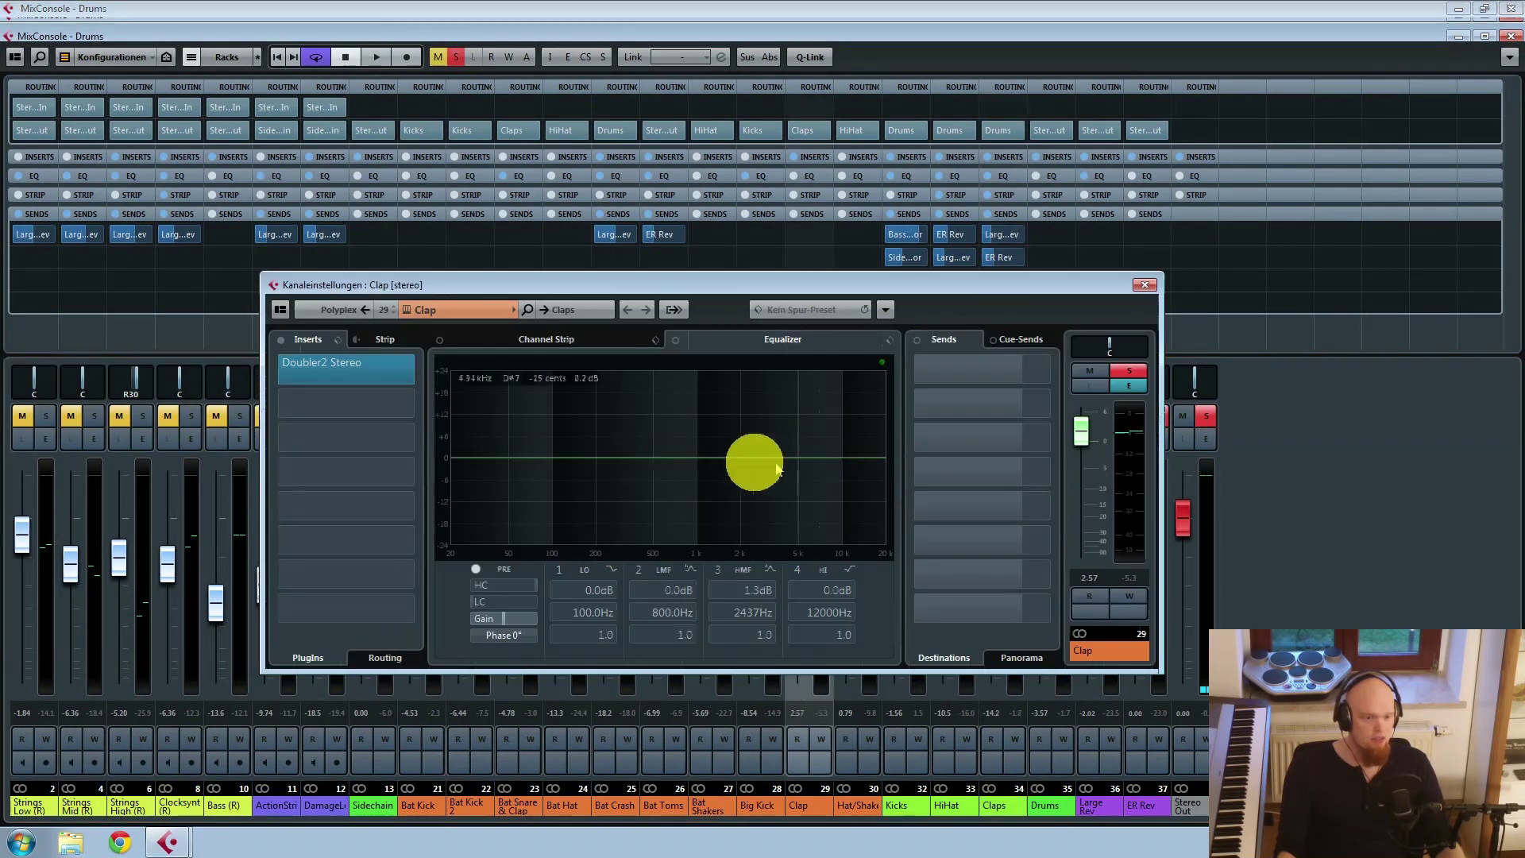
{"action": "left_click", "coordinate": [343, 367]}
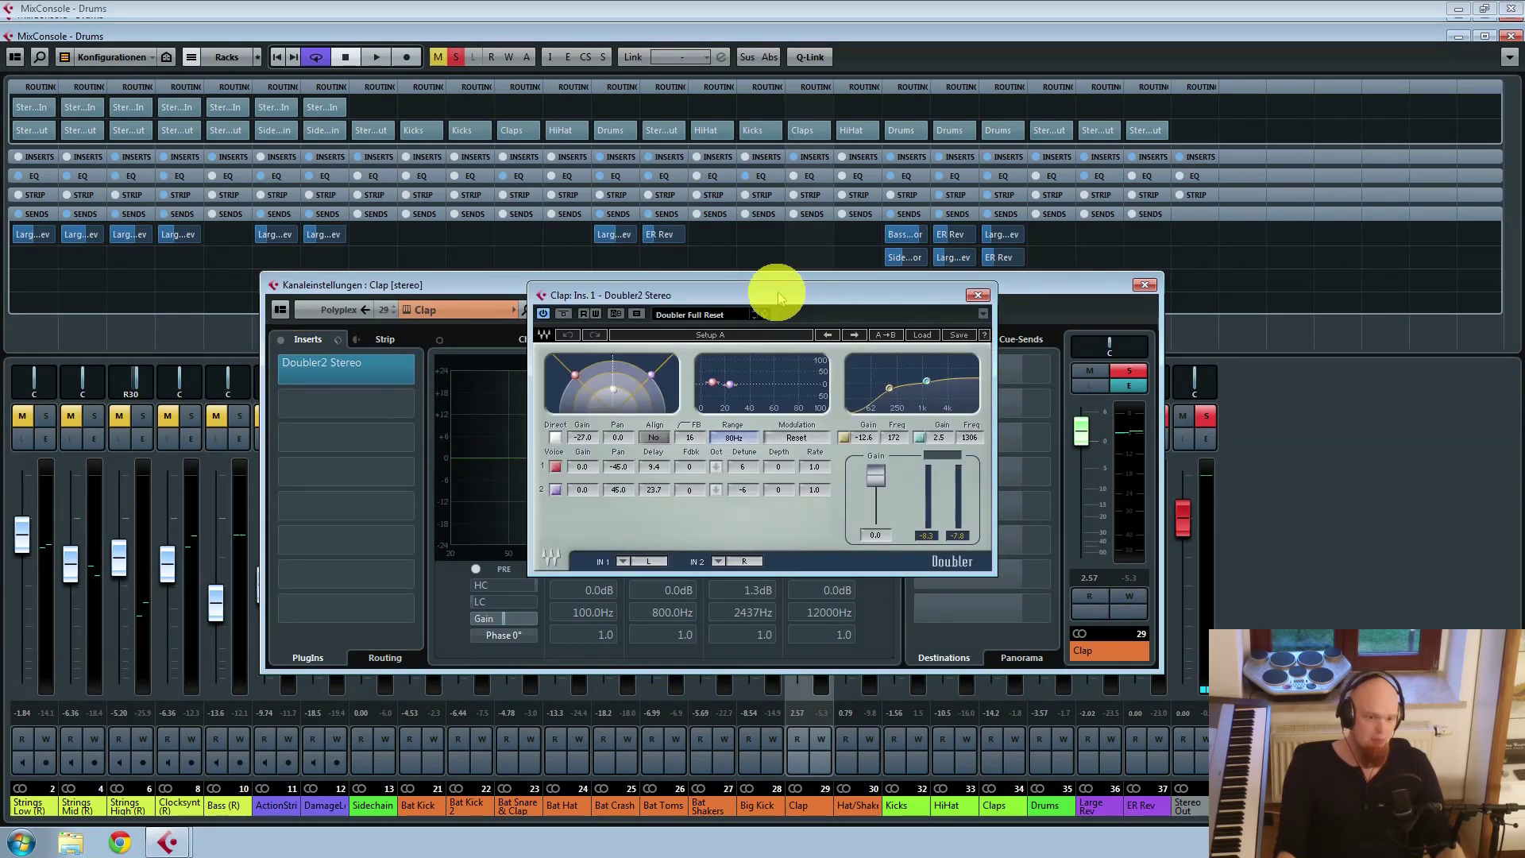
{"action": "left_click_drag", "start_coordinate": [778, 295], "coordinate": [716, 399]}
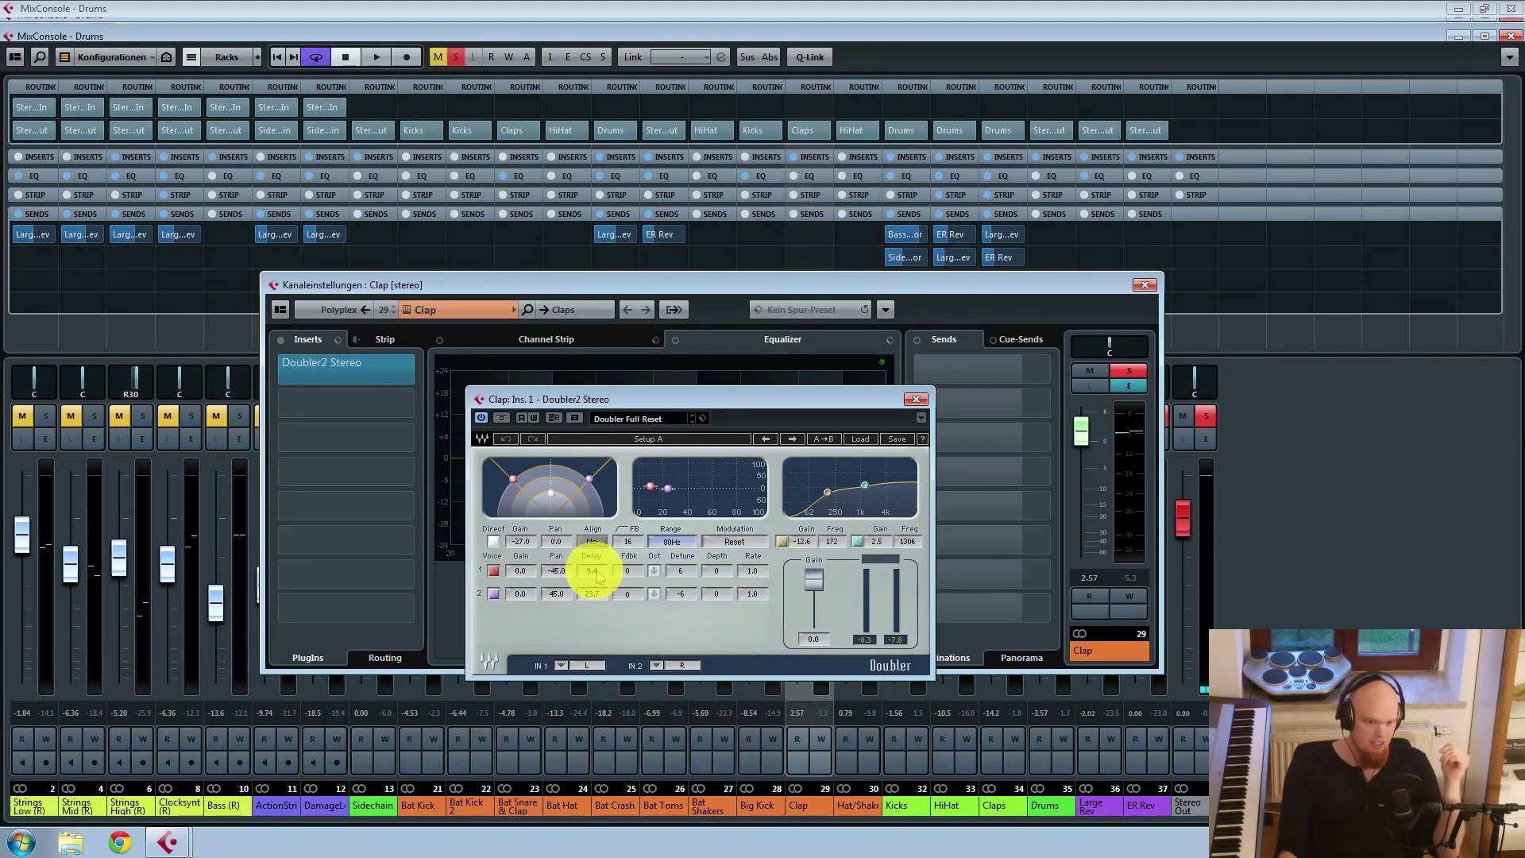
{"action": "left_click_drag", "start_coordinate": [593, 610], "coordinate": [590, 596]}
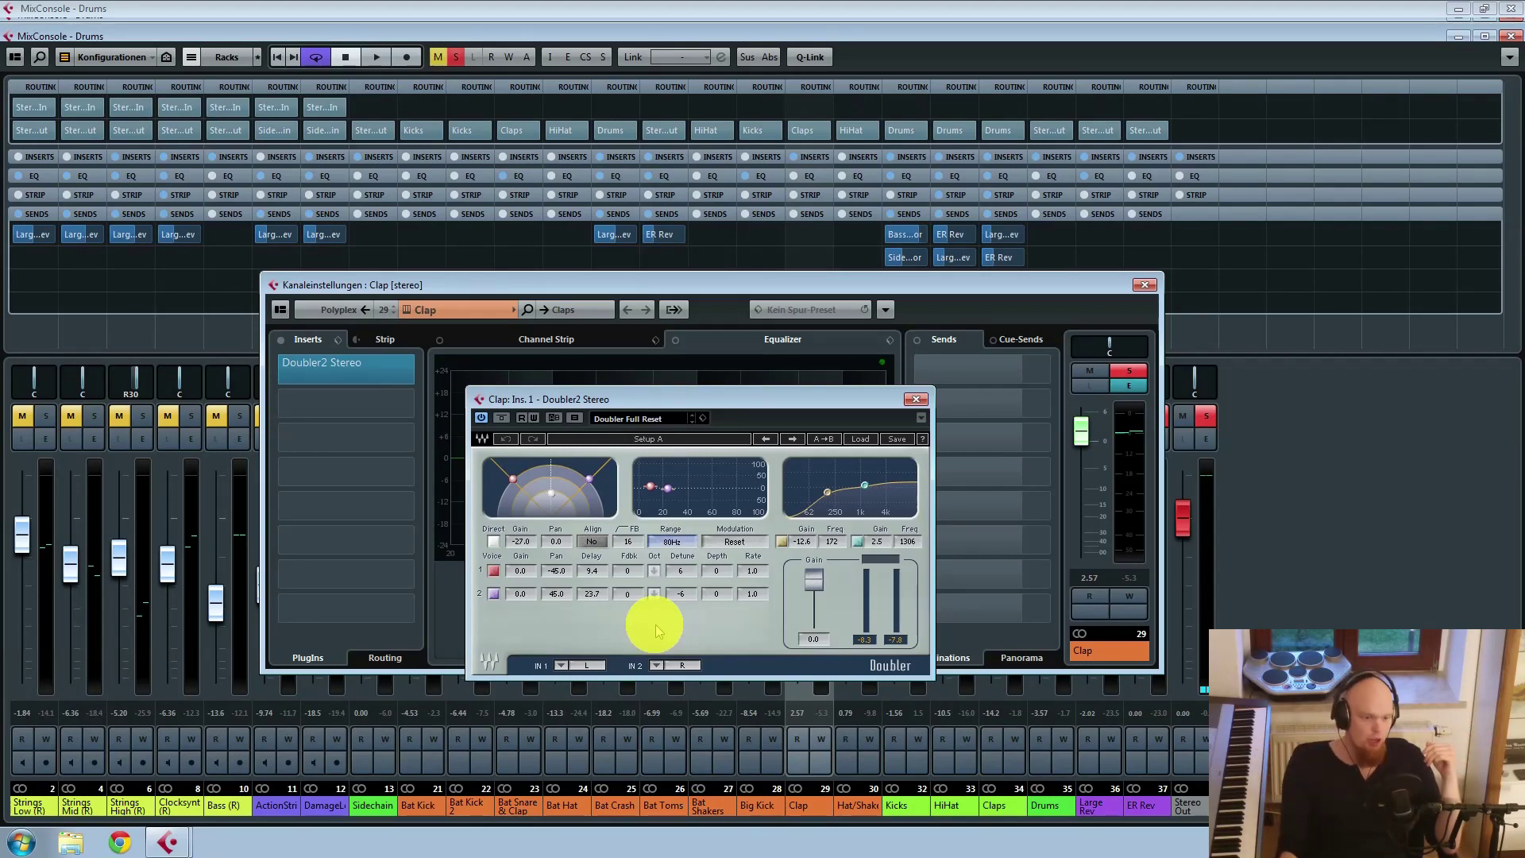
{"action": "left_click", "coordinate": [917, 399]}
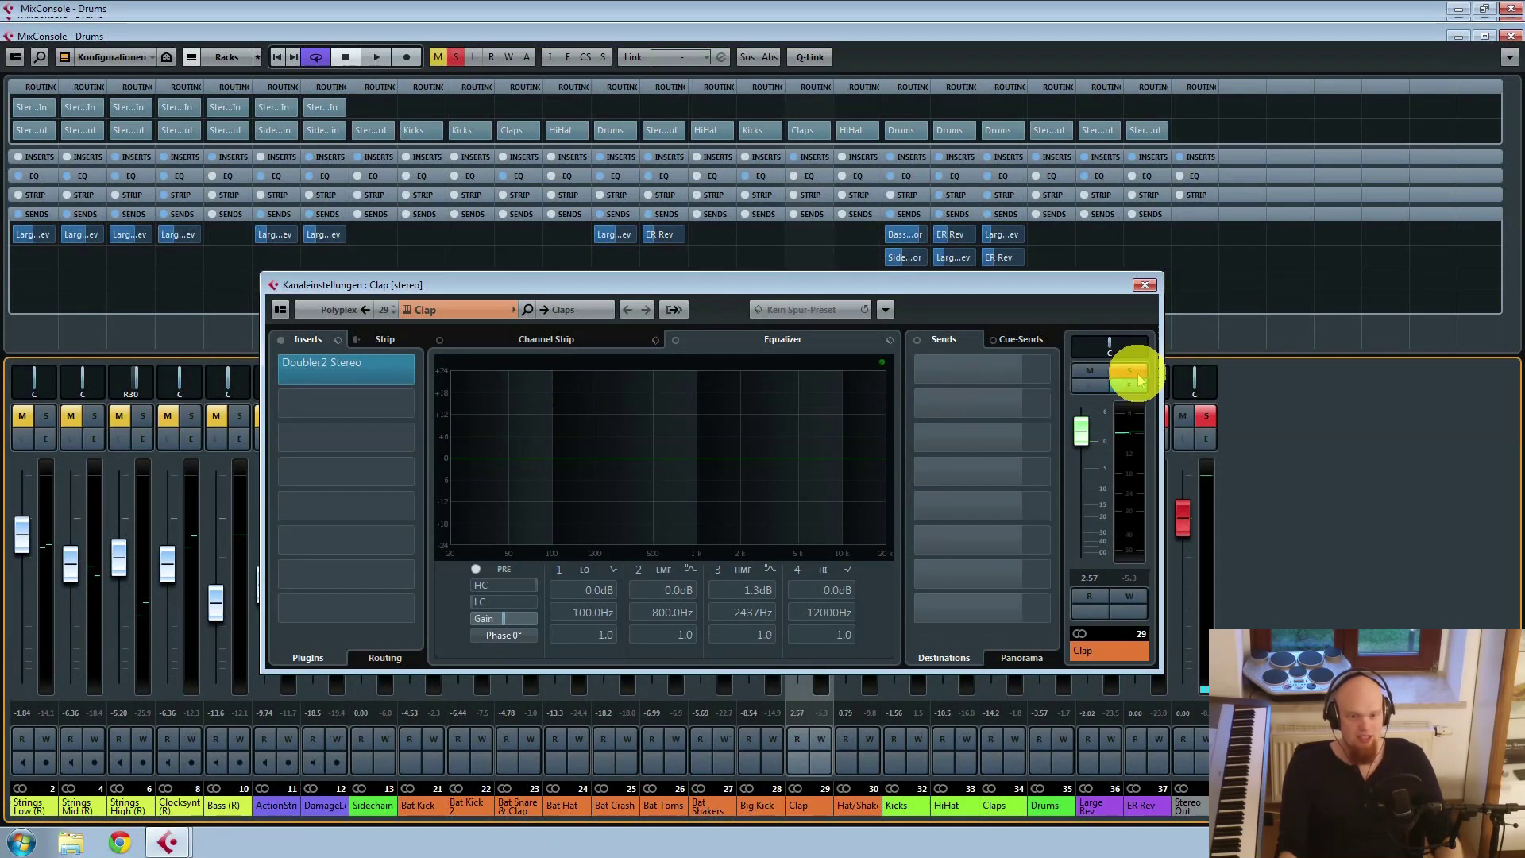
Step: Solo only the Clap channel, compare it with Doubler2 Stereo bypassed and active during playback, and close its channel settings
{"action": "left_click", "coordinate": [1129, 371]}
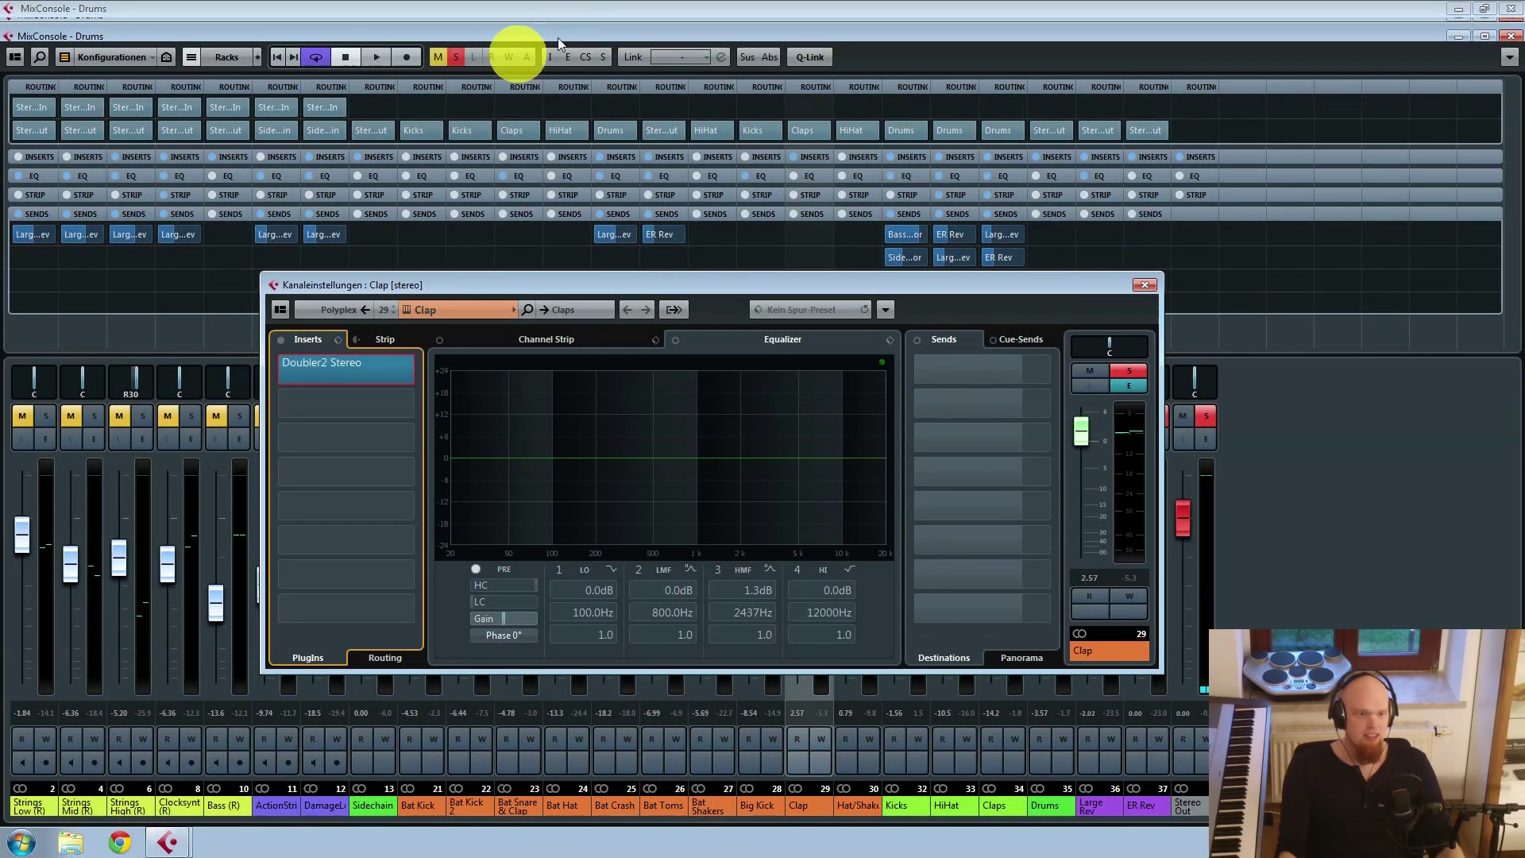
{"action": "key", "text": "space"}
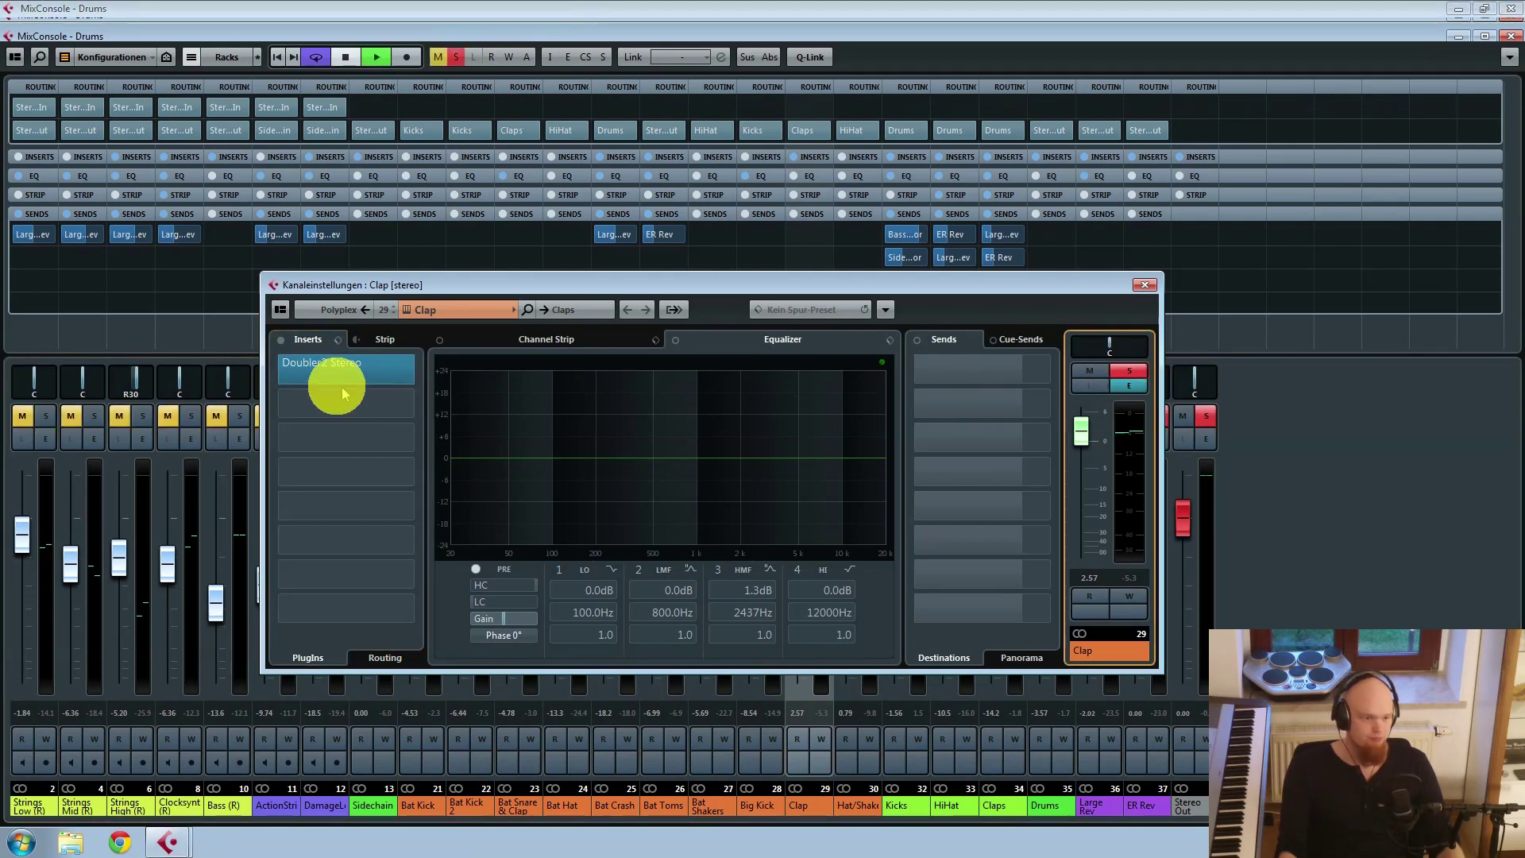
{"action": "left_click", "coordinate": [276, 370]}
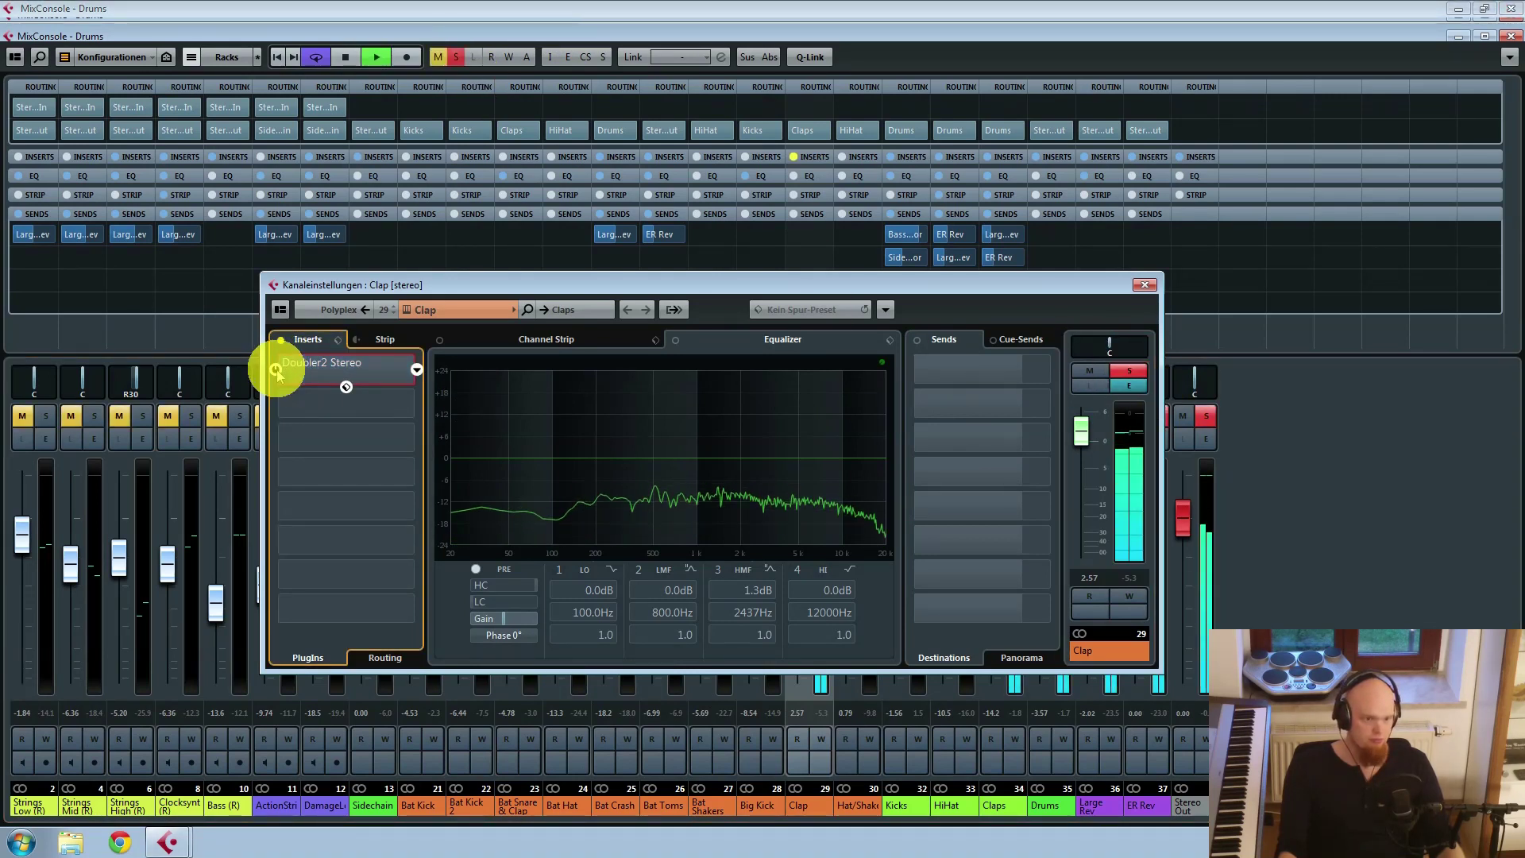
{"action": "left_click", "coordinate": [275, 370]}
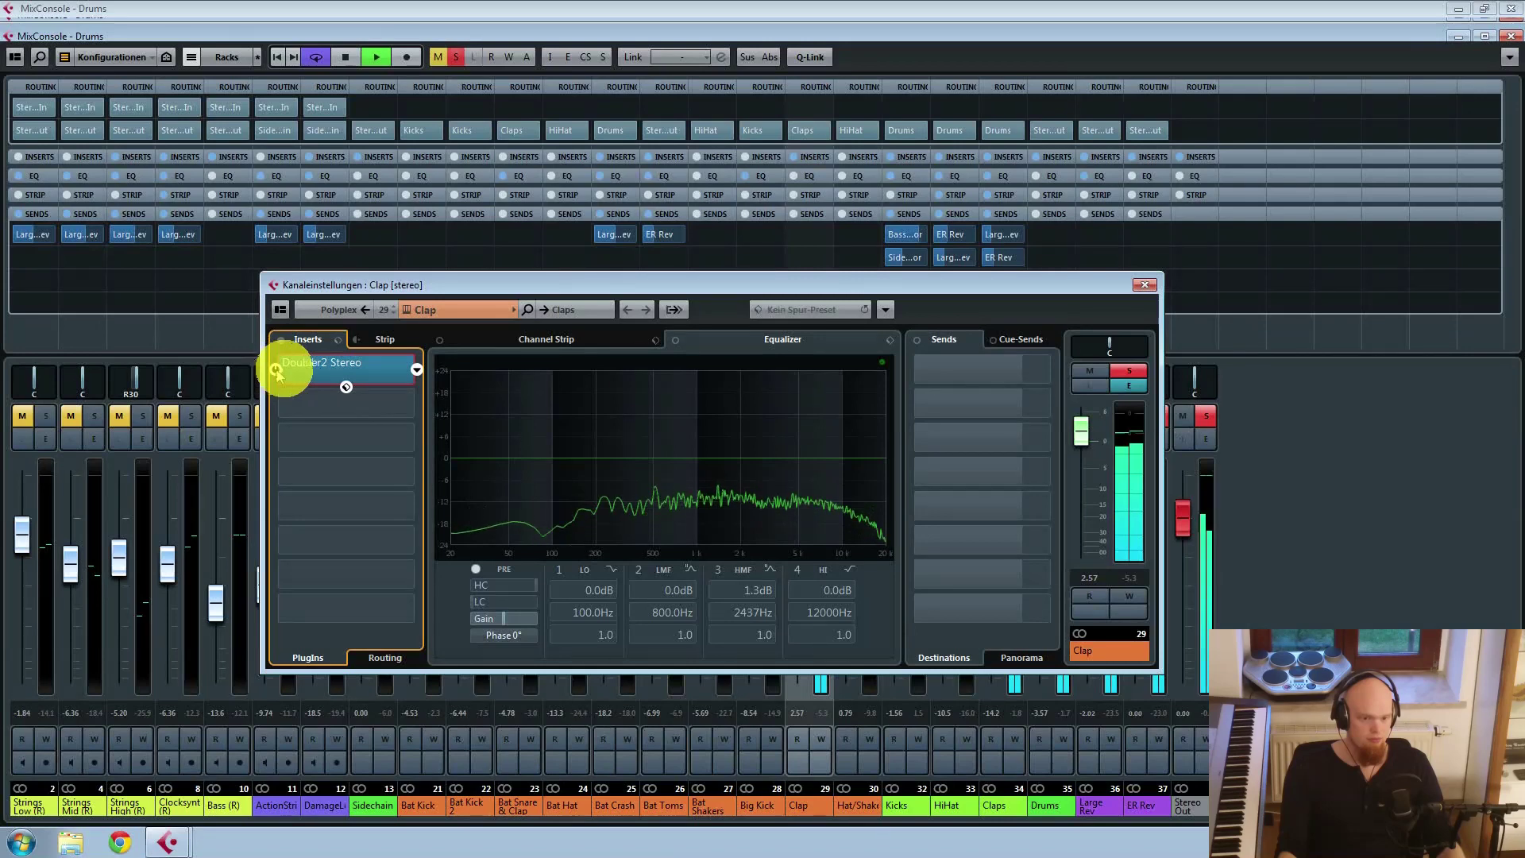
{"action": "key", "text": "space"}
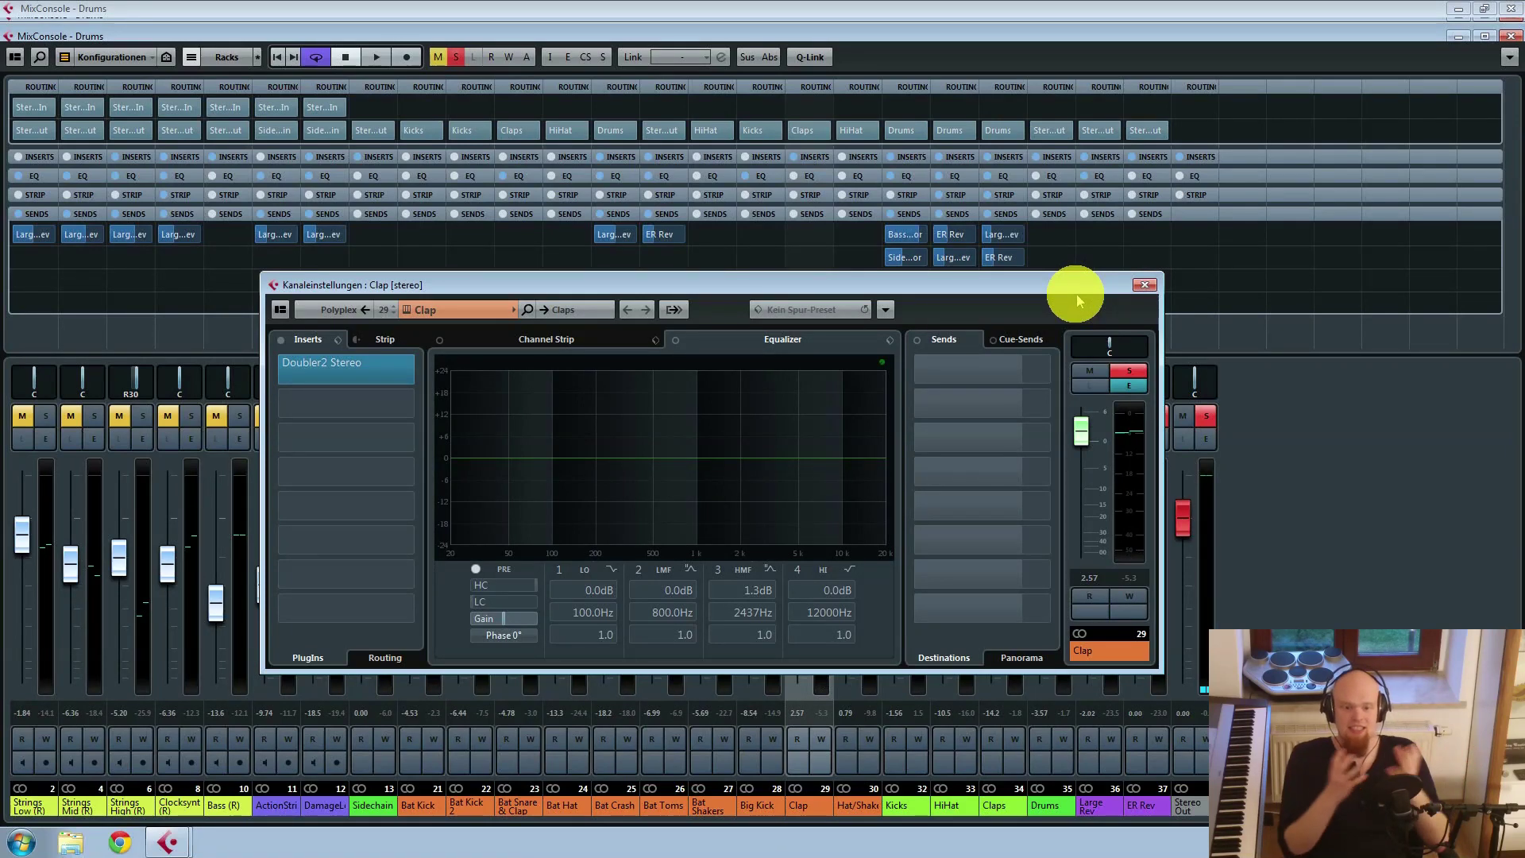
{"action": "left_click", "coordinate": [1145, 286]}
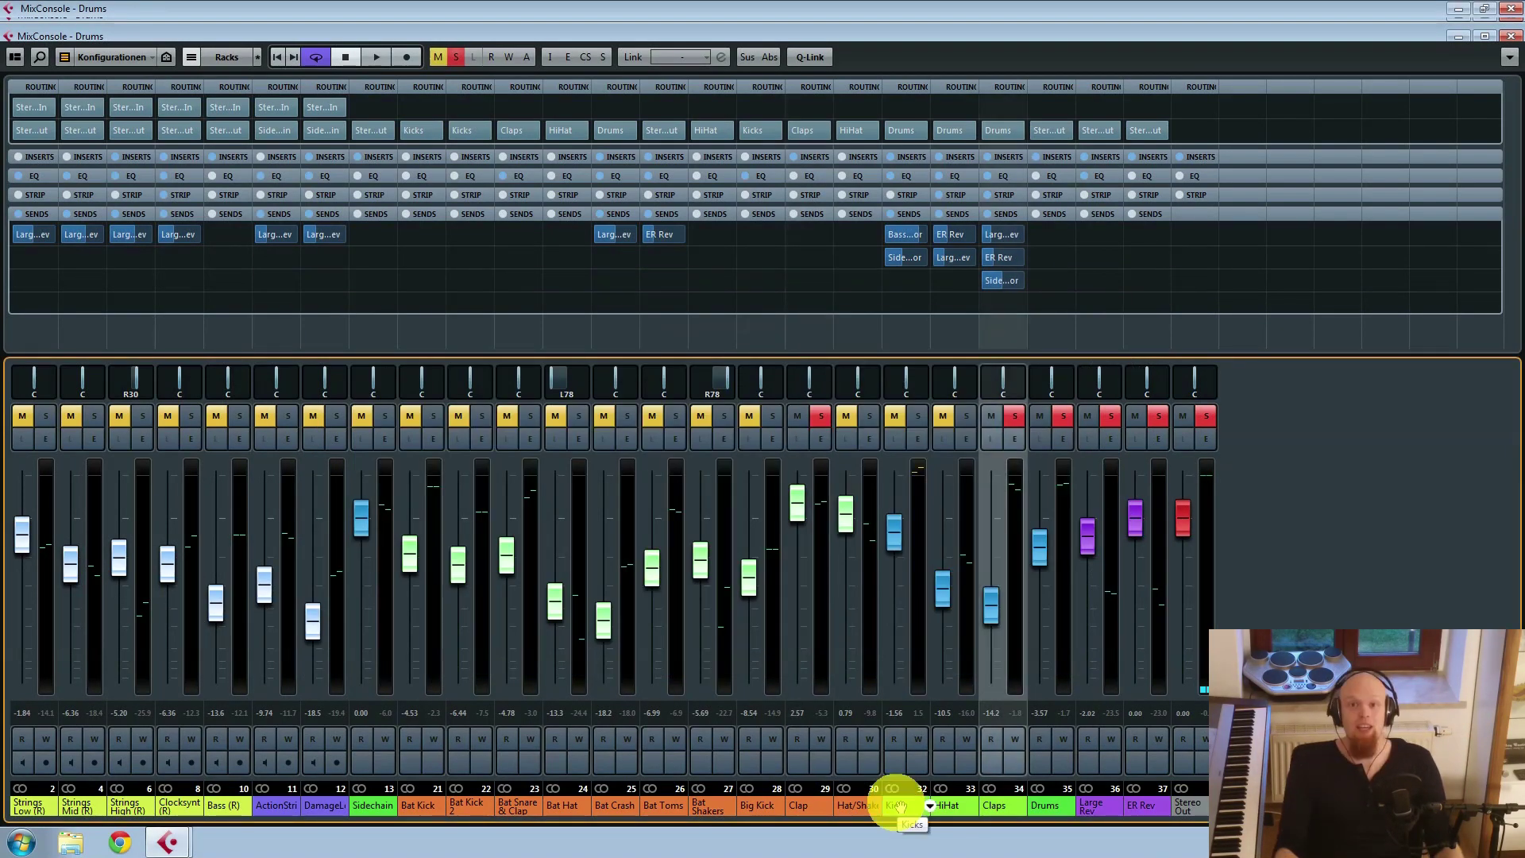
Step: Open the Claps group's channel settings and examine its inserts, channel strip and equalizer
{"action": "left_click", "coordinate": [1016, 440]}
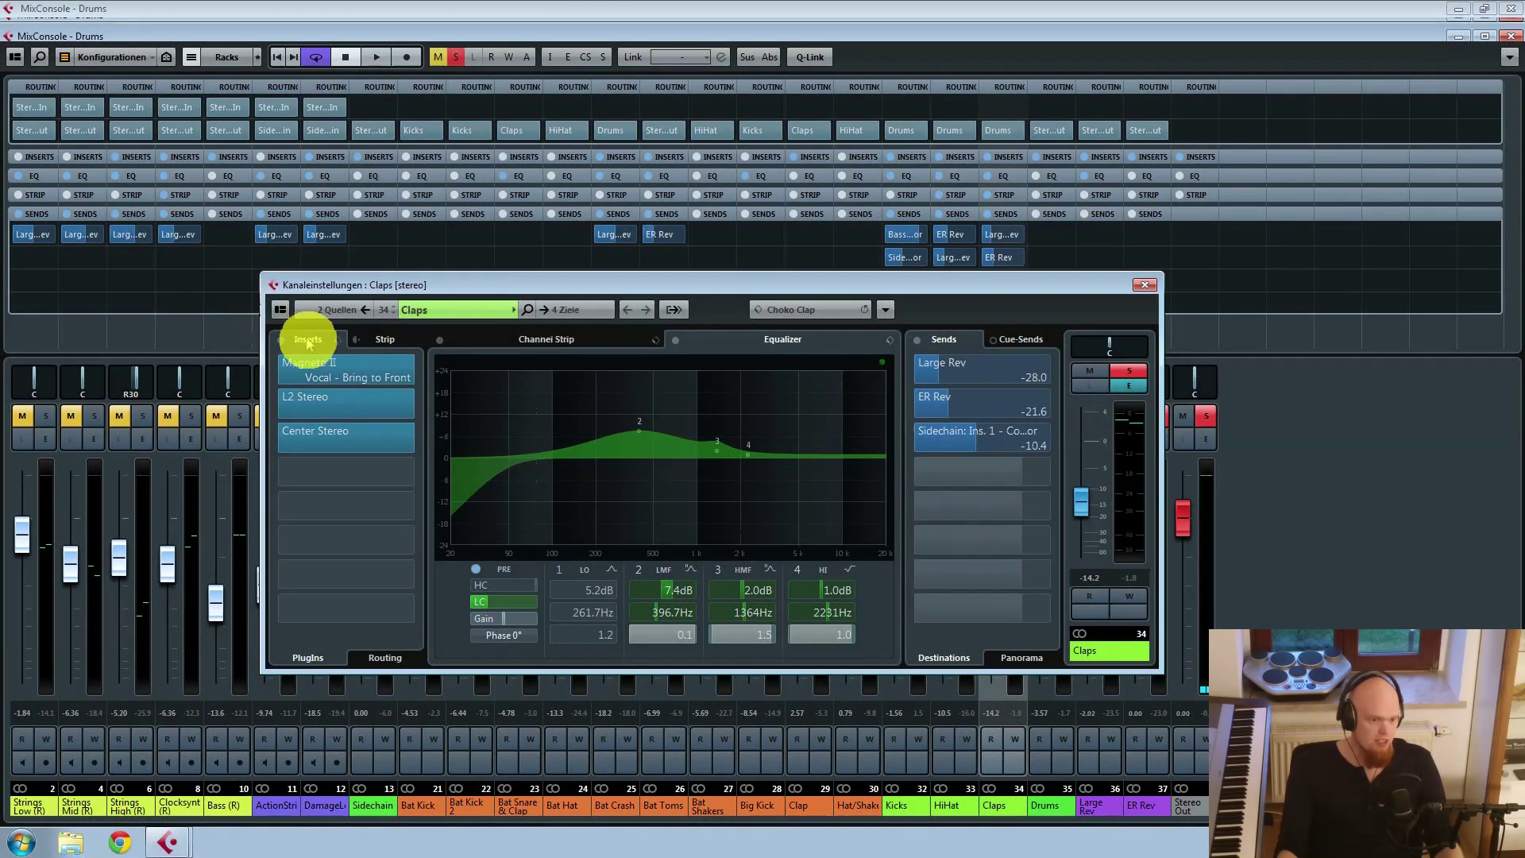
{"action": "mouse_move", "coordinate": [311, 380]}
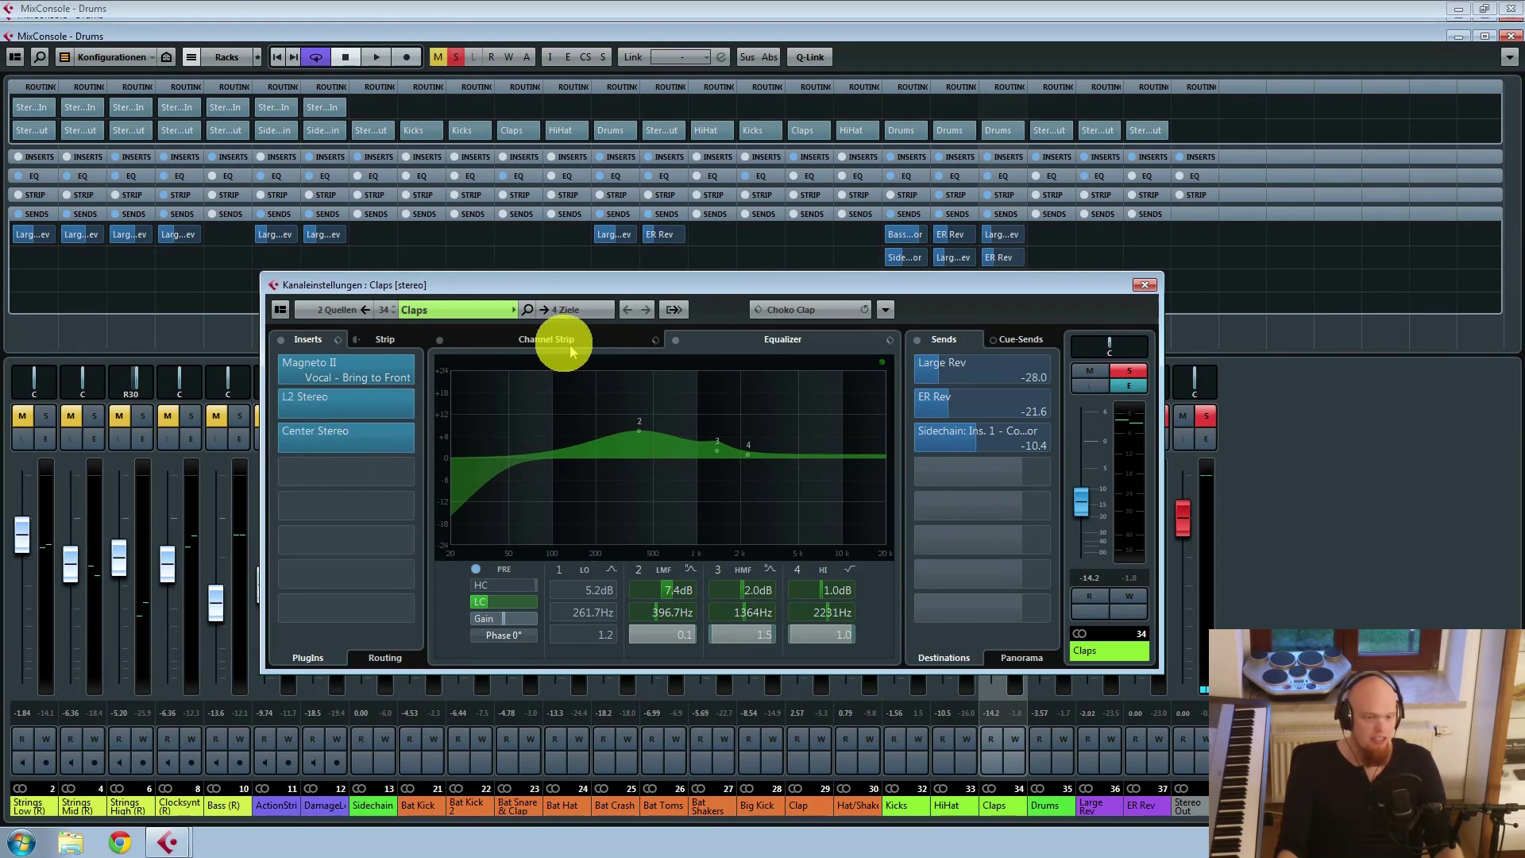
{"action": "left_click", "coordinate": [547, 339]}
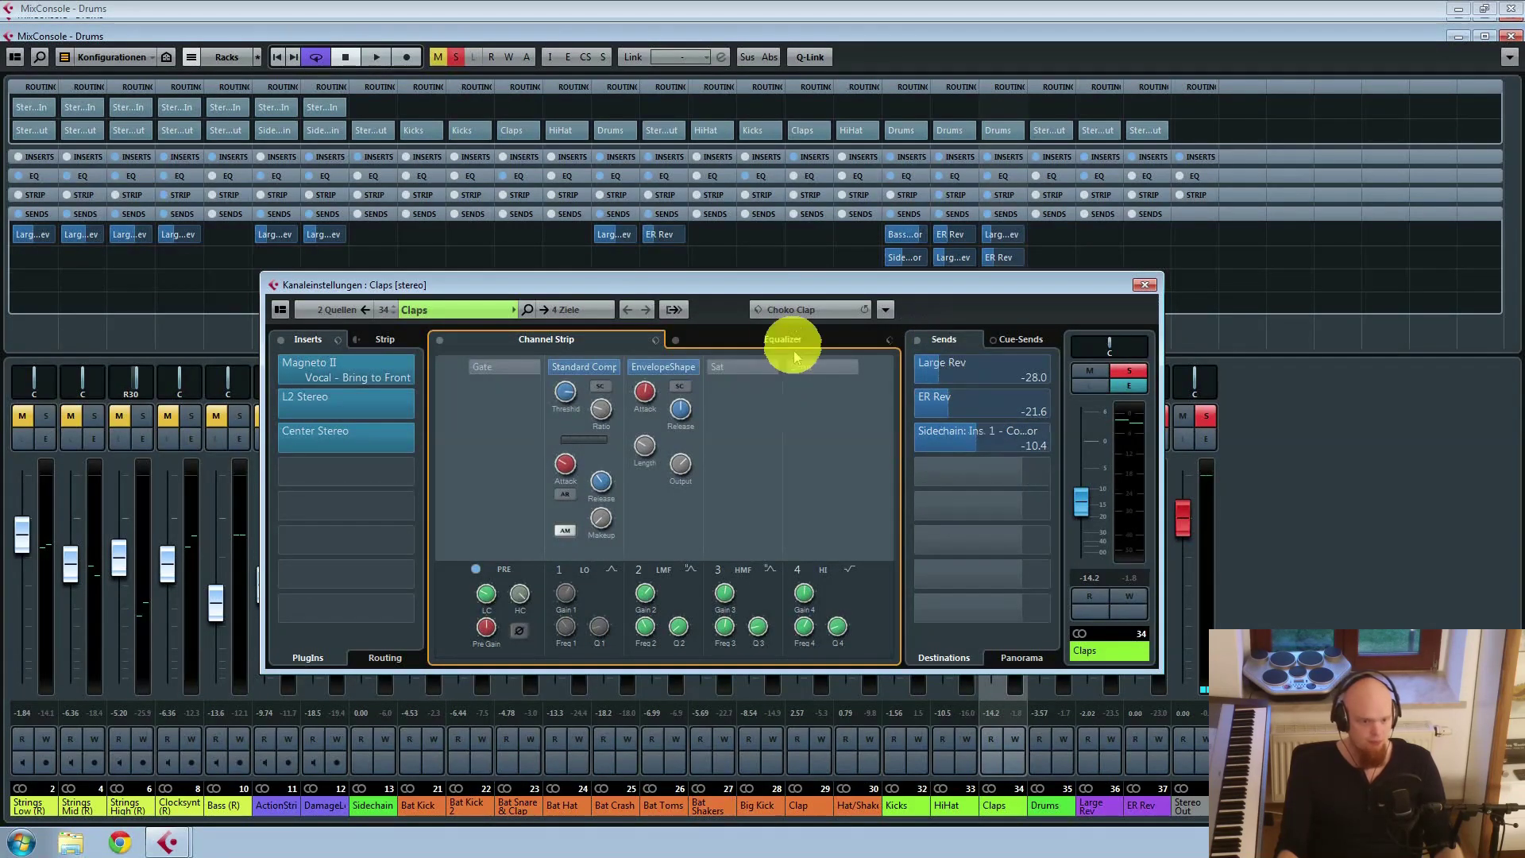
{"action": "left_click", "coordinate": [766, 340]}
Step: Bypass the Claps group's channel strip, equalizer, and Center Stereo, L2 Stereo and Magneto II inserts
{"action": "left_click", "coordinate": [512, 337]}
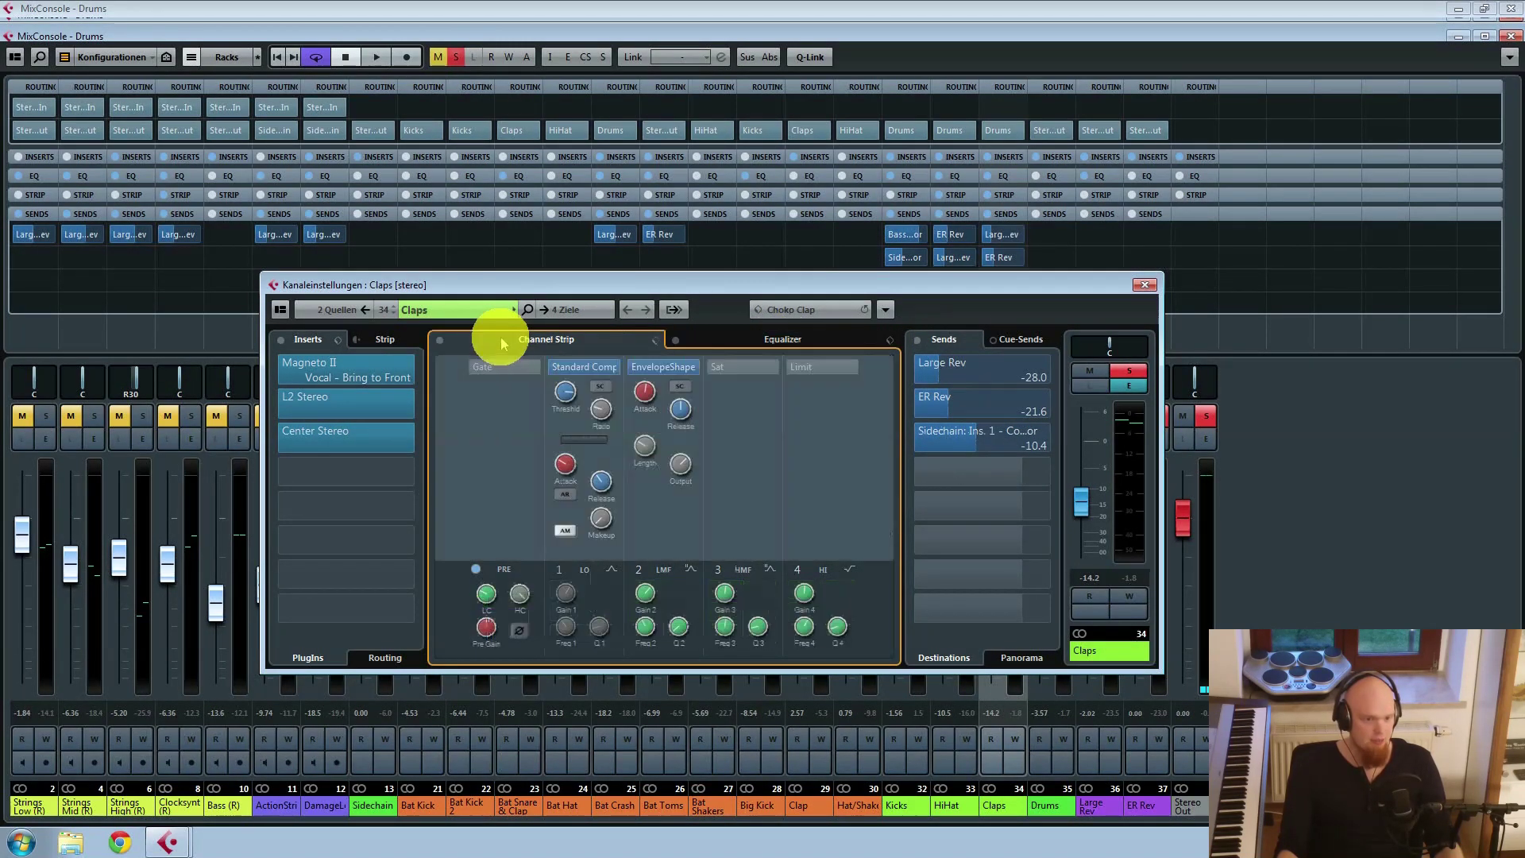
{"action": "left_click", "coordinate": [548, 368]}
{"action": "left_click", "coordinate": [628, 367]}
{"action": "left_click", "coordinate": [739, 340]}
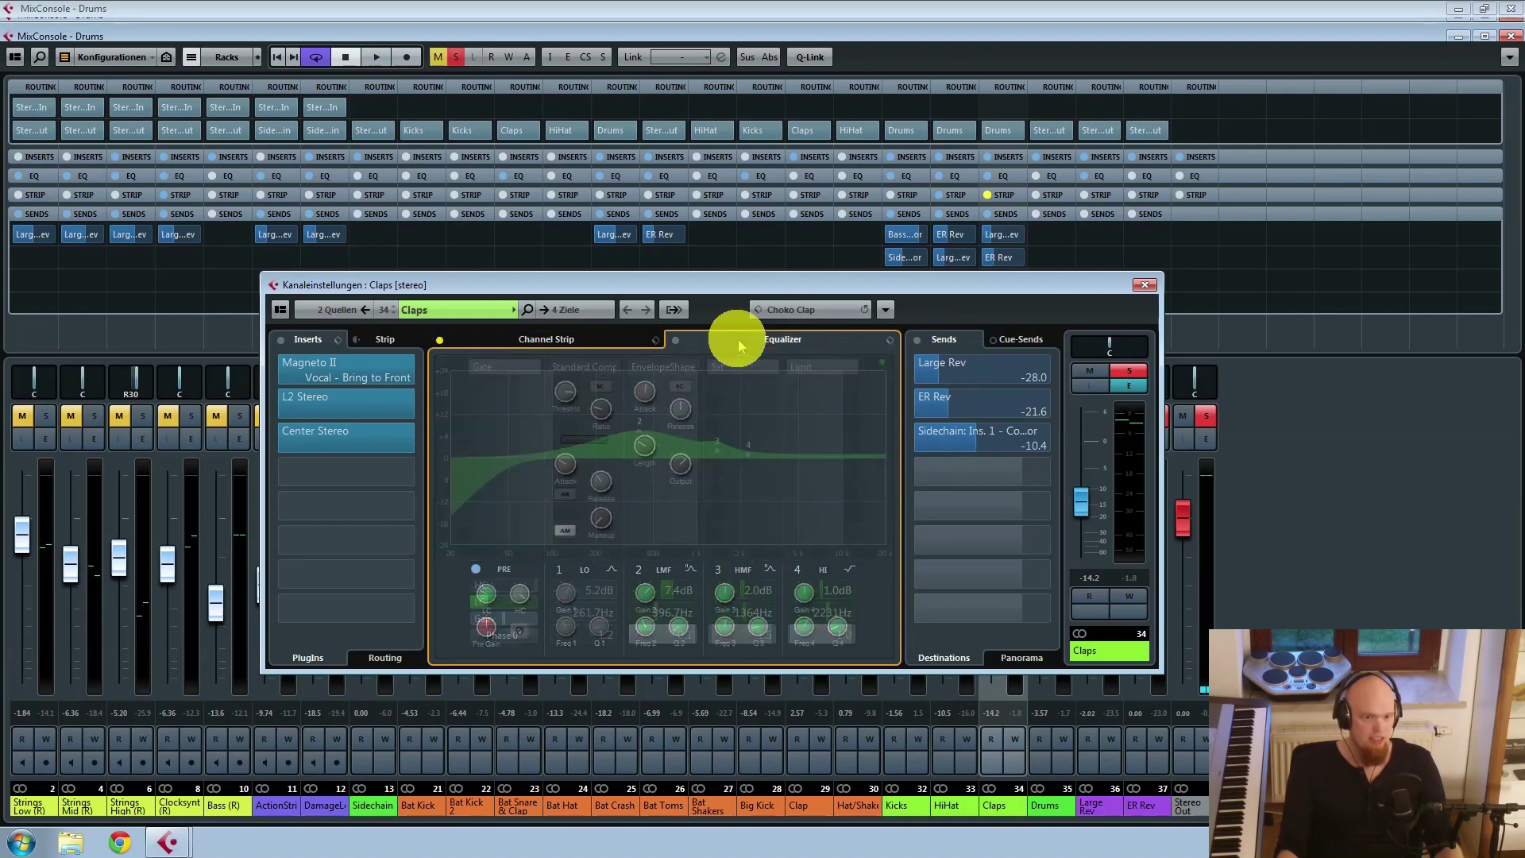
{"action": "left_click", "coordinate": [674, 341]}
{"action": "left_click", "coordinate": [275, 437]}
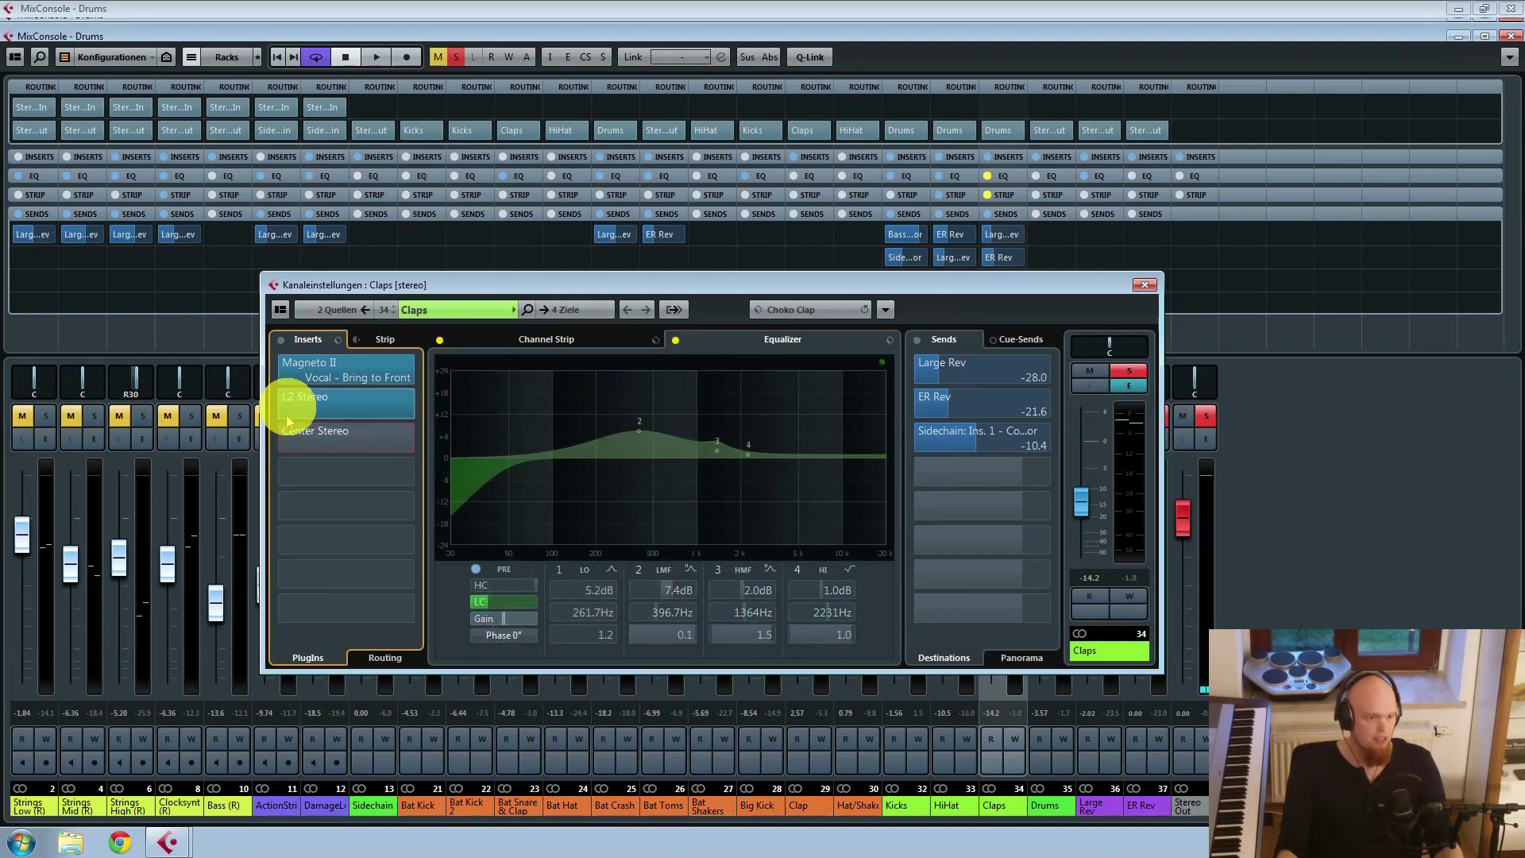
{"action": "left_click", "coordinate": [275, 369]}
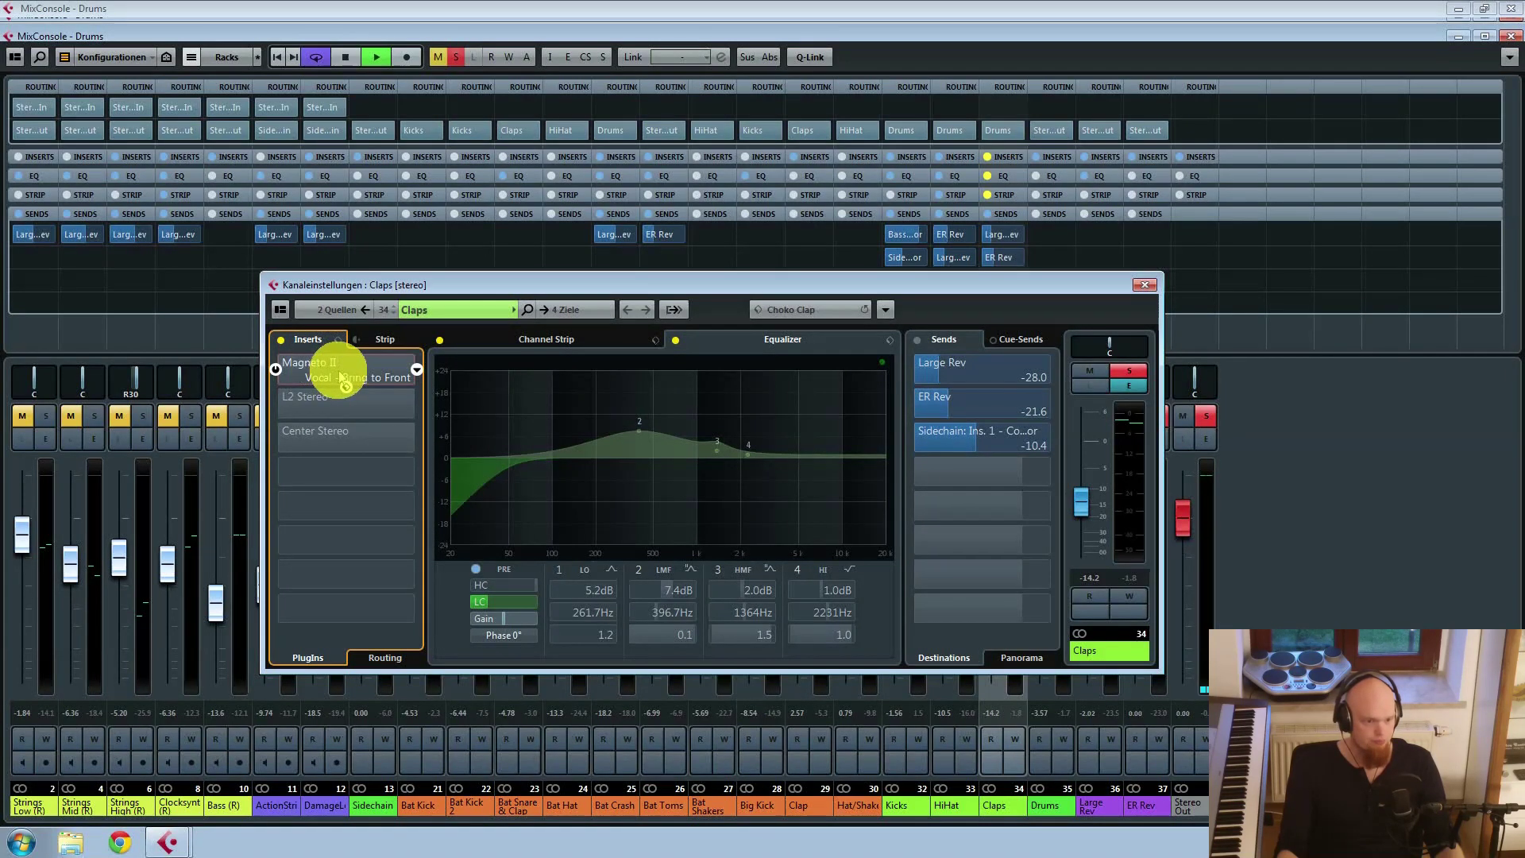
Step: Audition the Claps group with Magneto II bypassed and active, leave it active, and open the plug-in
{"action": "left_click", "coordinate": [275, 369]}
{"action": "key", "text": "space"}
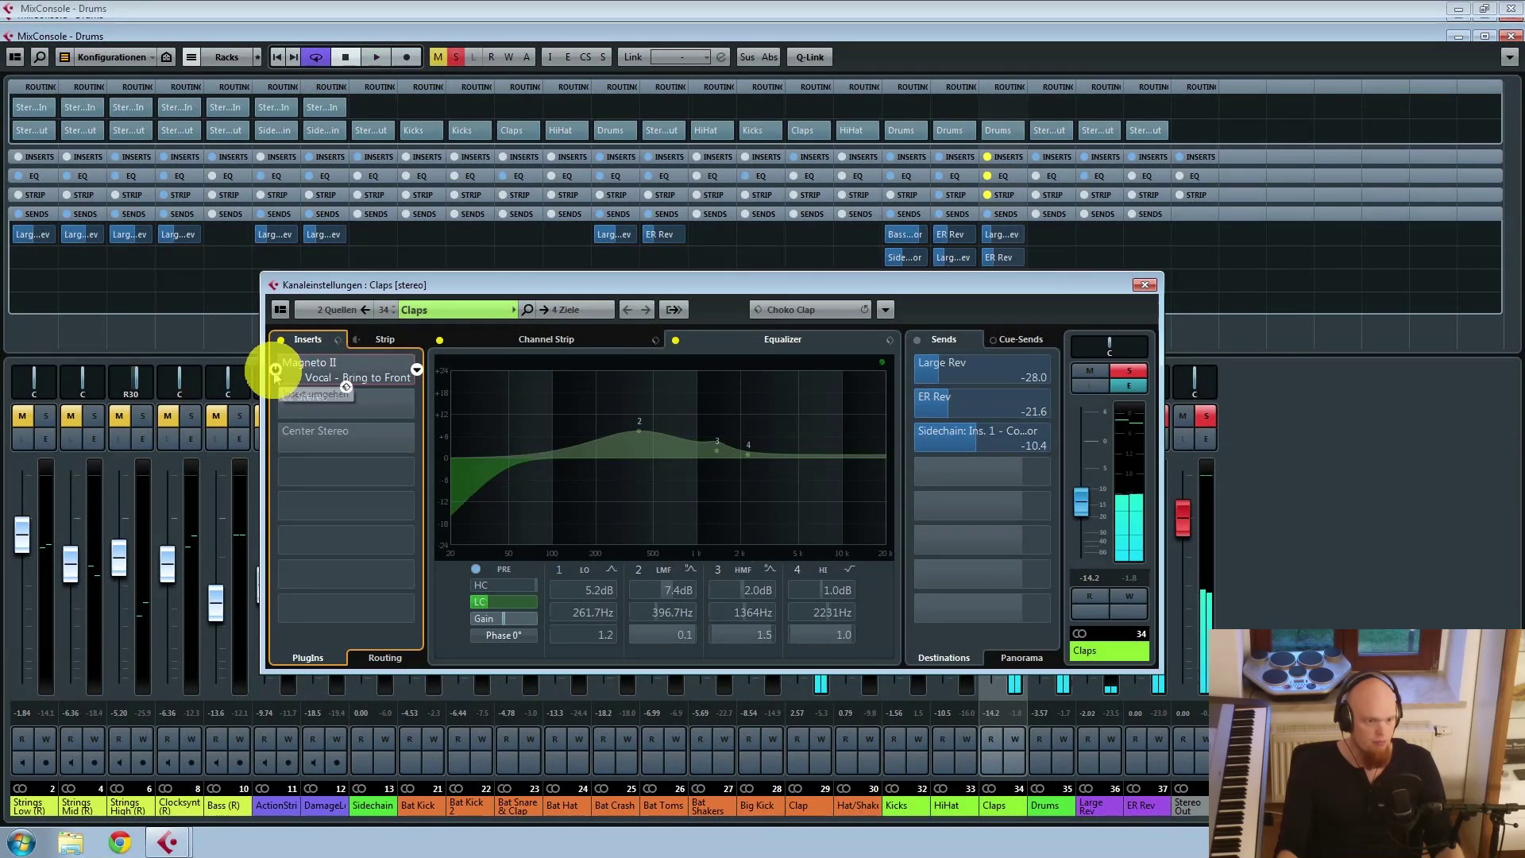
{"action": "left_click", "coordinate": [275, 369]}
{"action": "left_click", "coordinate": [343, 360]}
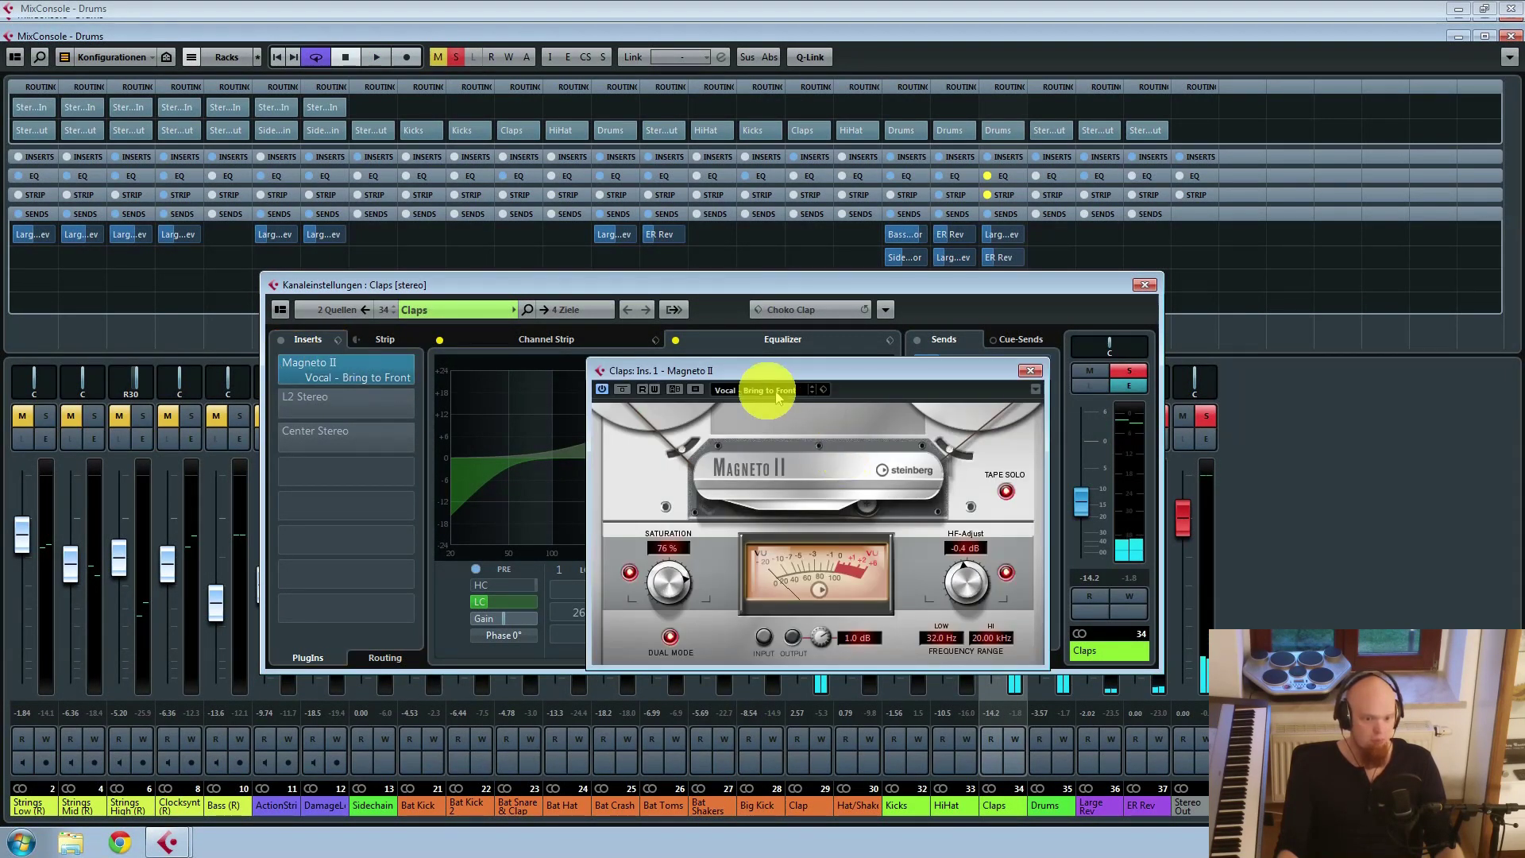
Step: Examine the Claps group's Magneto II saturation and HF-Adjust settings, audition the sound, and close the plug-in
{"action": "left_click_drag", "start_coordinate": [848, 370], "coordinate": [826, 341]}
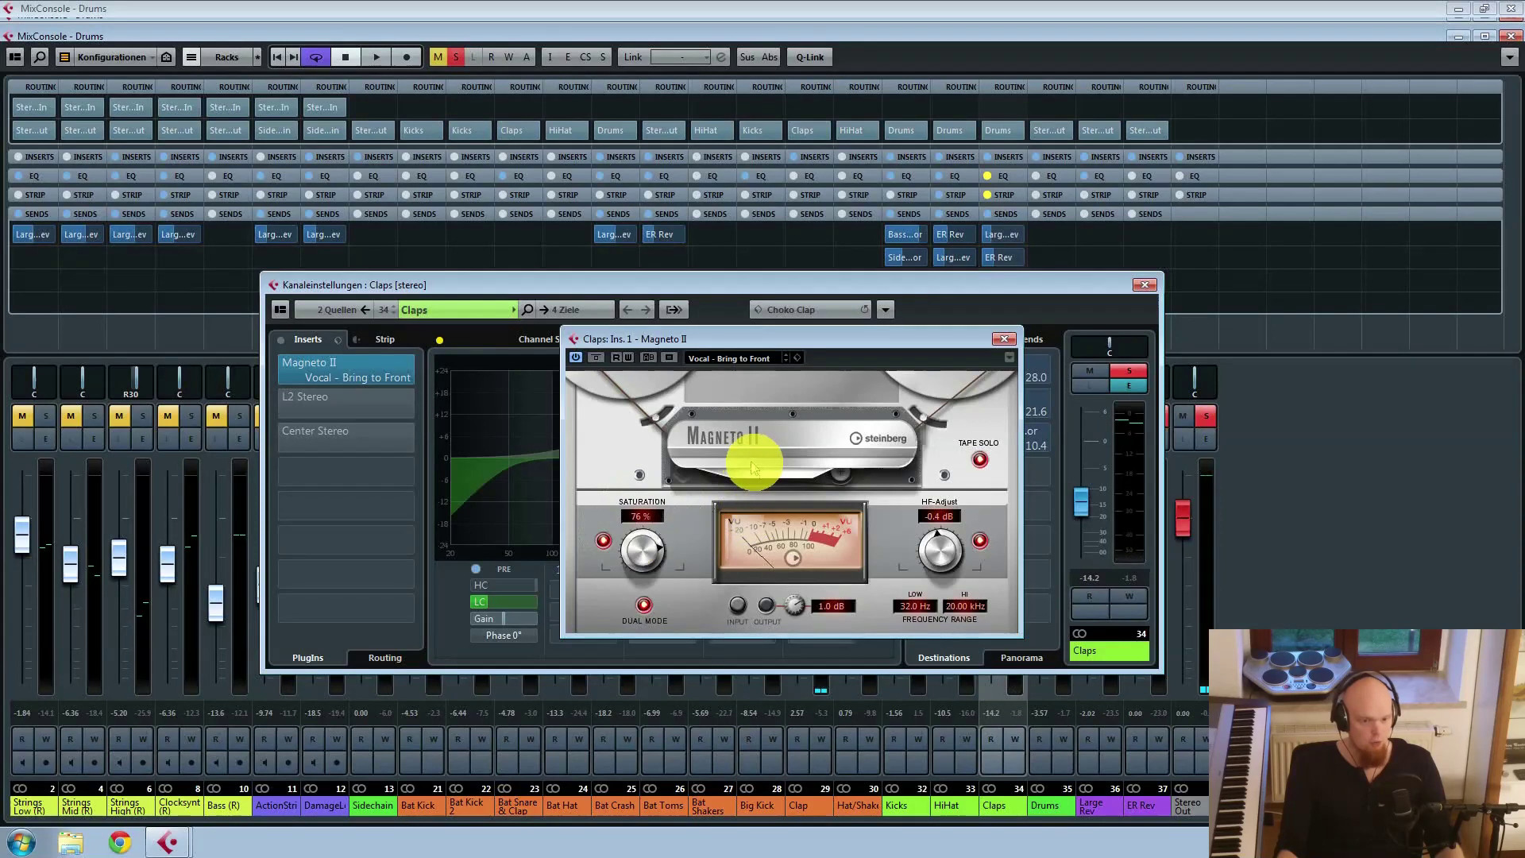
{"action": "left_click", "coordinate": [937, 548]}
{"action": "left_click_drag", "start_coordinate": [924, 512], "coordinate": [951, 524]}
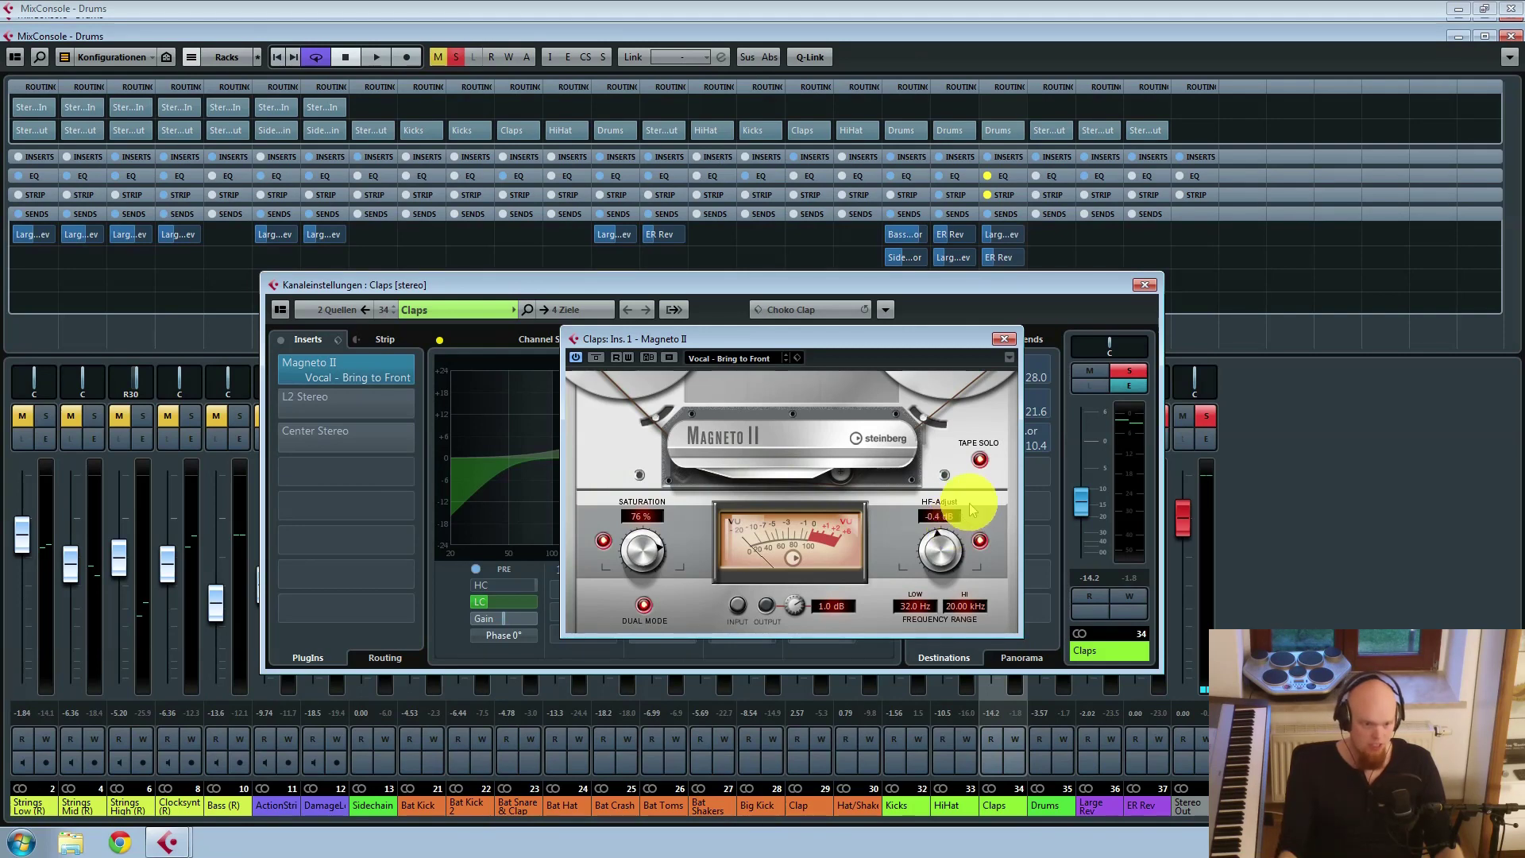
{"action": "key", "text": "space"}
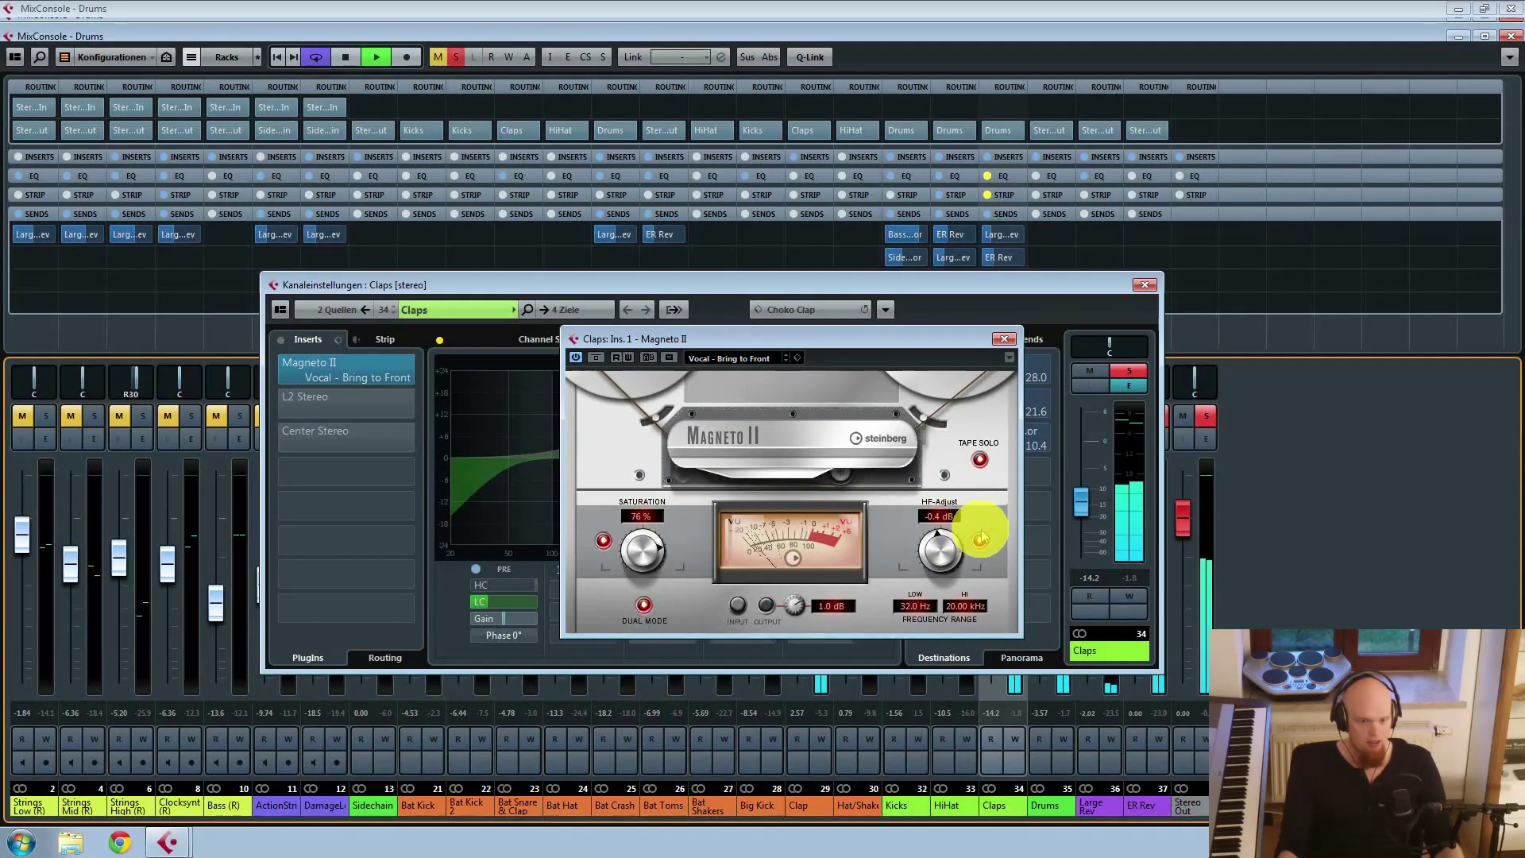
{"action": "key", "text": "space"}
{"action": "left_click", "coordinate": [1004, 340]}
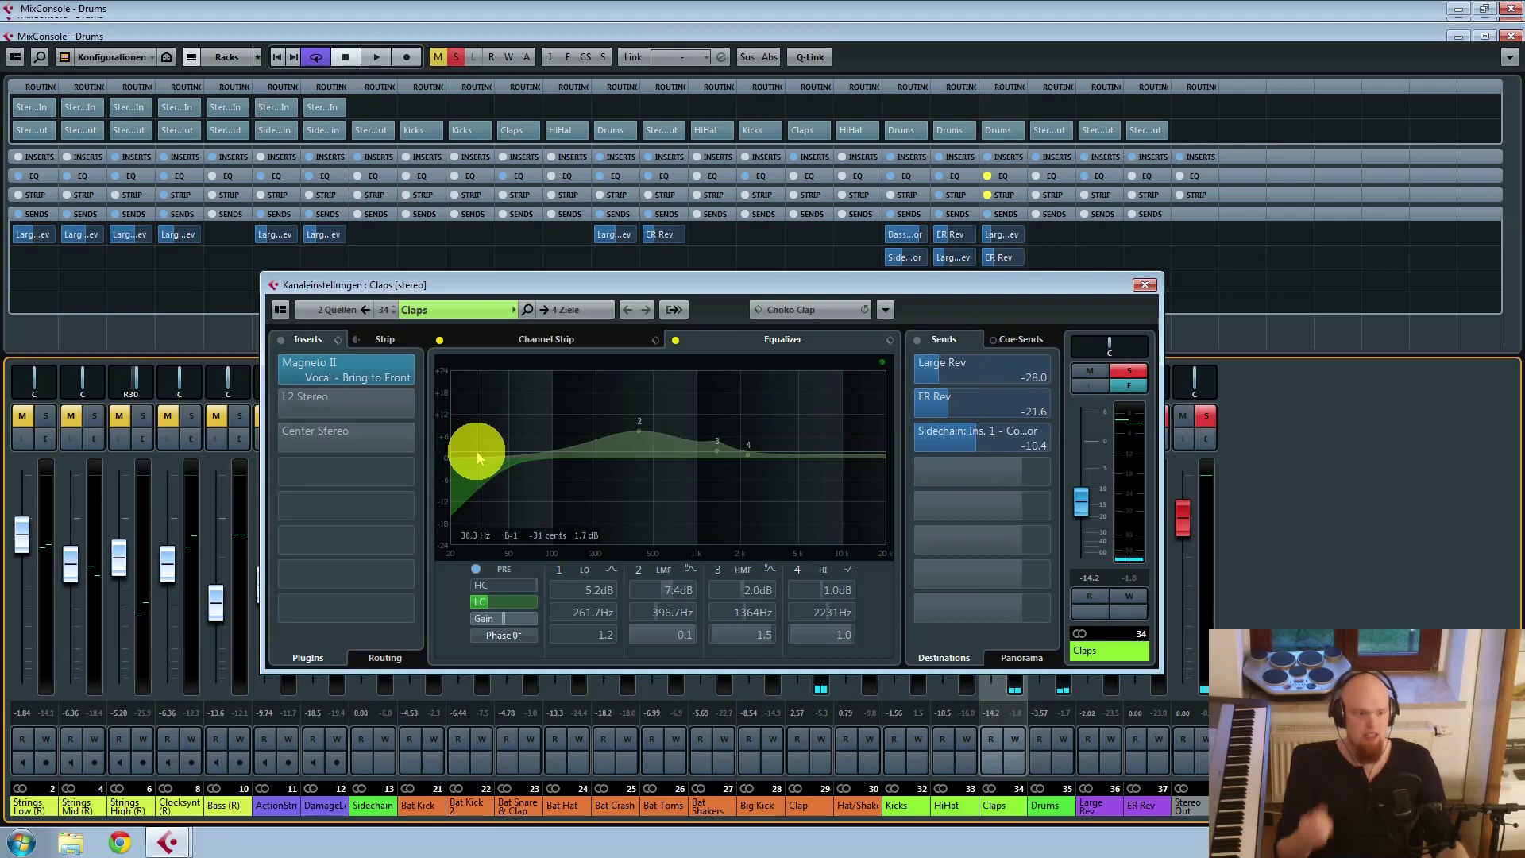
Step: Activate the Claps group's L2 Stereo insert, inspect the plug-in during playback, and close it
{"action": "left_click_drag", "start_coordinate": [273, 373], "coordinate": [274, 407]}
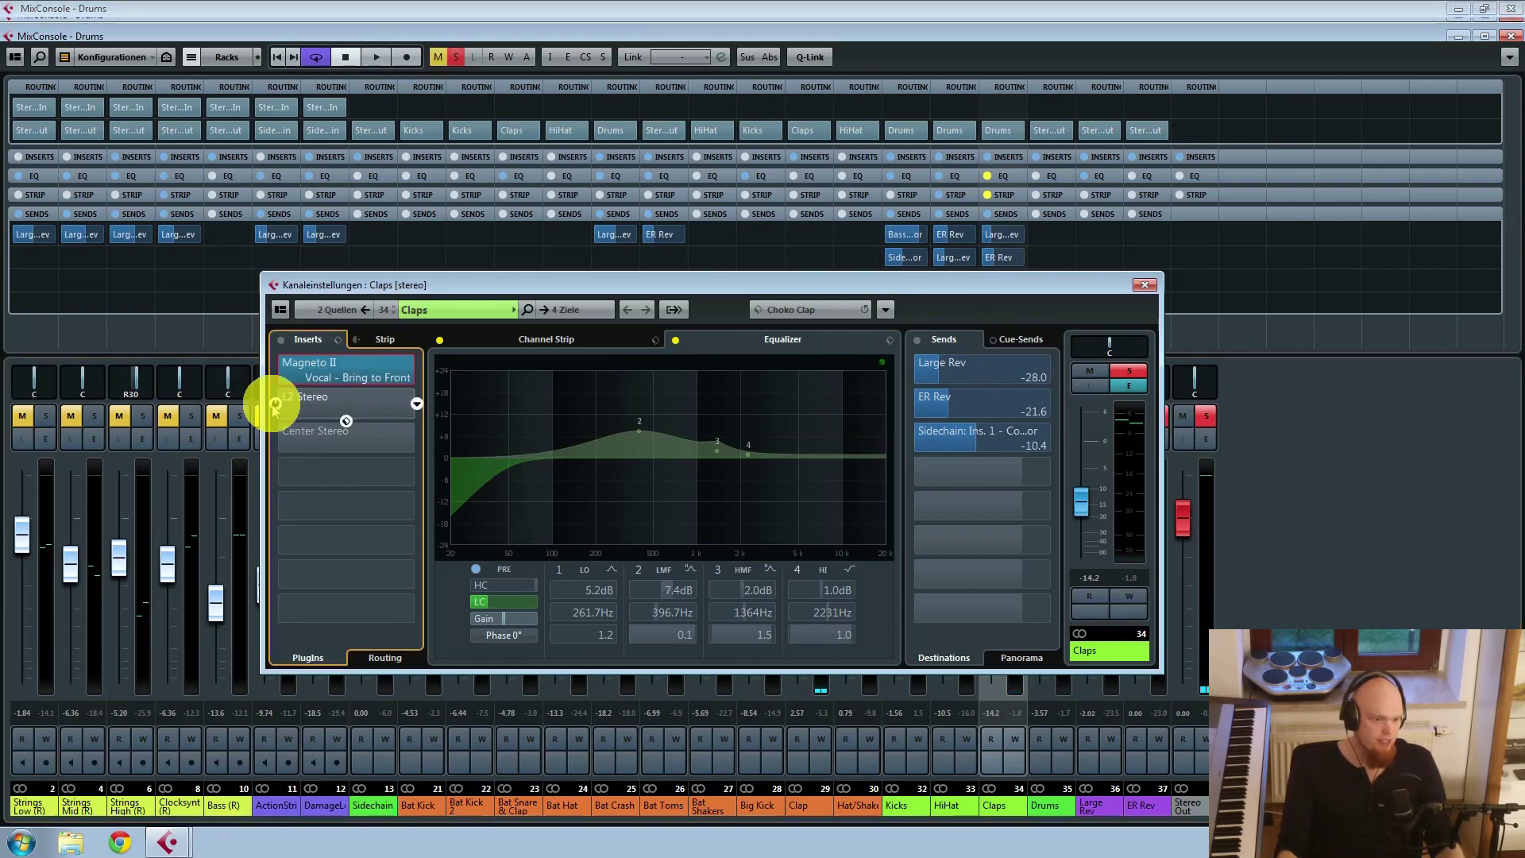
{"action": "left_click", "coordinate": [327, 397]}
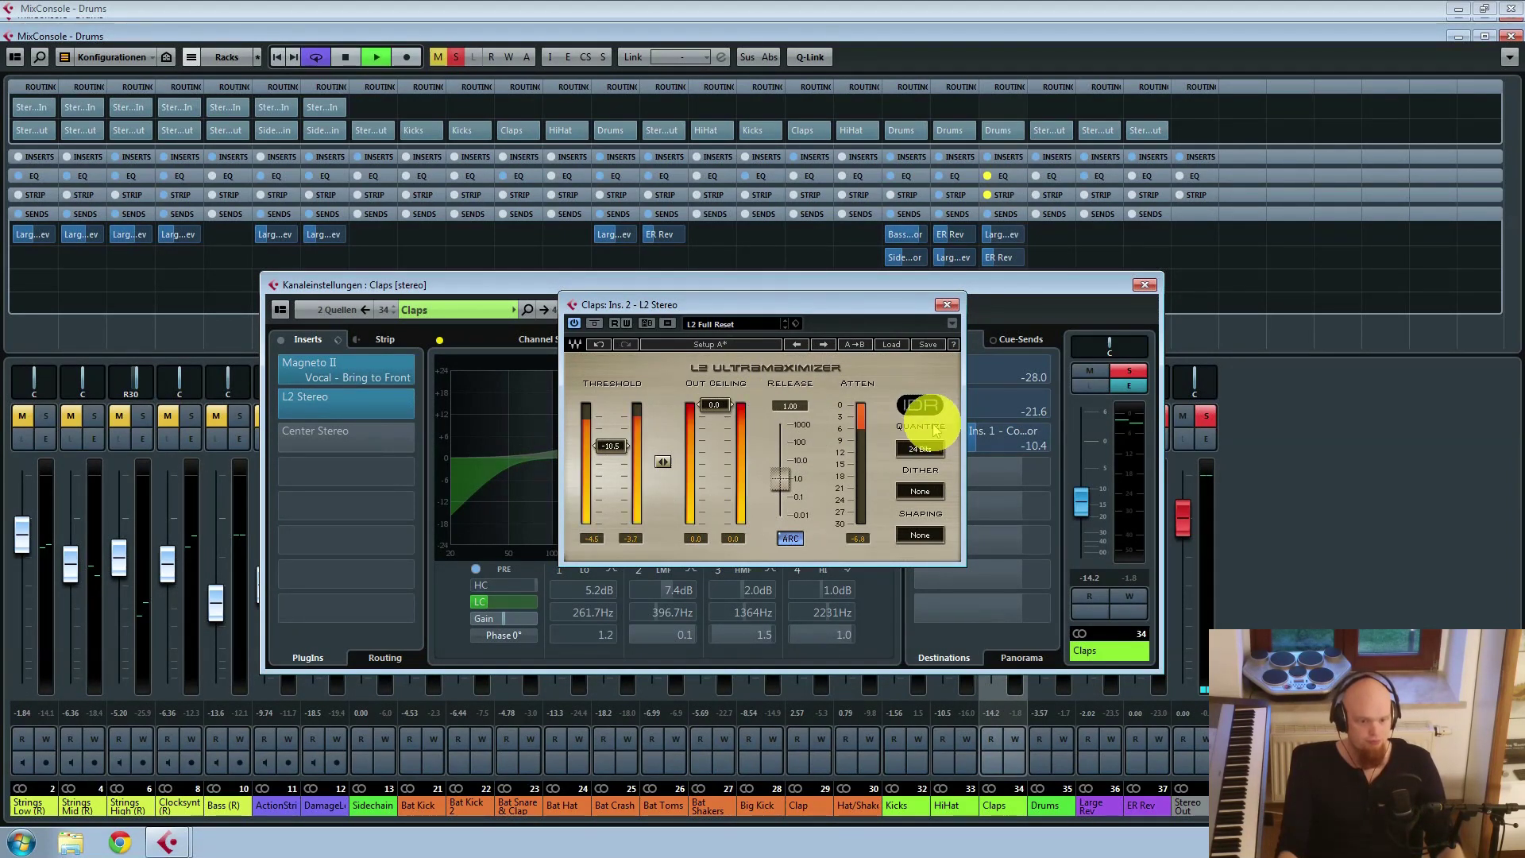
{"action": "key", "text": "space"}
{"action": "left_click", "coordinate": [947, 307]}
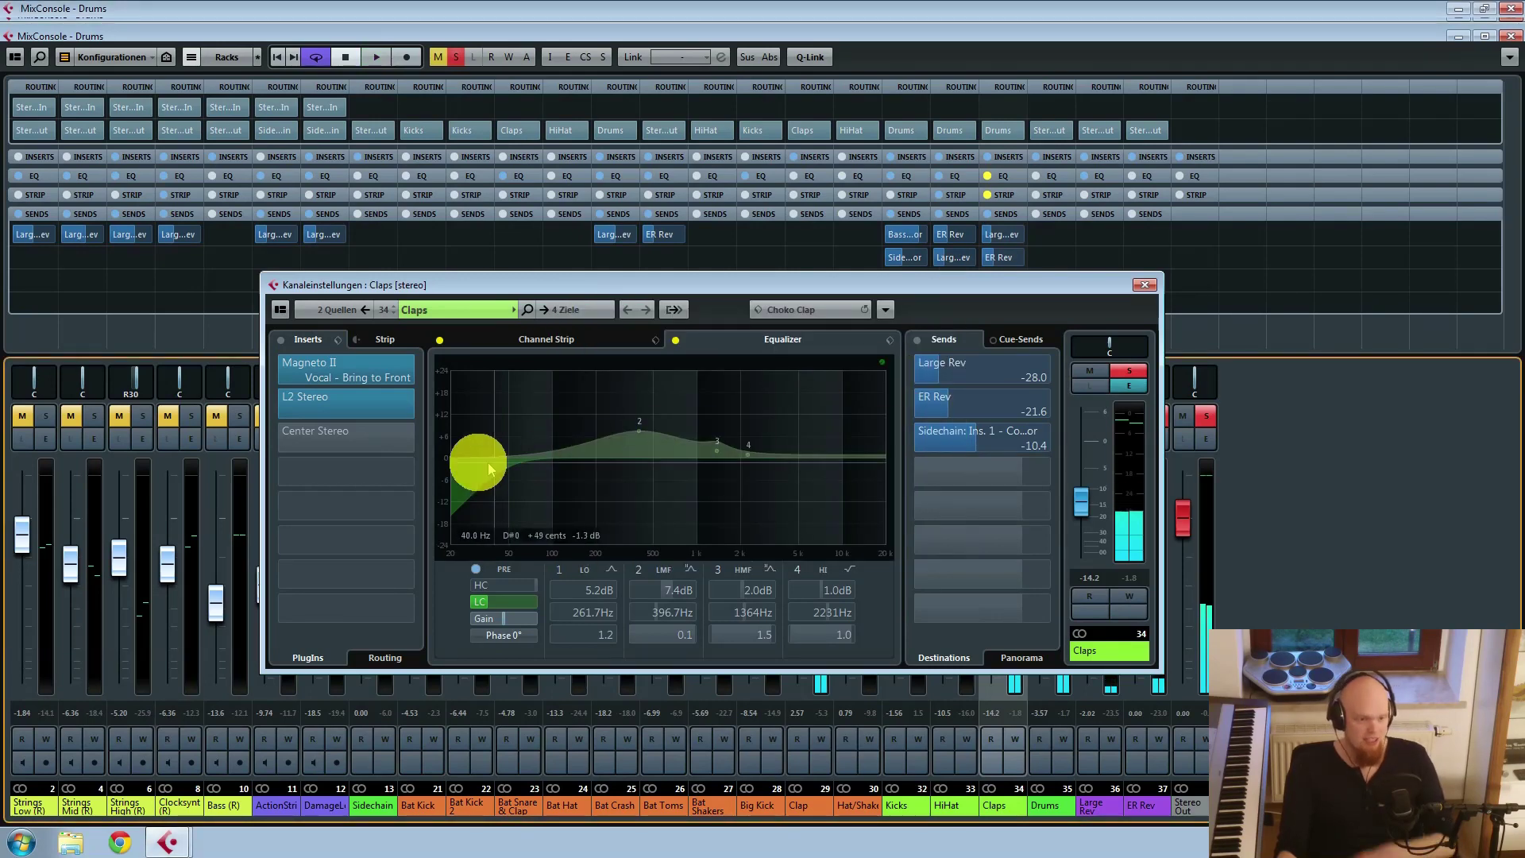
Step: Activate the Claps group's Center Stereo insert, compare it bypassed and active during playback, and close the plug-in
{"action": "mouse_move", "coordinate": [282, 439]}
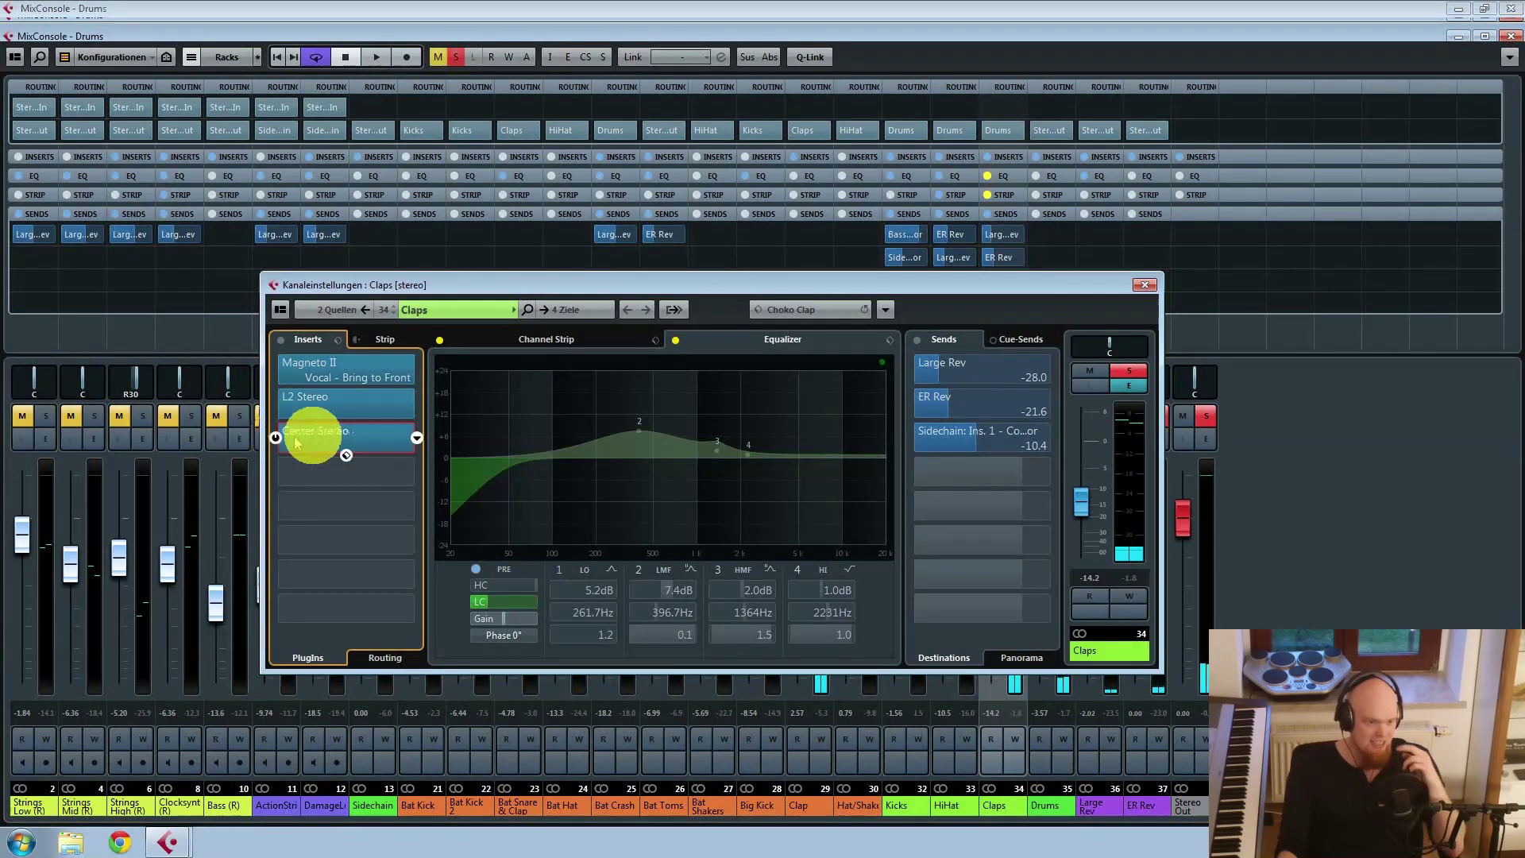
{"action": "left_click", "coordinate": [354, 436]}
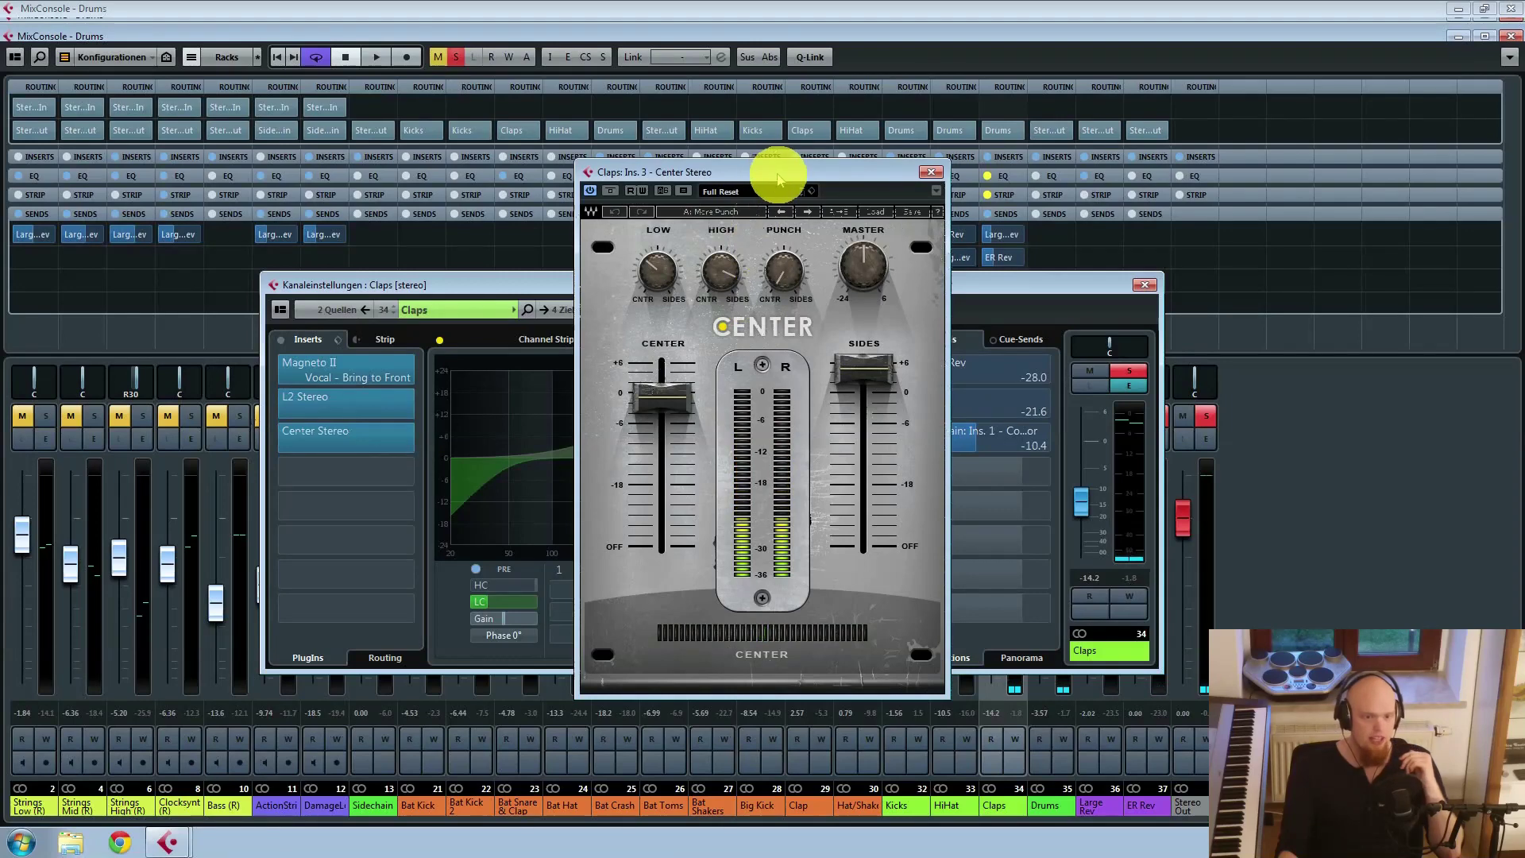
{"action": "left_click_drag", "start_coordinate": [776, 171], "coordinate": [698, 184]}
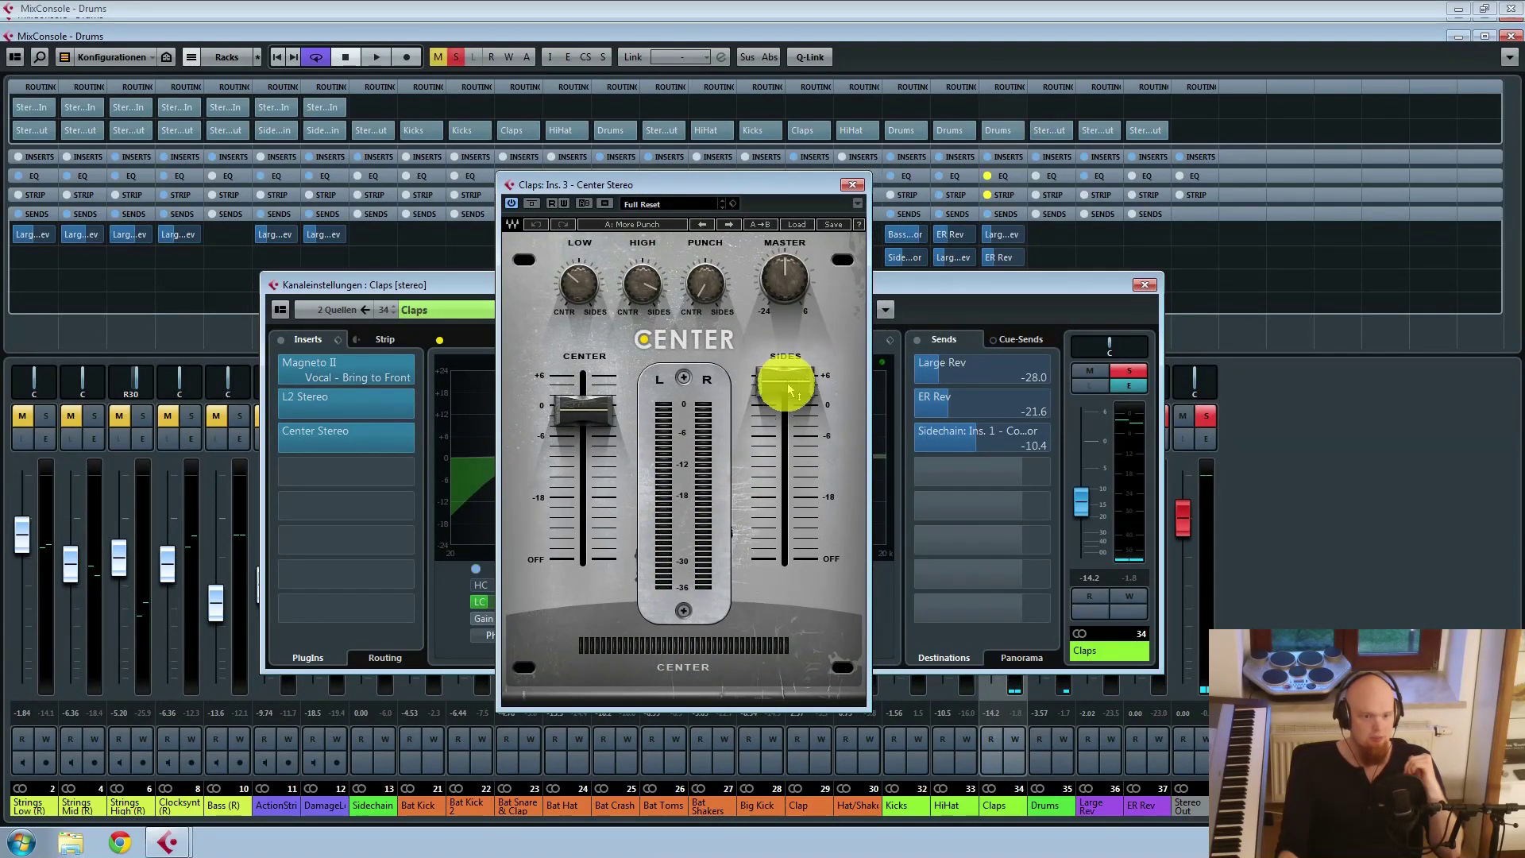
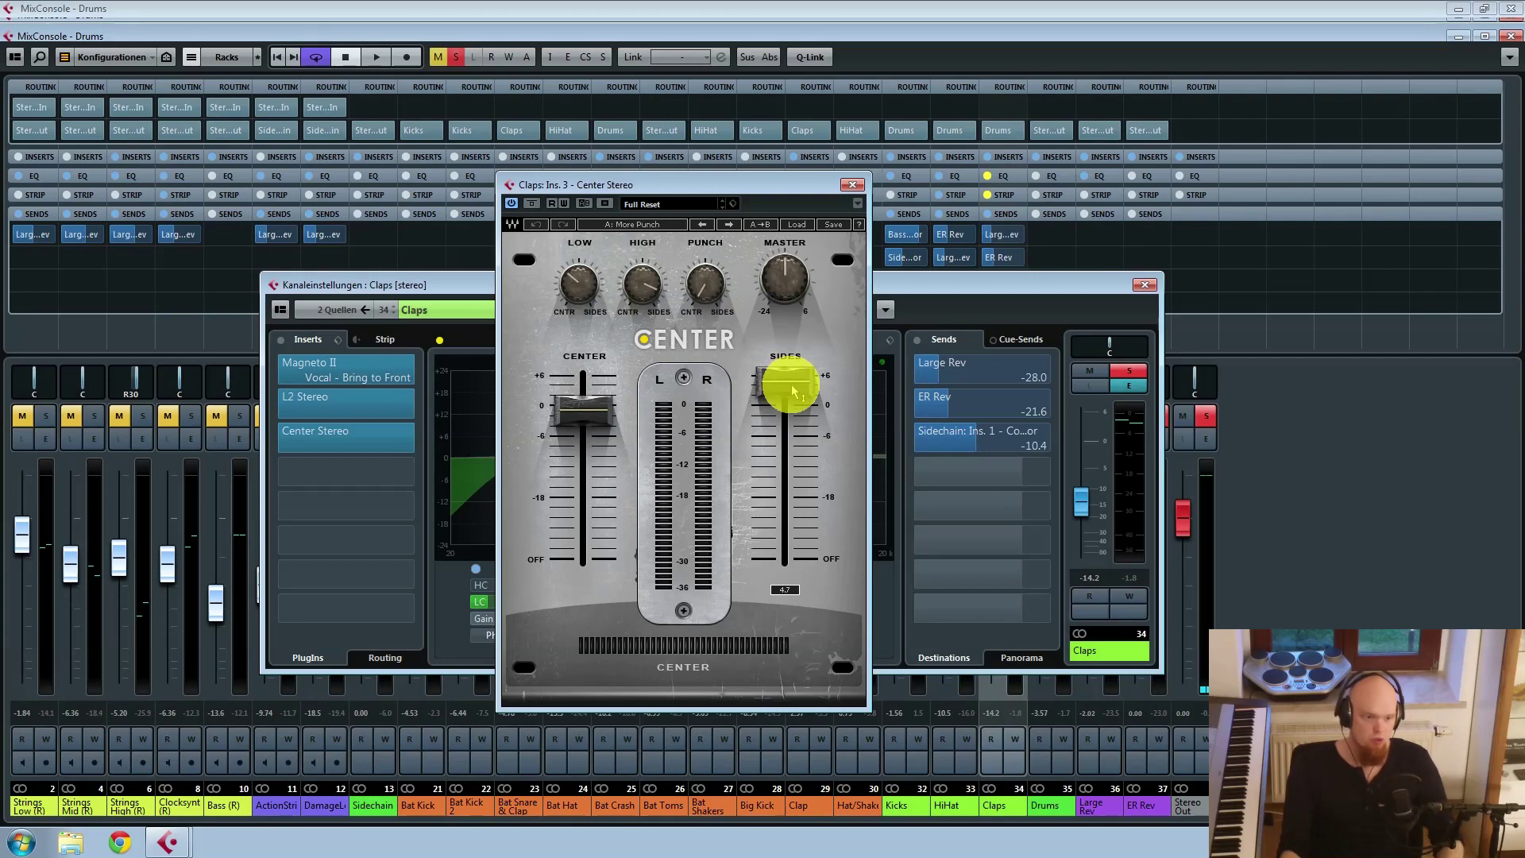
{"action": "left_click", "coordinate": [512, 208]}
{"action": "key", "text": "space"}
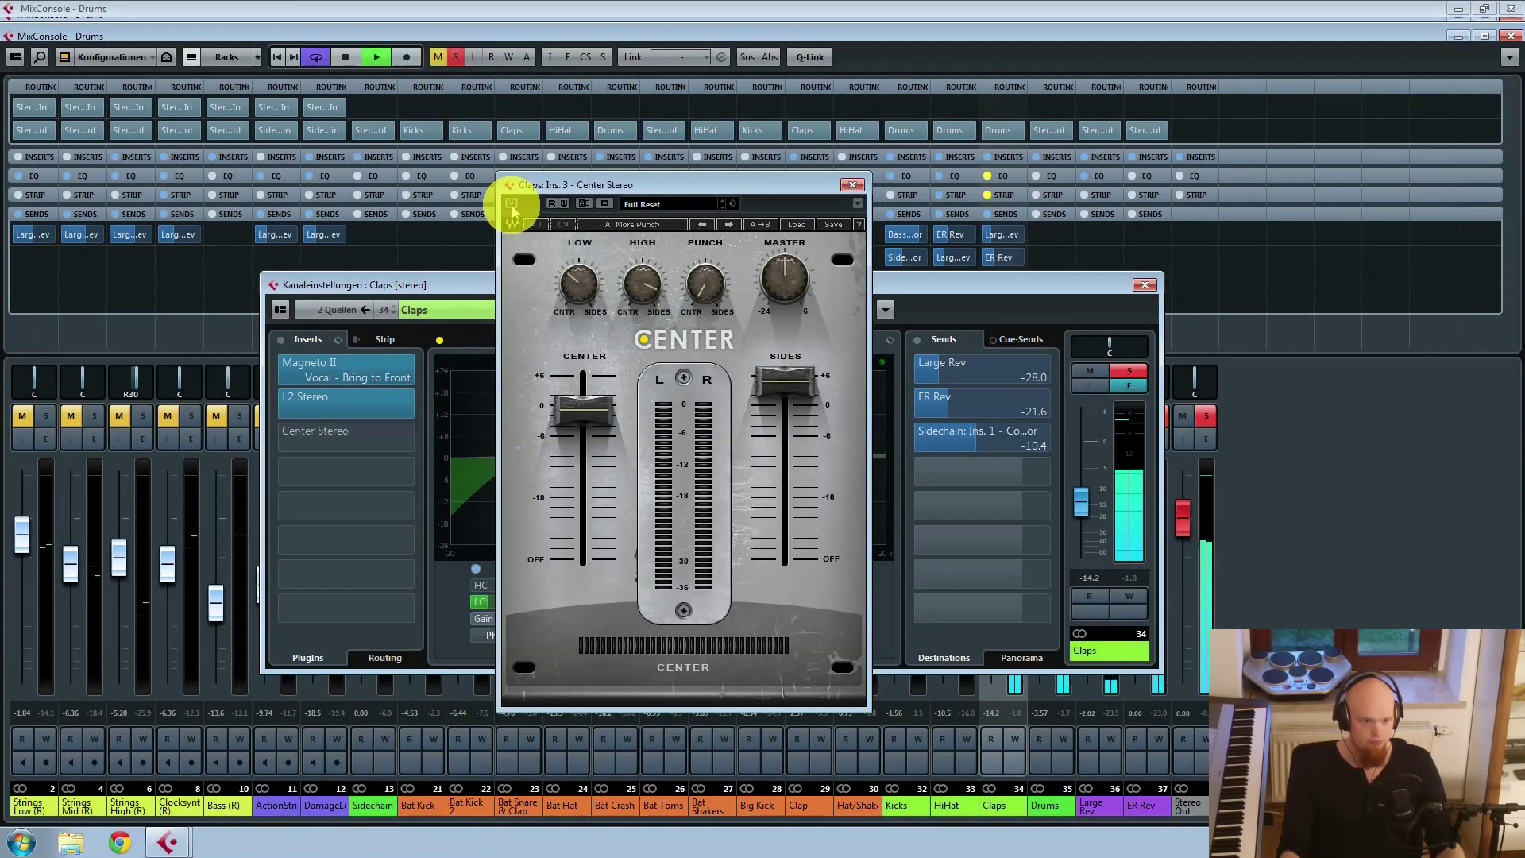
{"action": "left_click", "coordinate": [512, 204]}
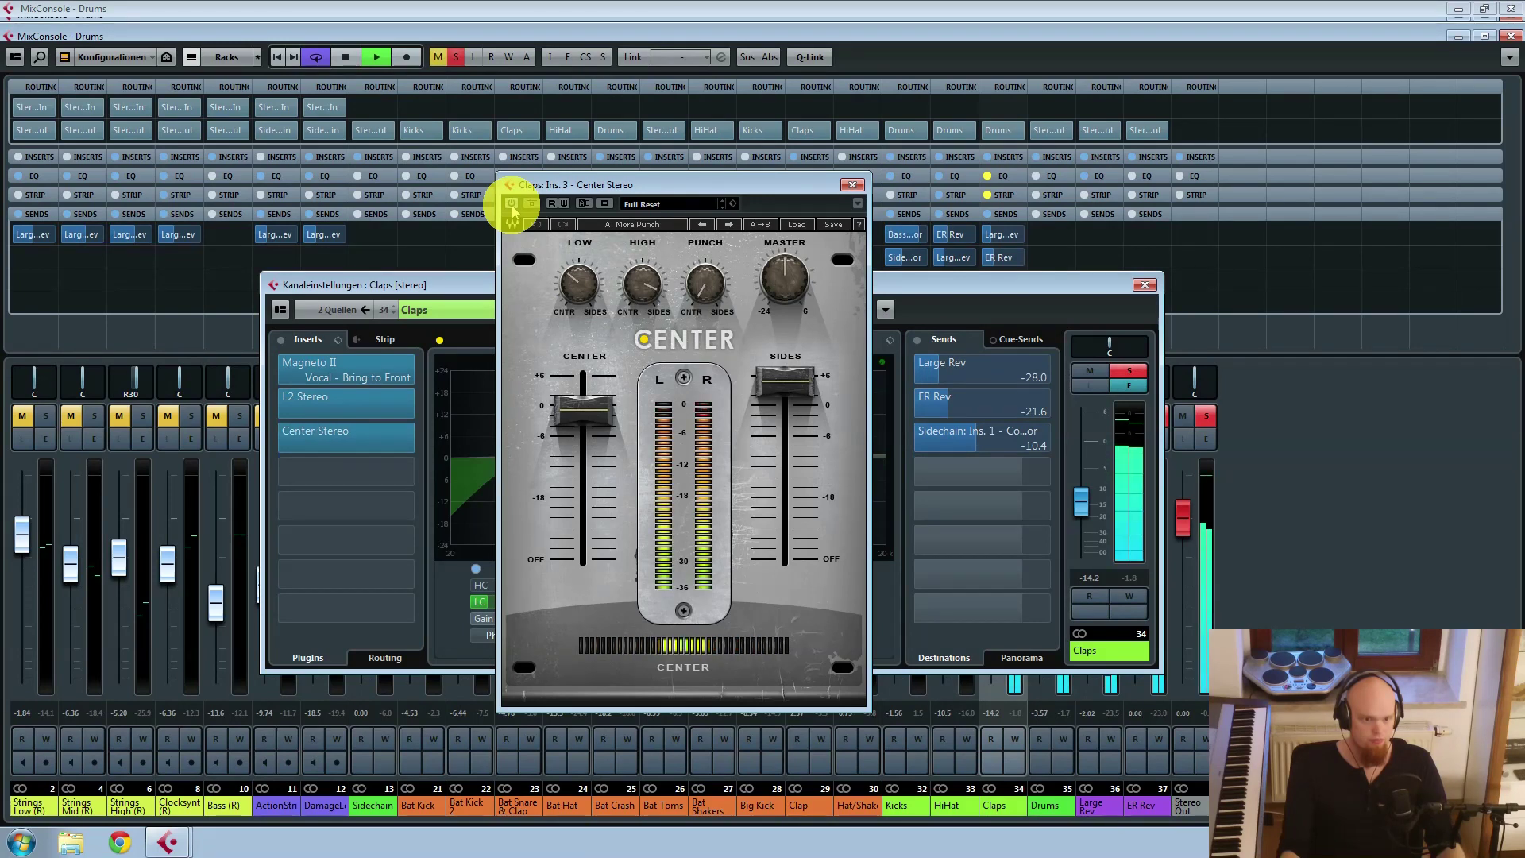
{"action": "key", "text": "space"}
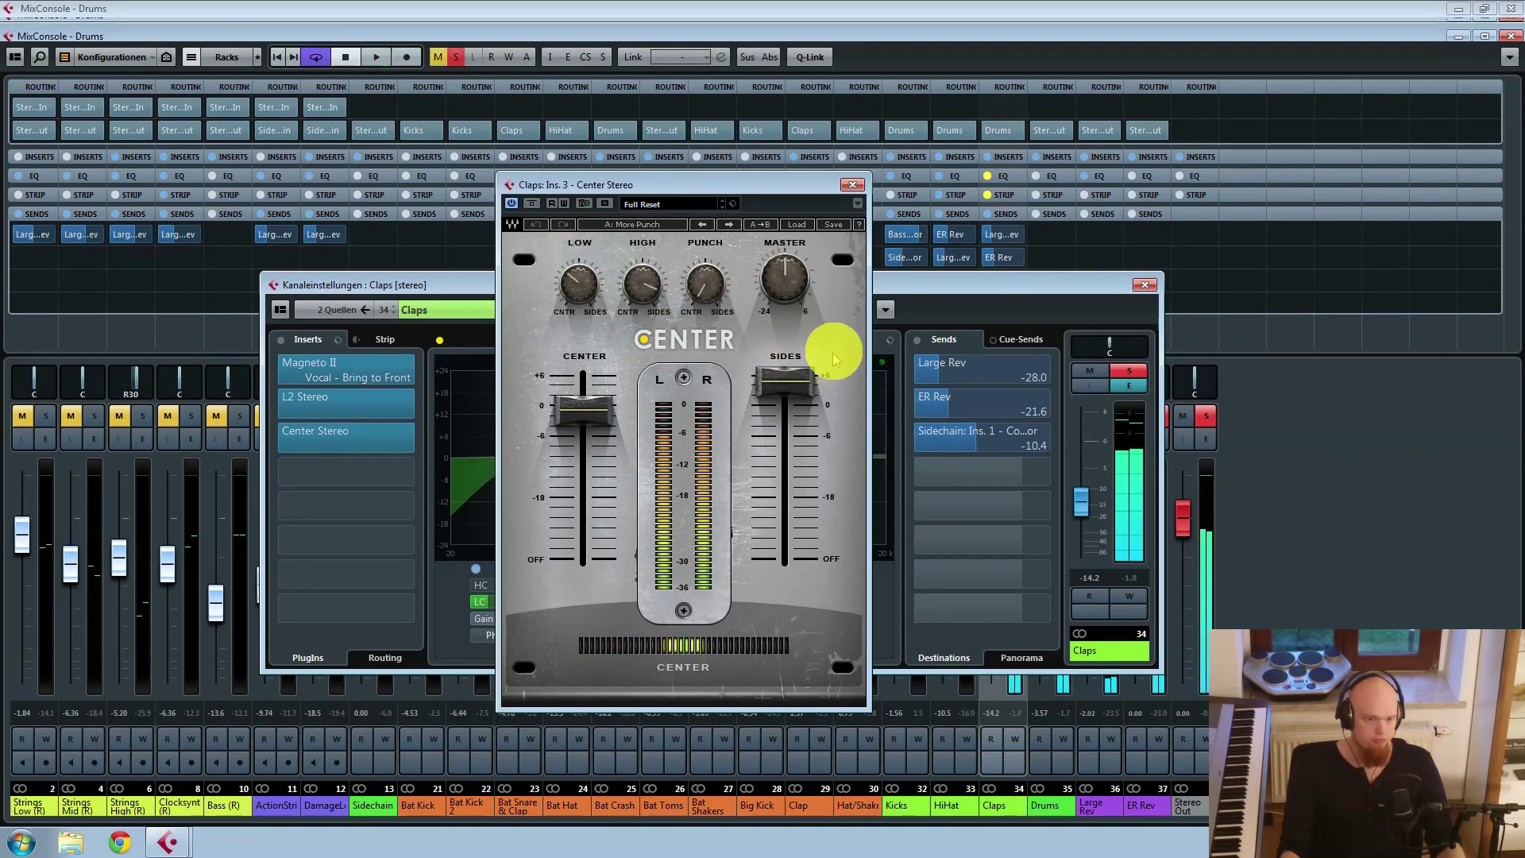
{"action": "left_click", "coordinate": [851, 188]}
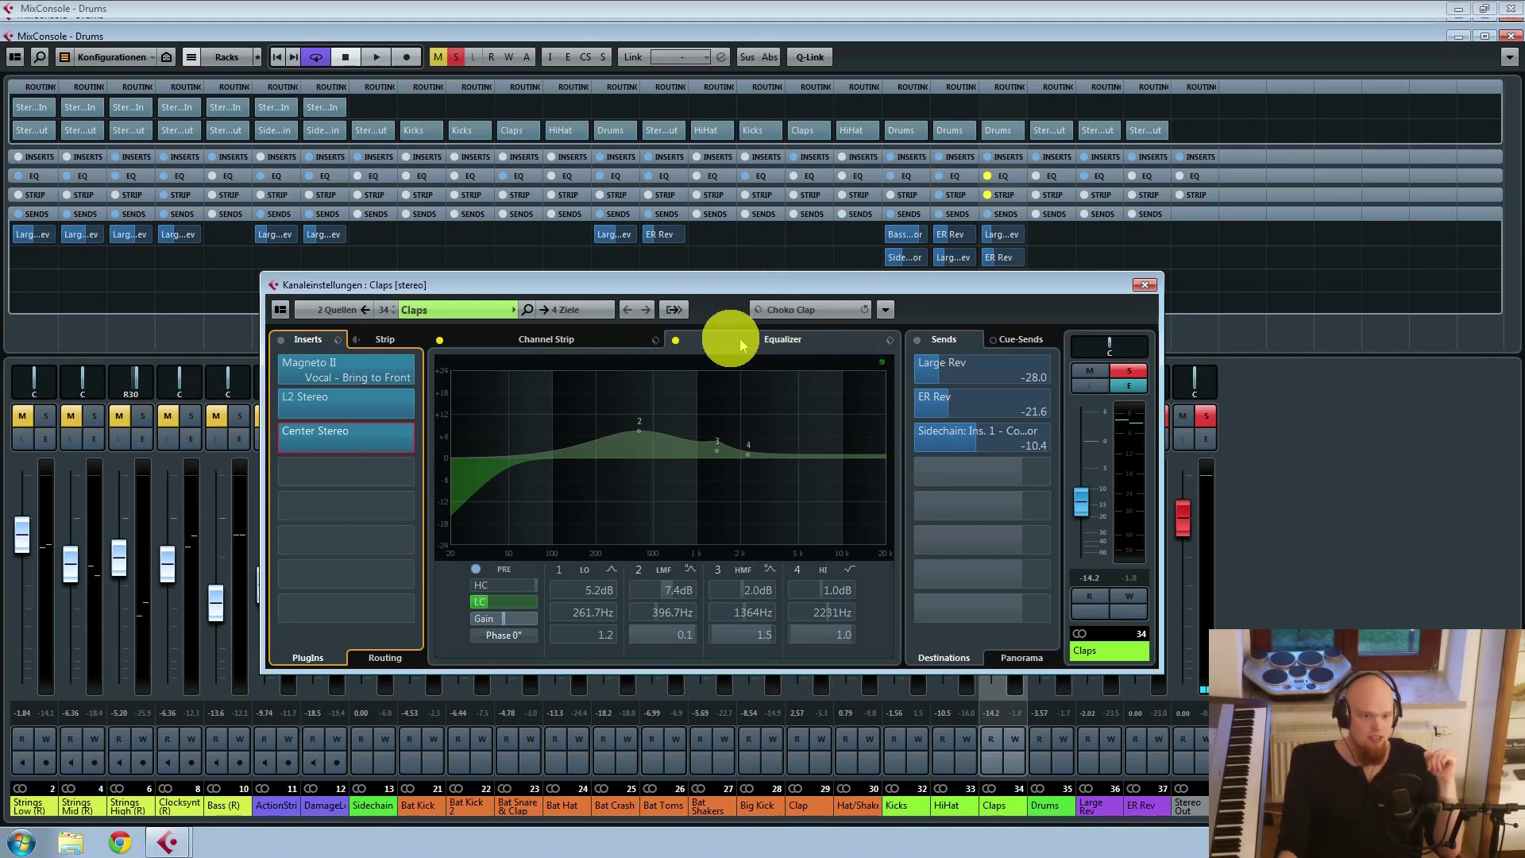
Step: Take the Claps group's equalizer out of bypass and audition its curve during playback
{"action": "left_click", "coordinate": [675, 340]}
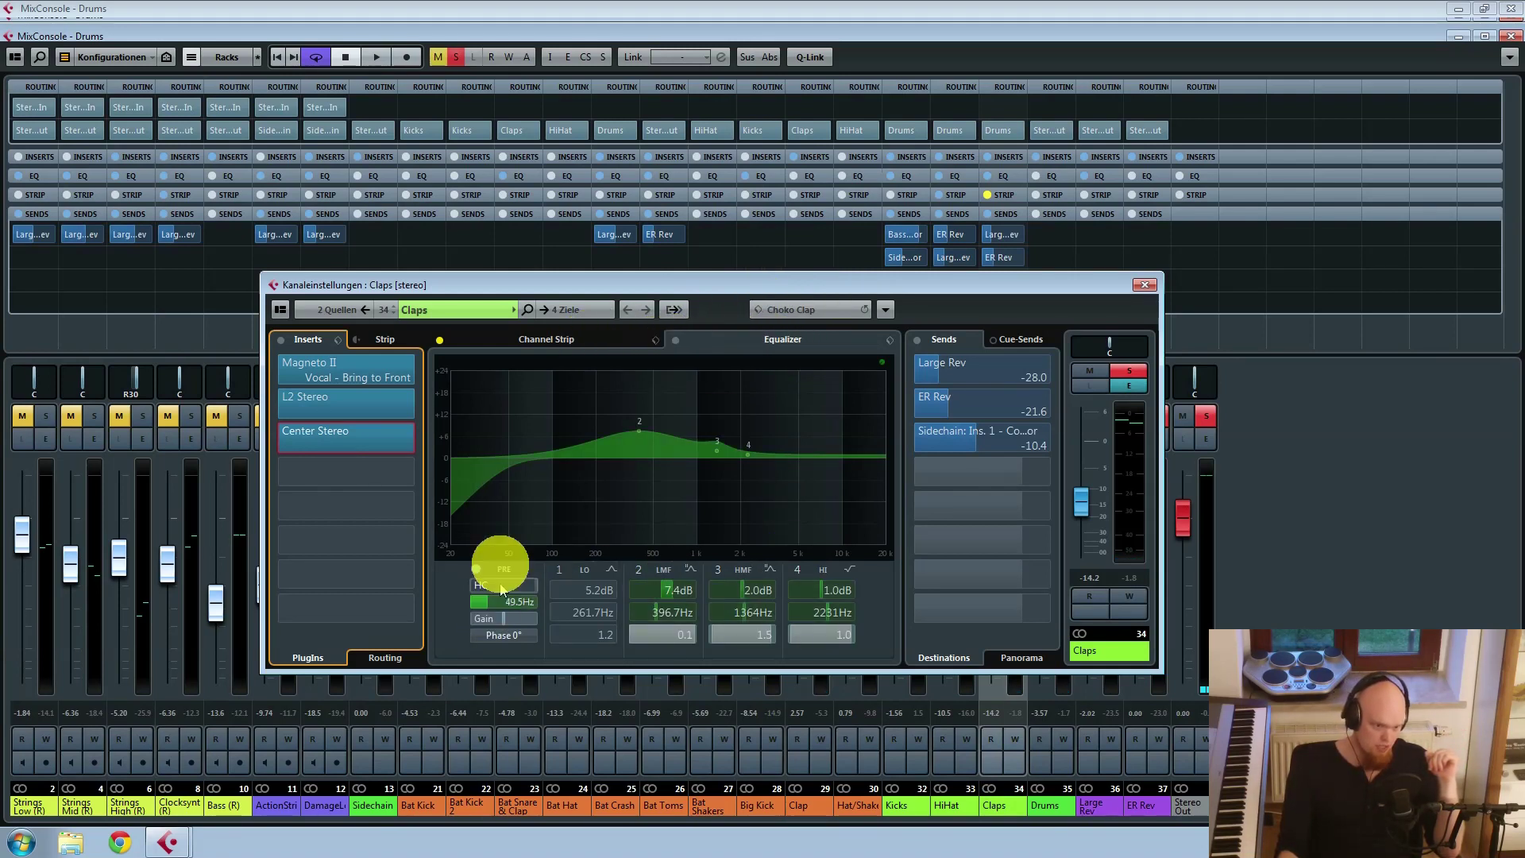
{"action": "left_click_drag", "start_coordinate": [501, 589], "coordinate": [572, 441]}
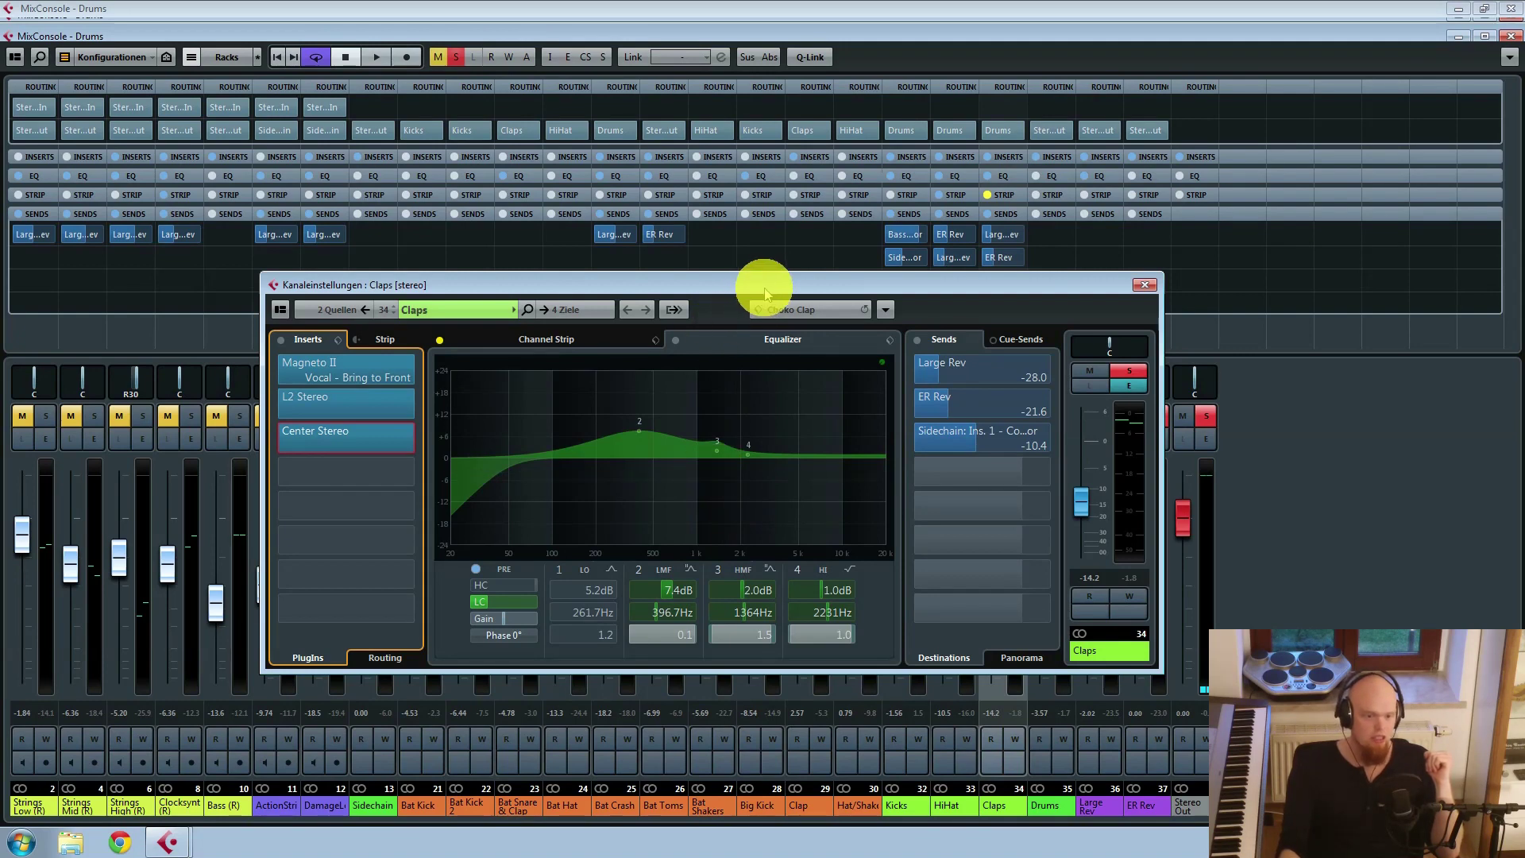
{"action": "left_click_drag", "start_coordinate": [761, 287], "coordinate": [803, 243]}
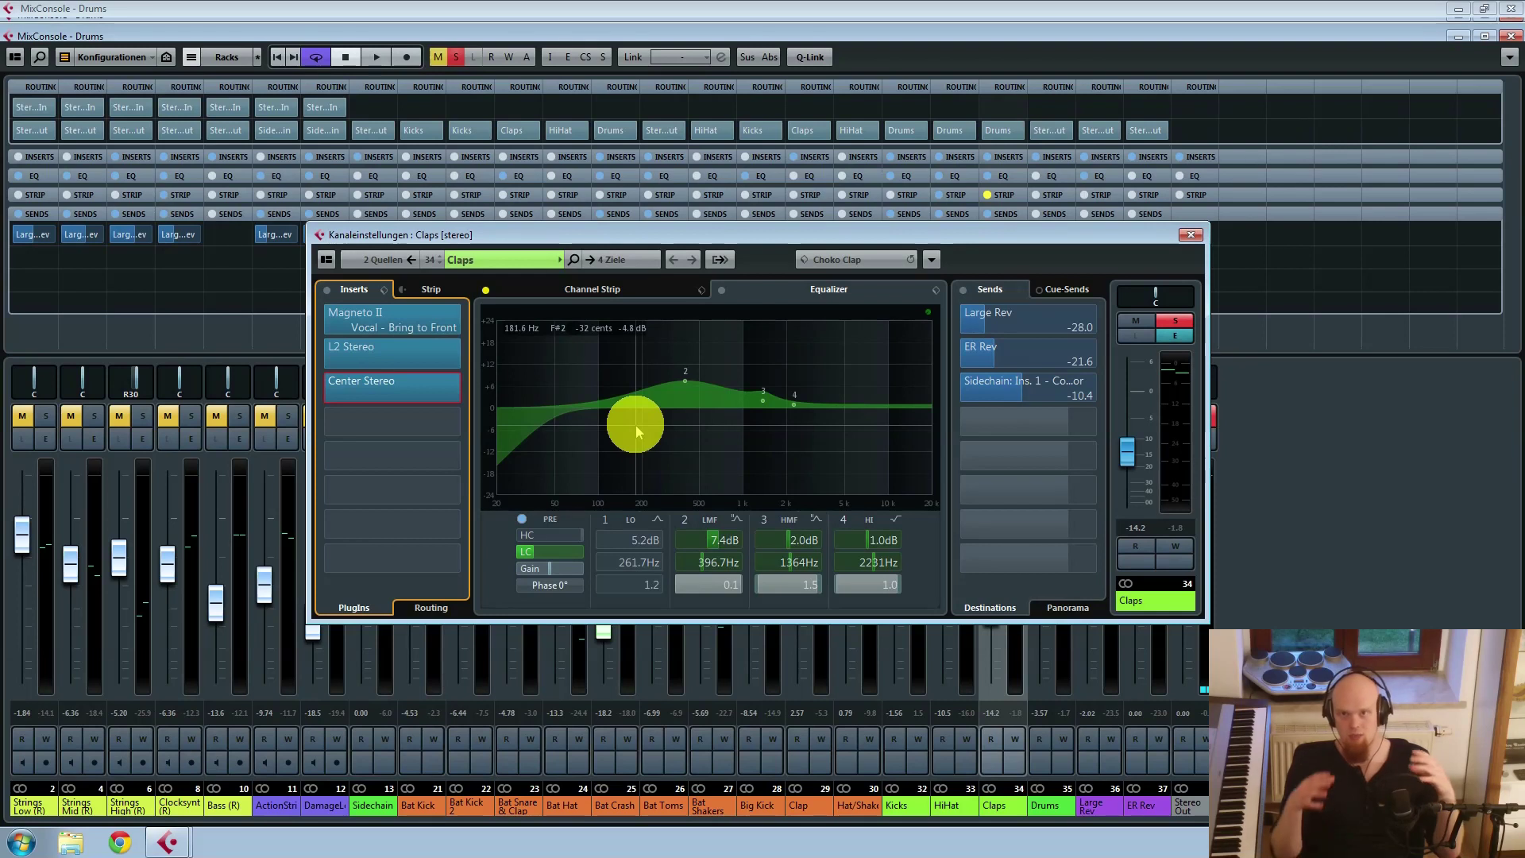
{"action": "key", "text": "space"}
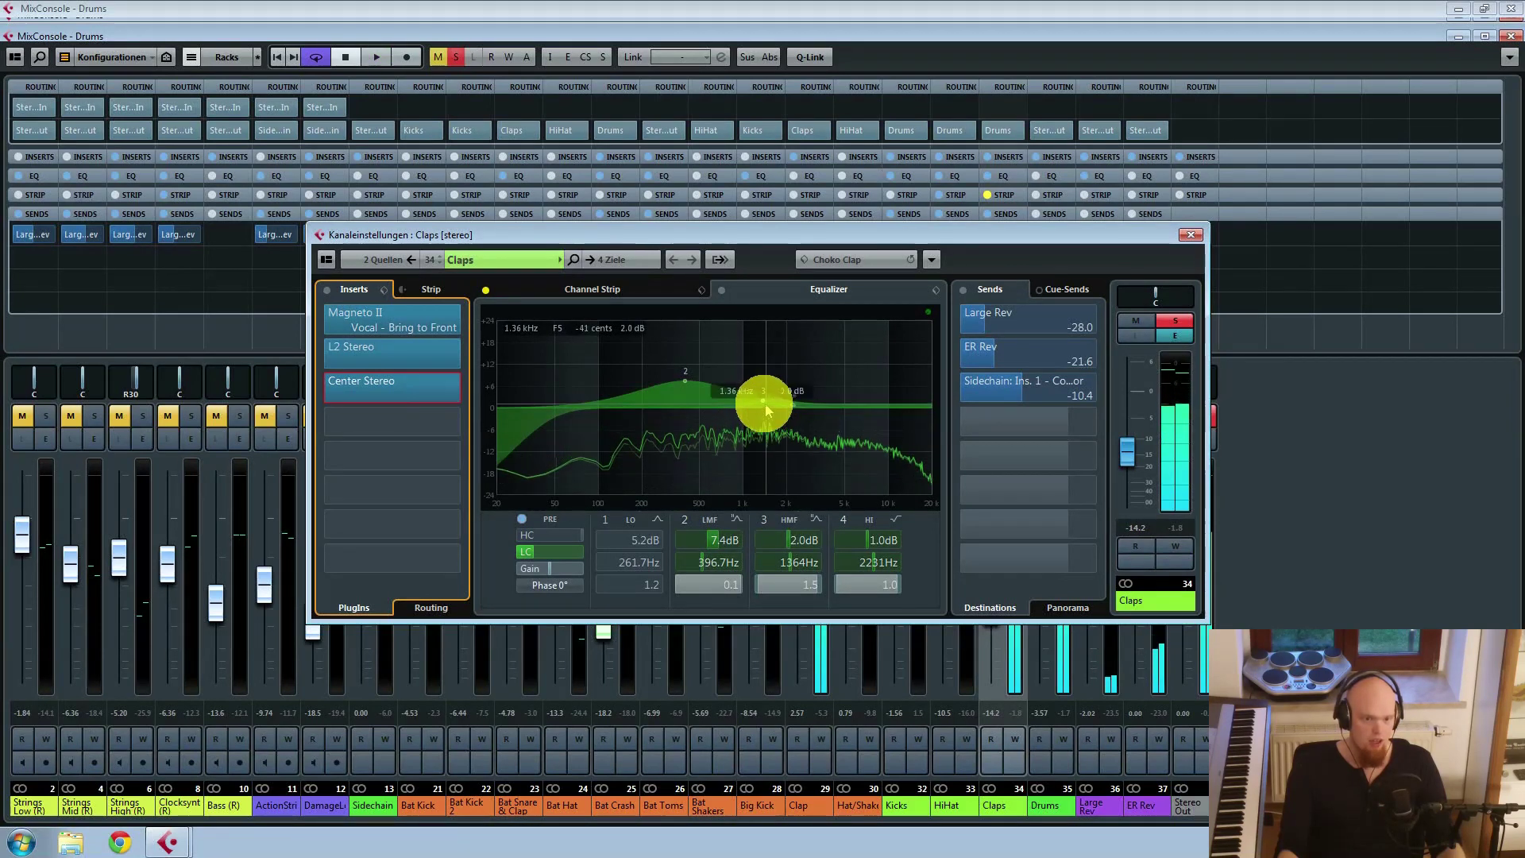
{"action": "key", "text": "space"}
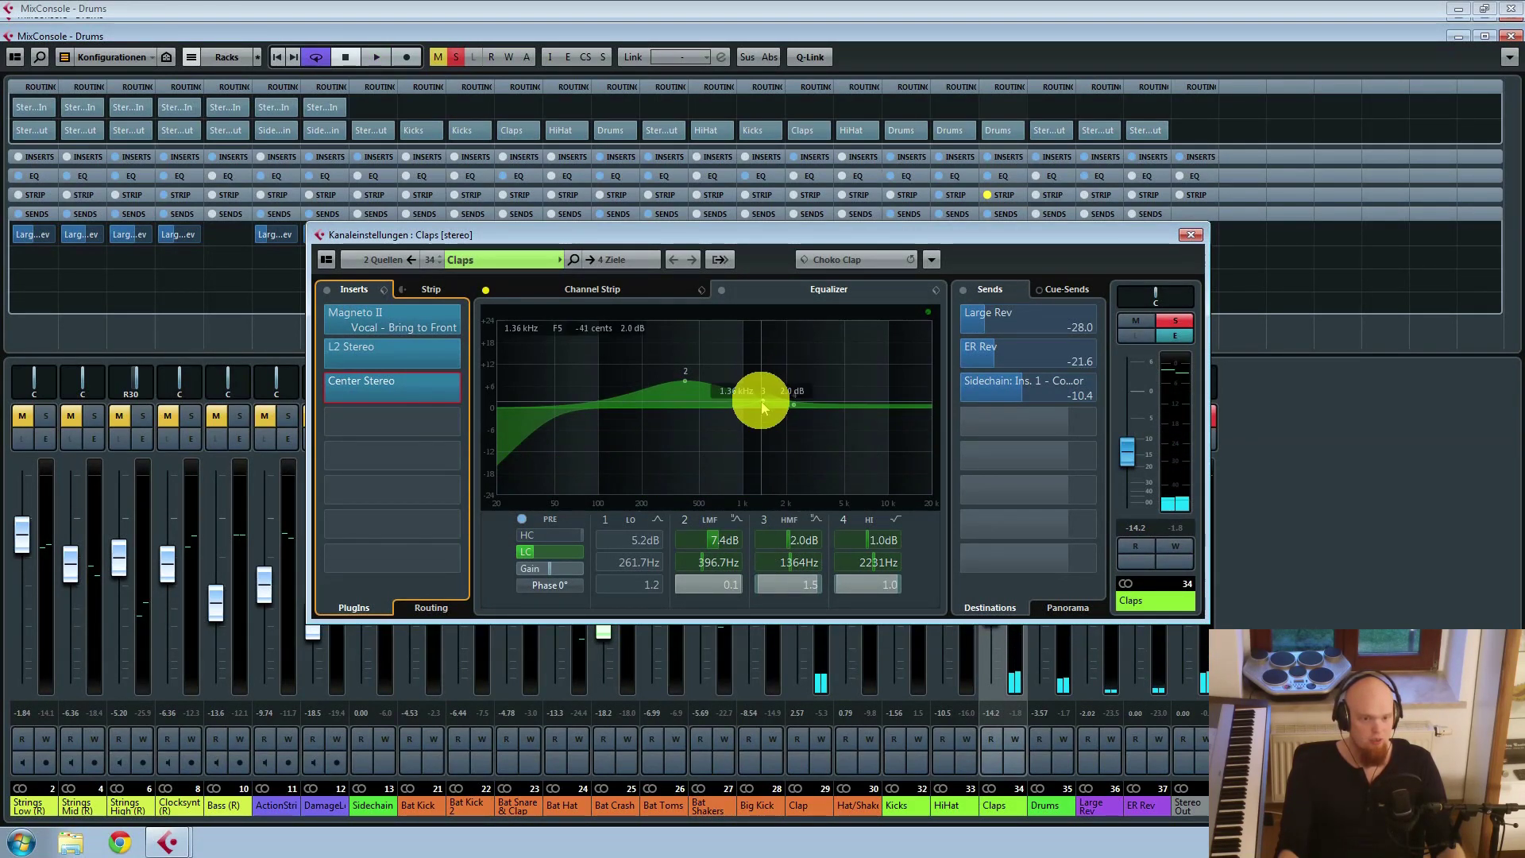
Step: Set the Claps group's third EQ band to 2.8 dB at 1314 Hz and audition the change
{"action": "left_click_drag", "start_coordinate": [762, 407], "coordinate": [758, 405]}
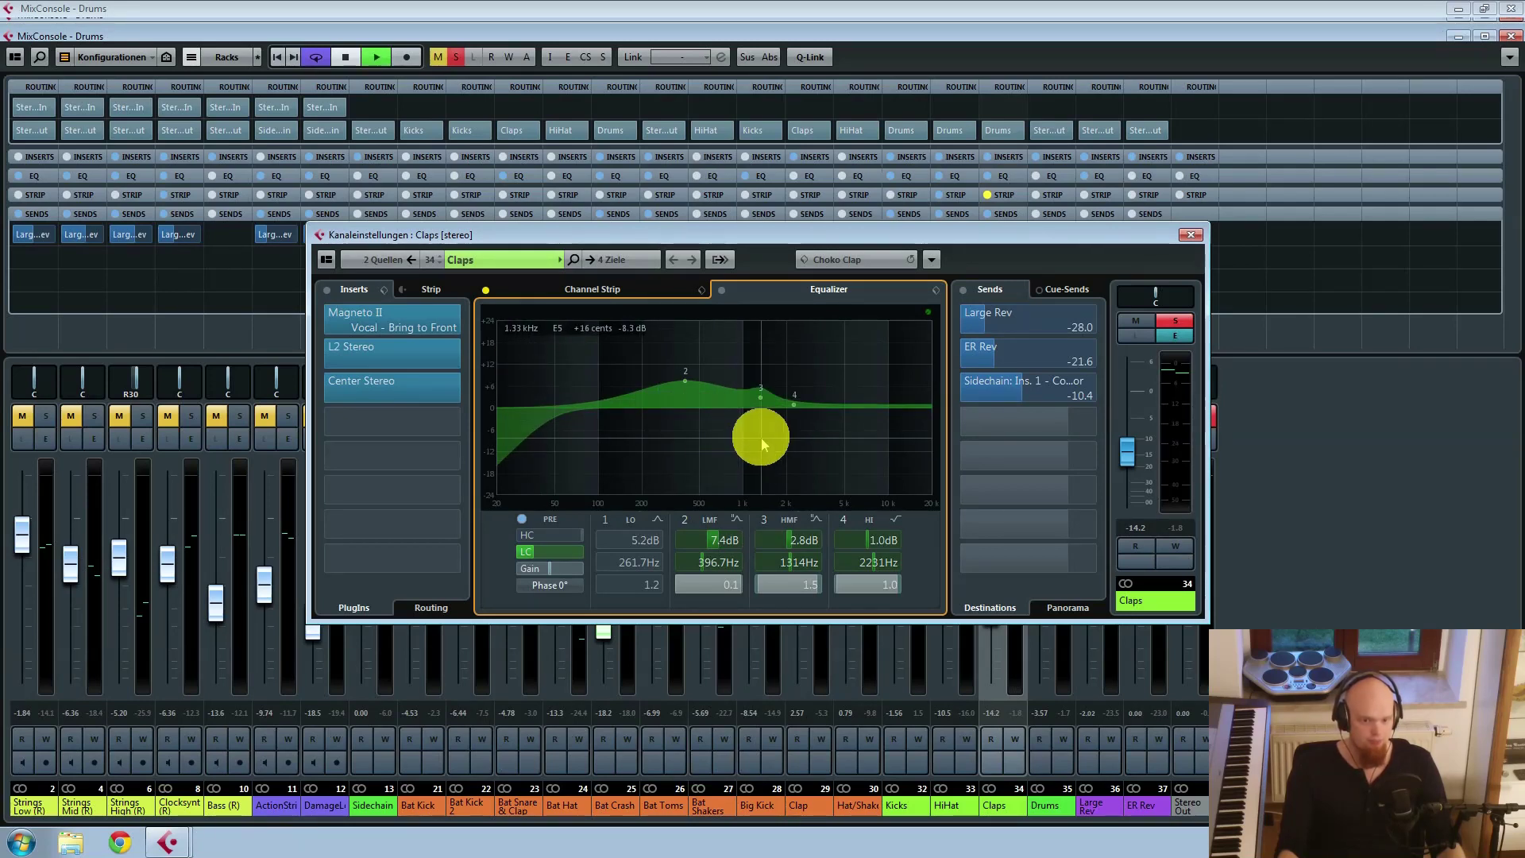
{"action": "key", "text": "space"}
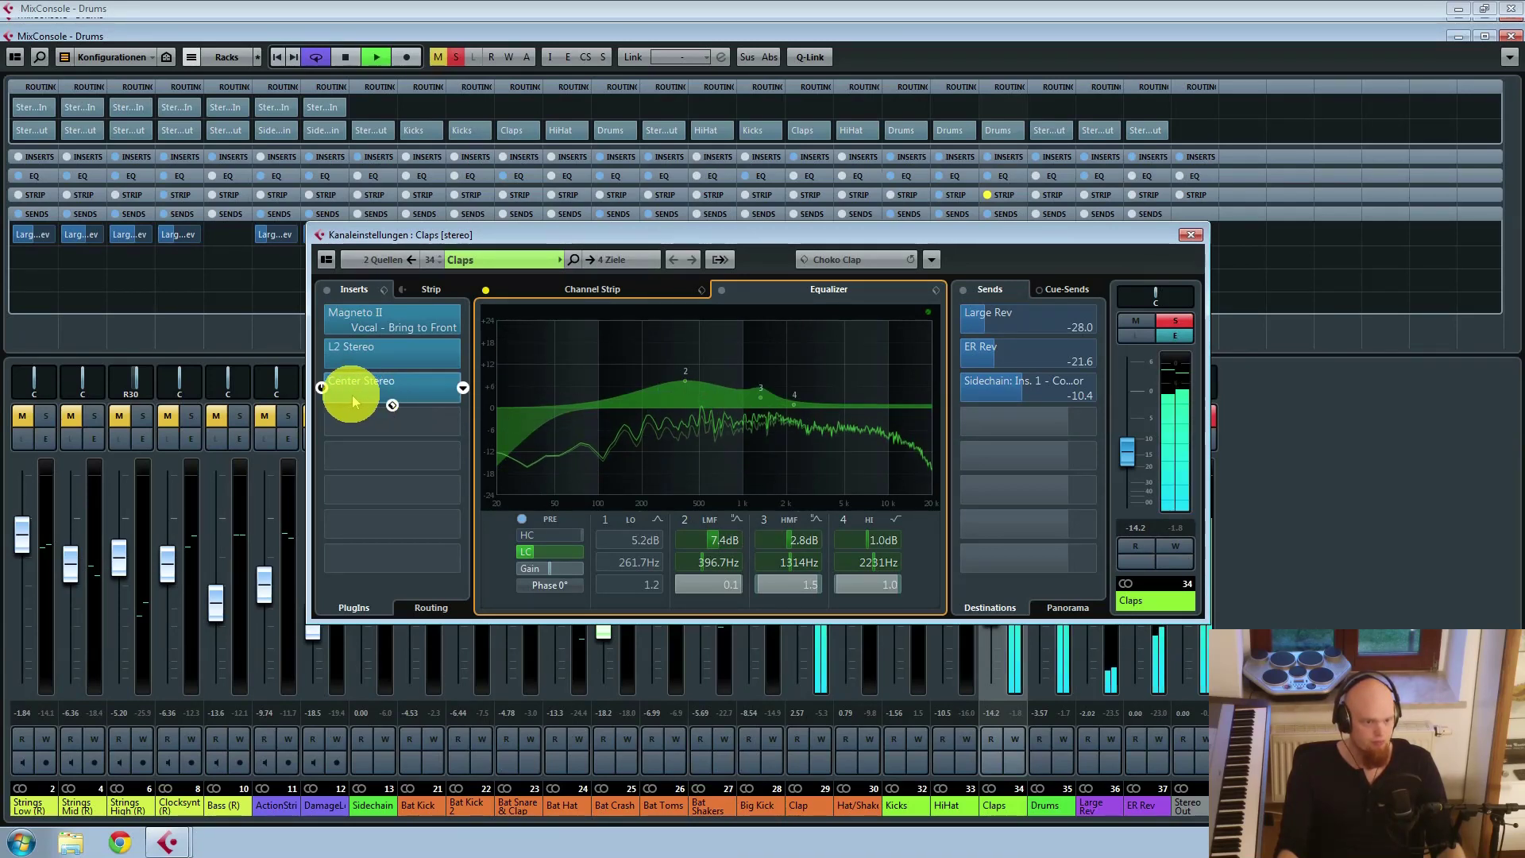
{"action": "key", "text": "space"}
Step: Activate Standard Compressor and EnvelopeShaper in the Claps group's channel strip and audition the result
{"action": "left_click", "coordinate": [585, 291]}
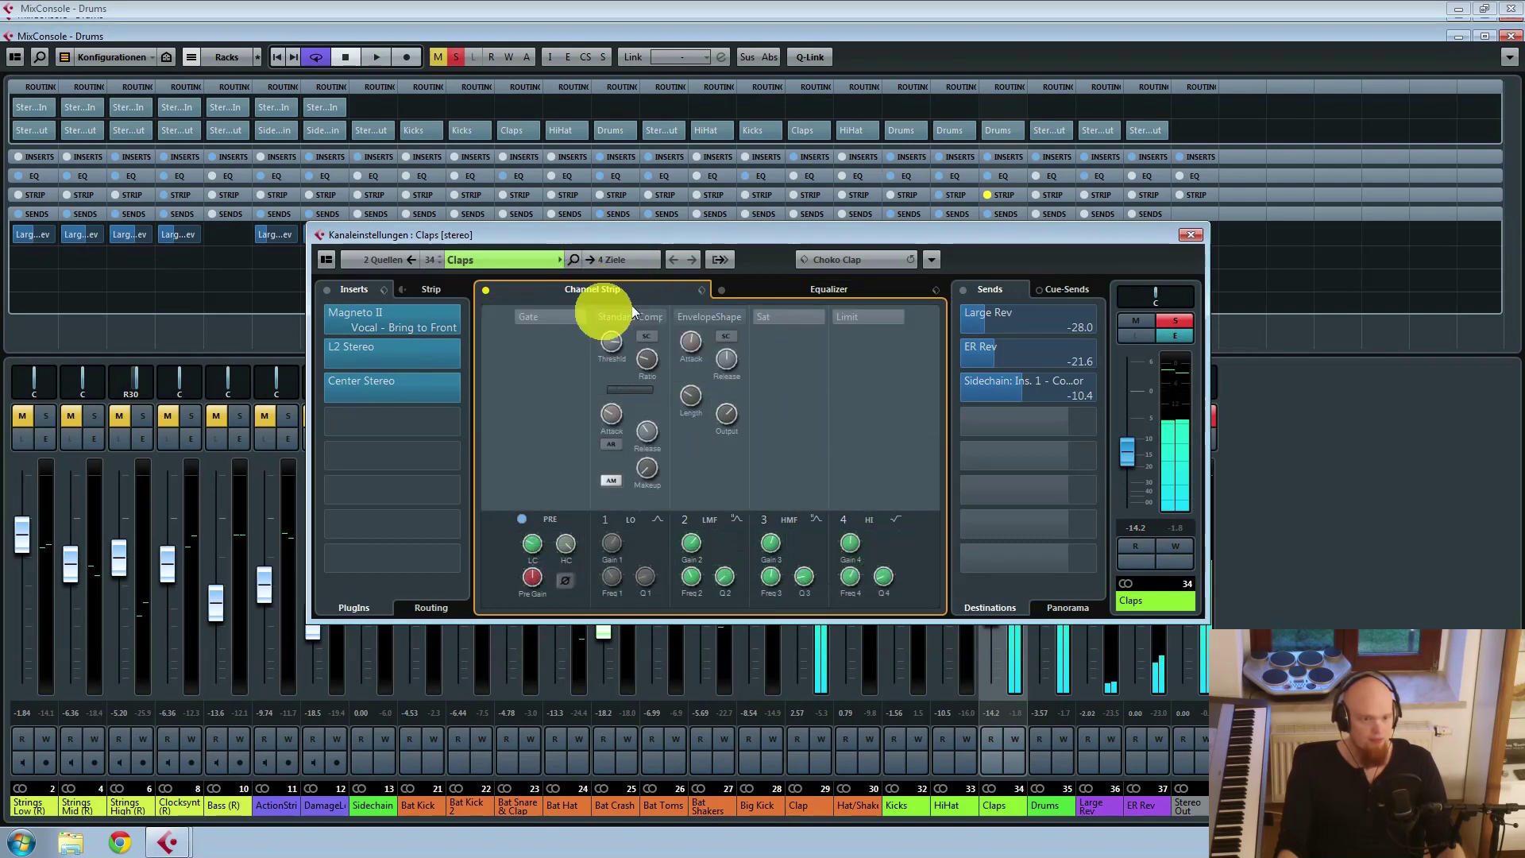
{"action": "left_click", "coordinate": [594, 316]}
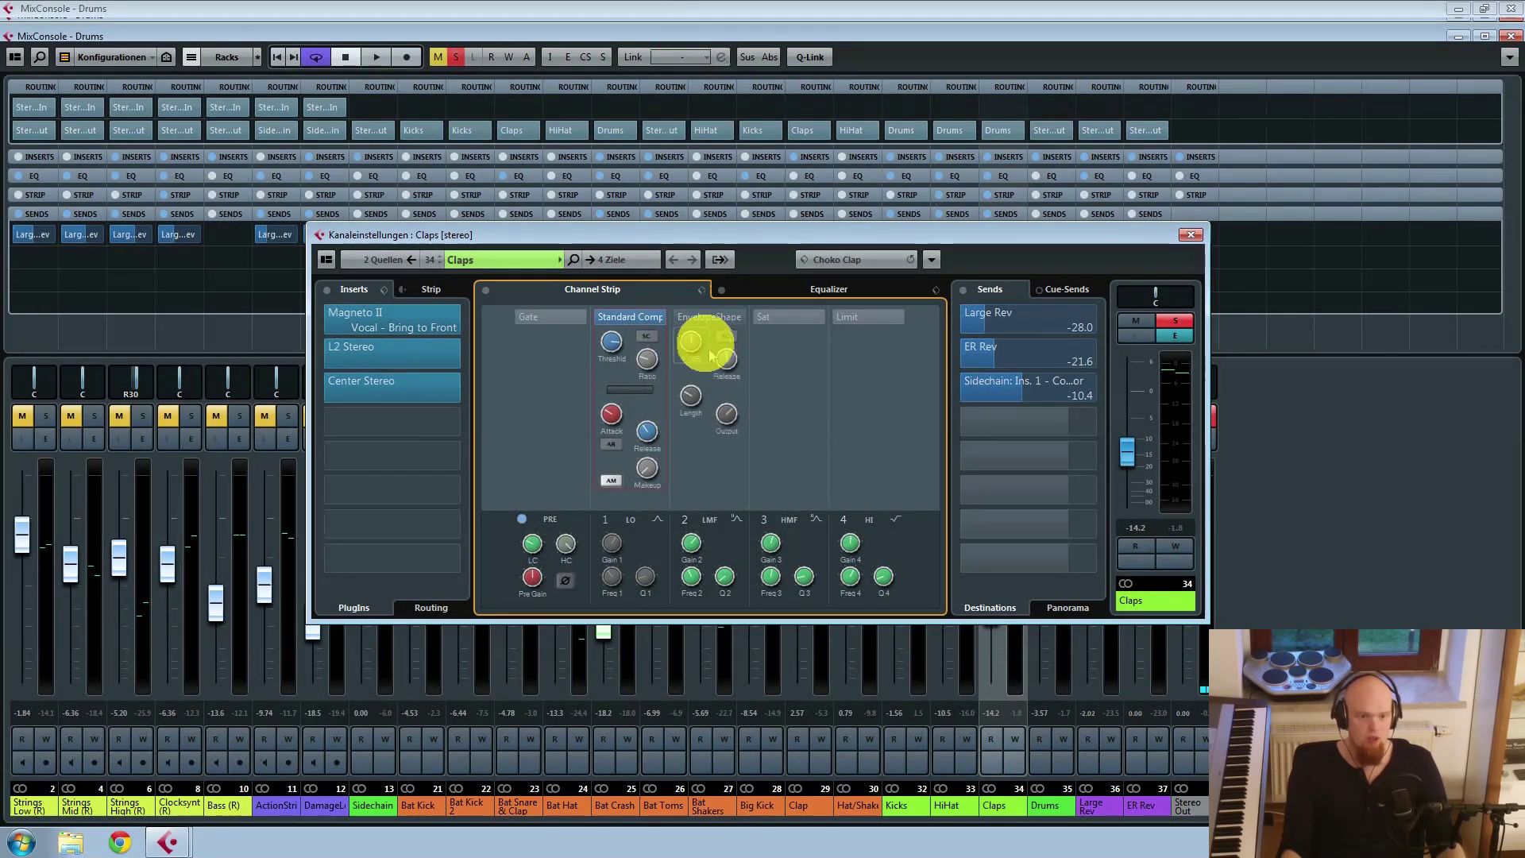
{"action": "left_click", "coordinate": [674, 317]}
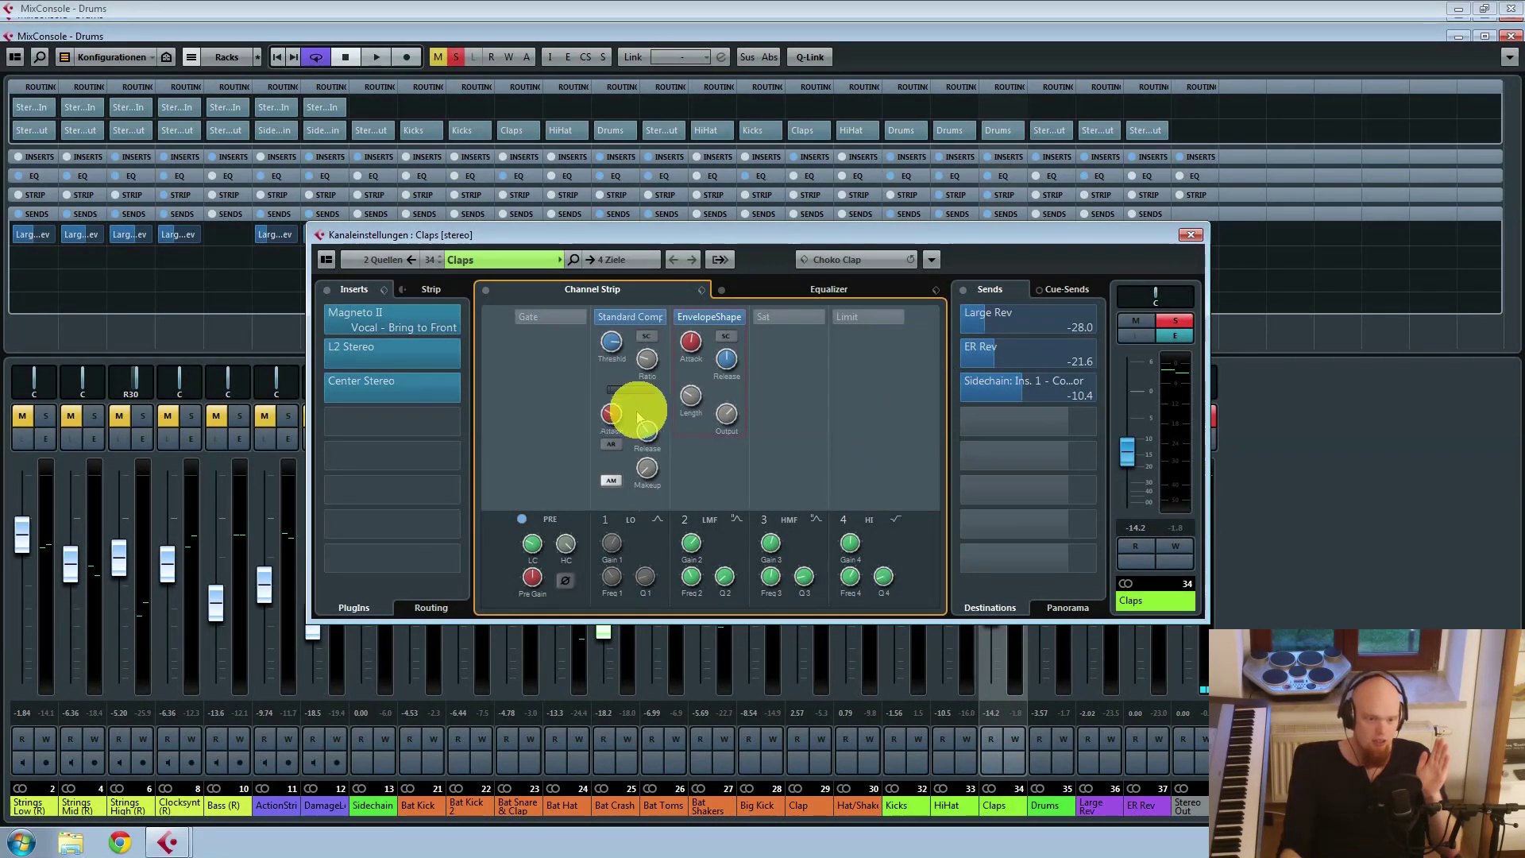
{"action": "mouse_move", "coordinate": [697, 404]}
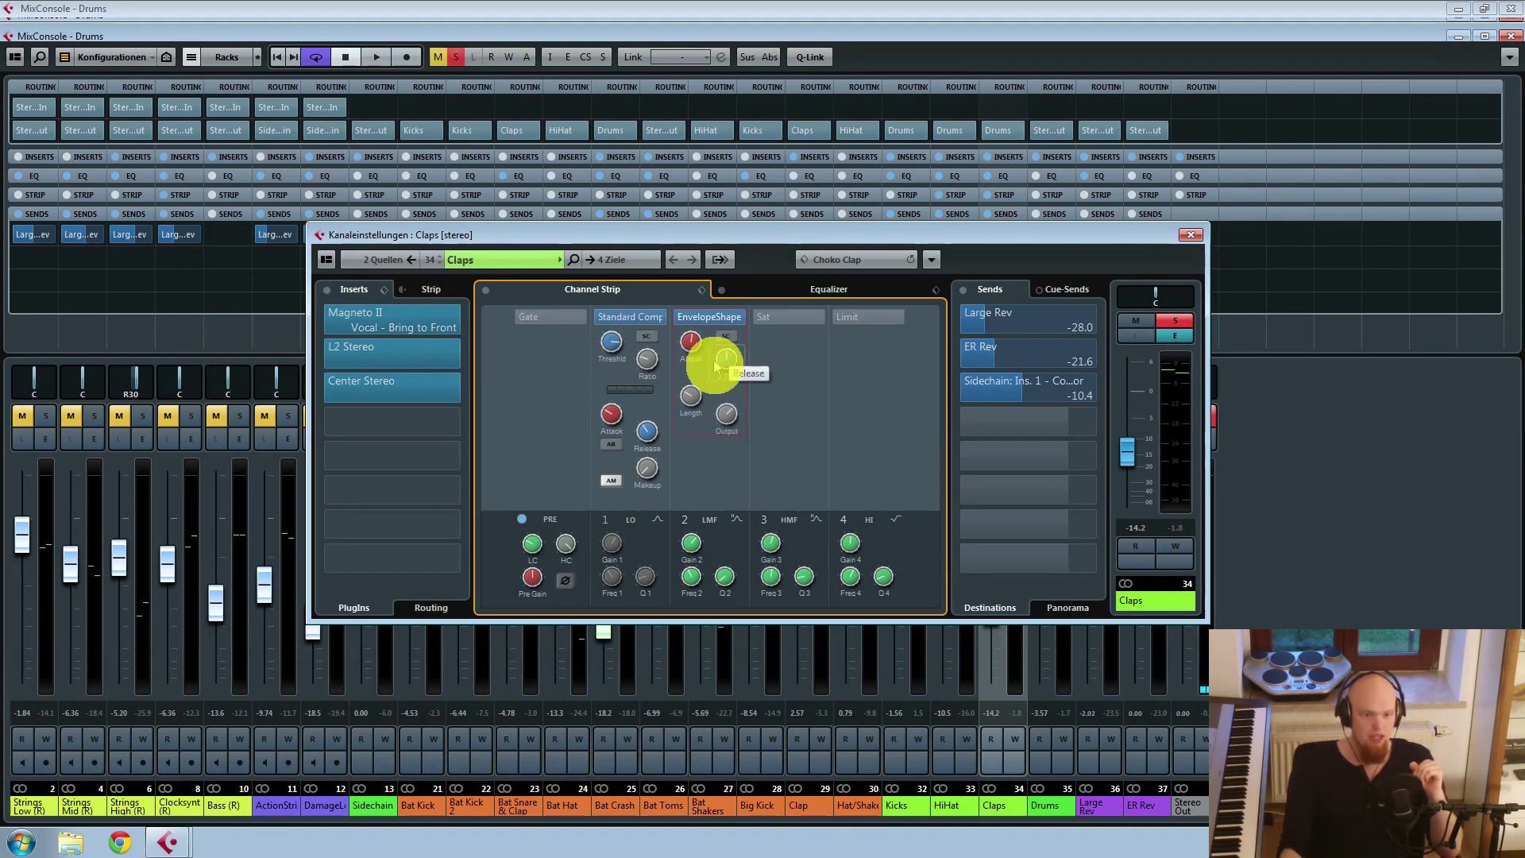
{"action": "key", "text": "space"}
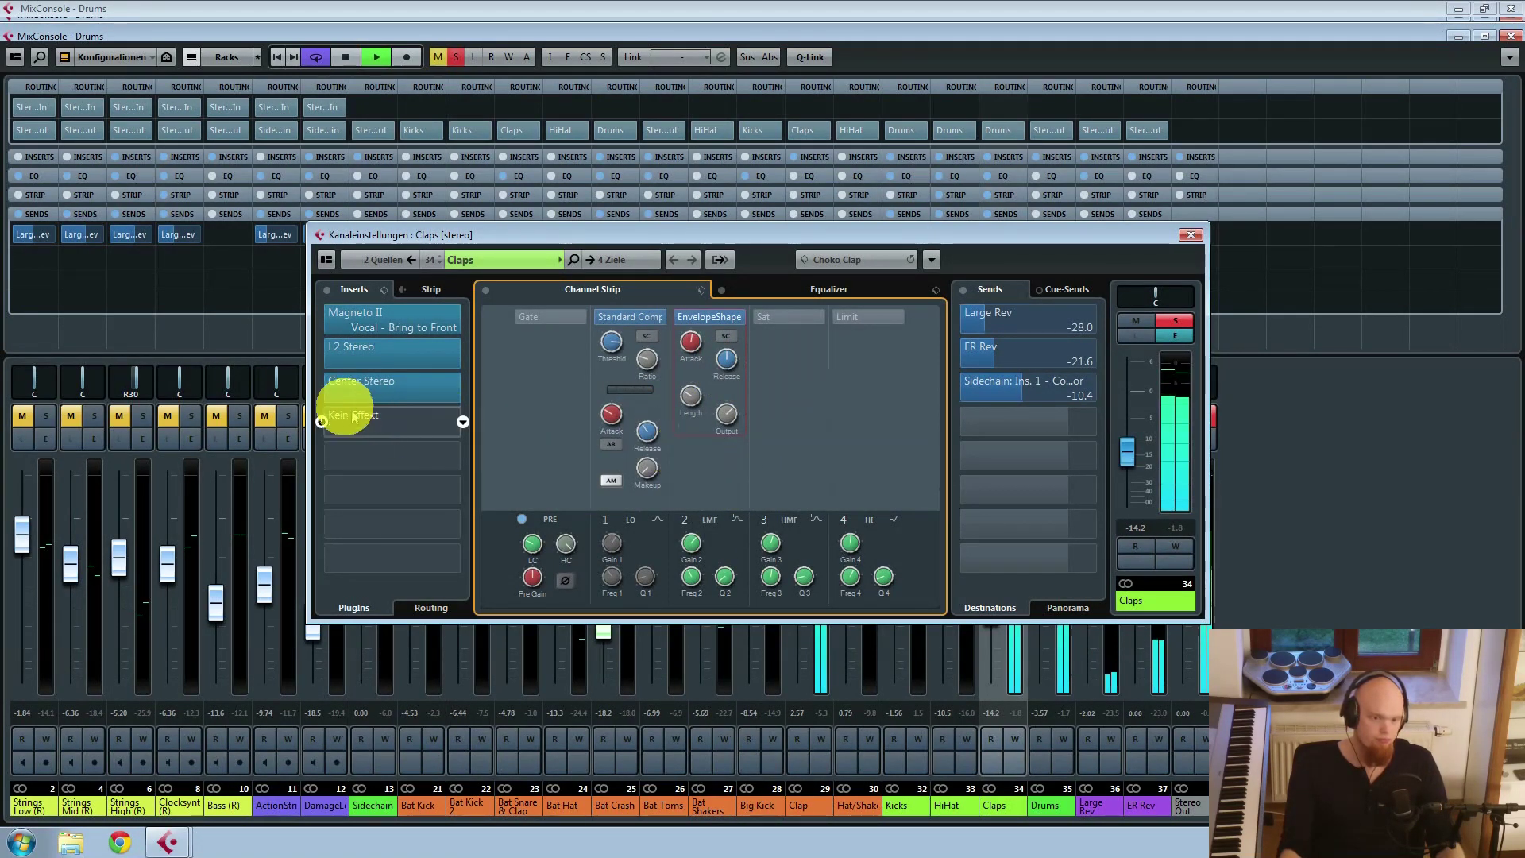
{"action": "key", "text": "space"}
Step: Bypass the Claps group's Center Stereo insert and audition the group without it
{"action": "left_click", "coordinate": [320, 388]}
{"action": "key", "text": "space"}
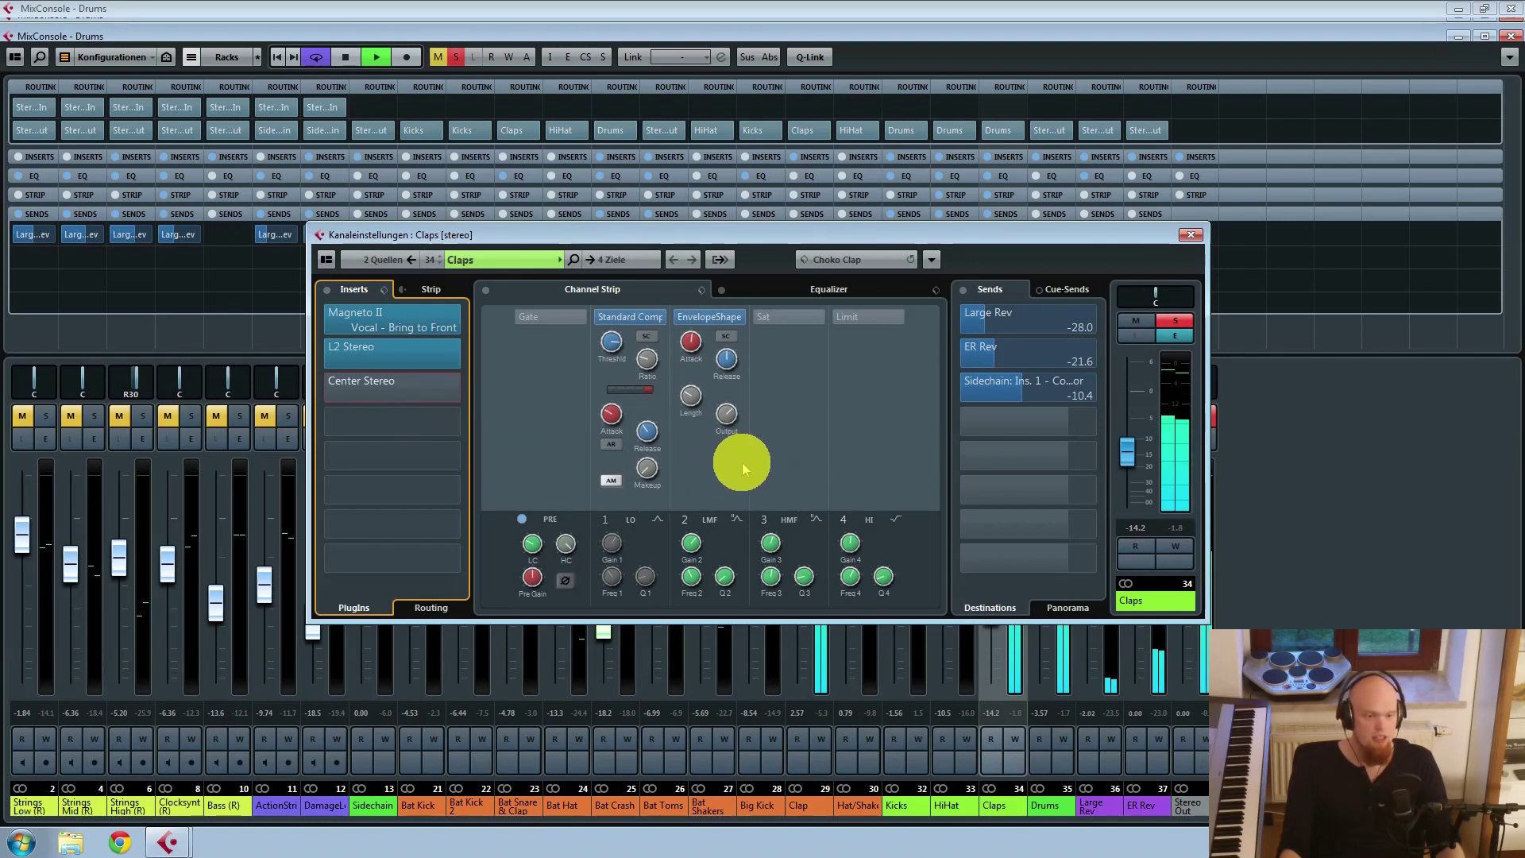
{"action": "key", "text": "space"}
{"action": "mouse_move", "coordinate": [418, 399]}
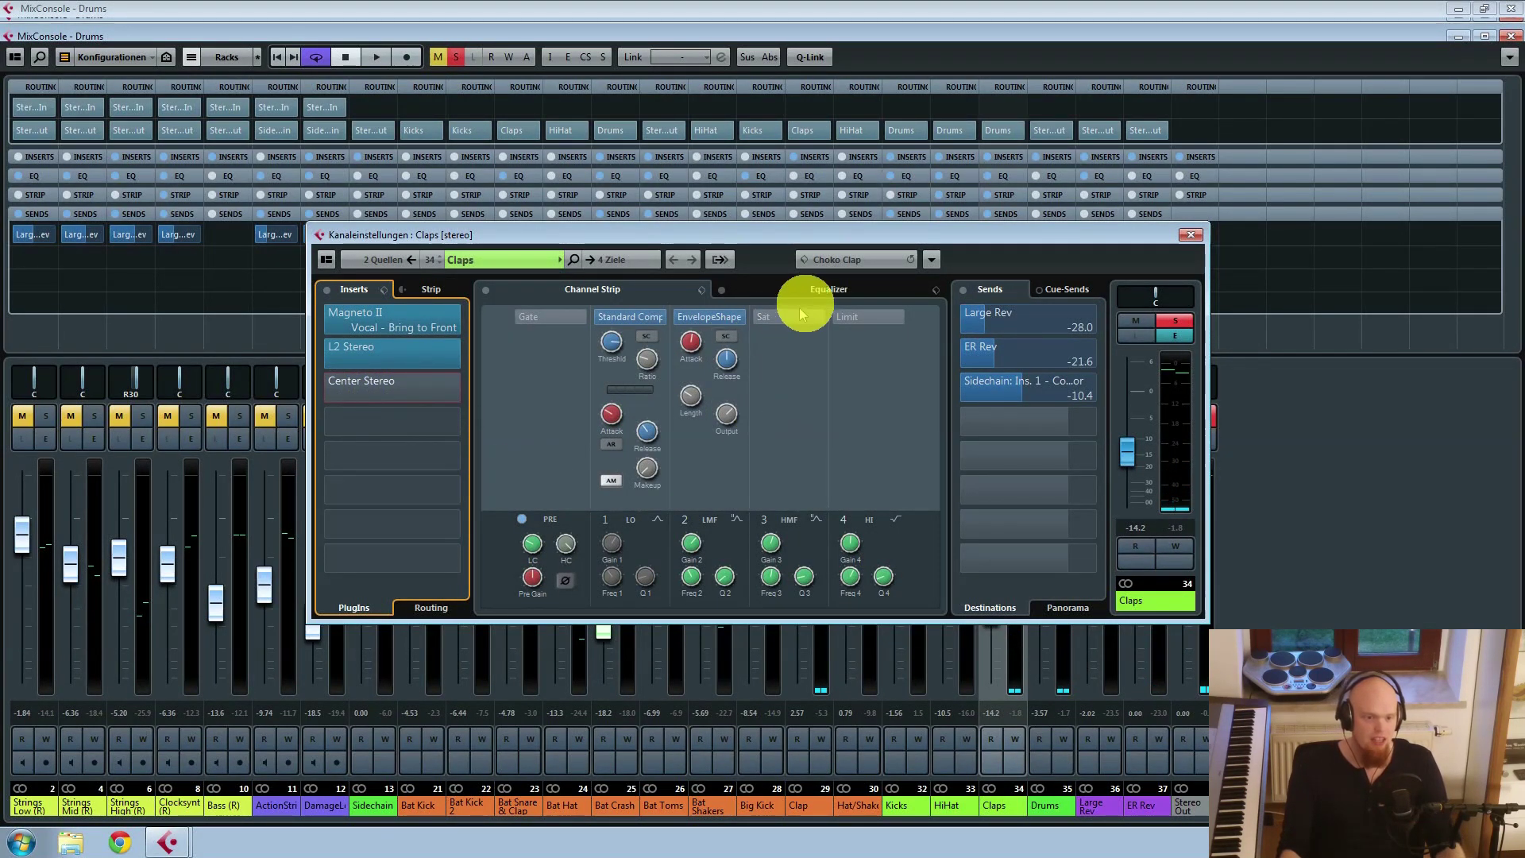
Step: Show the Claps group's equalizer again, review its reverb sends, and audition with the Large Rev send bypassed
{"action": "left_click", "coordinate": [818, 290]}
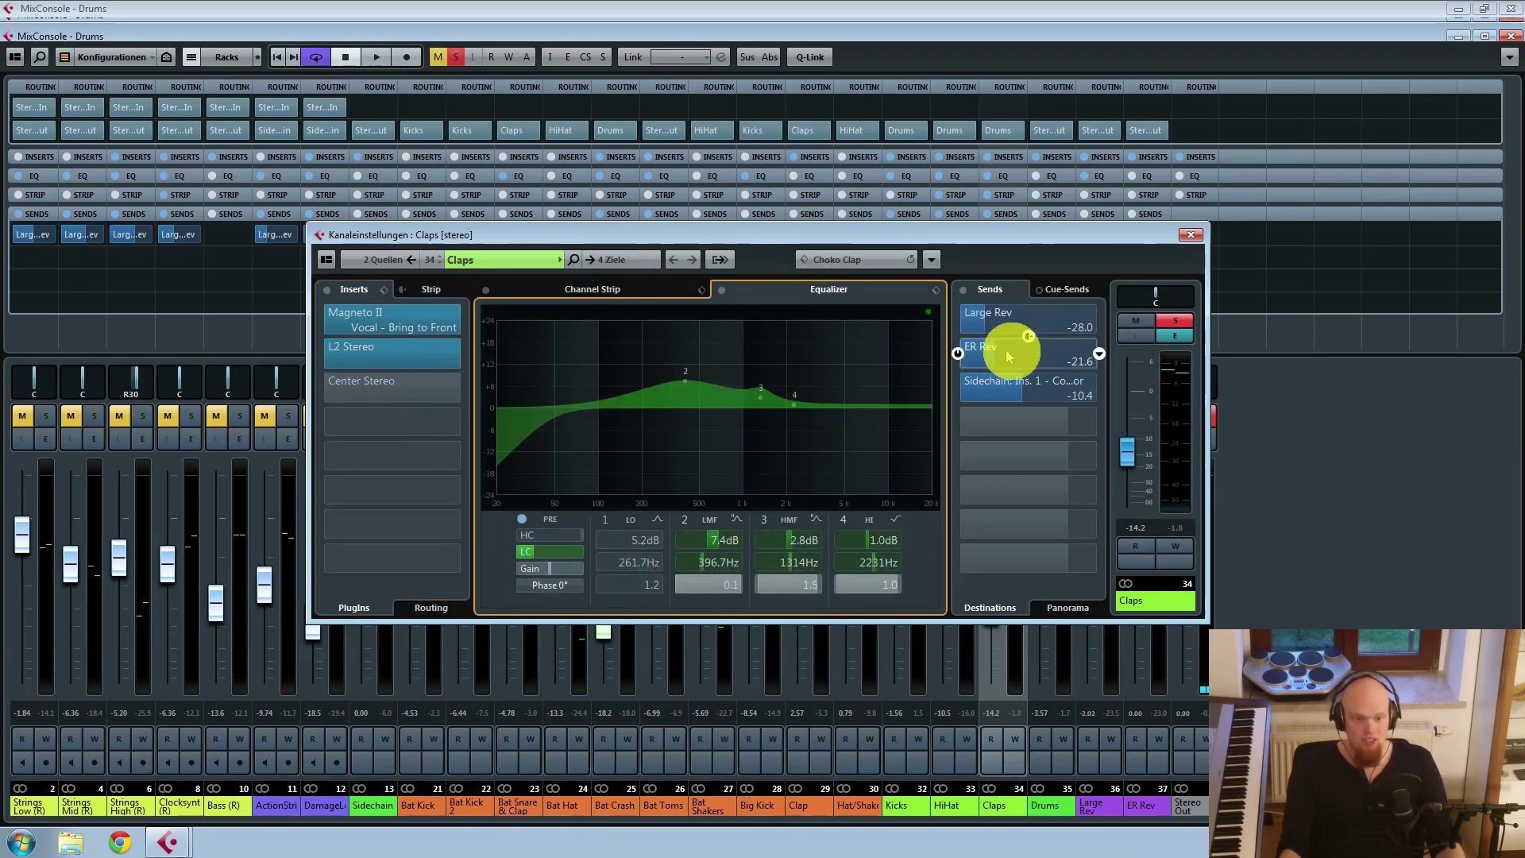
{"action": "mouse_move", "coordinate": [994, 318]}
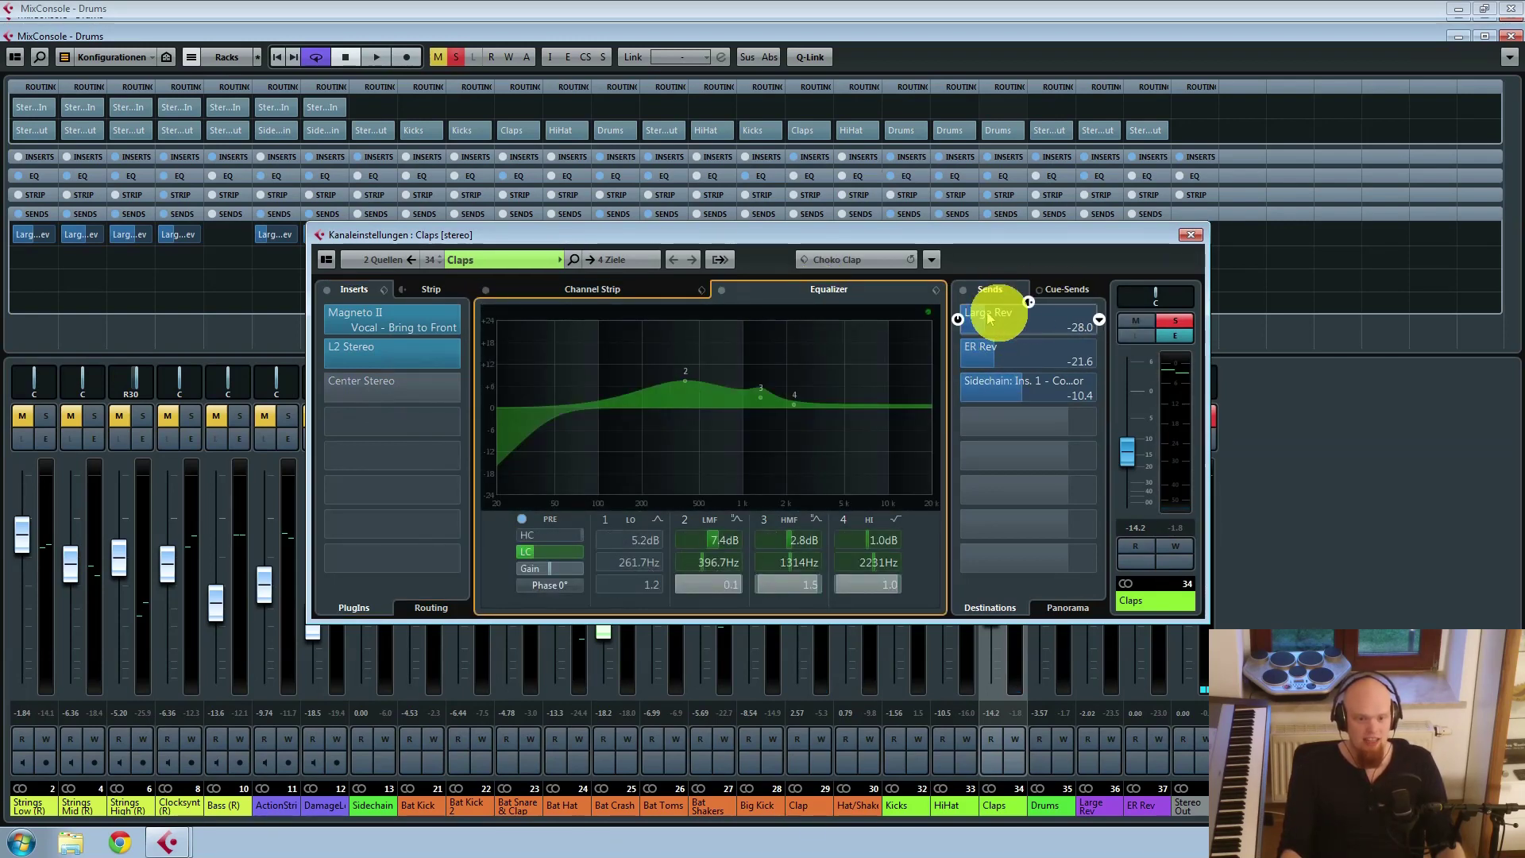
{"action": "mouse_move", "coordinate": [978, 359]}
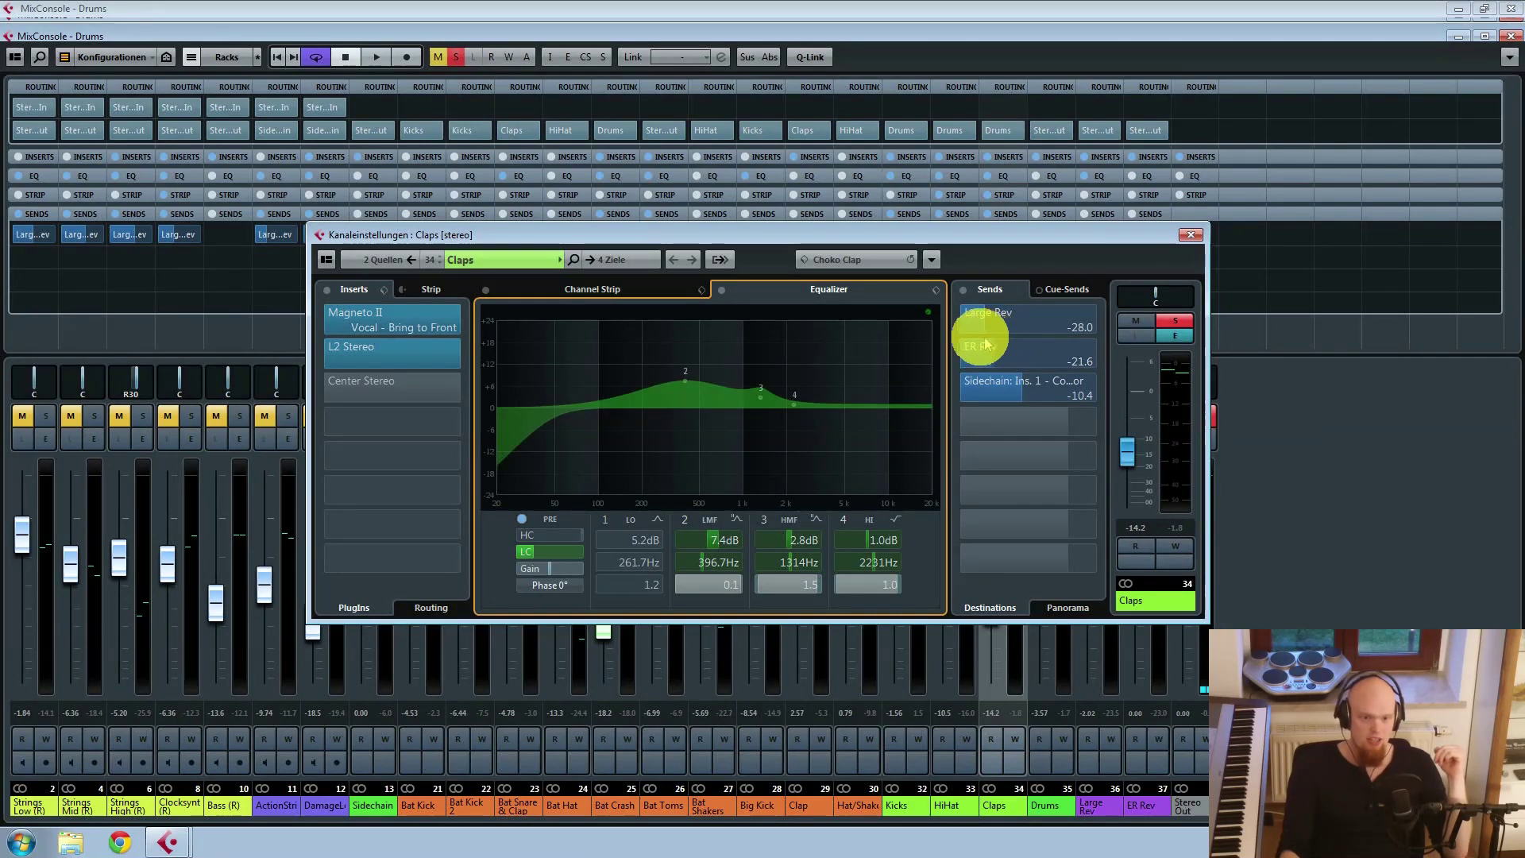
{"action": "left_click", "coordinate": [958, 322]}
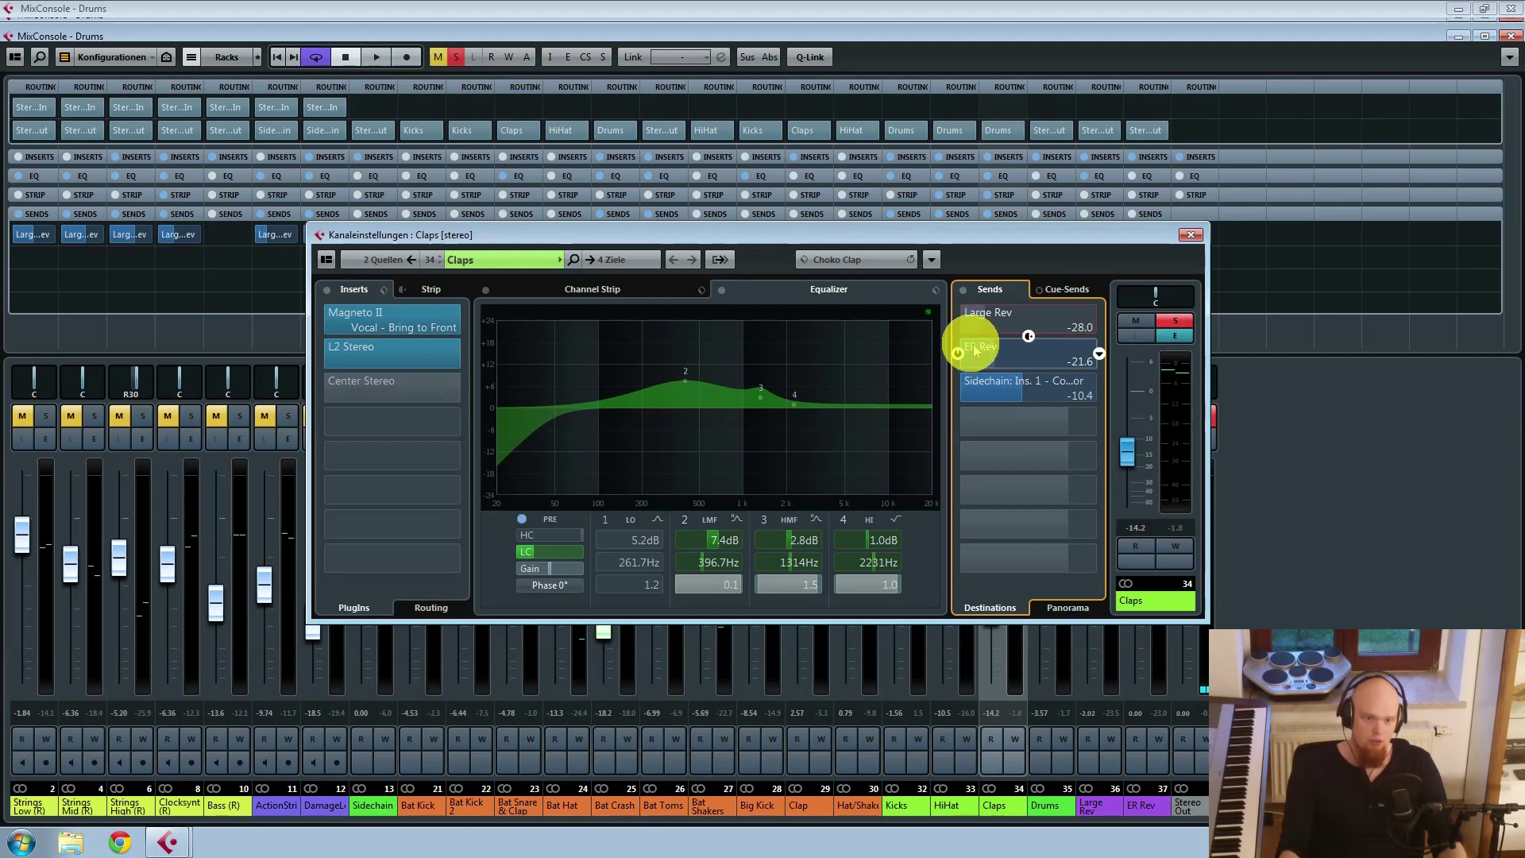
{"action": "key", "text": "space"}
Step: Set the Claps group's ER Rev send to -16.7 and Large Rev send to -22.9 while auditioning
{"action": "mouse_move", "coordinate": [1006, 359]}
{"action": "left_mouse_down"}
{"action": "mouse_move", "coordinate": [1104, 368]}
{"action": "mouse_move", "coordinate": [984, 364]}
{"action": "mouse_move", "coordinate": [970, 349]}
{"action": "mouse_move", "coordinate": [1026, 367]}
{"action": "left_mouse_up"}
{"action": "key", "text": "space"}
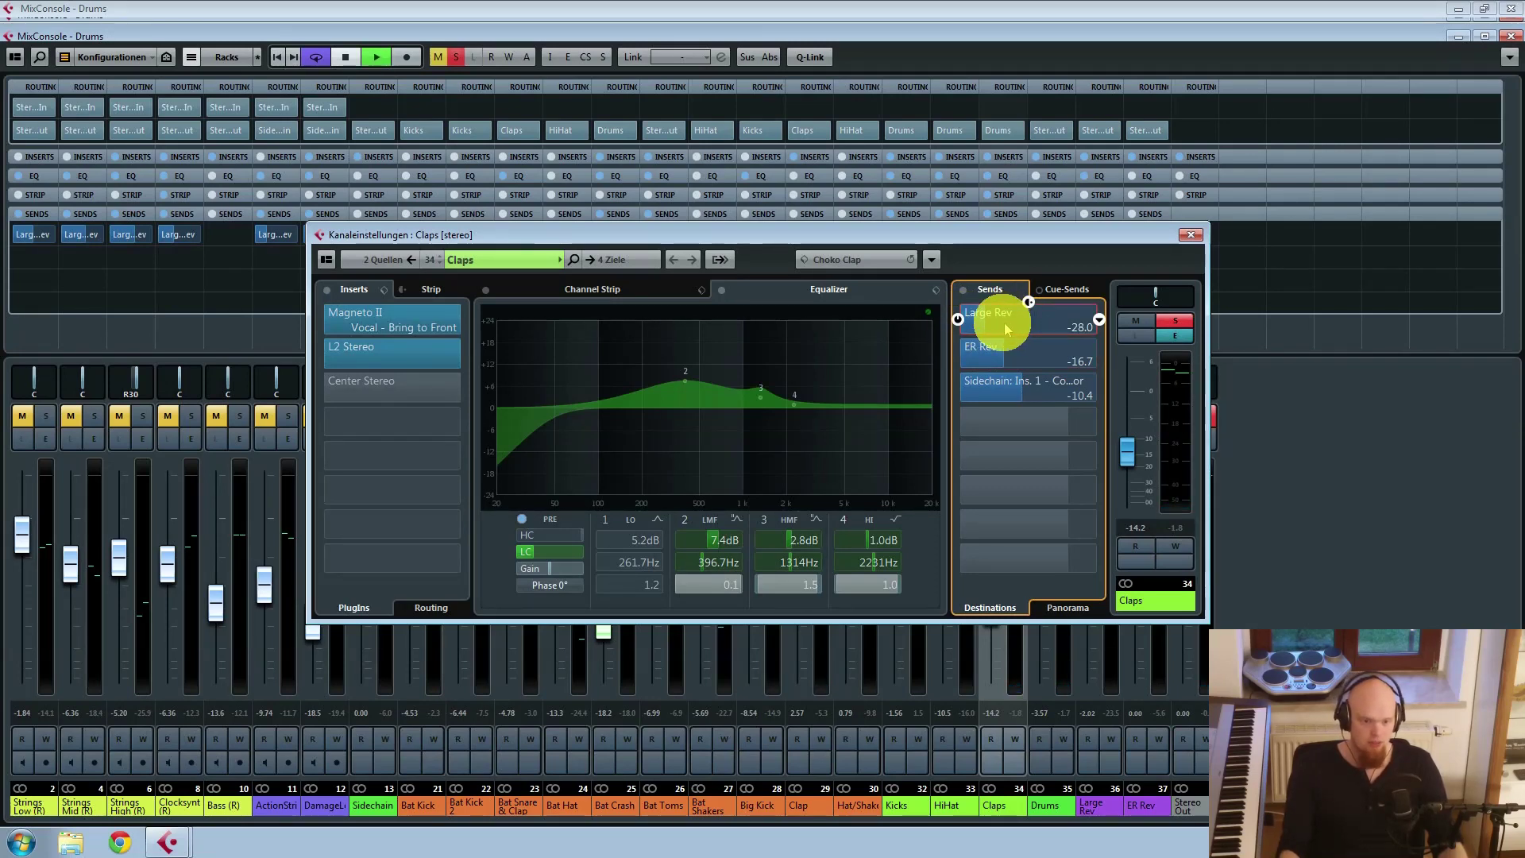
{"action": "left_click_drag", "start_coordinate": [1004, 322], "coordinate": [1036, 332]}
{"action": "key", "text": "space"}
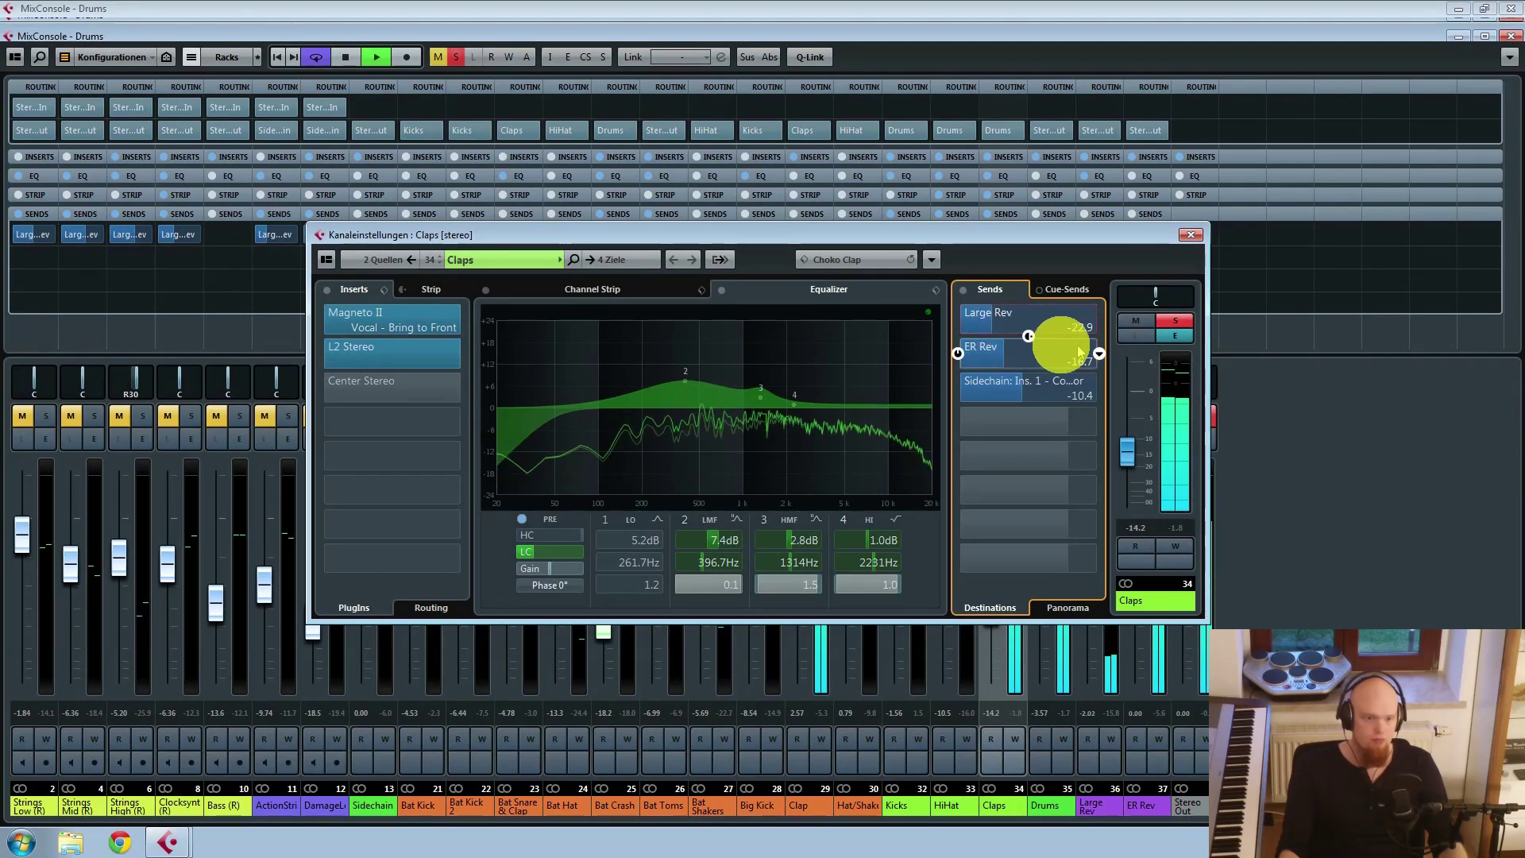
Step: Solo the HiHat group and review its L2 Stereo insert, equalizer and channel strip in the channel settings
{"action": "mouse_move", "coordinate": [1035, 564]}
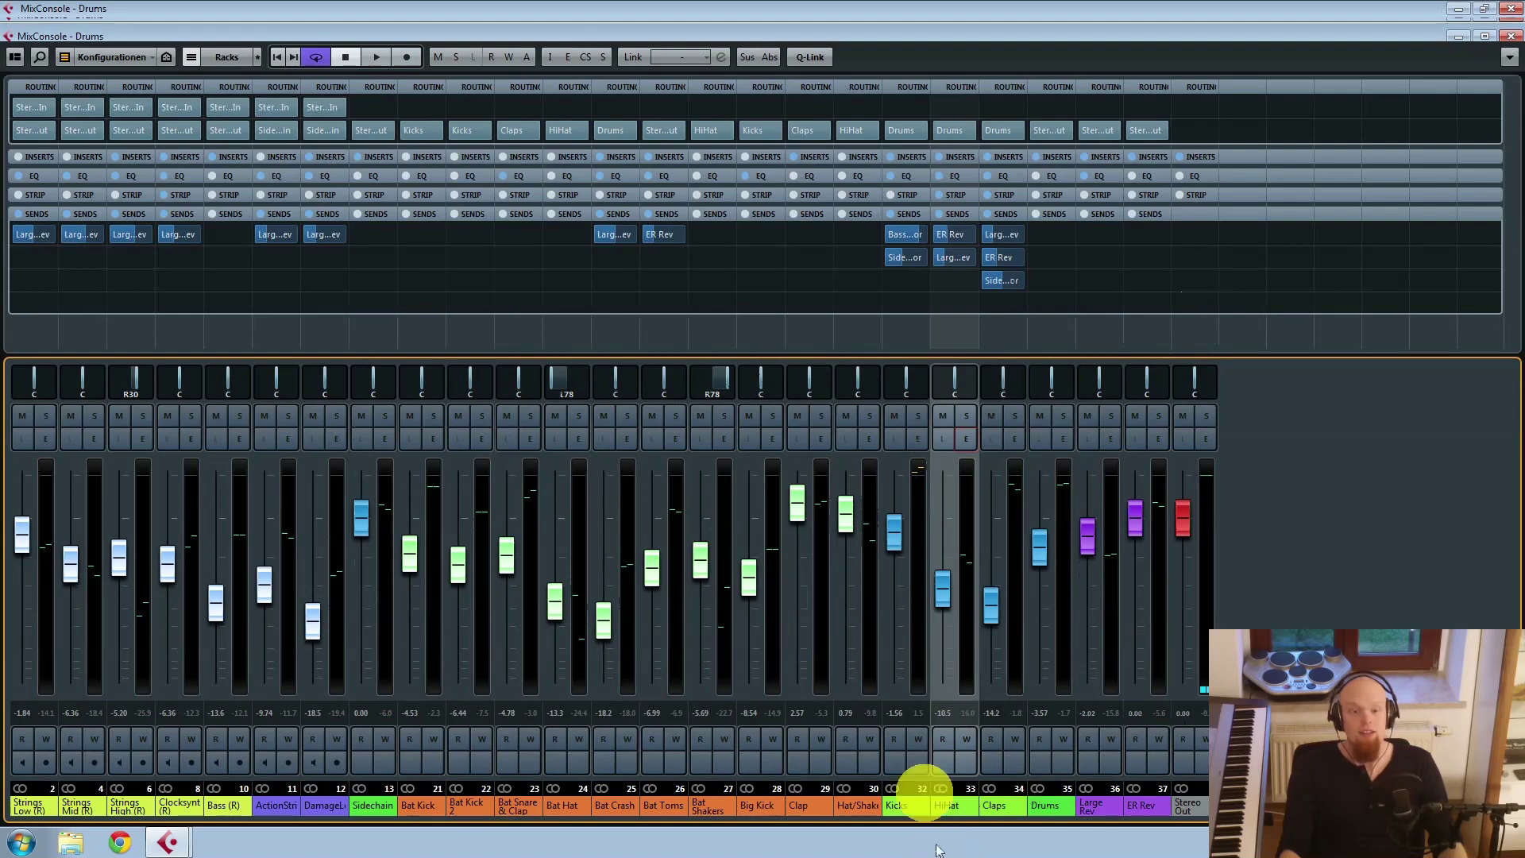
{"action": "left_click", "coordinate": [966, 447]}
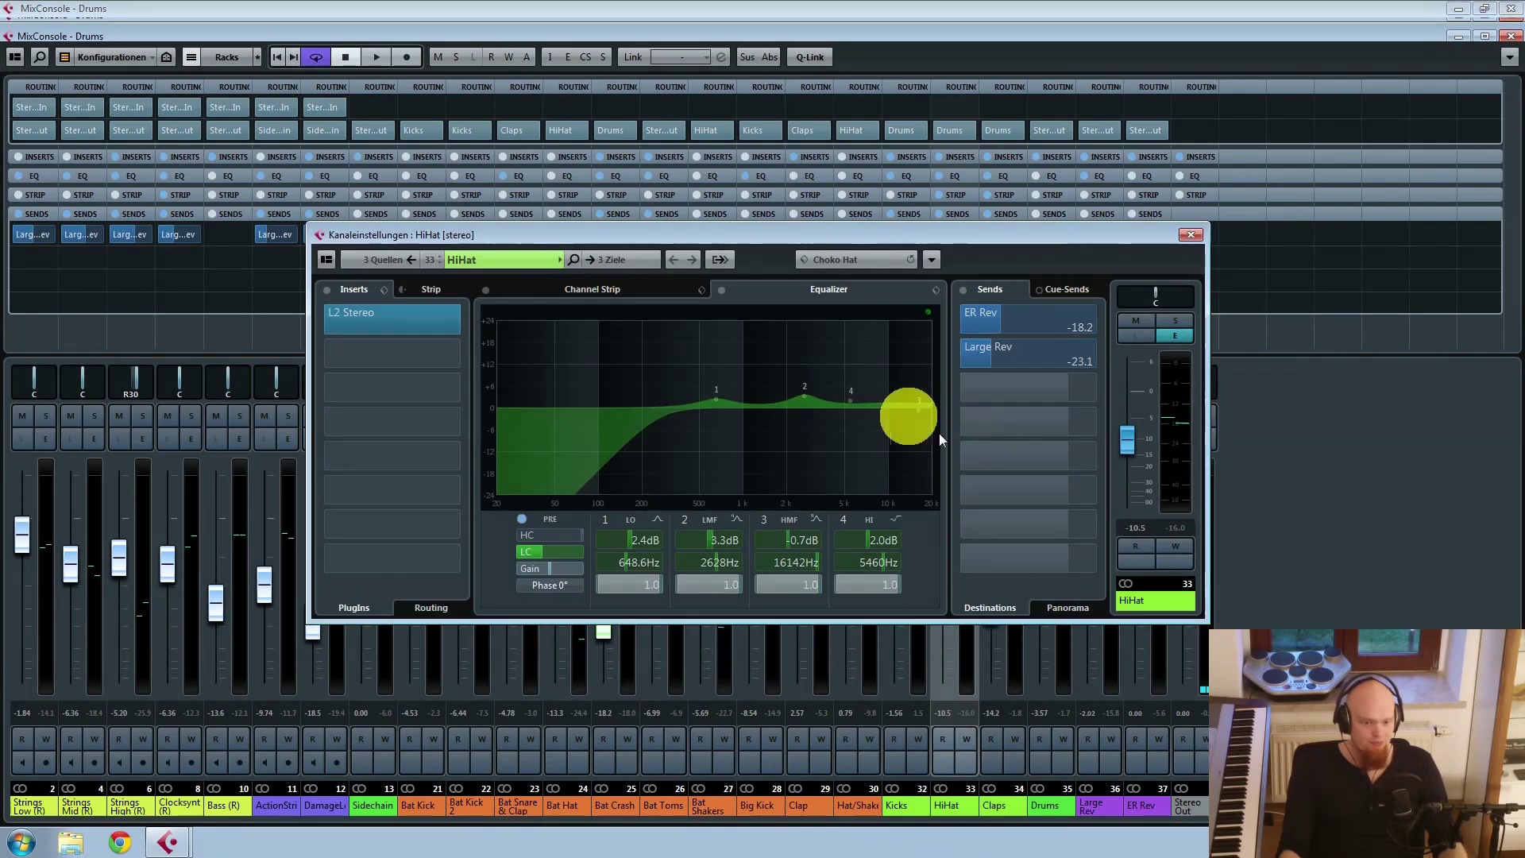
{"action": "left_click", "coordinate": [1175, 320]}
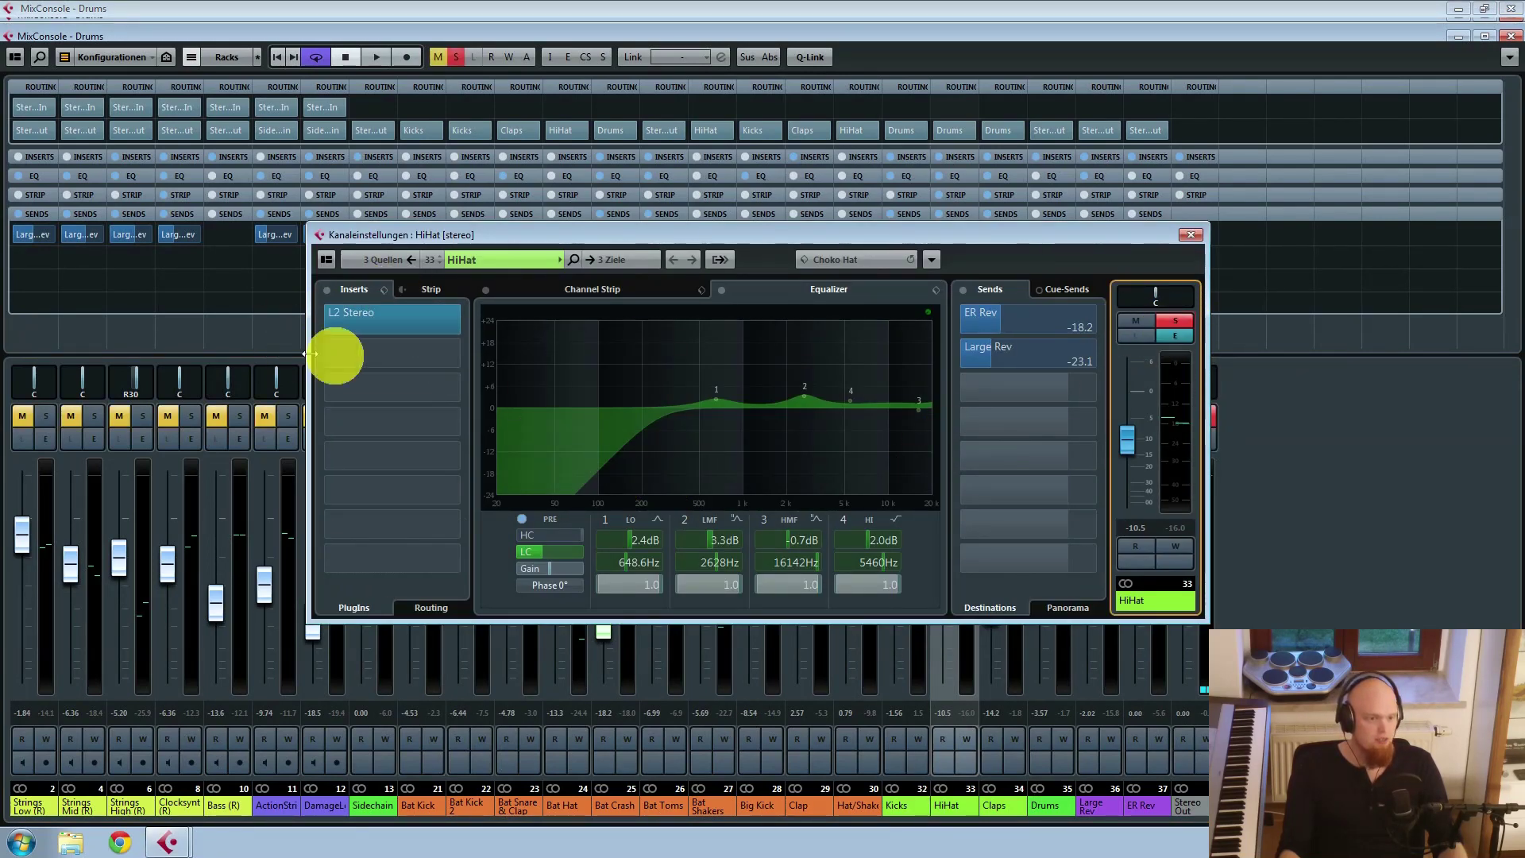
{"action": "left_click", "coordinate": [377, 313]}
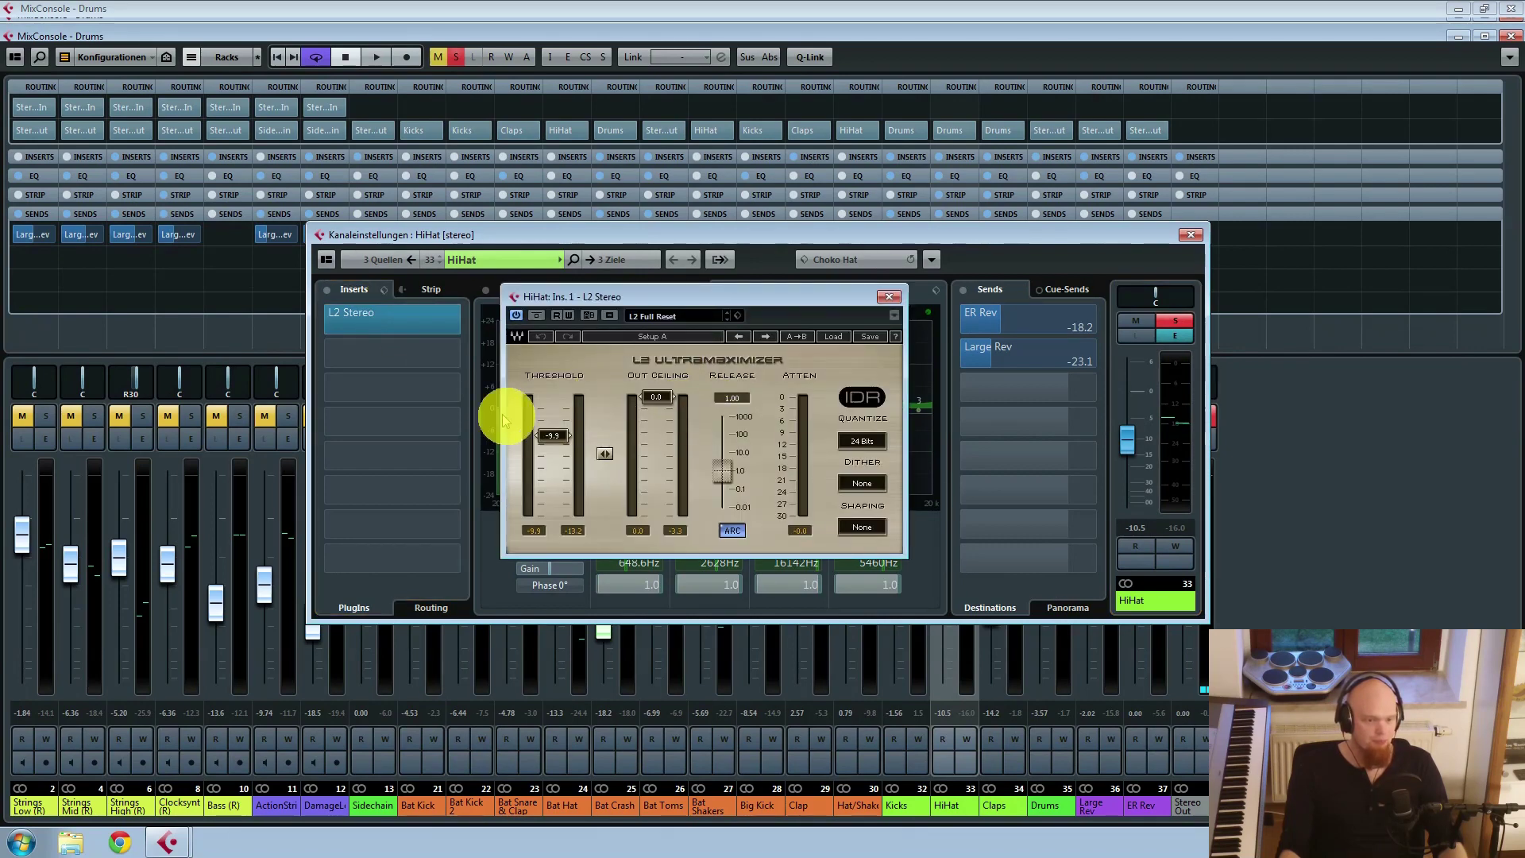
{"action": "left_click", "coordinate": [888, 297]}
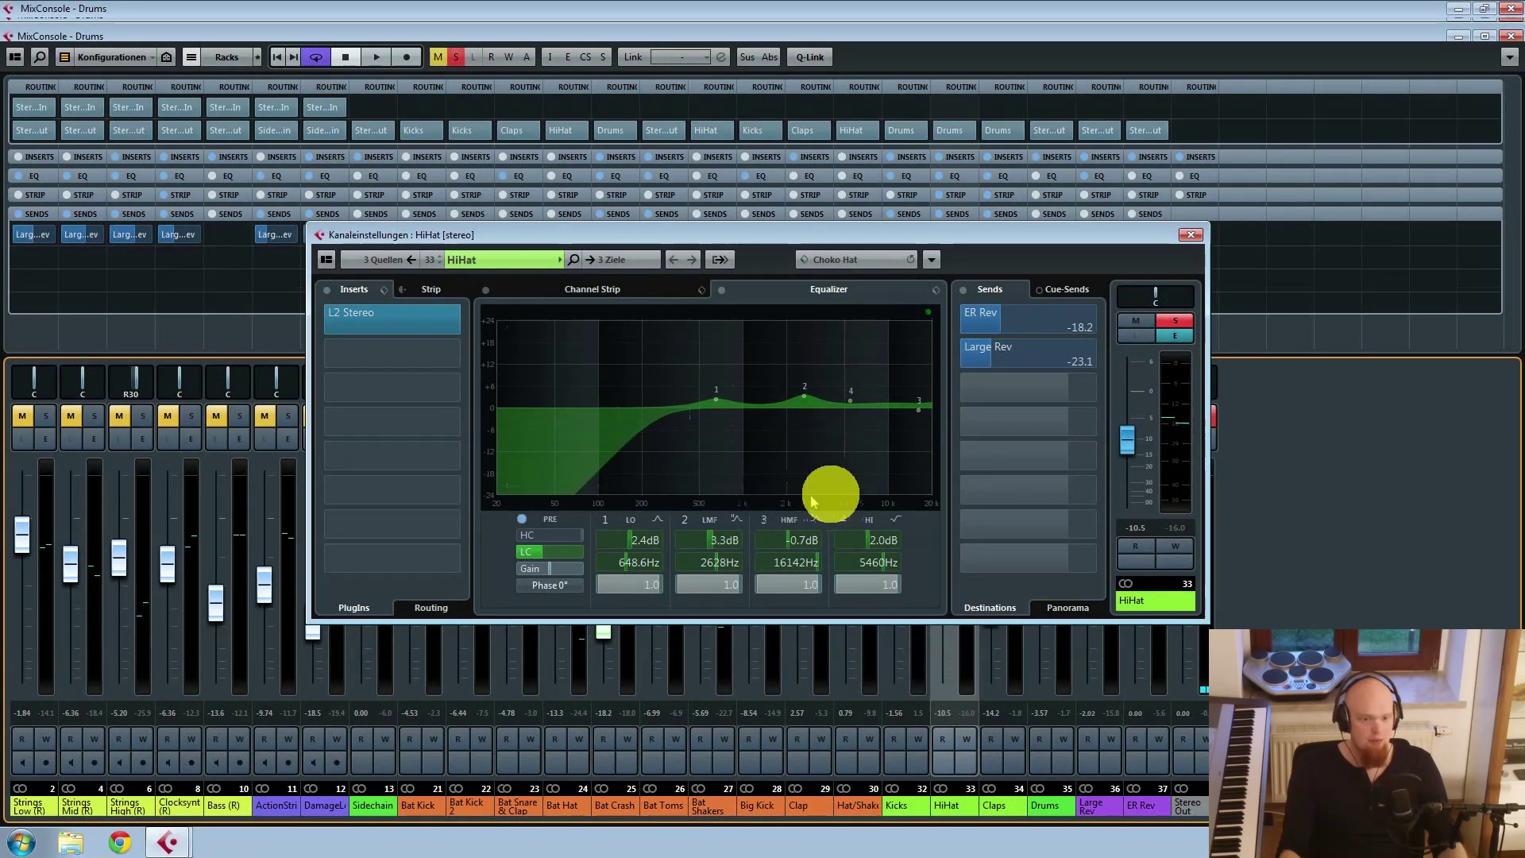
{"action": "left_click", "coordinate": [595, 289]}
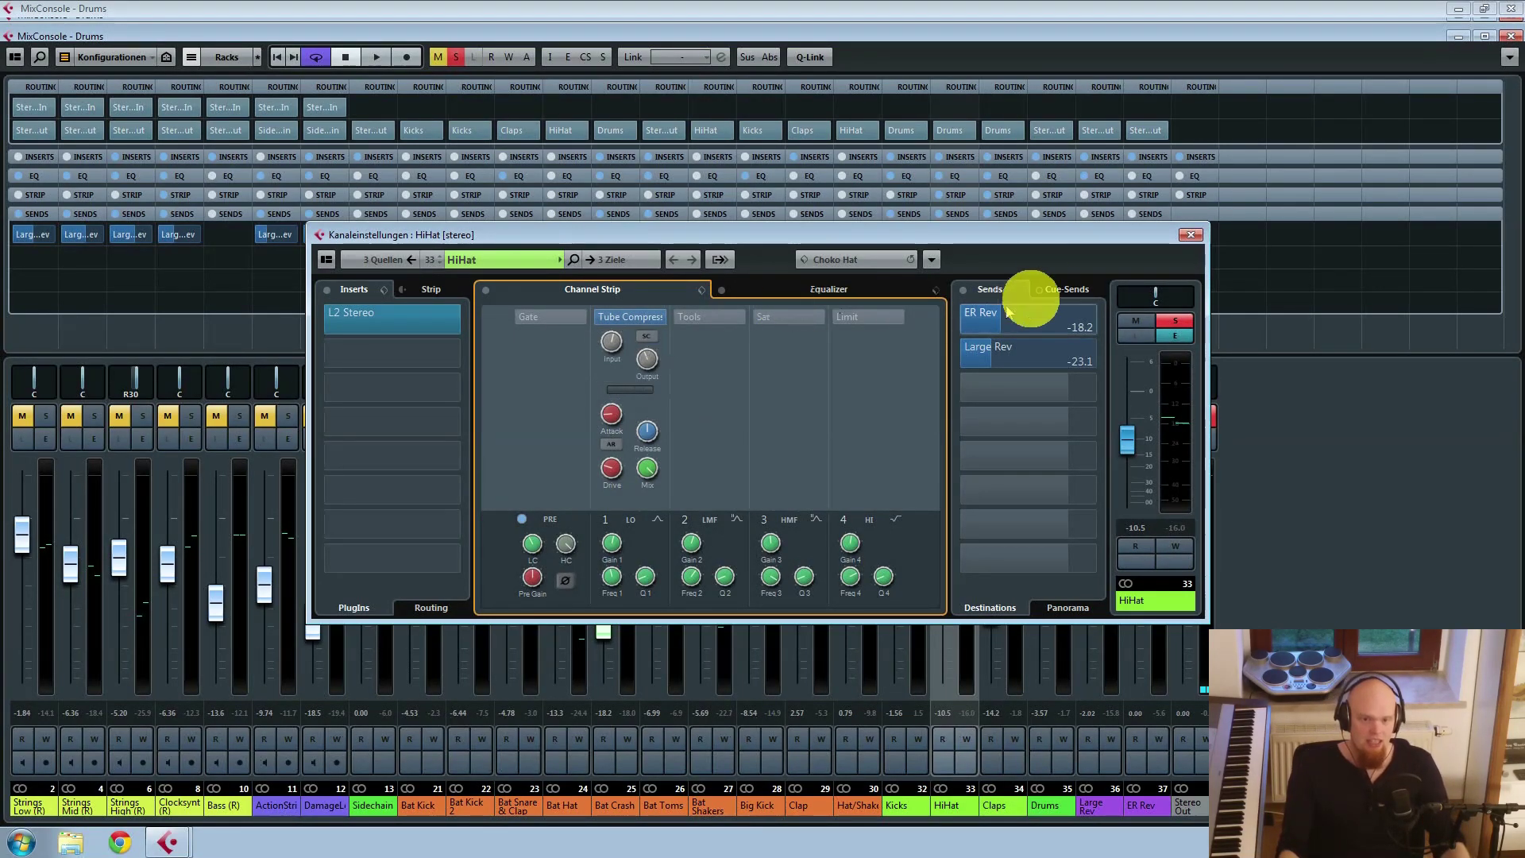
{"action": "left_click", "coordinate": [1193, 235]}
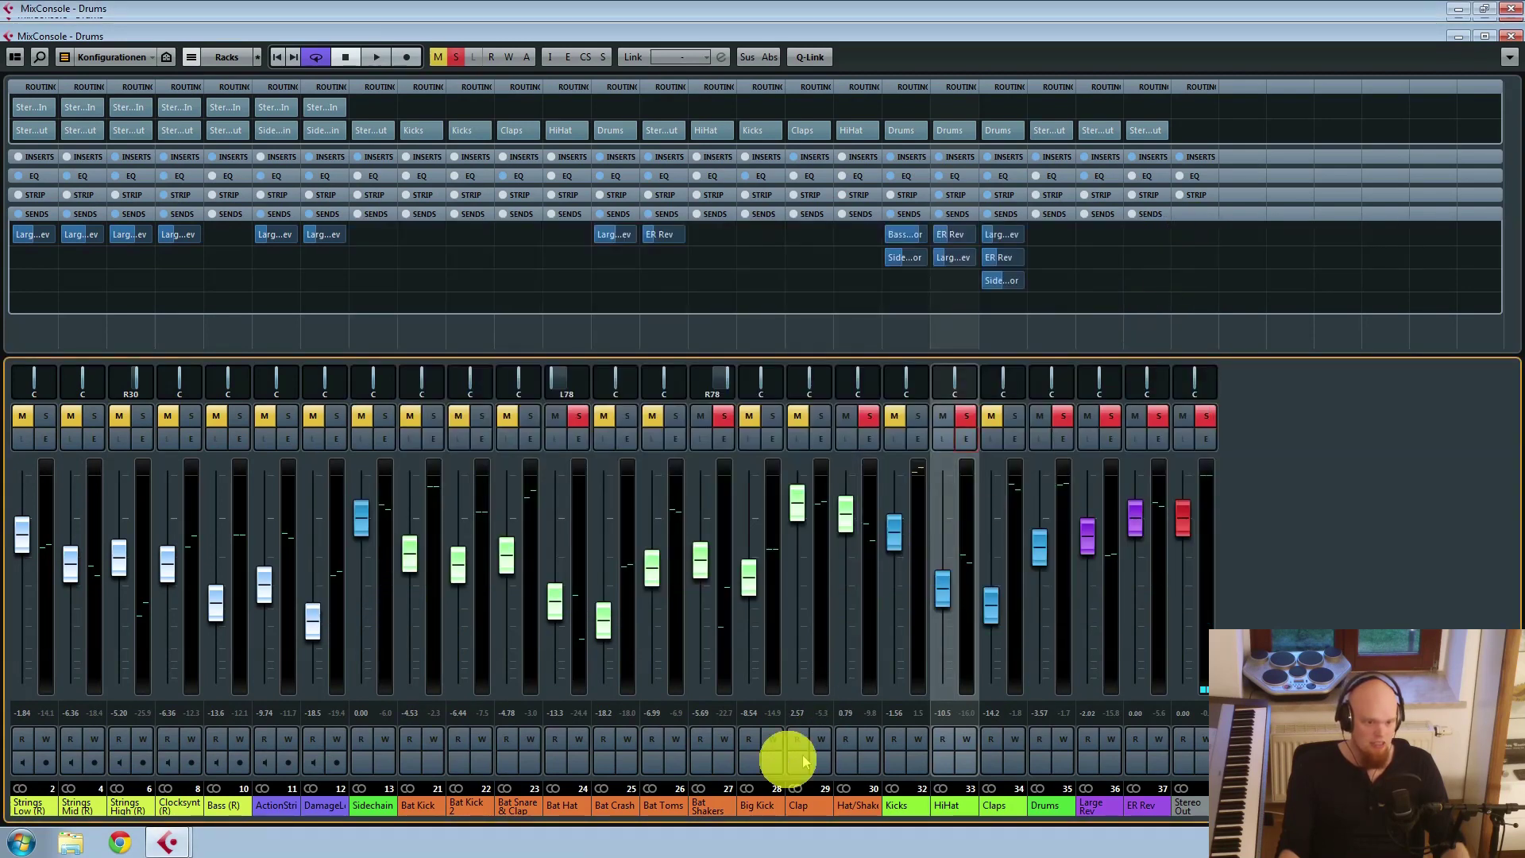
Step: Select the Bat Hat and Bat Shakers channels in turn to compare their panning
{"action": "left_click", "coordinate": [709, 809]}
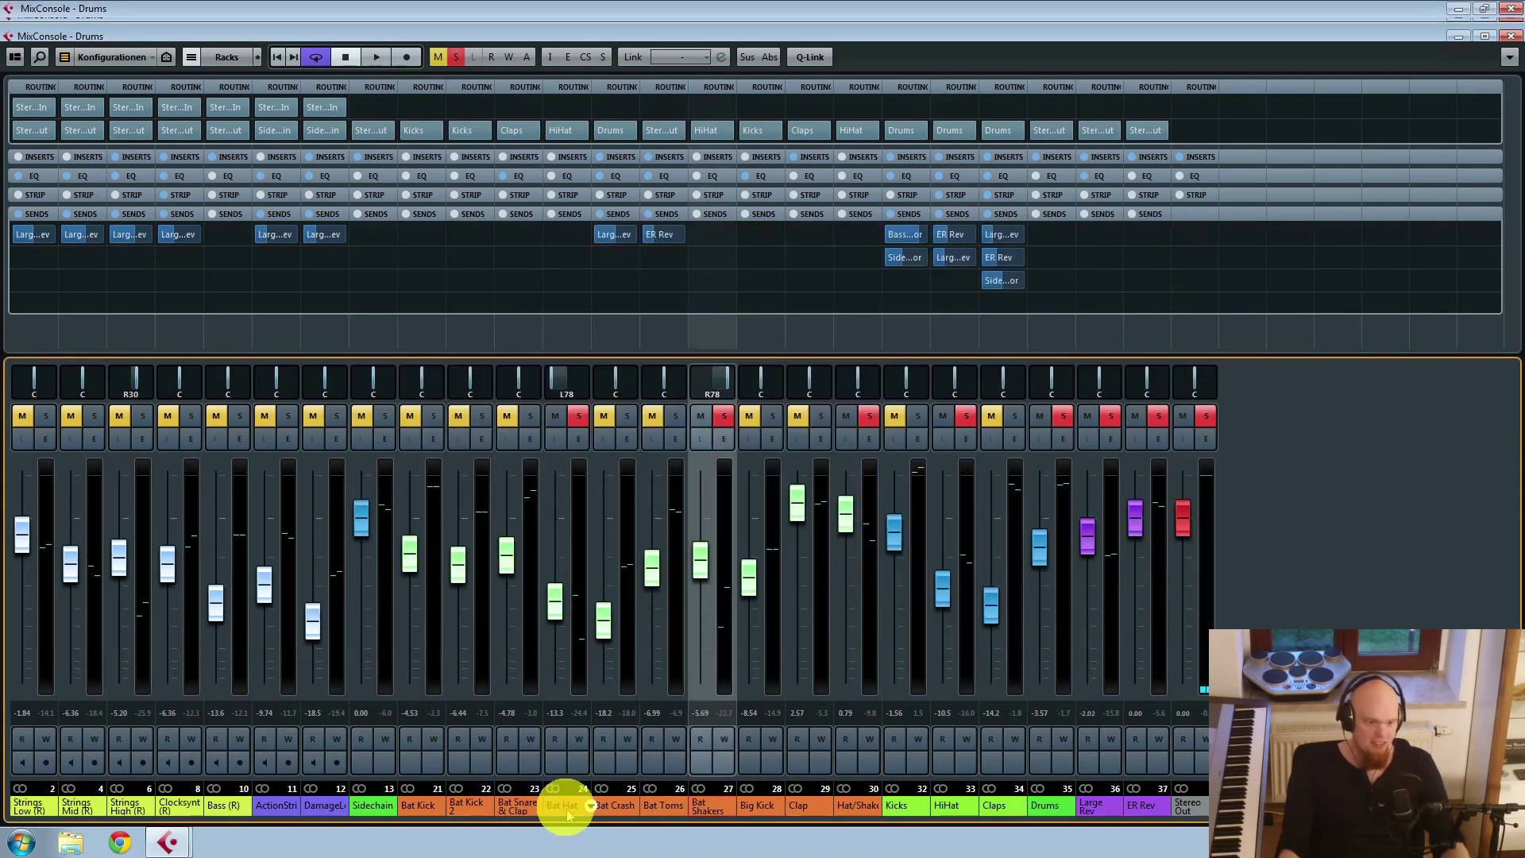
{"action": "left_click", "coordinate": [566, 808]}
{"action": "left_click", "coordinate": [703, 808]}
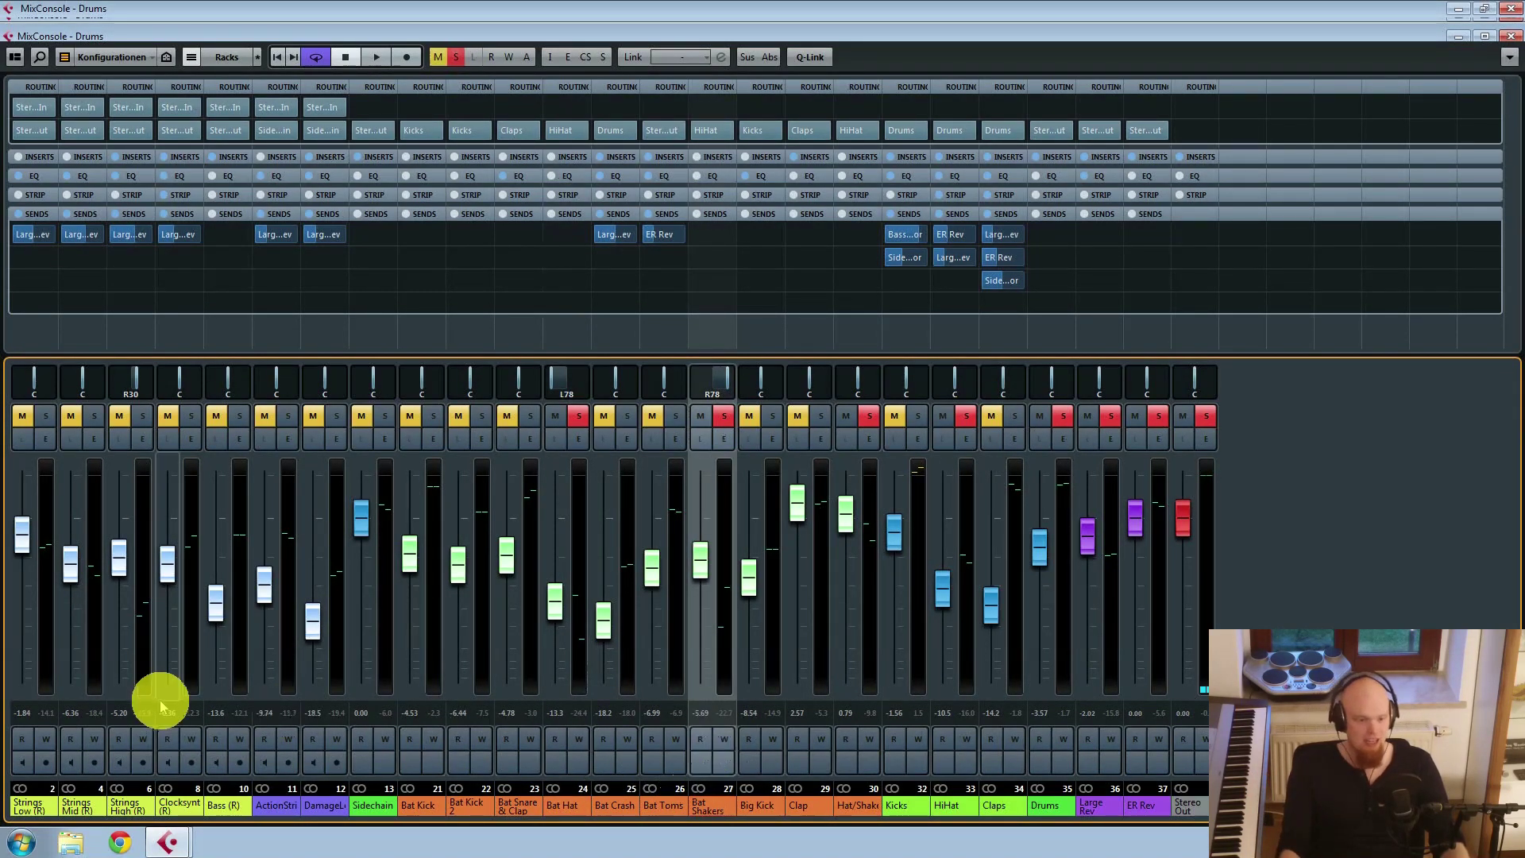
{"action": "left_click", "coordinate": [559, 809]}
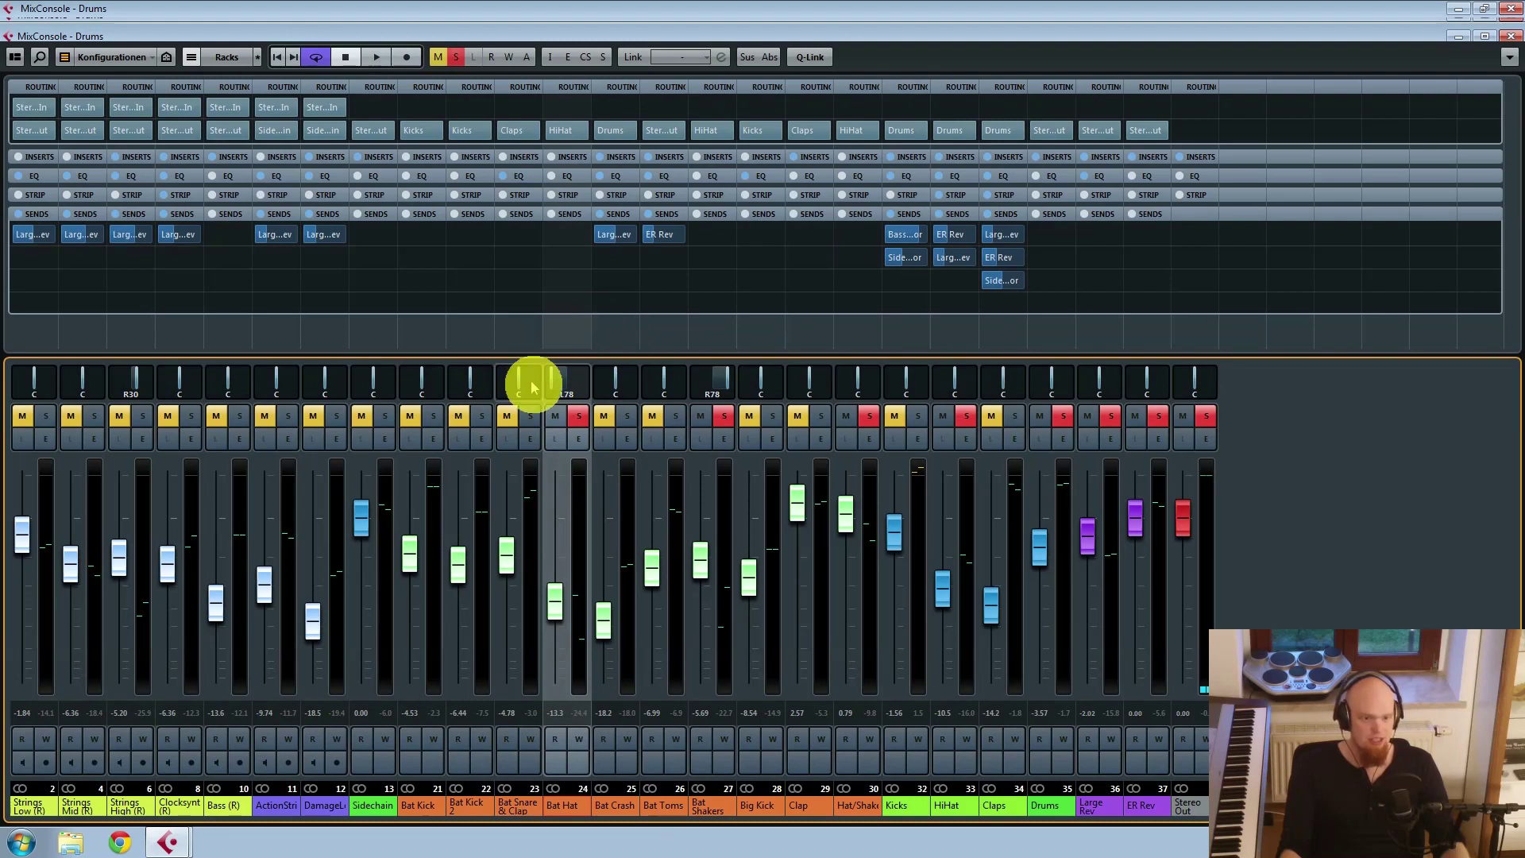
{"action": "left_click", "coordinate": [717, 814]}
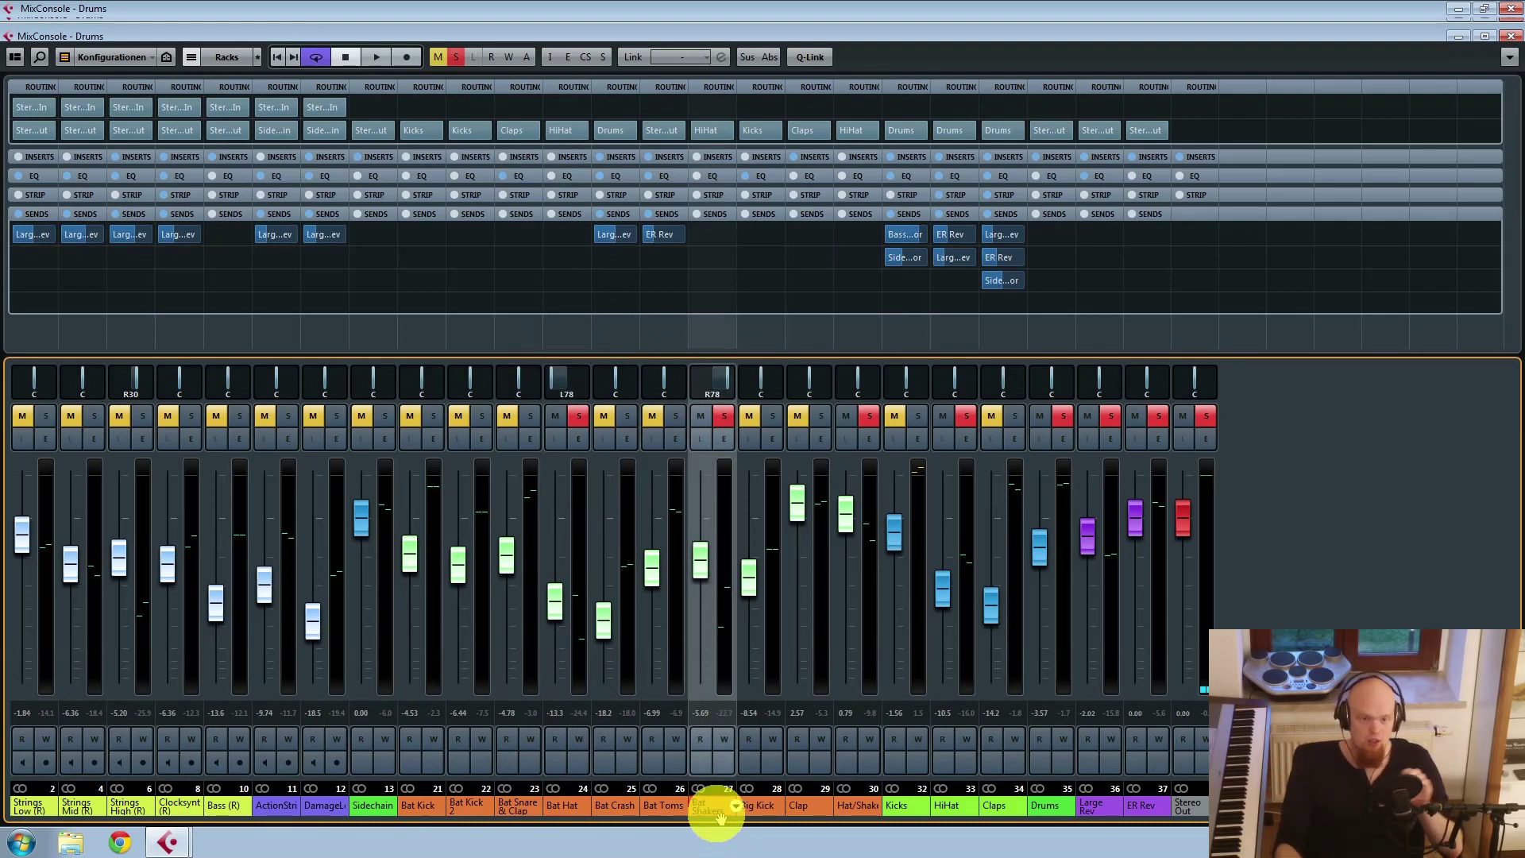
Step: Audition the soloed hi-hats and examine the Tube Compressor in the HiHat group's channel strip
{"action": "key", "text": "space"}
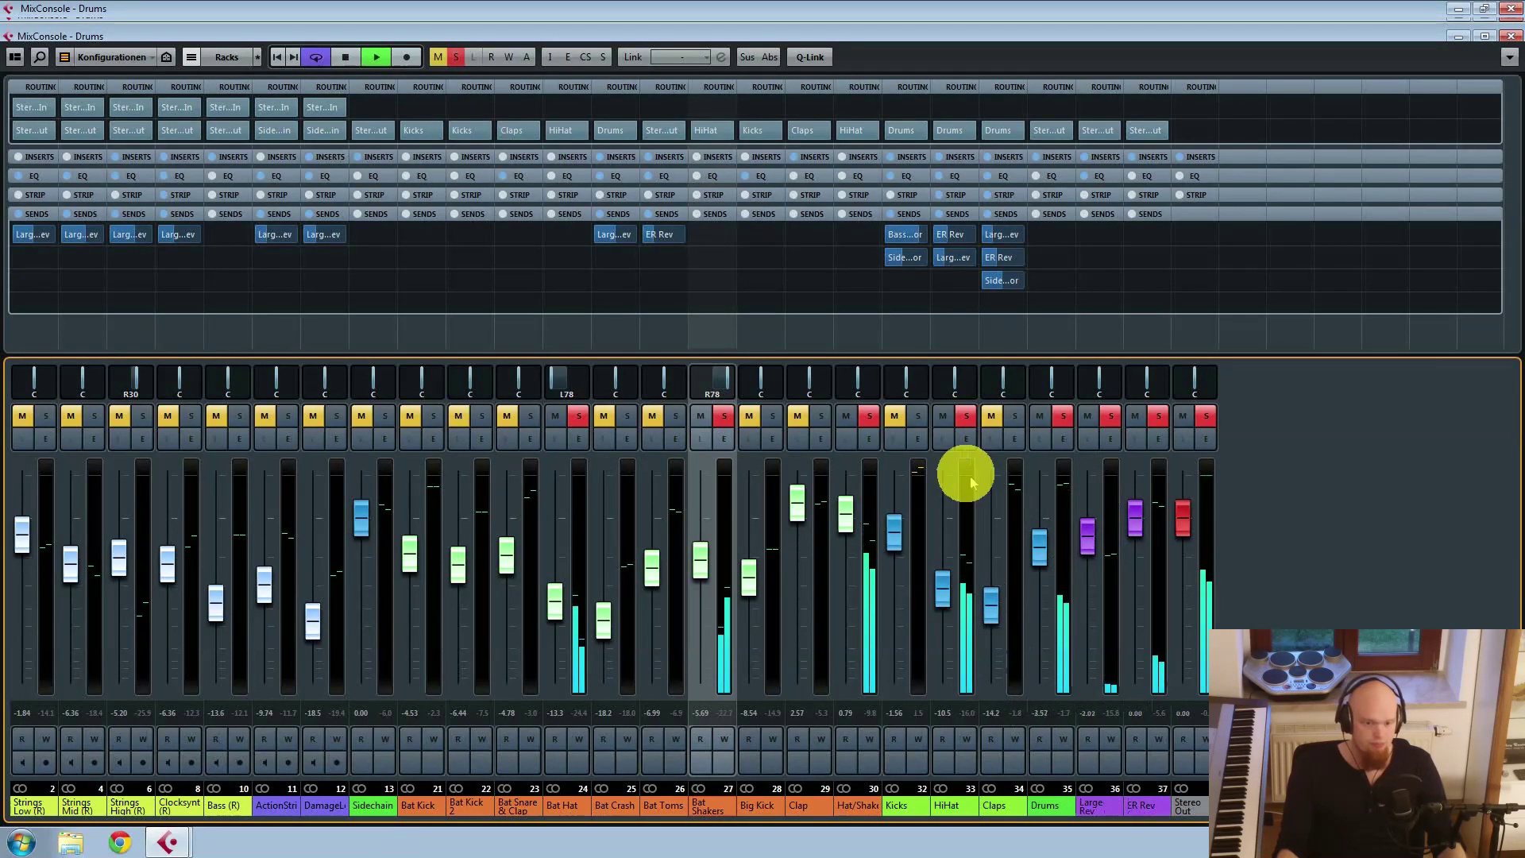
{"action": "left_click", "coordinate": [967, 441]}
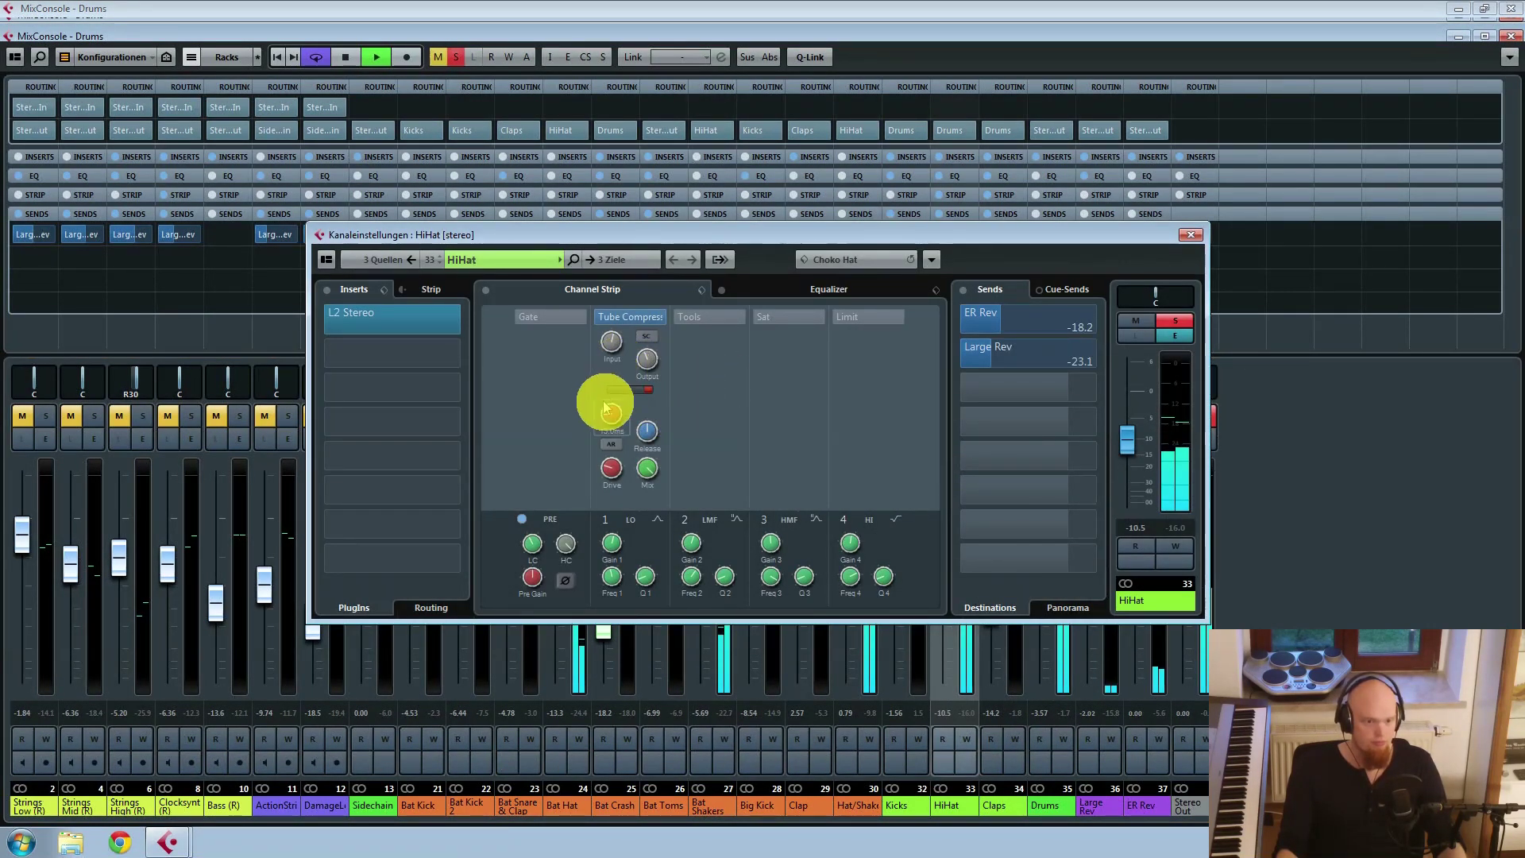
{"action": "key", "text": "space"}
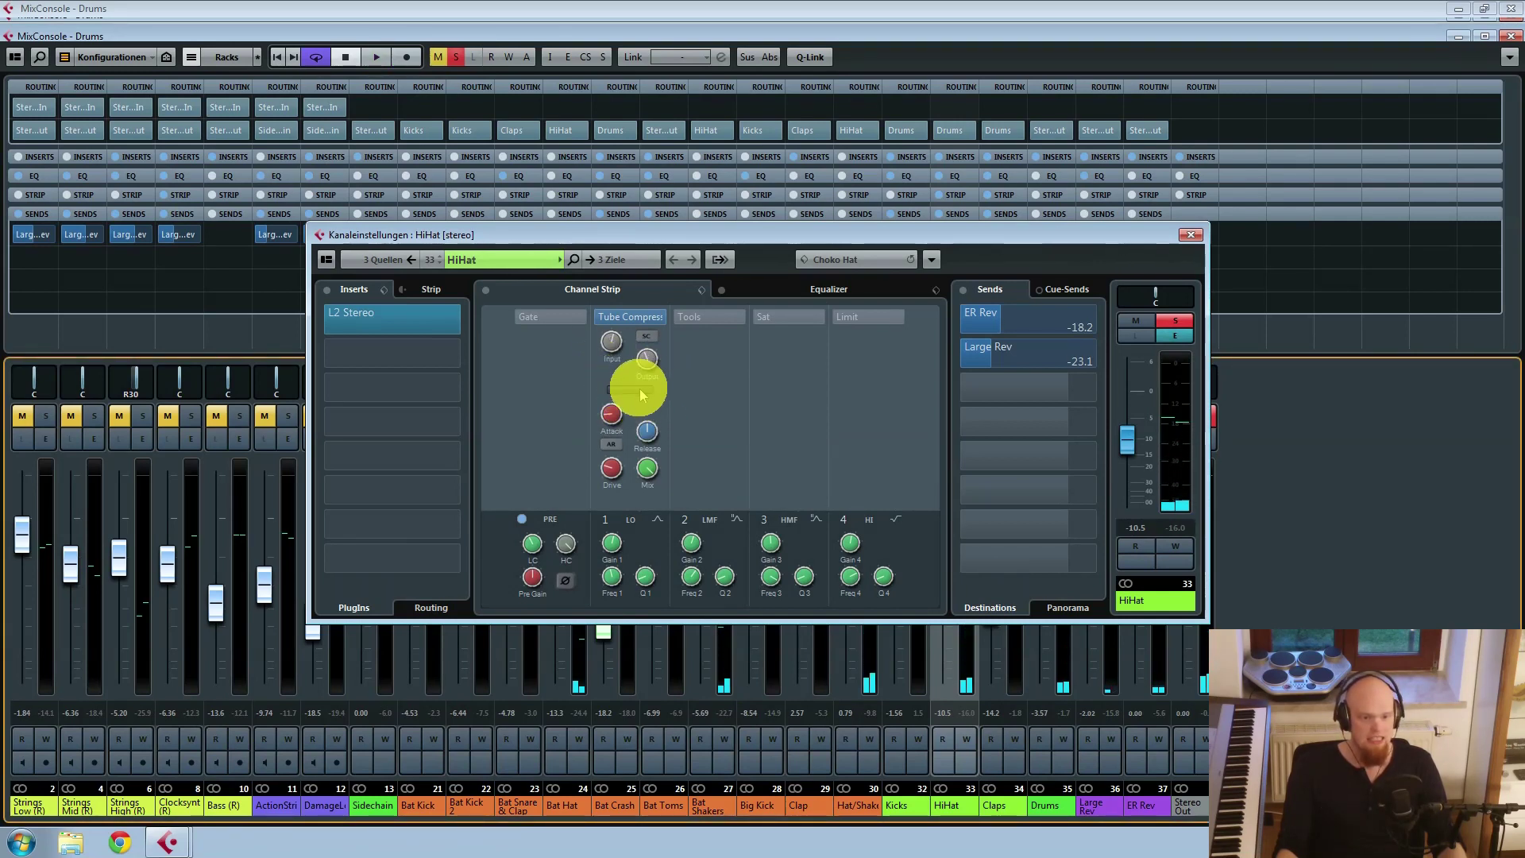
{"action": "left_click", "coordinate": [830, 292]}
{"action": "left_click", "coordinate": [605, 286]}
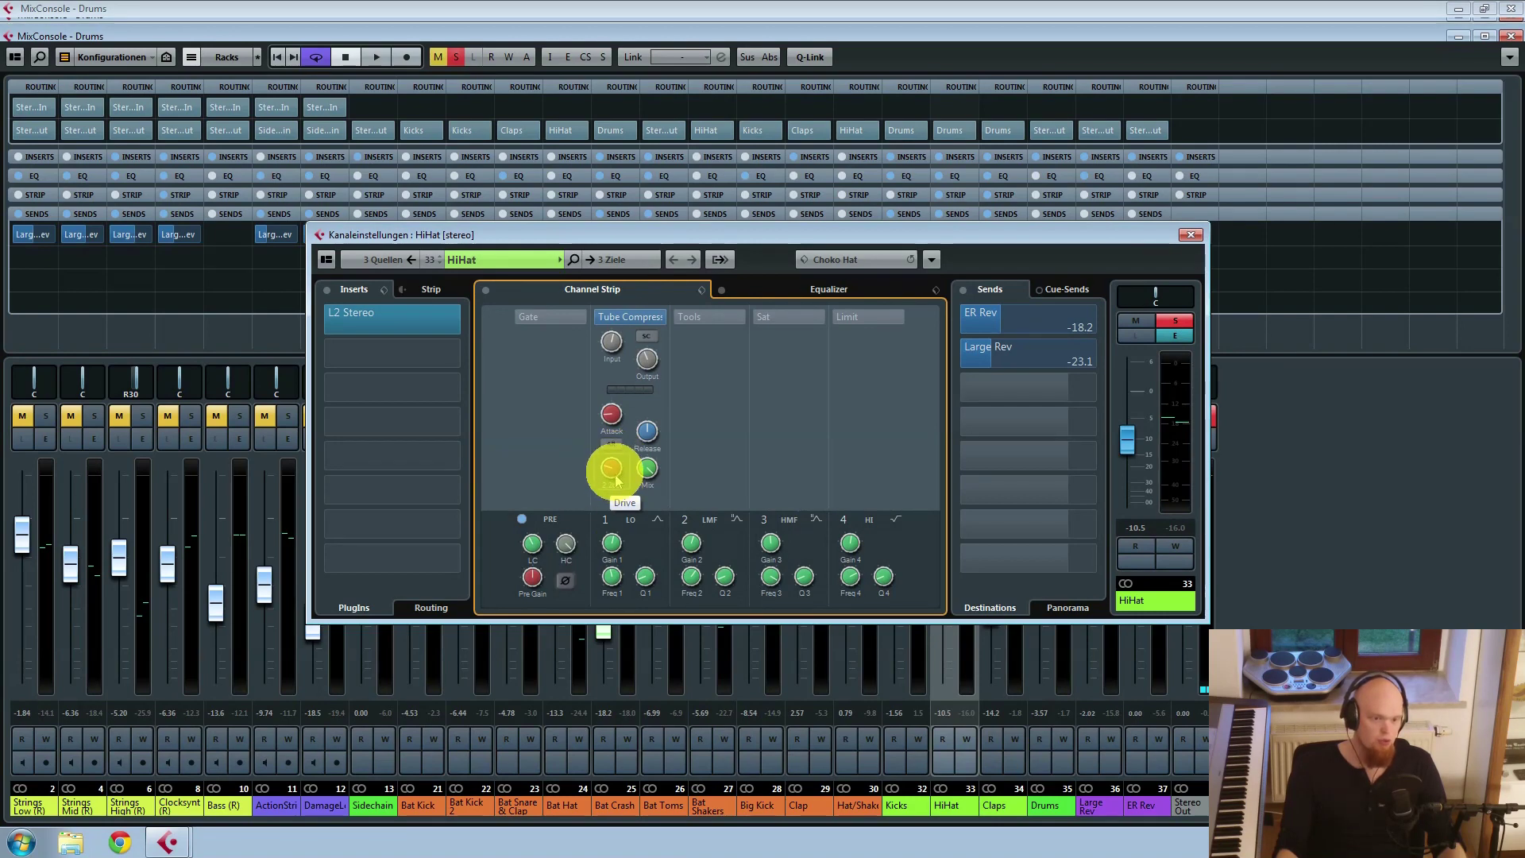
Step: Show the HiHat group's equalizer and vary the band 1 gain while auditioning, ending at 3.0 dB
{"action": "left_click", "coordinate": [829, 289]}
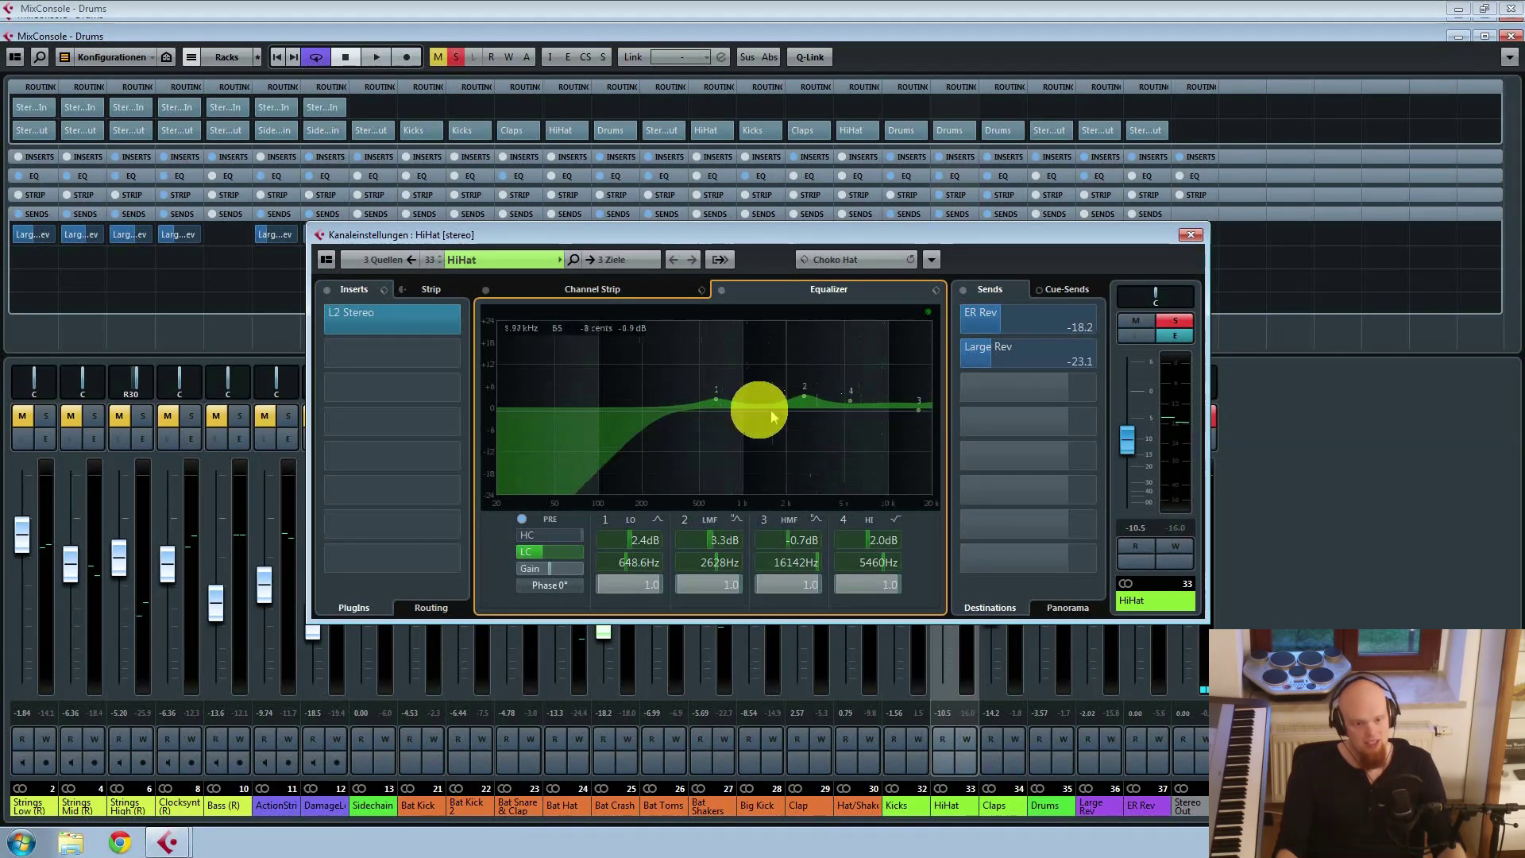
{"action": "left_click_drag", "start_coordinate": [569, 512], "coordinate": [713, 405]}
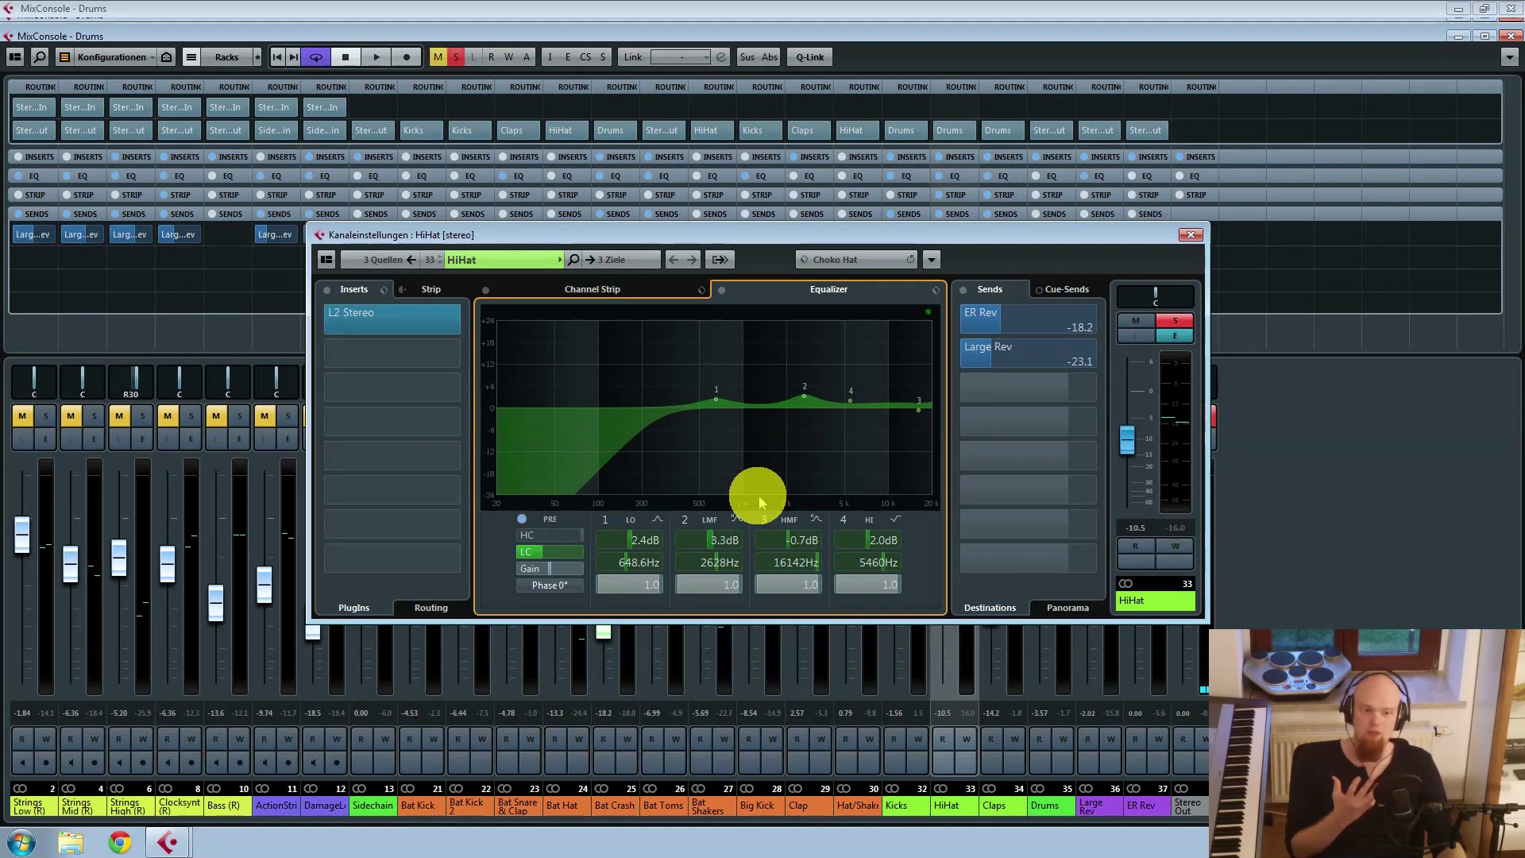
{"action": "key", "text": "space"}
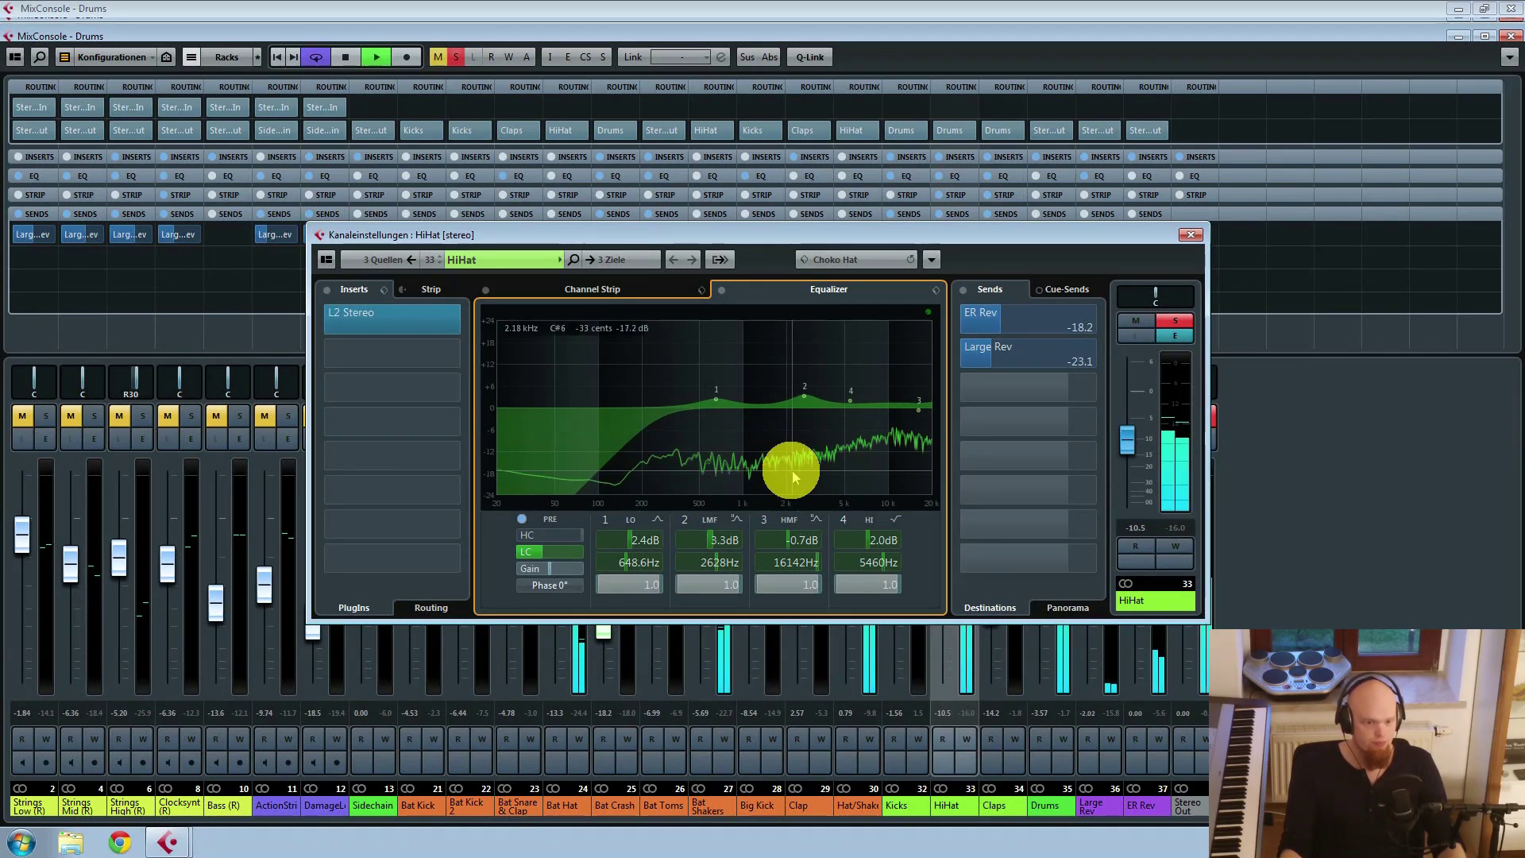
{"action": "scroll", "coordinate": [642, 548], "scroll_direction": "down", "scroll_amount": 10}
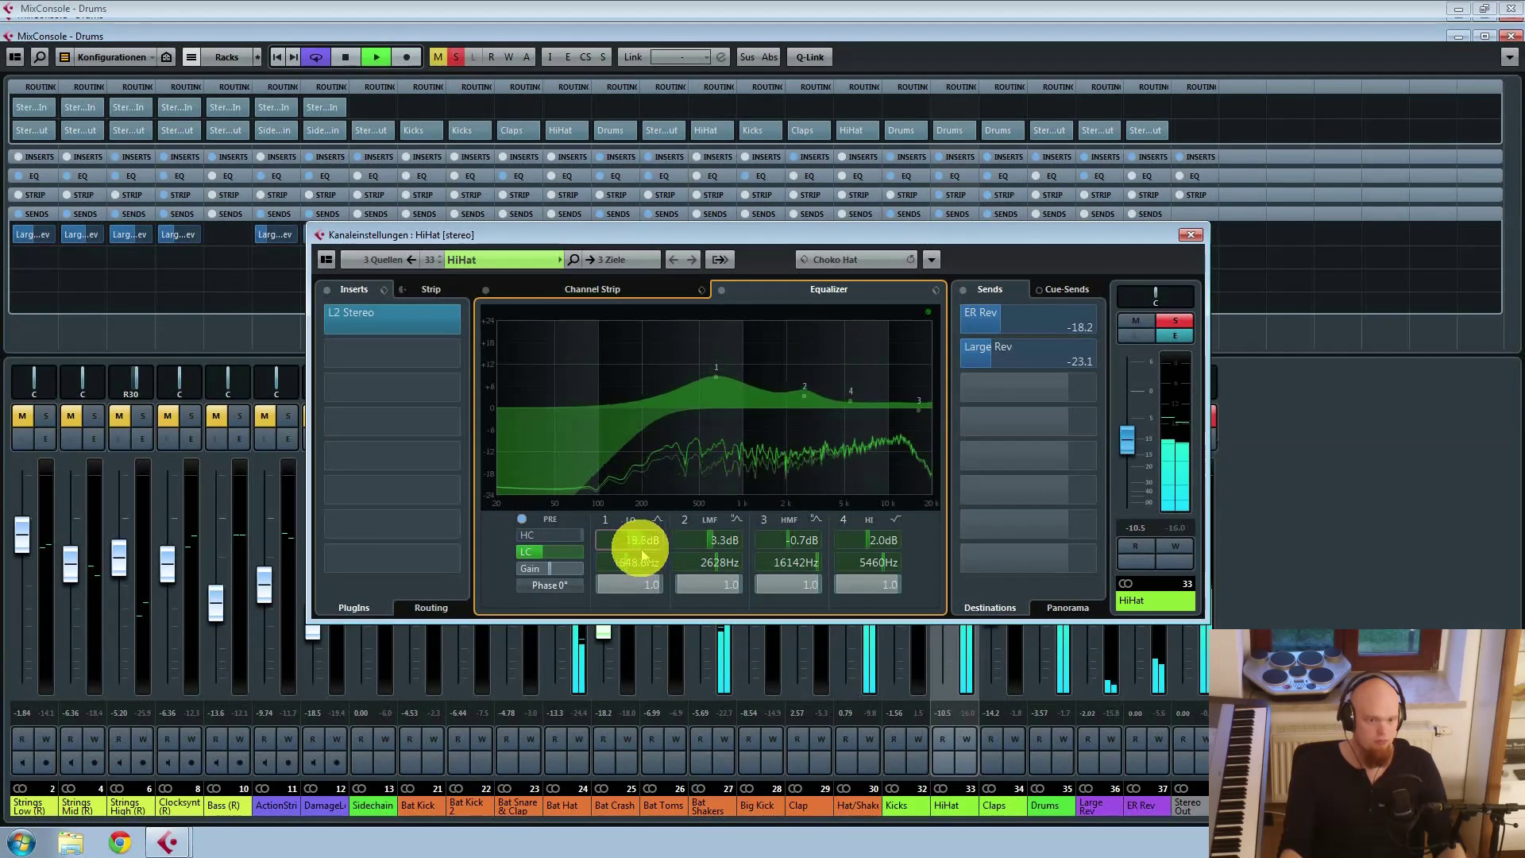
{"action": "scroll", "coordinate": [633, 554], "scroll_direction": "up", "scroll_amount": 15}
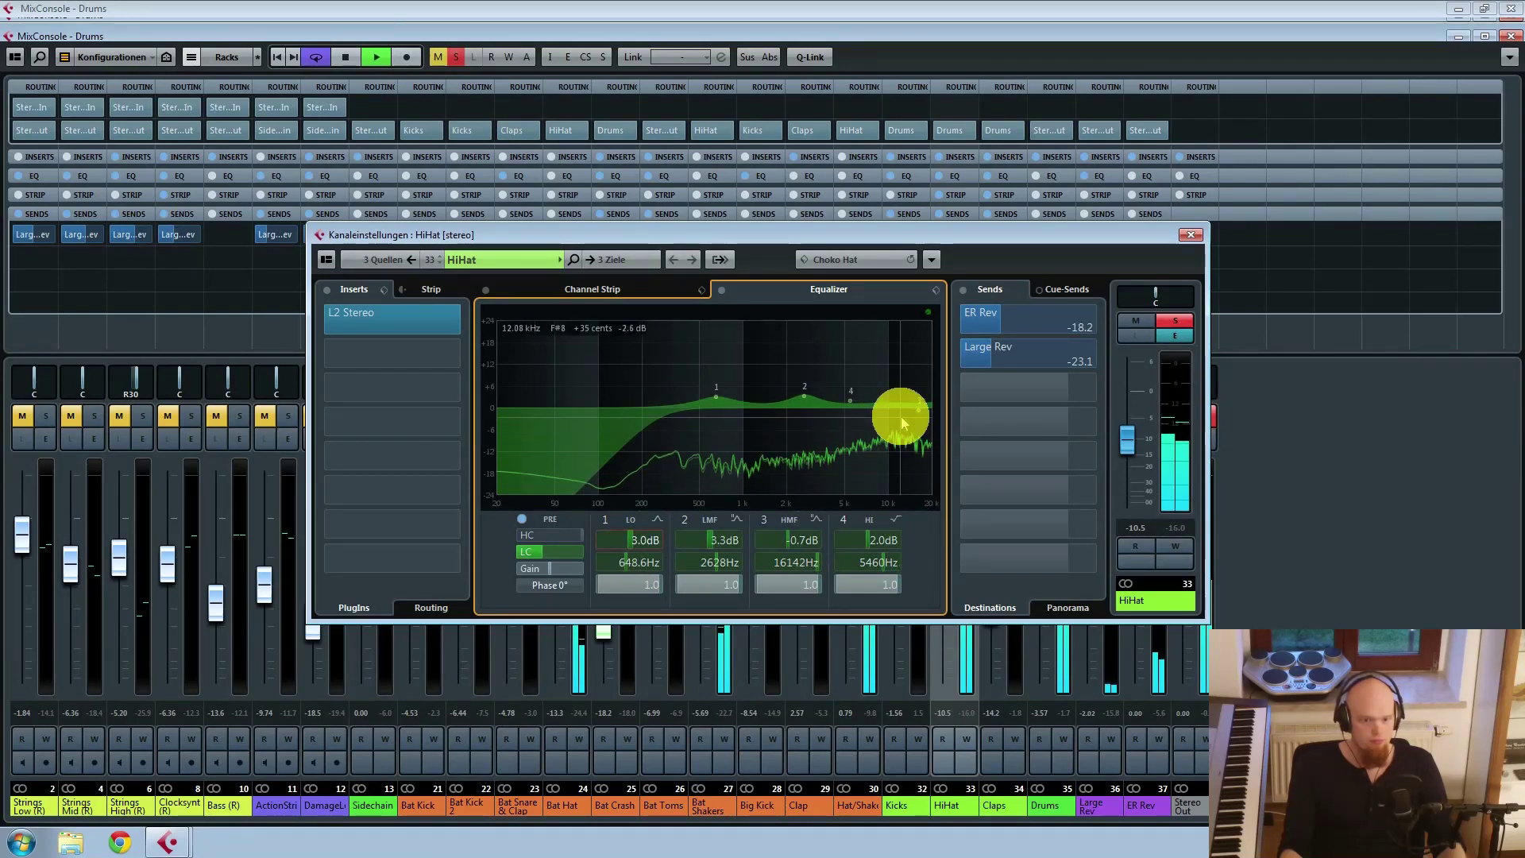
{"action": "key", "text": "space"}
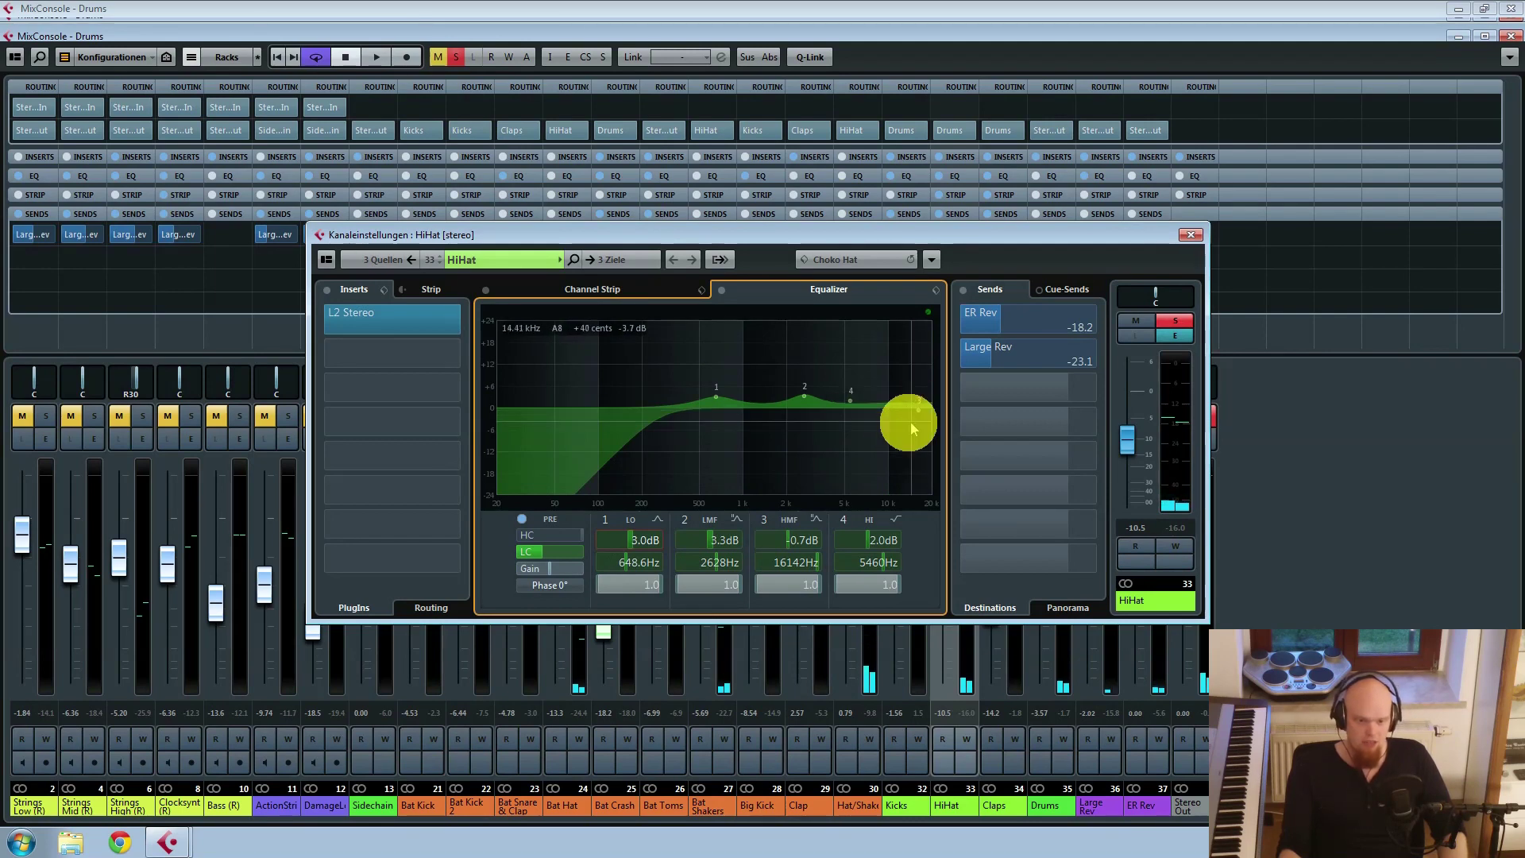
Step: Set HiHat EQ band 3 to -1.5 dB at 15156 Hz with Q 2.2, and audition with band 4 toggled
{"action": "left_click_drag", "start_coordinate": [918, 419], "coordinate": [916, 417]}
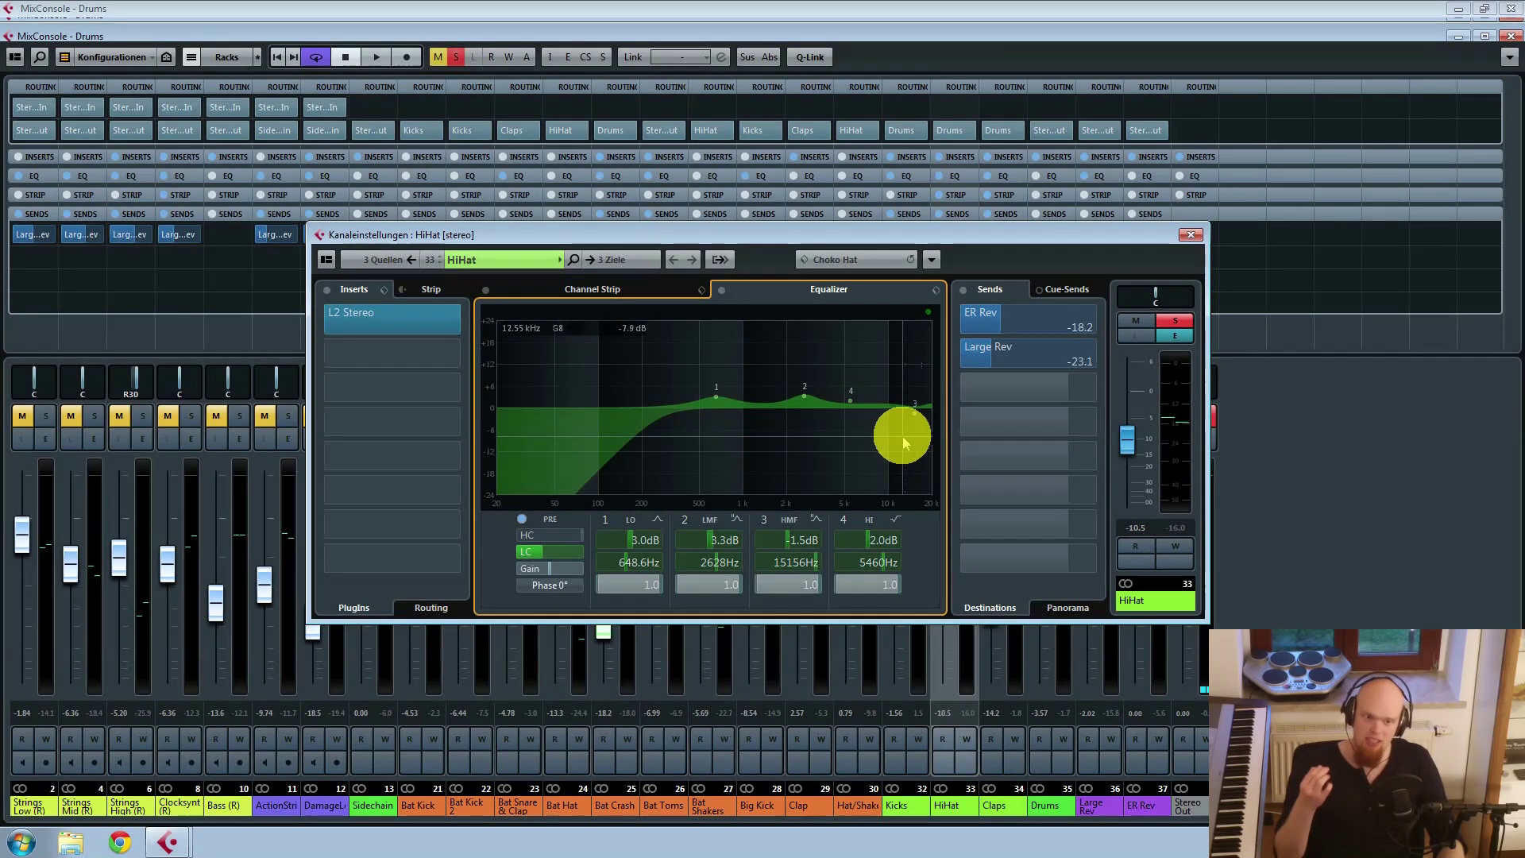
{"action": "key", "text": "space"}
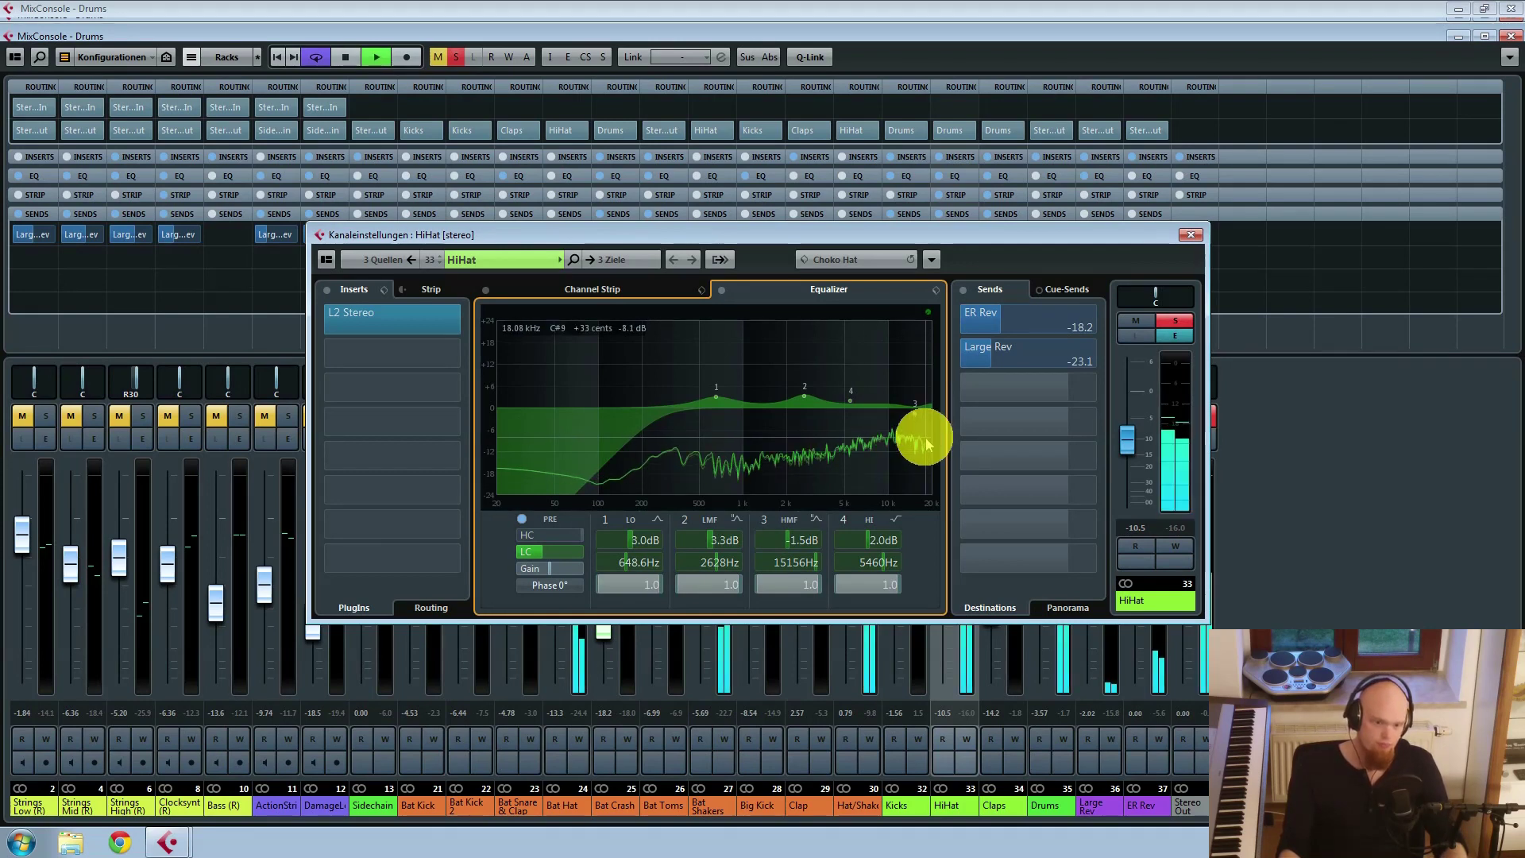
{"action": "left_click", "coordinate": [834, 520]}
{"action": "left_click", "coordinate": [833, 520]}
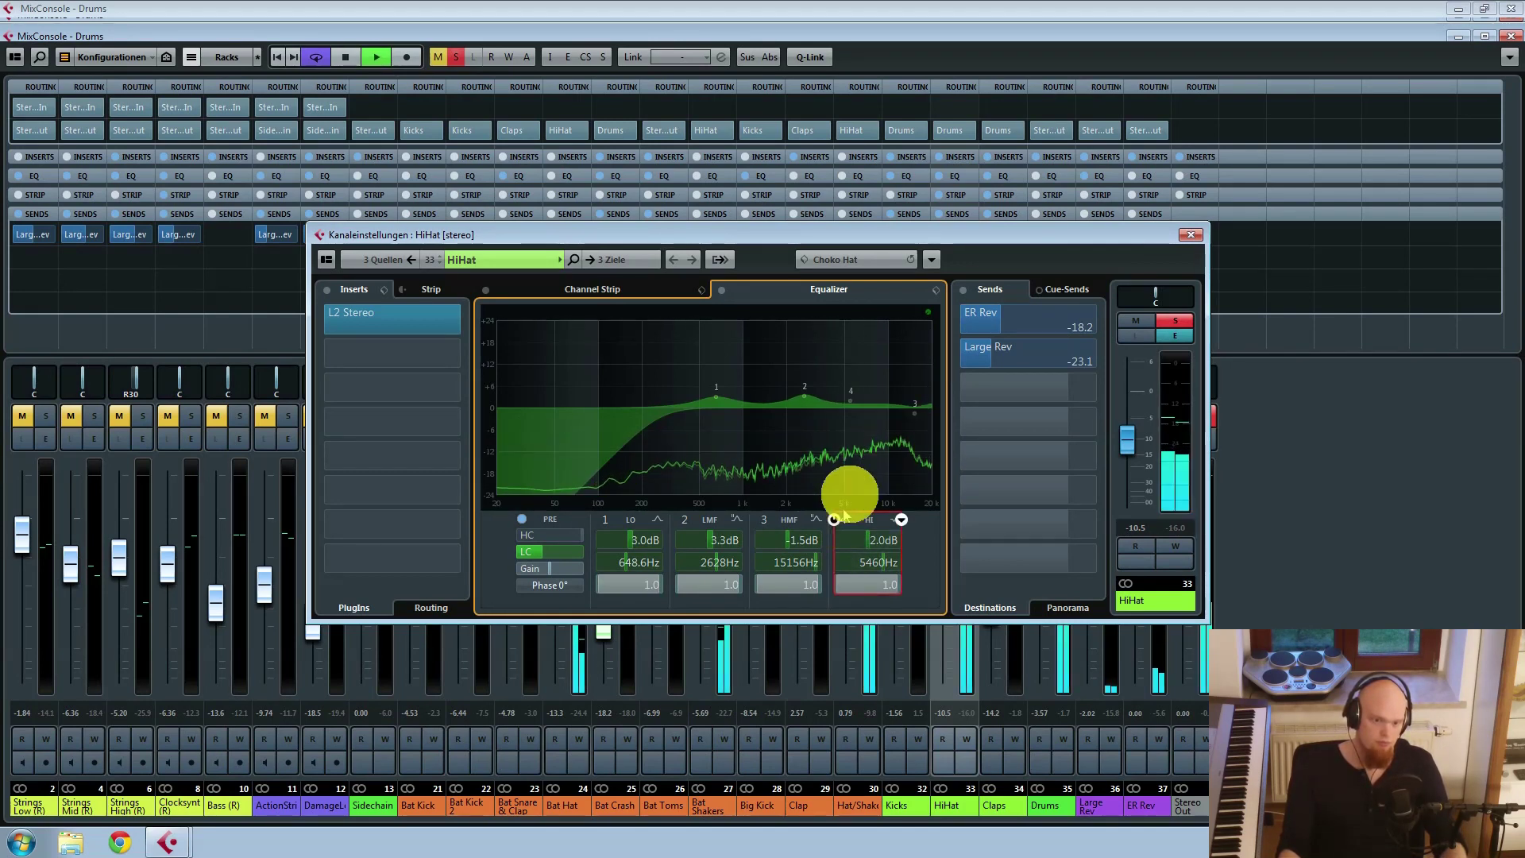
{"action": "scroll", "coordinate": [905, 424], "scroll_direction": "up", "scroll_amount": 4}
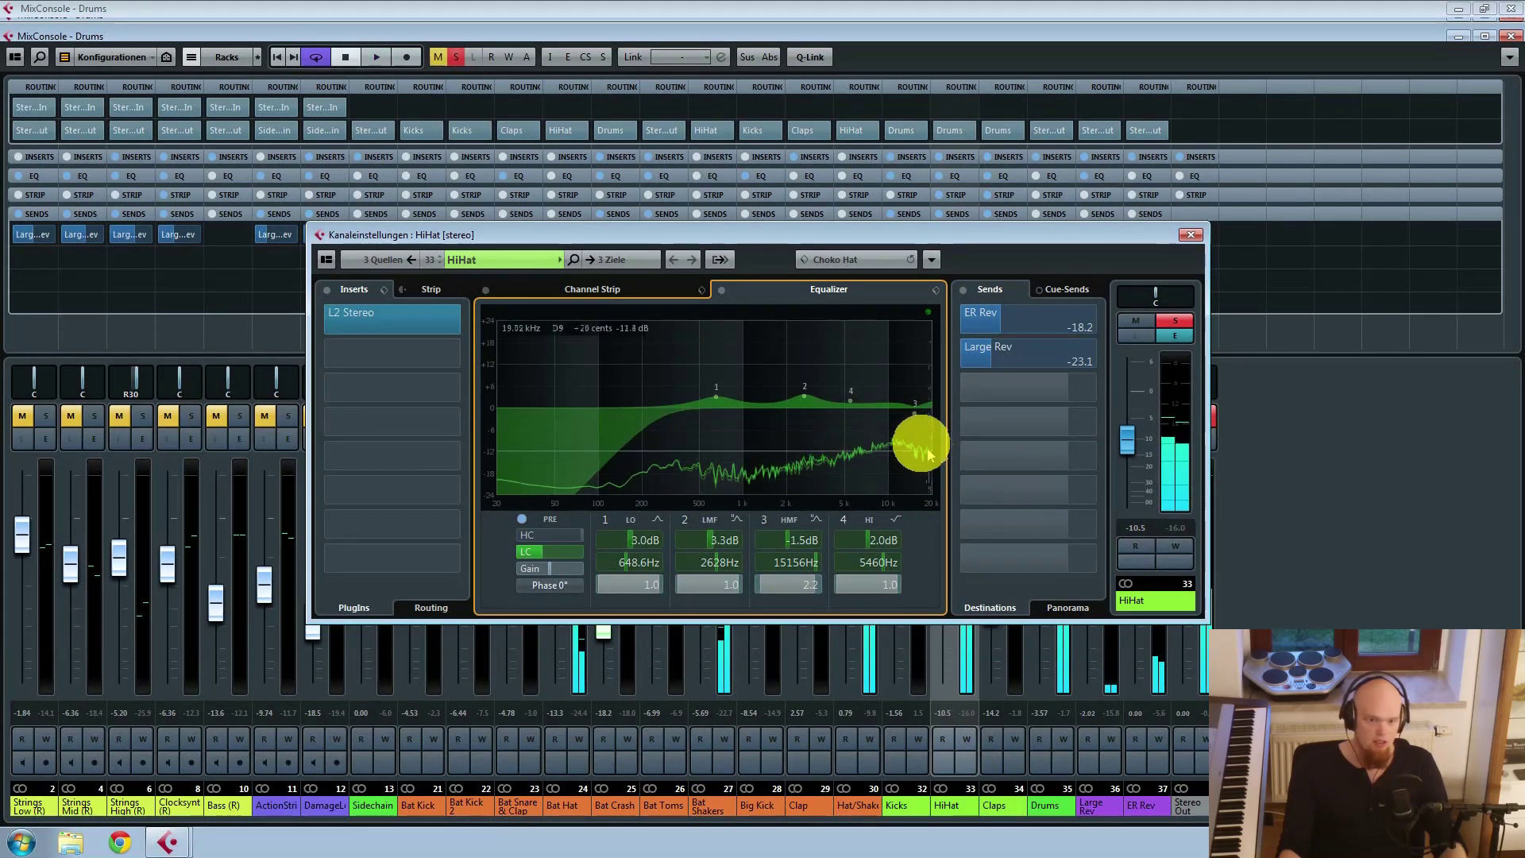
{"action": "key", "text": "space"}
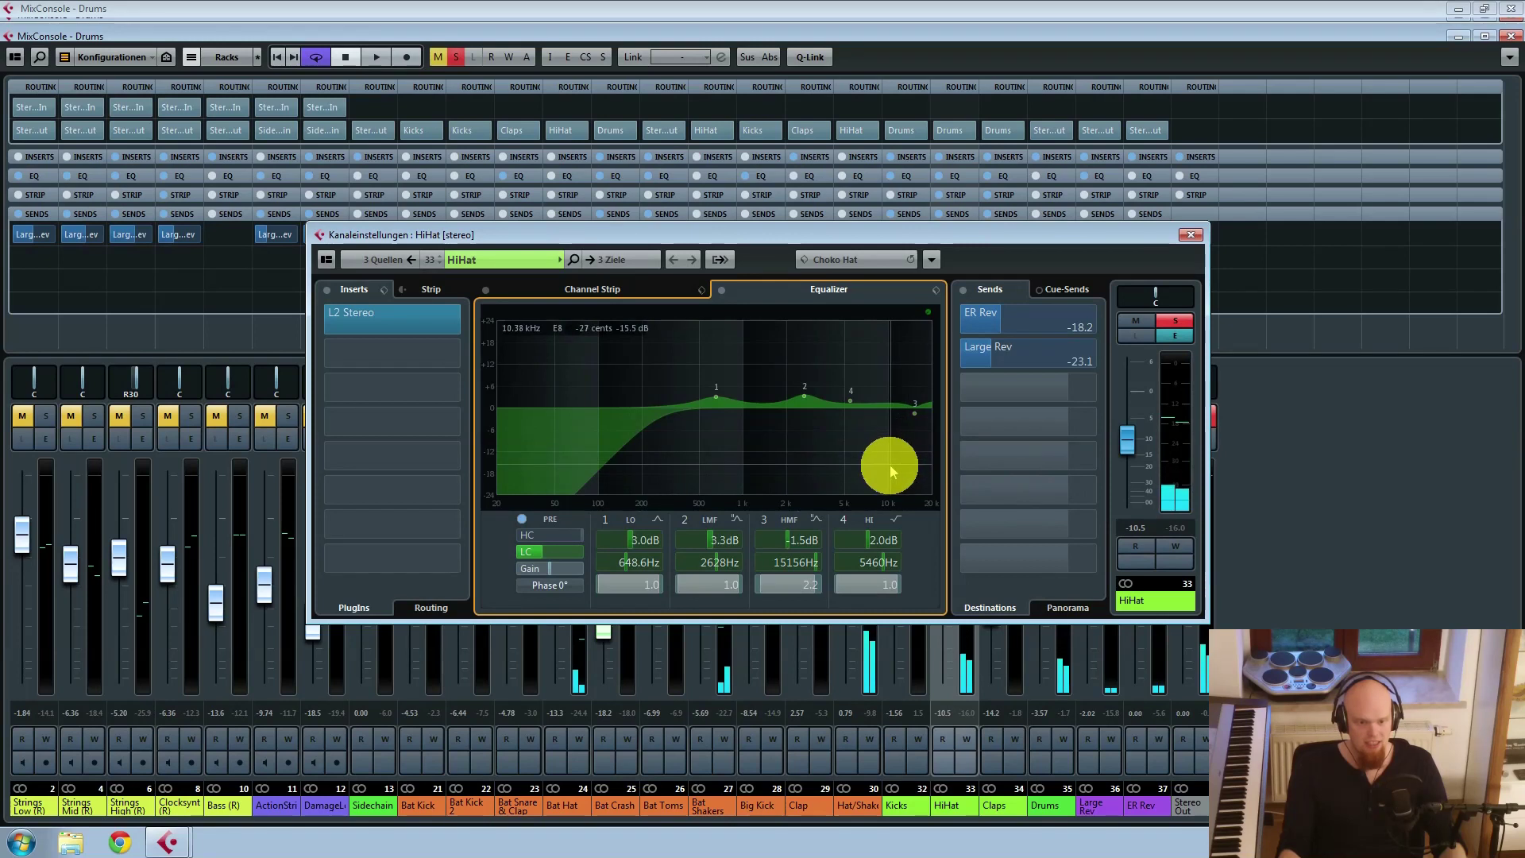
Step: Shift HiHat EQ band 3 to -2.4 dB at 12545 Hz while auditioning, and close the HiHat channel settings
{"action": "key", "text": "space"}
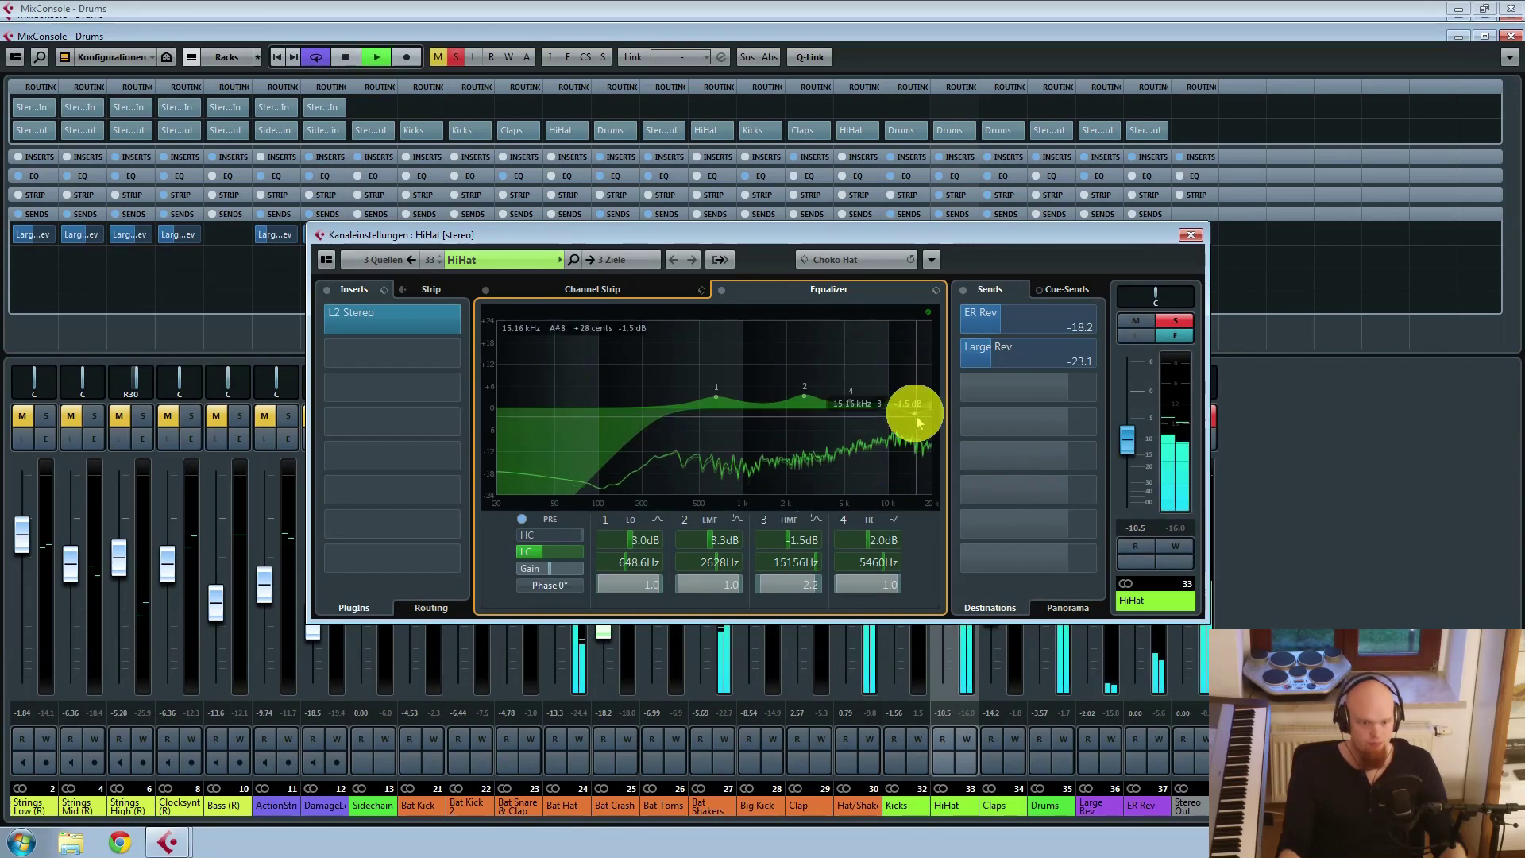
{"action": "left_click_drag", "start_coordinate": [913, 410], "coordinate": [904, 418]}
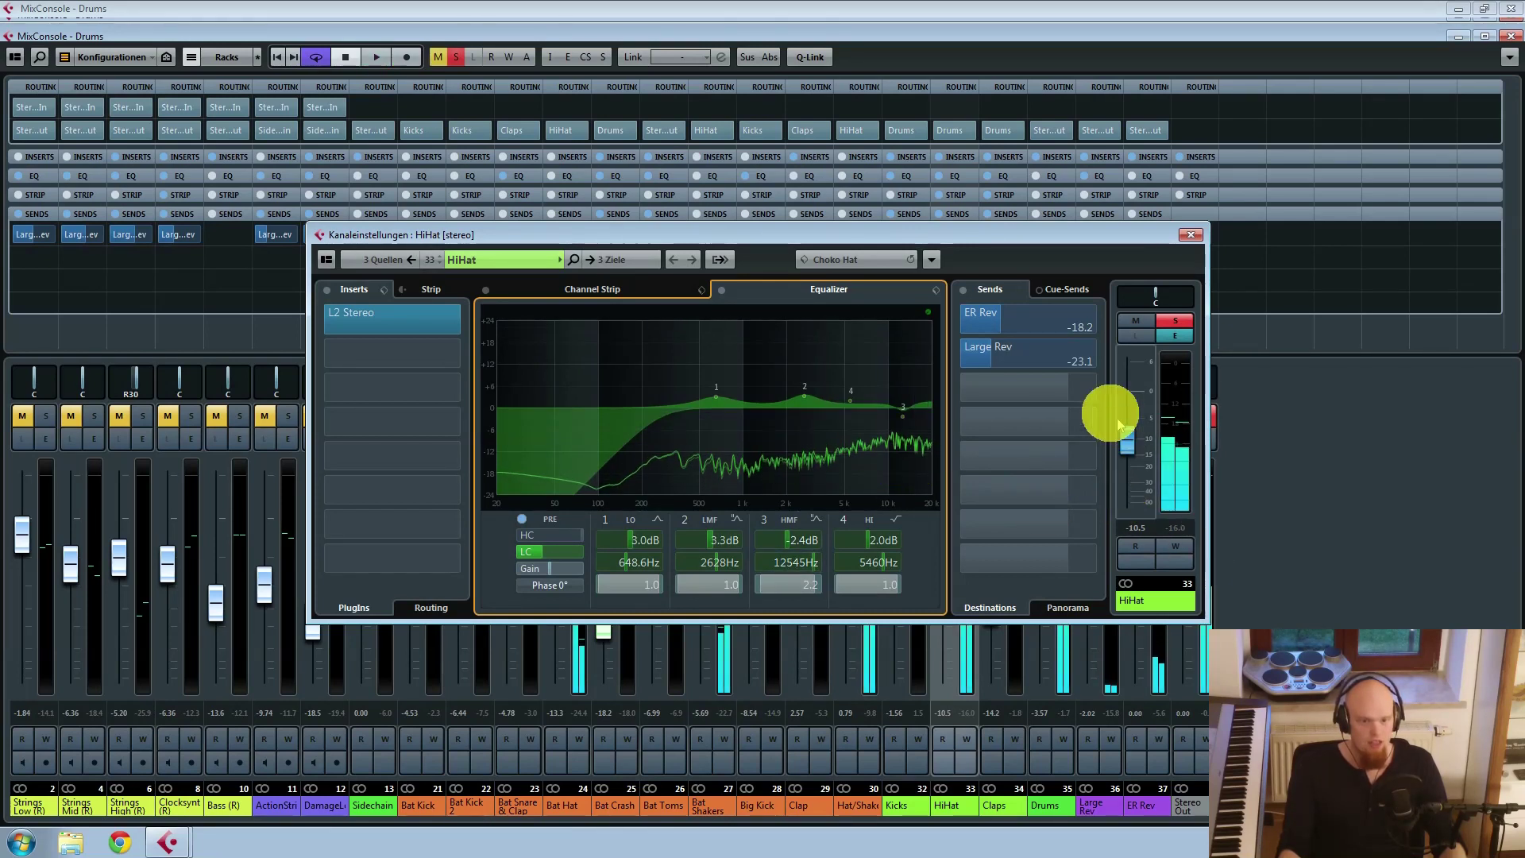
{"action": "key", "text": "space"}
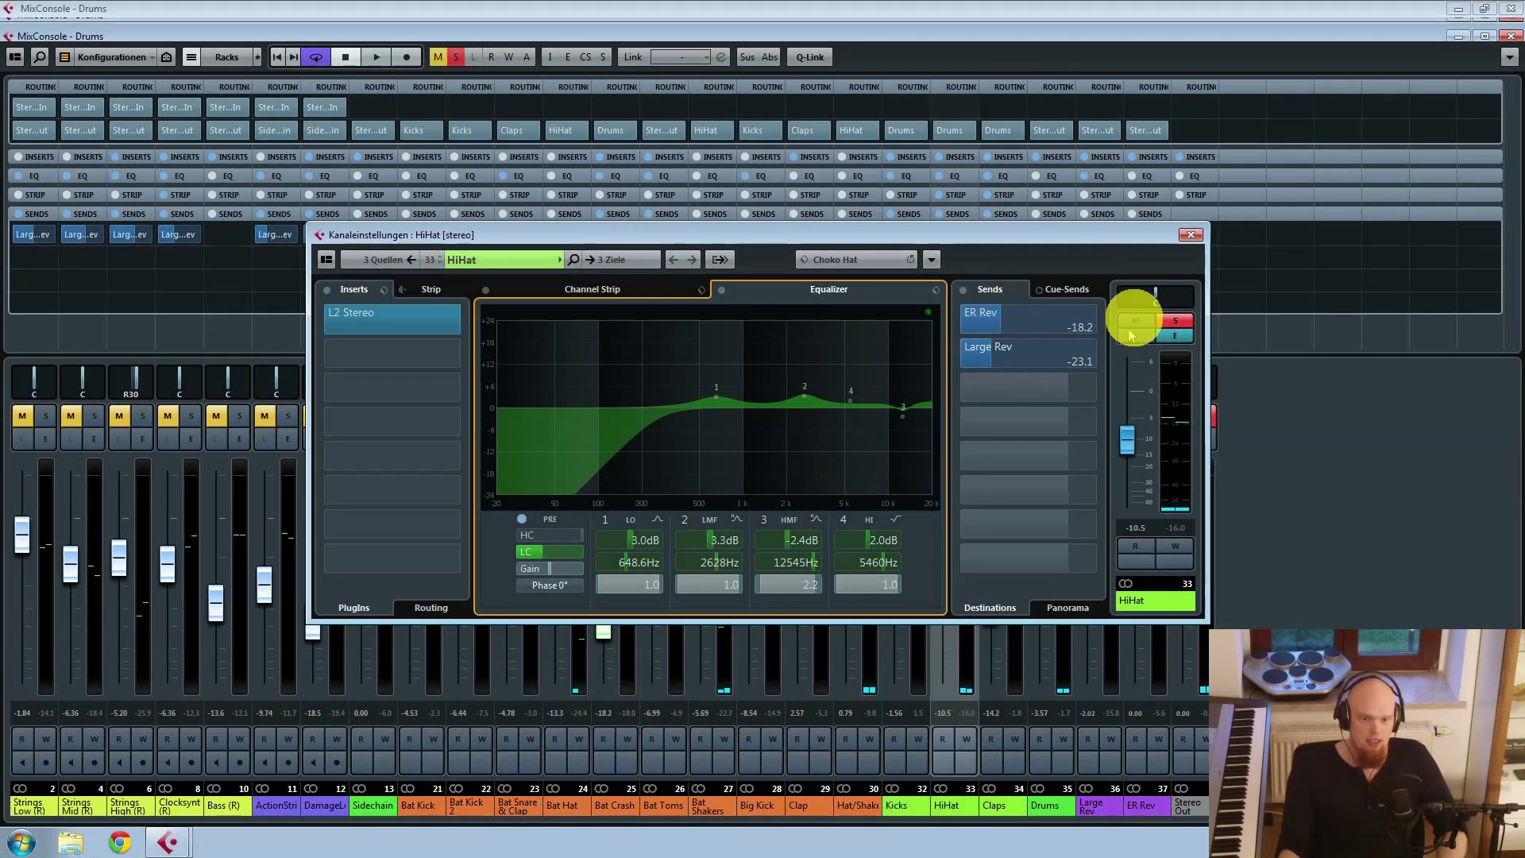
{"action": "left_click", "coordinate": [1191, 235]}
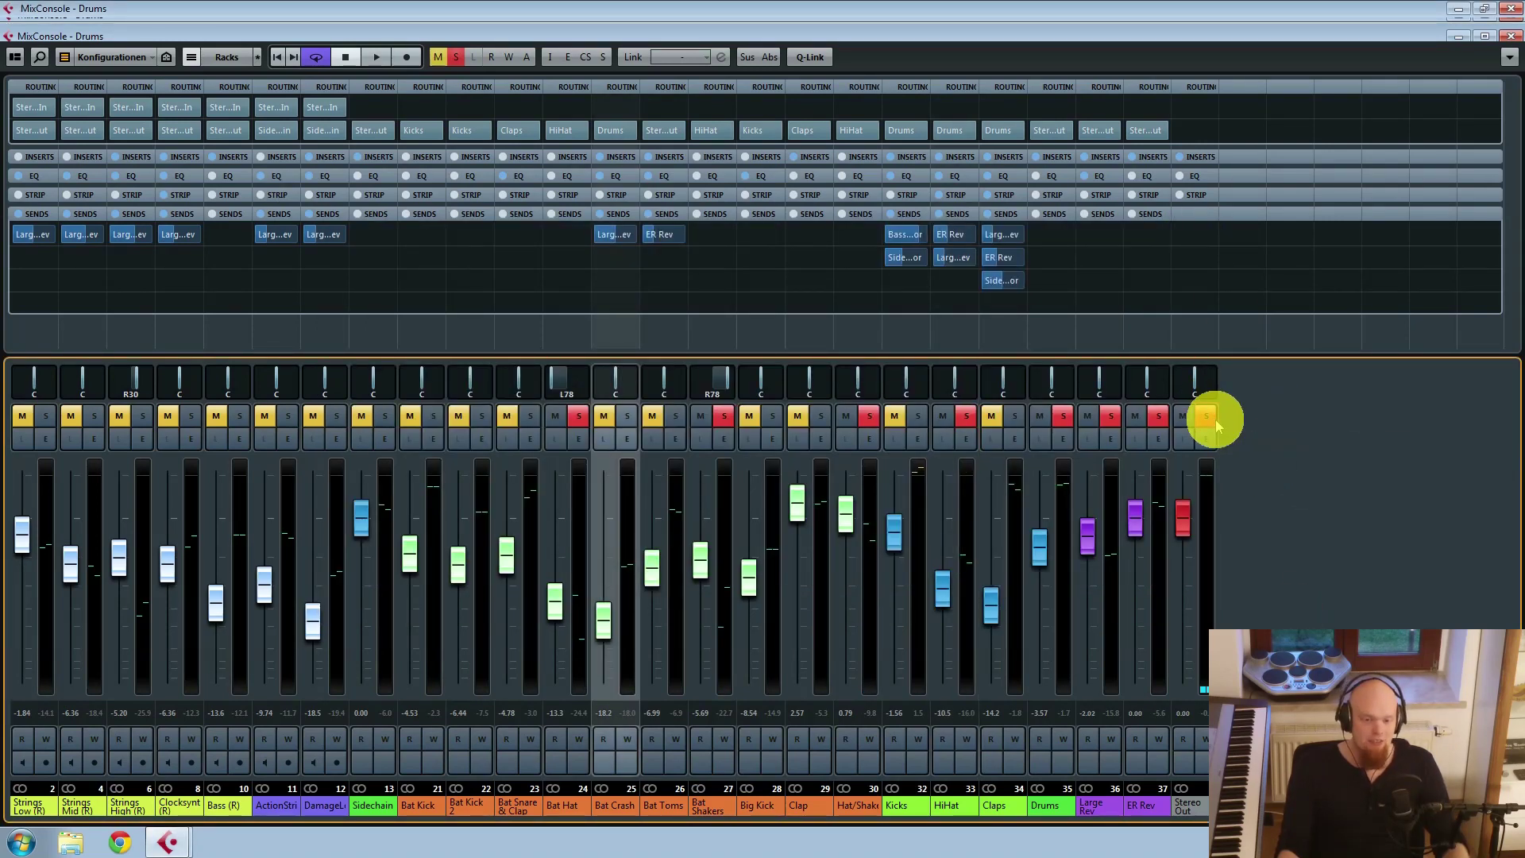
Step: Clear the active solos, solo the Bat Crash channel and open its channel settings
{"action": "left_click", "coordinate": [1206, 416]}
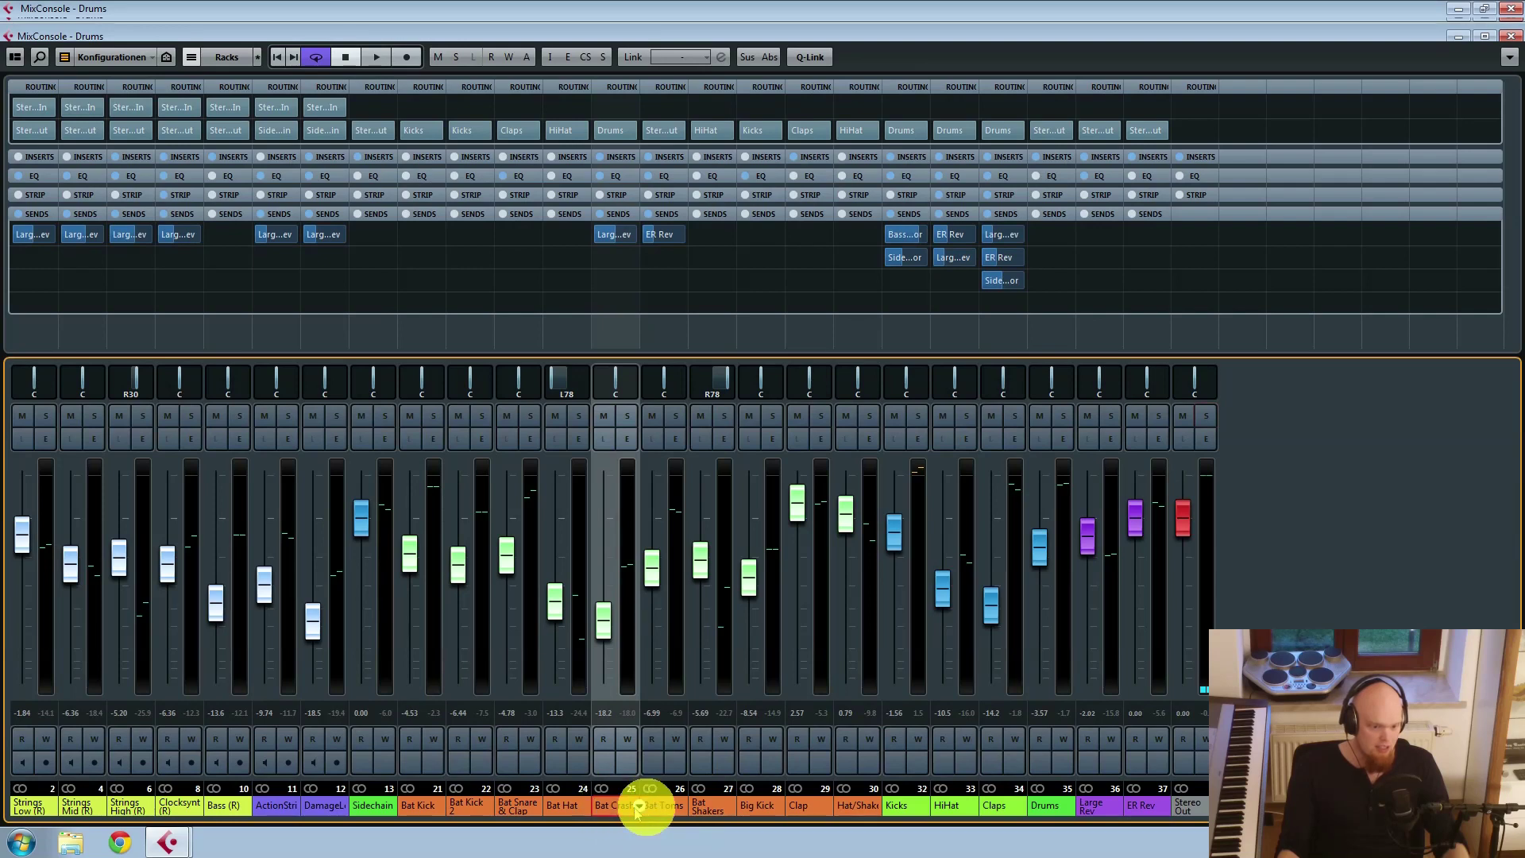
{"action": "left_click", "coordinate": [665, 812]}
{"action": "left_click", "coordinate": [627, 623]}
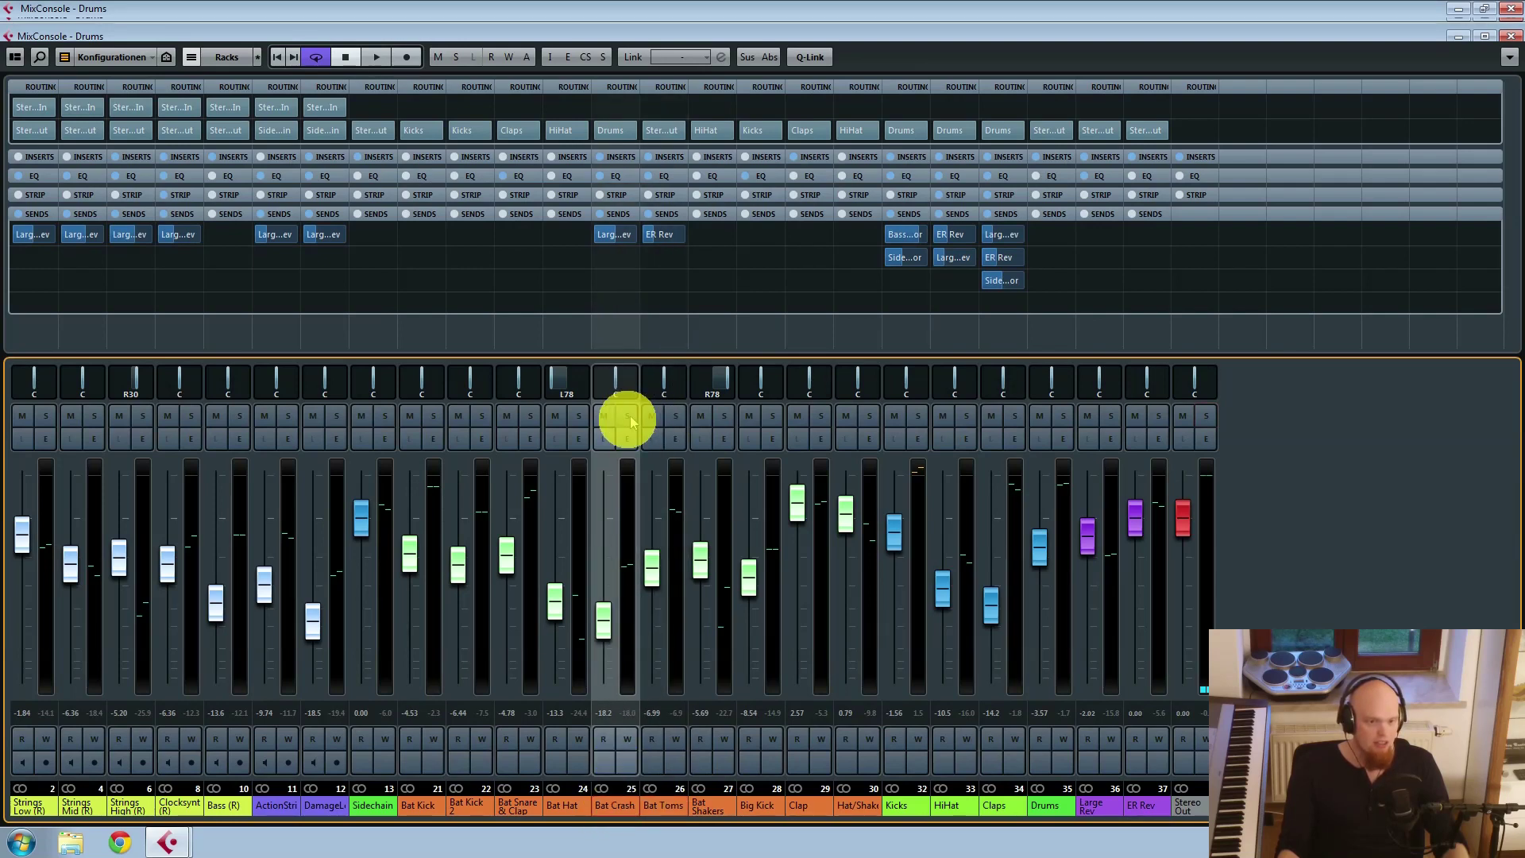
{"action": "left_click", "coordinate": [627, 418]}
{"action": "left_click", "coordinate": [628, 440]}
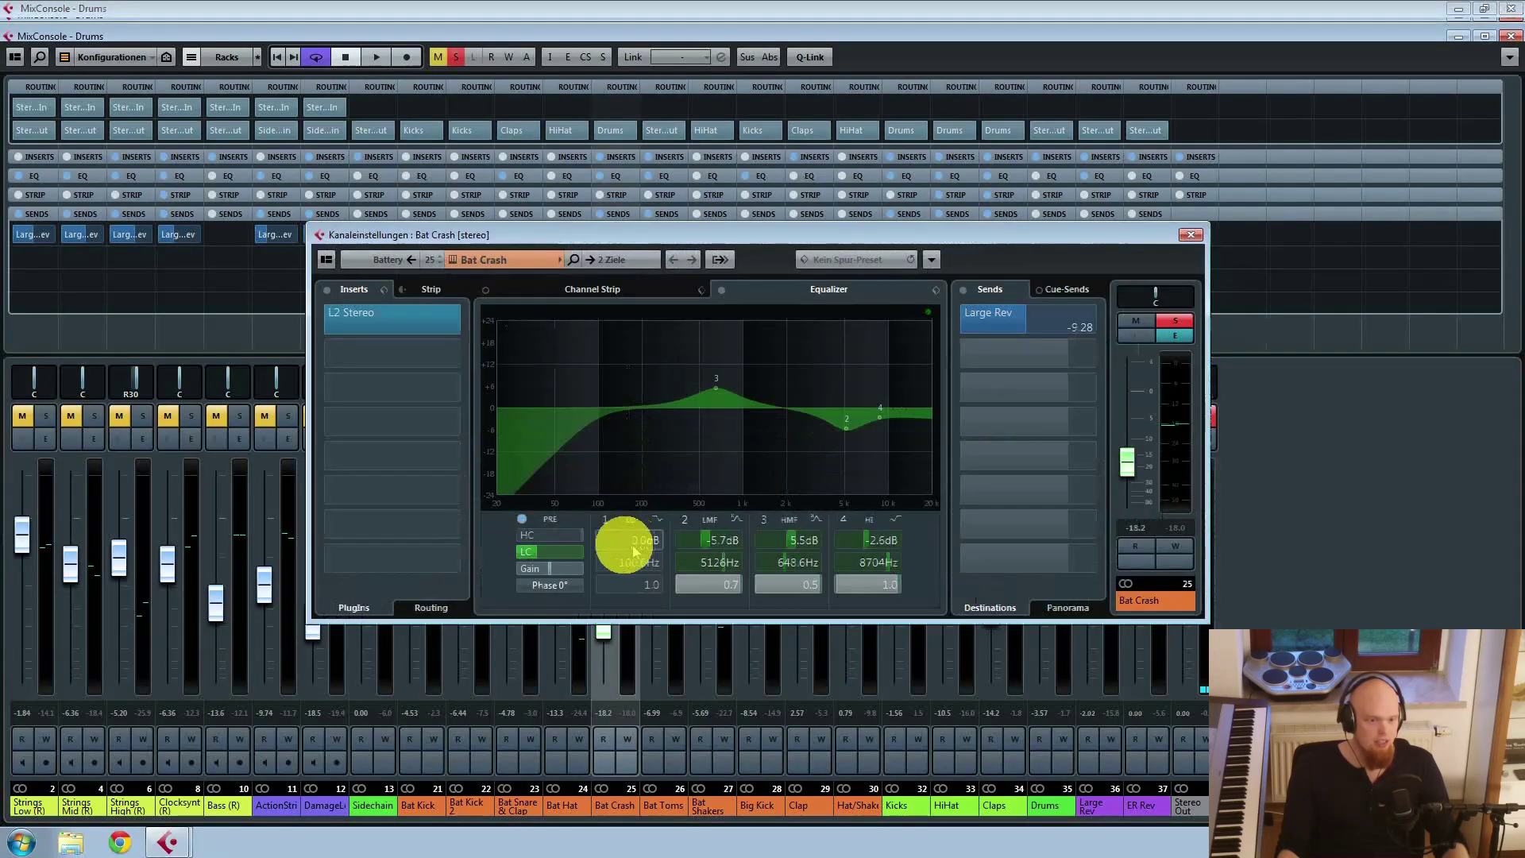
Step: Review the Bat Crash channel's L2 Stereo insert and its channel strip
{"action": "left_click", "coordinate": [367, 317]}
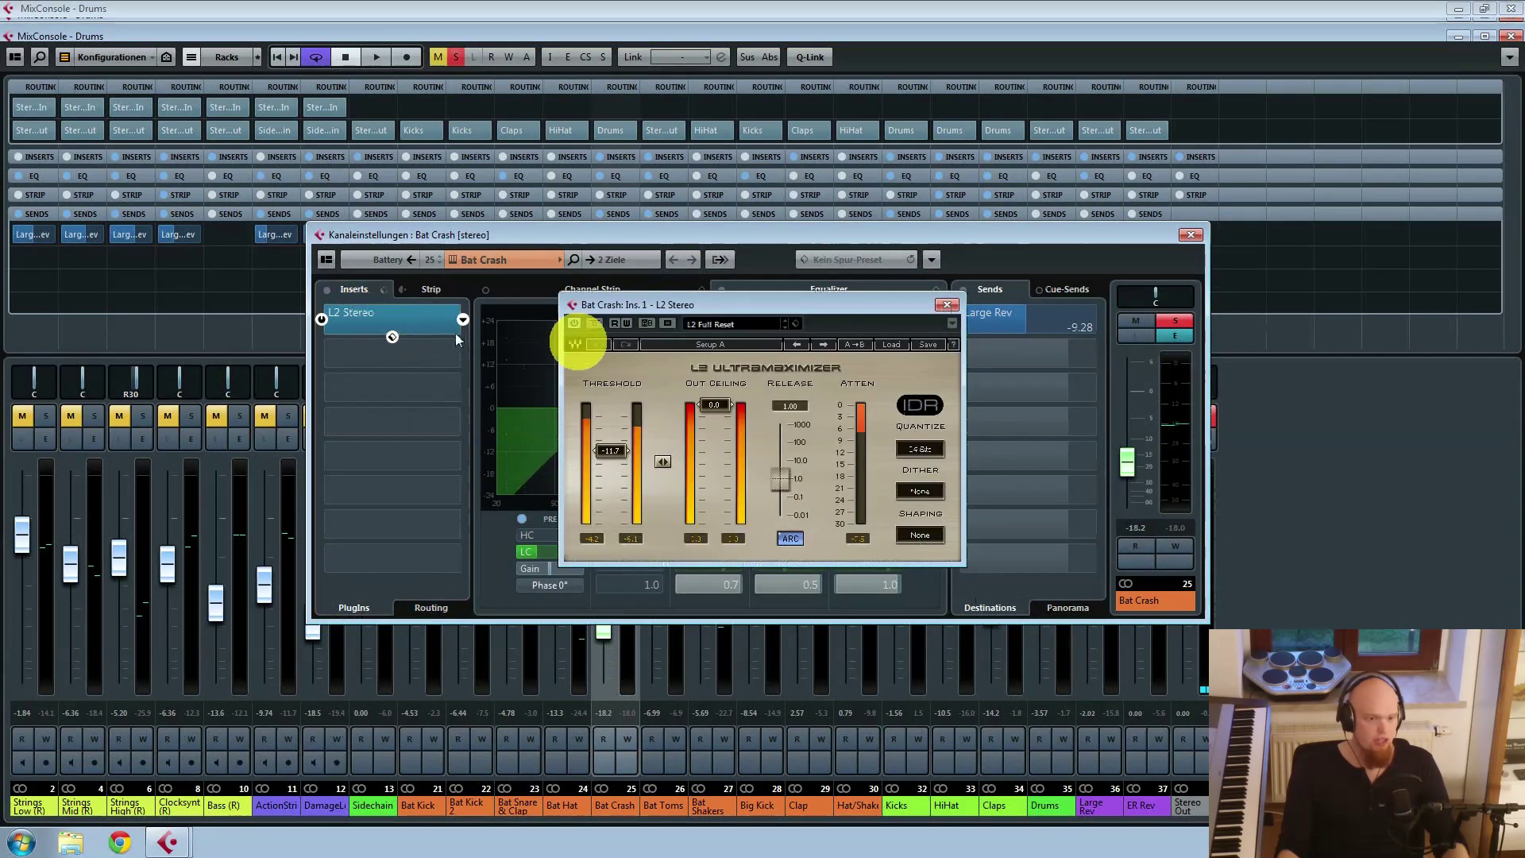
{"action": "left_click", "coordinate": [947, 304]}
{"action": "left_click", "coordinate": [585, 286]}
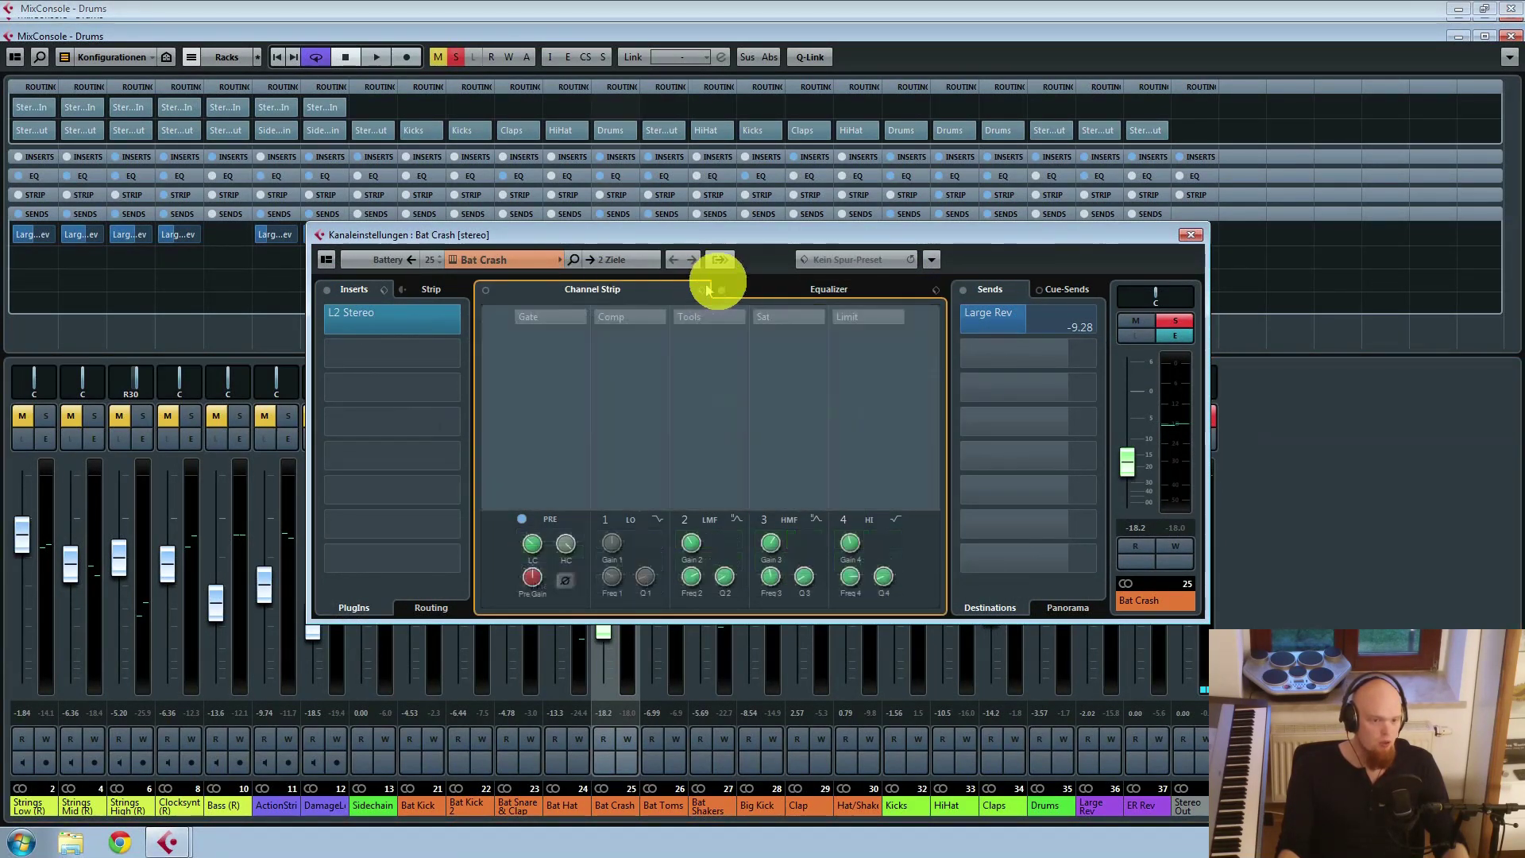
Step: Audition the Bat Crash EQ, set band 3 gain to 3.2 dB and band 2 gain to -3.4 dB, and close the channel settings
{"action": "left_click", "coordinate": [776, 290]}
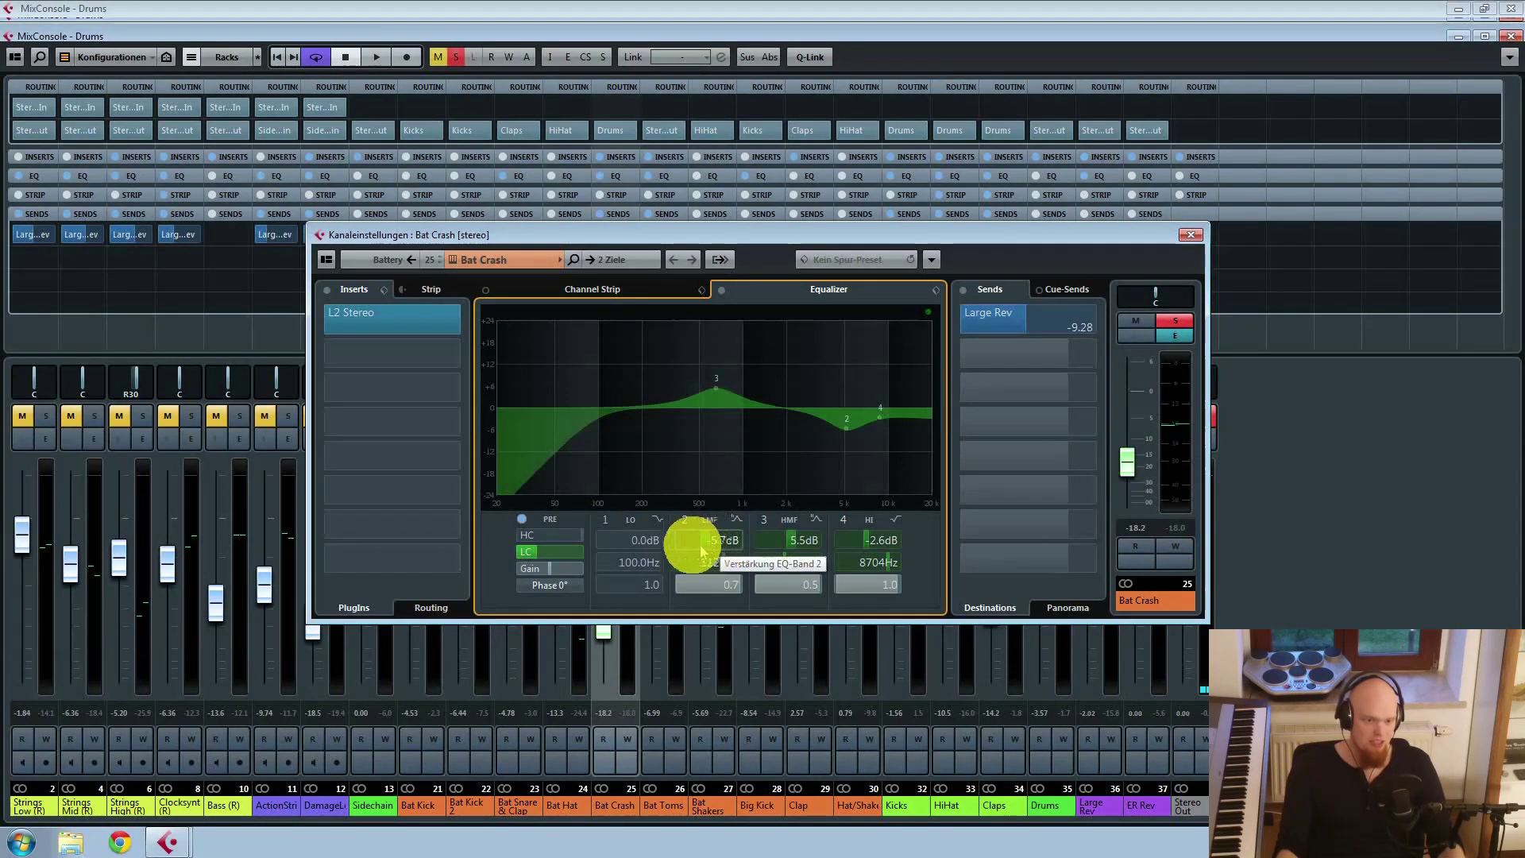
{"action": "key", "text": "space"}
{"action": "scroll", "coordinate": [791, 540], "scroll_direction": "down", "scroll_amount": 15}
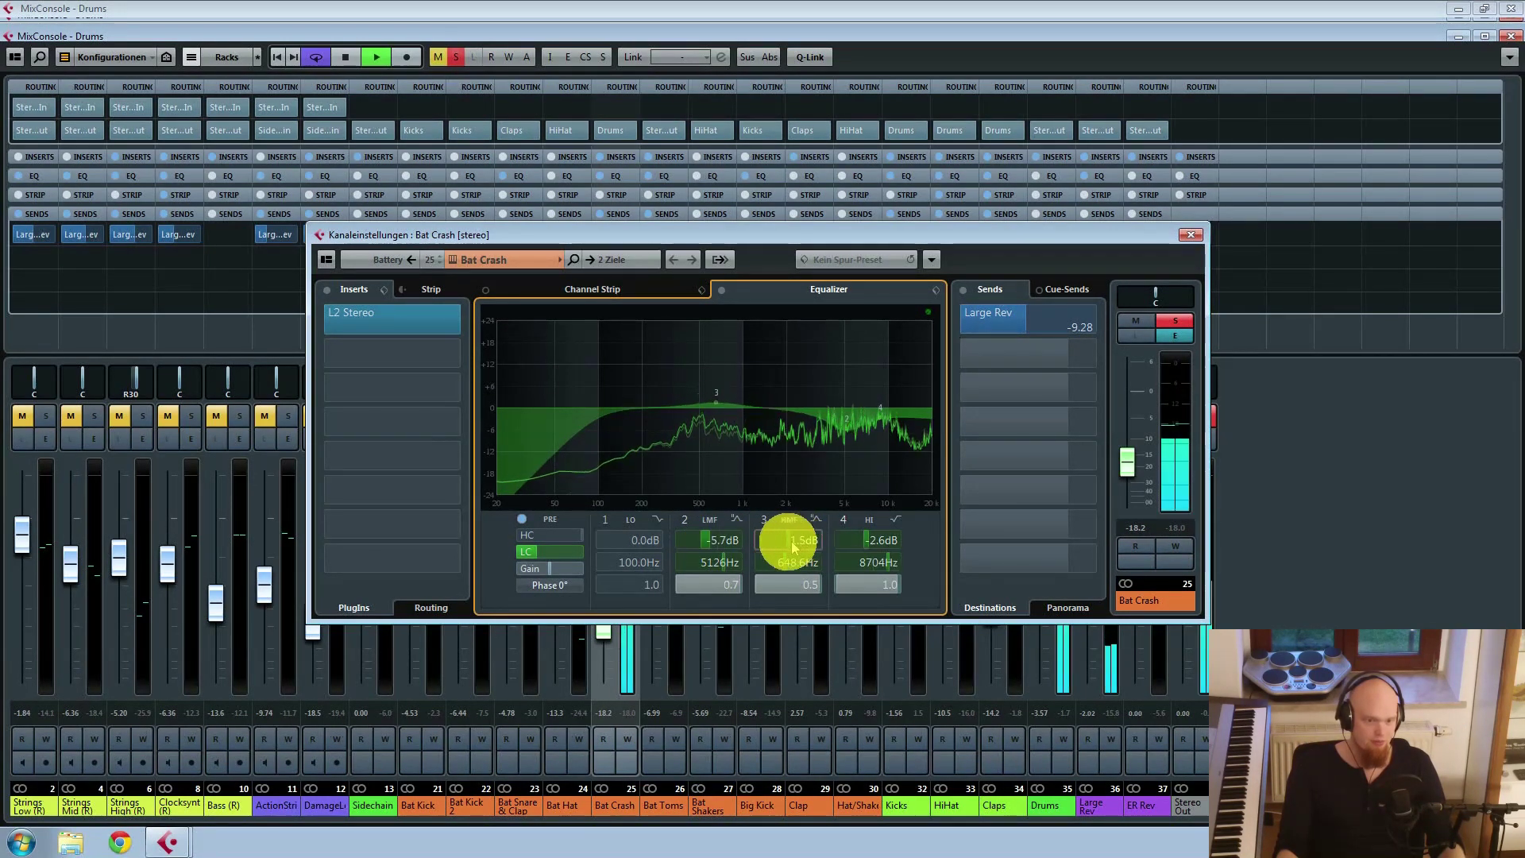
{"action": "scroll", "coordinate": [790, 543], "scroll_direction": "up", "scroll_amount": 20}
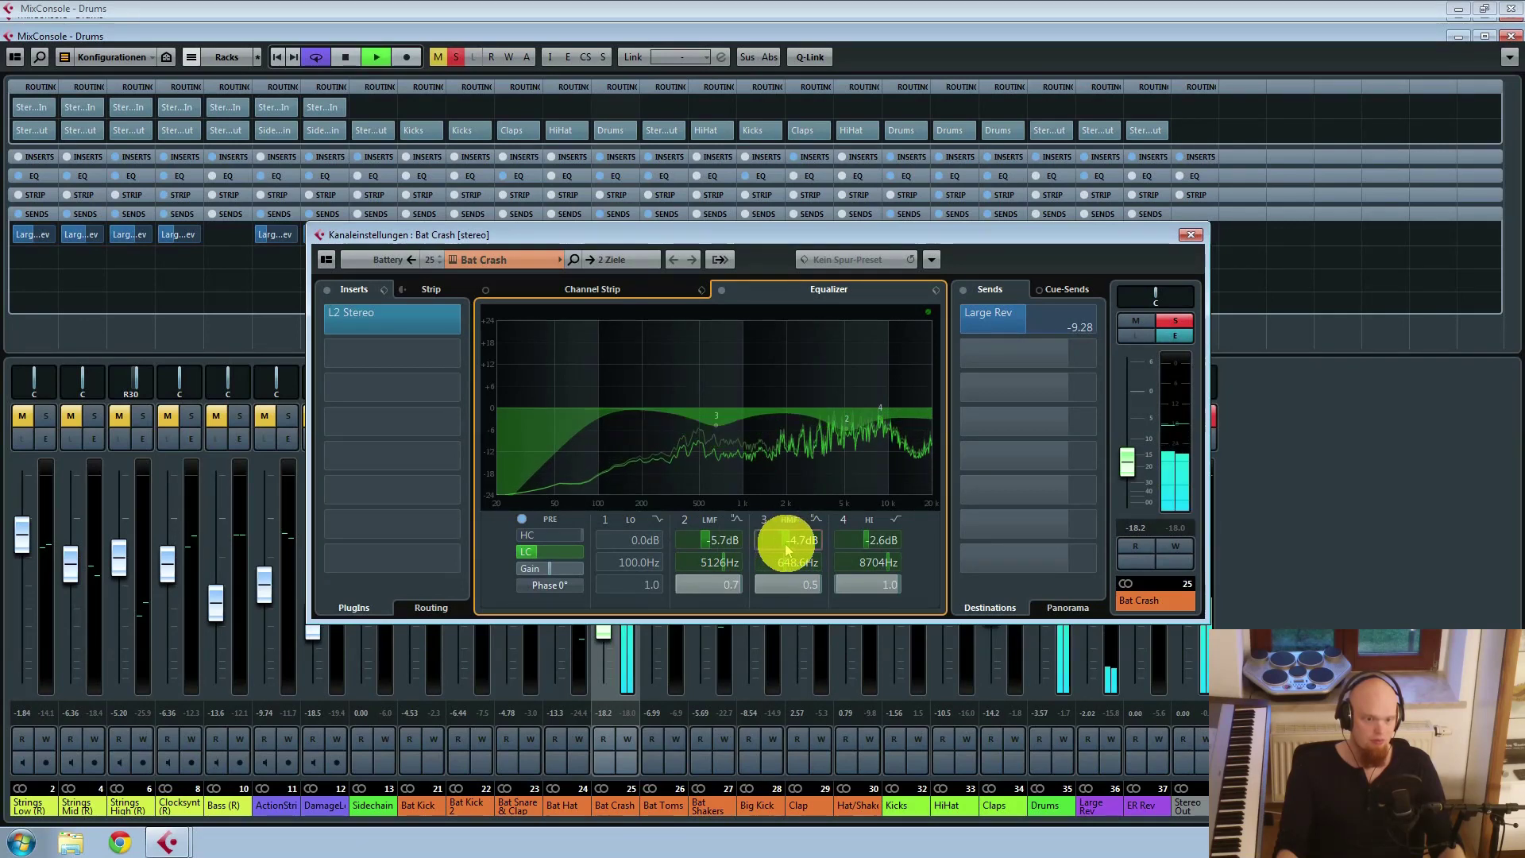
{"action": "key", "text": "space"}
{"action": "key", "text": "space"}
{"action": "scroll", "coordinate": [790, 545], "scroll_direction": "down", "scroll_amount": 7}
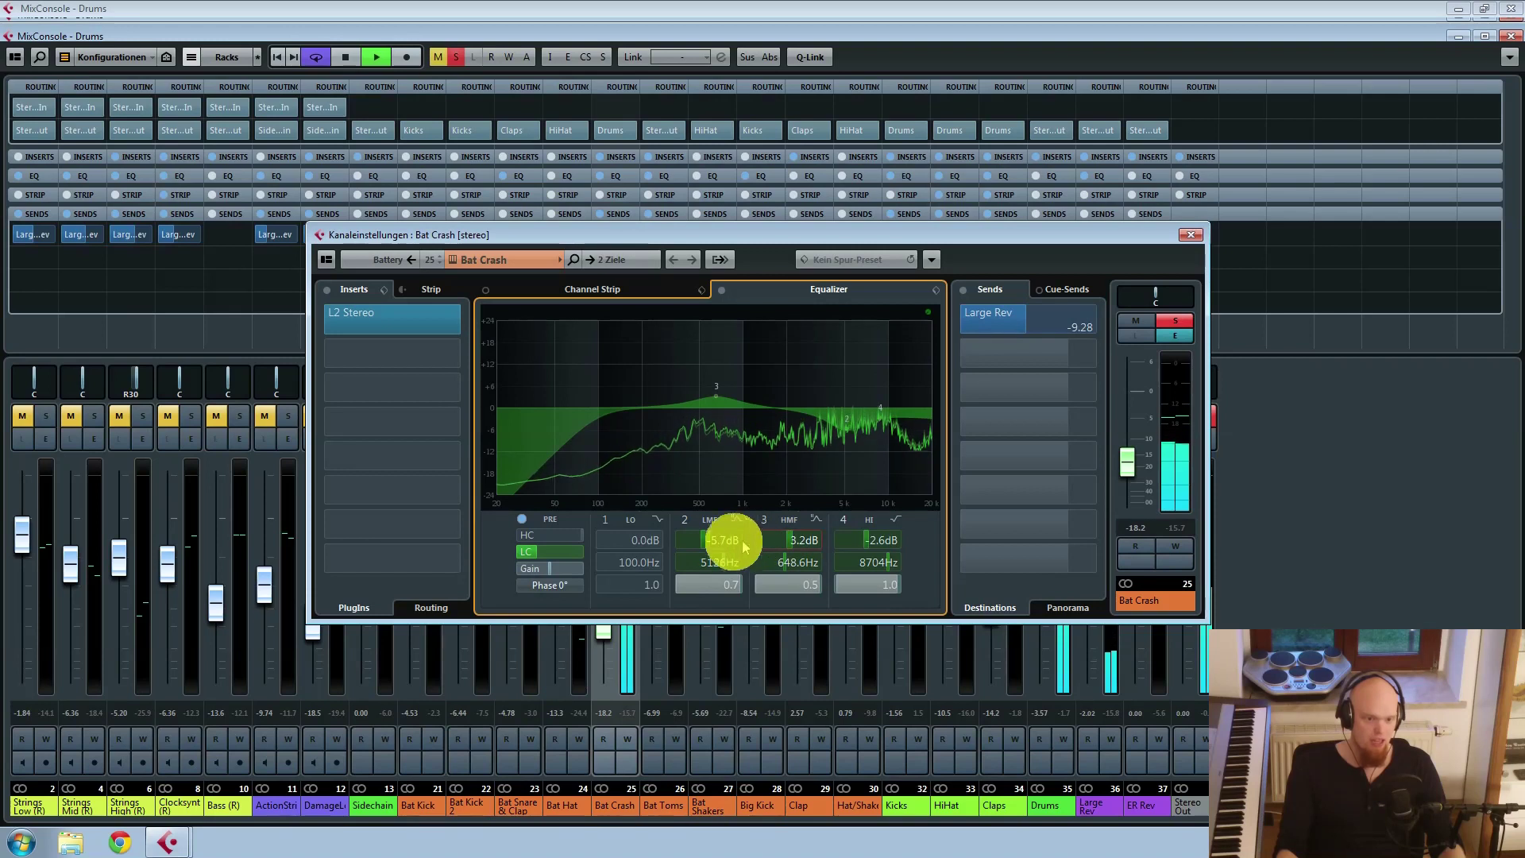
{"action": "key", "text": "space"}
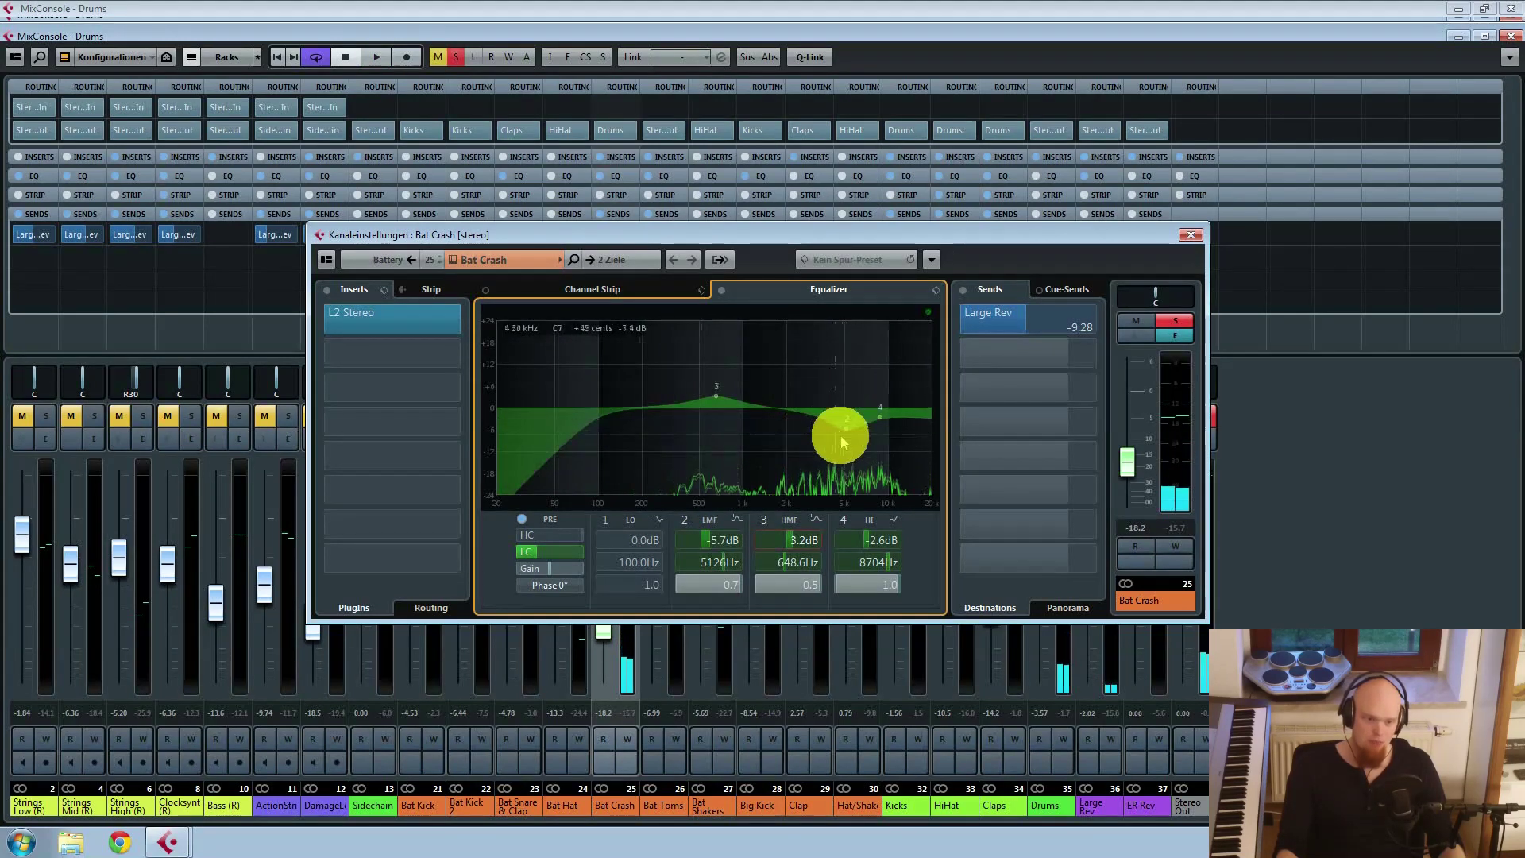
{"action": "left_click_drag", "start_coordinate": [721, 540], "coordinate": [880, 413]}
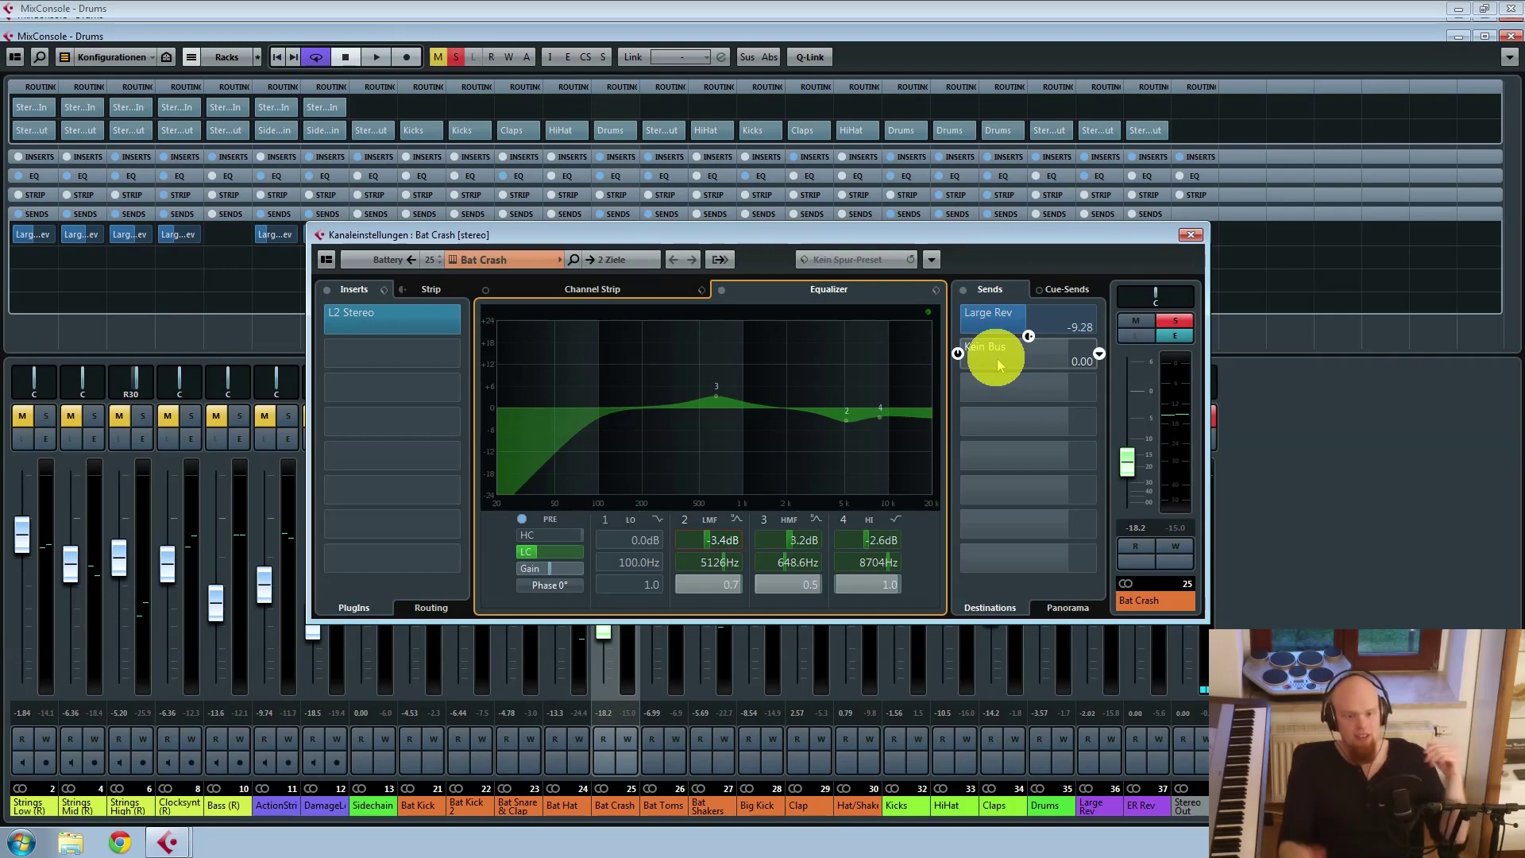
{"action": "left_click", "coordinate": [1191, 236]}
Step: Move the solo from Bat Crash to Bat Toms and open the Bat Toms channel settings
{"action": "left_click", "coordinate": [627, 415]}
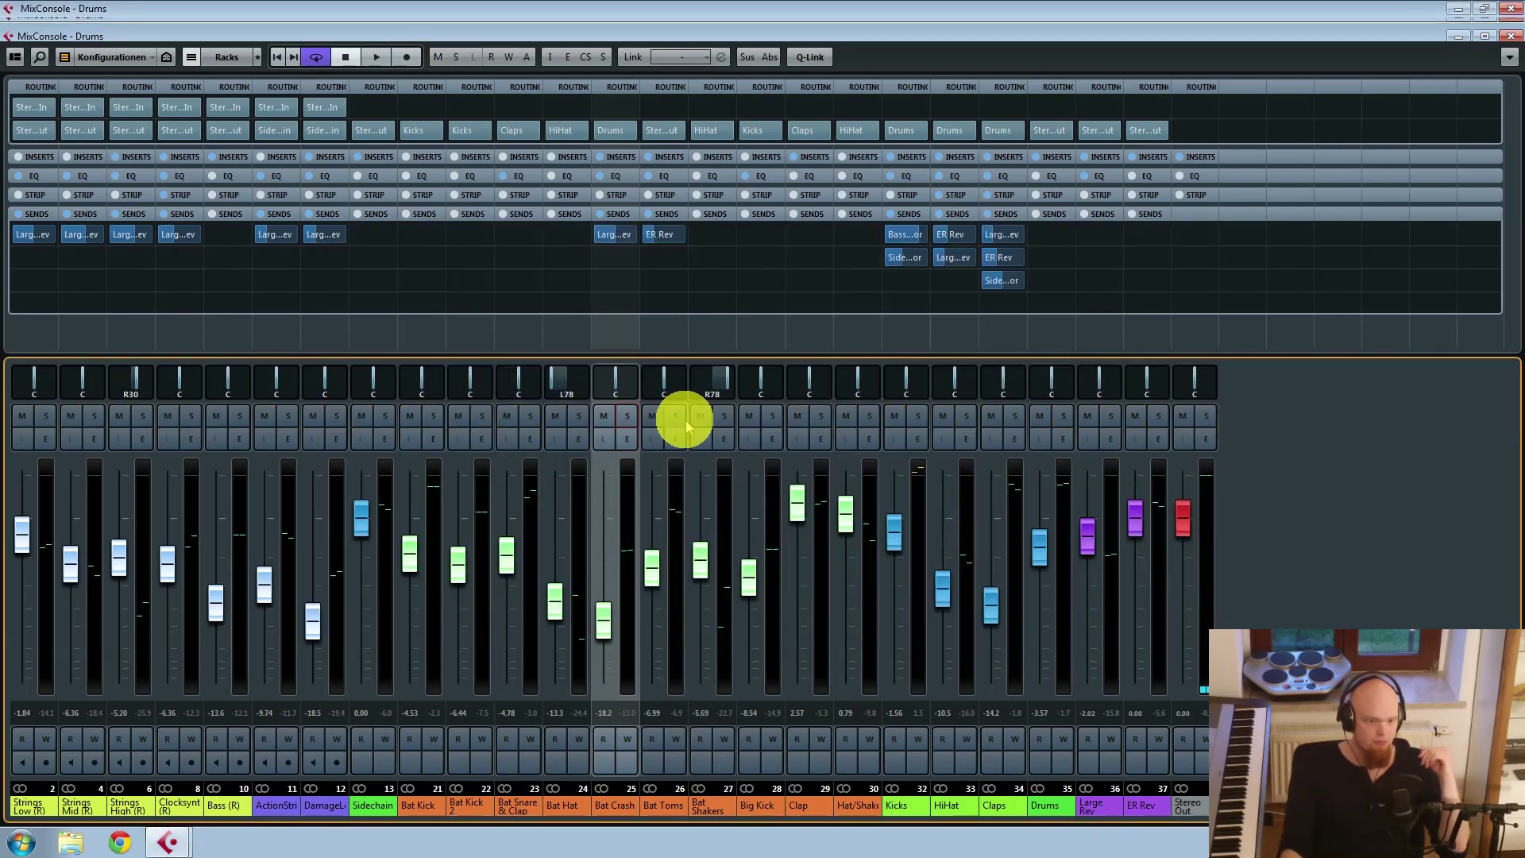
{"action": "left_click", "coordinate": [681, 418]}
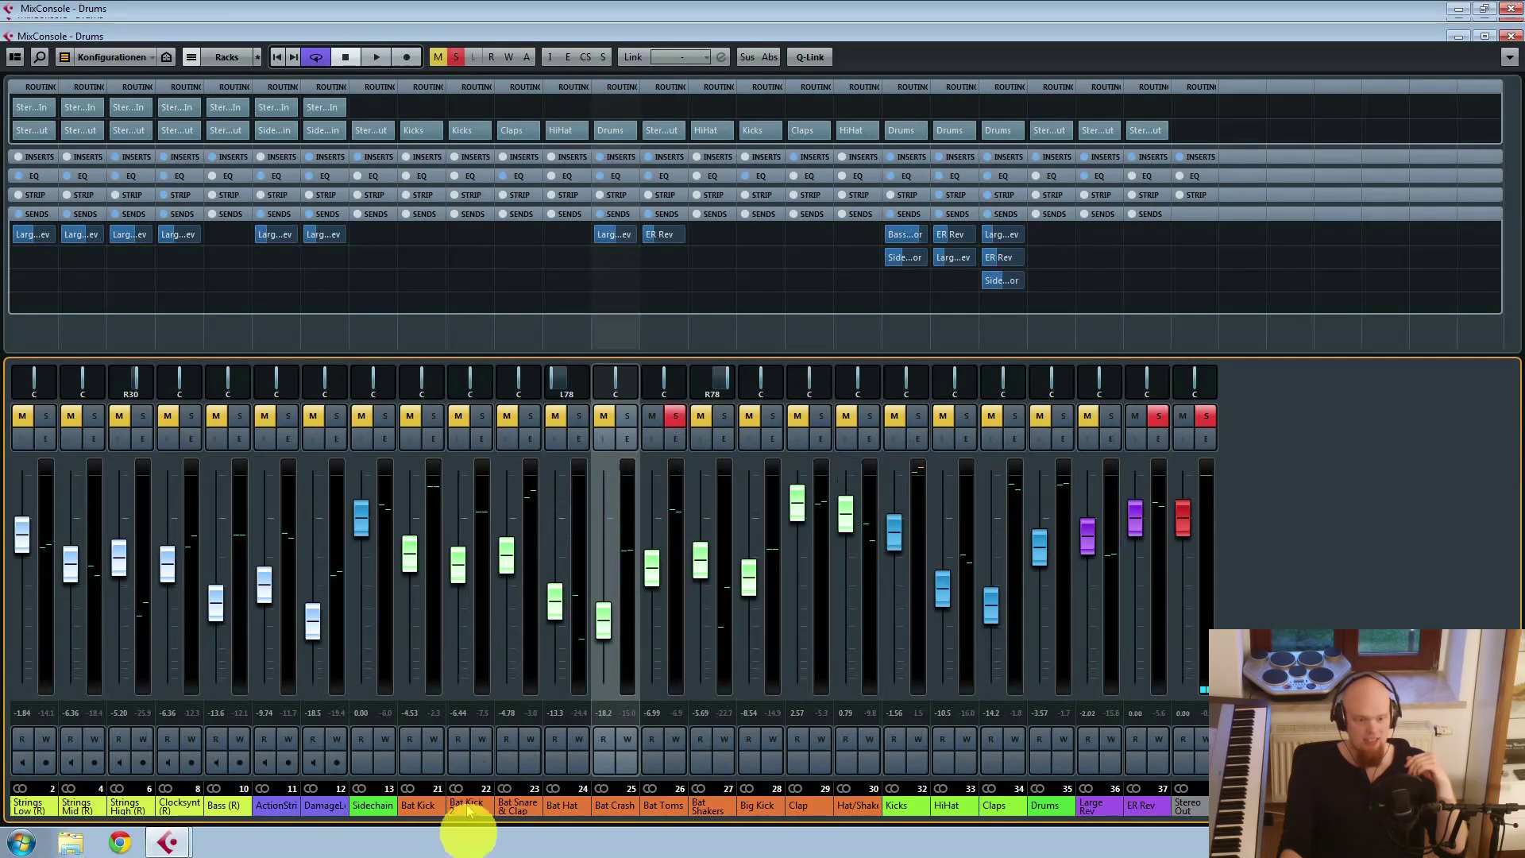
{"action": "left_click", "coordinate": [686, 806]}
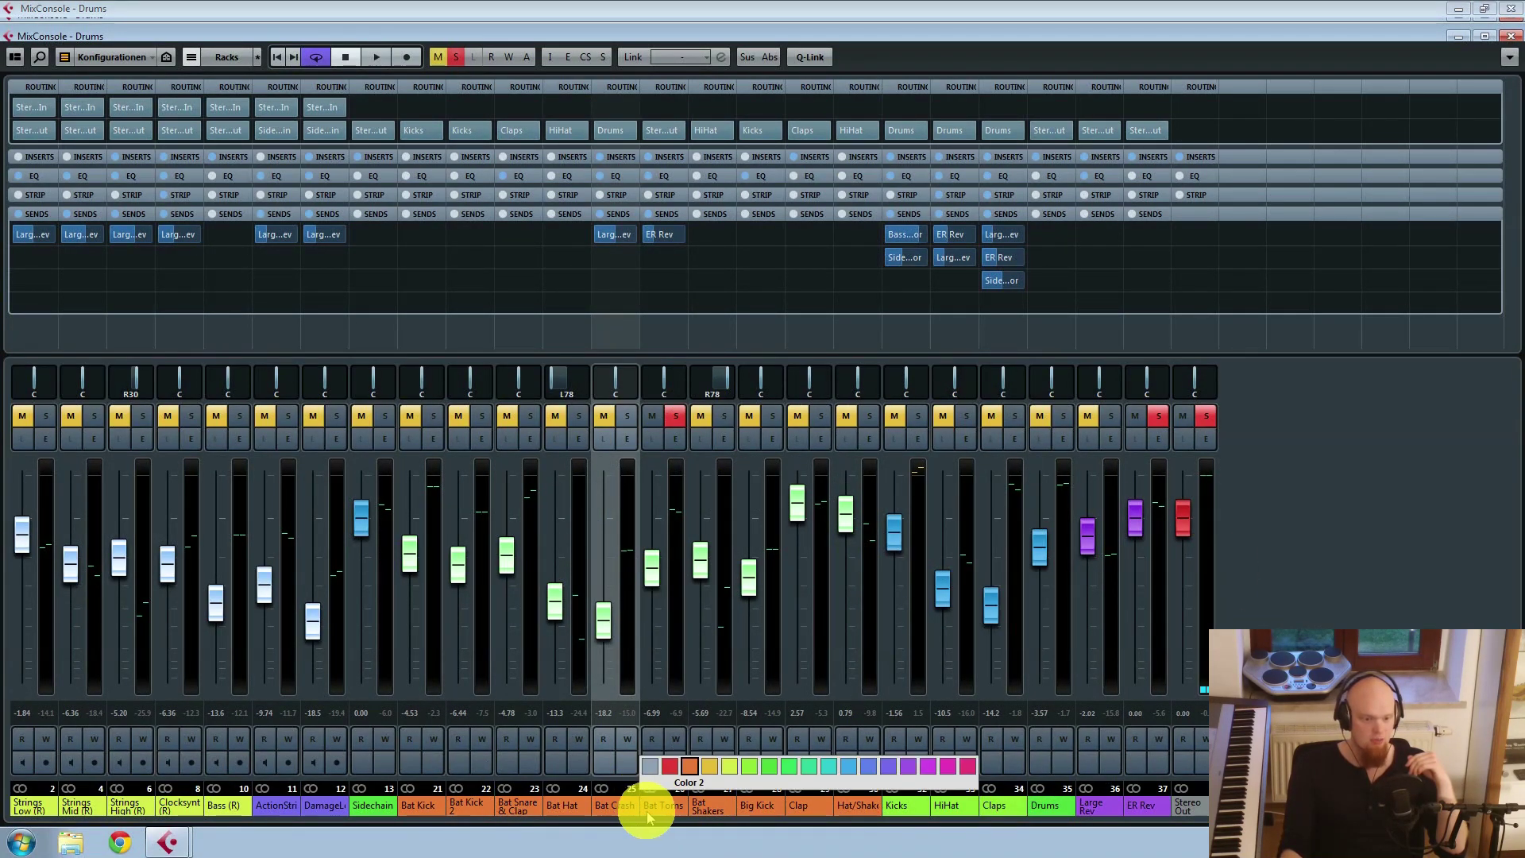
{"action": "left_click", "coordinate": [647, 806]}
{"action": "left_click", "coordinate": [648, 803]}
{"action": "left_click", "coordinate": [675, 438]}
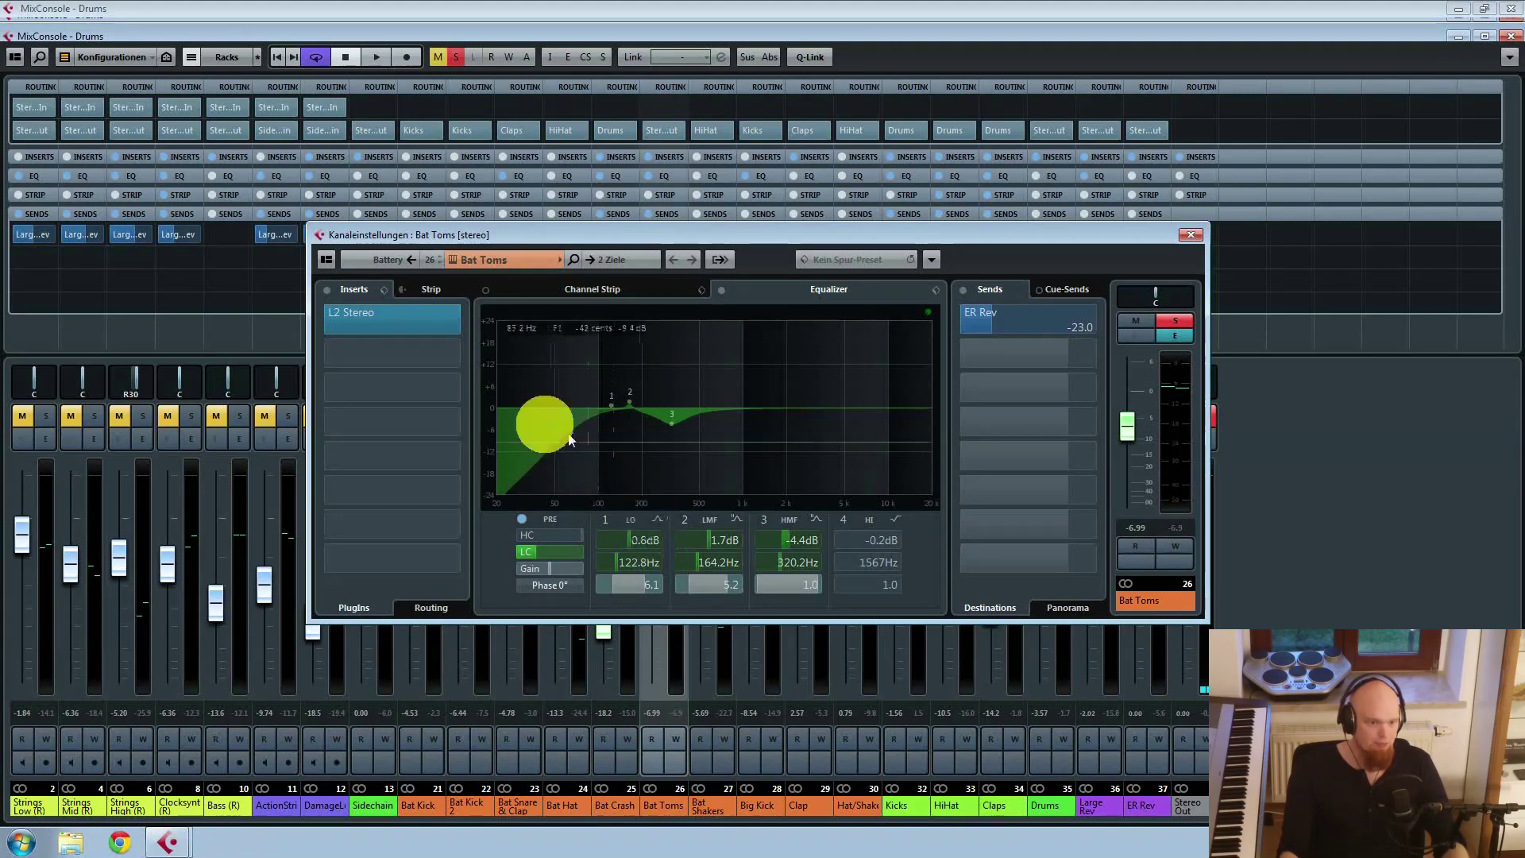
Step: Set Bat Toms EQ band 3 to -4.6 dB at 328.4 Hz, play it briefly, and close the channel settings
{"action": "mouse_move", "coordinate": [366, 332]}
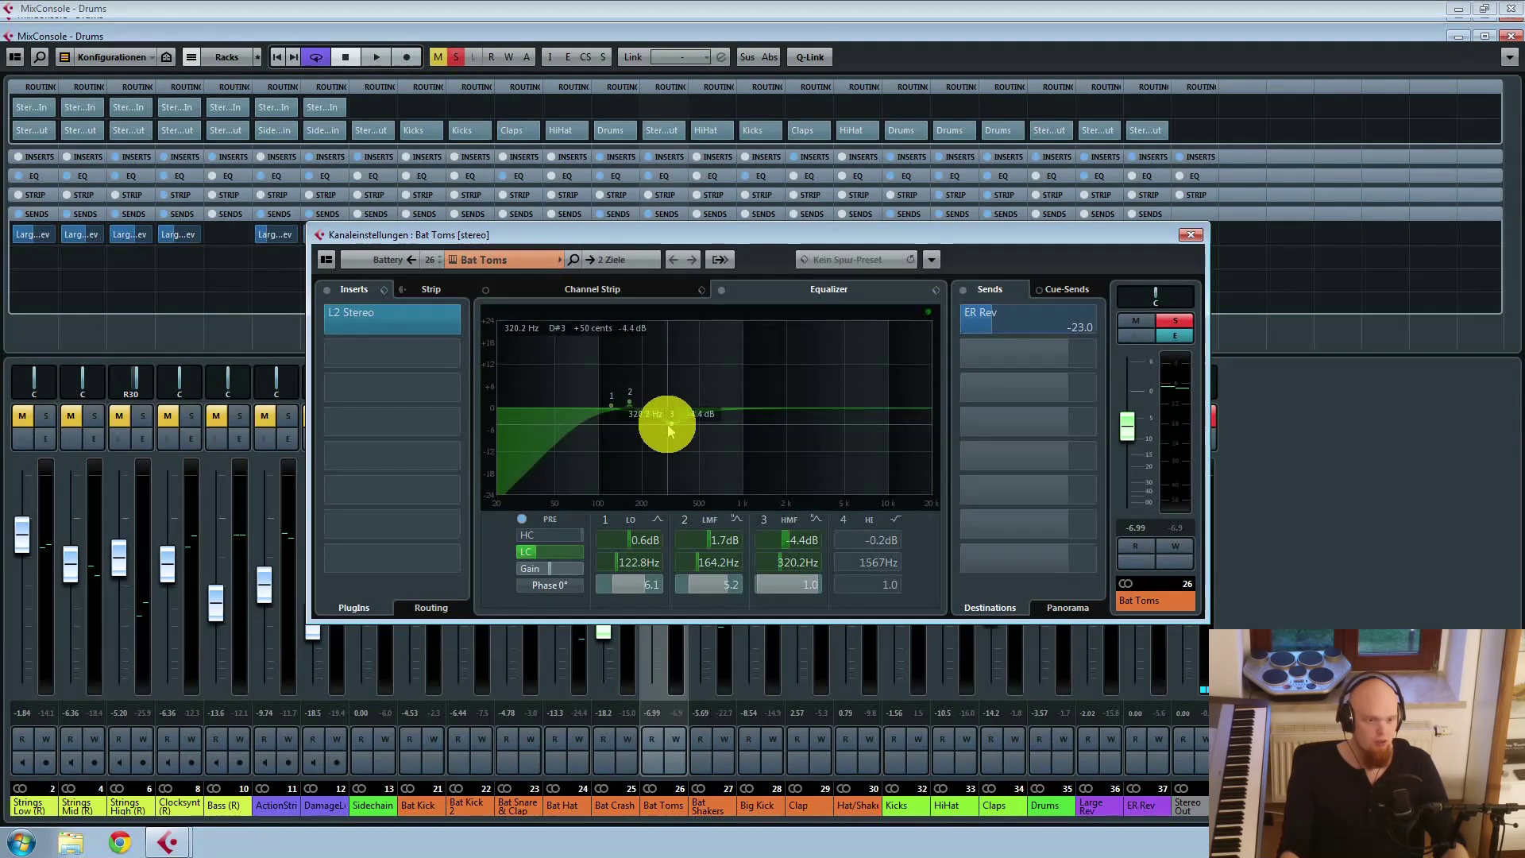
{"action": "left_click_drag", "start_coordinate": [669, 429], "coordinate": [672, 431]}
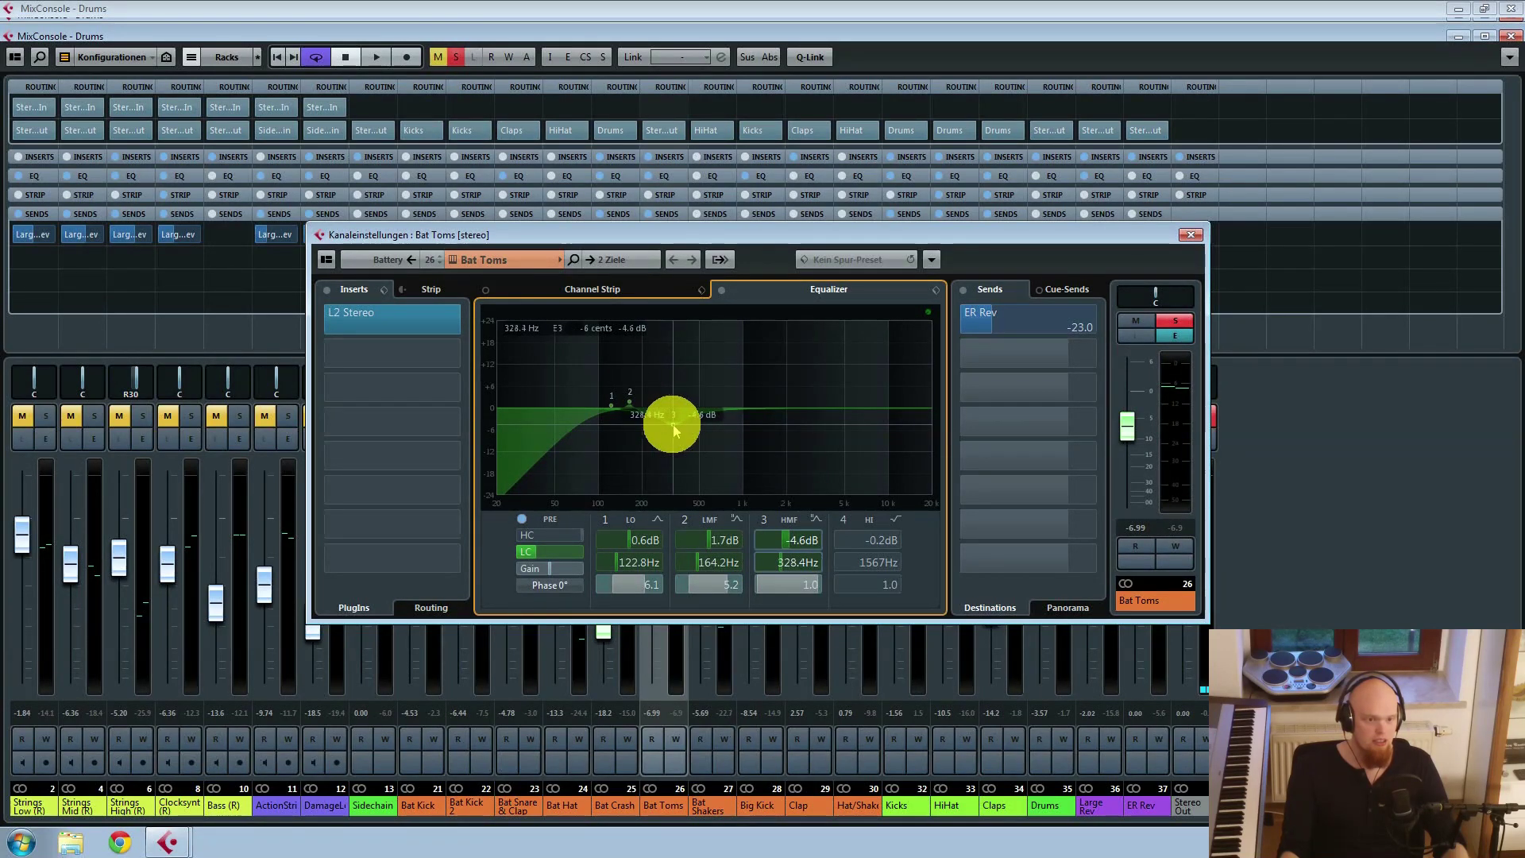
{"action": "key", "text": "space"}
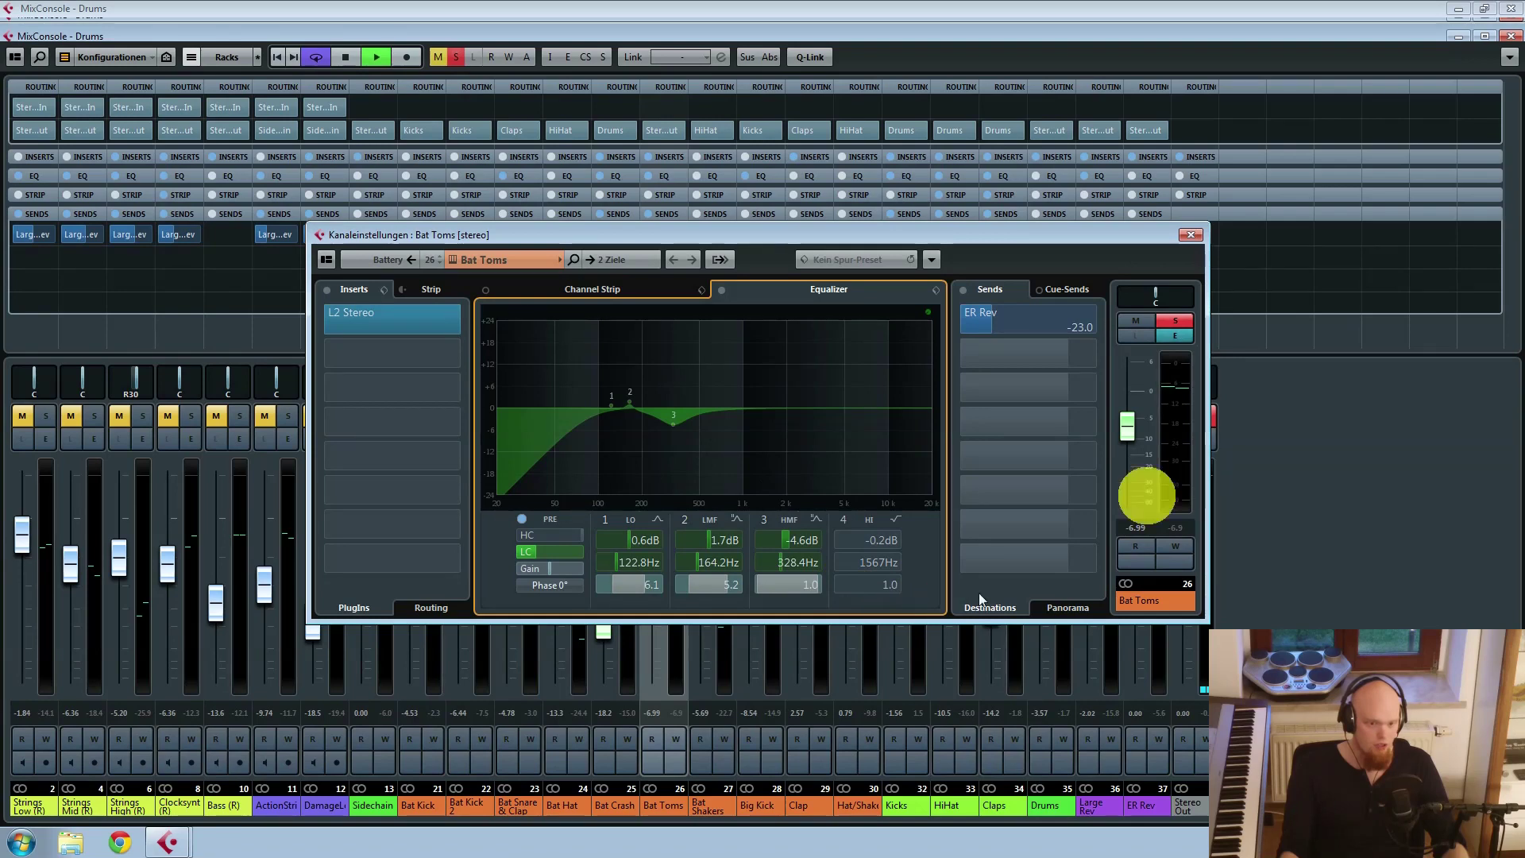
{"action": "key", "text": "space"}
{"action": "left_click", "coordinate": [1194, 235]}
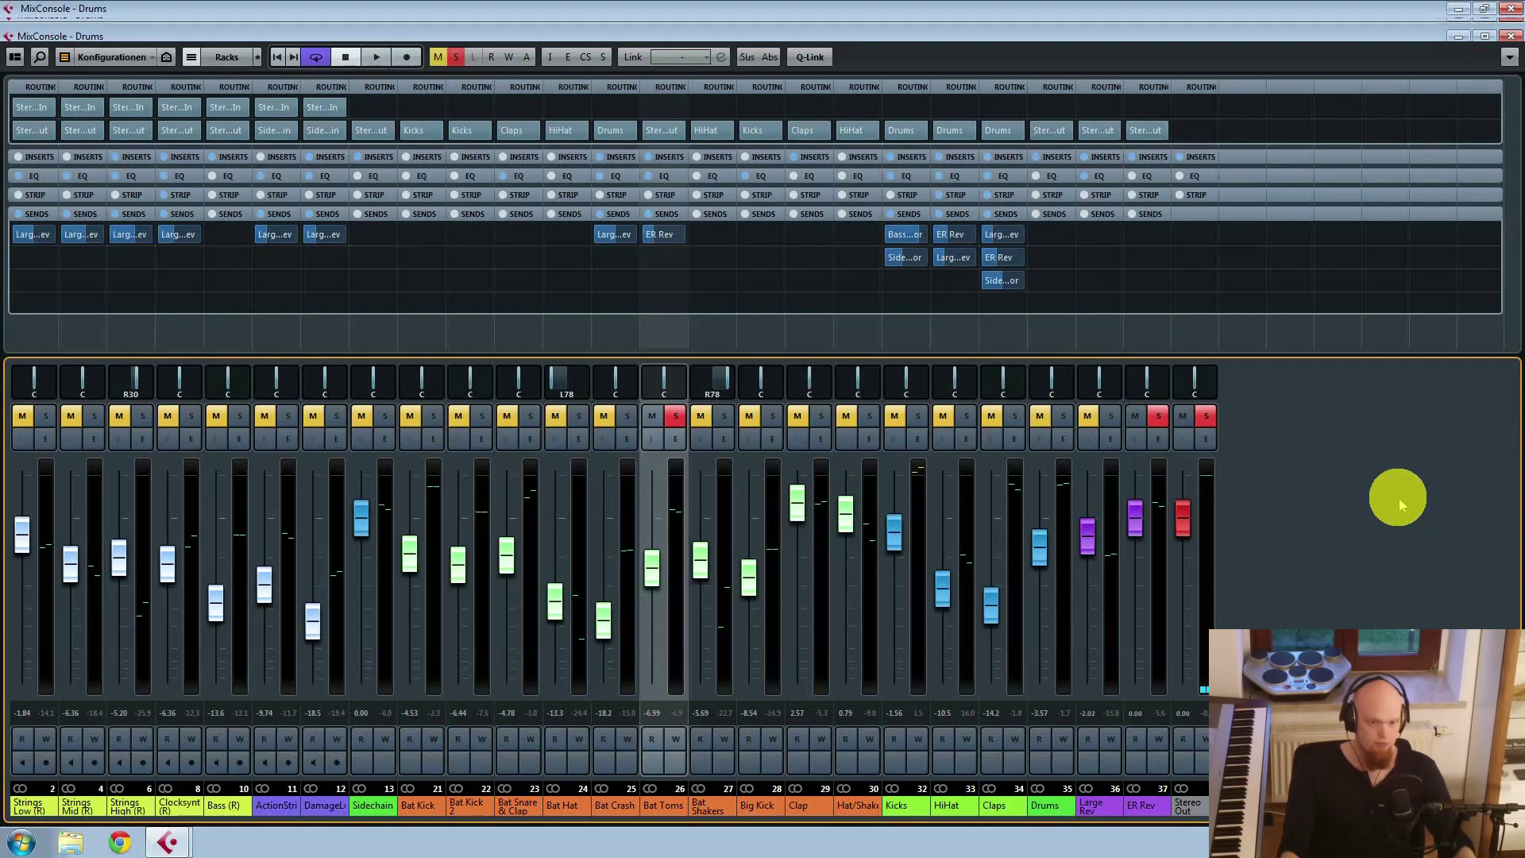
Step: Start playback from about bar 4 in the project window and return to the MixConsole
{"action": "key", "text": "F3"}
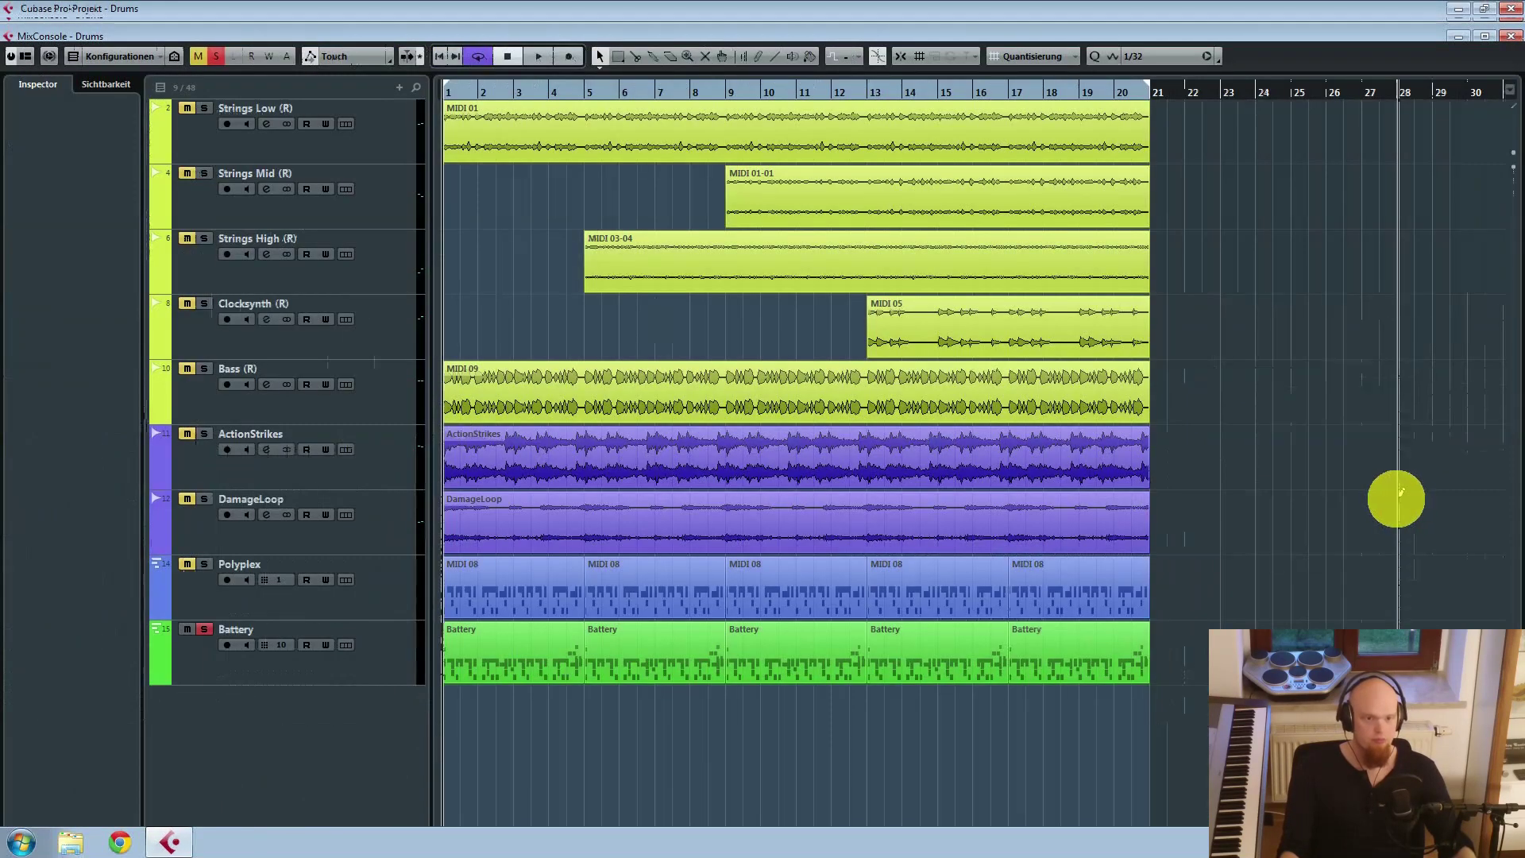
{"action": "left_click", "coordinate": [556, 93]}
{"action": "key", "text": "space"}
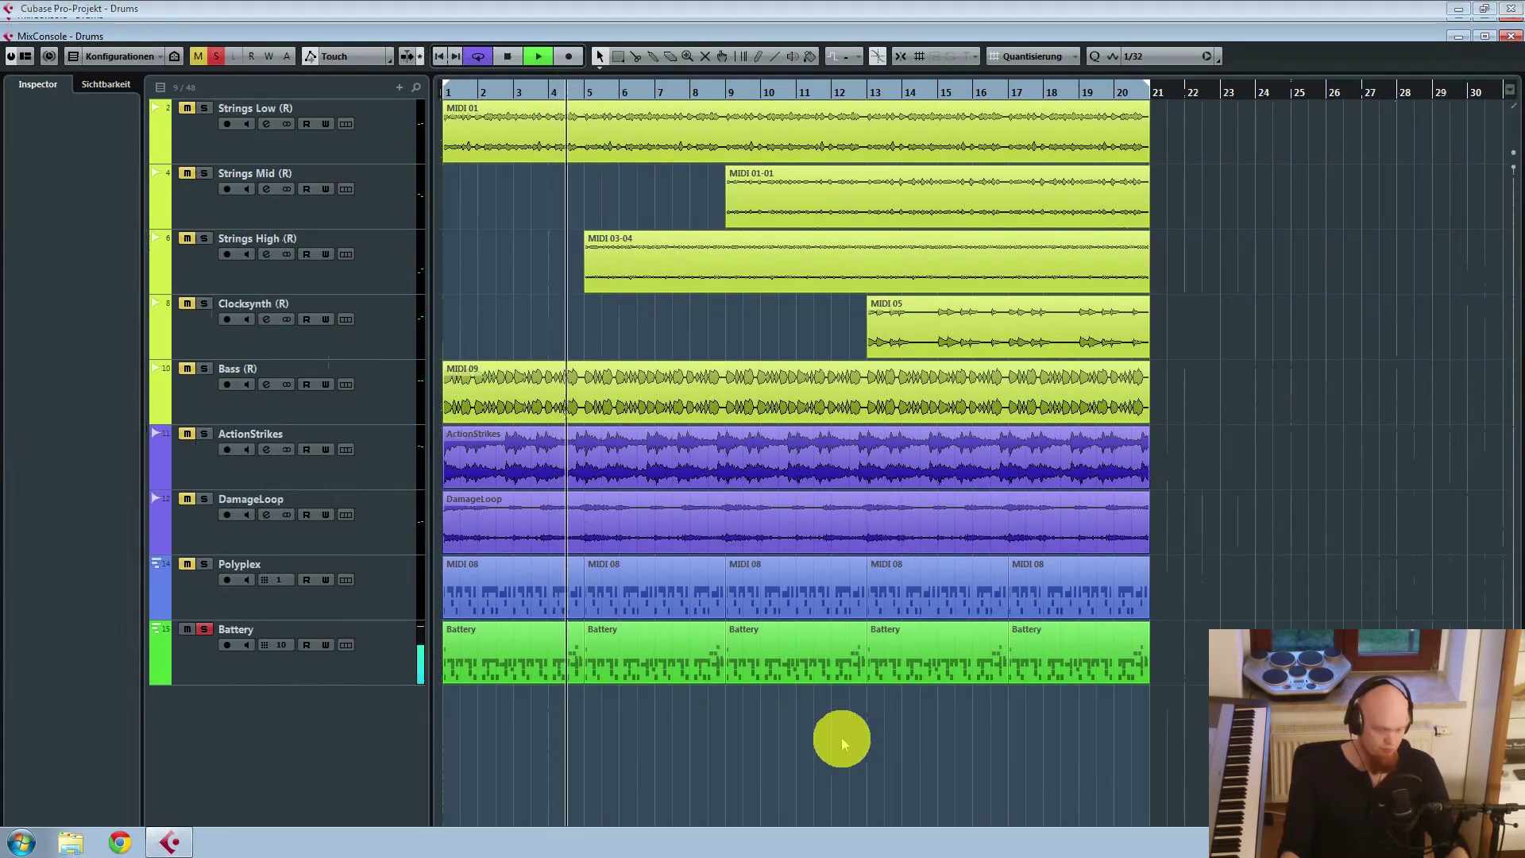
{"action": "key", "text": "F3"}
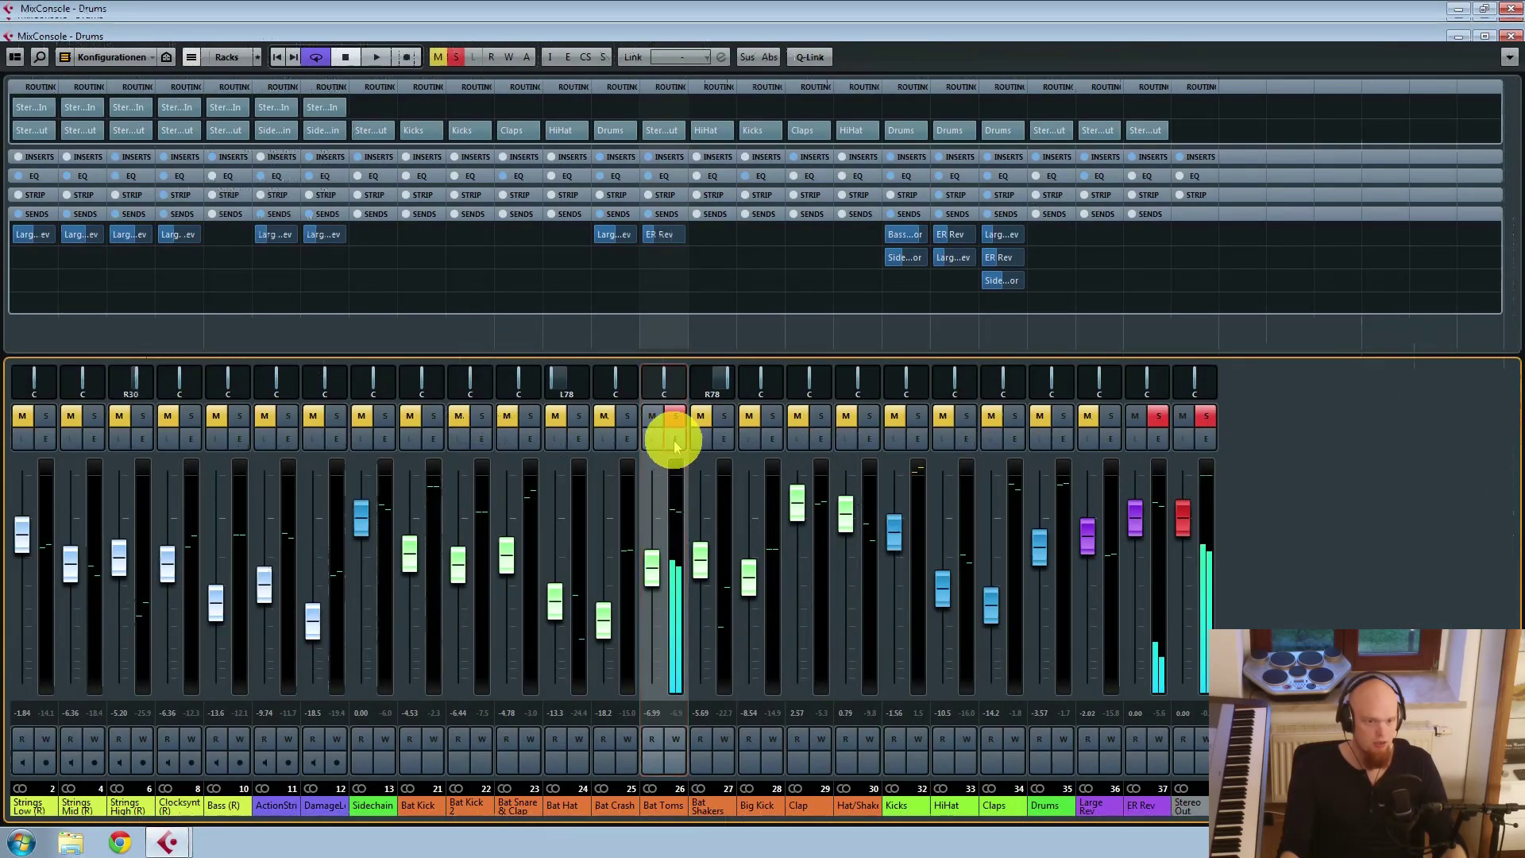
Step: Reopen the Bat Toms channel settings and set EQ band 3 gain to -3.9 dB while auditioning
{"action": "left_click", "coordinate": [674, 441]}
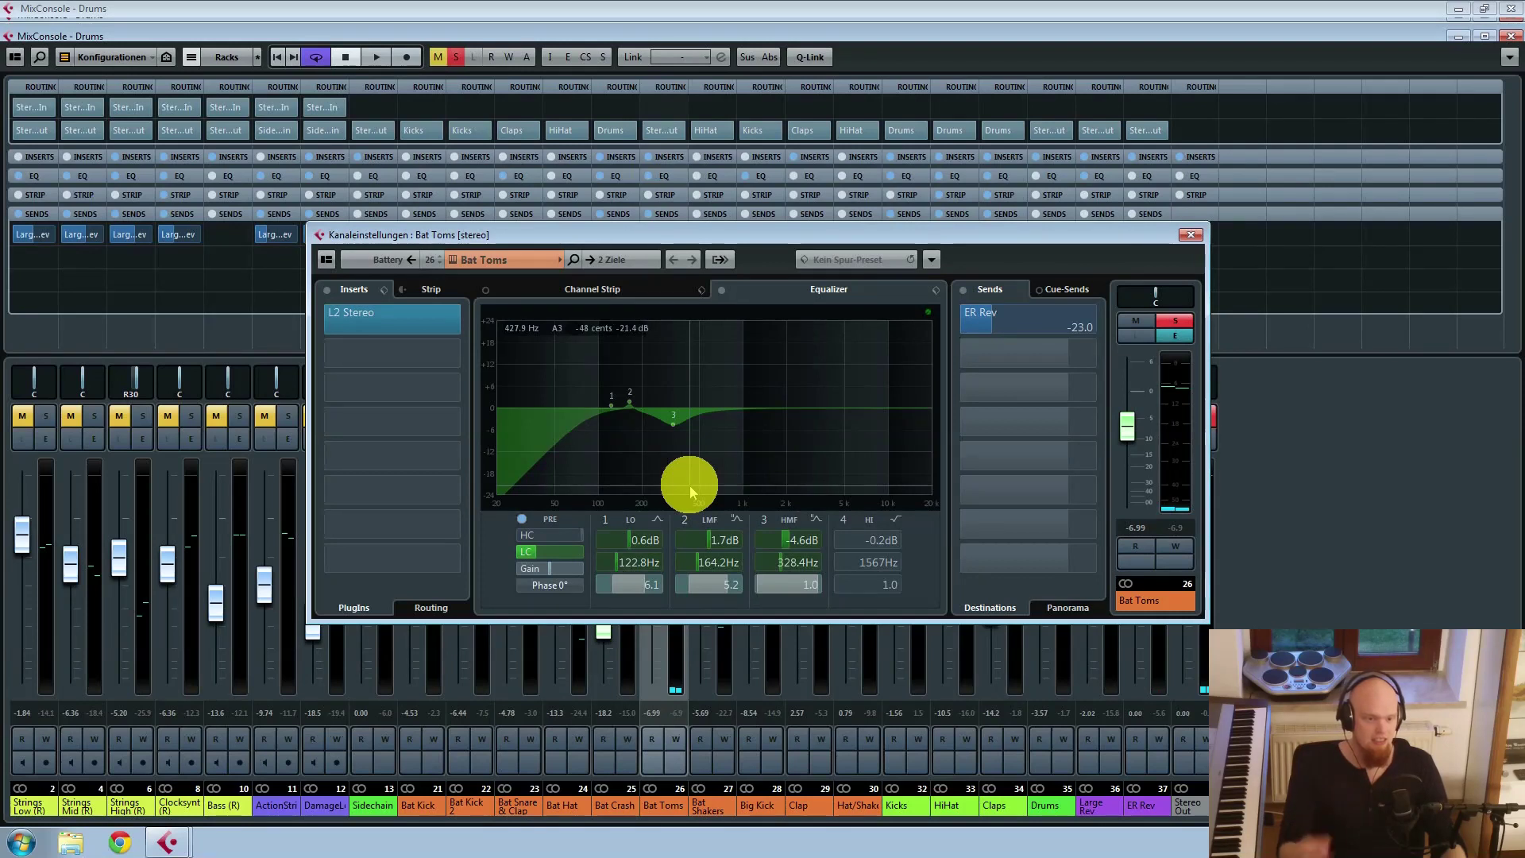
{"action": "key", "text": "space"}
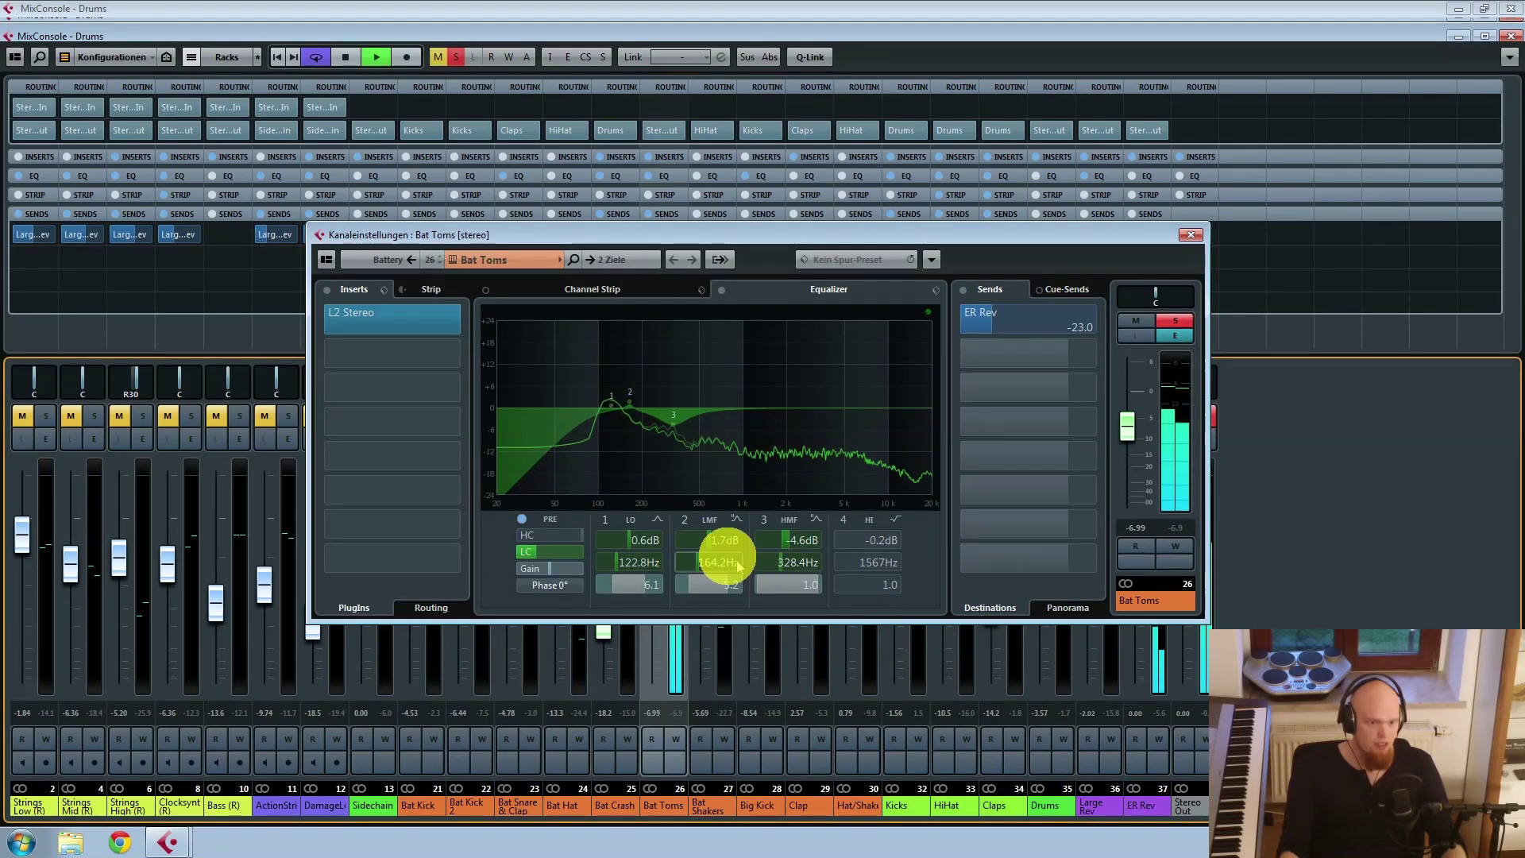
{"action": "key", "text": "space"}
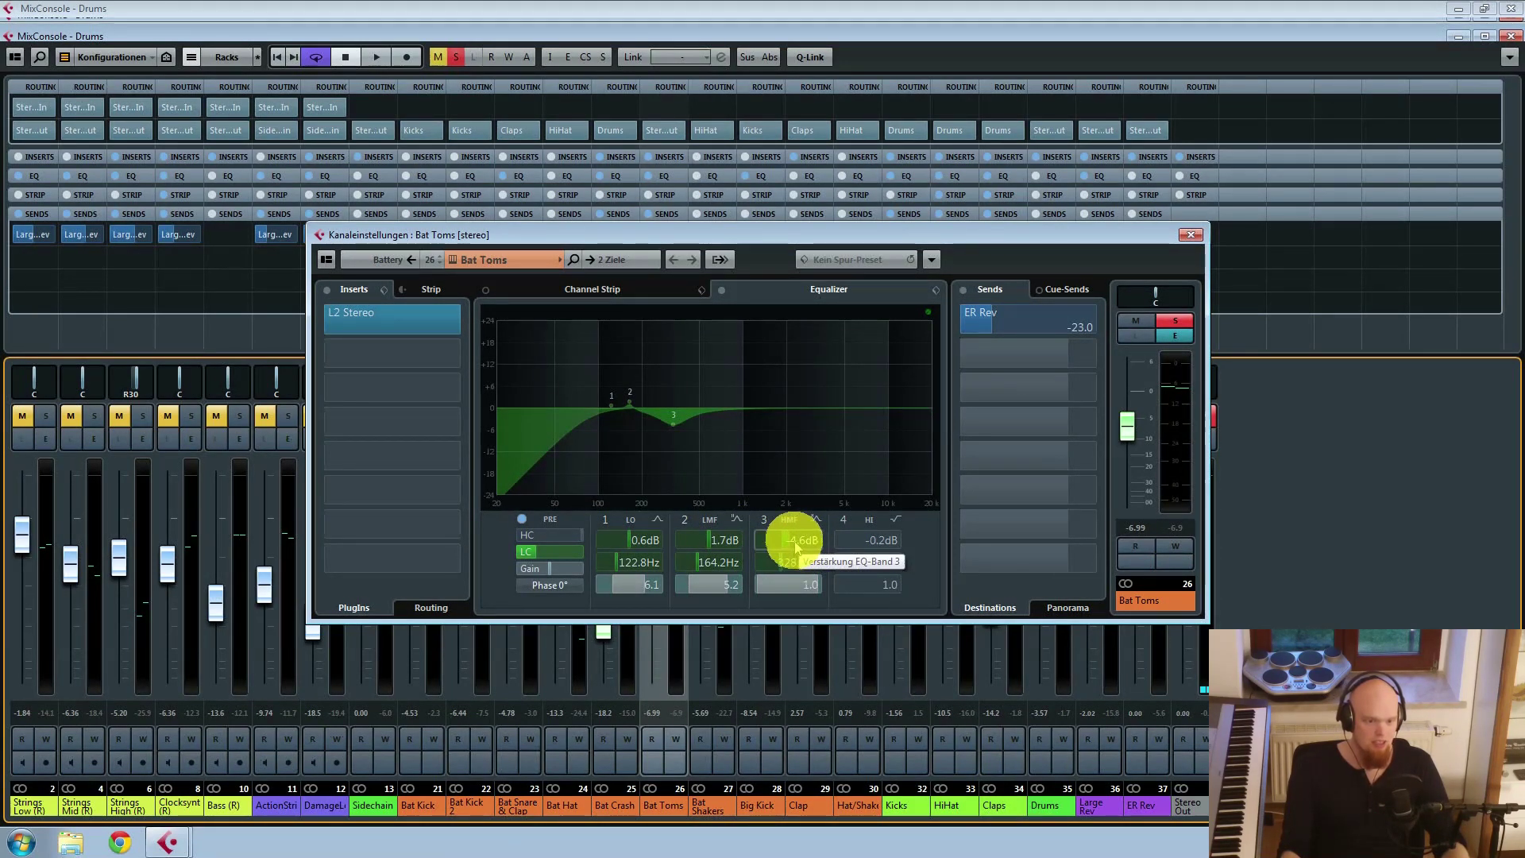
{"action": "mouse_move", "coordinate": [798, 543]}
{"action": "left_mouse_down"}
{"action": "mouse_move", "coordinate": [827, 541]}
{"action": "mouse_move", "coordinate": [805, 535]}
{"action": "mouse_move", "coordinate": [810, 555]}
{"action": "left_mouse_up"}
{"action": "key", "text": "space"}
{"action": "key", "text": "space"}
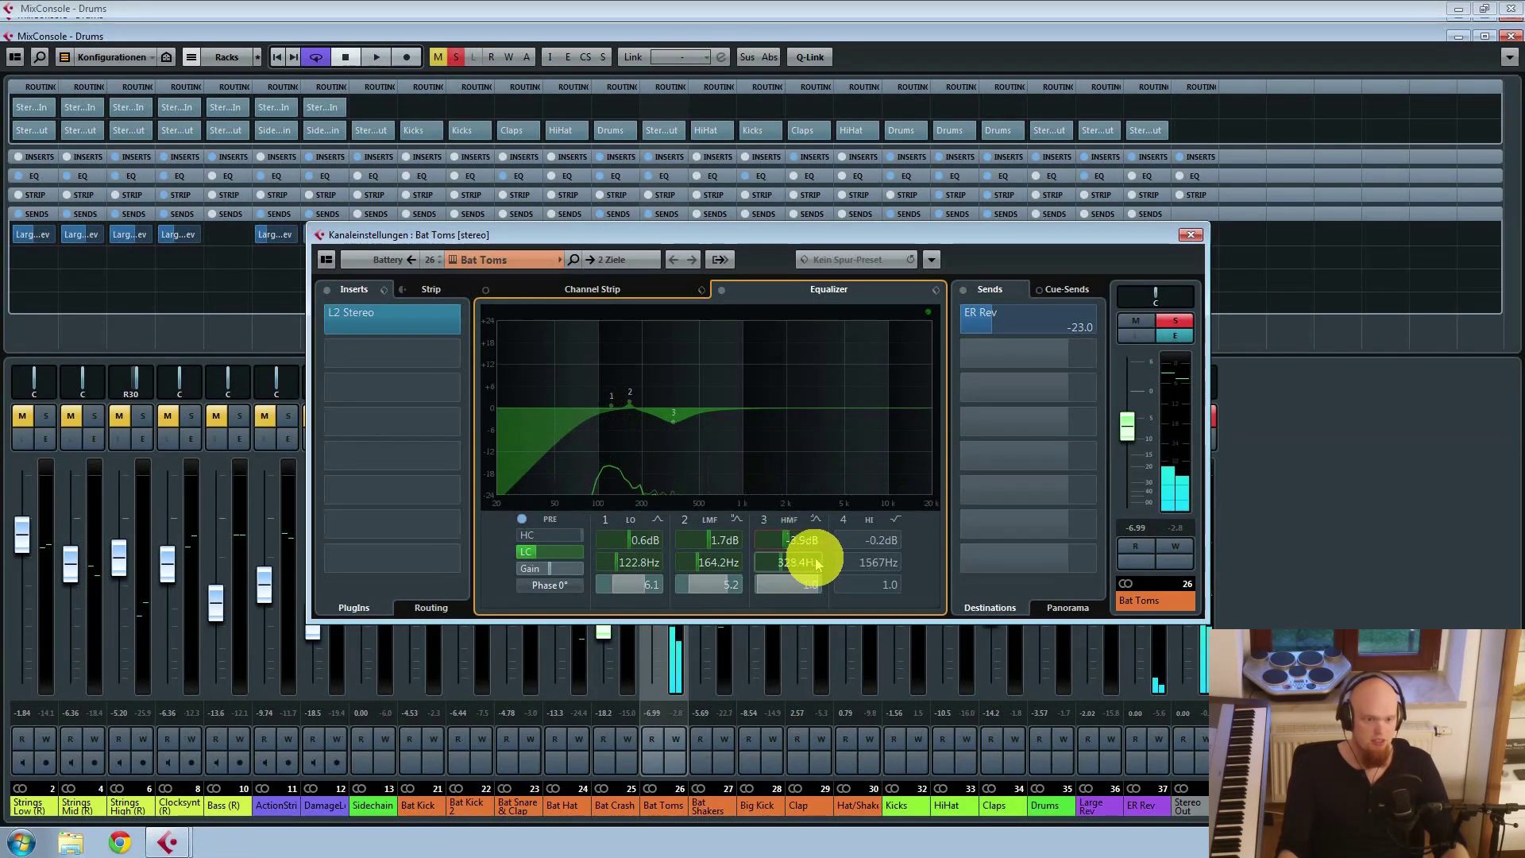
Step: Boost Bat Toms EQ band 1 to 6.2 dB and band 2 to 9.6 dB, and start playback to hear the exaggerated resonances
{"action": "left_click_drag", "start_coordinate": [701, 416], "coordinate": [609, 405]}
{"action": "left_click", "coordinate": [653, 544]}
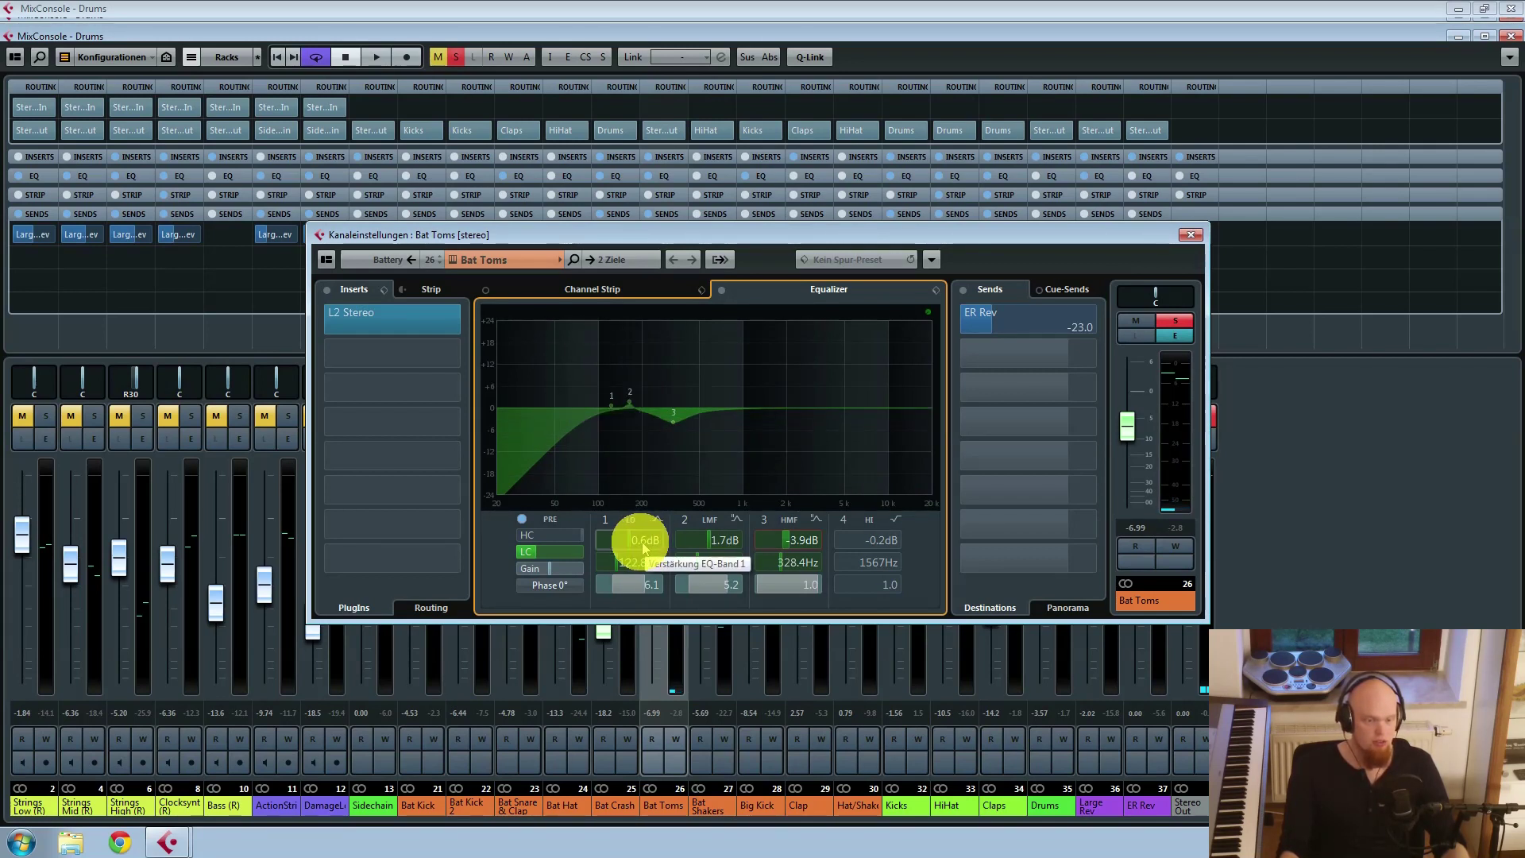
{"action": "scroll", "coordinate": [645, 546], "scroll_direction": "up", "scroll_amount": 6}
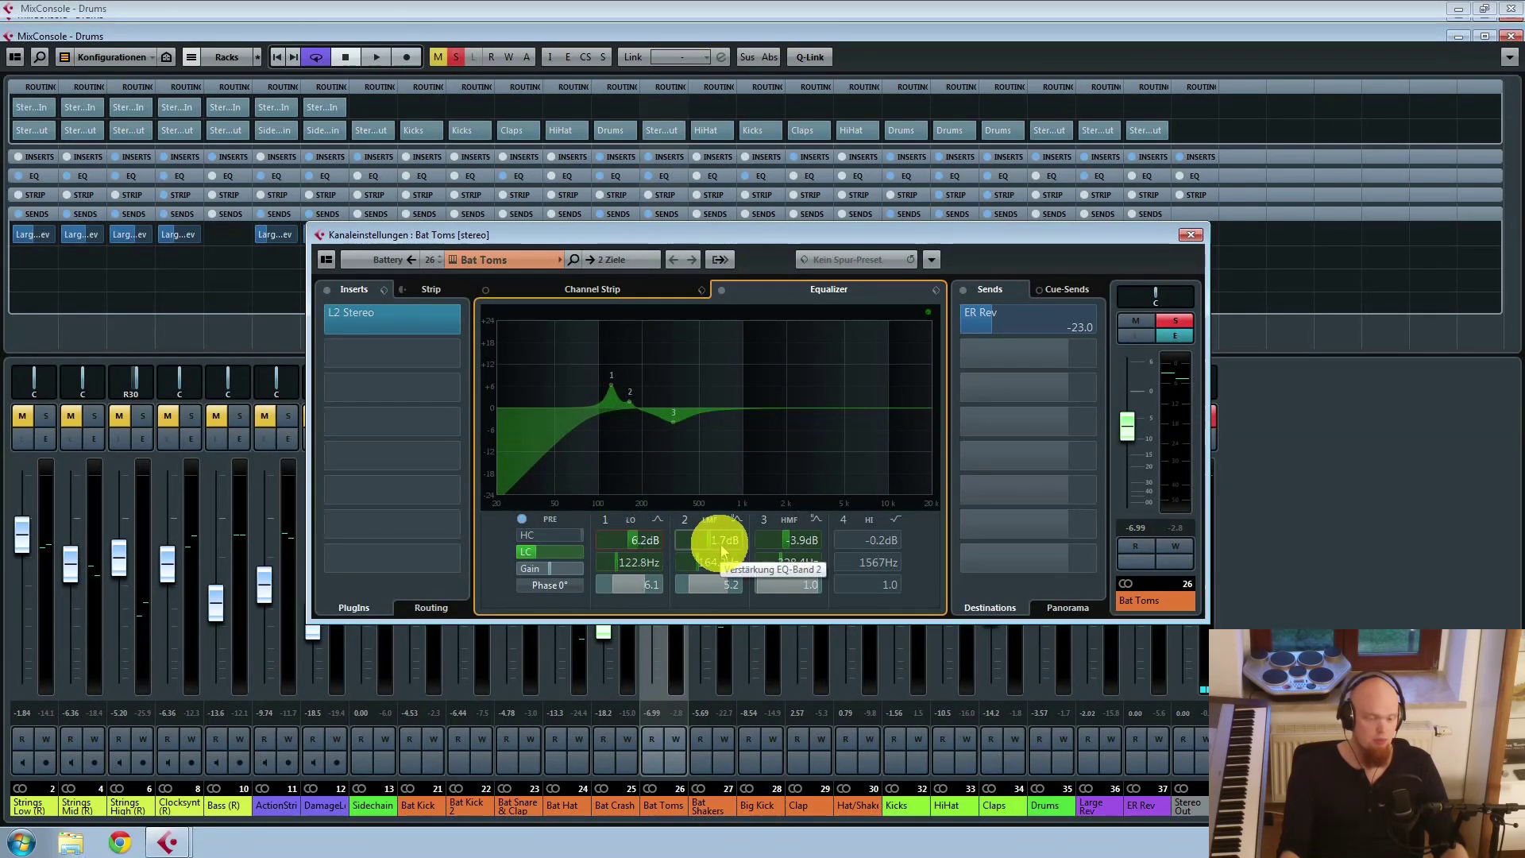
{"action": "scroll", "coordinate": [722, 546], "scroll_direction": "up", "scroll_amount": 8}
{"action": "key", "text": "space"}
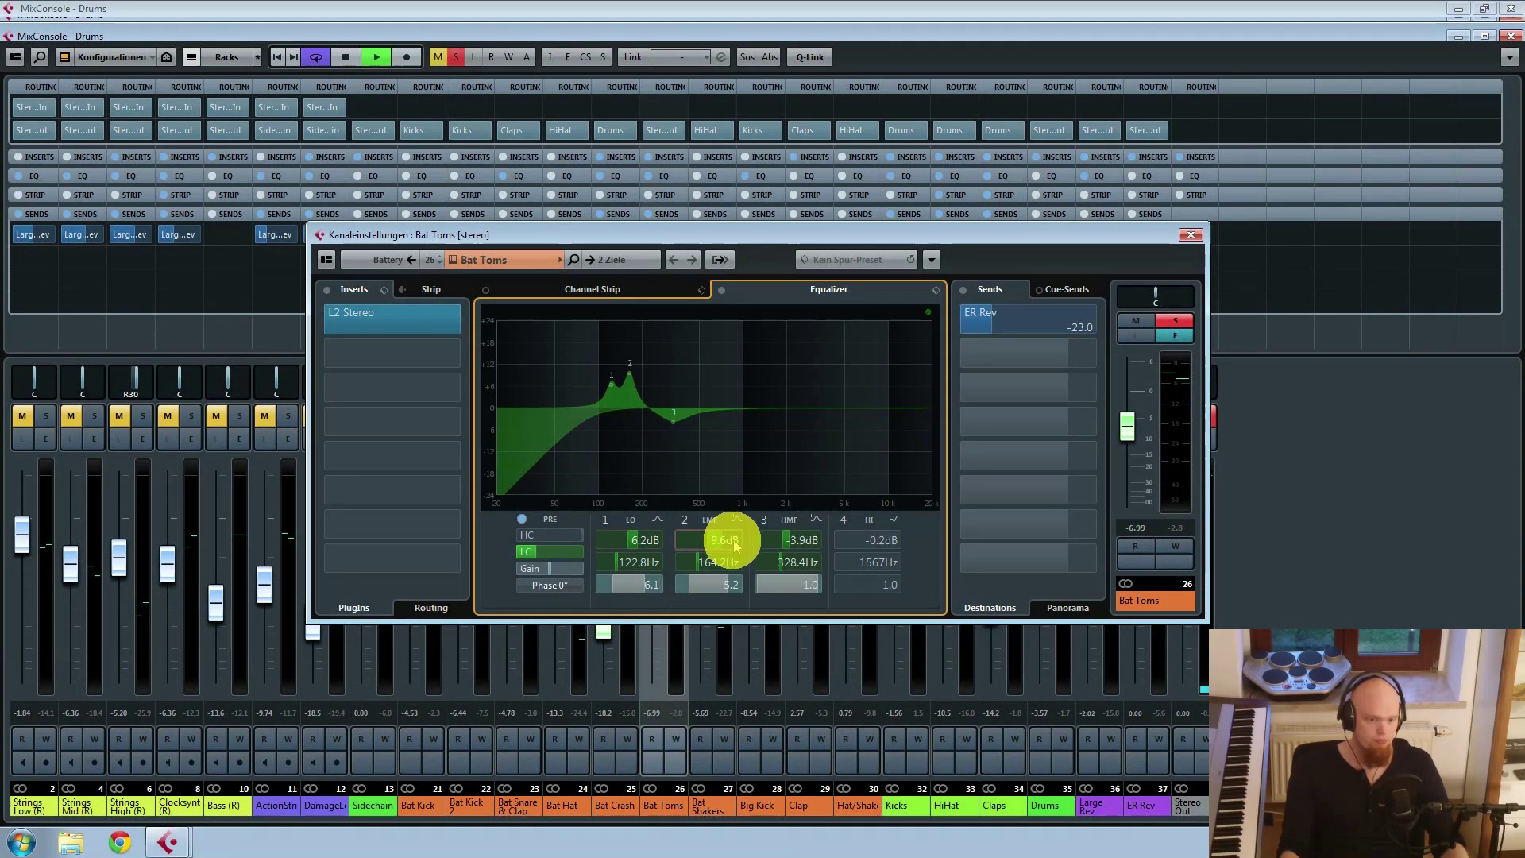
Step: Cut Bat Toms EQ band 2 to -13.7 dB and band 1 to -11.8 dB during playback for comparison
{"action": "scroll", "coordinate": [734, 547], "scroll_direction": "down", "scroll_amount": 2}
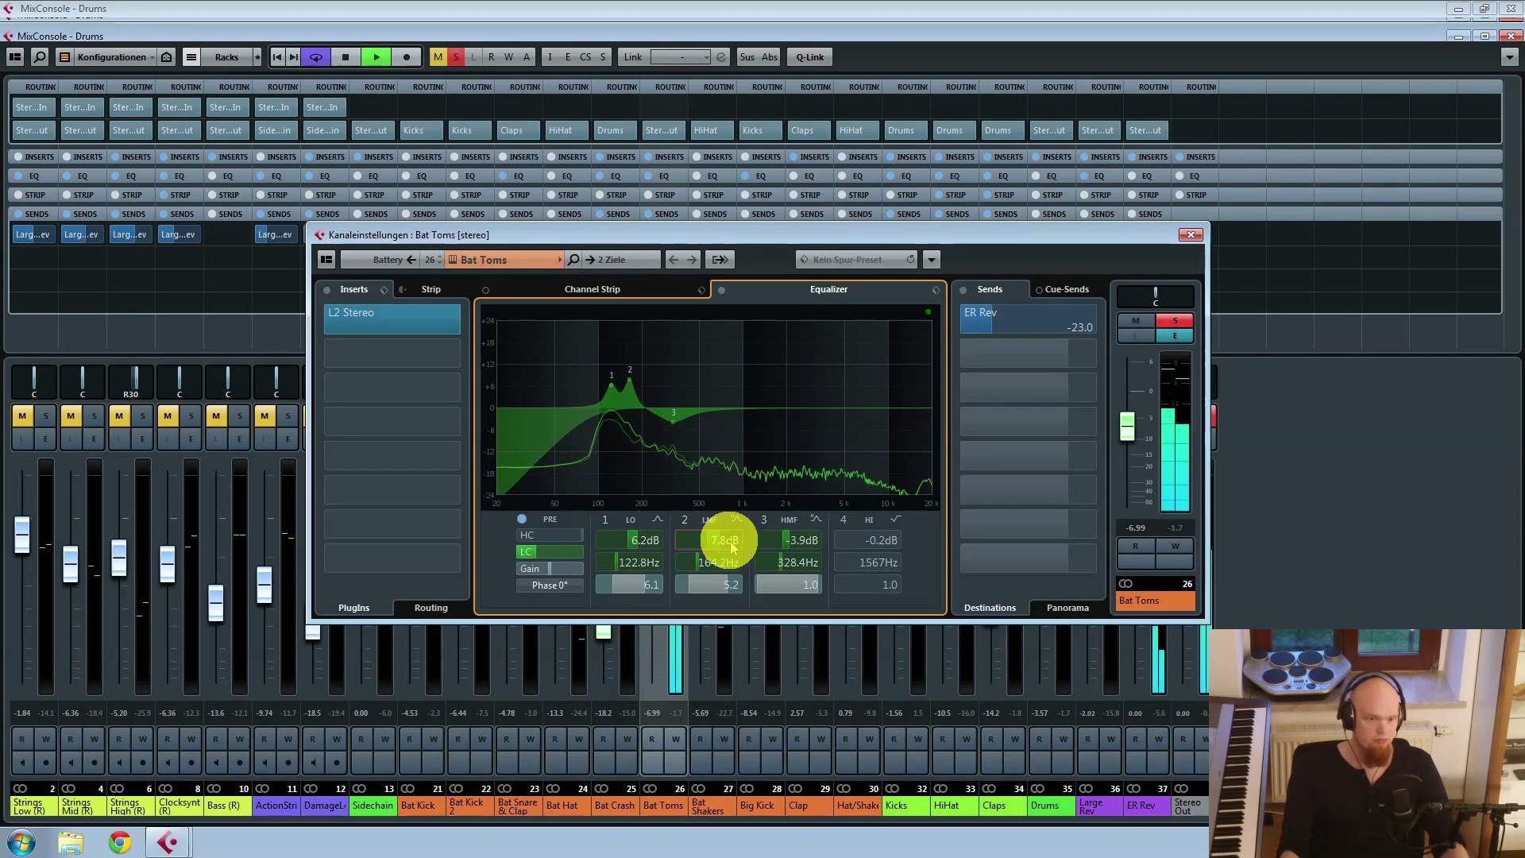
{"action": "scroll", "coordinate": [726, 547], "scroll_direction": "down", "scroll_amount": 20}
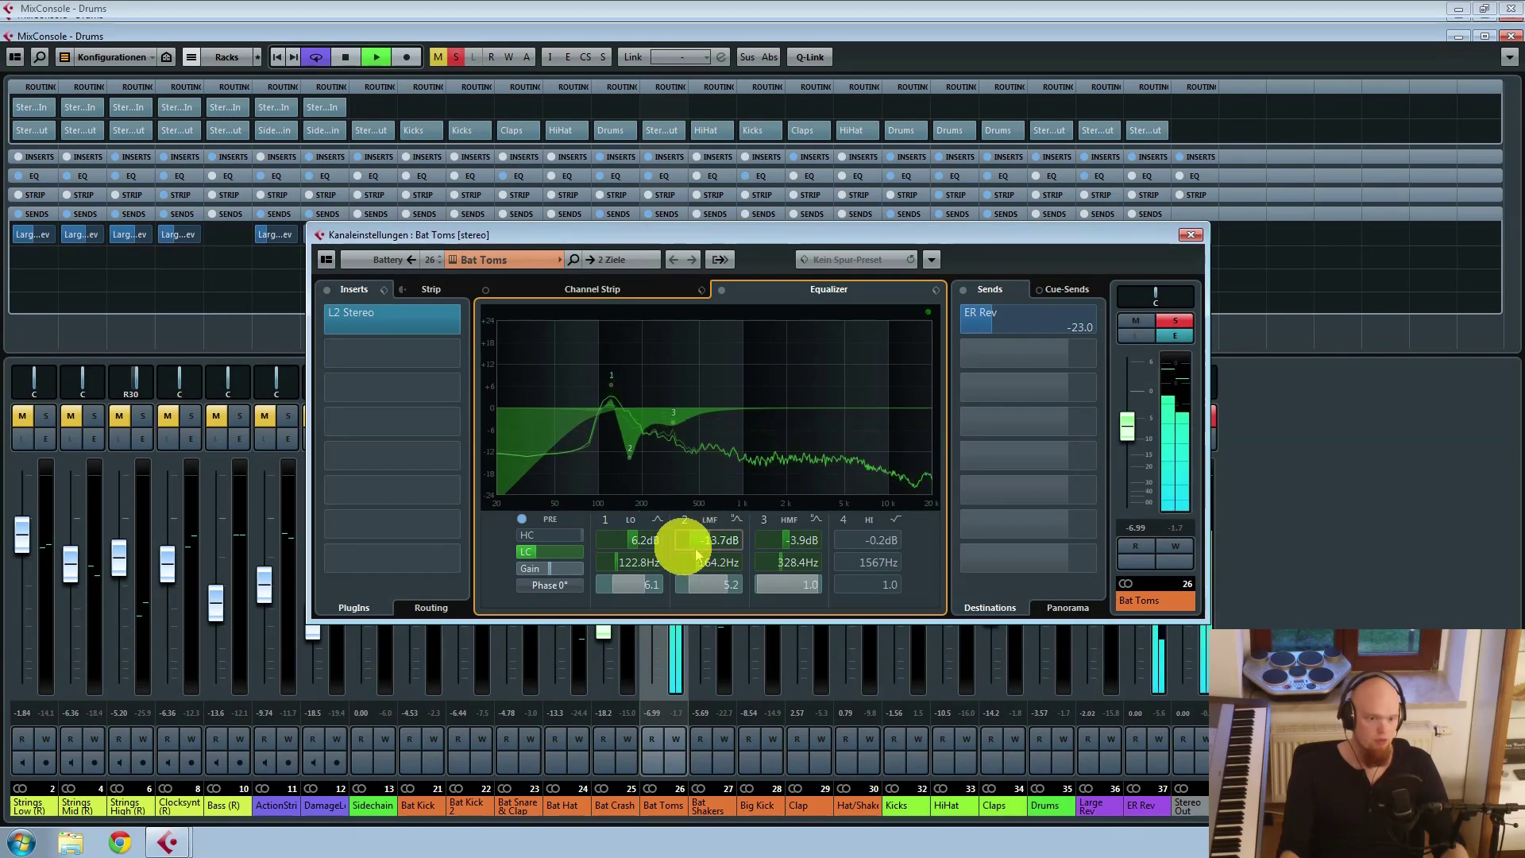
{"action": "scroll", "coordinate": [620, 542], "scroll_direction": "down", "scroll_amount": 18}
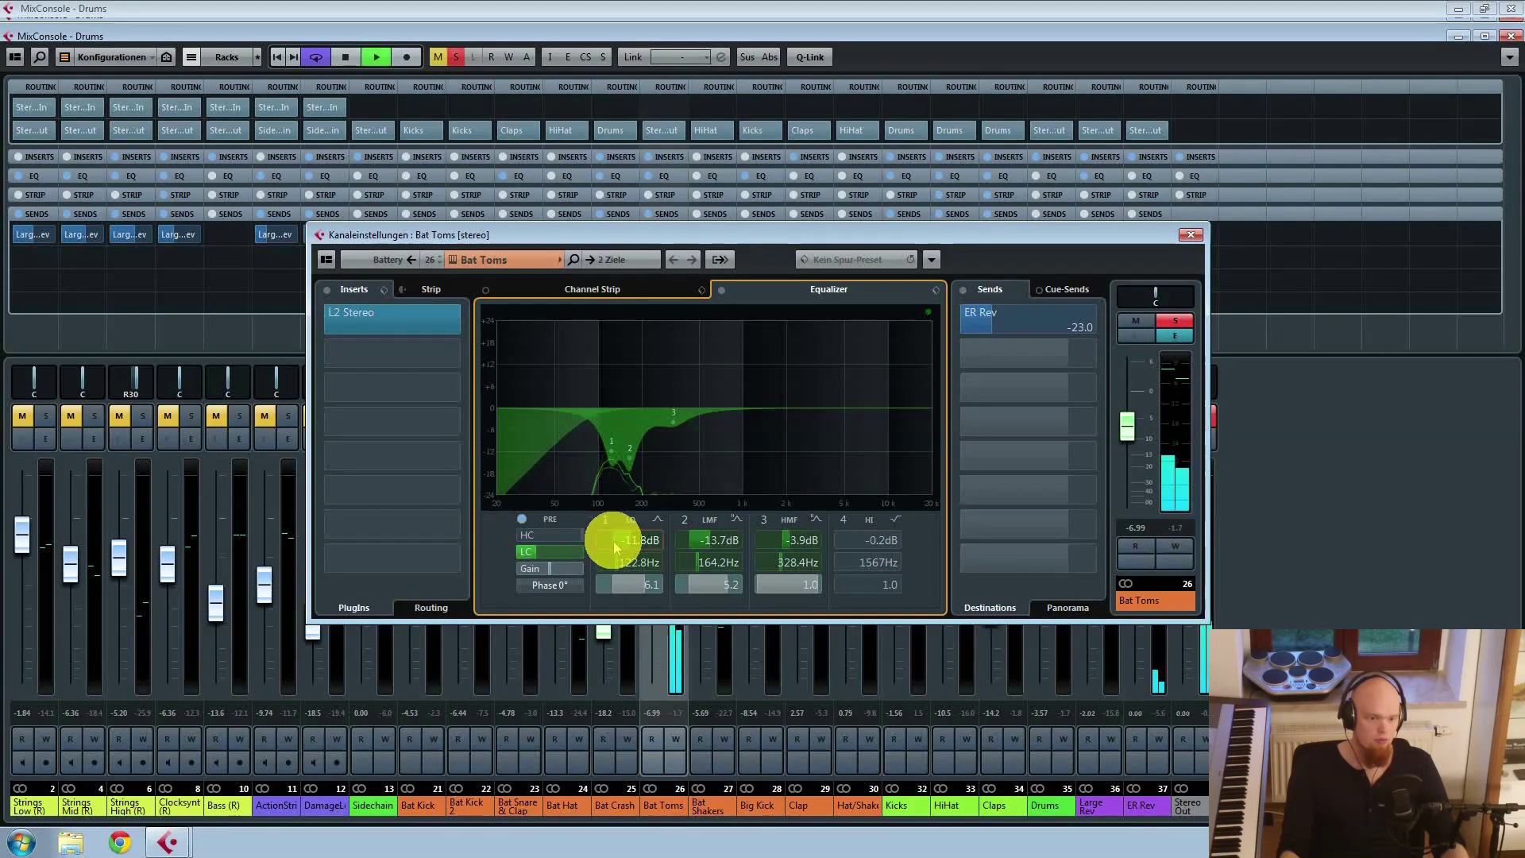
Step: Set Bat Toms EQ band 1 gain to 4.0 dB and band 2 gain to 4.4 dB, and close the channel settings
{"action": "scroll", "coordinate": [623, 547], "scroll_direction": "up", "scroll_amount": 11}
{"action": "key", "text": "space"}
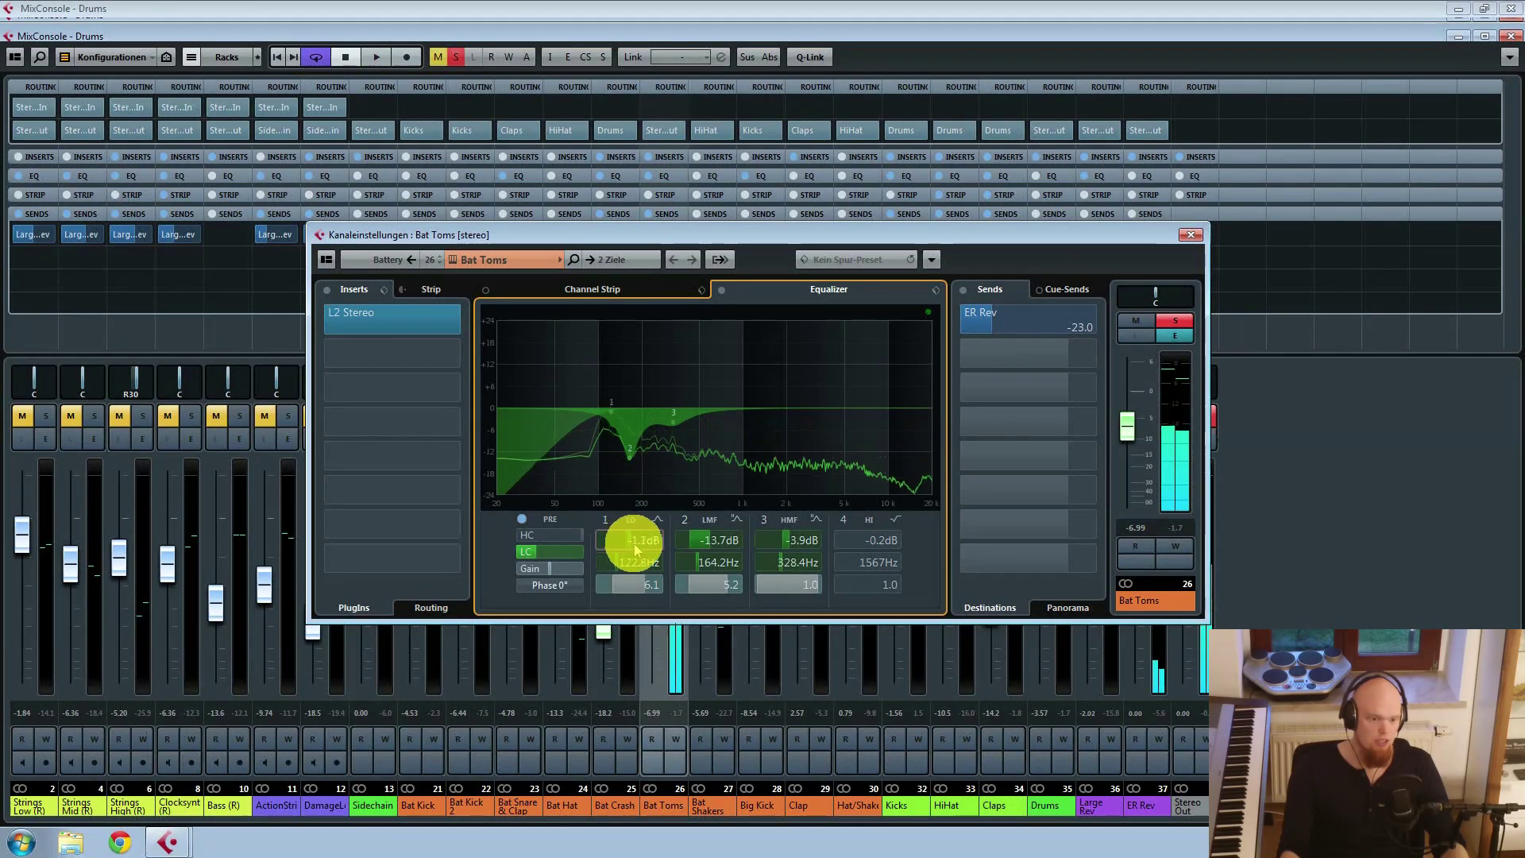
{"action": "scroll", "coordinate": [635, 543], "scroll_direction": "up", "scroll_amount": 5}
{"action": "scroll", "coordinate": [718, 543], "scroll_direction": "up", "scroll_amount": 15}
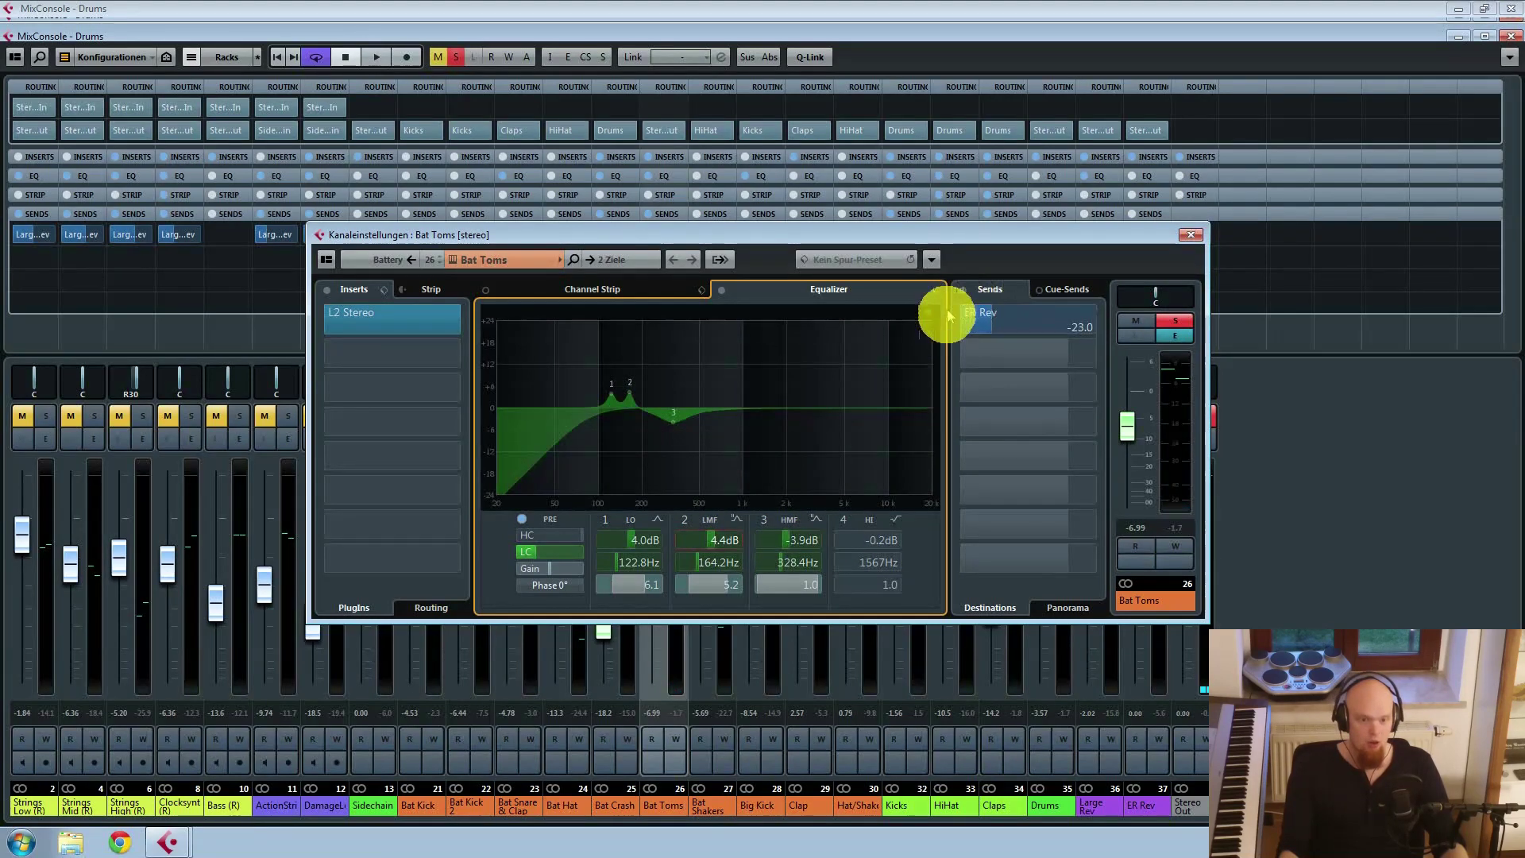
{"action": "left_click", "coordinate": [973, 347]}
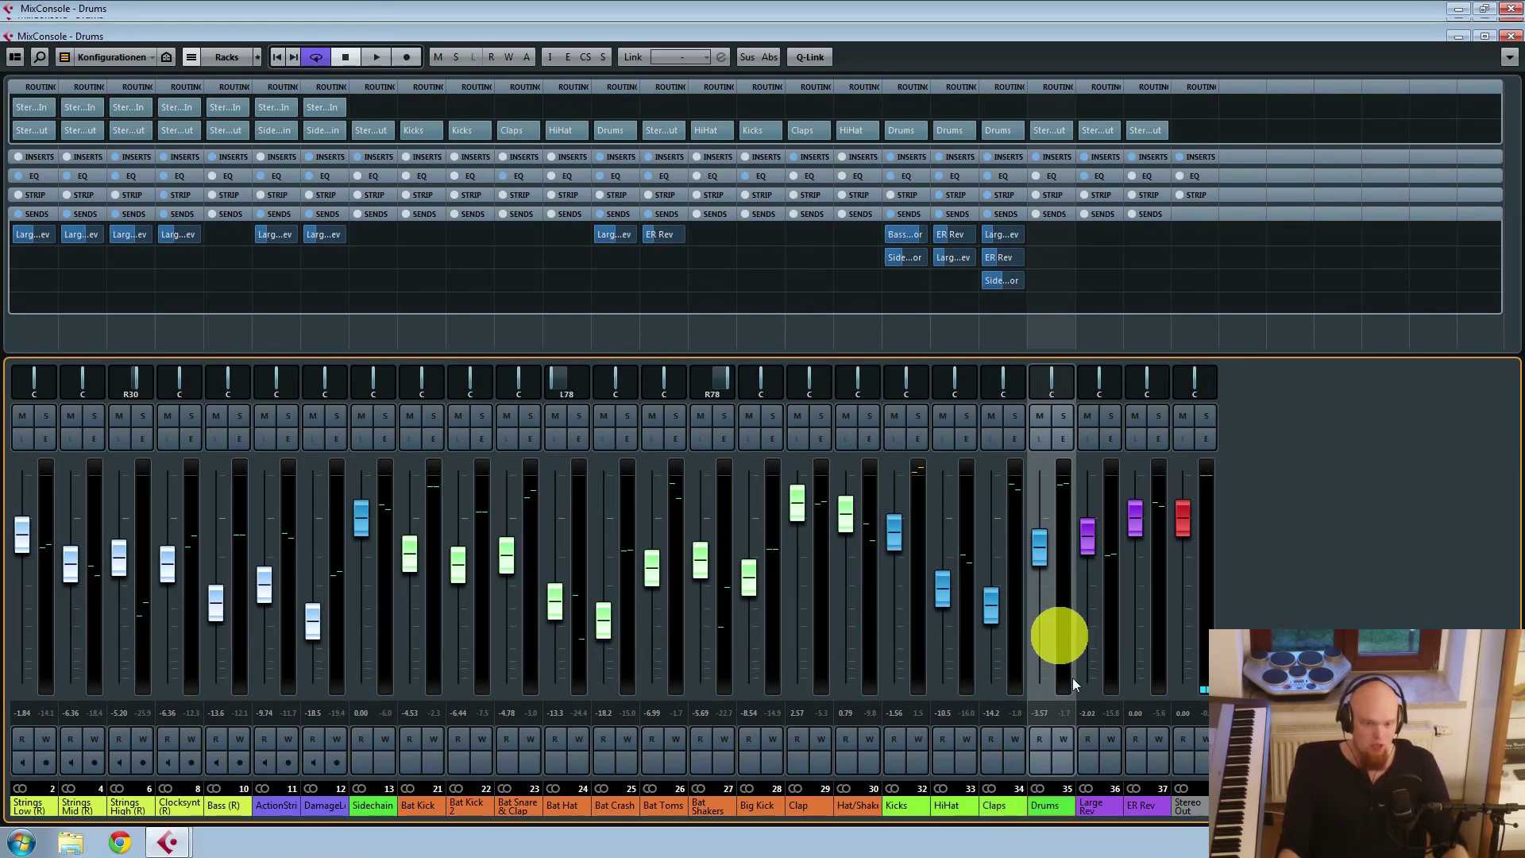
Step: Point out the Kicks, HiHat and Claps groups in turn, and open the Drums group's channel settings
{"action": "left_click", "coordinate": [911, 804]}
{"action": "left_click", "coordinate": [963, 806]}
{"action": "left_click", "coordinate": [997, 804]}
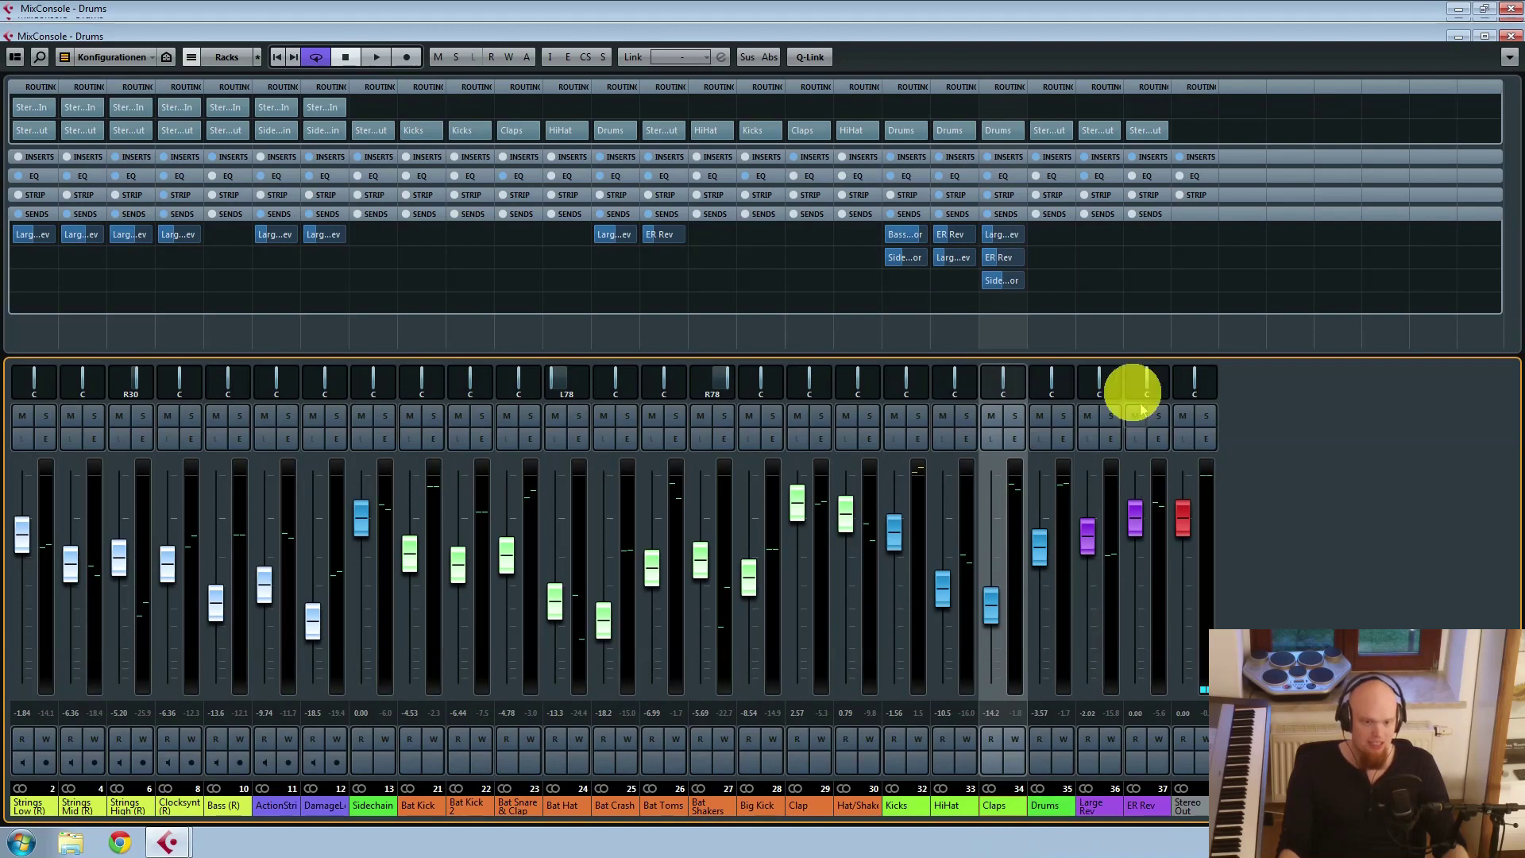
{"action": "left_click", "coordinate": [1046, 802]}
{"action": "left_click", "coordinate": [1063, 441]}
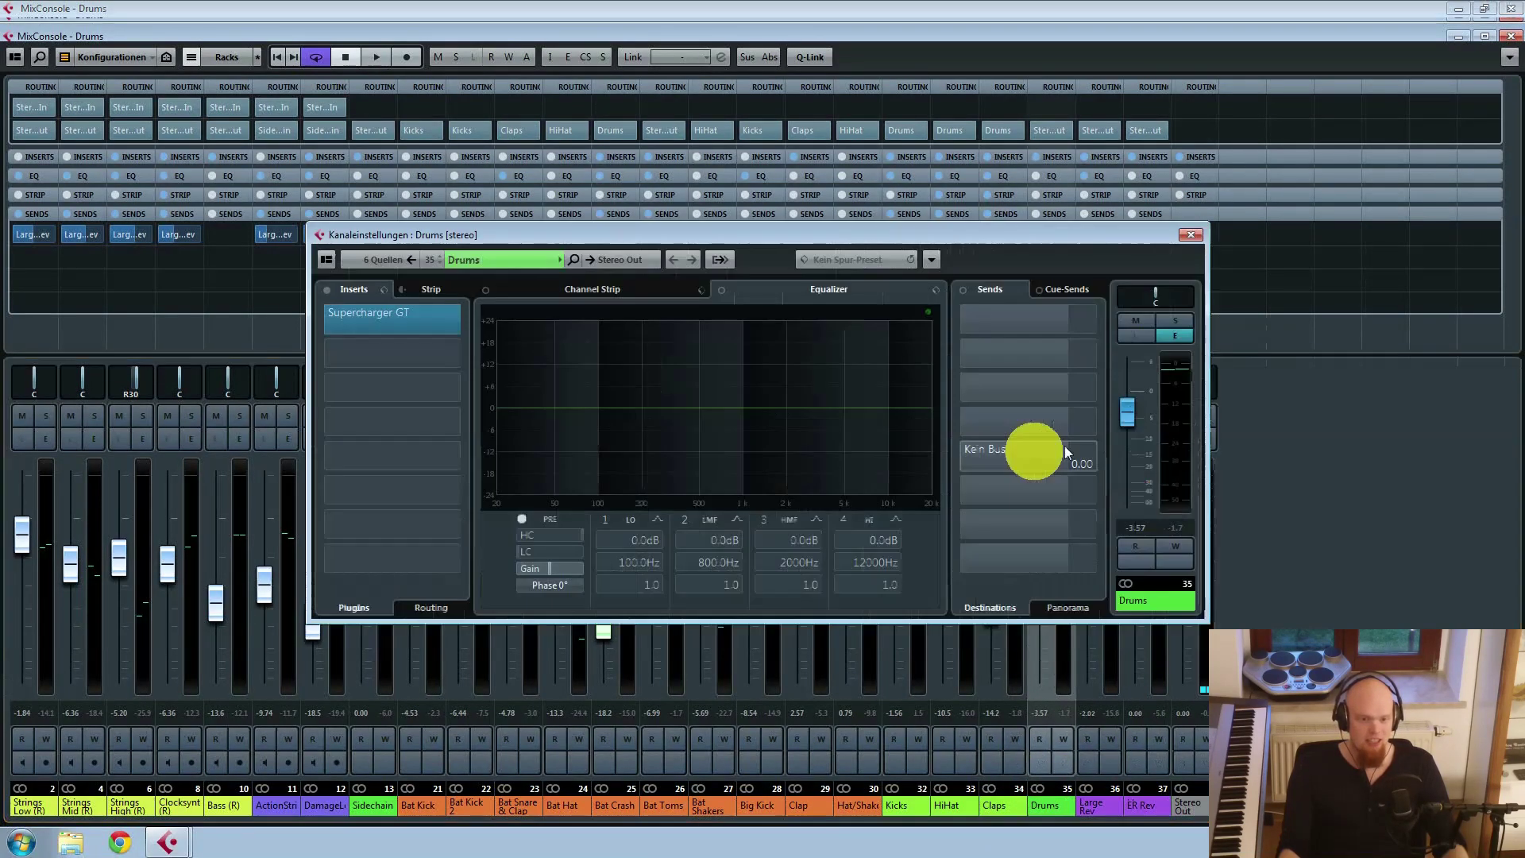
Step: Open the Drums group's Supercharger GT insert, move its window aside, and play the full mix through it
{"action": "left_click", "coordinate": [384, 313]}
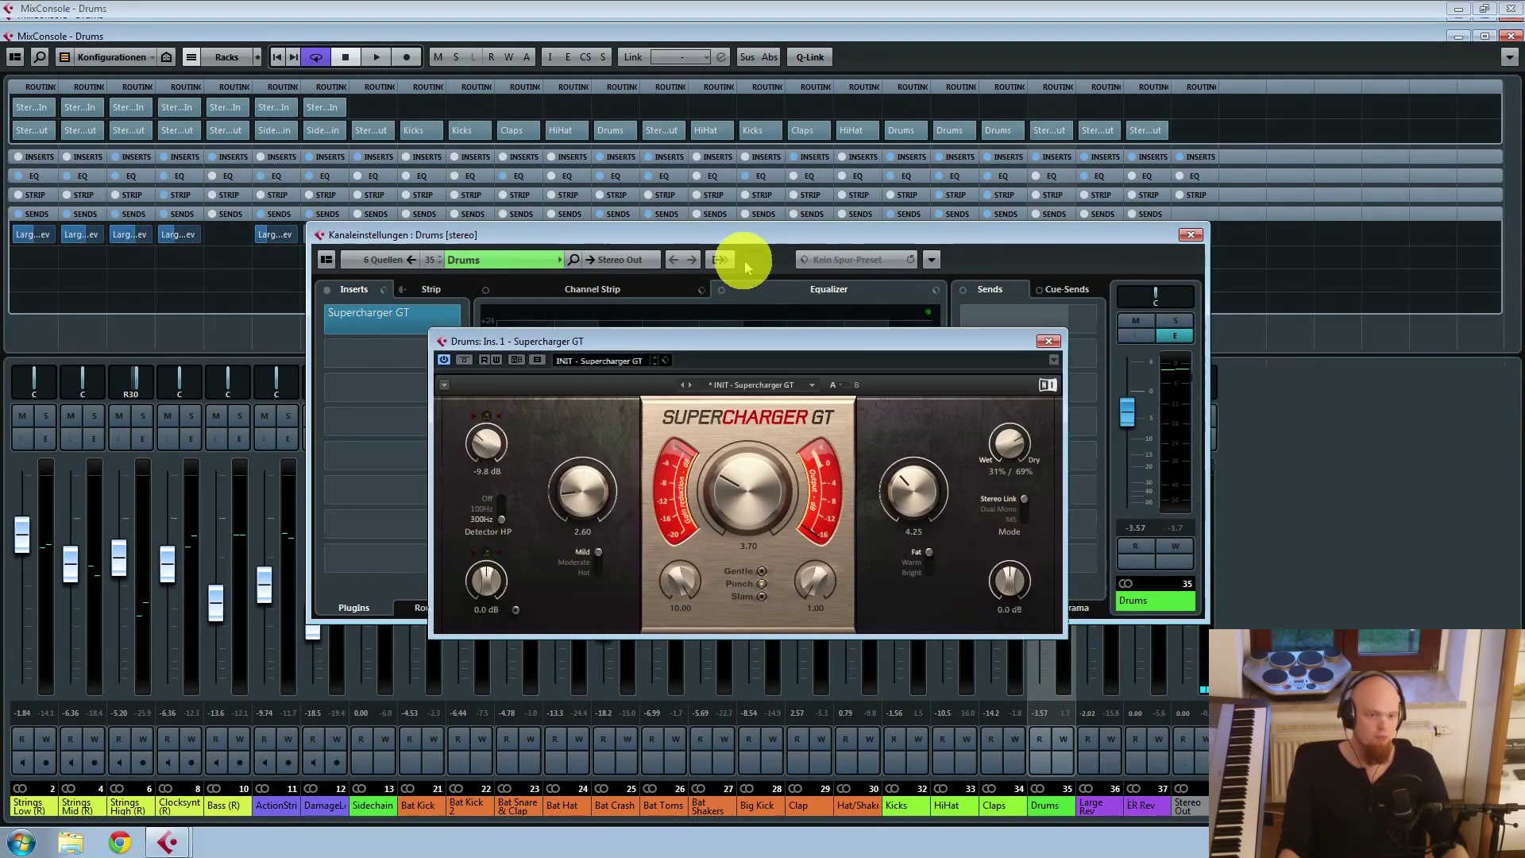
{"action": "left_click_drag", "start_coordinate": [752, 343], "coordinate": [818, 340]}
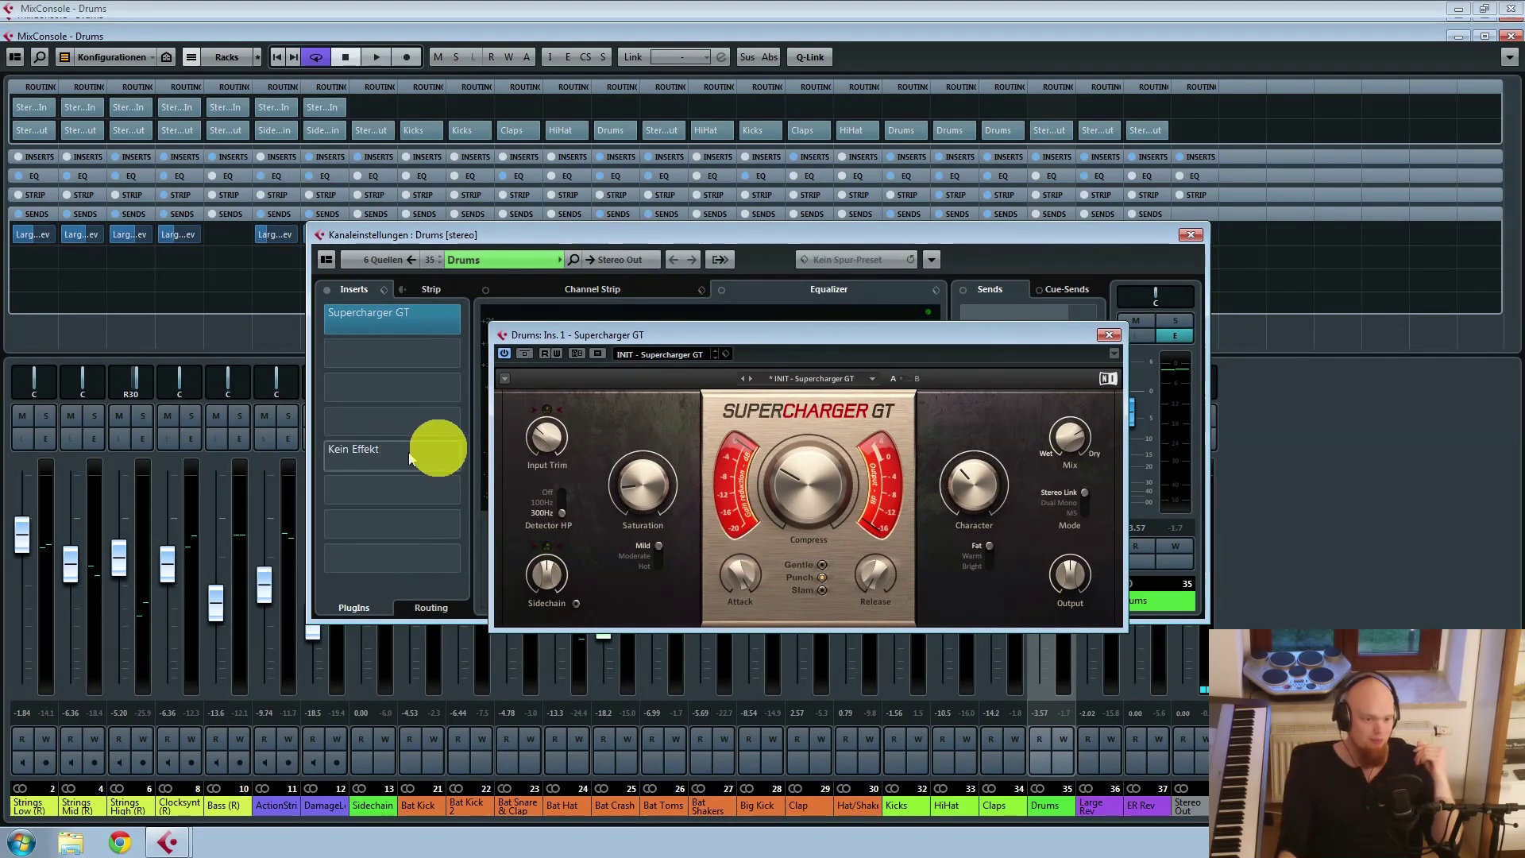
{"action": "mouse_move", "coordinate": [545, 416]}
{"action": "left_mouse_down"}
{"action": "mouse_move", "coordinate": [569, 460]}
{"action": "mouse_move", "coordinate": [546, 446]}
{"action": "mouse_move", "coordinate": [551, 406]}
{"action": "left_mouse_up"}
{"action": "key", "text": "space"}
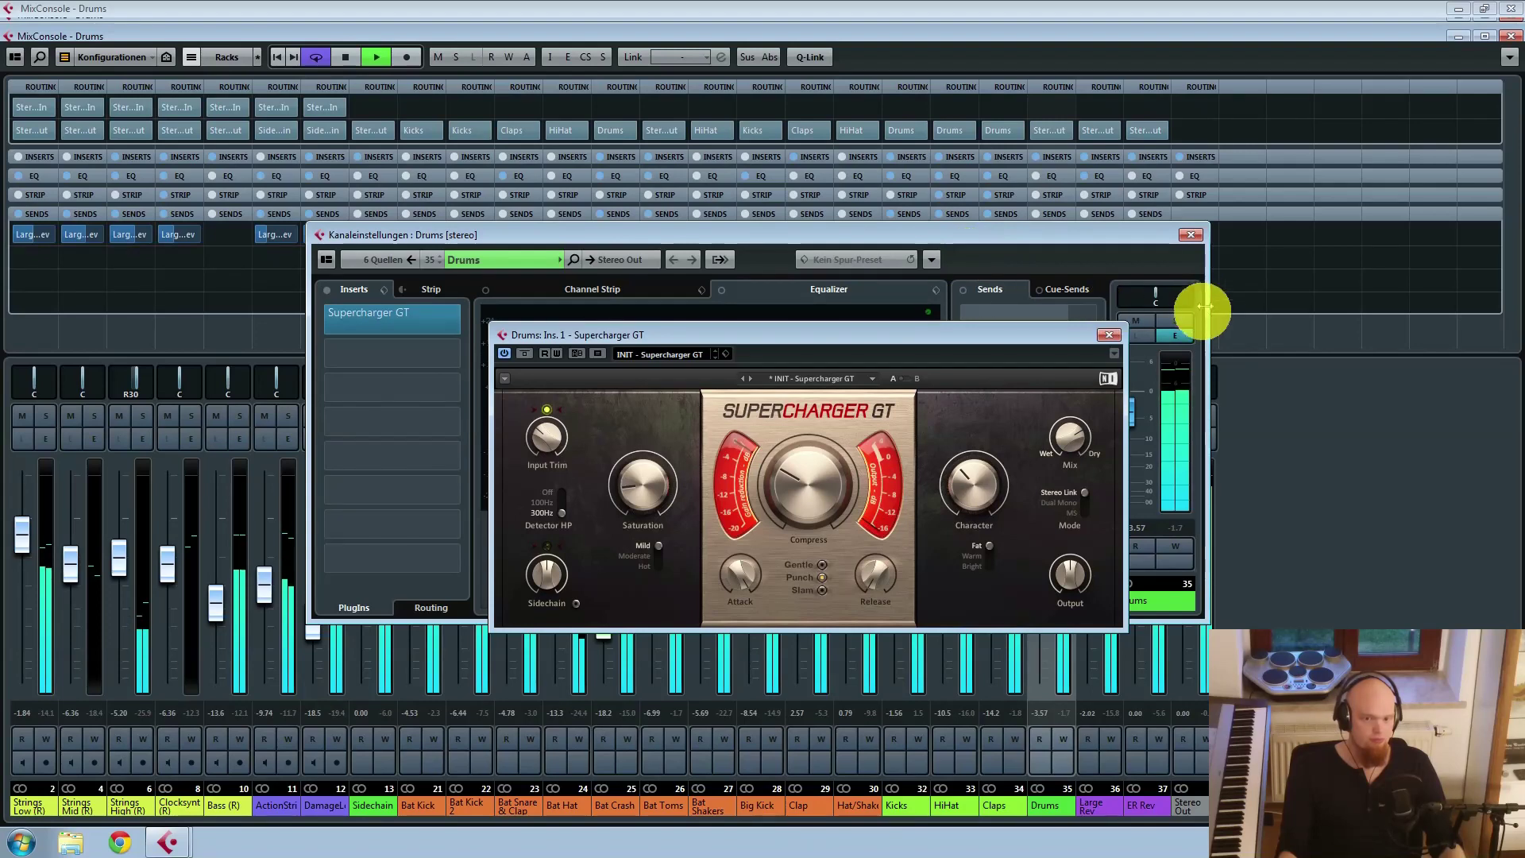
Step: Solo the Drums group during playback, and reopen its Supercharger GT insert with the window moved clear of the channel fader
{"action": "left_click", "coordinate": [1175, 320]}
{"action": "left_click", "coordinate": [388, 313]}
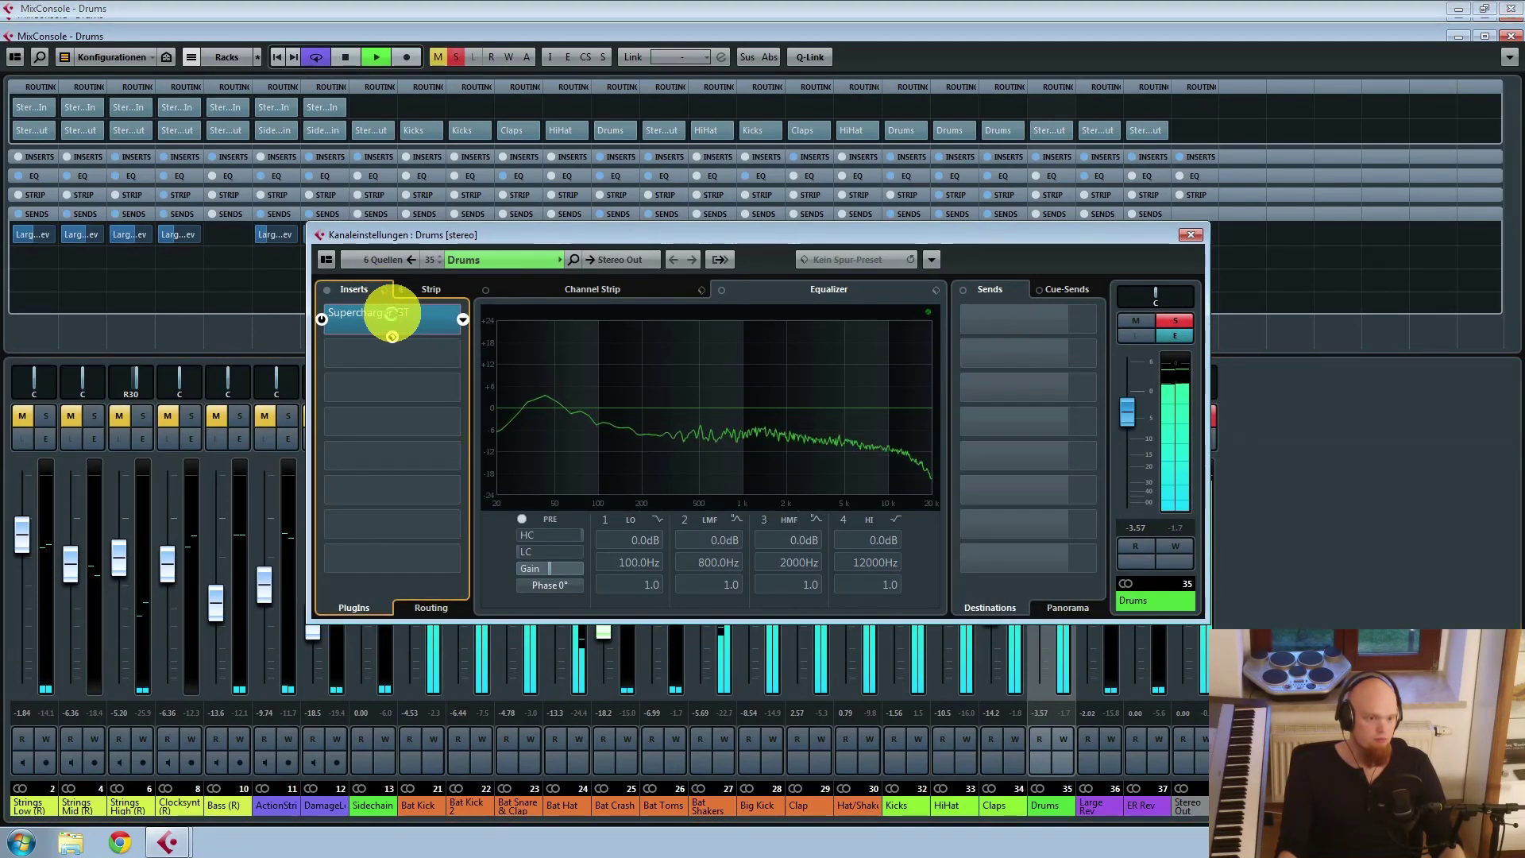
{"action": "left_click", "coordinate": [405, 312]}
{"action": "left_click_drag", "start_coordinate": [796, 347], "coordinate": [752, 331]}
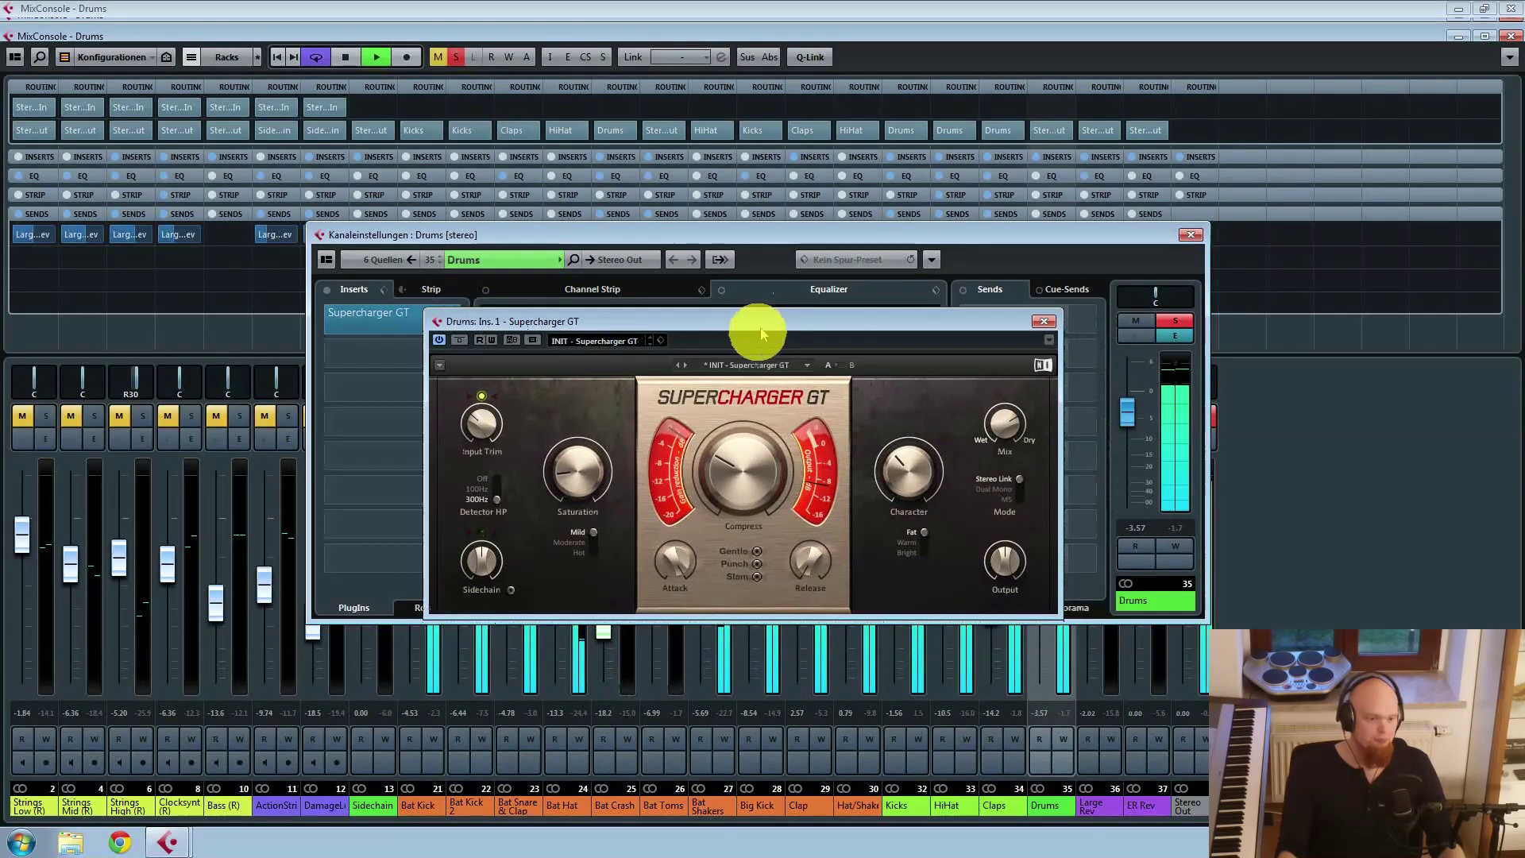
Step: Point out Supercharger GT's Detector HP, Saturation, Compress, Character and Mix controls in turn, and play the soloed drums through it
{"action": "left_click", "coordinate": [488, 517]}
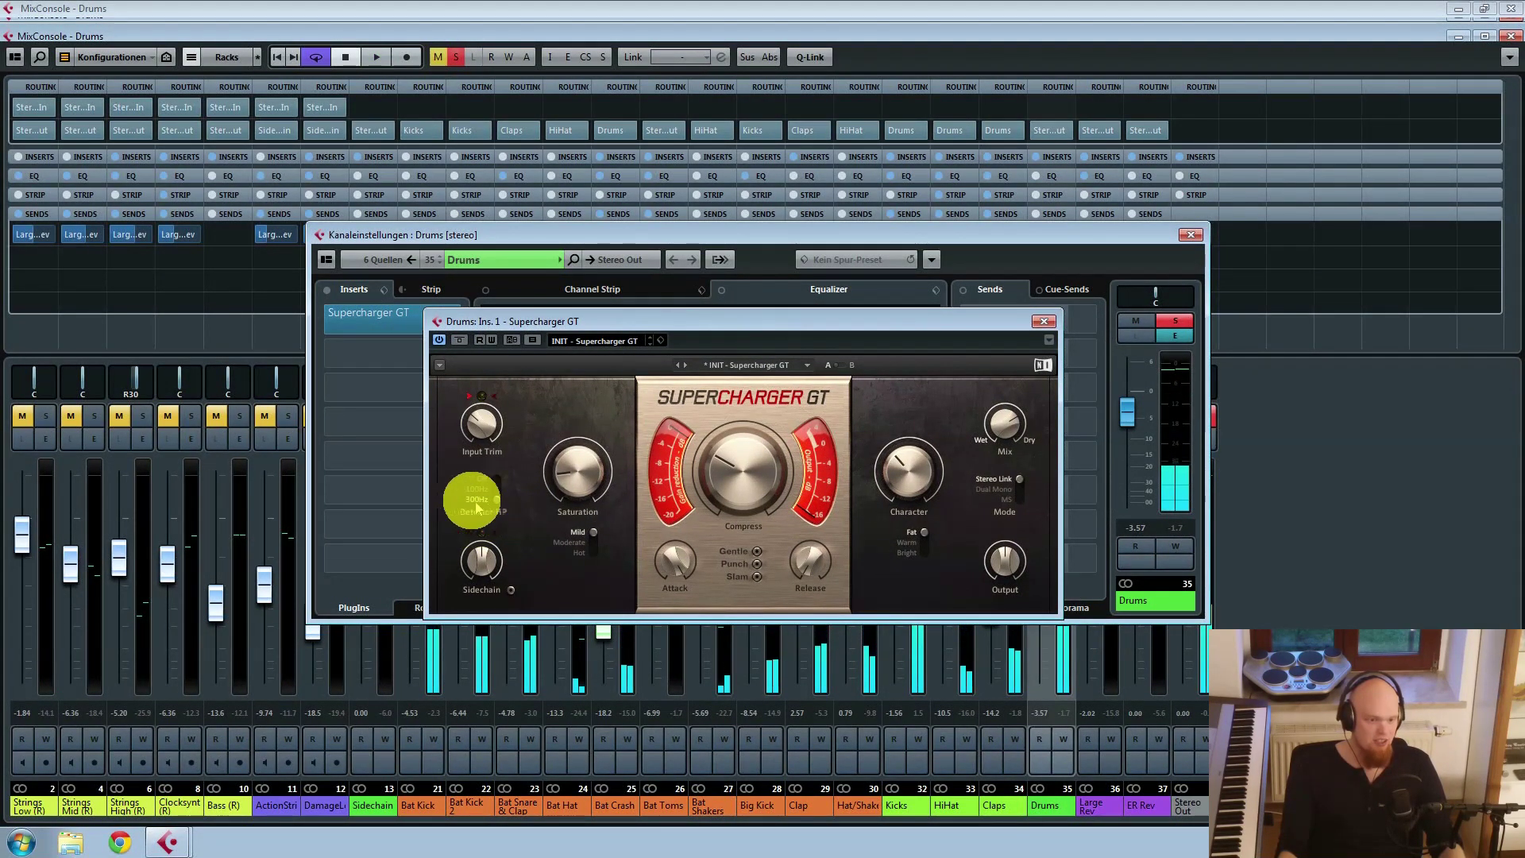
{"action": "left_click", "coordinate": [497, 506]}
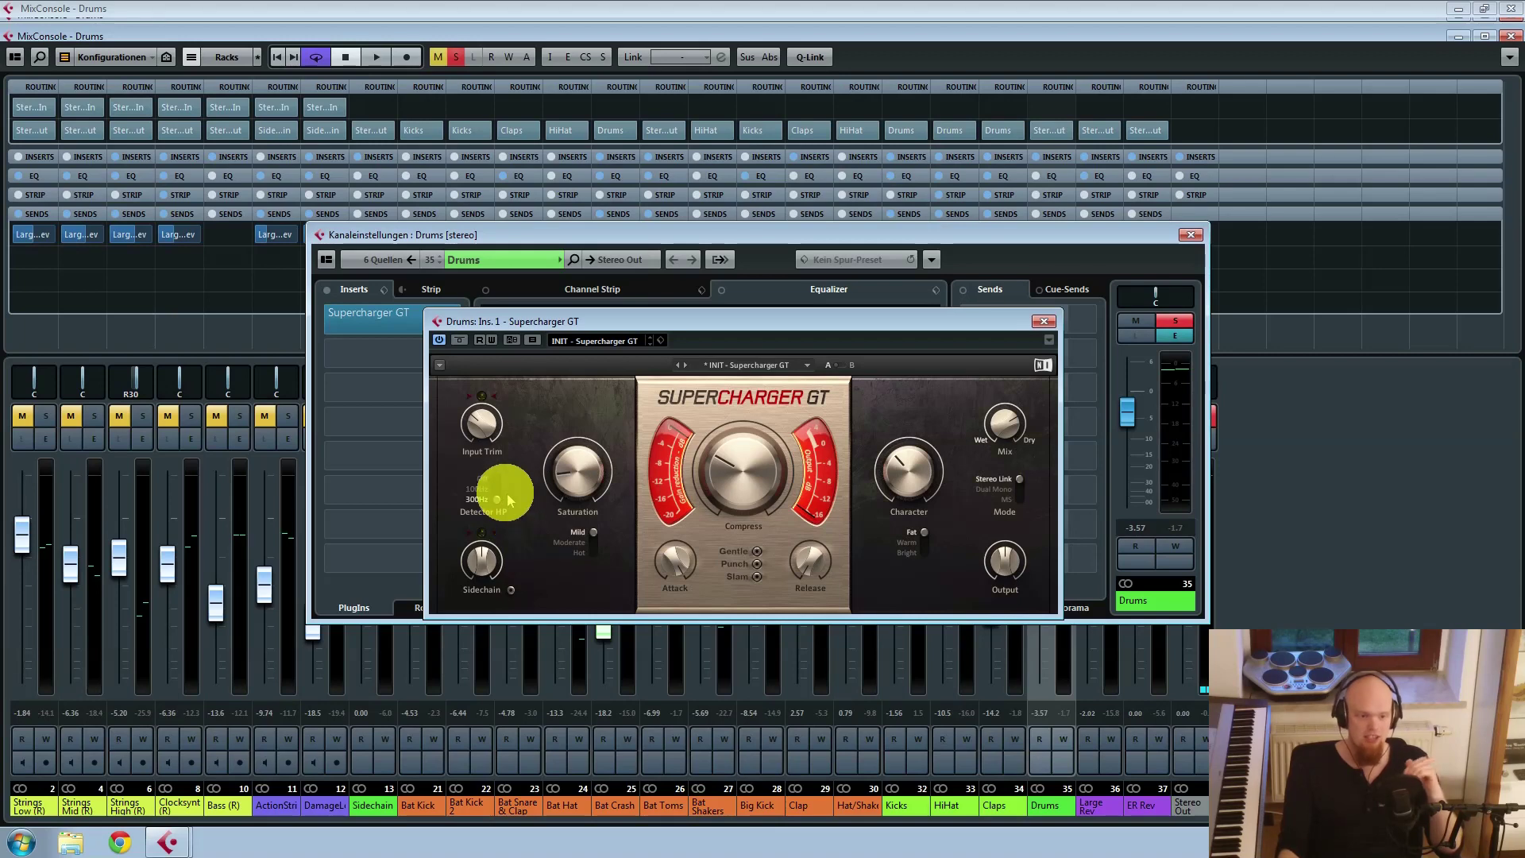
{"action": "mouse_move", "coordinate": [565, 467]}
{"action": "left_mouse_down"}
{"action": "mouse_move", "coordinate": [546, 462]}
{"action": "mouse_move", "coordinate": [573, 476]}
{"action": "left_mouse_up"}
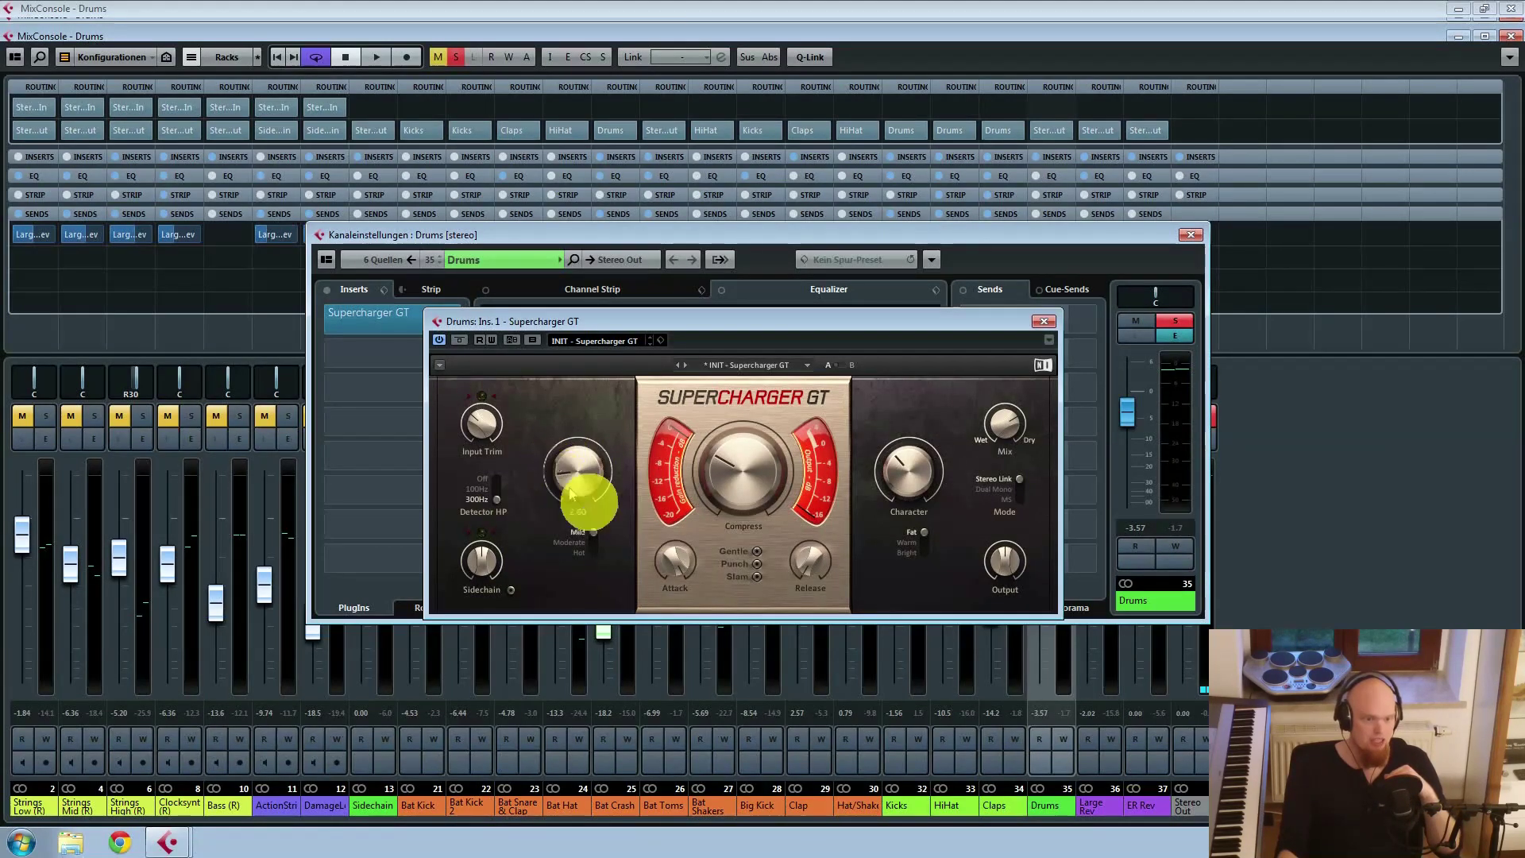
{"action": "mouse_move", "coordinate": [742, 474]}
{"action": "left_mouse_down"}
{"action": "mouse_move", "coordinate": [698, 460]}
{"action": "mouse_move", "coordinate": [732, 464]}
{"action": "left_mouse_up"}
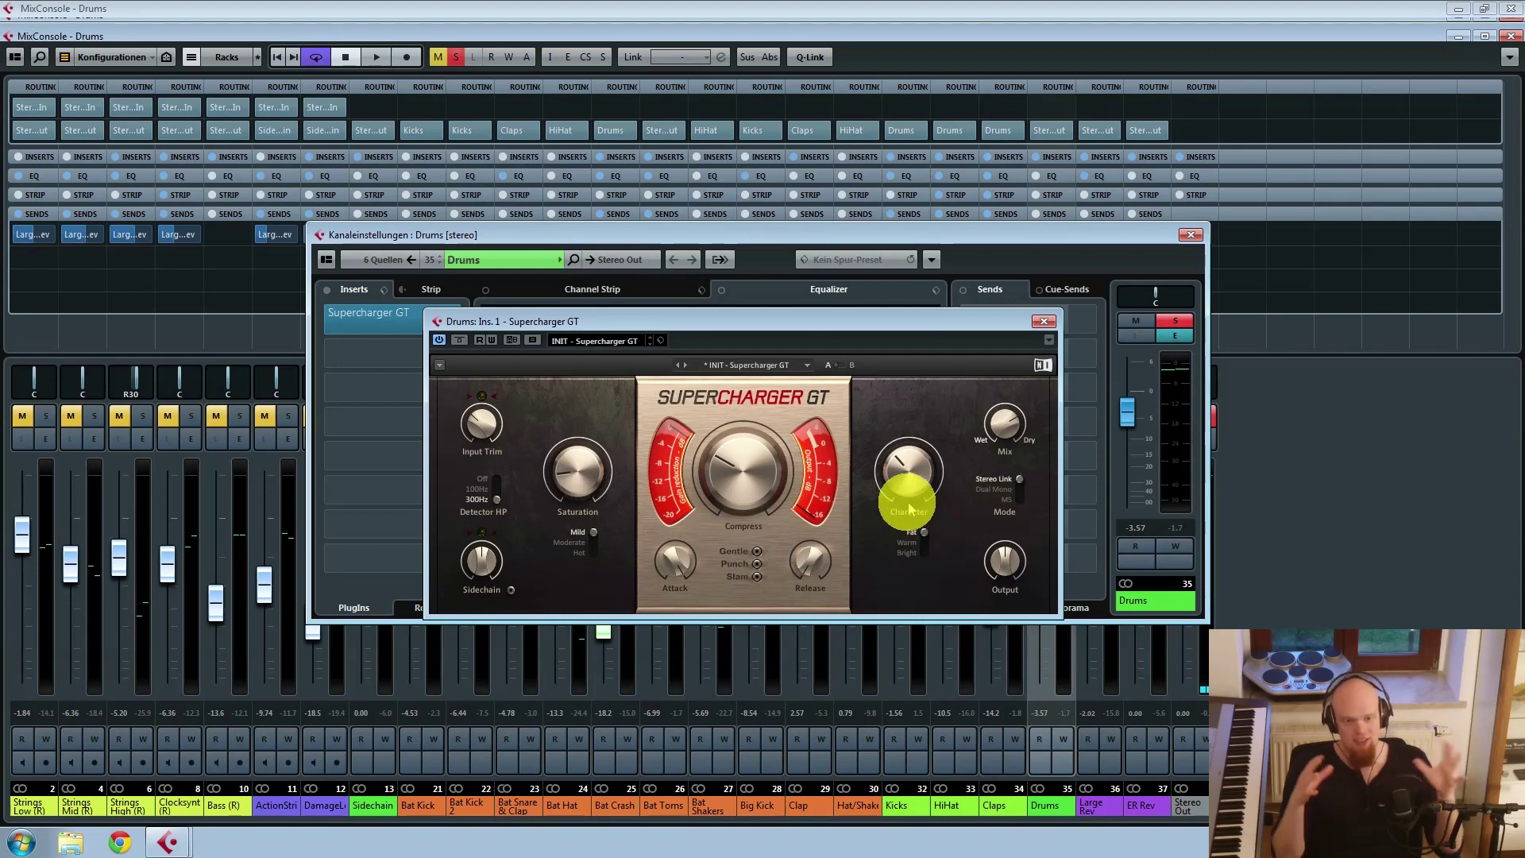
{"action": "mouse_move", "coordinate": [1003, 435]}
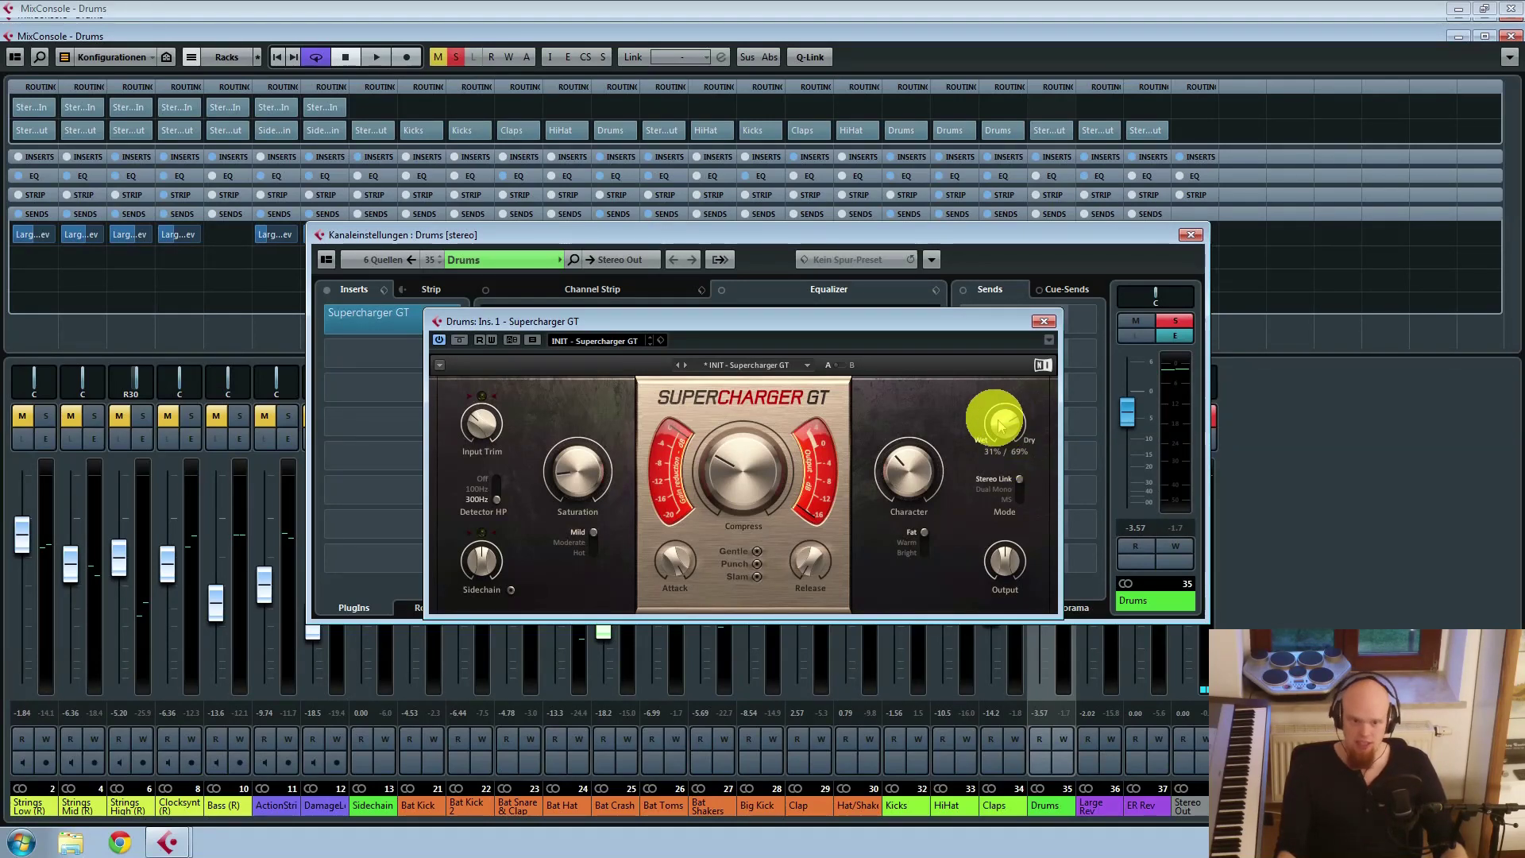
{"action": "key", "text": "space"}
{"action": "left_click_drag", "start_coordinate": [1003, 428], "coordinate": [1003, 425]}
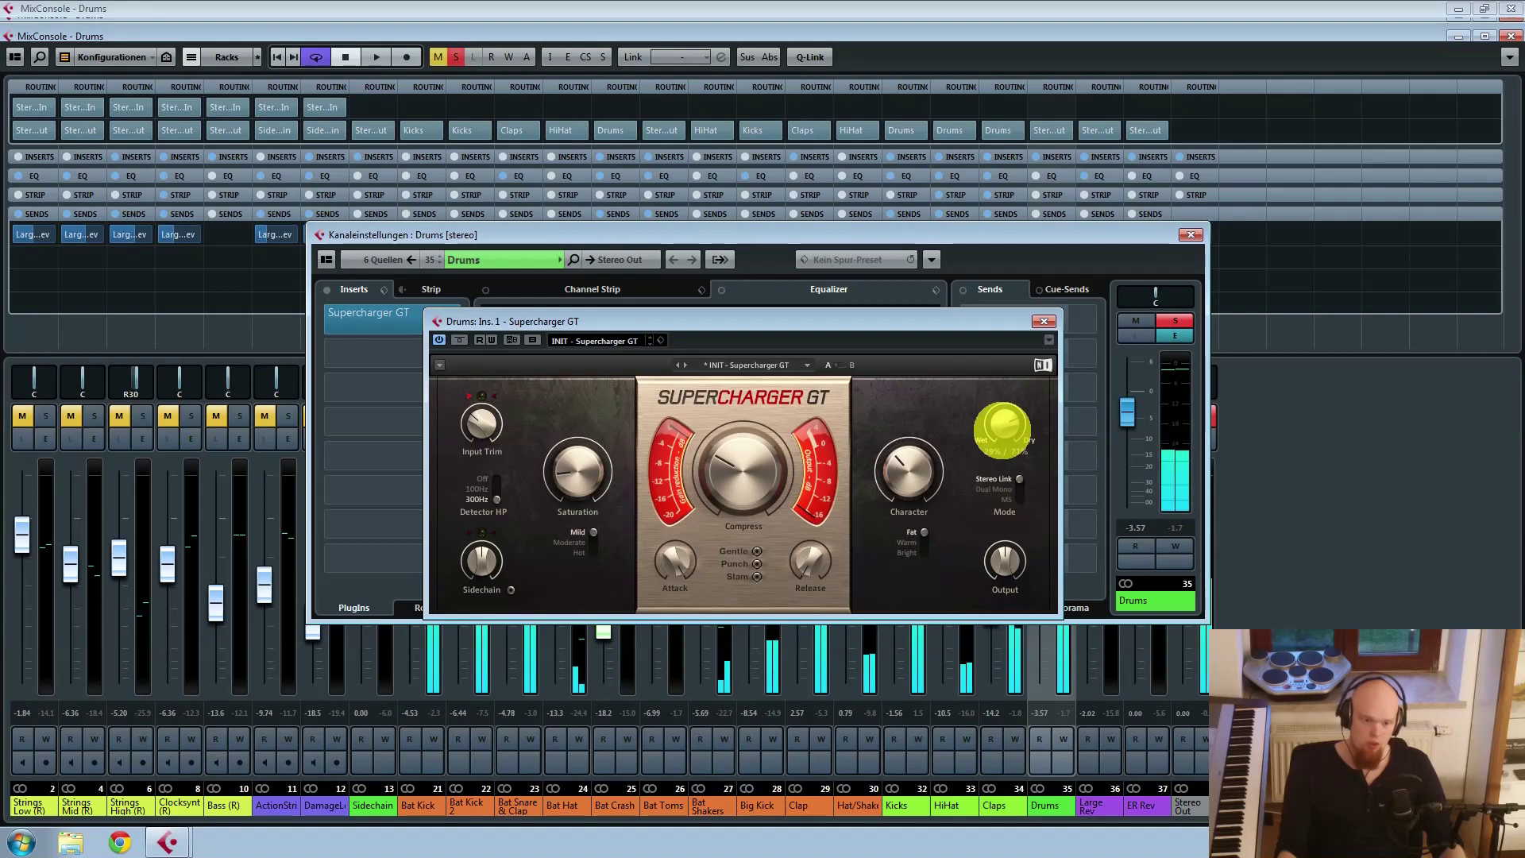
Step: Close the Supercharger GT window, unsolo the Drums group and close its channel settings
{"action": "left_click", "coordinate": [1043, 323]}
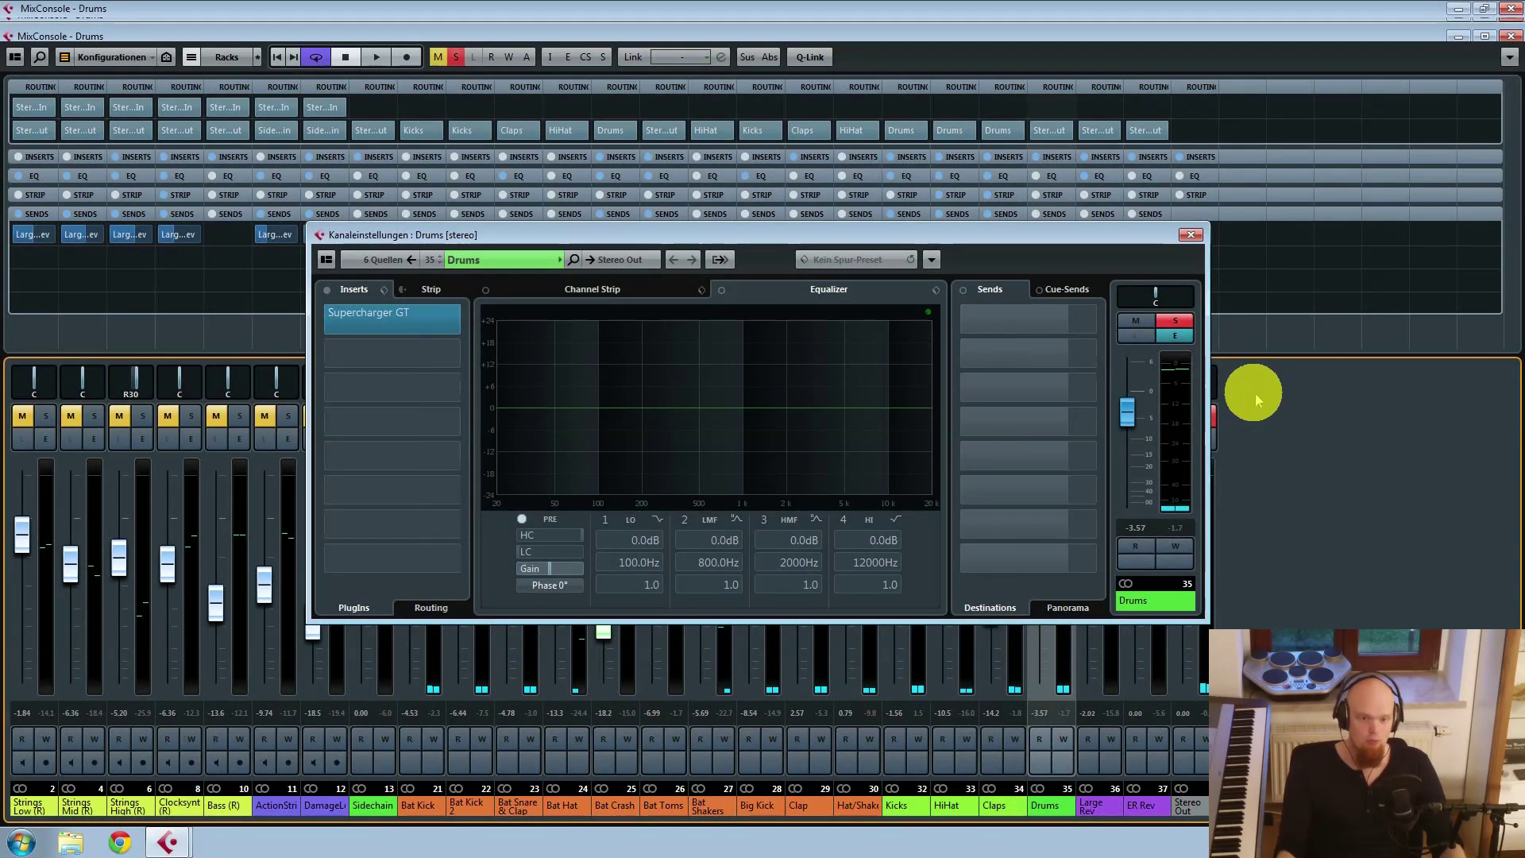
{"action": "left_click", "coordinate": [1181, 321]}
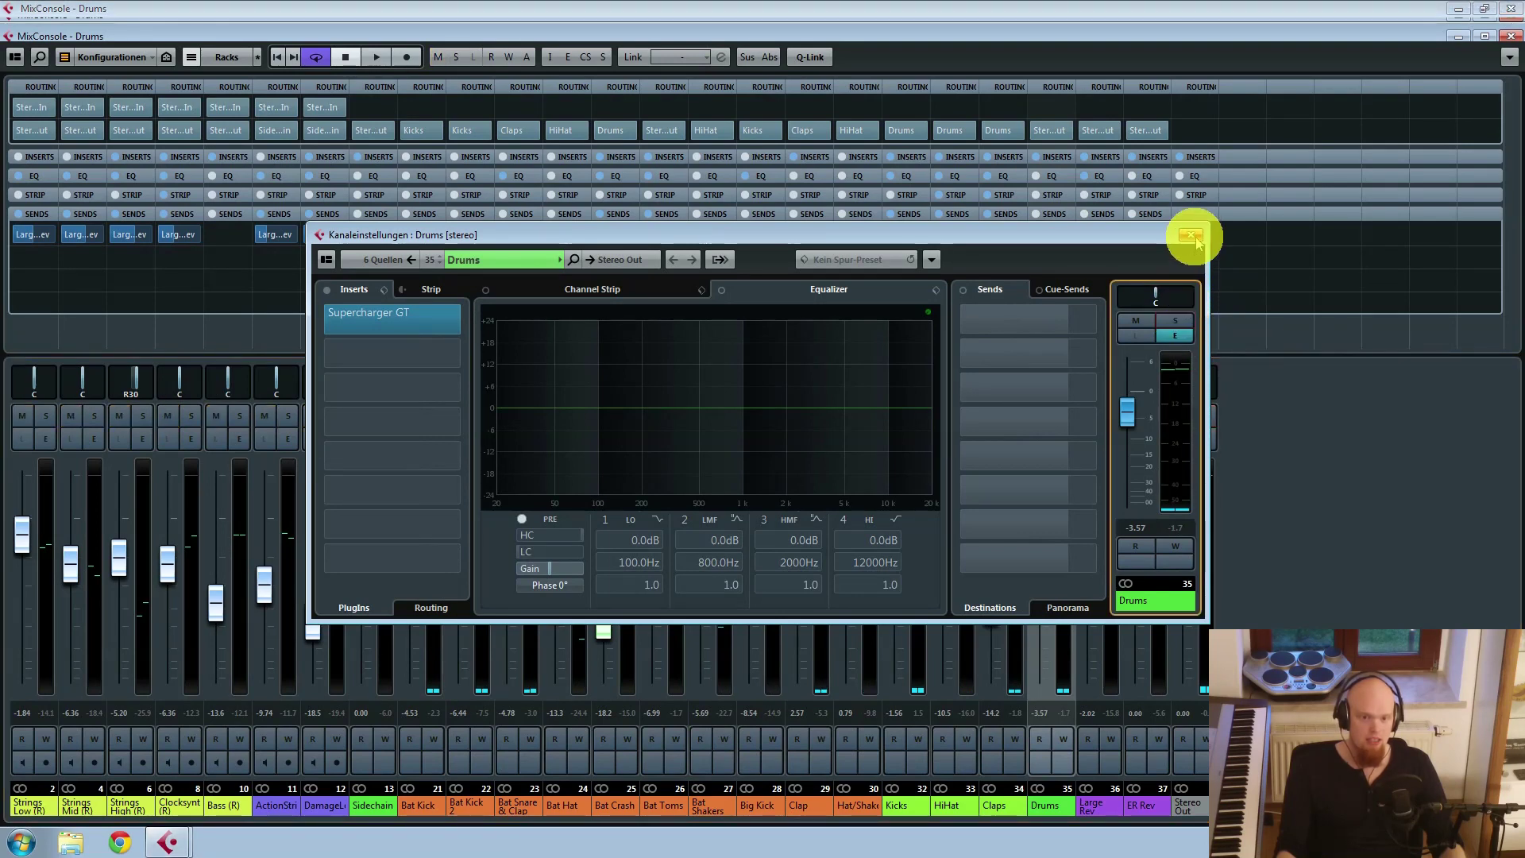
{"action": "left_click", "coordinate": [1190, 234]}
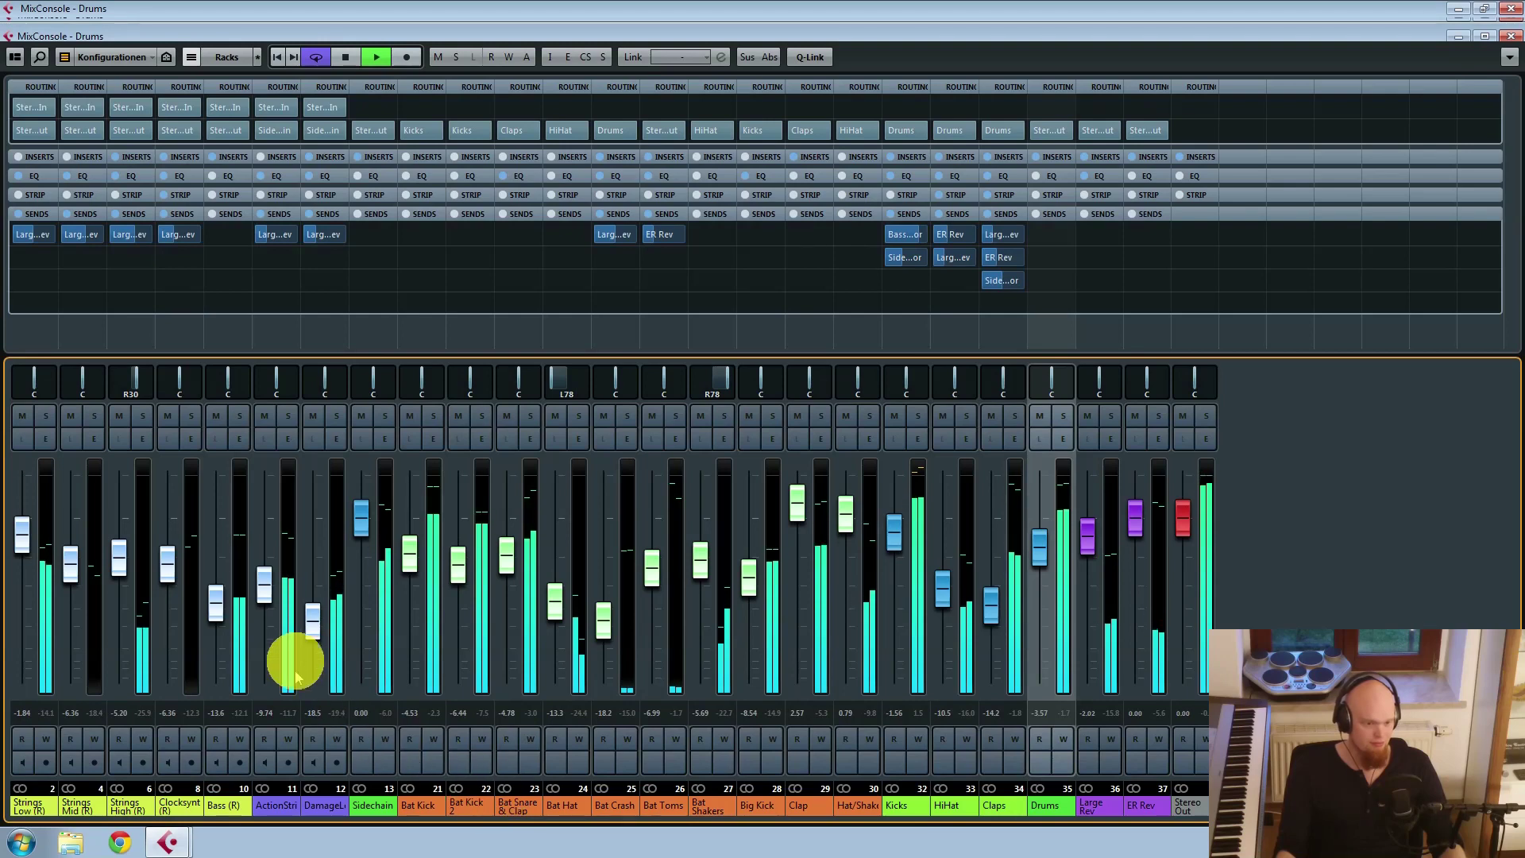
Step: Lower the DamageLoop level to -19.7 dB during playback, and switch off the Center Stereo insert on the Claps group
{"action": "left_click_drag", "start_coordinate": [313, 622], "coordinate": [313, 627]}
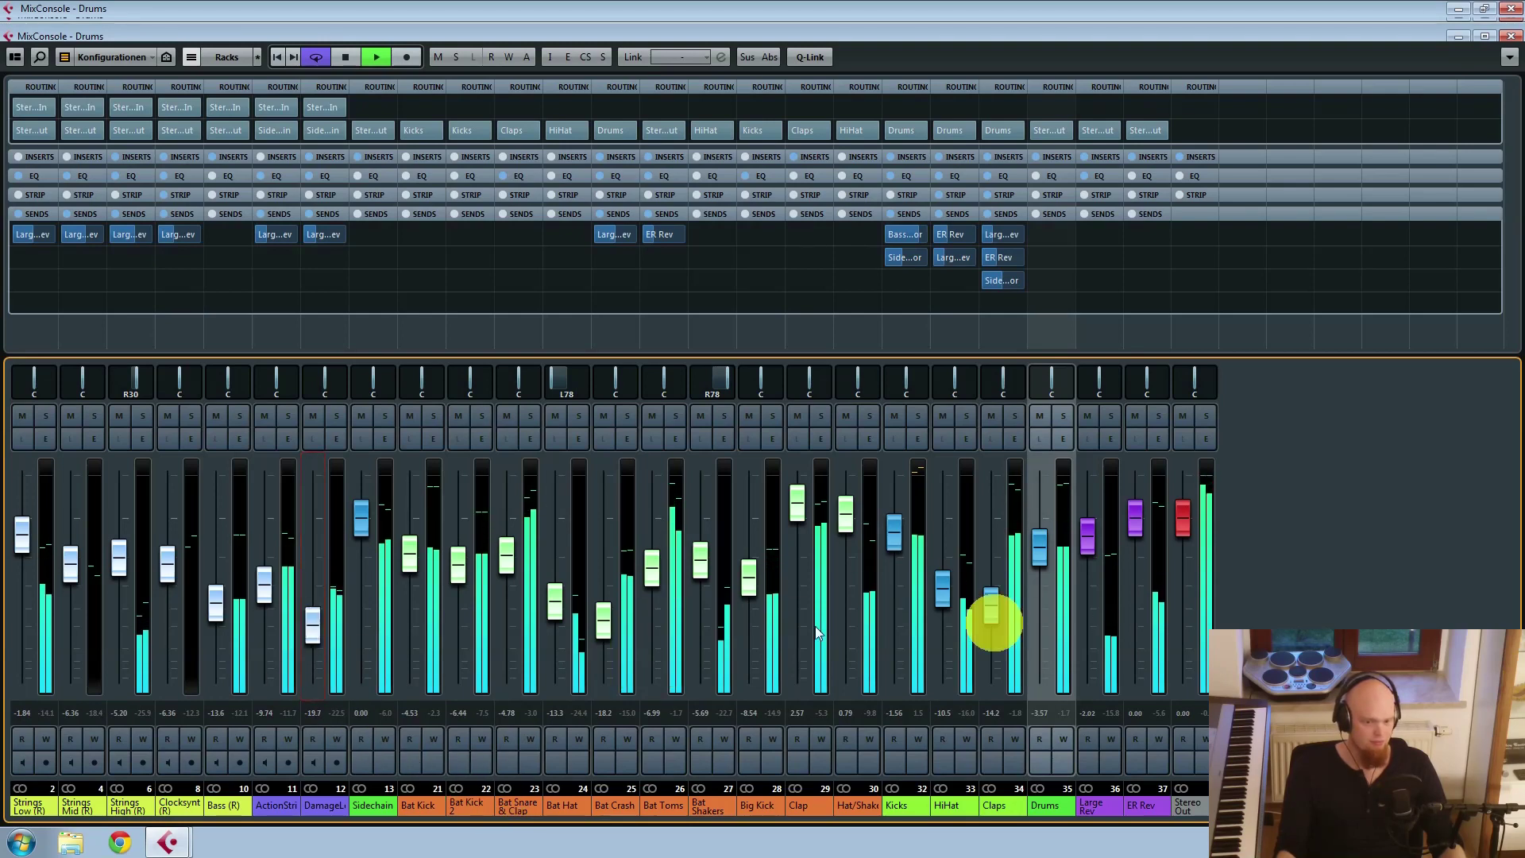
{"action": "left_click", "coordinate": [1014, 438]}
{"action": "left_click", "coordinate": [321, 388]}
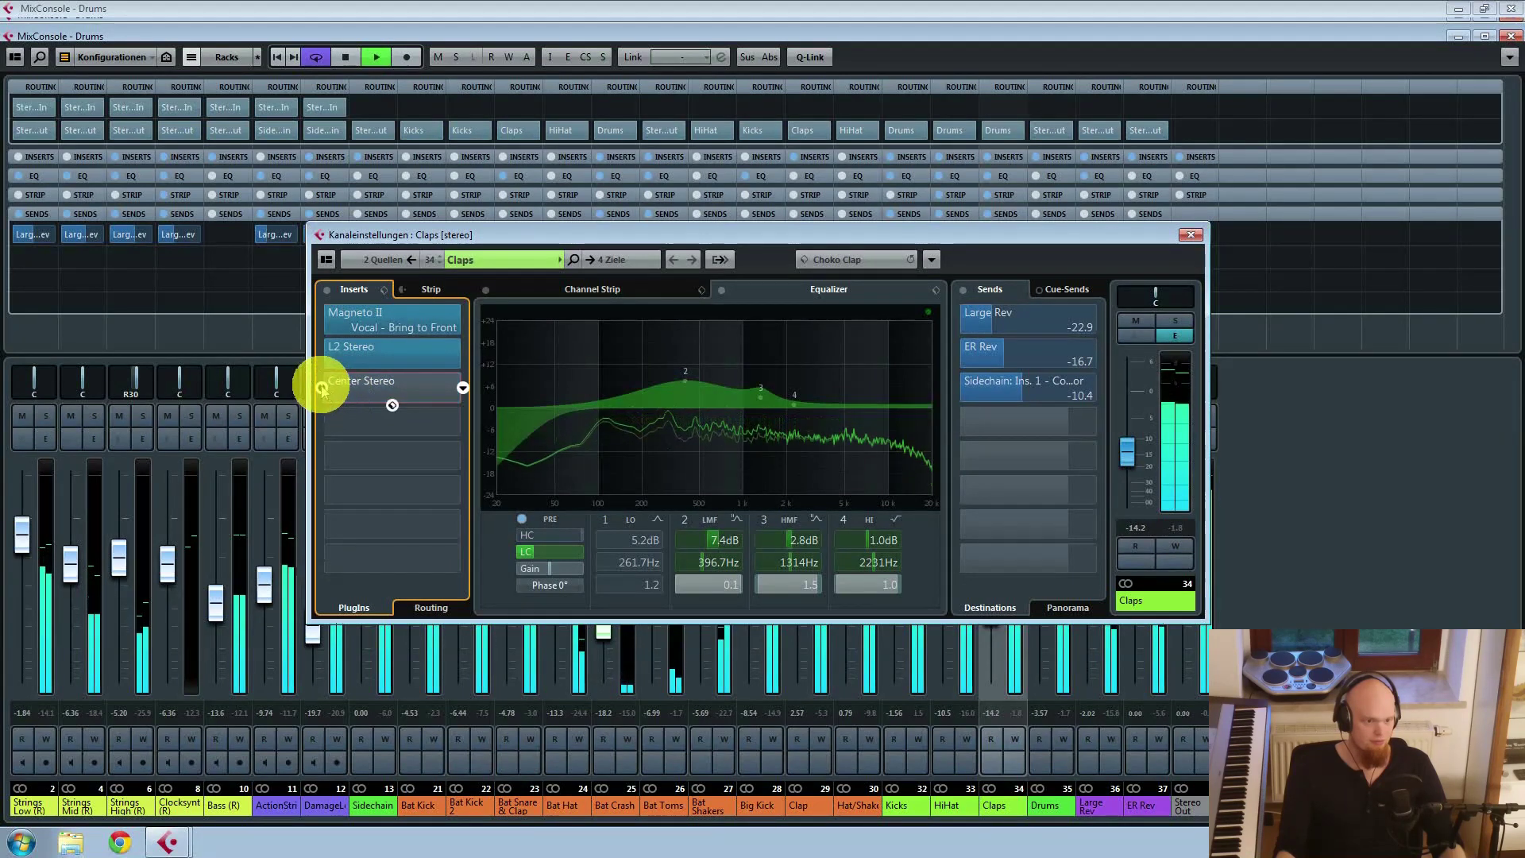
{"action": "left_click", "coordinate": [1191, 234]}
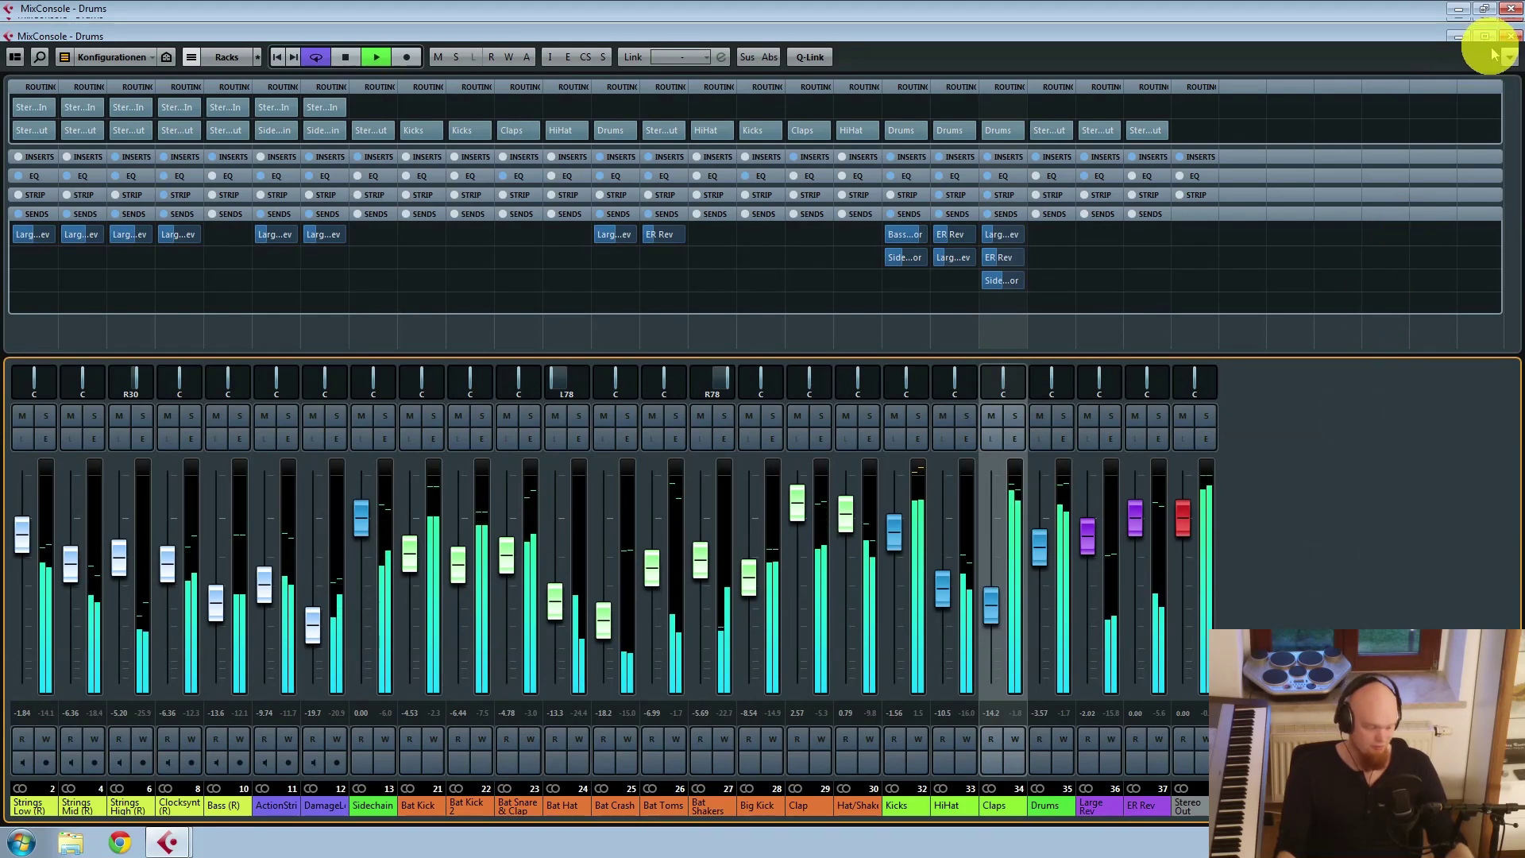
Step: Leave the mixer for the project's arrangement view and stop playback
{"action": "key", "text": "F3"}
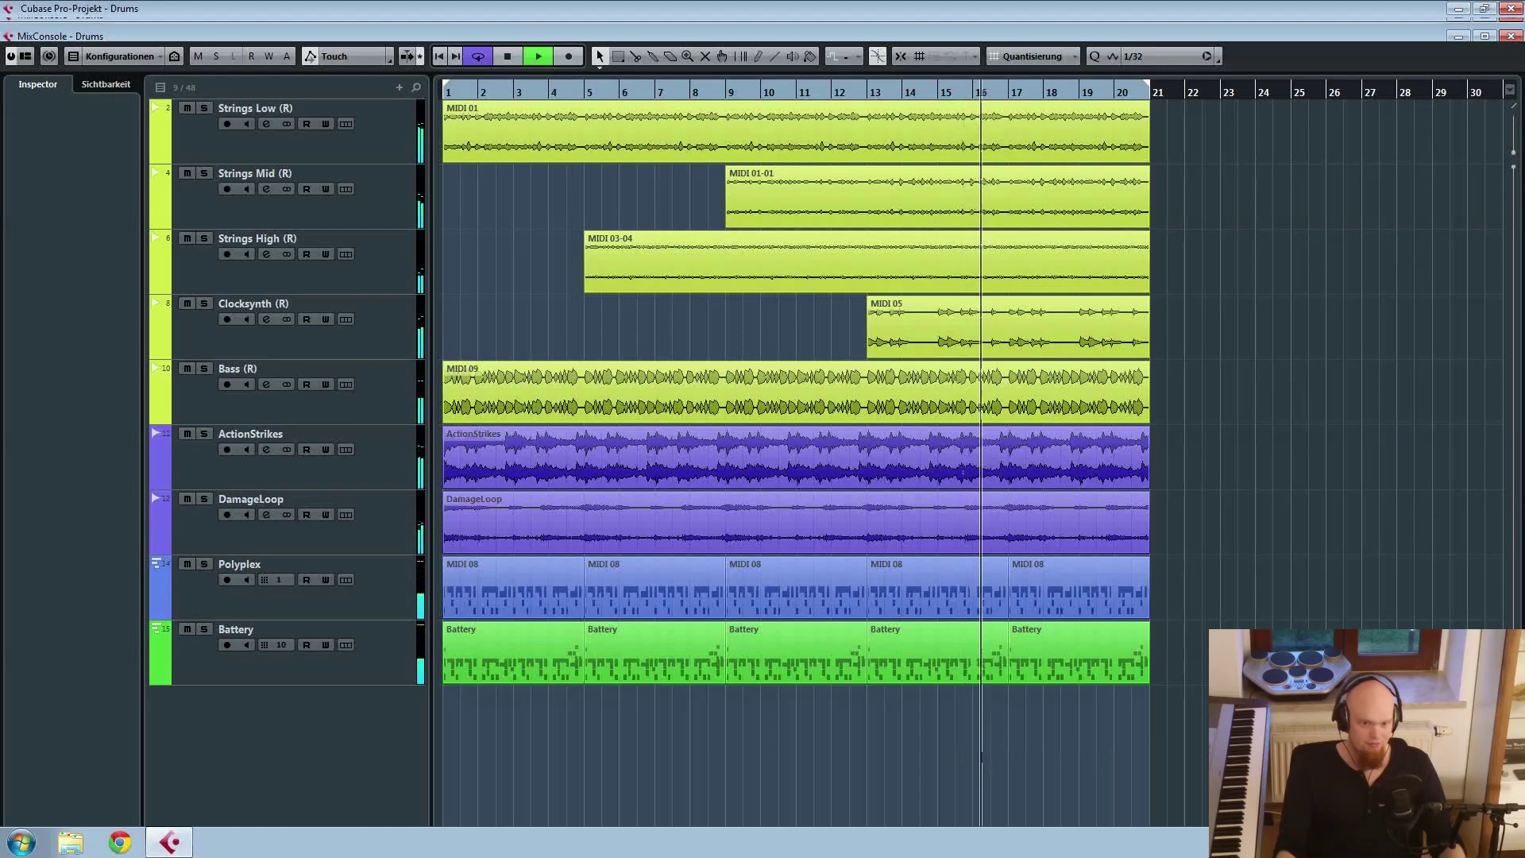
{"action": "key", "text": "space"}
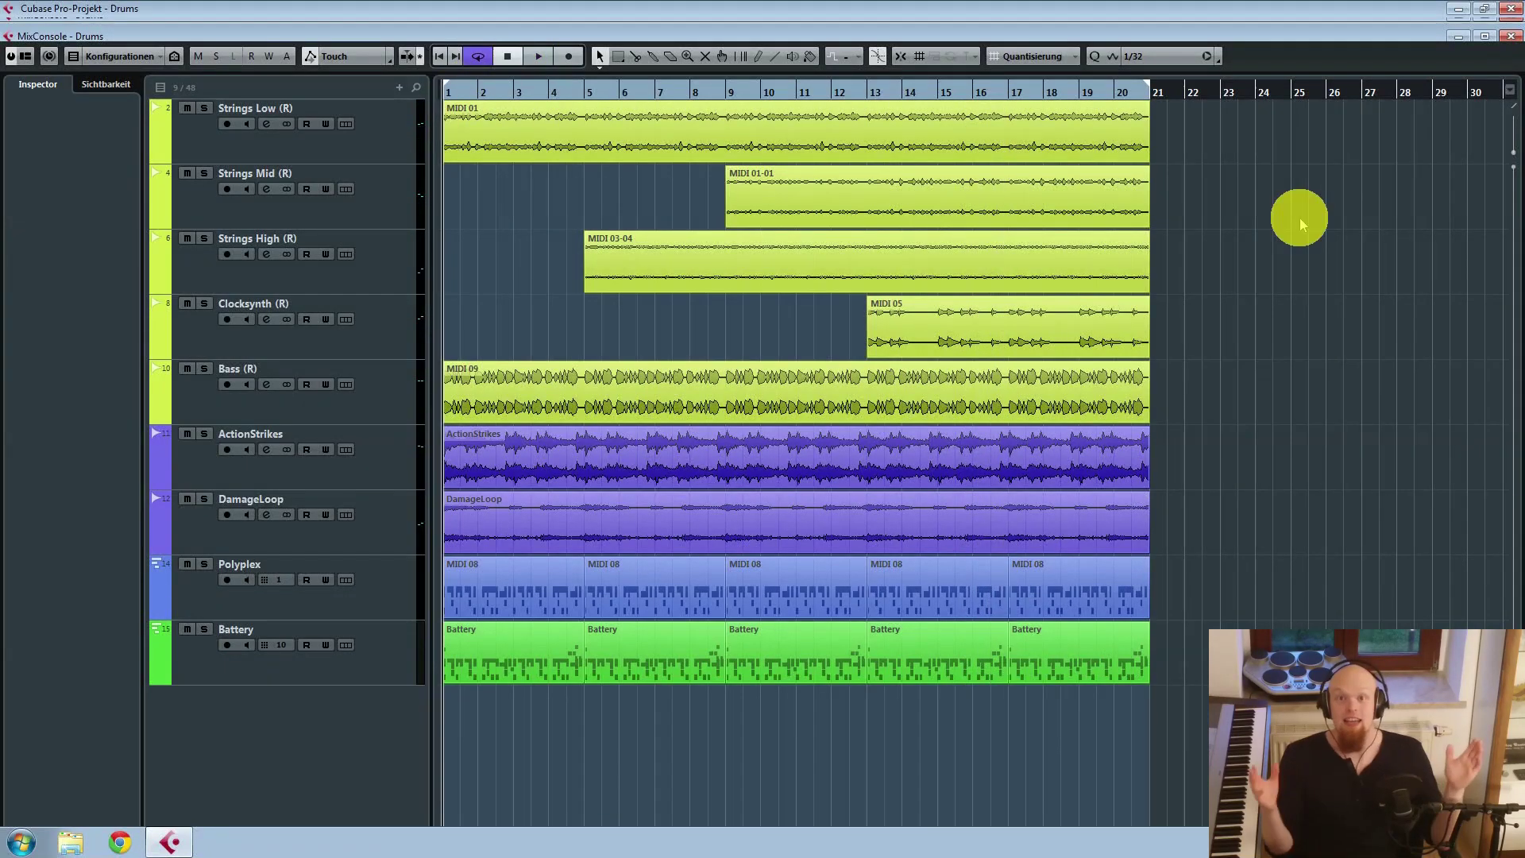